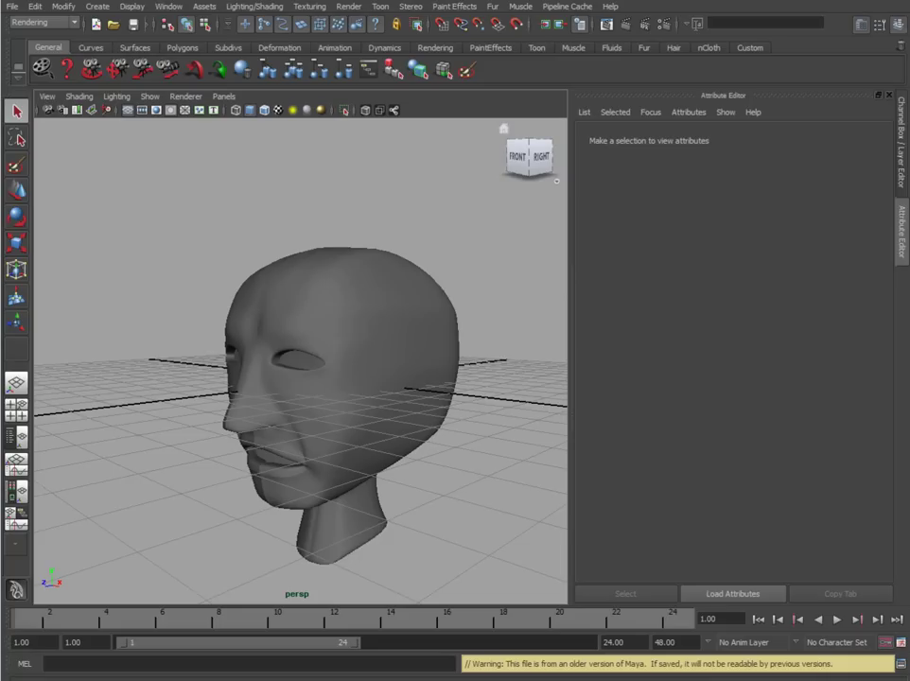
- Hide the grid in the perspective view
{"action": "left_click_drag", "start_coordinate": [568, 423], "coordinate": [590, 427]}
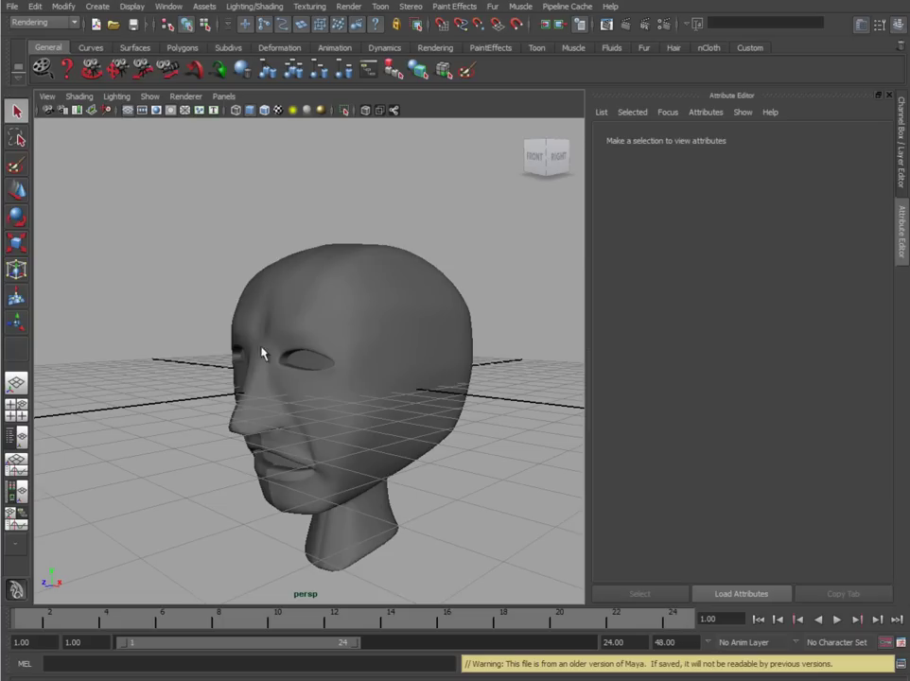
{"action": "left_click", "coordinate": [298, 414]}
{"action": "left_click_drag", "start_coordinate": [321, 412], "coordinate": [358, 414], "text": "alt"}
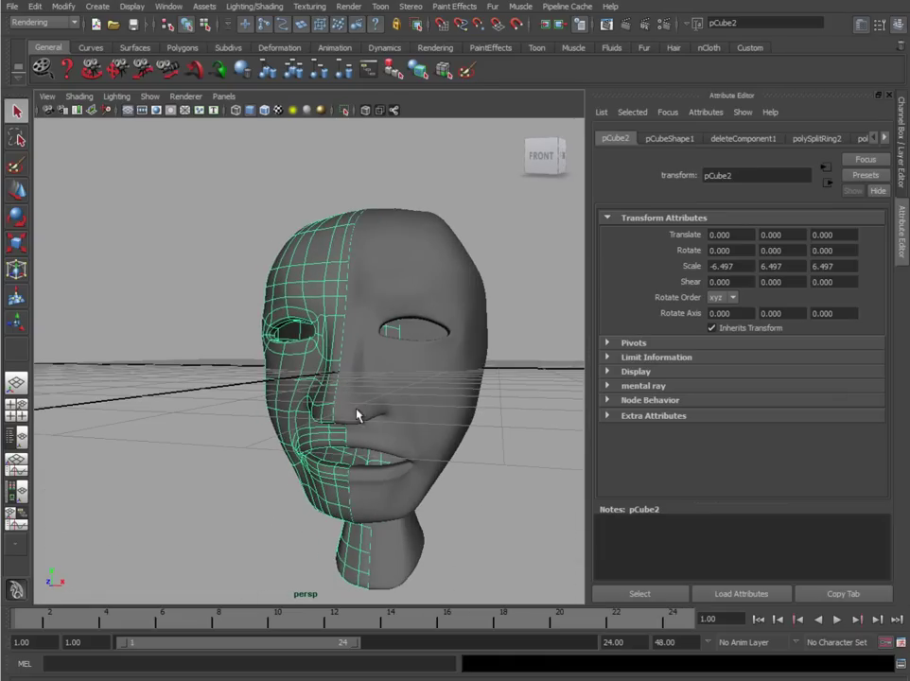
{"action": "left_click", "coordinate": [148, 96]}
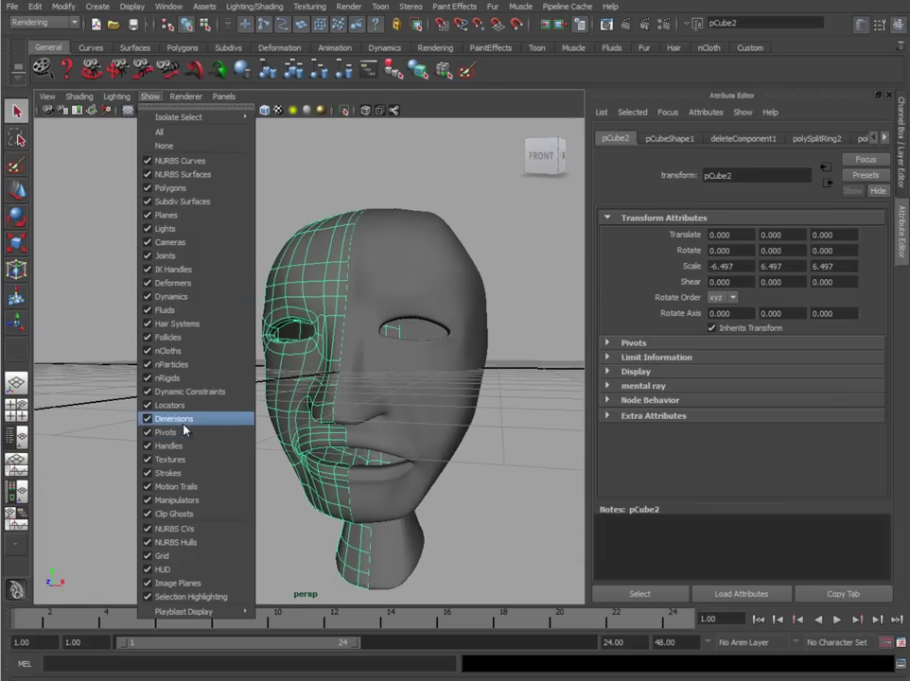
{"action": "left_click", "coordinate": [171, 557]}
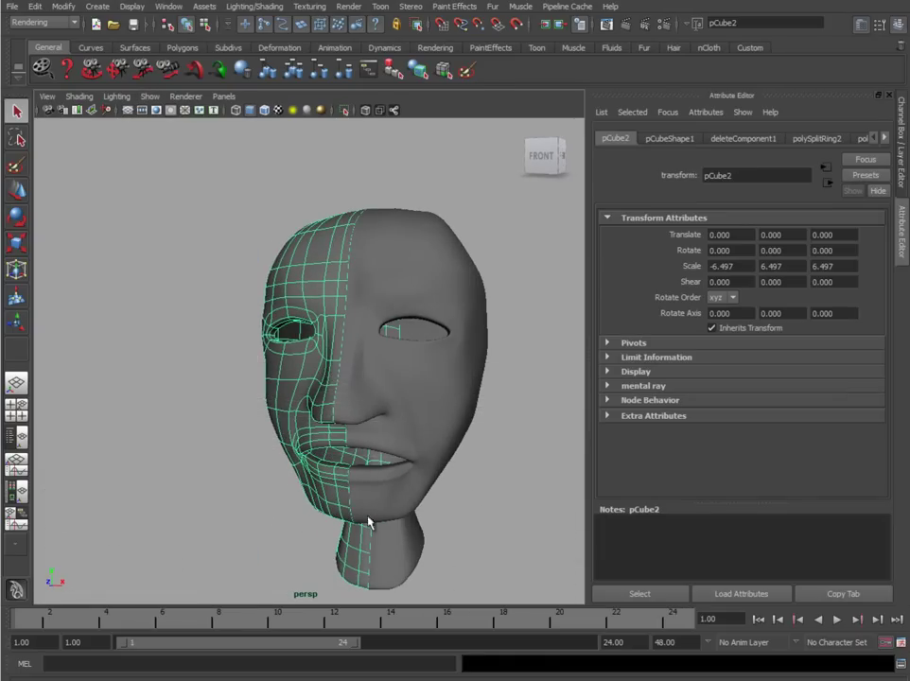
- Try moving a group of temple vertices beside the outer eye corner on the pCube1 half of the head
{"action": "left_click_drag", "start_coordinate": [370, 513], "coordinate": [299, 386], "text": "alt"}
{"action": "left_click", "coordinate": [362, 350]}
{"action": "left_click_drag", "start_coordinate": [361, 350], "coordinate": [433, 370], "text": "alt"}
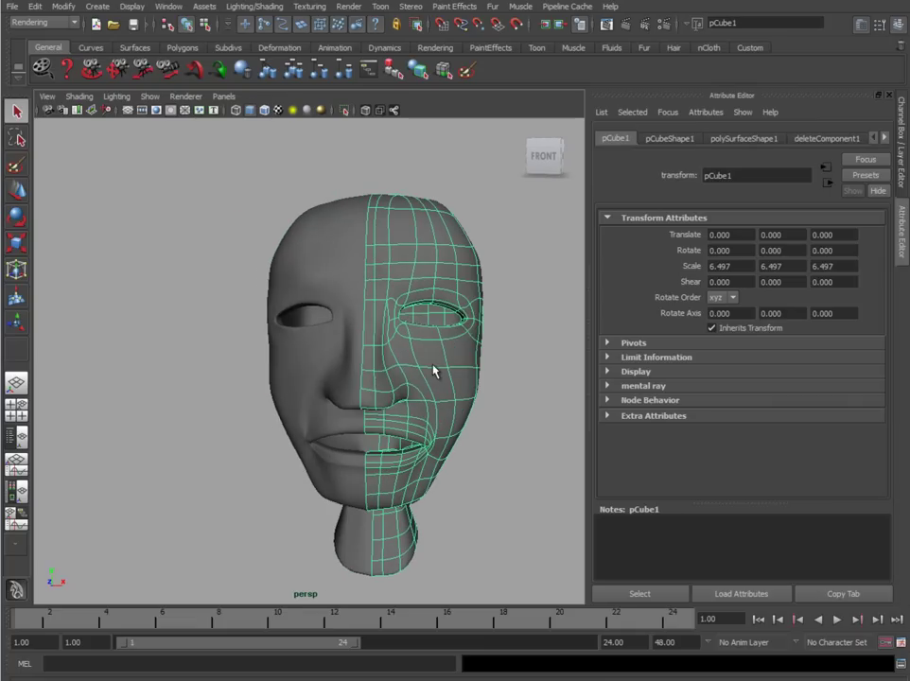
{"action": "right_click_drag", "start_coordinate": [433, 370], "coordinate": [407, 363]}
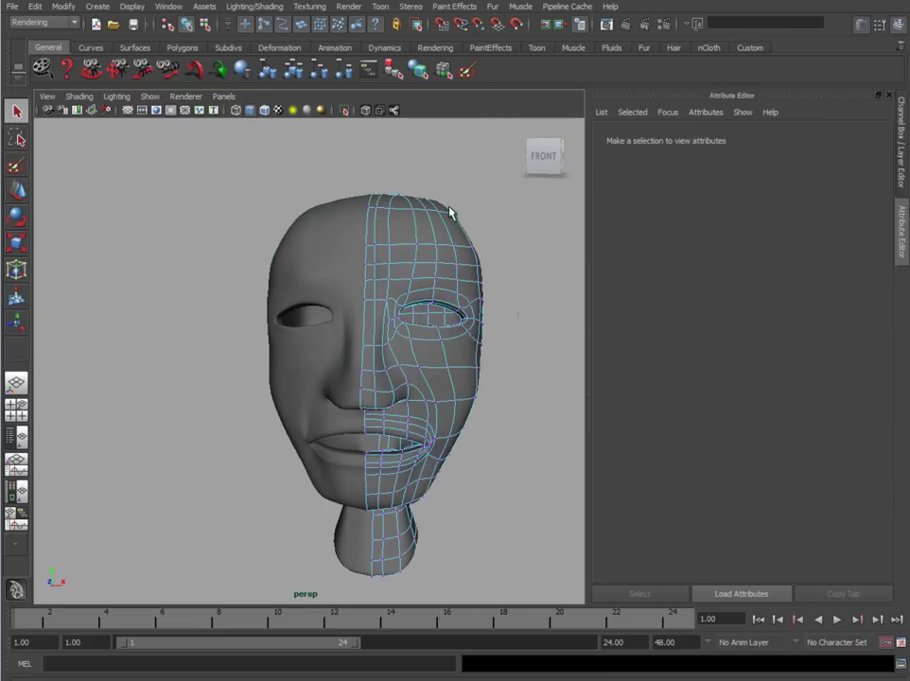
{"action": "left_click_drag", "start_coordinate": [517, 315], "coordinate": [465, 239]}
{"action": "key", "text": "w"}
{"action": "middle_click_drag", "start_coordinate": [416, 311], "coordinate": [427, 291]}
{"action": "key", "text": "ctrl+z"}
{"action": "left_click_drag", "start_coordinate": [276, 279], "coordinate": [315, 304], "text": "alt"}
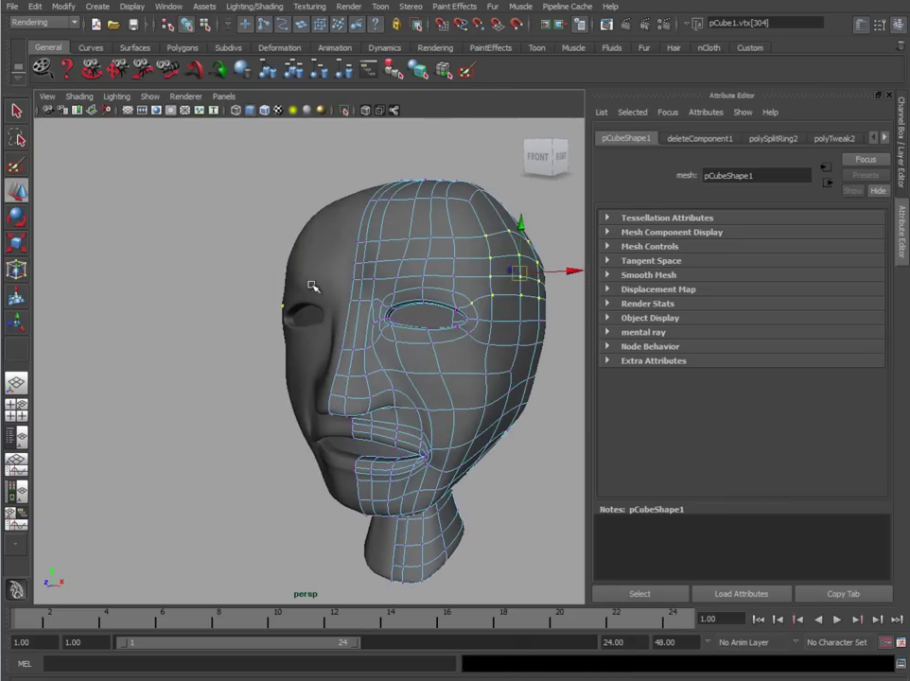
- Delete the mirrored half of the head, pCube2, and select the remaining half
{"action": "left_click", "coordinate": [296, 324]}
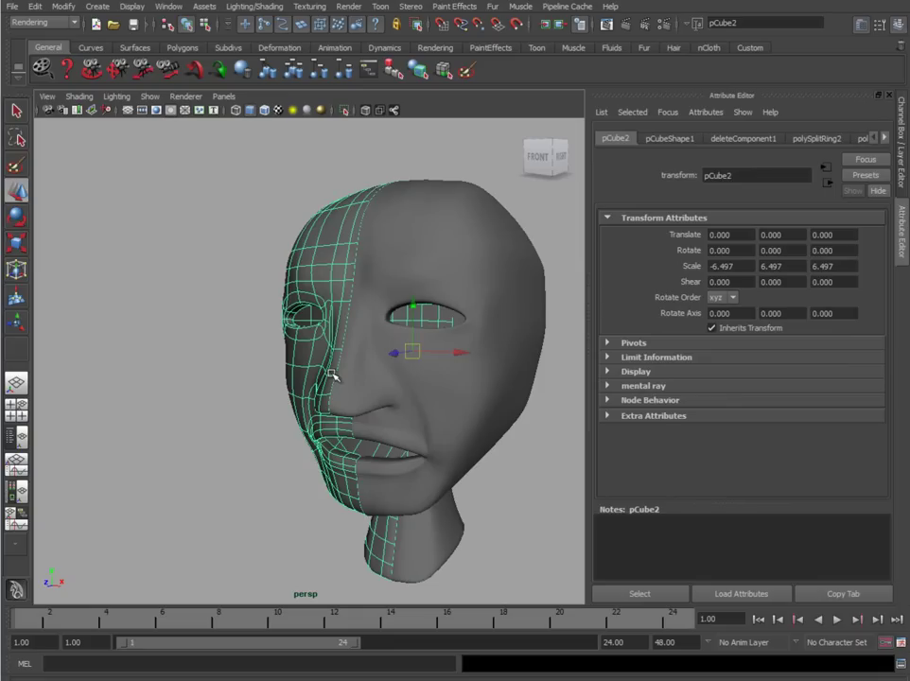
{"action": "key", "text": "Delete"}
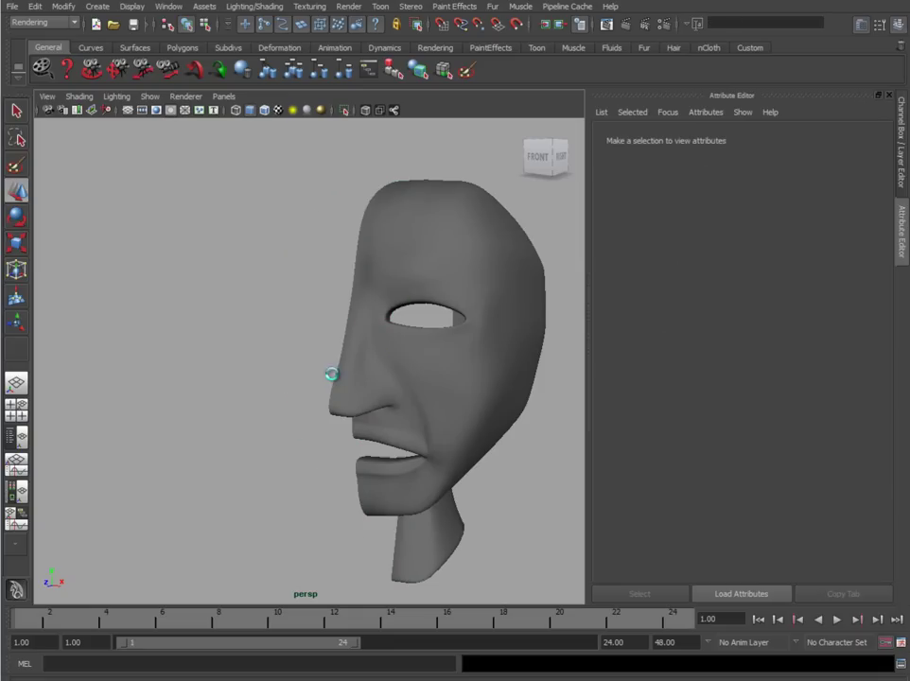
{"action": "left_click", "coordinate": [412, 247]}
{"action": "scroll", "coordinate": [432, 400], "scroll_direction": "up", "scroll_amount": 5}
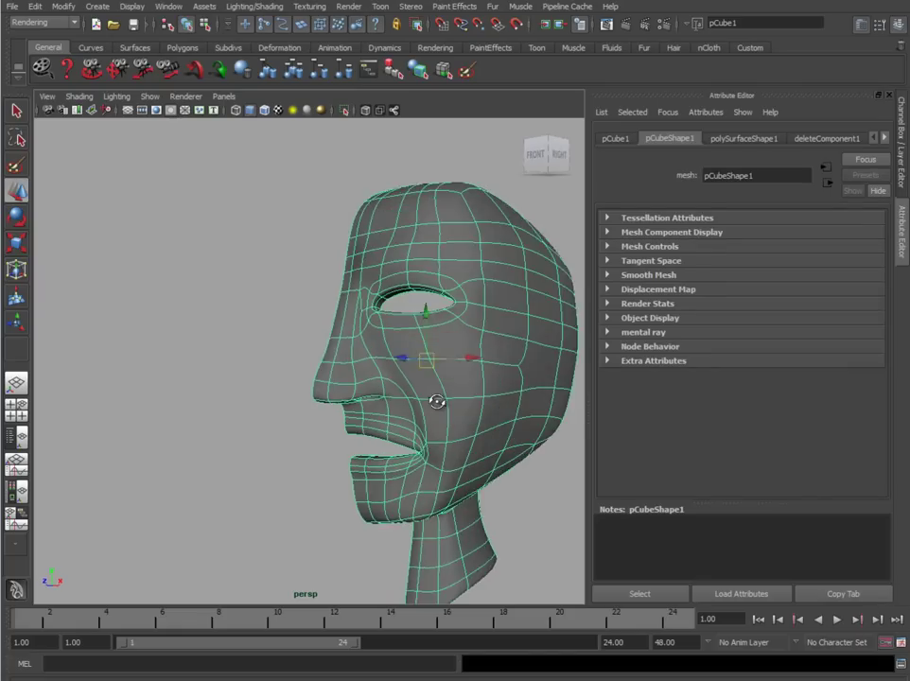
- Move the inner eye-corner vertices back, away from the nose bridge, and select the neighbouring vertex beside the nose
{"action": "left_click_drag", "start_coordinate": [503, 389], "coordinate": [351, 350], "text": "alt"}
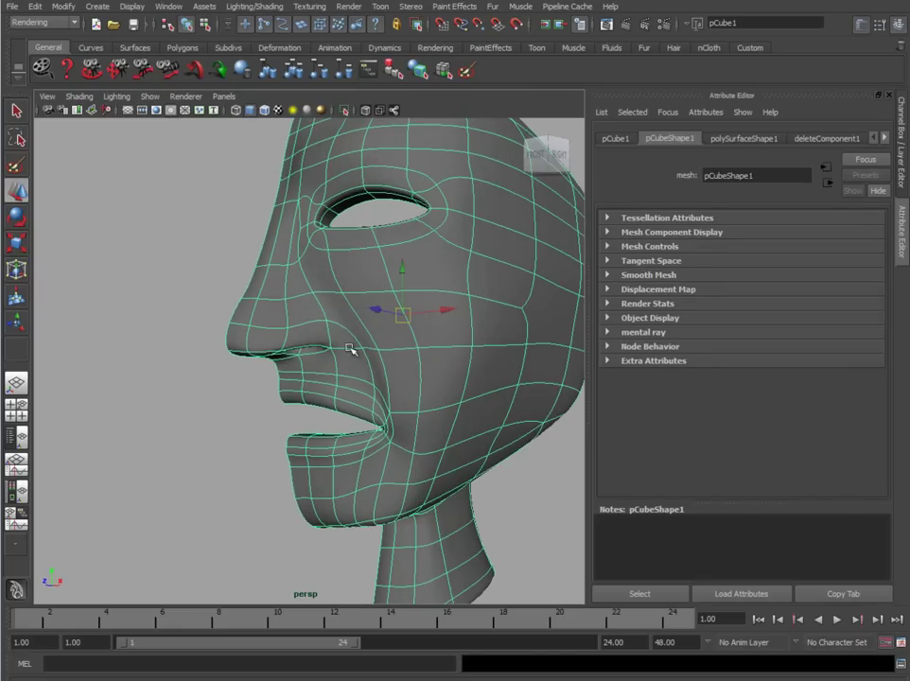
{"action": "left_click_drag", "start_coordinate": [333, 473], "coordinate": [310, 348], "text": "alt"}
{"action": "key", "text": "F8"}
{"action": "right_click_drag", "start_coordinate": [310, 348], "coordinate": [295, 327], "text": "alt"}
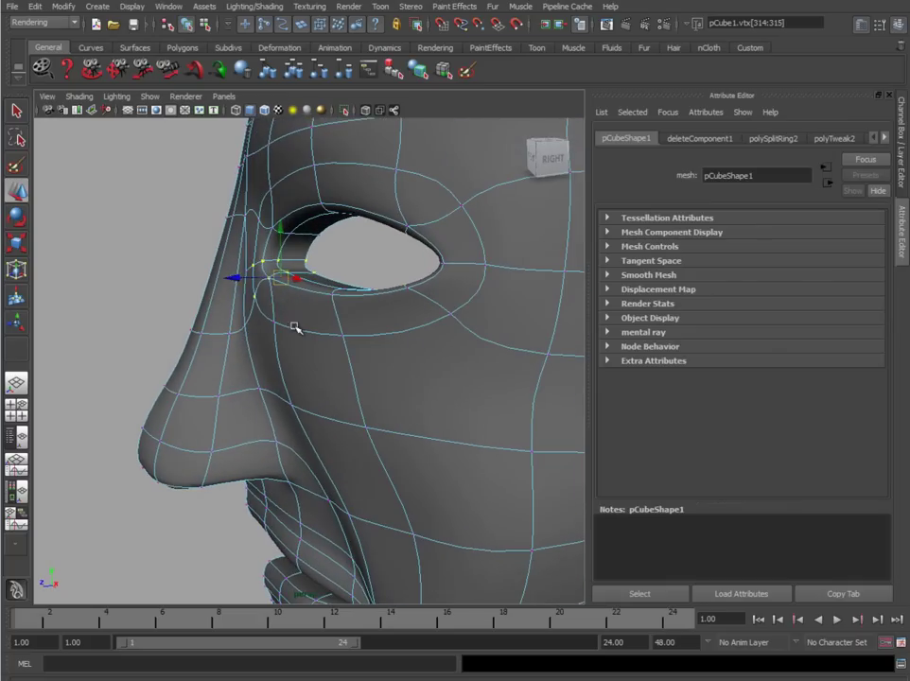
{"action": "mouse_move", "coordinate": [235, 278]}
{"action": "left_mouse_down"}
{"action": "mouse_move", "coordinate": [248, 269]}
{"action": "mouse_move", "coordinate": [240, 267]}
{"action": "left_mouse_up"}
{"action": "left_click", "coordinate": [255, 271]}
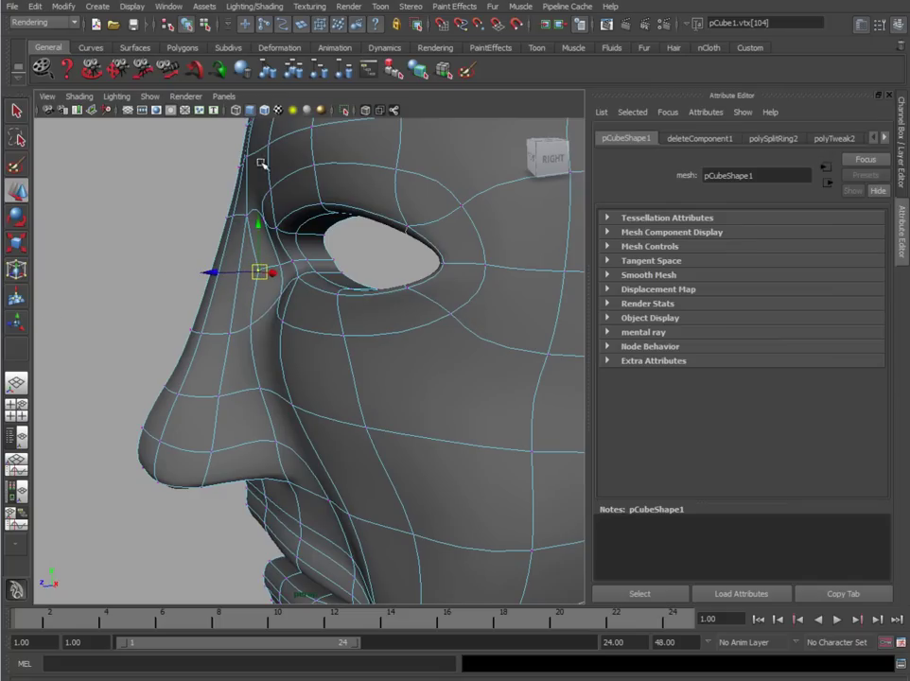
- With the Interactive Split Tool, cut a new edge across the upper nose bridge at inner eye-corner height, using the unsmoothed mesh
{"action": "middle_click_drag", "start_coordinate": [262, 165], "coordinate": [298, 225], "text": "alt"}
{"action": "left_click_drag", "start_coordinate": [298, 225], "coordinate": [324, 223], "text": "alt"}
{"action": "left_click", "coordinate": [43, 21]}
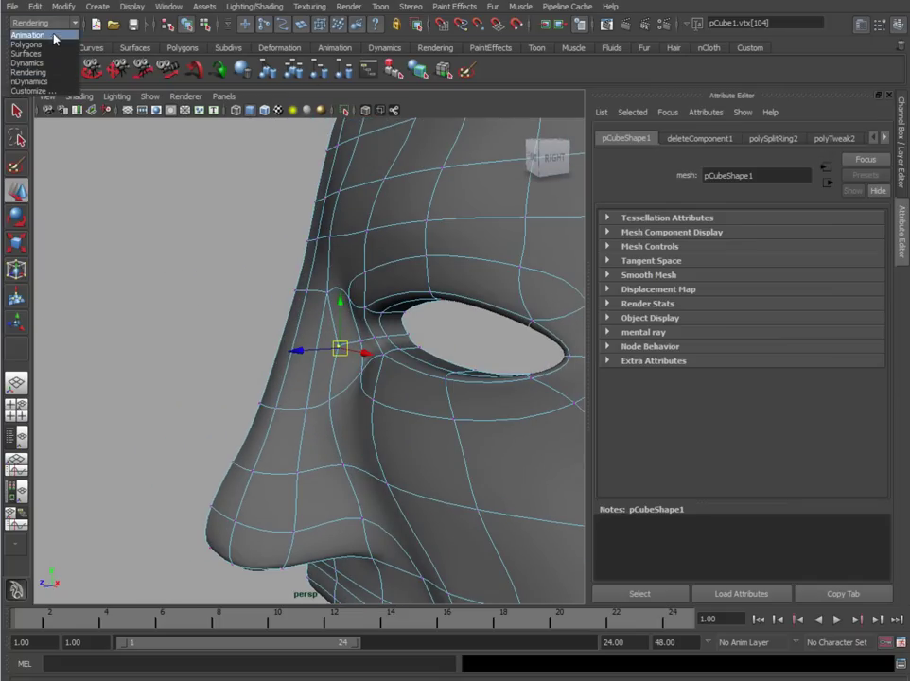
{"action": "left_click", "coordinate": [38, 40]}
{"action": "left_click", "coordinate": [304, 6]}
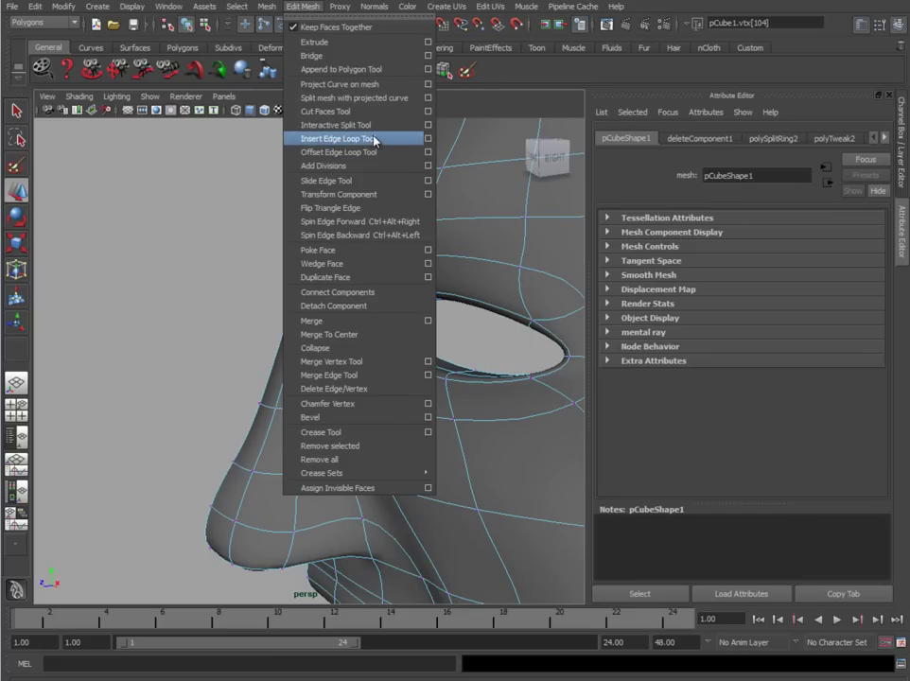
{"action": "left_click", "coordinate": [359, 125]}
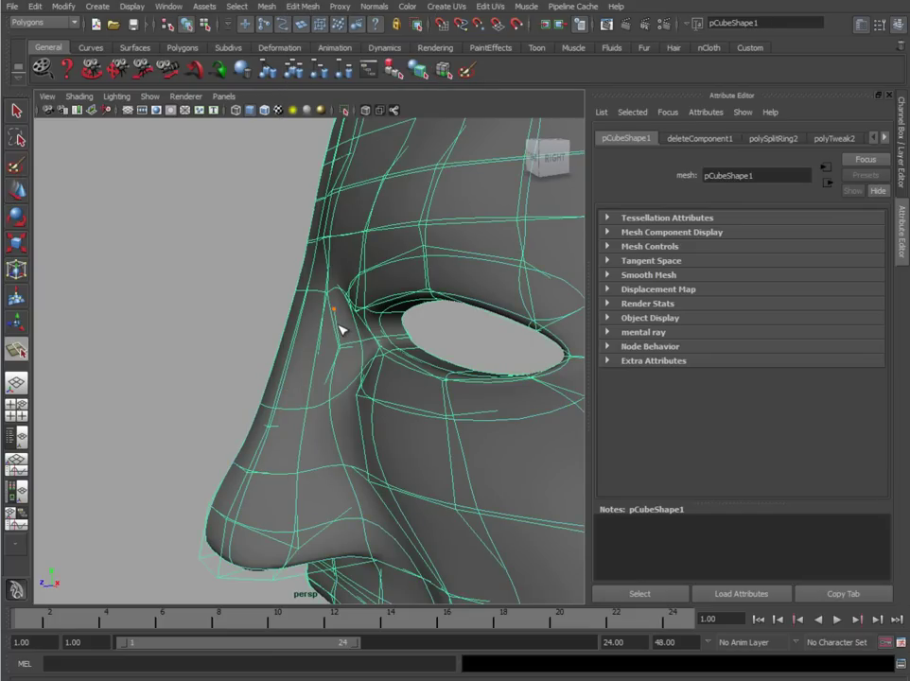
{"action": "key", "text": "1"}
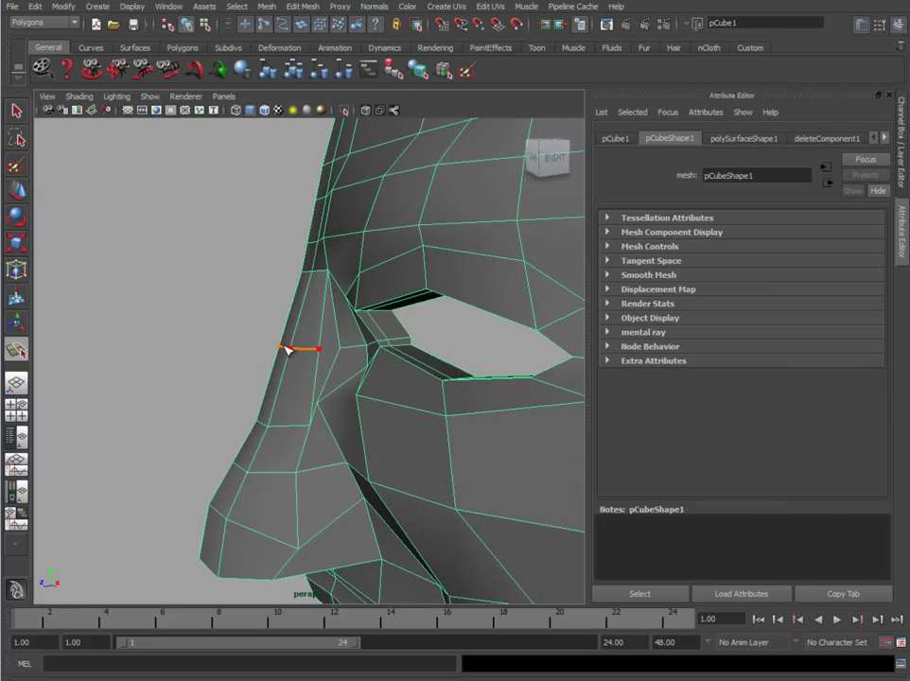
{"action": "key", "text": "Return"}
- Continue the nose-bridge split to the vertex beside the inner eye corner and preview the mesh smoothed
{"action": "scroll", "coordinate": [331, 416], "scroll_direction": "up", "scroll_amount": 5}
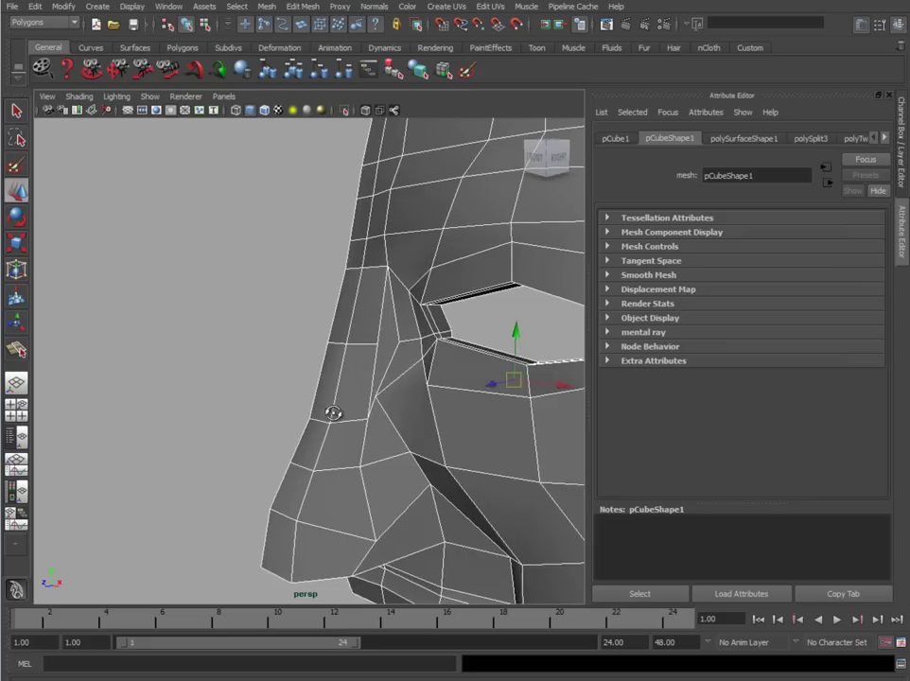
{"action": "left_click", "coordinate": [19, 349]}
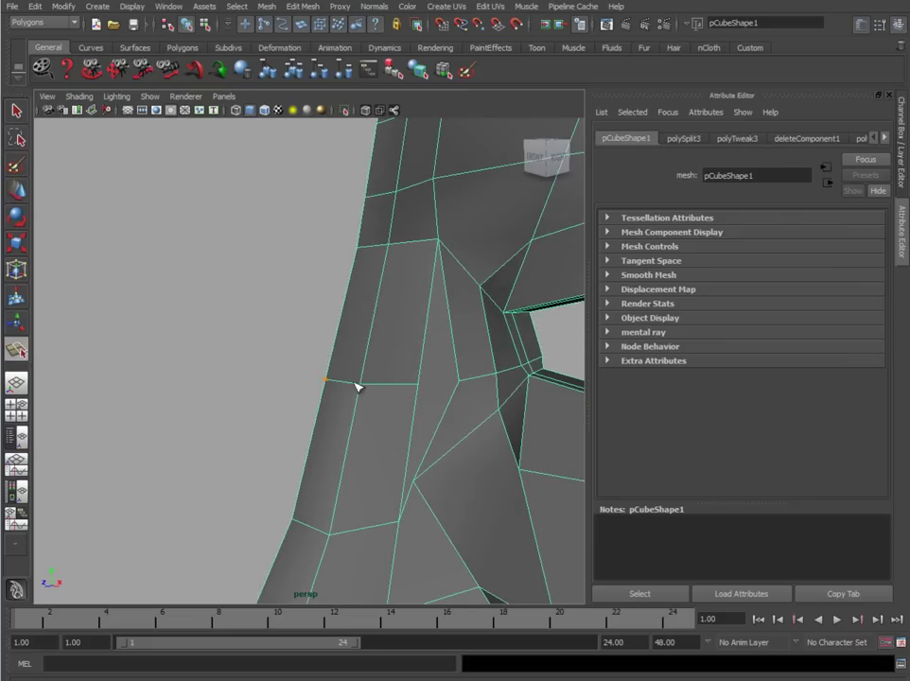
{"action": "left_click", "coordinate": [453, 389]}
{"action": "key", "text": "w"}
{"action": "key", "text": "3"}
{"action": "right_click_drag", "start_coordinate": [528, 436], "coordinate": [359, 389], "text": "alt"}
{"action": "left_click_drag", "start_coordinate": [360, 390], "coordinate": [390, 409], "text": "alt"}
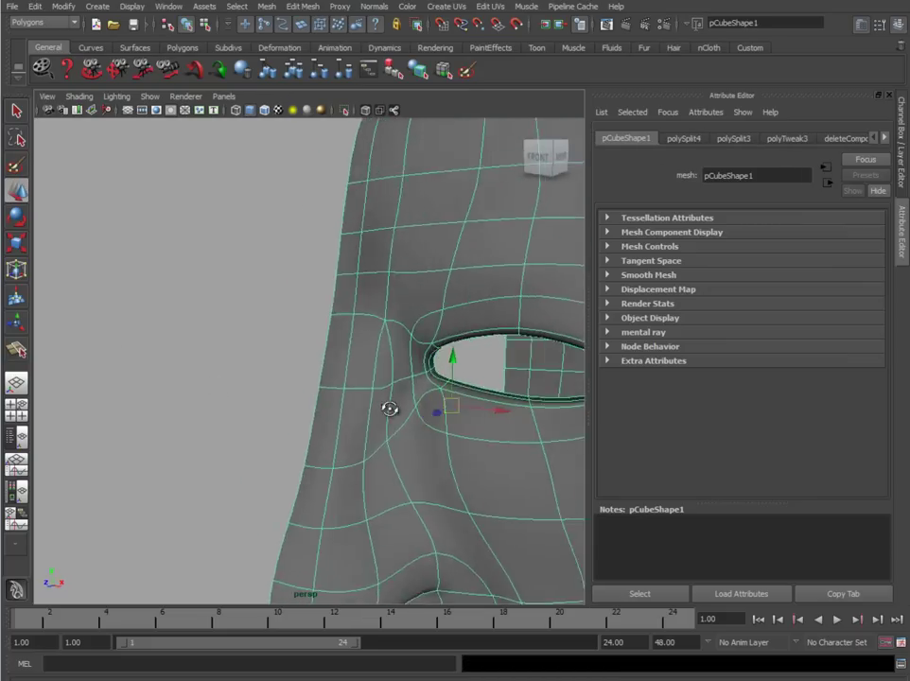
{"action": "right_click_drag", "start_coordinate": [389, 408], "coordinate": [416, 413], "text": "alt"}
{"action": "left_click_drag", "start_coordinate": [416, 412], "coordinate": [372, 374], "text": "alt"}
{"action": "left_click", "coordinate": [203, 360]}
{"action": "left_click_drag", "start_coordinate": [309, 385], "coordinate": [232, 388], "text": "alt"}
{"action": "left_click", "coordinate": [266, 368]}
{"action": "right_click_drag", "start_coordinate": [266, 356], "coordinate": [212, 348]}
{"action": "left_click_drag", "start_coordinate": [210, 333], "coordinate": [373, 422]}
{"action": "left_click", "coordinate": [209, 325]}
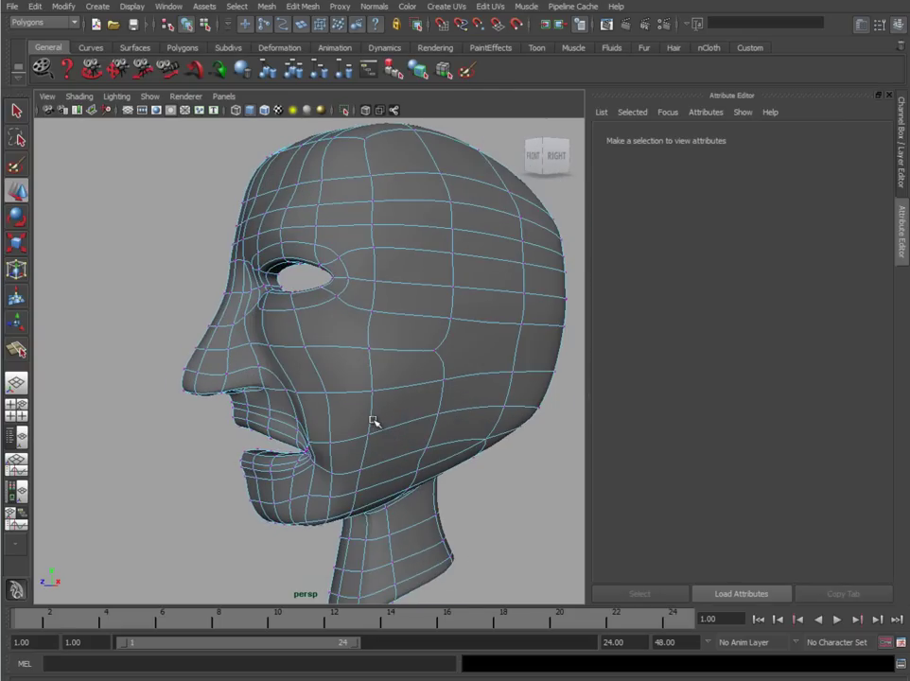
{"action": "left_click_drag", "start_coordinate": [488, 369], "coordinate": [347, 420], "text": "alt"}
- Delete the half head's construction history and freeze its transformations
{"action": "left_click", "coordinate": [346, 422]}
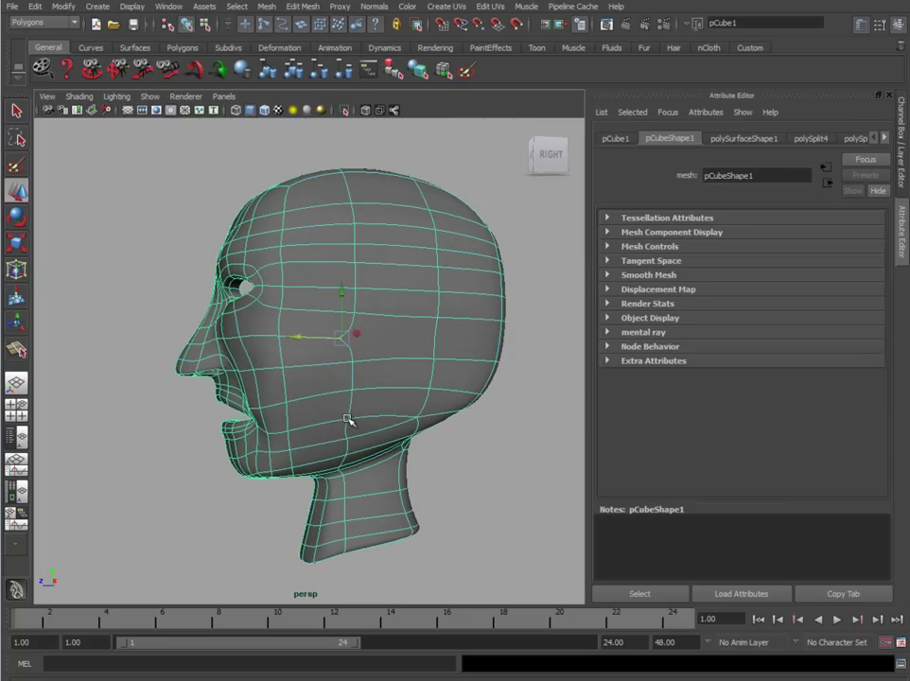
{"action": "left_click_drag", "start_coordinate": [309, 371], "coordinate": [414, 384], "text": "alt"}
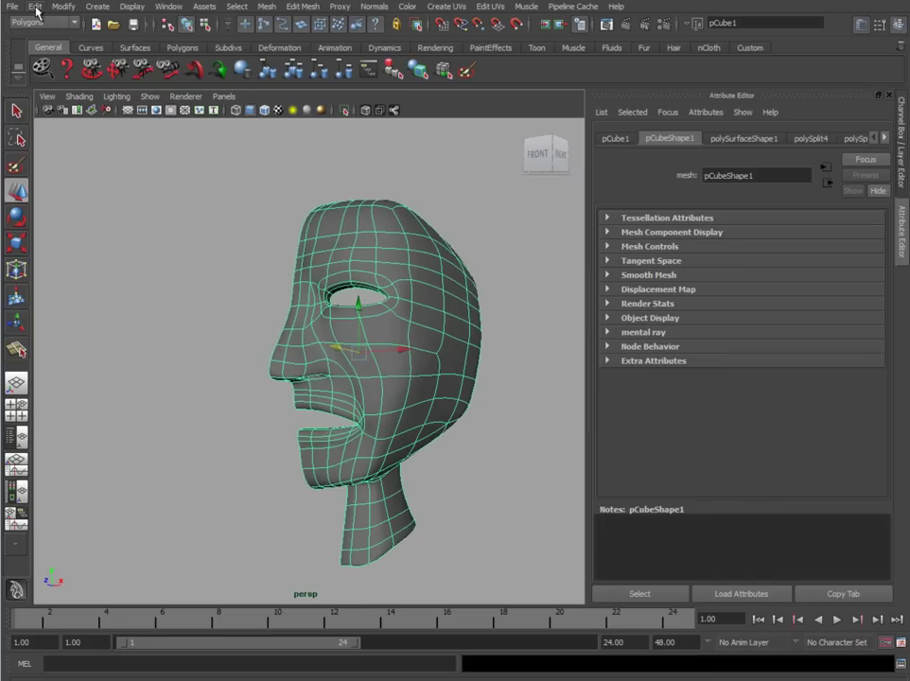
{"action": "left_click", "coordinate": [34, 6]}
{"action": "mouse_move", "coordinate": [87, 153]}
{"action": "left_click", "coordinate": [202, 161]}
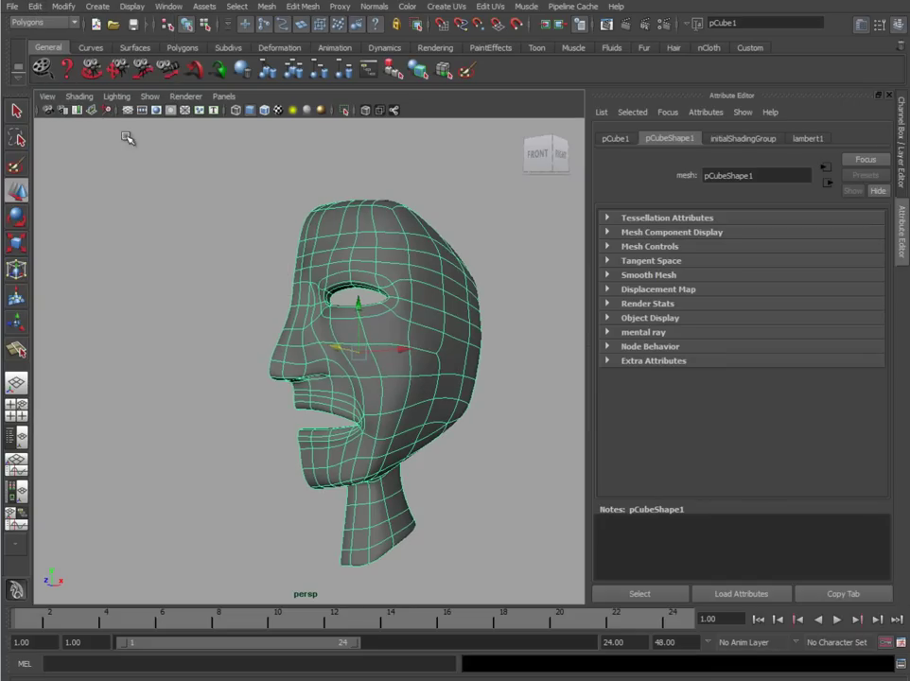
{"action": "left_click", "coordinate": [63, 7]}
{"action": "left_click", "coordinate": [77, 54]}
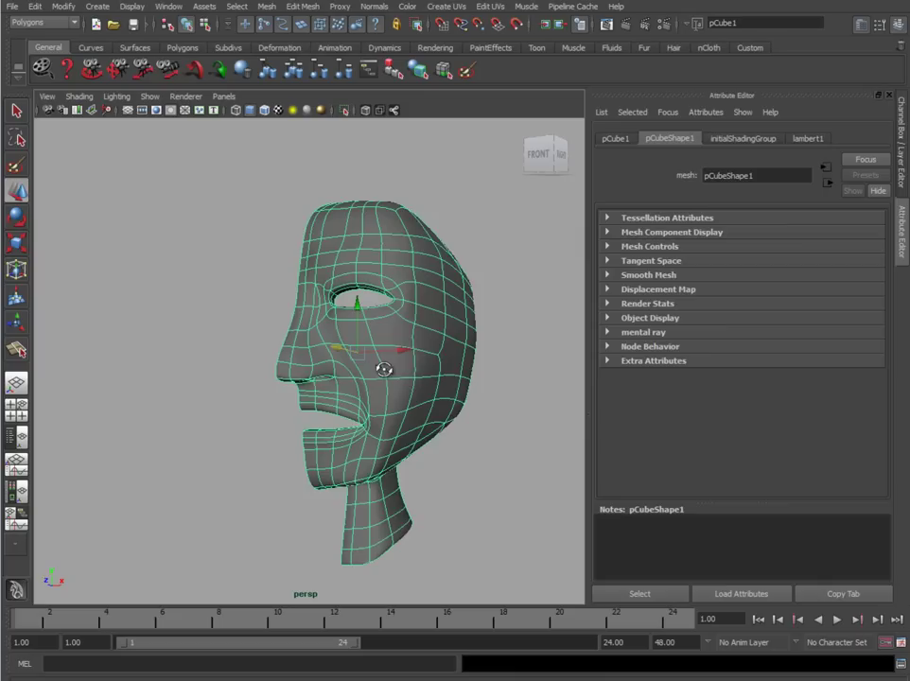
- Show the Channel Box and examine the unsmoothed half head's centre edge against the vertical axis in the front view
{"action": "key", "text": "ctrl+a"}
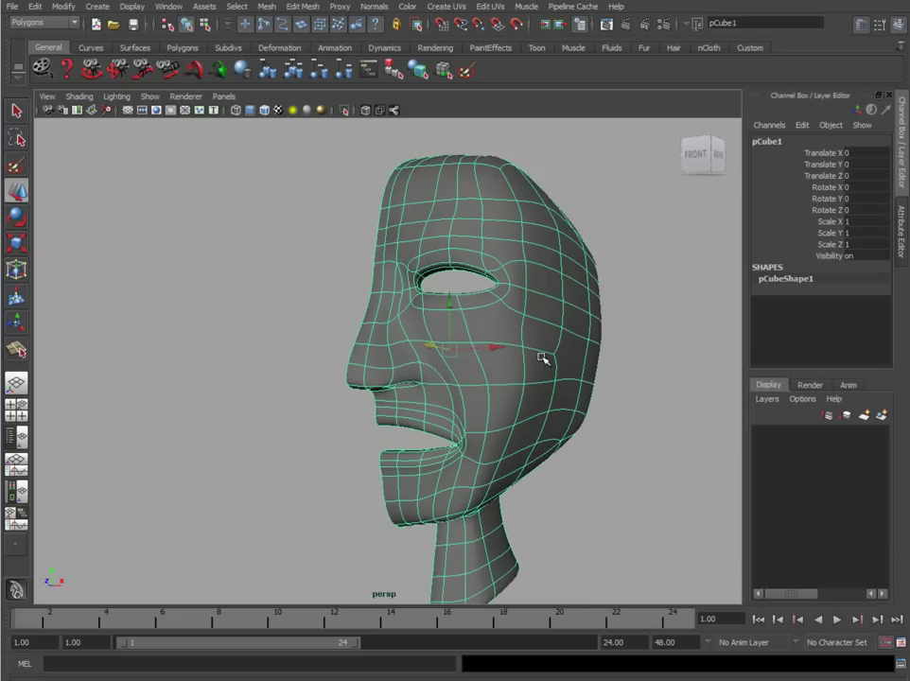
{"action": "left_click_drag", "start_coordinate": [394, 311], "coordinate": [438, 337], "text": "alt"}
{"action": "key", "text": "space"}
{"action": "key", "text": "space"}
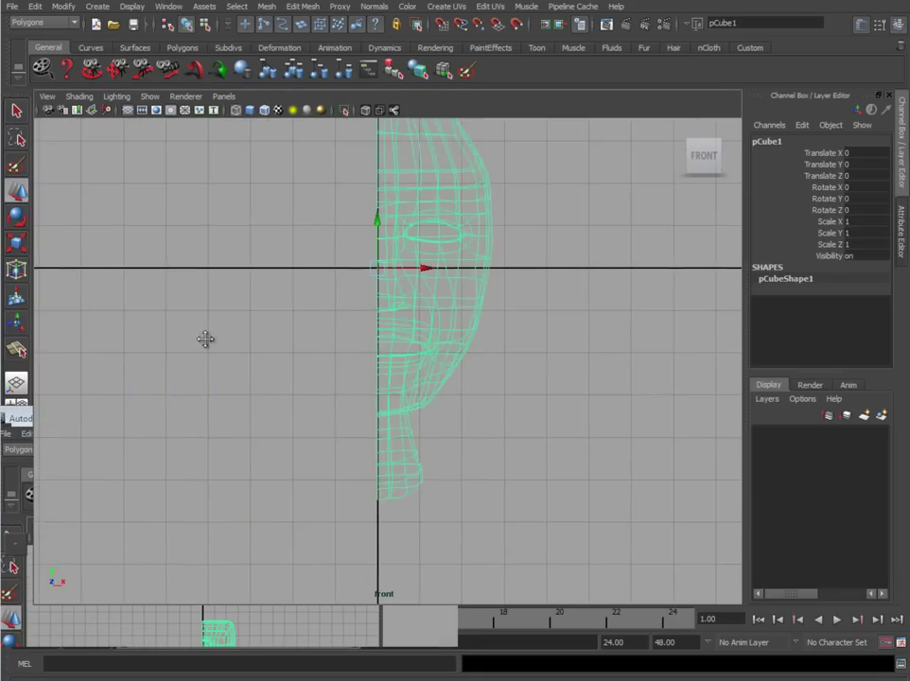
{"action": "right_click_drag", "start_coordinate": [298, 430], "coordinate": [410, 491], "text": "alt"}
{"action": "middle_click_drag", "start_coordinate": [411, 492], "coordinate": [394, 423], "text": "alt"}
{"action": "middle_click_drag", "start_coordinate": [361, 224], "coordinate": [354, 401], "text": "alt"}
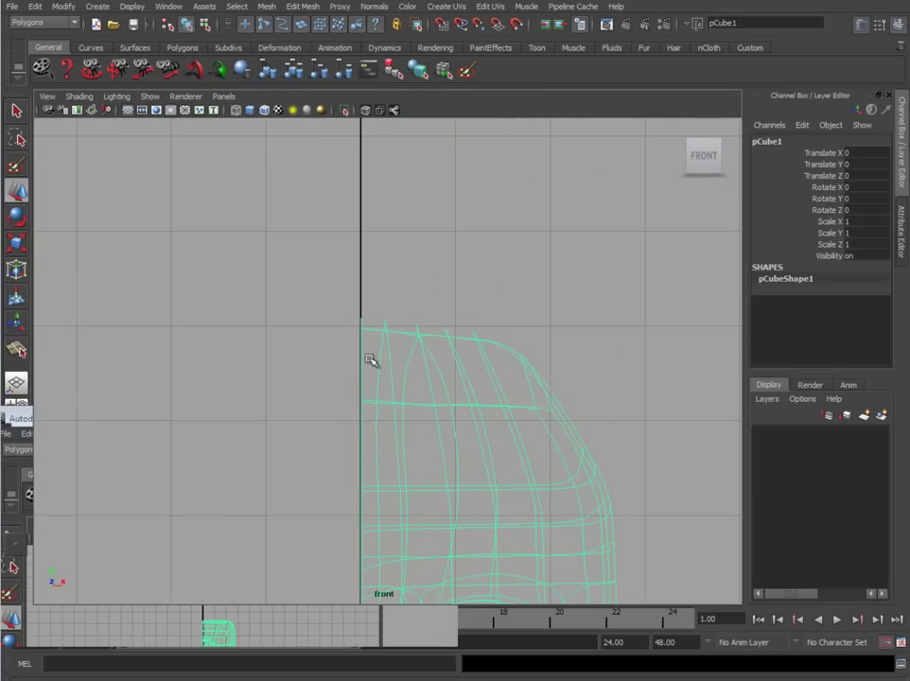
{"action": "middle_click_drag", "start_coordinate": [454, 488], "coordinate": [463, 308], "text": "alt"}
{"action": "key", "text": "1"}
{"action": "middle_click_drag", "start_coordinate": [455, 478], "coordinate": [438, 262], "text": "alt"}
{"action": "middle_click_drag", "start_coordinate": [446, 473], "coordinate": [455, 319], "text": "alt"}
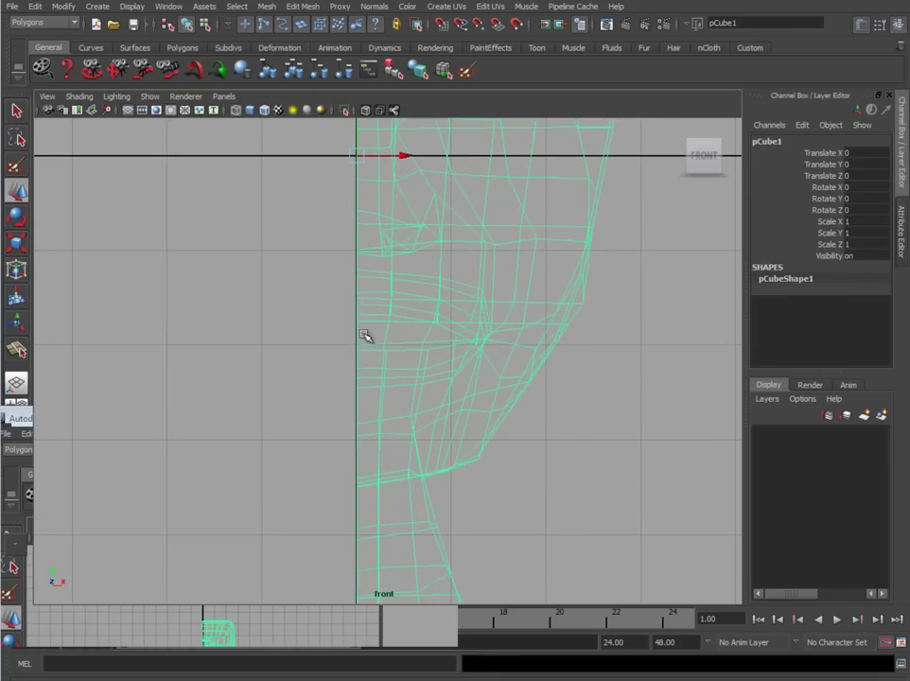
{"action": "scroll", "coordinate": [443, 352], "scroll_direction": "down", "scroll_amount": 5}
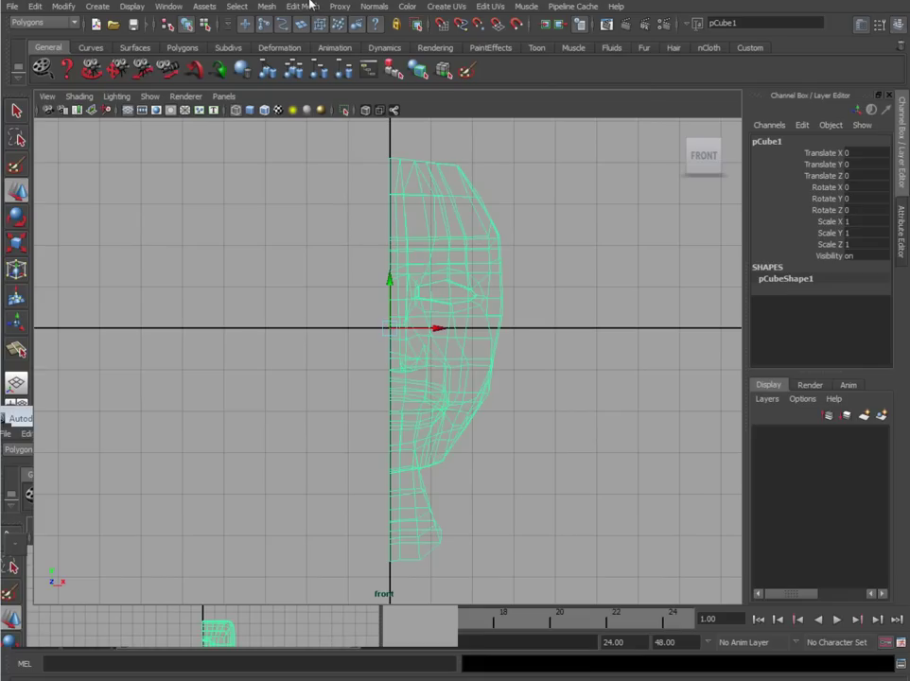
- Mirror the half head's geometry in the -X direction with Merge with the original and Merge vertices enabled
{"action": "left_click", "coordinate": [264, 8]}
{"action": "left_click", "coordinate": [409, 307]}
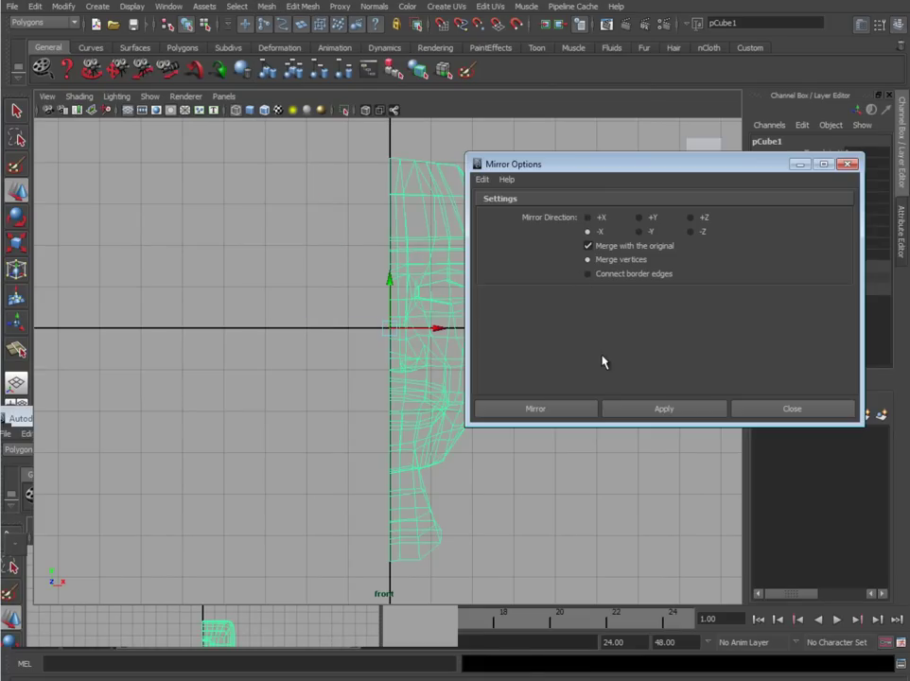
{"action": "left_click", "coordinate": [577, 413]}
- Examine the centre seam around the lips and nose of the smoothed head in the perspective view
{"action": "key", "text": "space"}
{"action": "key", "text": "space"}
{"action": "key", "text": "3"}
{"action": "left_click_drag", "start_coordinate": [282, 294], "coordinate": [288, 450], "text": "alt"}
{"action": "middle_click_drag", "start_coordinate": [288, 450], "coordinate": [311, 376], "text": "alt"}
{"action": "right_click_drag", "start_coordinate": [311, 376], "coordinate": [558, 414], "text": "alt"}
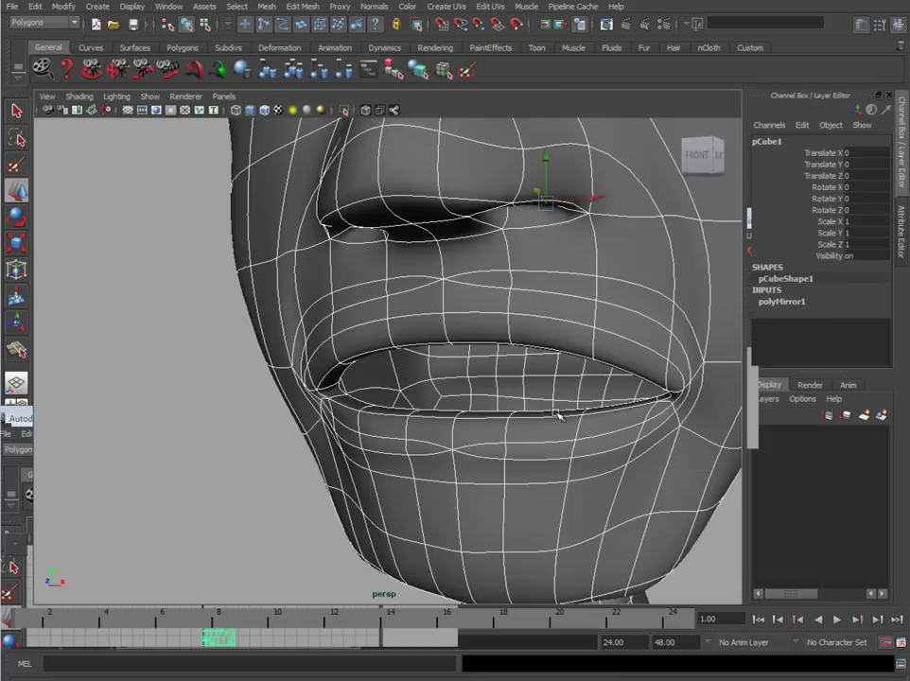
{"action": "middle_click_drag", "start_coordinate": [558, 414], "coordinate": [509, 442], "text": "alt"}
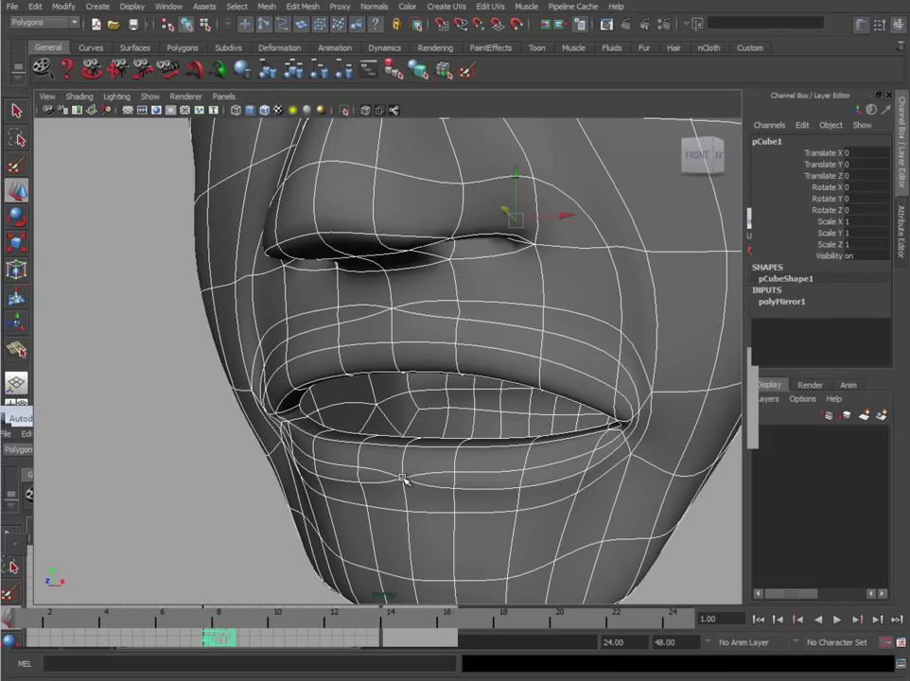
{"action": "left_click_drag", "start_coordinate": [376, 459], "coordinate": [349, 410], "text": "alt"}
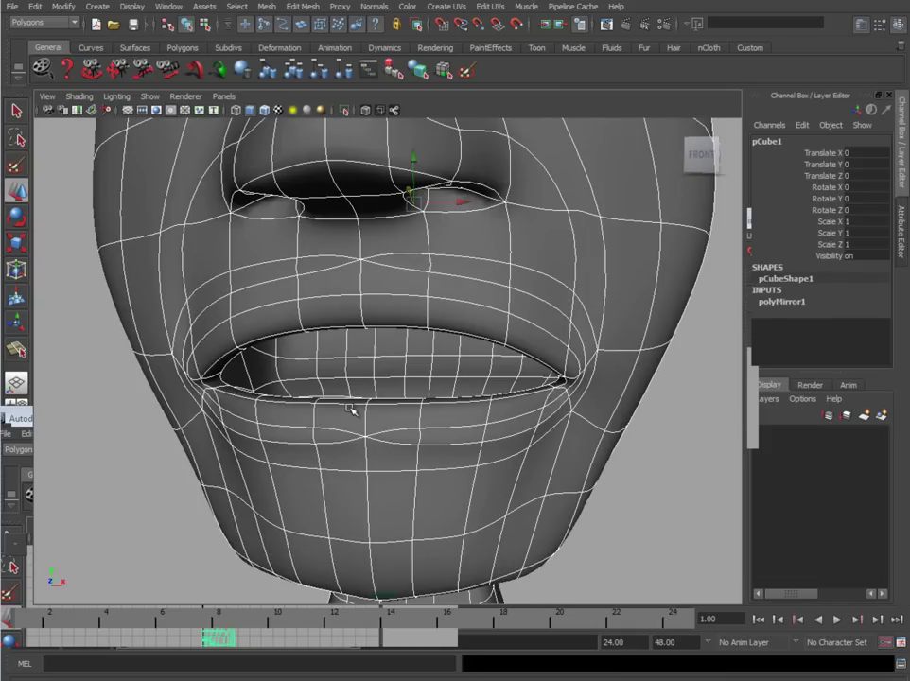
- Set the head mirror's Merge Threshold to 0.05
{"action": "left_click", "coordinate": [768, 301]}
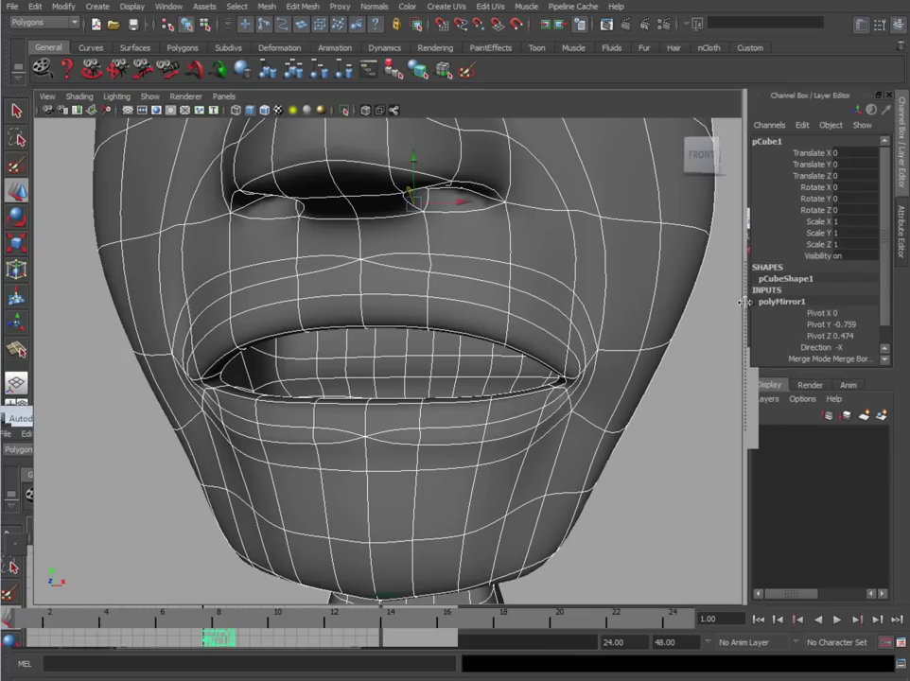
{"action": "left_click_drag", "start_coordinate": [886, 305], "coordinate": [822, 351]}
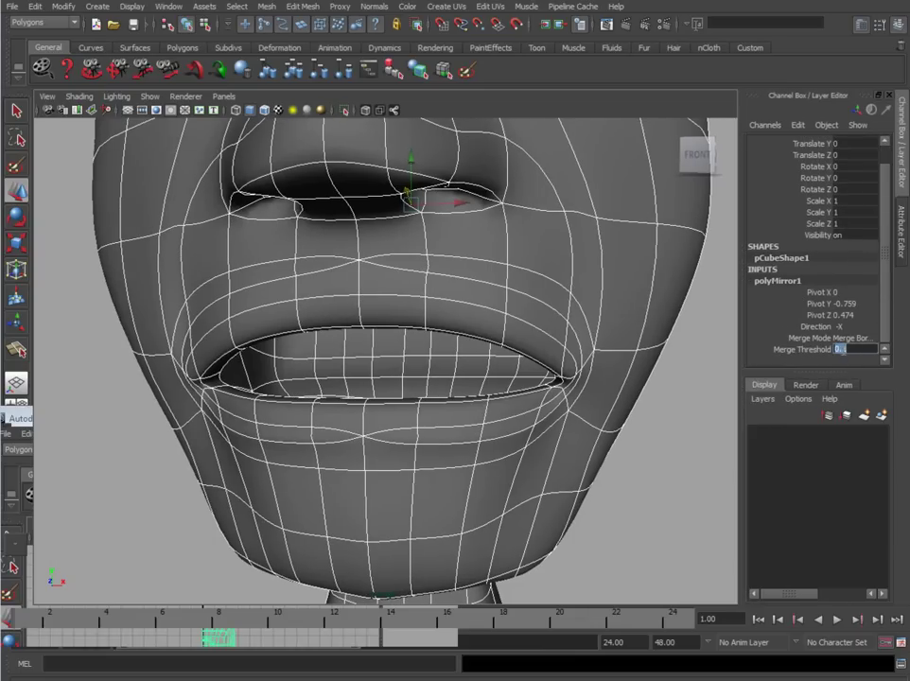
{"action": "left_click", "coordinate": [856, 349]}
{"action": "type", "text": "0.05"}
{"action": "key", "text": "Return"}
- Test the merged centre seam on the back of the head by moving a seam vertex, and undo the move
{"action": "left_click_drag", "start_coordinate": [425, 388], "coordinate": [379, 253], "text": "alt"}
{"action": "right_click_drag", "start_coordinate": [394, 257], "coordinate": [308, 262]}
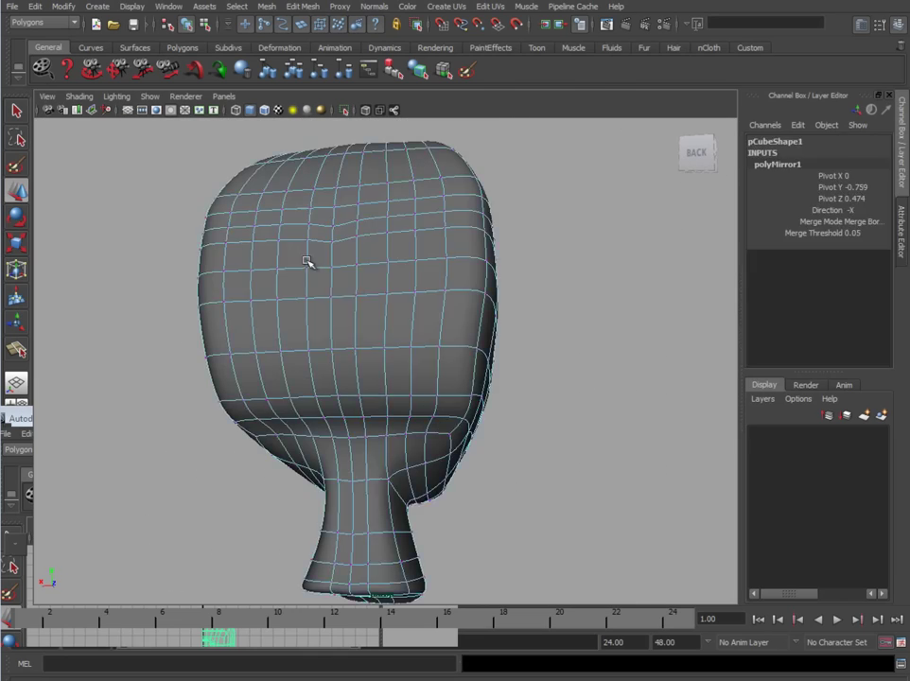
{"action": "middle_click_drag", "start_coordinate": [308, 262], "coordinate": [371, 355], "text": "alt"}
{"action": "right_click_drag", "start_coordinate": [371, 355], "coordinate": [422, 307], "text": "alt"}
{"action": "left_click", "coordinate": [407, 305]}
{"action": "middle_click_drag", "start_coordinate": [446, 342], "coordinate": [451, 303]}
{"action": "key", "text": "z"}
{"action": "left_click", "coordinate": [407, 281]}
{"action": "left_click", "coordinate": [407, 272]}
{"action": "key", "text": "z"}
- Return the head to object mode and delete its construction history
{"action": "left_click_drag", "start_coordinate": [451, 303], "coordinate": [584, 342], "text": "alt"}
{"action": "right_click_drag", "start_coordinate": [585, 342], "coordinate": [503, 357], "text": "alt"}
{"action": "left_click_drag", "start_coordinate": [503, 358], "coordinate": [544, 363], "text": "alt"}
{"action": "right_click_drag", "start_coordinate": [544, 363], "coordinate": [466, 357], "text": "alt"}
{"action": "left_click_drag", "start_coordinate": [466, 356], "coordinate": [335, 323], "text": "alt"}
{"action": "key", "text": "F8"}
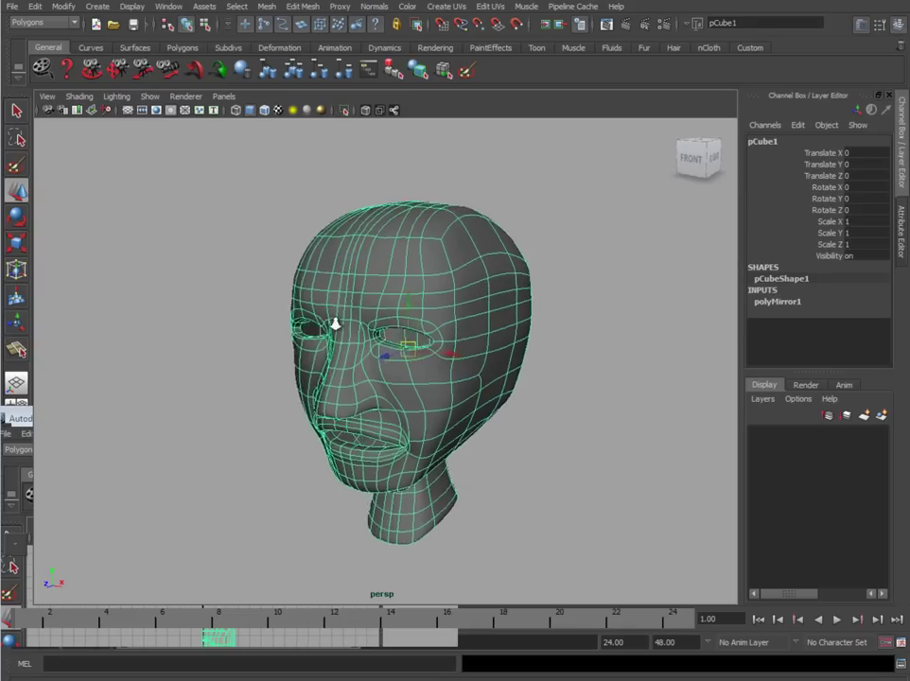
{"action": "key", "text": "f"}
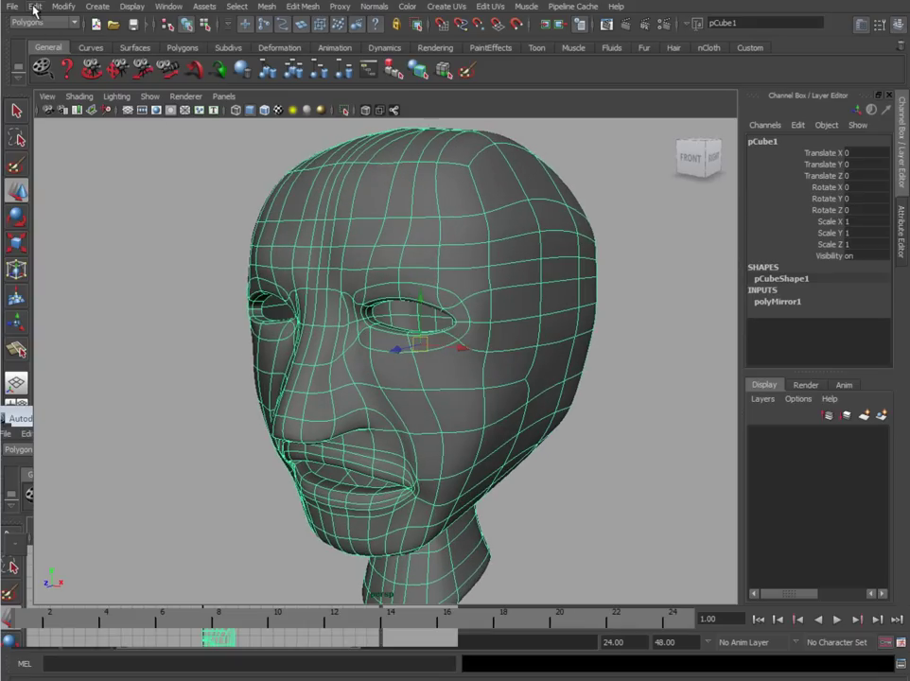
{"action": "left_click", "coordinate": [35, 6]}
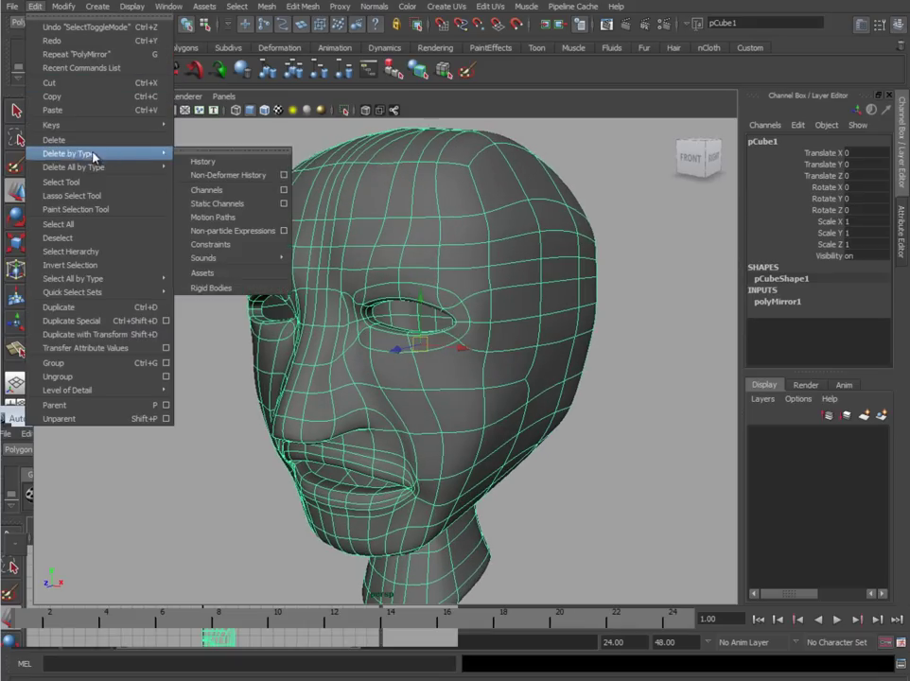
{"action": "mouse_move", "coordinate": [141, 153]}
{"action": "left_click", "coordinate": [205, 164]}
- Examine the finished mirrored head from the front and the side in the perspective view
{"action": "left_click_drag", "start_coordinate": [246, 223], "coordinate": [544, 396], "text": "alt"}
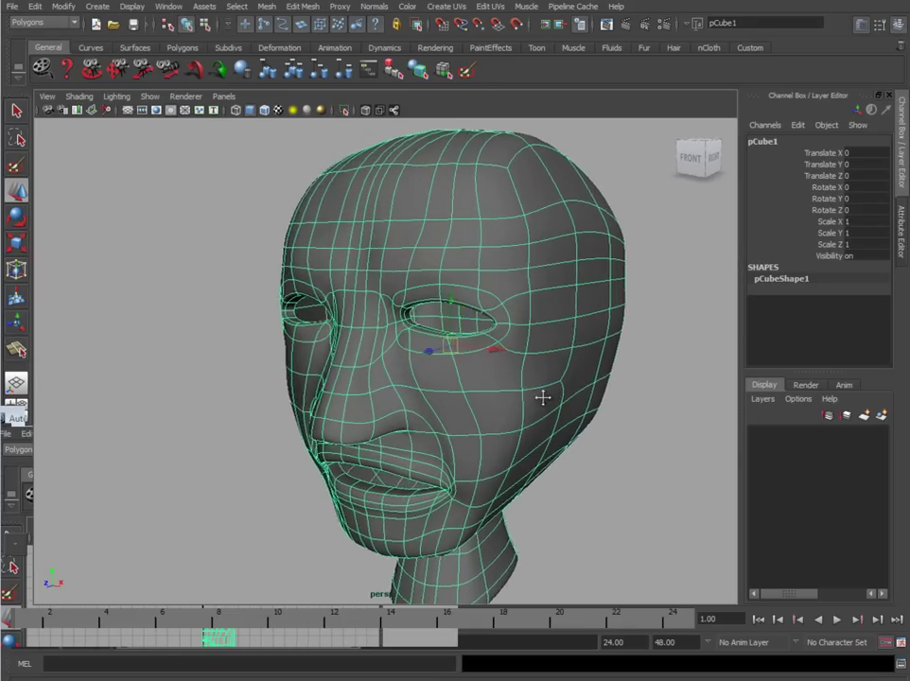
{"action": "right_click_drag", "start_coordinate": [543, 396], "coordinate": [416, 375], "text": "alt"}
{"action": "left_click_drag", "start_coordinate": [217, 139], "coordinate": [432, 285], "text": "alt"}
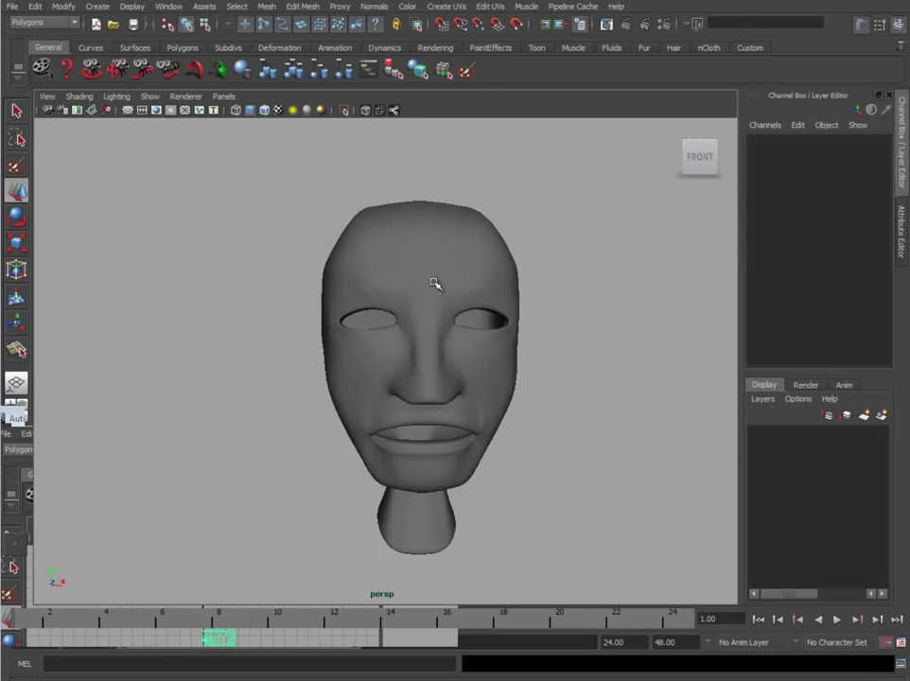
{"action": "left_click_drag", "start_coordinate": [511, 424], "coordinate": [474, 415], "text": "alt"}
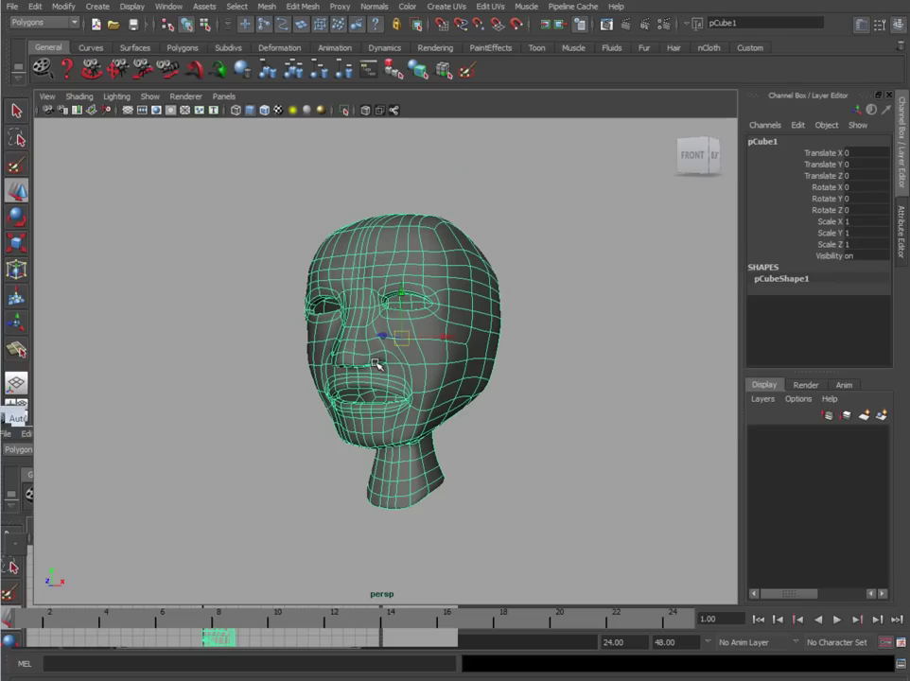
{"action": "left_click_drag", "start_coordinate": [375, 364], "coordinate": [484, 459], "text": "alt"}
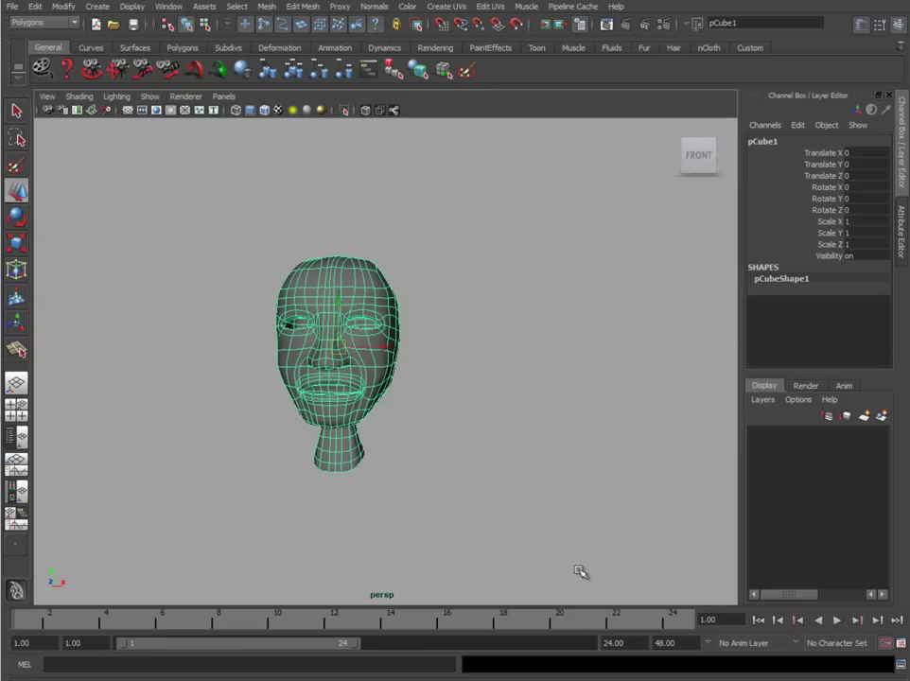
{"action": "middle_click_drag", "start_coordinate": [473, 406], "coordinate": [477, 442], "text": "alt"}
{"action": "right_click_drag", "start_coordinate": [478, 443], "coordinate": [334, 428], "text": "alt"}
- Duplicate the head in the front view and move the copy about 9.97 units along X
{"action": "key", "text": "space"}
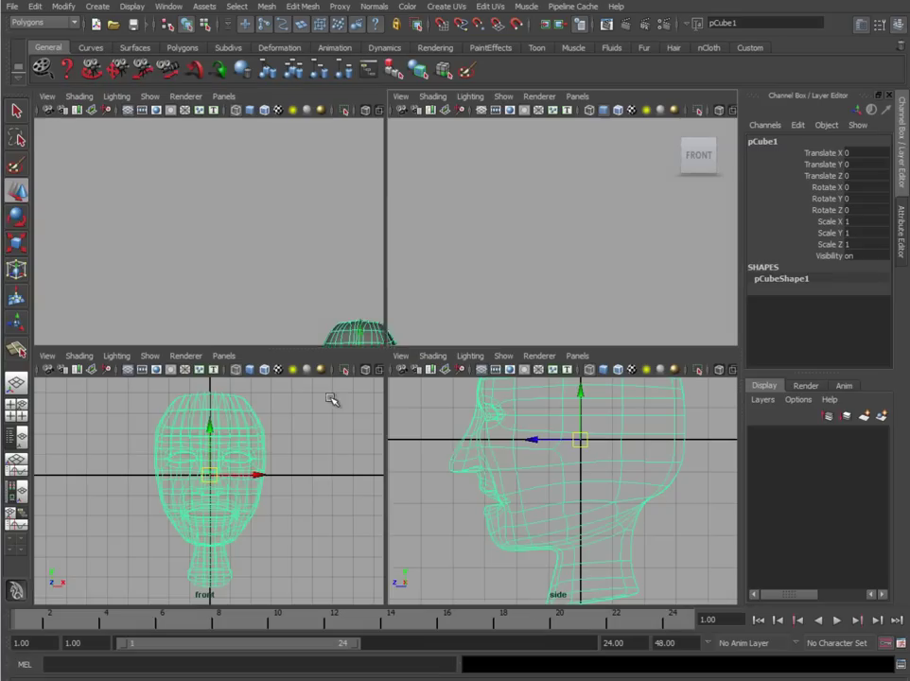
{"action": "key", "text": "space"}
{"action": "scroll", "coordinate": [501, 460], "scroll_direction": "down", "scroll_amount": 2}
{"action": "middle_click_drag", "start_coordinate": [501, 461], "coordinate": [291, 470], "text": "alt"}
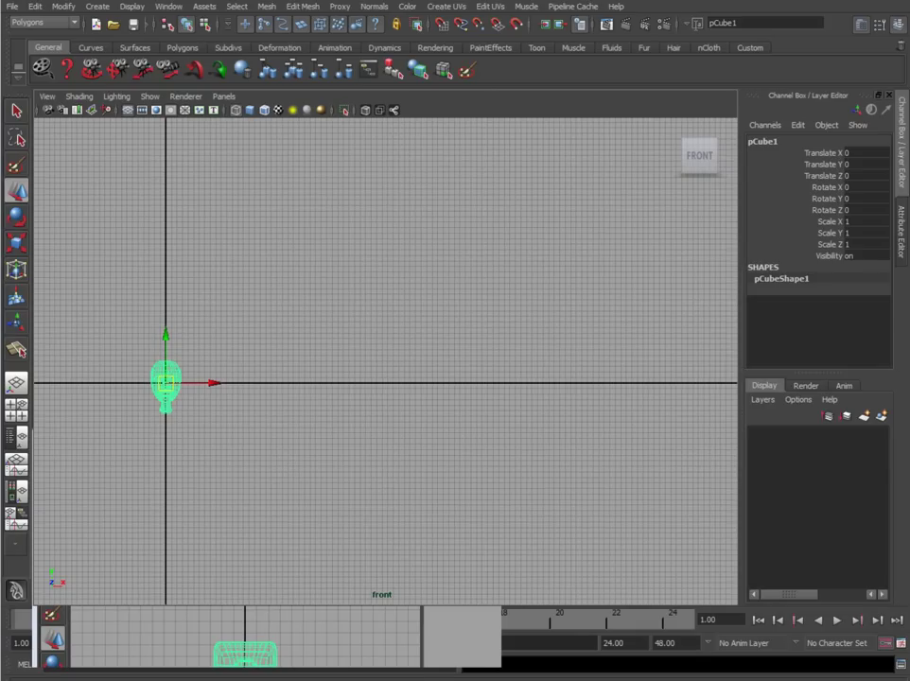
{"action": "middle_click_drag", "start_coordinate": [189, 463], "coordinate": [347, 483], "text": "alt"}
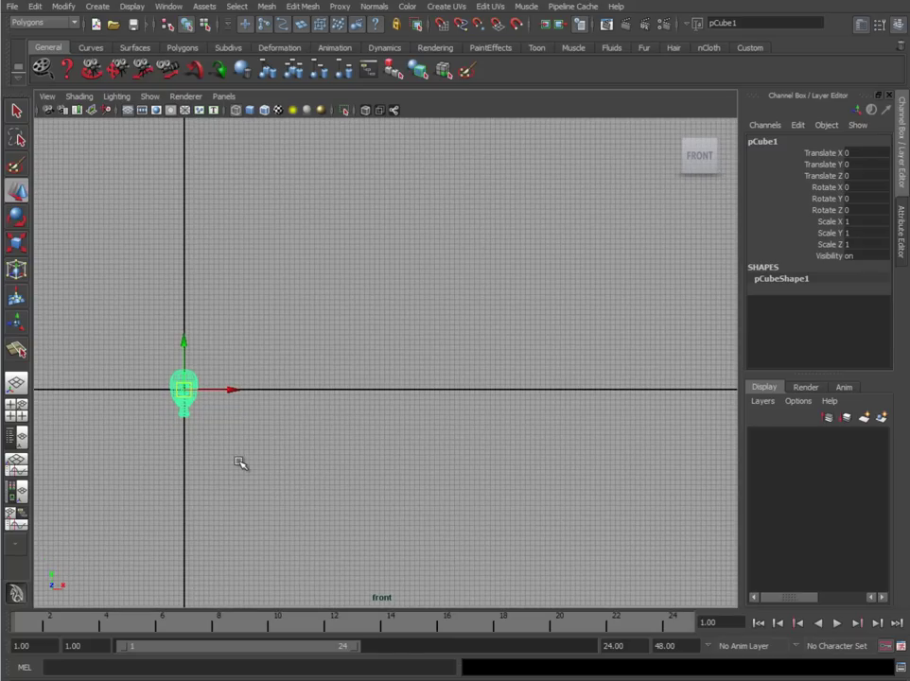
{"action": "key", "text": "ctrl+d"}
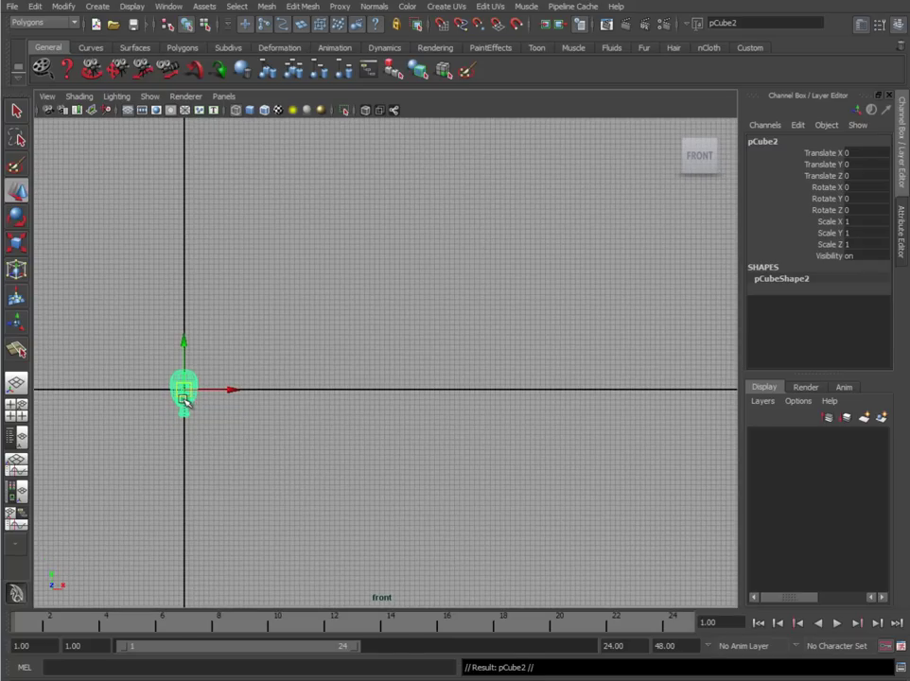
{"action": "left_click_drag", "start_coordinate": [231, 391], "coordinate": [280, 393]}
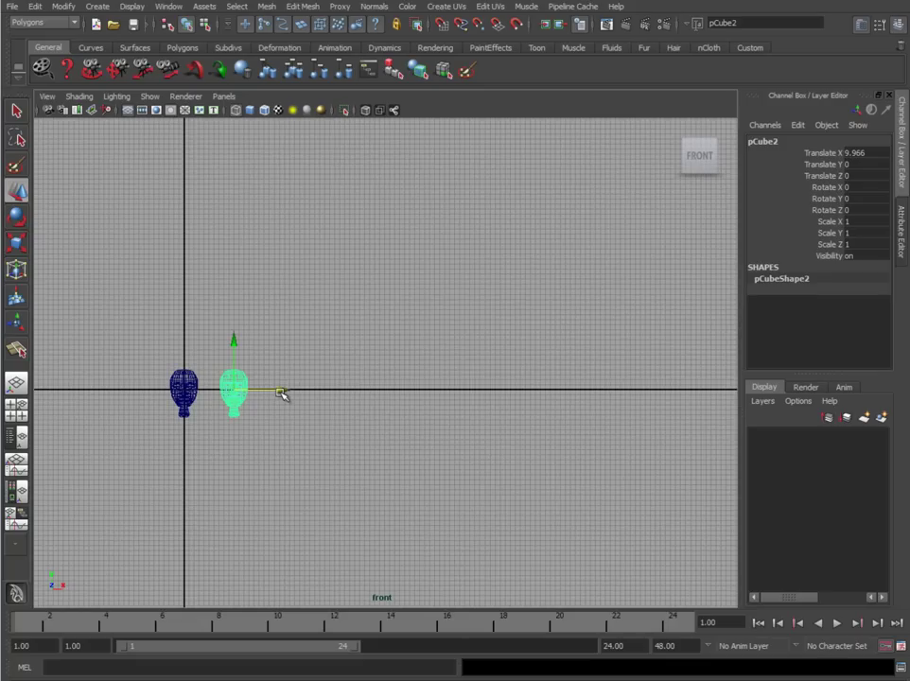
- Rename the original head at the origin as Master
{"action": "left_click", "coordinate": [187, 381]}
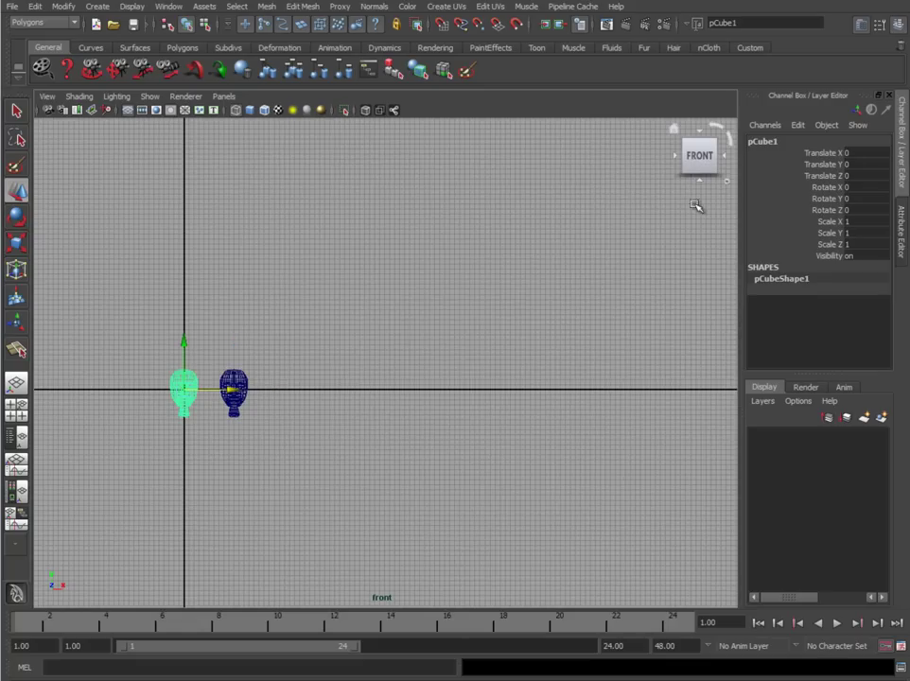
{"action": "double_click", "coordinate": [759, 141]}
{"action": "type", "text": "Master"}
{"action": "key", "text": "Return"}
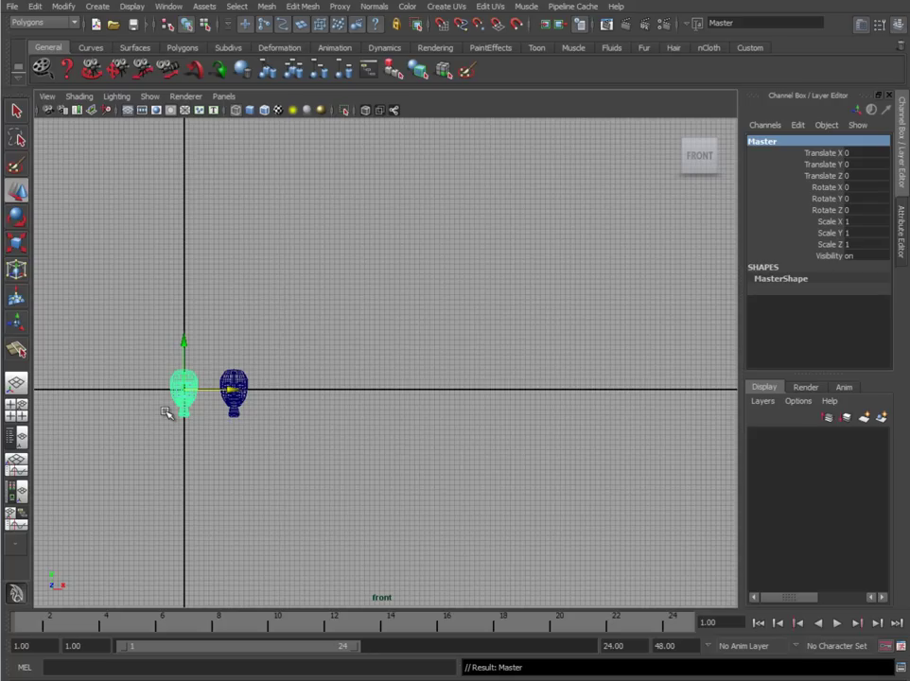
- Rename the duplicated head beside the Master as FinalConnection
{"action": "left_click", "coordinate": [241, 406]}
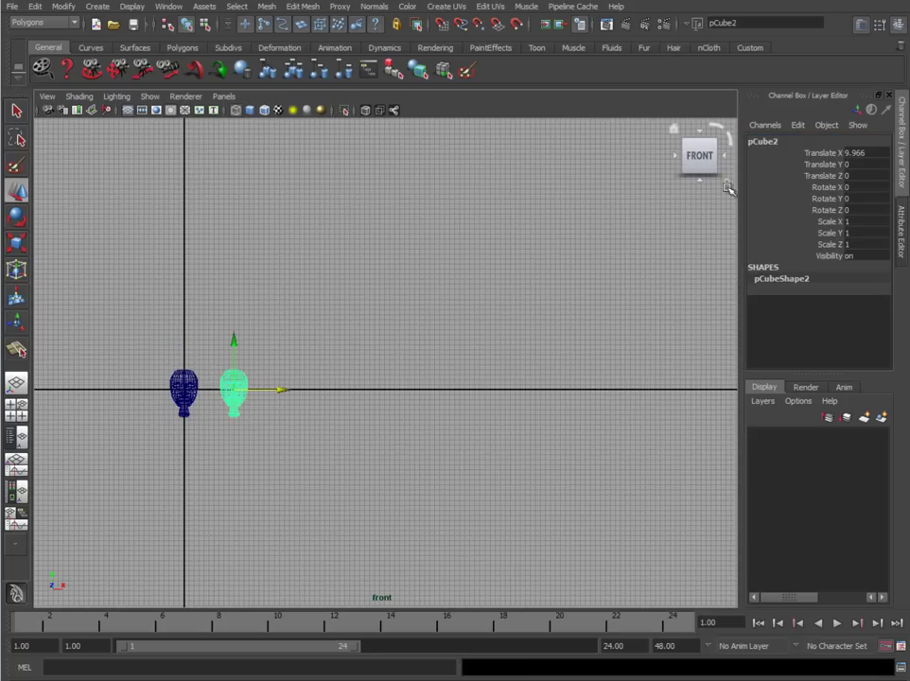
{"action": "double_click", "coordinate": [764, 141]}
{"action": "type", "text": "FinalConnection"}
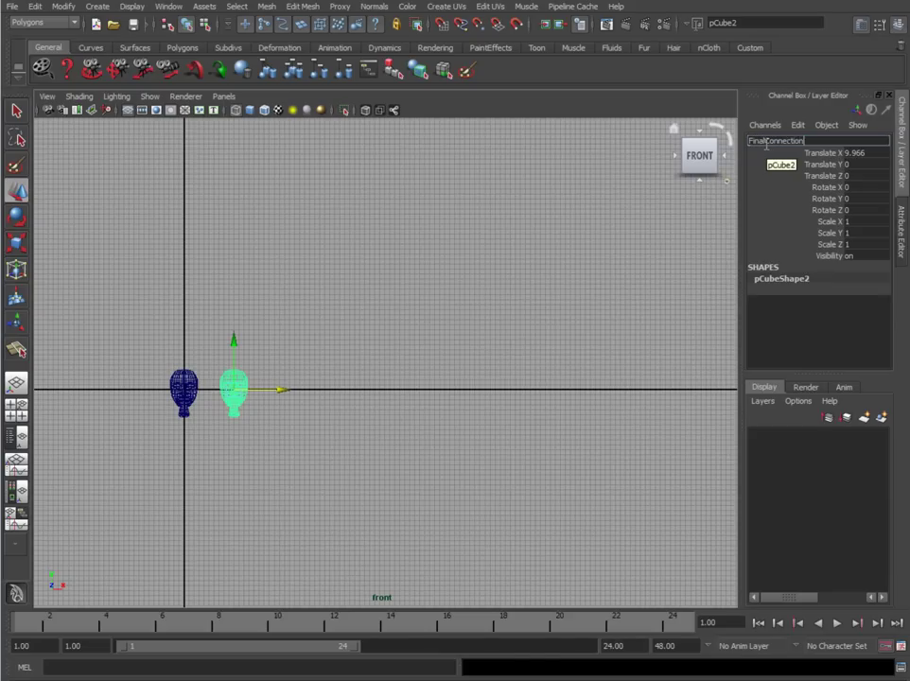
{"action": "key", "text": "Return"}
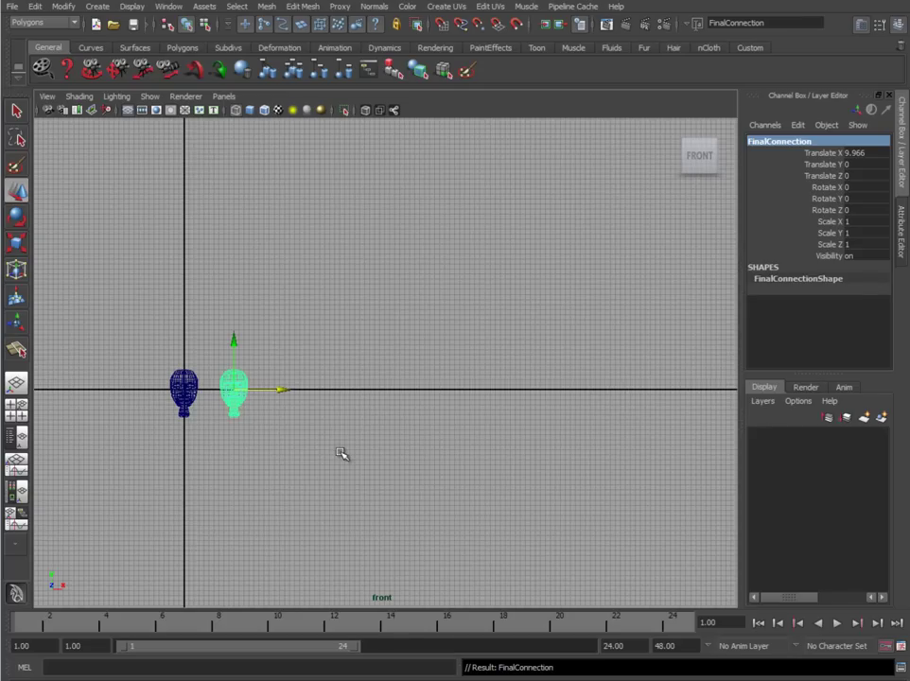
- Compare the channel values of the Master and FinalConnection heads and look up the Freeze Transformations command without applying it
{"action": "left_click", "coordinate": [191, 377]}
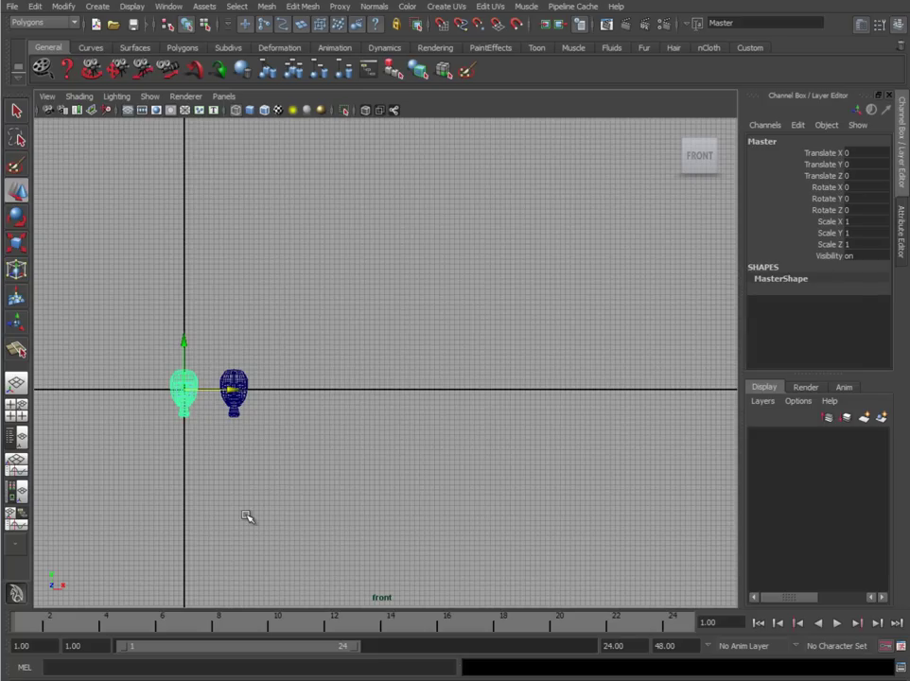
{"action": "left_click", "coordinate": [236, 401]}
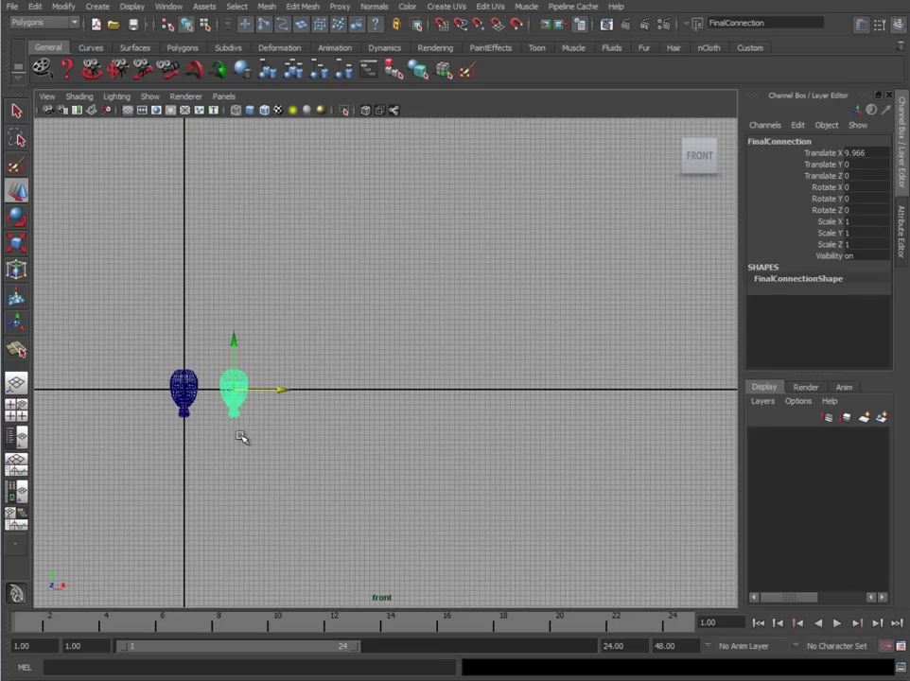
{"action": "middle_click_drag", "start_coordinate": [341, 440], "coordinate": [328, 440], "text": "alt"}
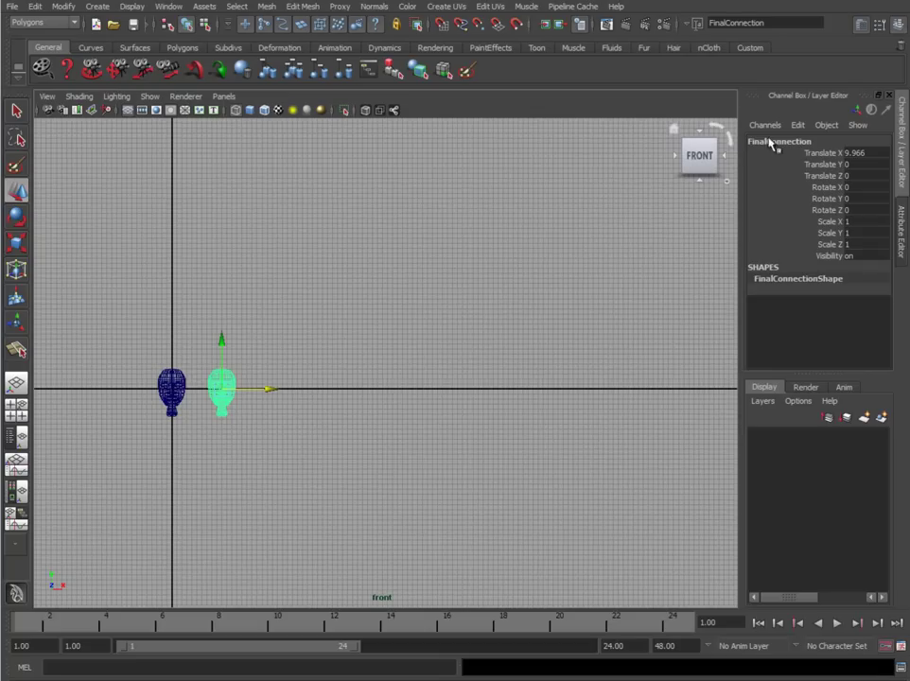
{"action": "left_click", "coordinate": [868, 153]}
{"action": "left_click", "coordinate": [183, 378]}
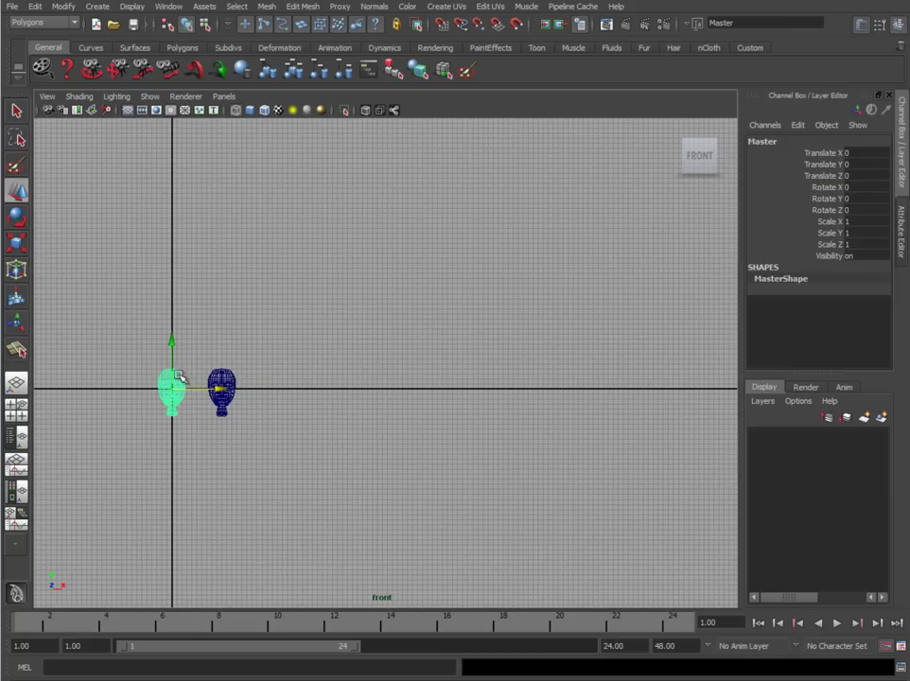
{"action": "left_click_drag", "start_coordinate": [842, 153], "coordinate": [804, 210]}
{"action": "left_click", "coordinate": [221, 389]}
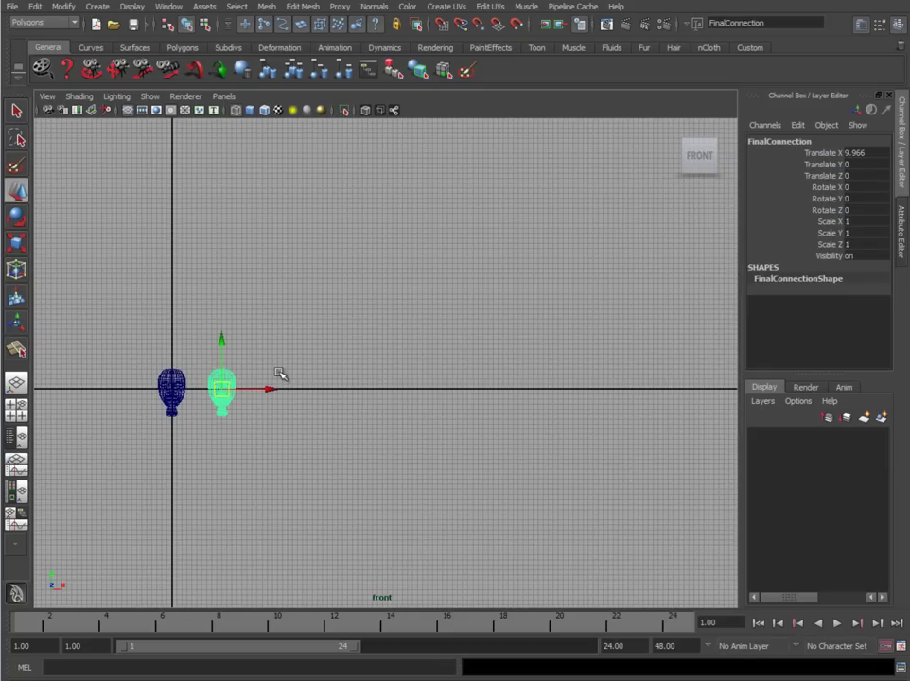
{"action": "left_click", "coordinate": [63, 6]}
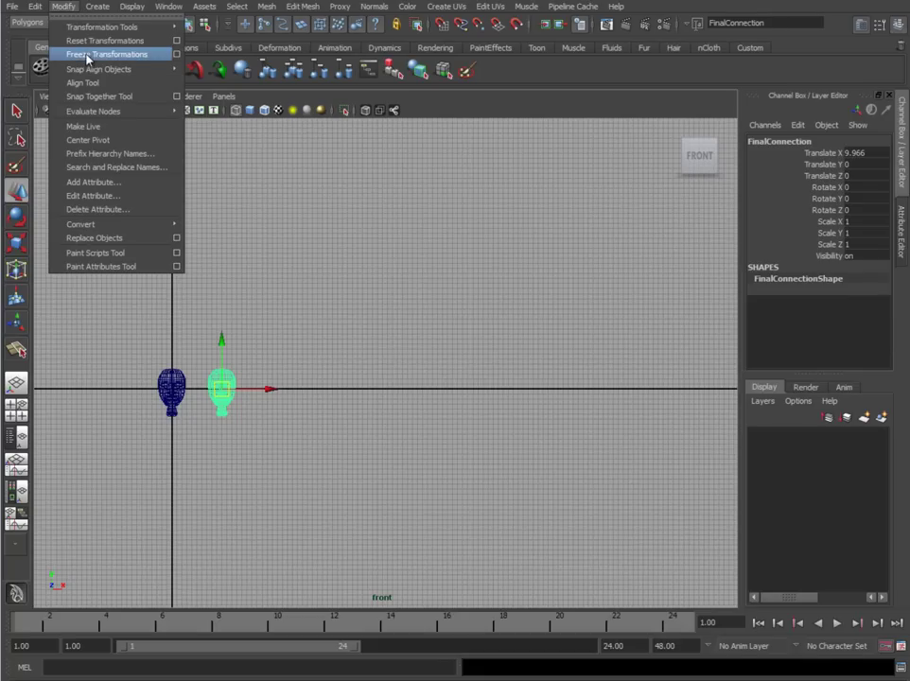
{"action": "left_click", "coordinate": [267, 351]}
{"action": "left_click", "coordinate": [218, 409]}
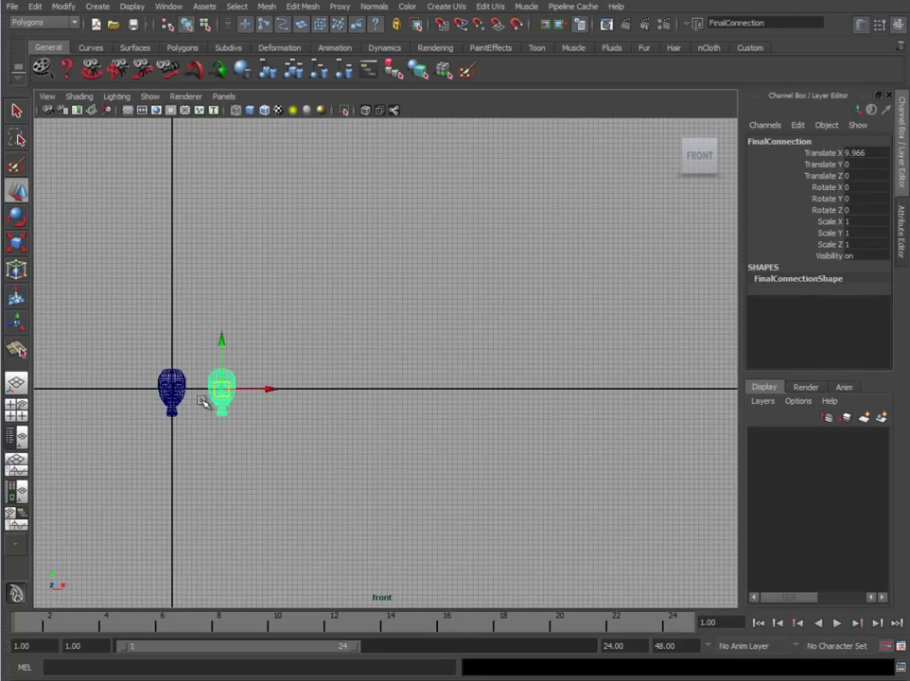
- Move the FinalConnection head back onto the Master head and set its Translate X to 0
{"action": "key", "text": "a"}
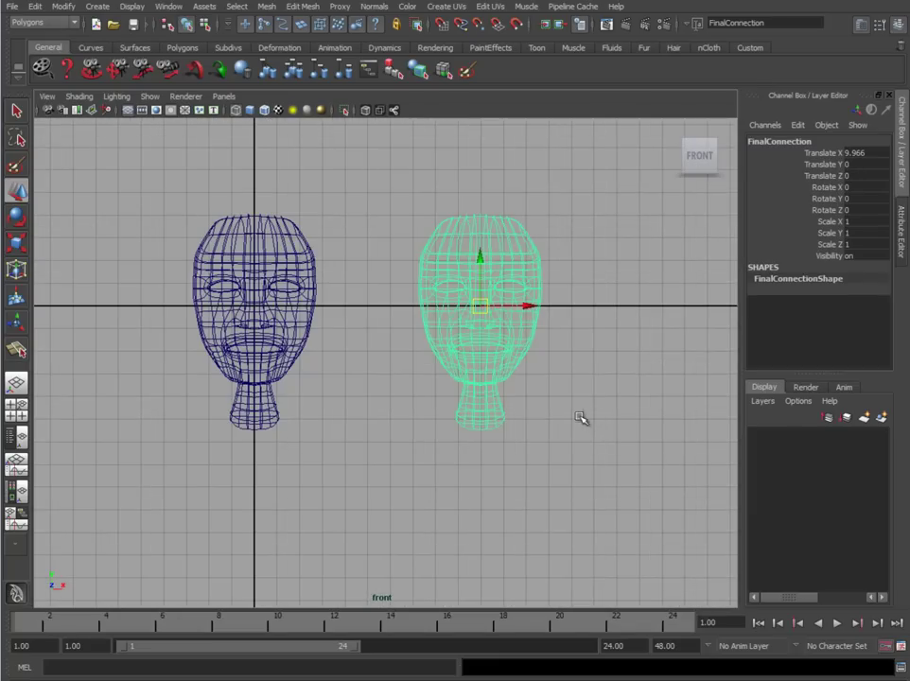
{"action": "middle_click_drag", "start_coordinate": [414, 324], "coordinate": [416, 368], "text": "alt"}
{"action": "right_click_drag", "start_coordinate": [416, 368], "coordinate": [551, 376], "text": "alt"}
{"action": "left_click_drag", "start_coordinate": [509, 344], "coordinate": [227, 348]}
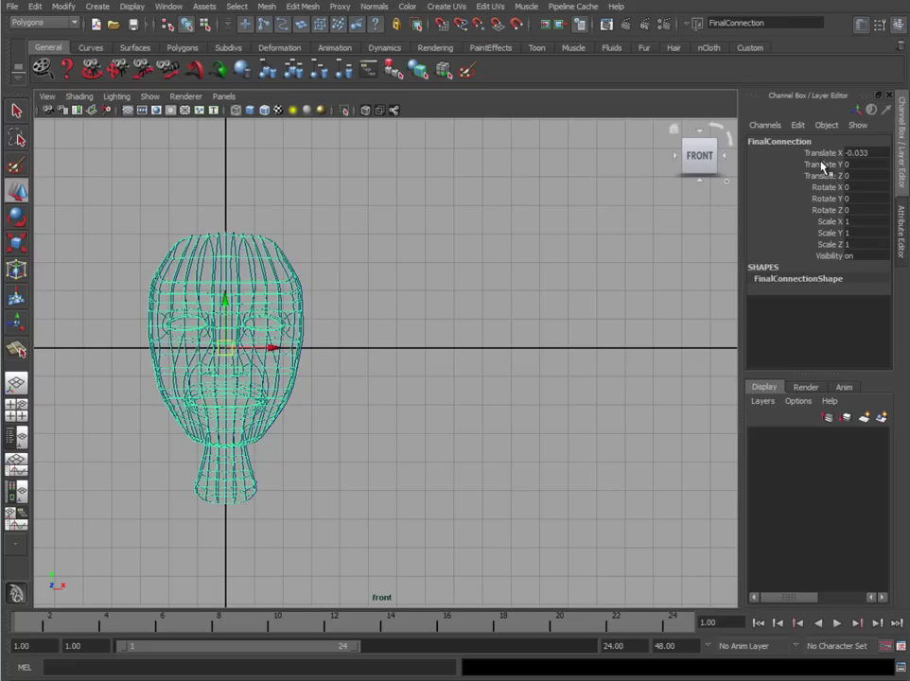
{"action": "double_click", "coordinate": [857, 152]}
{"action": "type", "text": "0"}
{"action": "key", "text": "Return"}
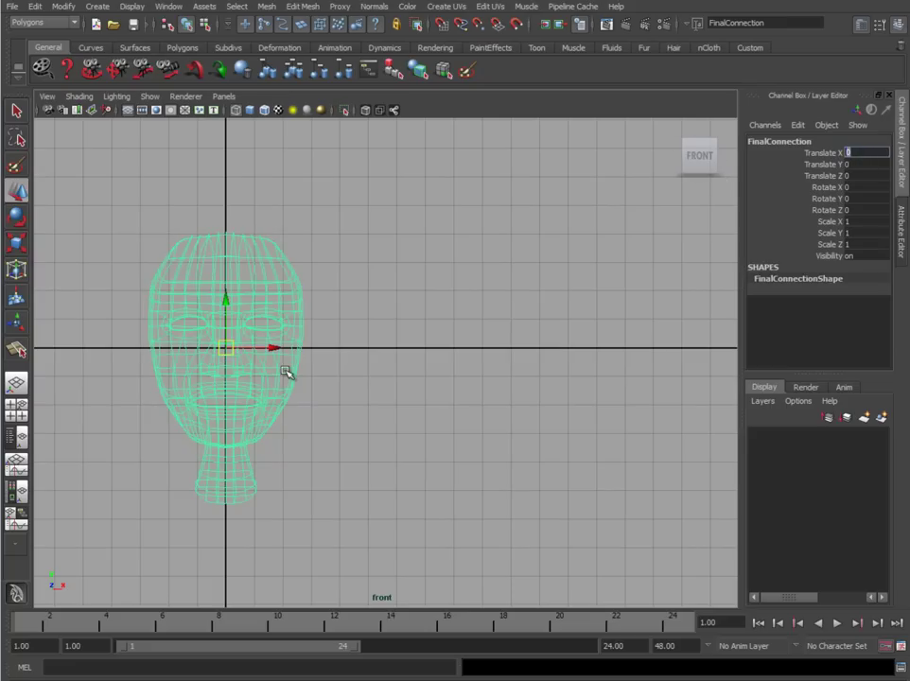
- Move the FinalConnection head about 9.78 units along X, beside the Master head
{"action": "right_click_drag", "start_coordinate": [511, 389], "coordinate": [345, 397], "text": "alt"}
{"action": "middle_click_drag", "start_coordinate": [344, 396], "coordinate": [278, 388], "text": "alt"}
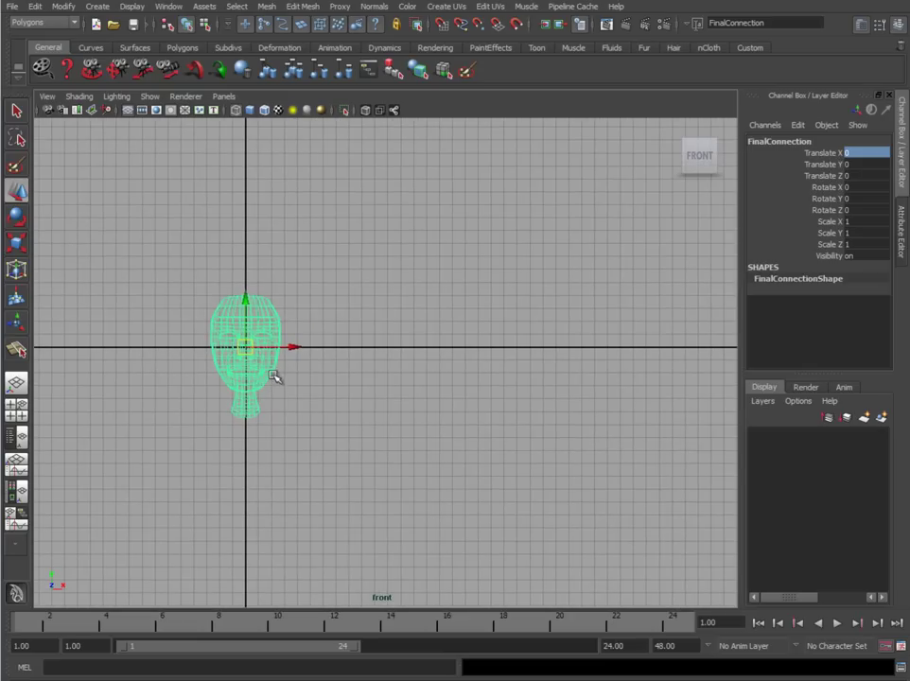
{"action": "left_click_drag", "start_coordinate": [291, 351], "coordinate": [423, 346]}
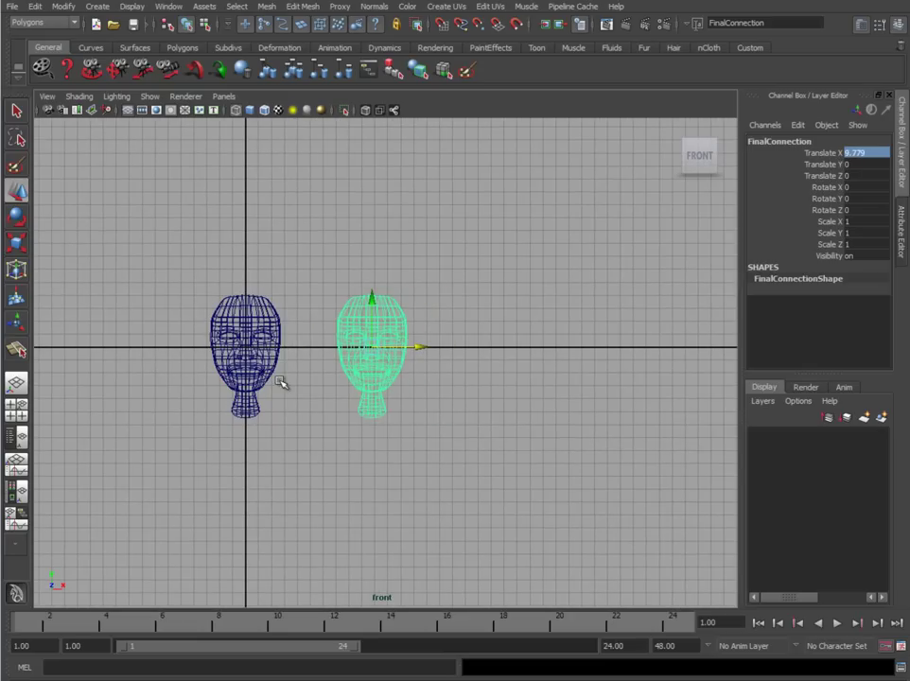
{"action": "middle_click_drag", "start_coordinate": [501, 423], "coordinate": [325, 403], "text": "alt"}
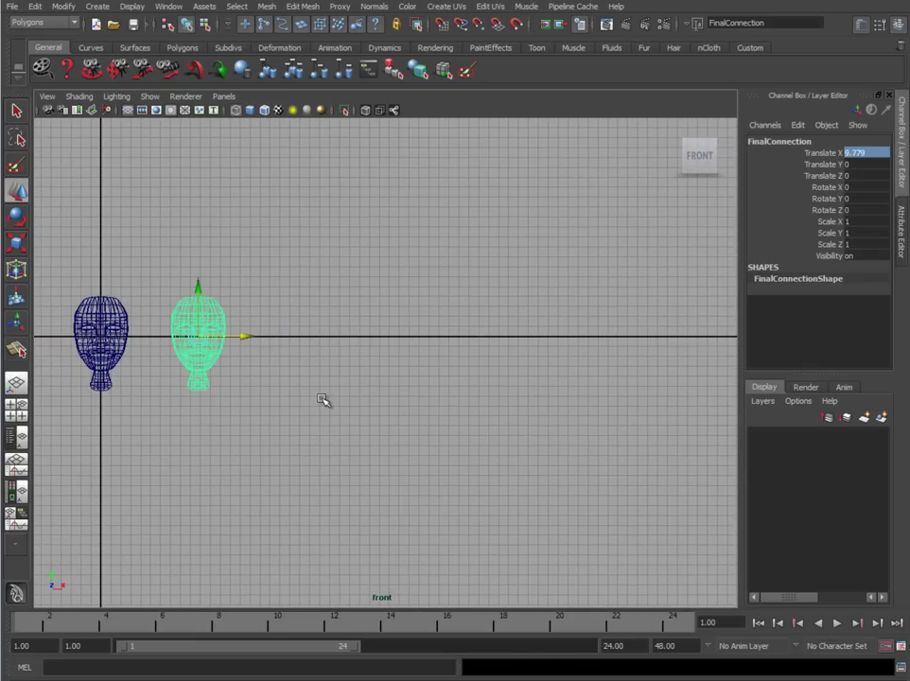
- Duplicate the FinalConnection head and place the copy above the other two at about X 27.2 and Y 31.03
{"action": "key", "text": "ctrl+d"}
{"action": "left_click_drag", "start_coordinate": [248, 337], "coordinate": [518, 345]}
{"action": "middle_click_drag", "start_coordinate": [517, 346], "coordinate": [528, 471], "text": "alt"}
{"action": "right_click_drag", "start_coordinate": [527, 471], "coordinate": [454, 406], "text": "alt"}
{"action": "left_click_drag", "start_coordinate": [441, 412], "coordinate": [272, 414]}
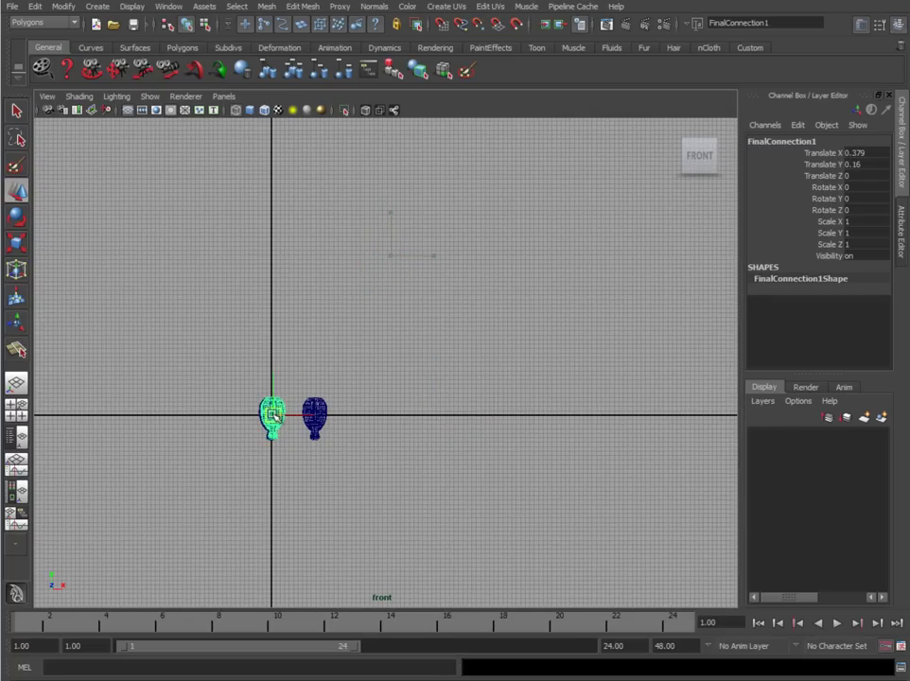
{"action": "scroll", "coordinate": [349, 426], "scroll_direction": "up", "scroll_amount": 3}
{"action": "left_click_drag", "start_coordinate": [214, 390], "coordinate": [426, 146]}
{"action": "middle_click_drag", "start_coordinate": [445, 257], "coordinate": [464, 377], "text": "alt"}
{"action": "scroll", "coordinate": [463, 377], "scroll_direction": "down", "scroll_amount": 3}
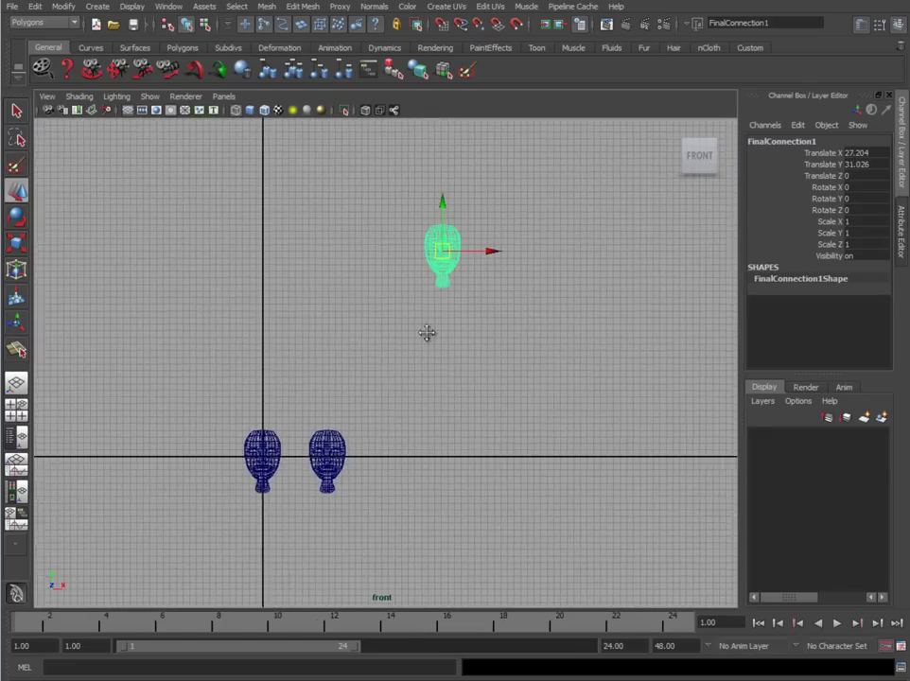
- Move the upper head copy to about X 24.5 and Y 35, and rename it Open
{"action": "left_click_drag", "start_coordinate": [414, 270], "coordinate": [399, 248]}
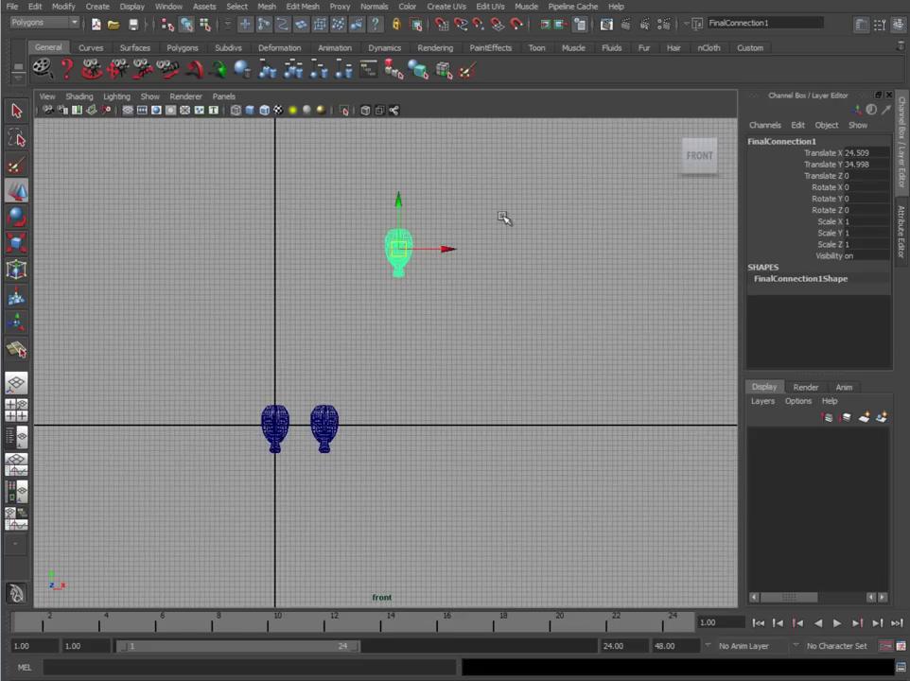
{"action": "middle_click_drag", "start_coordinate": [509, 303], "coordinate": [317, 278], "text": "alt"}
{"action": "scroll", "coordinate": [412, 300], "scroll_direction": "down", "scroll_amount": 1}
{"action": "middle_click_drag", "start_coordinate": [412, 301], "coordinate": [443, 339], "text": "alt"}
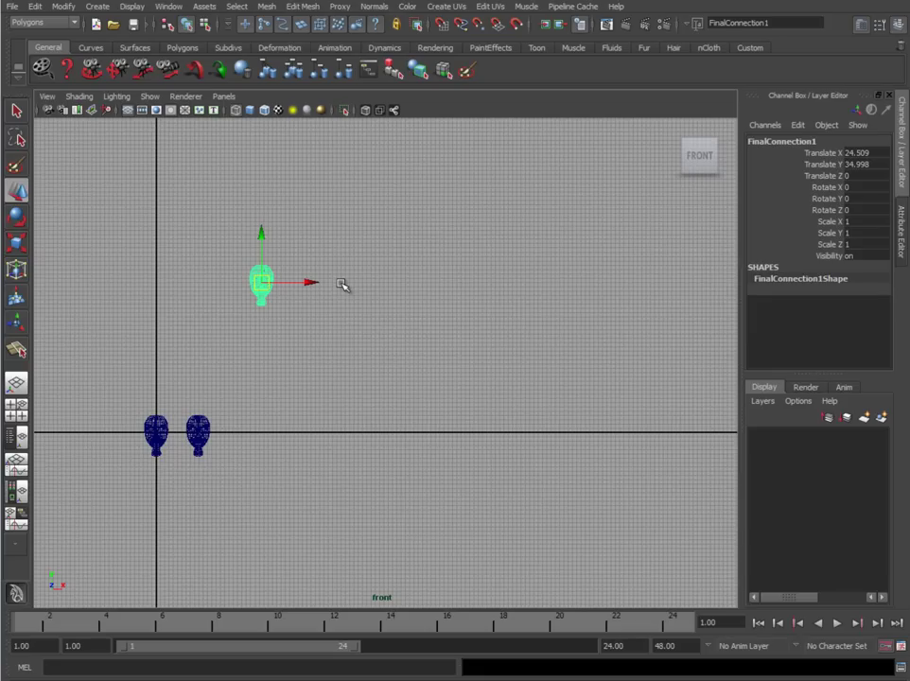
{"action": "left_click", "coordinate": [780, 141]}
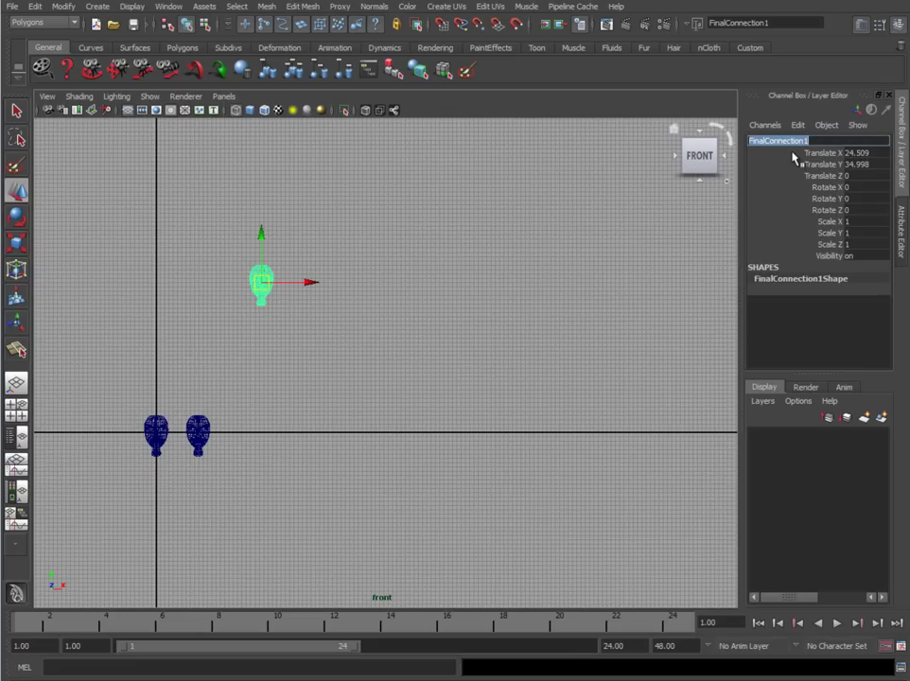
{"action": "type", "text": "Open"}
{"action": "key", "text": "Return"}
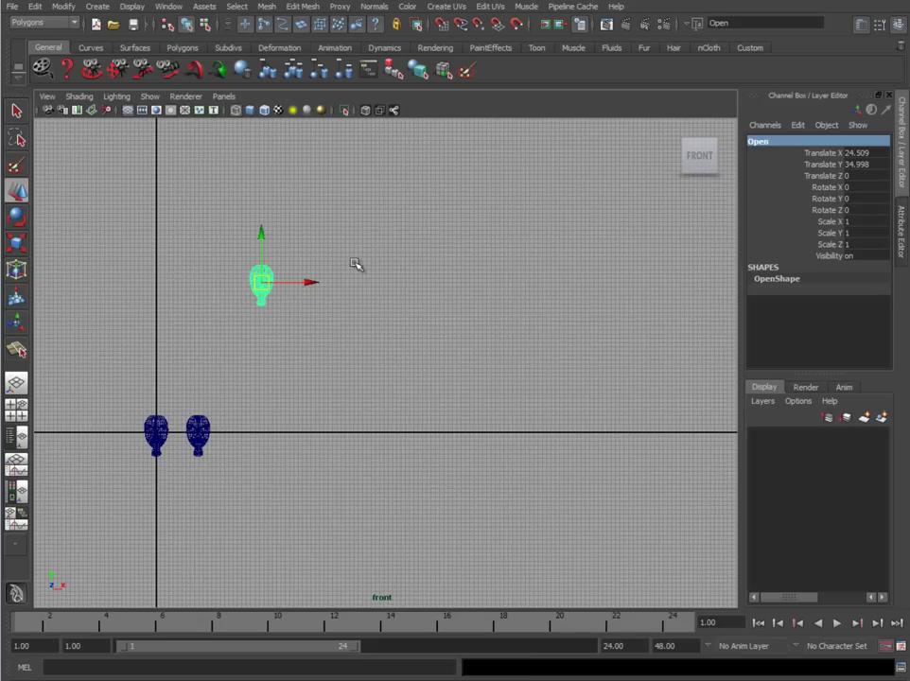
- Duplicate the Open head into a row of four, with copies at about X 31.83, 38.15 and 45.47
{"action": "left_click_drag", "start_coordinate": [315, 283], "coordinate": [349, 278]}
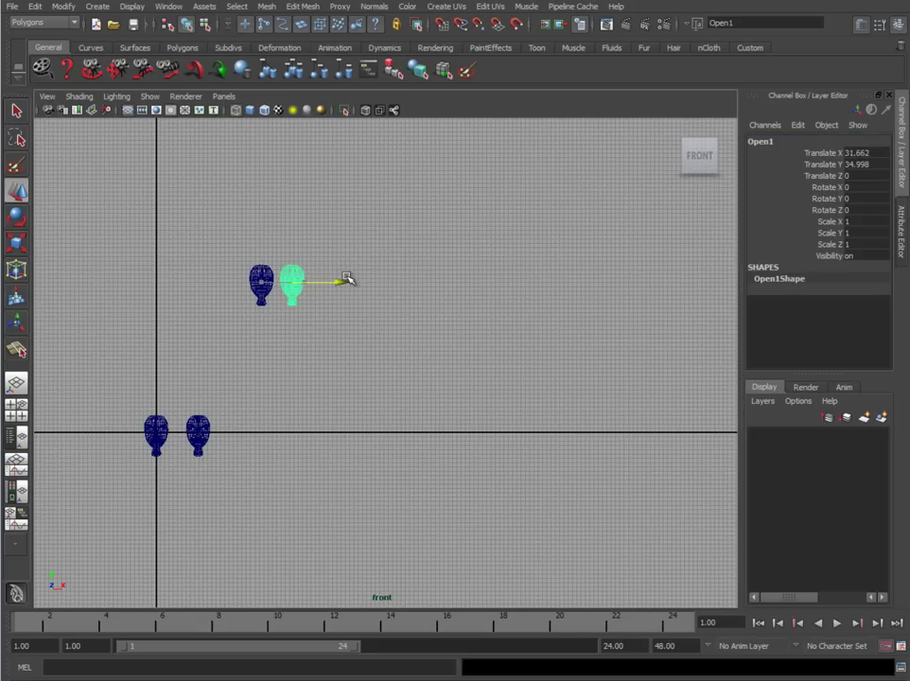
{"action": "left_click", "coordinate": [262, 282], "text": "shift"}
{"action": "key", "text": "ctrl+d"}
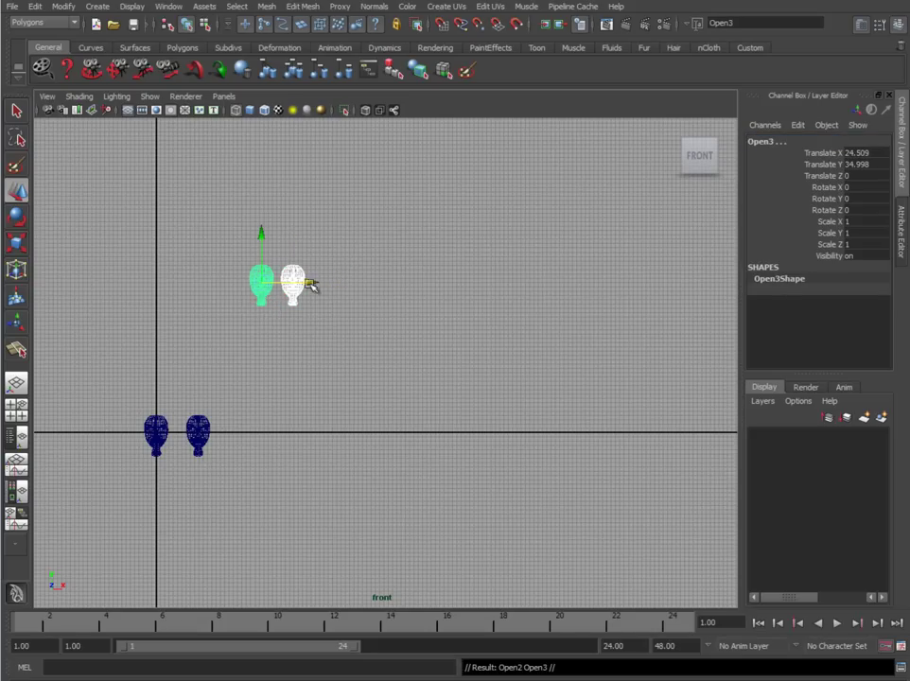
{"action": "left_click_drag", "start_coordinate": [311, 284], "coordinate": [368, 284]}
{"action": "left_click", "coordinate": [275, 296]}
{"action": "left_click", "coordinate": [260, 283]}
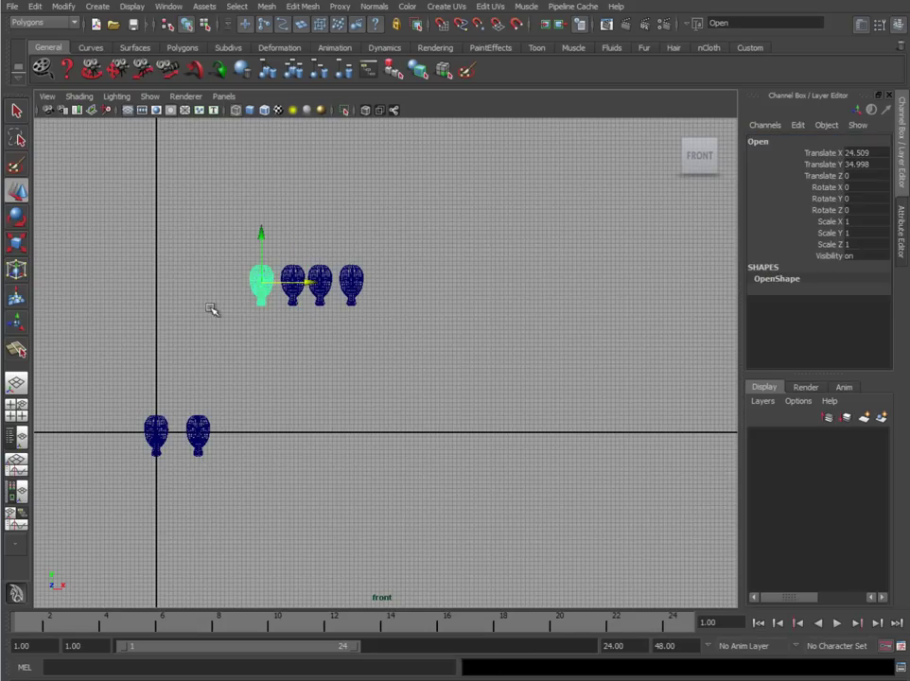
- Rename the head next to the Open head as Closed
{"action": "scroll", "coordinate": [280, 306], "scroll_direction": "up", "scroll_amount": 3}
{"action": "middle_click_drag", "start_coordinate": [263, 320], "coordinate": [317, 385], "text": "alt"}
{"action": "right_click_drag", "start_coordinate": [317, 385], "coordinate": [662, 396], "text": "alt"}
{"action": "middle_click_drag", "start_coordinate": [260, 331], "coordinate": [262, 317], "text": "alt"}
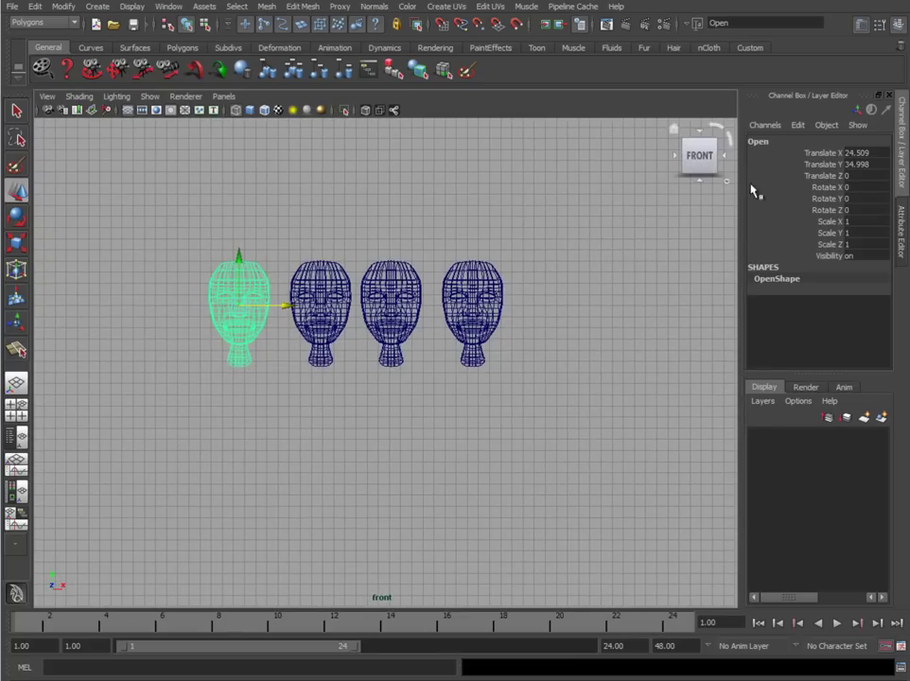
{"action": "left_click", "coordinate": [348, 318]}
{"action": "left_click", "coordinate": [759, 141]}
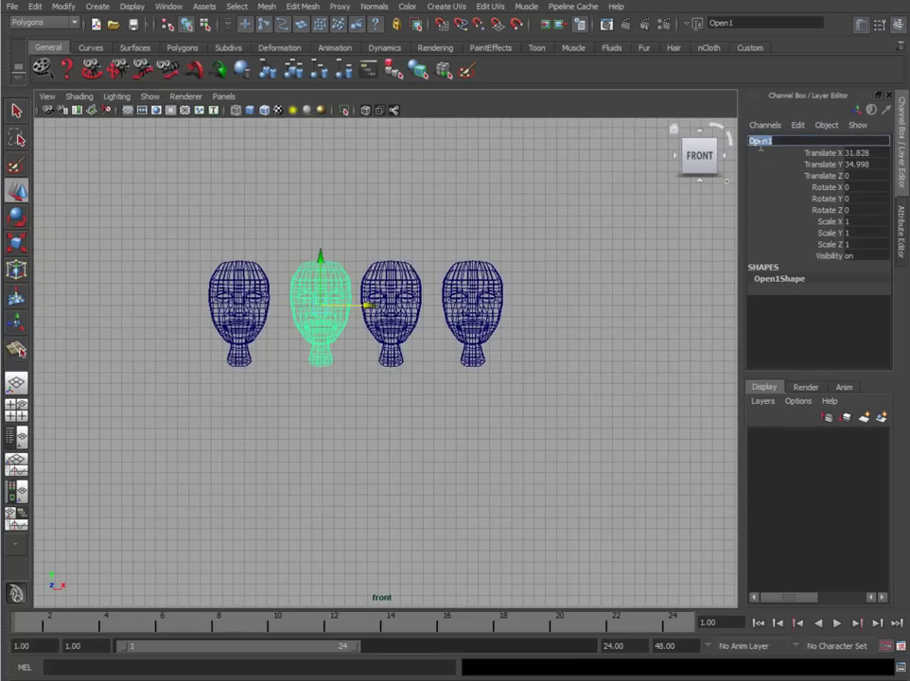
{"action": "type", "text": "Closed"}
{"action": "key", "text": "Return"}
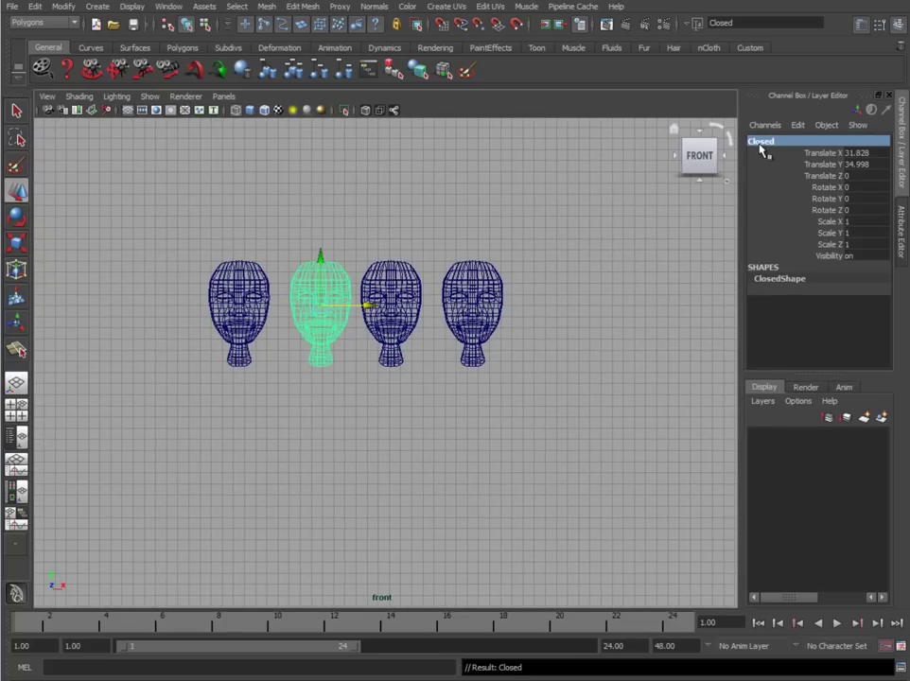
- Rename the third head in the upper row as Narrow
{"action": "left_click", "coordinate": [397, 279]}
{"action": "left_click", "coordinate": [756, 142]}
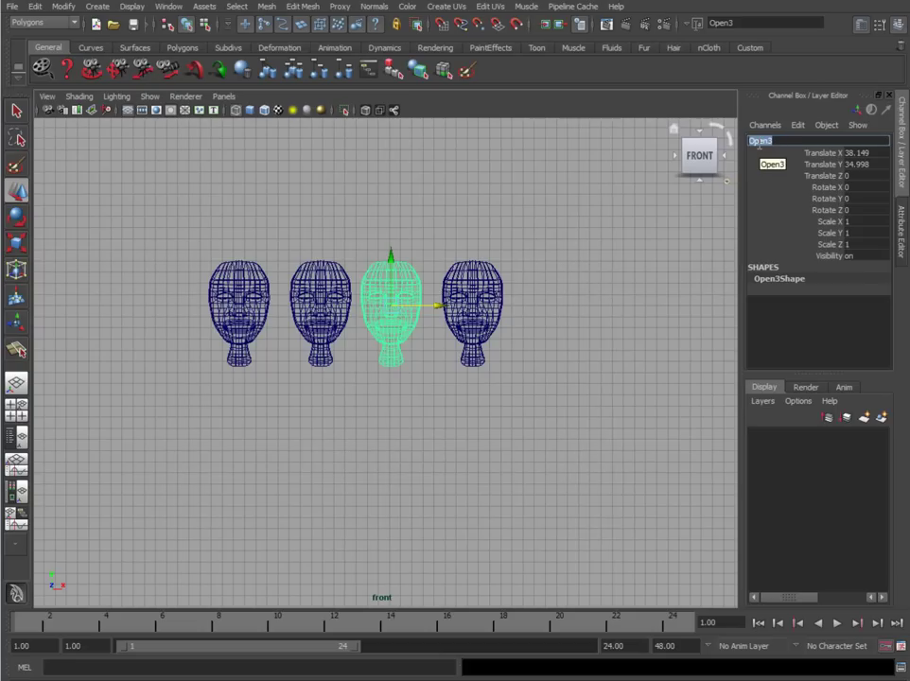
{"action": "type", "text": "Narrow"}
{"action": "key", "text": "Return"}
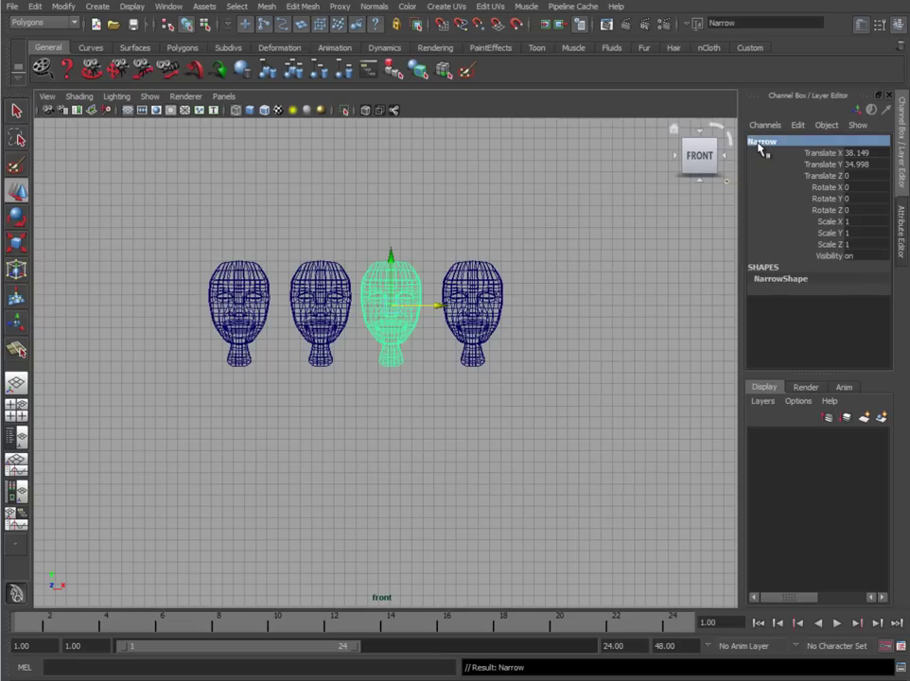
- Rename the last head in the upper row as Wide
{"action": "left_click", "coordinate": [473, 275]}
{"action": "left_click", "coordinate": [756, 142]}
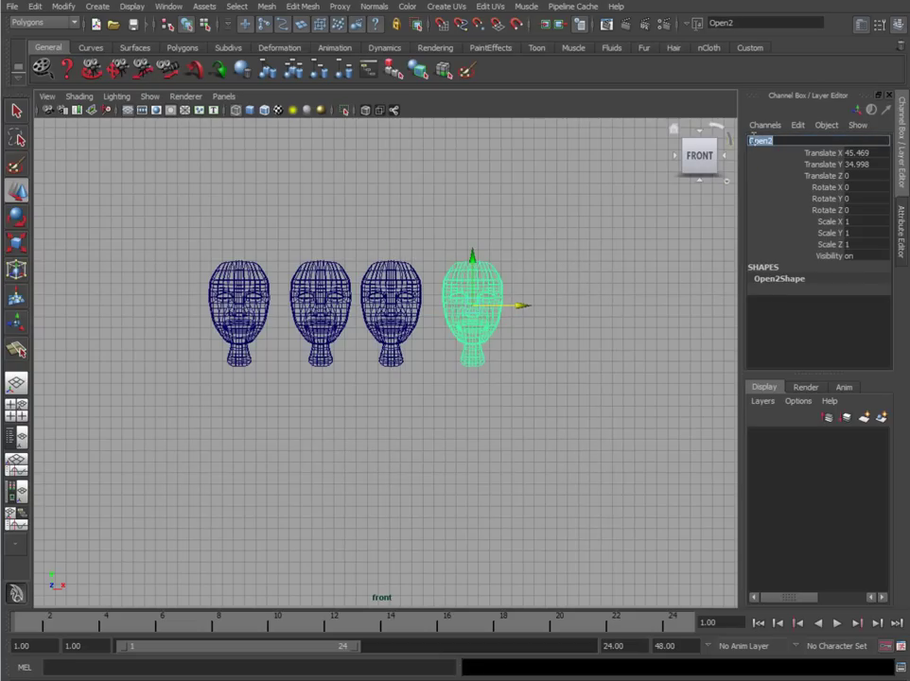
{"action": "type", "text": "Wide"}
{"action": "key", "text": "Return"}
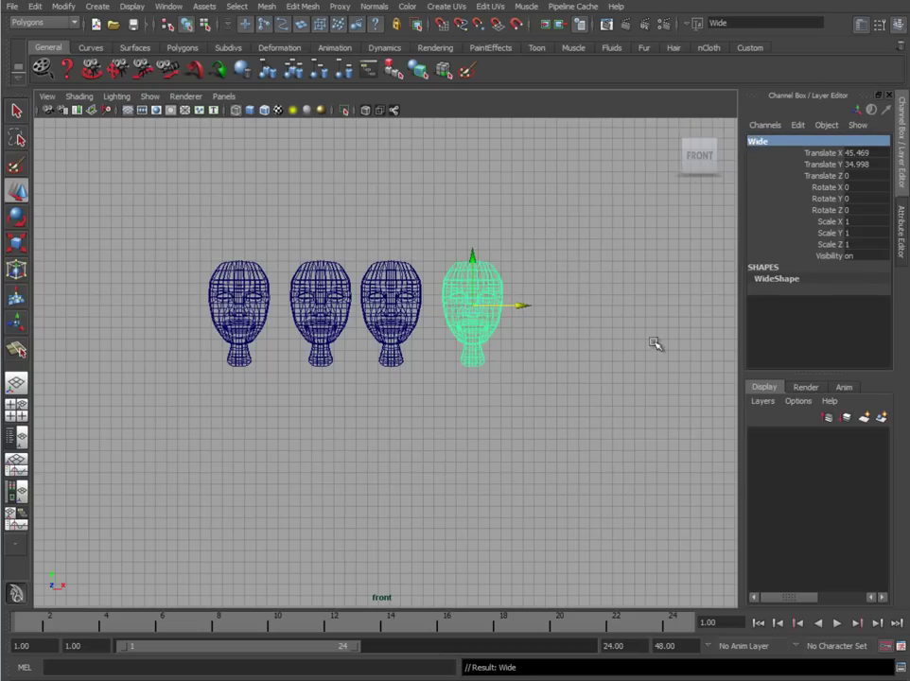
- Select the Open head and examine the row of four heads in the perspective view
{"action": "scroll", "coordinate": [473, 314], "scroll_direction": "down", "scroll_amount": 3}
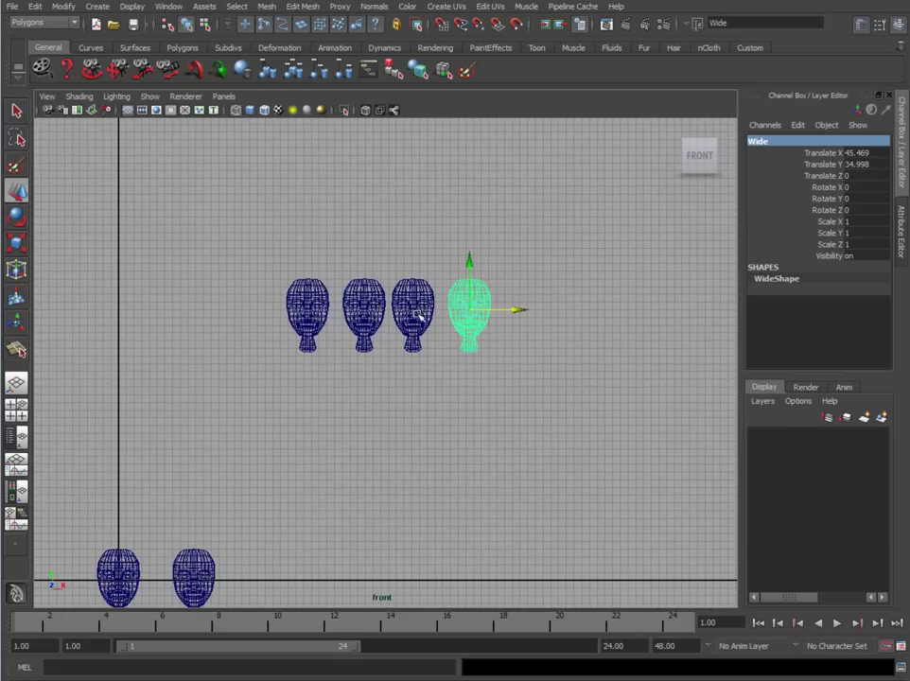
{"action": "left_click", "coordinate": [457, 375]}
{"action": "left_click", "coordinate": [313, 313]}
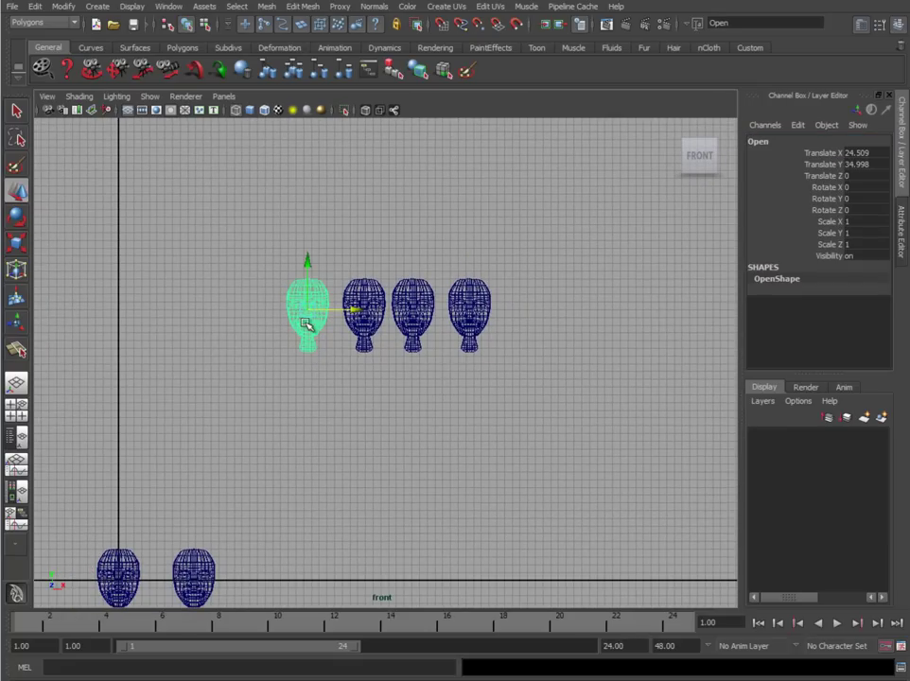
{"action": "key", "text": "space"}
{"action": "key", "text": "space"}
{"action": "key", "text": "a"}
{"action": "right_click_drag", "start_coordinate": [404, 302], "coordinate": [389, 304], "text": "alt"}
{"action": "middle_click_drag", "start_coordinate": [390, 305], "coordinate": [371, 354], "text": "alt"}
{"action": "right_click_drag", "start_coordinate": [372, 353], "coordinate": [505, 376], "text": "alt"}
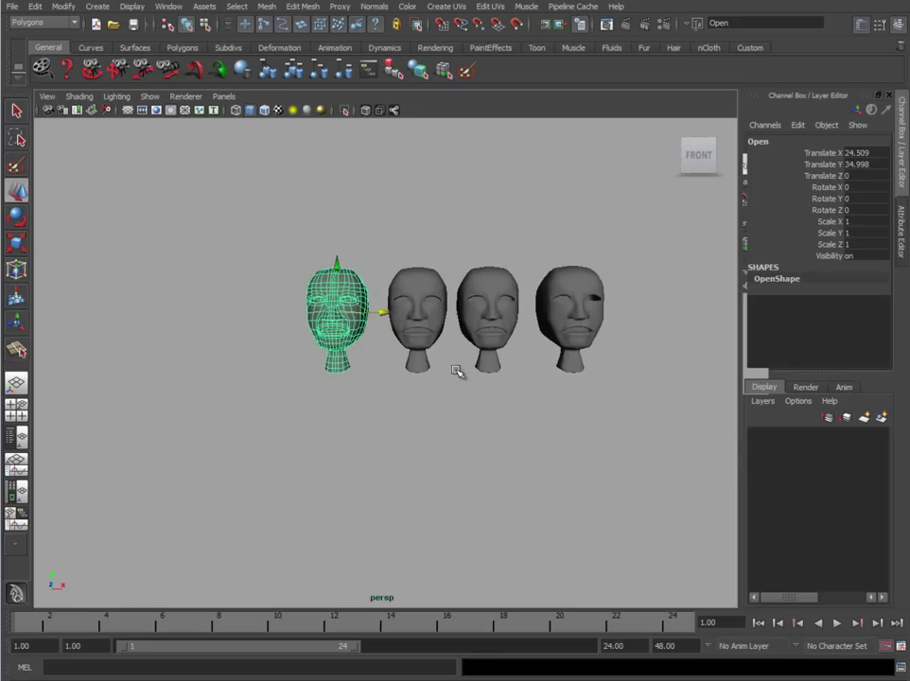
{"action": "middle_click_drag", "start_coordinate": [506, 375], "coordinate": [503, 367], "text": "alt"}
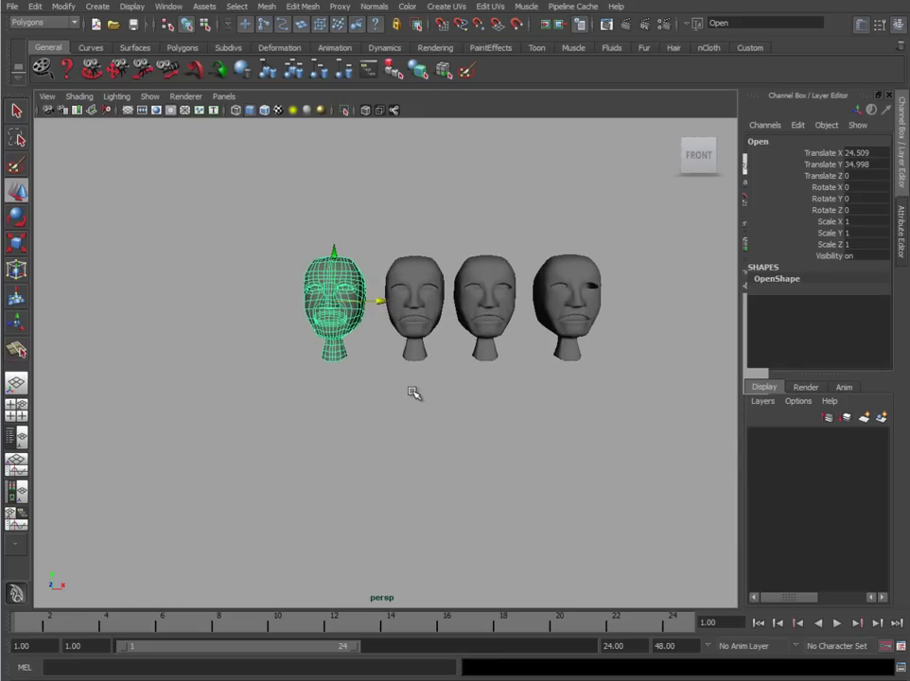
- Examine the Open head's face and name up close, including its mouth and eye areas
{"action": "left_click_drag", "start_coordinate": [423, 390], "coordinate": [270, 389], "text": "alt"}
{"action": "right_click_drag", "start_coordinate": [270, 388], "coordinate": [572, 416], "text": "alt"}
{"action": "left_click_drag", "start_coordinate": [572, 416], "coordinate": [537, 418], "text": "alt"}
{"action": "middle_click_drag", "start_coordinate": [388, 328], "coordinate": [191, 361], "text": "alt"}
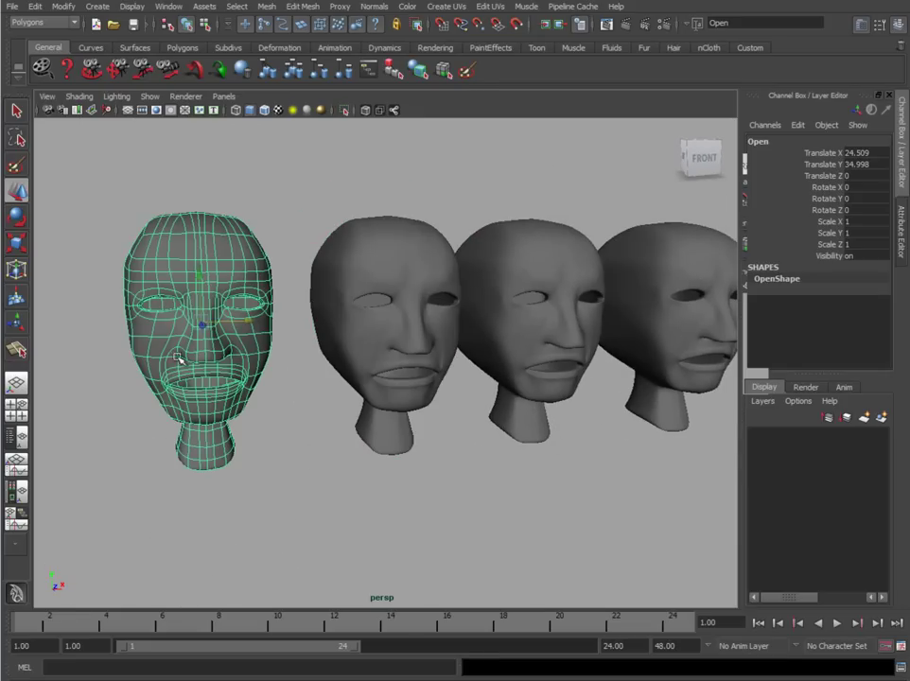
{"action": "left_click_drag", "start_coordinate": [430, 421], "coordinate": [391, 418], "text": "alt"}
{"action": "middle_click_drag", "start_coordinate": [391, 418], "coordinate": [416, 419], "text": "alt"}
{"action": "right_click_drag", "start_coordinate": [383, 419], "coordinate": [425, 421], "text": "alt"}
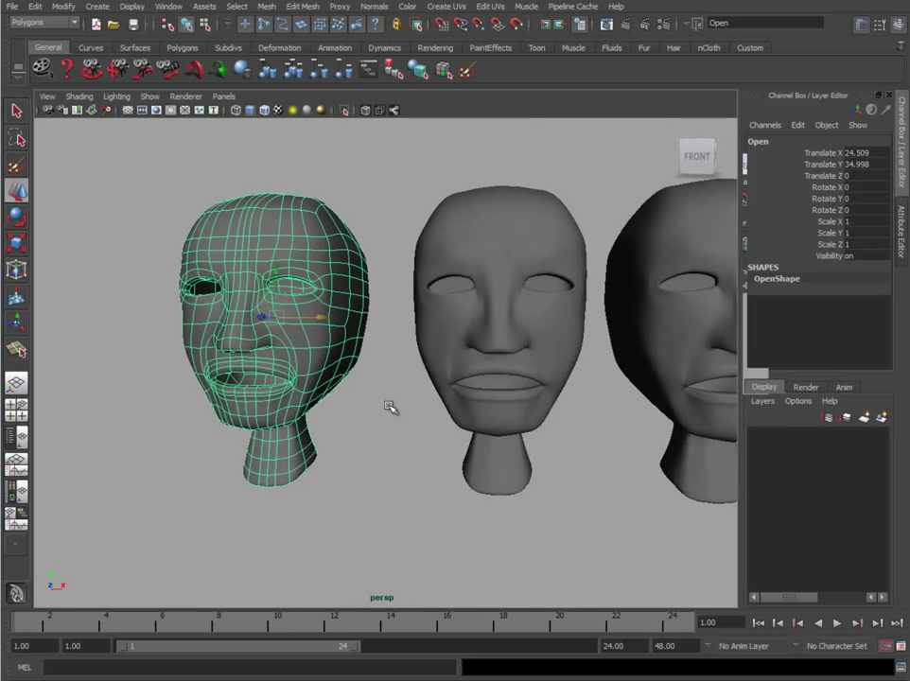
{"action": "left_click", "coordinate": [757, 144]}
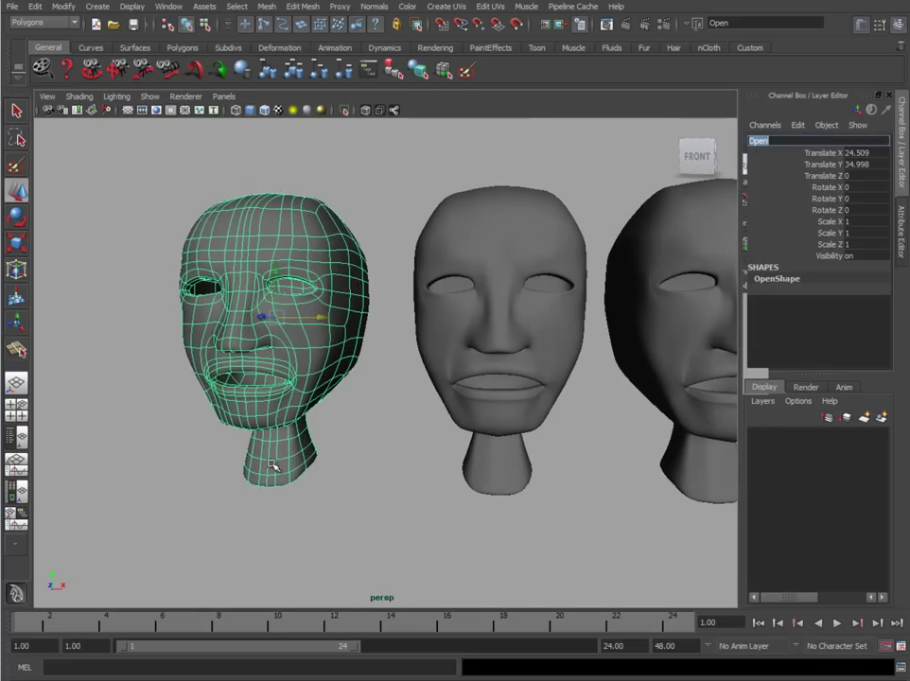
{"action": "right_click_drag", "start_coordinate": [183, 422], "coordinate": [286, 419], "text": "alt"}
{"action": "middle_click_drag", "start_coordinate": [286, 419], "coordinate": [489, 463], "text": "alt"}
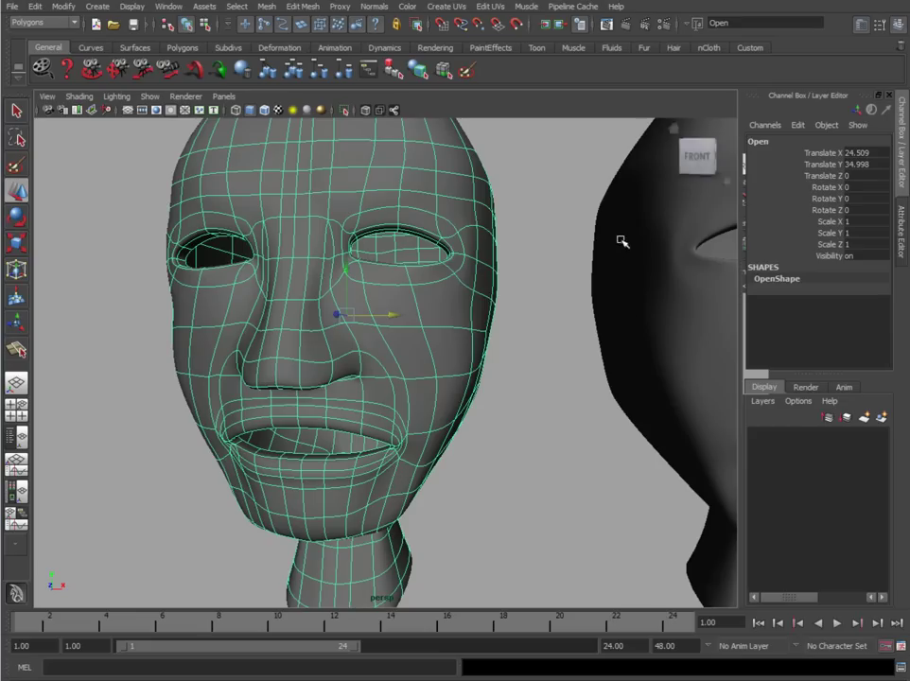
- Check the names of the FinalConnection, Open, Closed, Narrow and Wide heads by selecting each one
{"action": "left_click_drag", "start_coordinate": [738, 281], "coordinate": [743, 281]}
{"action": "scroll", "coordinate": [444, 379], "scroll_direction": "down", "scroll_amount": 10}
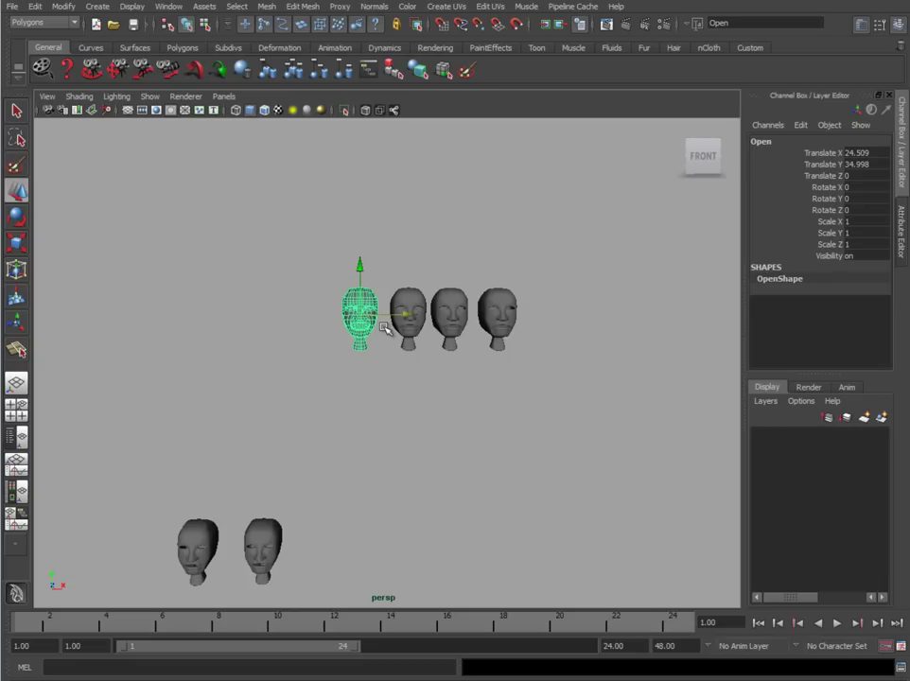
{"action": "left_click", "coordinate": [261, 539]}
{"action": "middle_click_drag", "start_coordinate": [261, 539], "coordinate": [333, 411], "text": "alt"}
{"action": "left_click_drag", "start_coordinate": [568, 271], "coordinate": [389, 161]}
{"action": "scroll", "coordinate": [562, 385], "scroll_direction": "down", "scroll_amount": 2}
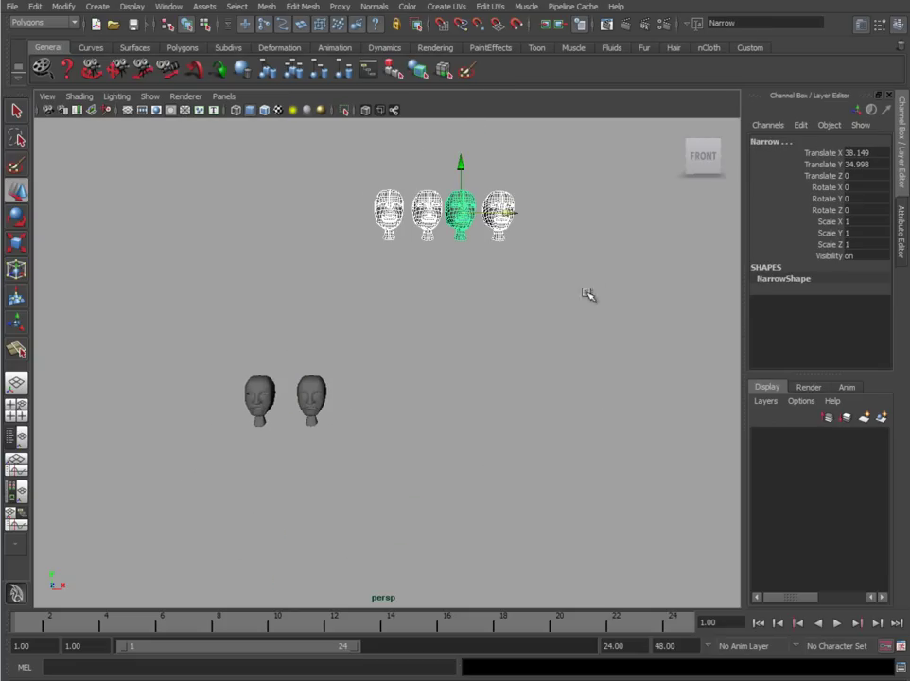
{"action": "left_click", "coordinate": [312, 397]}
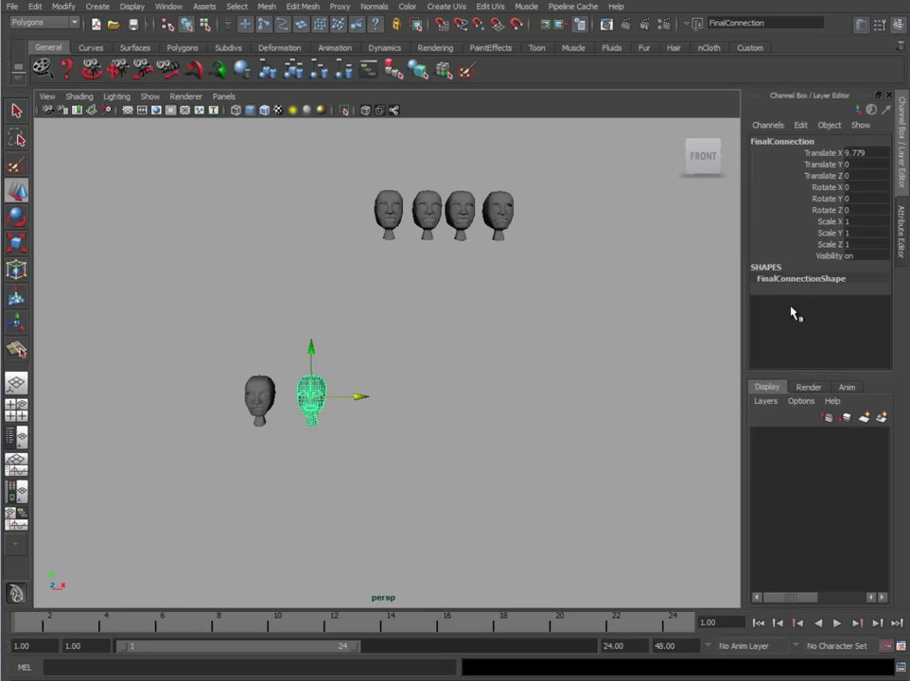
{"action": "left_click", "coordinate": [383, 217]}
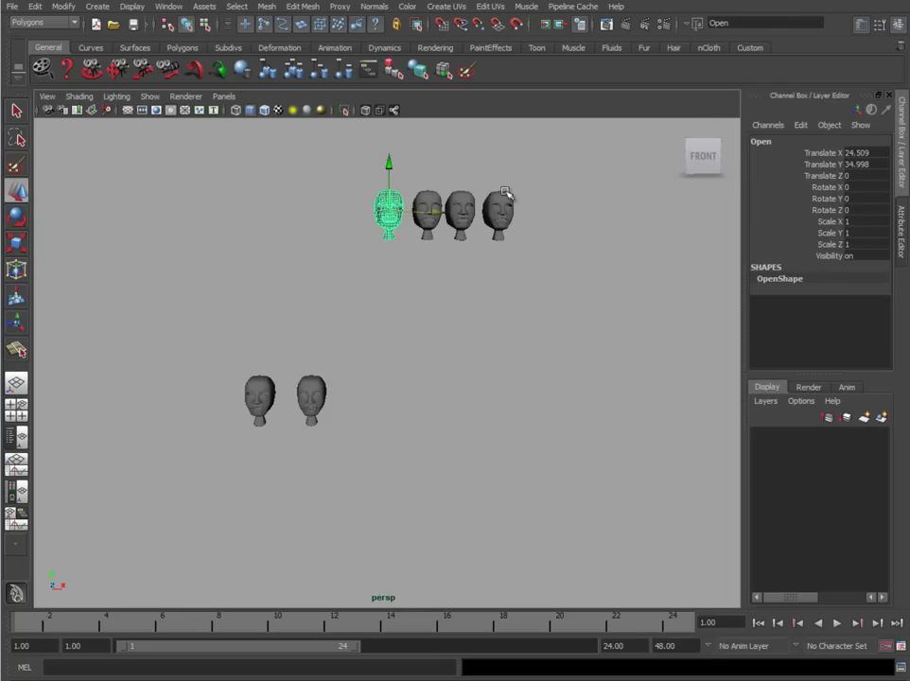
{"action": "left_click", "coordinate": [430, 198]}
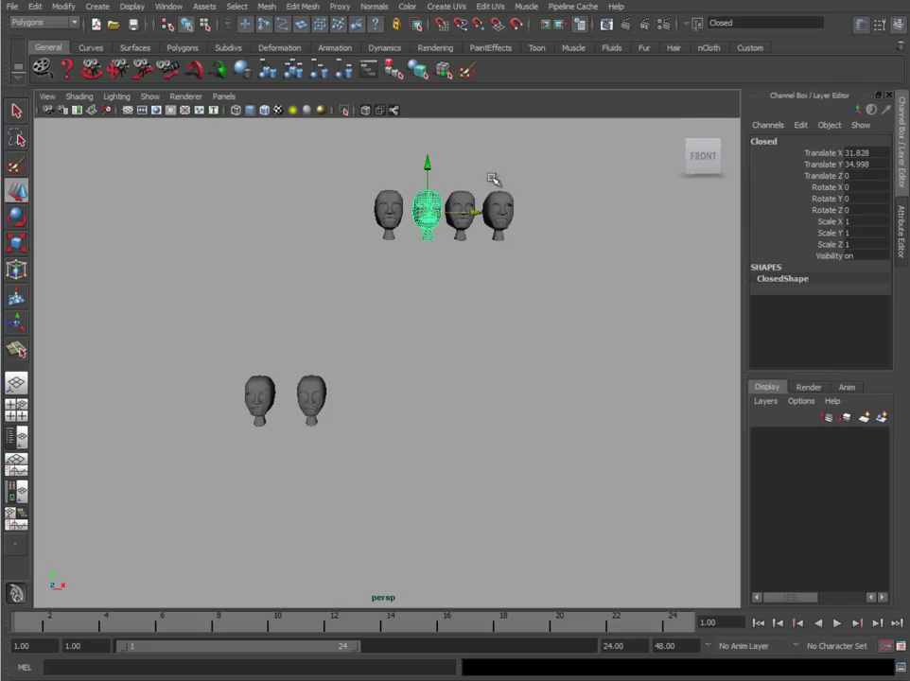
{"action": "left_click", "coordinate": [468, 204]}
{"action": "left_click", "coordinate": [498, 210]}
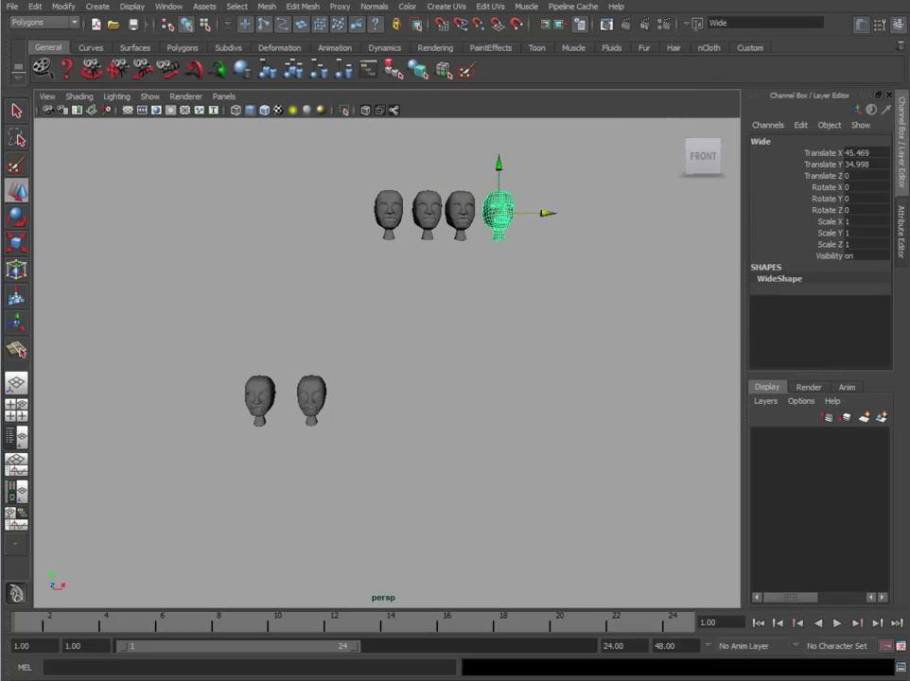
- Save the scene and switch to the Creating Blendshape Controls in Maya PDF in Acrobat, enlarging its window
{"action": "key", "text": "ctrl+s"}
{"action": "key", "text": "alt+Tab"}
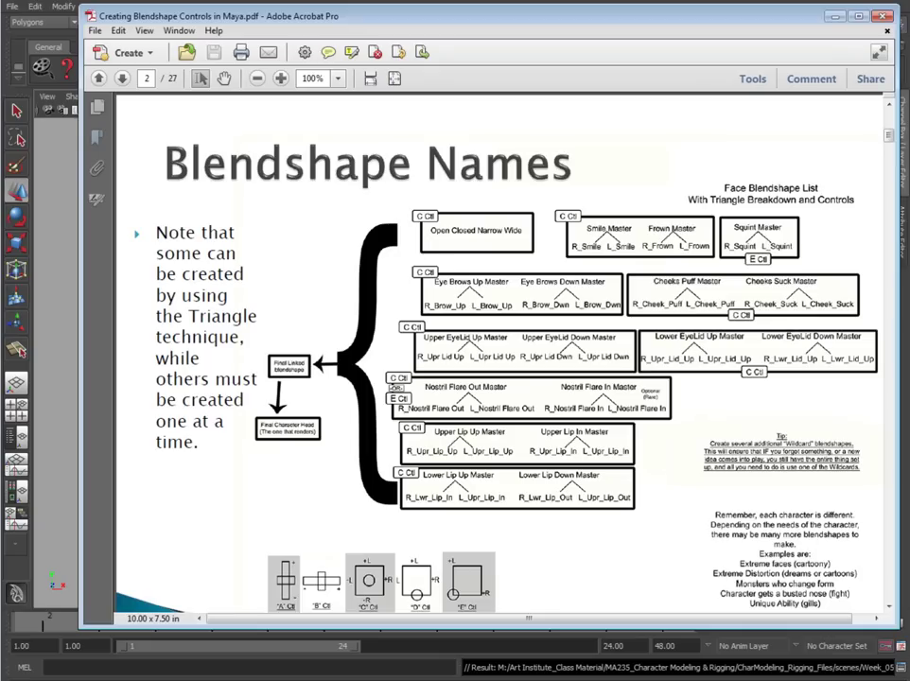
{"action": "left_click_drag", "start_coordinate": [82, 625], "coordinate": [9, 672]}
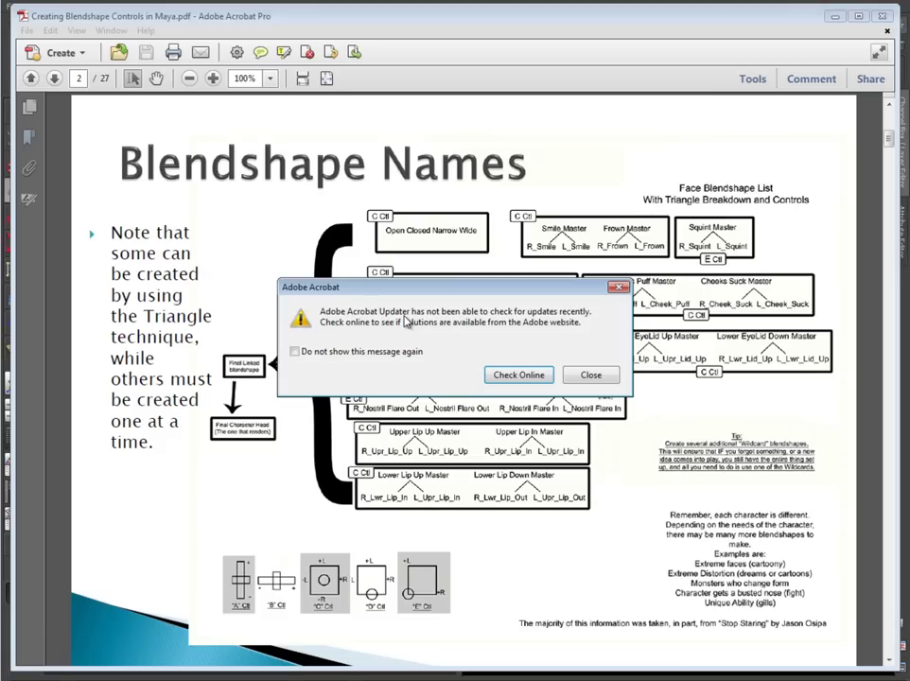
{"action": "left_click", "coordinate": [585, 377]}
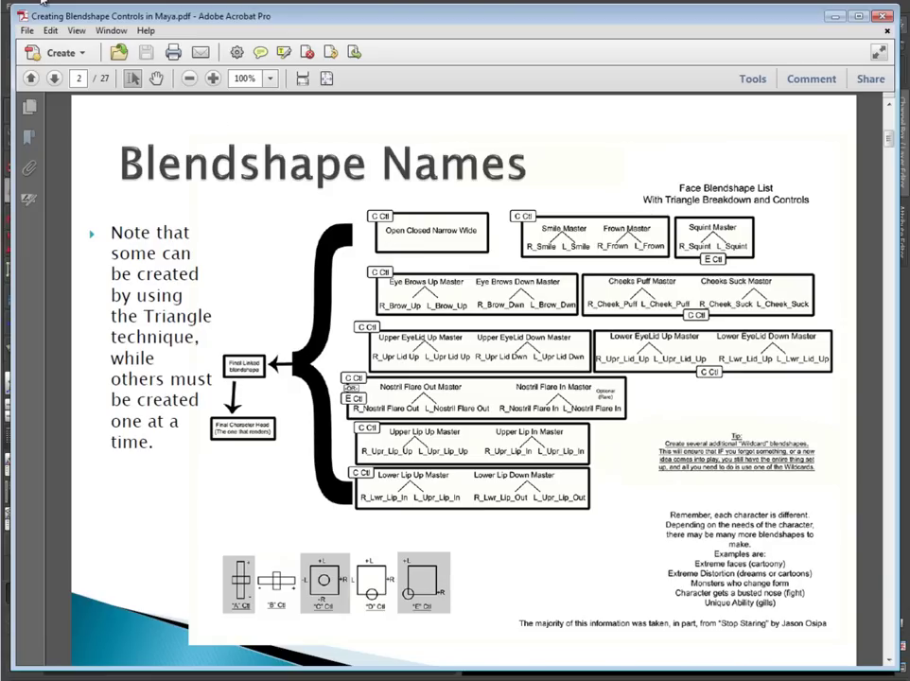
- Magnify the Blendshape Names page to 150% and review the face blendshape list with its control groups
{"action": "left_click", "coordinate": [214, 79]}
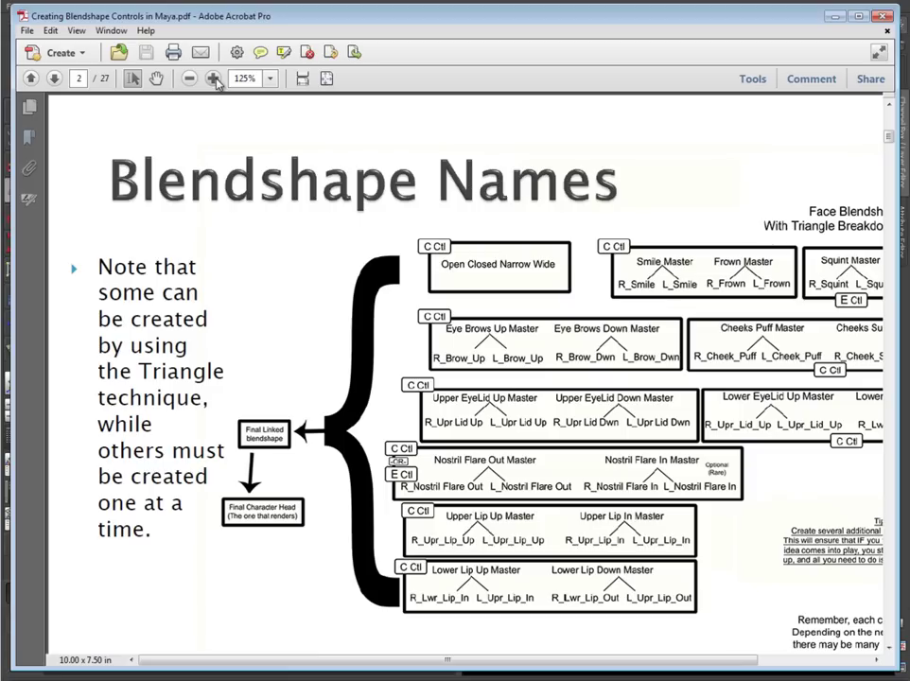
{"action": "left_click", "coordinate": [214, 79]}
{"action": "left_click_drag", "start_coordinate": [584, 338], "coordinate": [323, 248]}
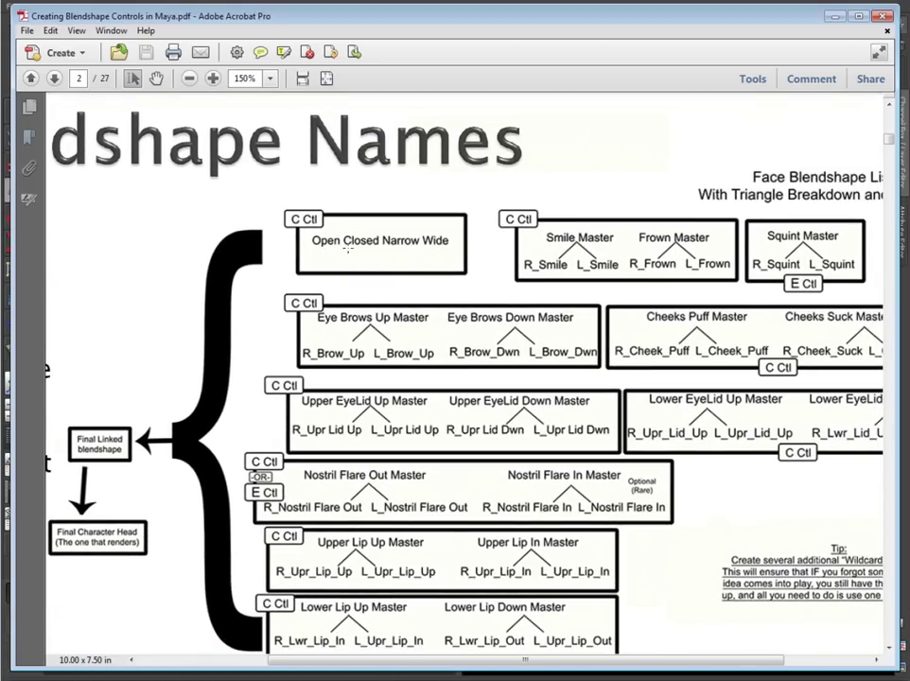
{"action": "left_click_drag", "start_coordinate": [377, 240], "coordinate": [355, 244]}
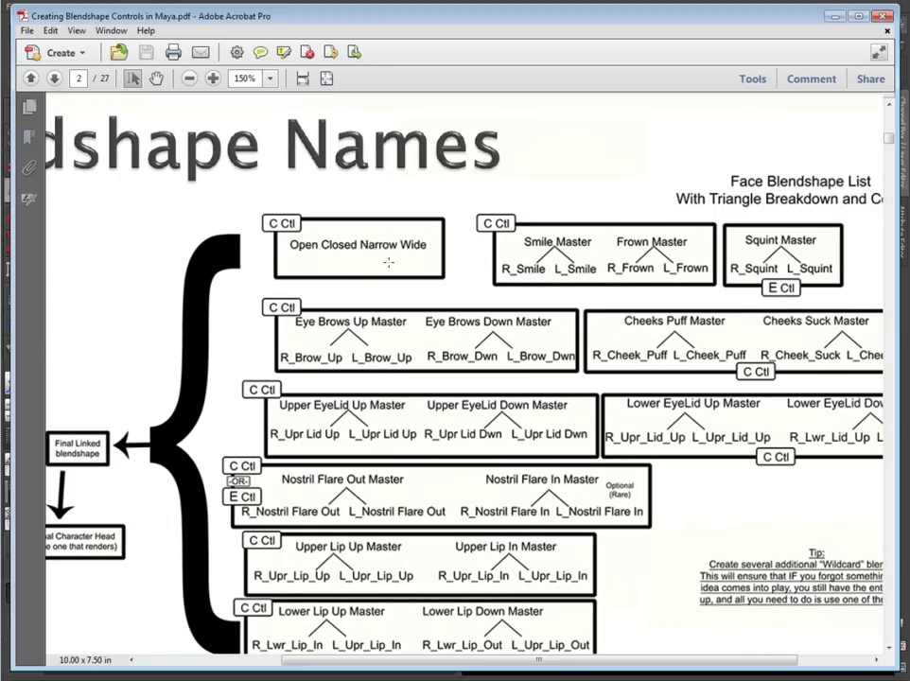
{"action": "left_click_drag", "start_coordinate": [576, 280], "coordinate": [459, 279]}
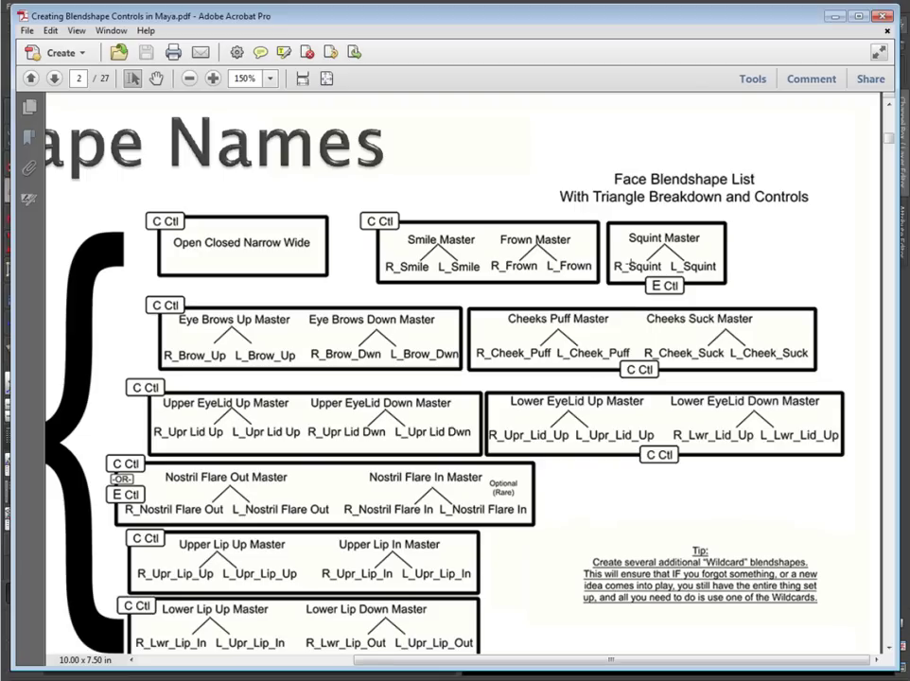
- Finish reviewing the PDF's blendshape list, switch to Maya, and duplicate the Narrow and Wide heads twice as two new pairs farther along the row
{"action": "left_click_drag", "start_coordinate": [456, 668], "coordinate": [428, 662]}
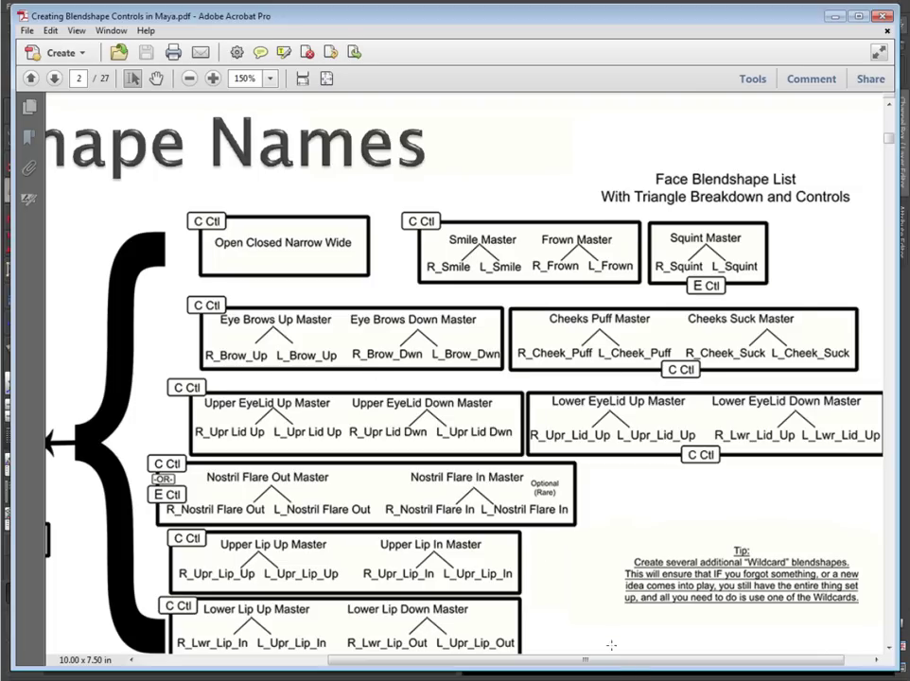
{"action": "left_click_drag", "start_coordinate": [612, 662], "coordinate": [606, 662]}
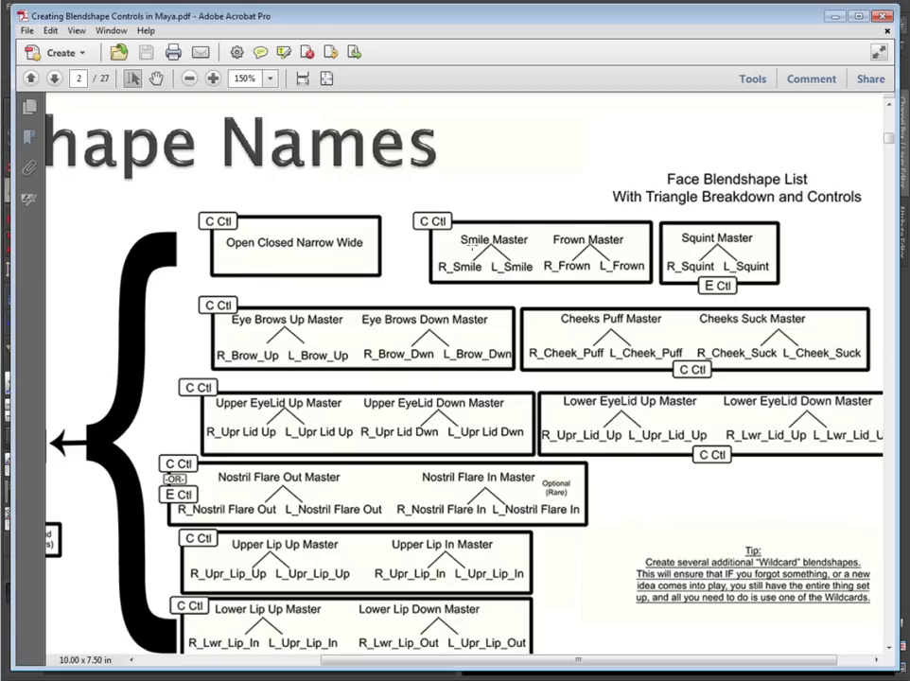
{"action": "left_click", "coordinate": [835, 16]}
{"action": "left_click_drag", "start_coordinate": [361, 304], "coordinate": [405, 343]}
{"action": "middle_click_drag", "start_coordinate": [463, 396], "coordinate": [442, 406], "text": "alt"}
{"action": "key", "text": "ctrl+d"}
{"action": "left_click_drag", "start_coordinate": [397, 343], "coordinate": [575, 339]}
{"action": "middle_click_drag", "start_coordinate": [575, 339], "coordinate": [434, 375], "text": "alt"}
{"action": "key", "text": "ctrl+d"}
{"action": "left_click_drag", "start_coordinate": [414, 338], "coordinate": [511, 337]}
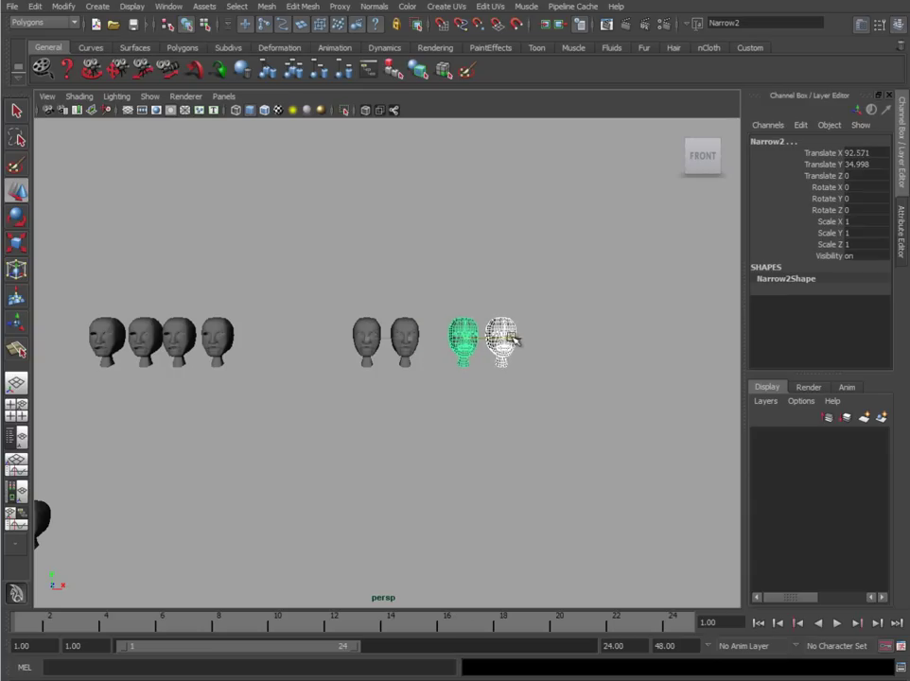
- Duplicate the first head of each new pair and place the copies above, roughly centred over their pairs
{"action": "left_click", "coordinate": [367, 341]}
{"action": "left_click", "coordinate": [463, 354], "text": "shift"}
{"action": "key", "text": "ctrl+d"}
{"action": "left_click_drag", "start_coordinate": [464, 287], "coordinate": [467, 244]}
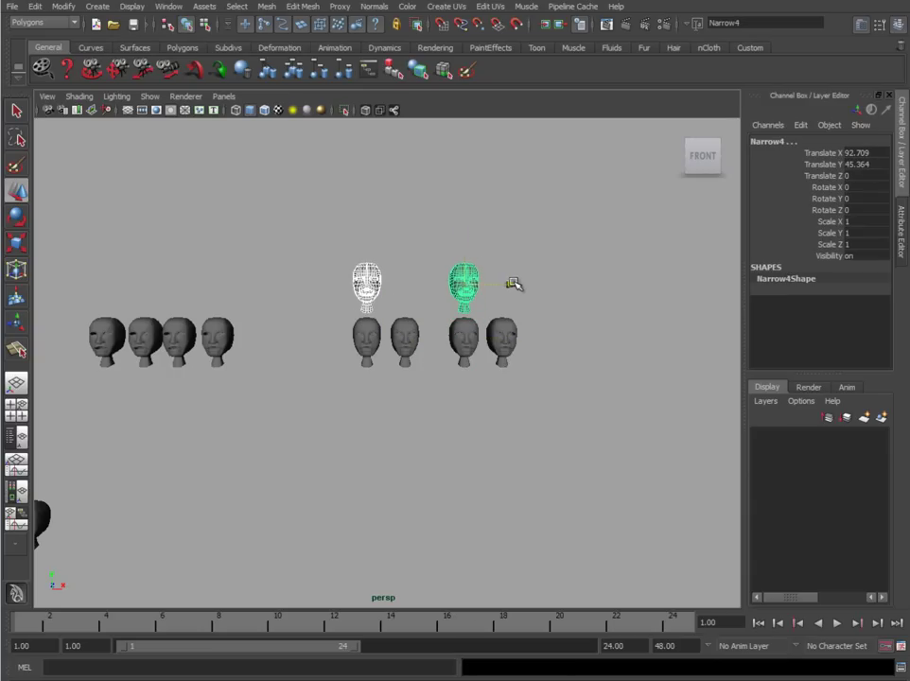
{"action": "left_click_drag", "start_coordinate": [512, 283], "coordinate": [532, 285]}
- Rename the head above the first new pair to Smile_Master
{"action": "scroll", "coordinate": [428, 375], "scroll_direction": "up", "scroll_amount": 3}
{"action": "middle_click_drag", "start_coordinate": [429, 375], "coordinate": [385, 397], "text": "alt"}
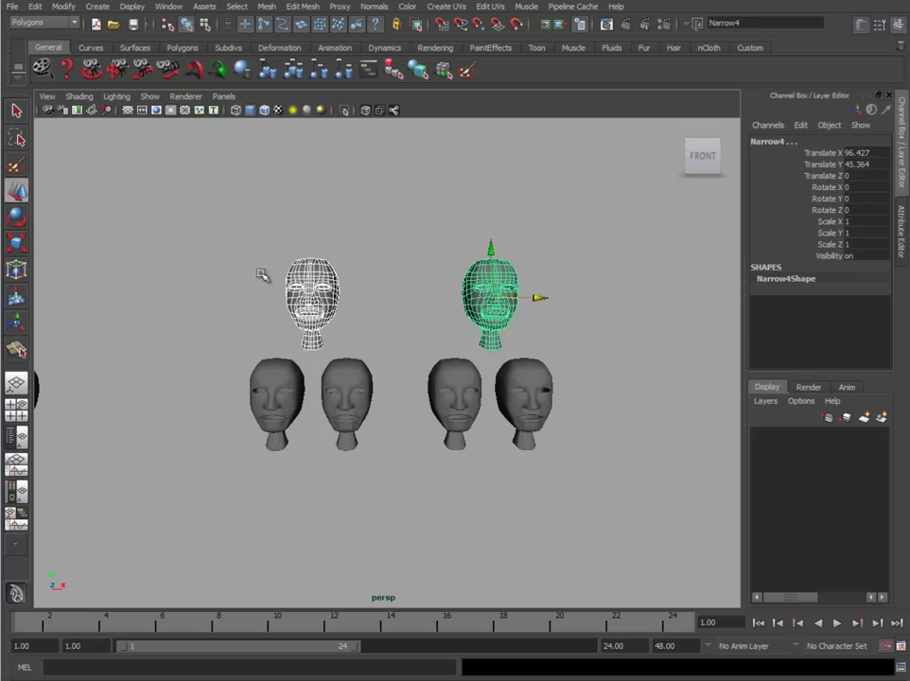
{"action": "left_click", "coordinate": [301, 283]}
{"action": "double_click", "coordinate": [768, 141]}
{"action": "type", "text": "S"}
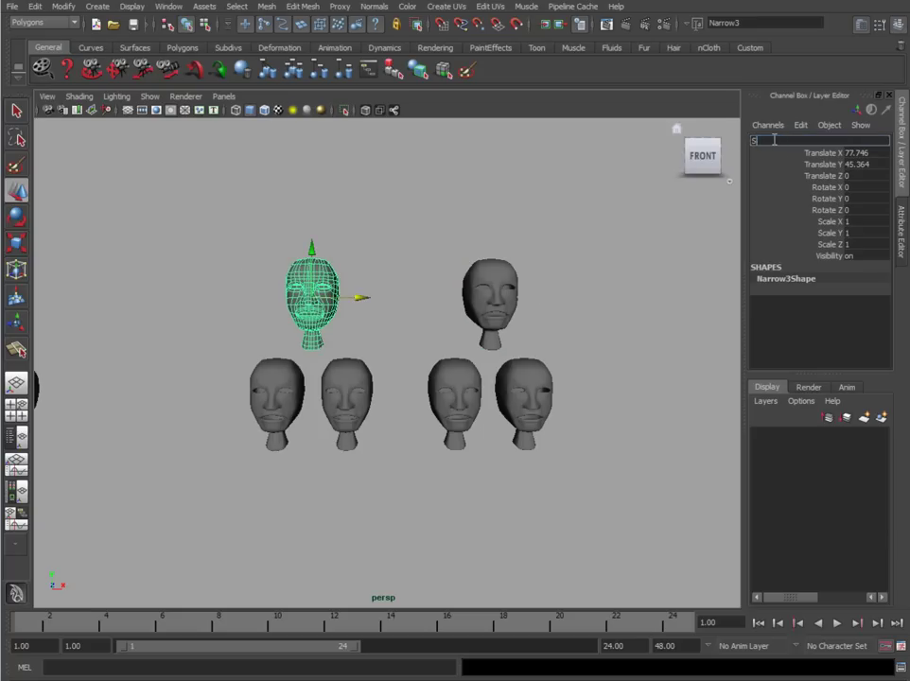
{"action": "type", "text": "mile_Master"}
{"action": "key", "text": "Return"}
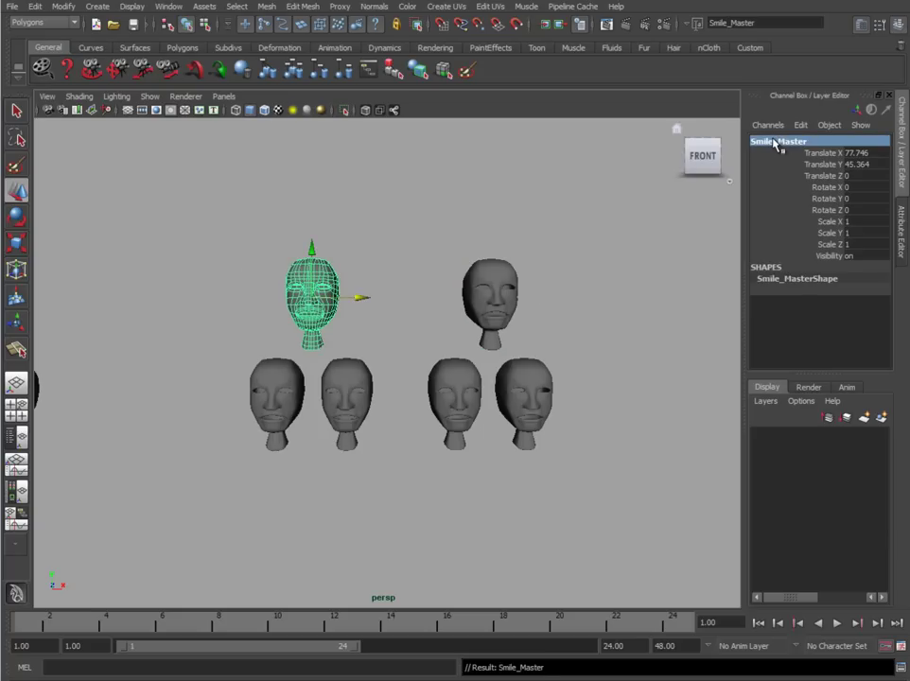
- Rename the first head below Smile_Master to R_Smile
{"action": "left_click", "coordinate": [267, 383]}
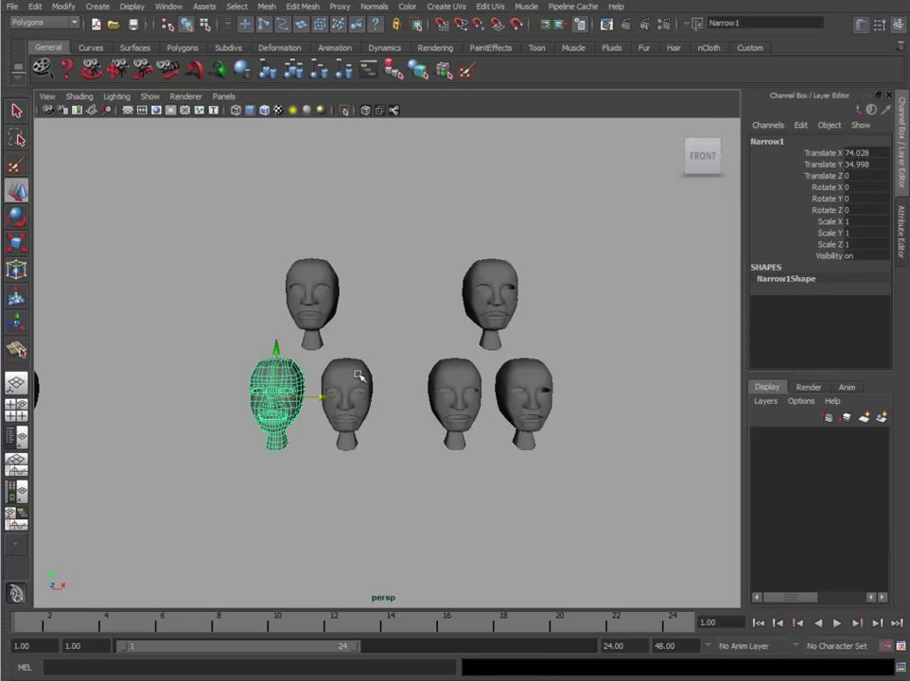
{"action": "scroll", "coordinate": [495, 354], "scroll_direction": "up", "scroll_amount": 5}
{"action": "left_click", "coordinate": [762, 143]}
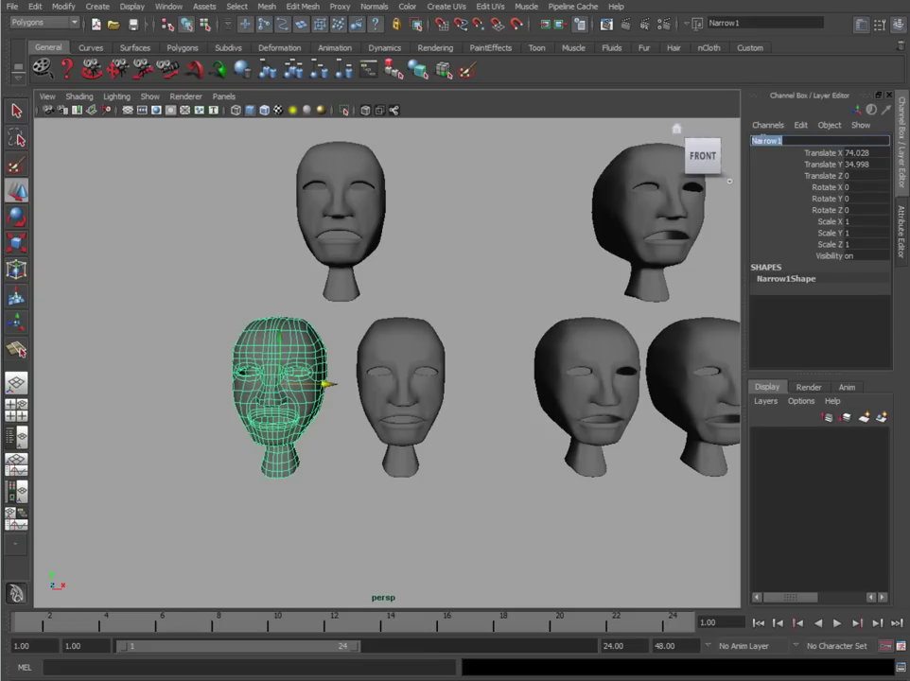
{"action": "type", "text": "R"}
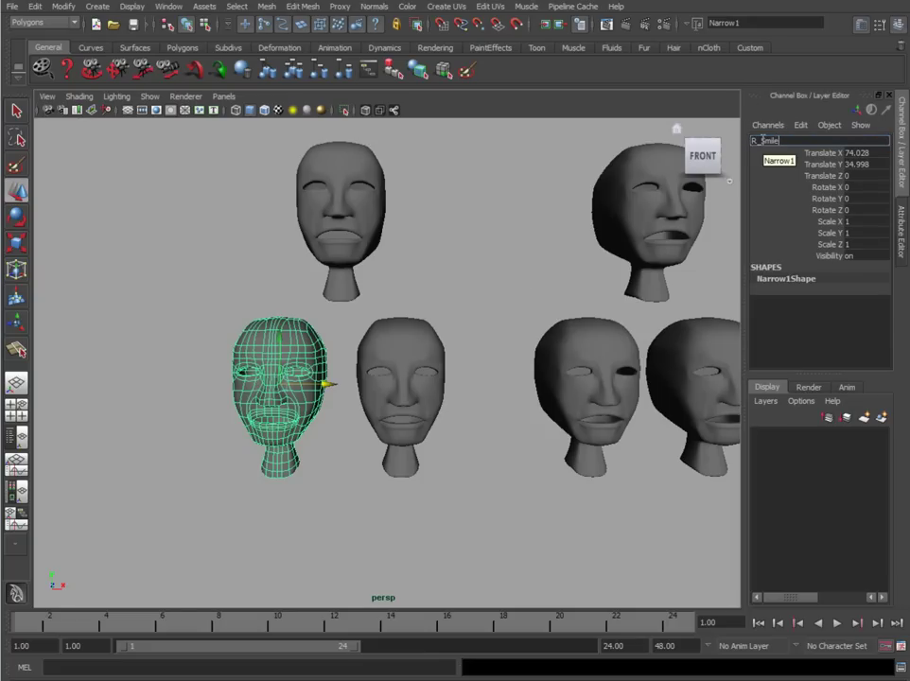
{"action": "type", "text": "_Smile"}
{"action": "key", "text": "Return"}
- Rename the second head below Smile_Master to L_Smile
{"action": "left_click", "coordinate": [411, 349]}
{"action": "left_click", "coordinate": [762, 141]}
{"action": "type", "text": "L_Smi"}
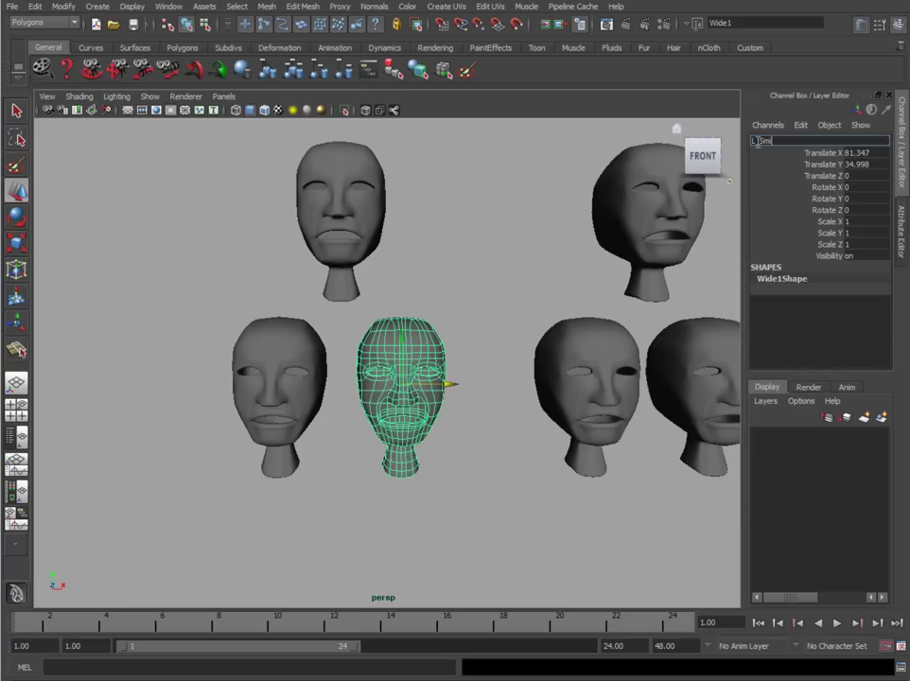
{"action": "type", "text": "le"}
{"action": "key", "text": "Return"}
- Examine the R_Smile head from front and back, highlighting its mouth-corner vertices, to identify the character's right side
{"action": "scroll", "coordinate": [272, 423], "scroll_direction": "up", "scroll_amount": 3}
{"action": "left_click", "coordinate": [267, 373]}
{"action": "middle_click_drag", "start_coordinate": [266, 367], "coordinate": [317, 377], "text": "alt"}
{"action": "right_click_drag", "start_coordinate": [317, 377], "coordinate": [405, 396], "text": "alt"}
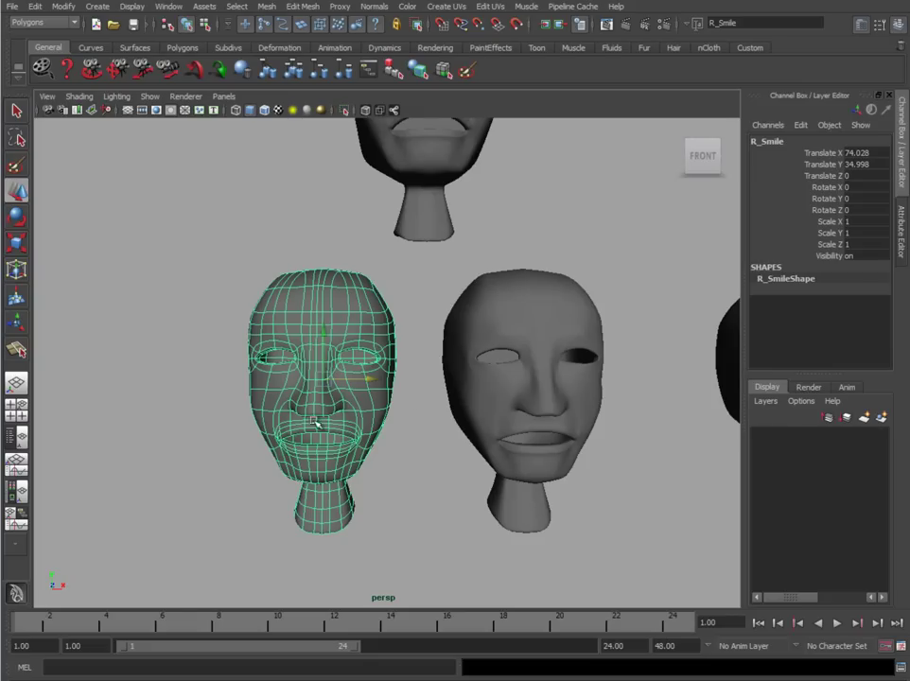
{"action": "middle_click_drag", "start_coordinate": [383, 366], "coordinate": [357, 363], "text": "alt"}
{"action": "left_click_drag", "start_coordinate": [220, 425], "coordinate": [520, 427], "text": "alt"}
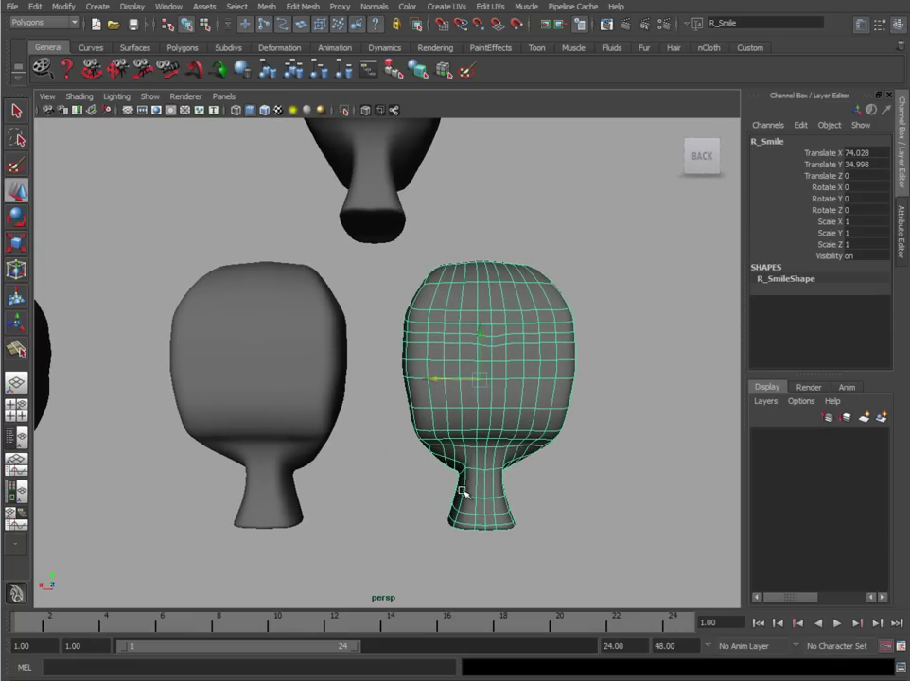
{"action": "left_click_drag", "start_coordinate": [451, 479], "coordinate": [283, 460], "text": "alt"}
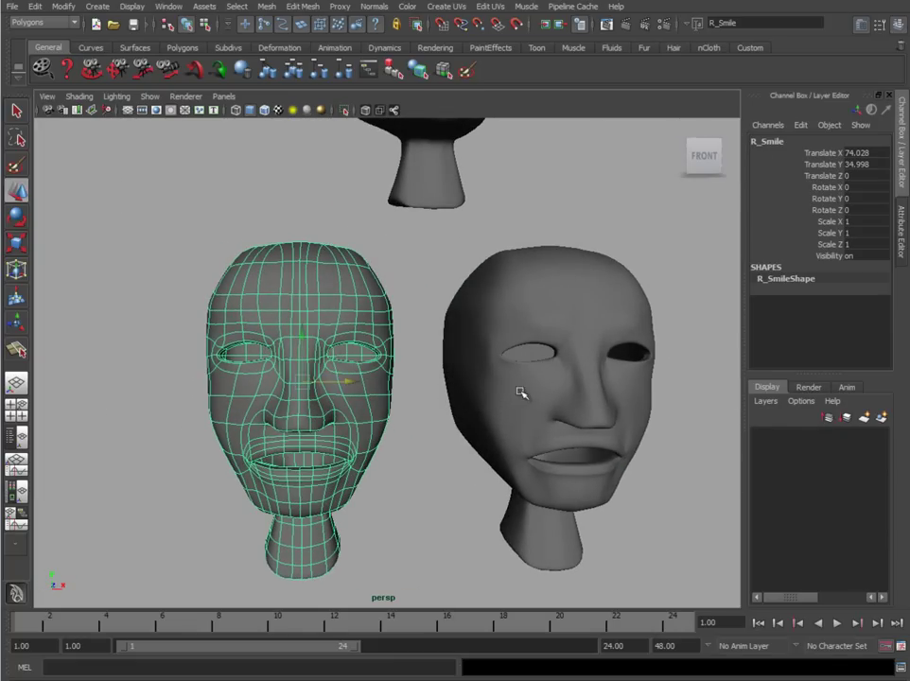
{"action": "key", "text": "f"}
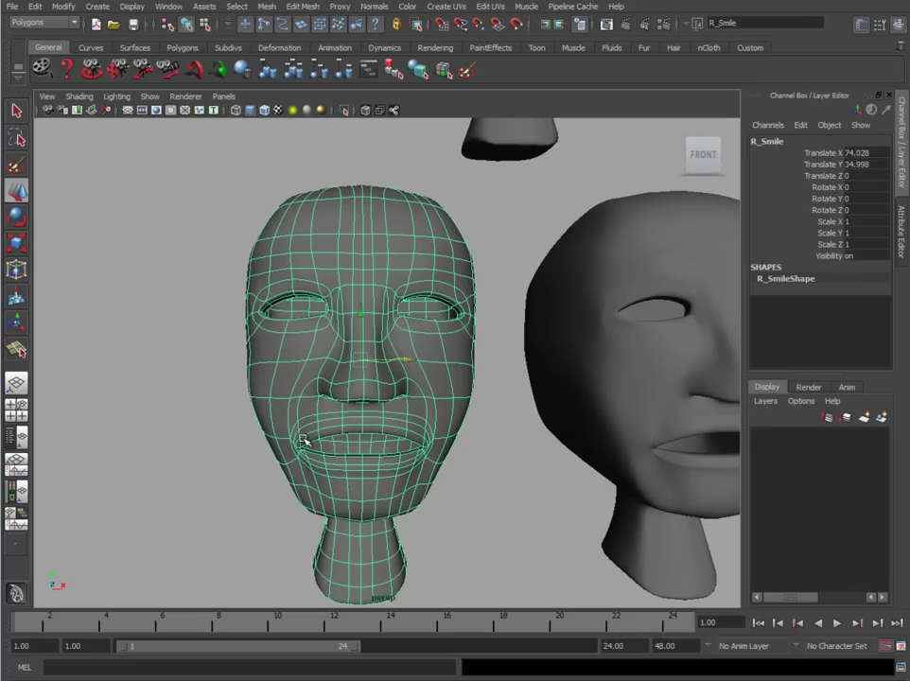
{"action": "right_click_drag", "start_coordinate": [302, 440], "coordinate": [279, 436]}
{"action": "left_click_drag", "start_coordinate": [292, 435], "coordinate": [545, 385]}
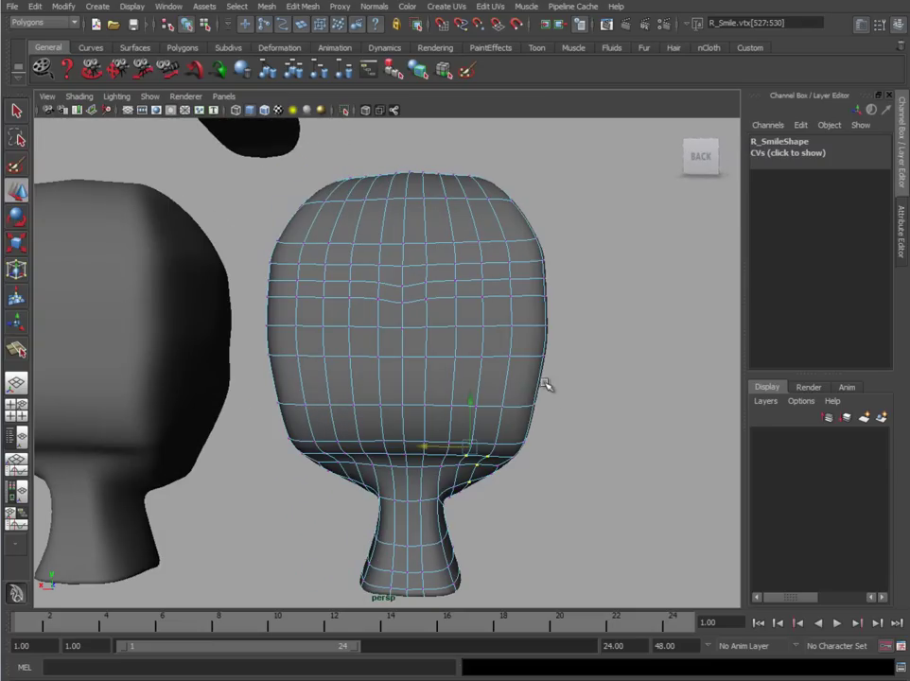
{"action": "left_click_drag", "start_coordinate": [514, 446], "coordinate": [253, 458], "text": "alt"}
{"action": "right_click_drag", "start_coordinate": [483, 481], "coordinate": [459, 484], "text": "alt"}
{"action": "middle_click_drag", "start_coordinate": [458, 483], "coordinate": [400, 494], "text": "alt"}
{"action": "right_click_drag", "start_coordinate": [400, 493], "coordinate": [359, 453], "text": "alt"}
{"action": "middle_click_drag", "start_coordinate": [432, 461], "coordinate": [421, 468], "text": "alt"}
{"action": "key", "text": "F8"}
{"action": "key", "text": "F8"}
- Rename the head above the second new pair to Frown_Master
{"action": "middle_click_drag", "start_coordinate": [611, 294], "coordinate": [372, 382], "text": "alt"}
{"action": "left_click", "coordinate": [493, 306]}
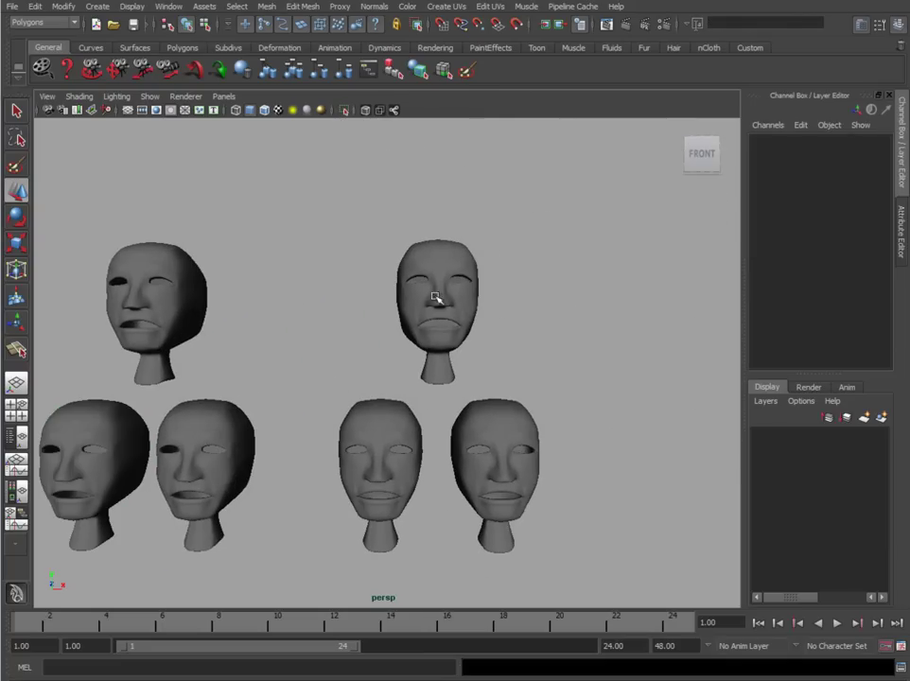
{"action": "left_click", "coordinate": [435, 298]}
{"action": "double_click", "coordinate": [774, 140]}
{"action": "type", "text": "F"}
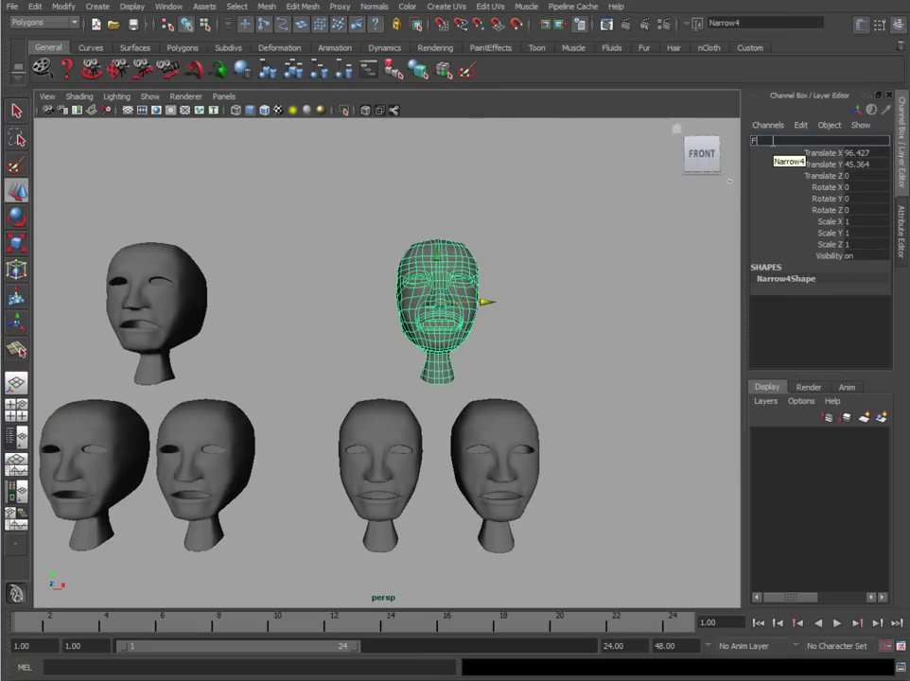
{"action": "type", "text": "rown_Master"}
{"action": "key", "text": "Return"}
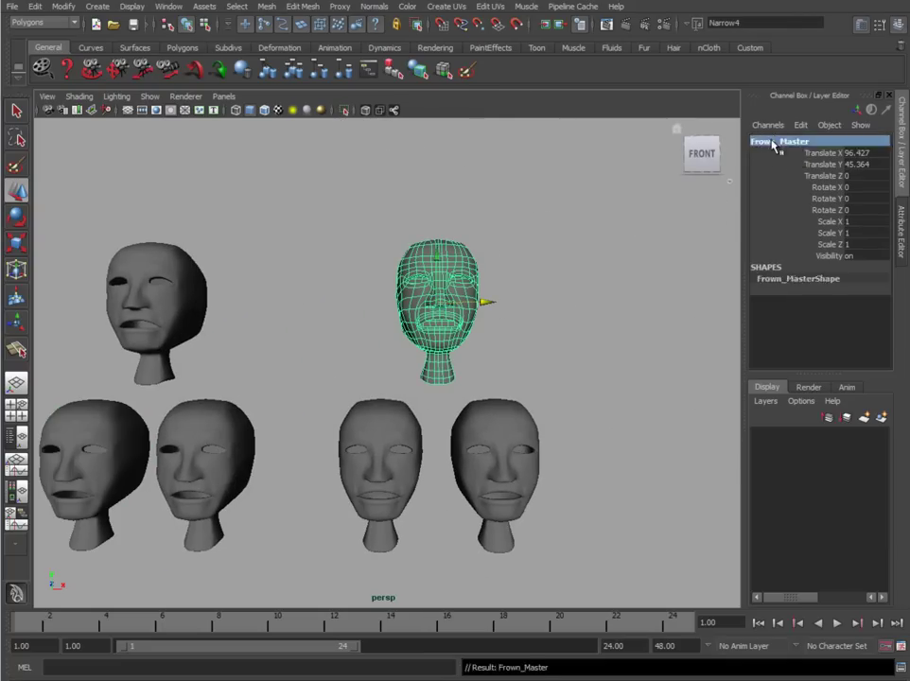
- Rename the first head below Frown_Master to R_Frown
{"action": "left_click", "coordinate": [383, 454]}
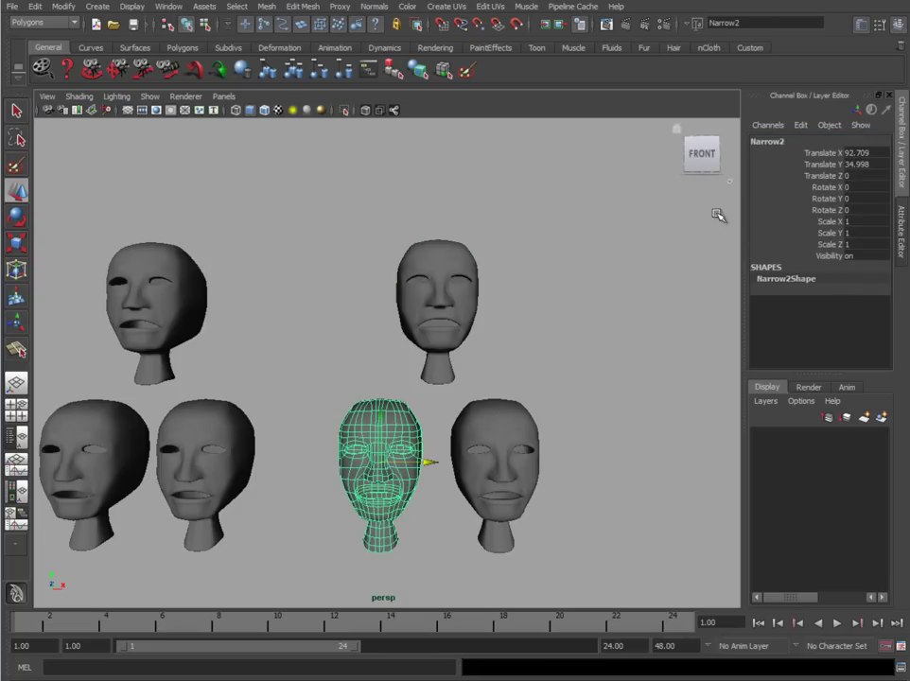
{"action": "double_click", "coordinate": [773, 140]}
{"action": "type", "text": "R_Frown"}
{"action": "key", "text": "Return"}
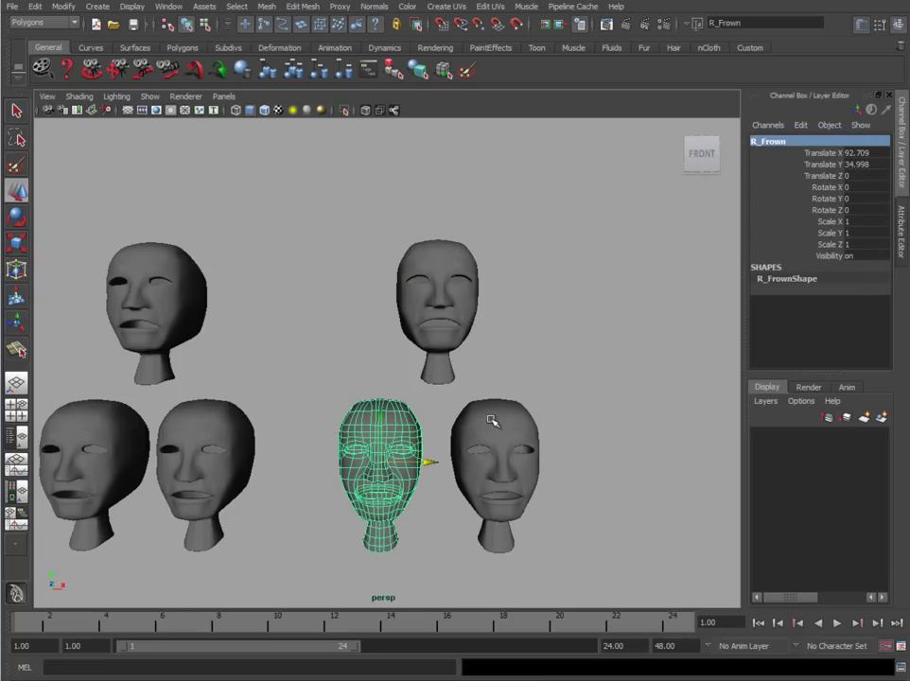
- Rename the second head below Frown_Master to L_Frown
{"action": "left_click", "coordinate": [487, 420]}
{"action": "double_click", "coordinate": [764, 142]}
{"action": "type", "text": "L_F"}
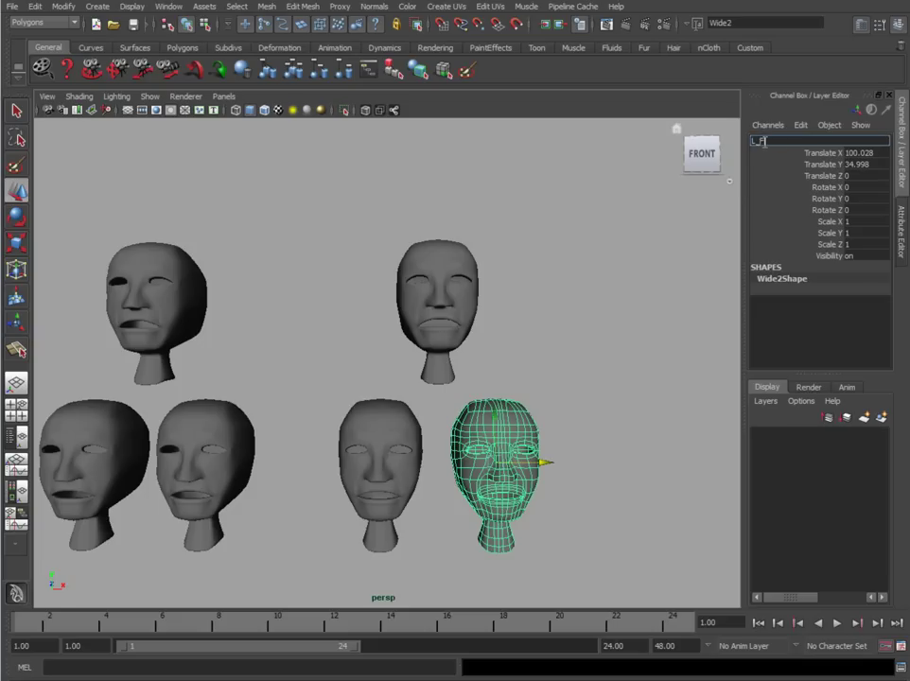
{"action": "type", "text": "rown"}
{"action": "key", "text": "Return"}
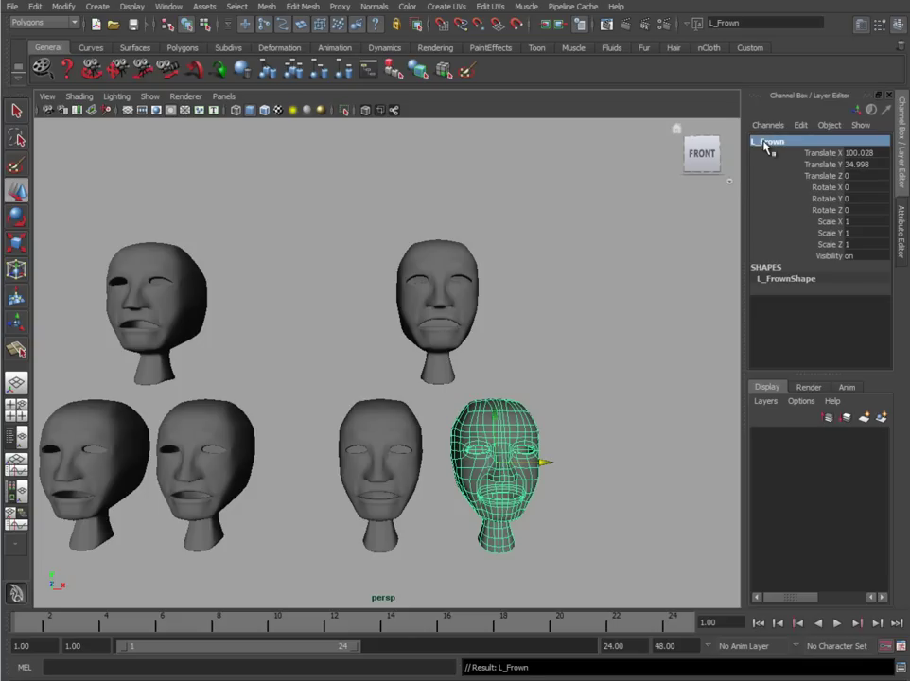
- Move the smile and frown groups closer to the Wide head, and bring the frown group nearer the smile group
{"action": "scroll", "coordinate": [263, 349], "scroll_direction": "down", "scroll_amount": 5}
{"action": "left_click", "coordinate": [412, 336]}
{"action": "middle_click_drag", "start_coordinate": [476, 463], "coordinate": [561, 444], "text": "alt"}
{"action": "scroll", "coordinate": [558, 439], "scroll_direction": "down", "scroll_amount": 2}
{"action": "left_click_drag", "start_coordinate": [527, 326], "coordinate": [458, 329]}
{"action": "middle_click_drag", "start_coordinate": [401, 417], "coordinate": [489, 372], "text": "alt"}
{"action": "scroll", "coordinate": [489, 371], "scroll_direction": "down", "scroll_amount": 1}
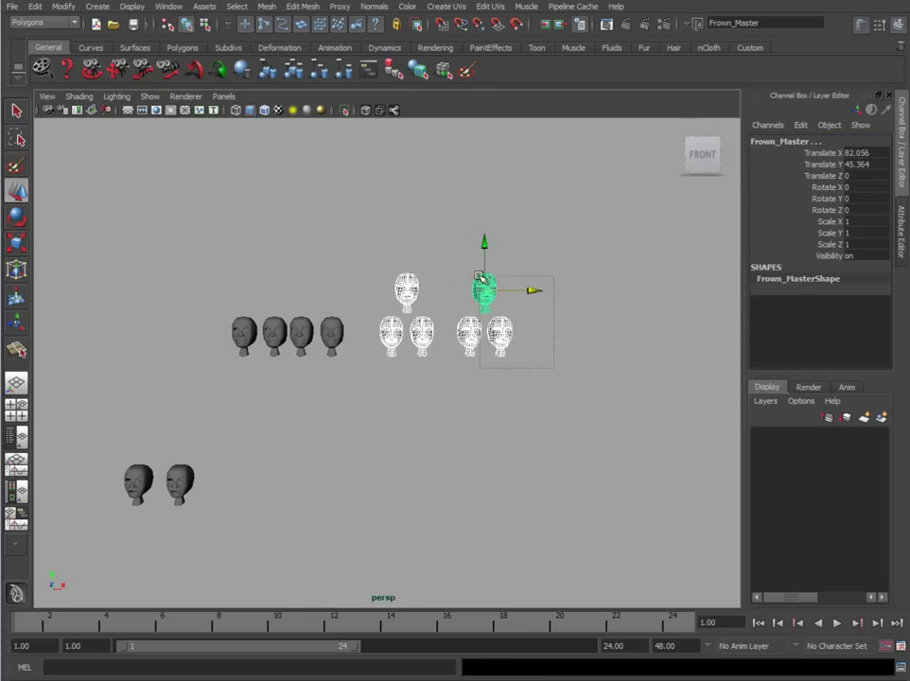
{"action": "left_click_drag", "start_coordinate": [537, 292], "coordinate": [528, 292]}
- Try raising the upper-face vertices of the Closed head, and undo the edit
{"action": "left_click", "coordinate": [261, 342]}
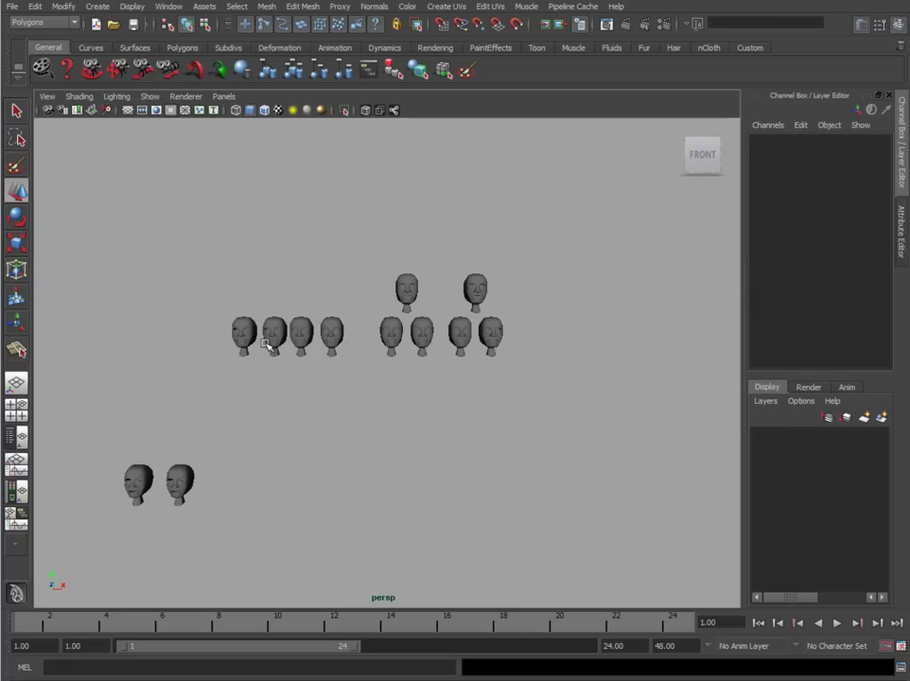
{"action": "left_click", "coordinate": [246, 332]}
{"action": "left_click", "coordinate": [287, 333]}
{"action": "left_click", "coordinate": [275, 326]}
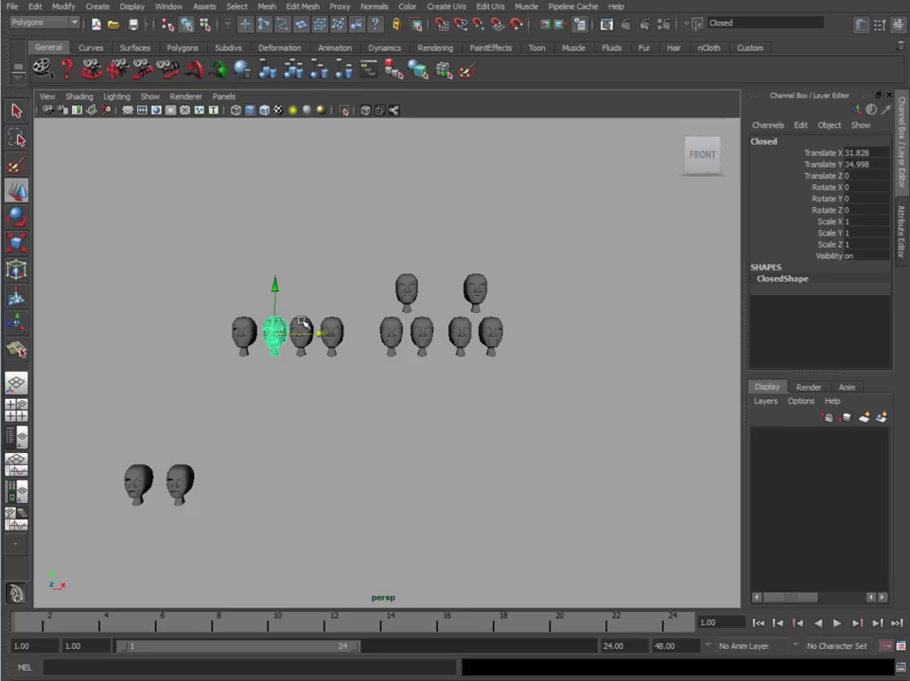
{"action": "middle_click_drag", "start_coordinate": [195, 355], "coordinate": [270, 377], "text": "alt"}
{"action": "right_click_drag", "start_coordinate": [270, 376], "coordinate": [327, 373], "text": "alt"}
{"action": "left_click_drag", "start_coordinate": [281, 342], "coordinate": [261, 329]}
{"action": "key", "text": "ctrl+z"}
{"action": "right_click_drag", "start_coordinate": [279, 329], "coordinate": [236, 324]}
{"action": "left_click_drag", "start_coordinate": [228, 284], "coordinate": [342, 344]}
{"action": "middle_click_drag", "start_coordinate": [355, 432], "coordinate": [355, 404]}
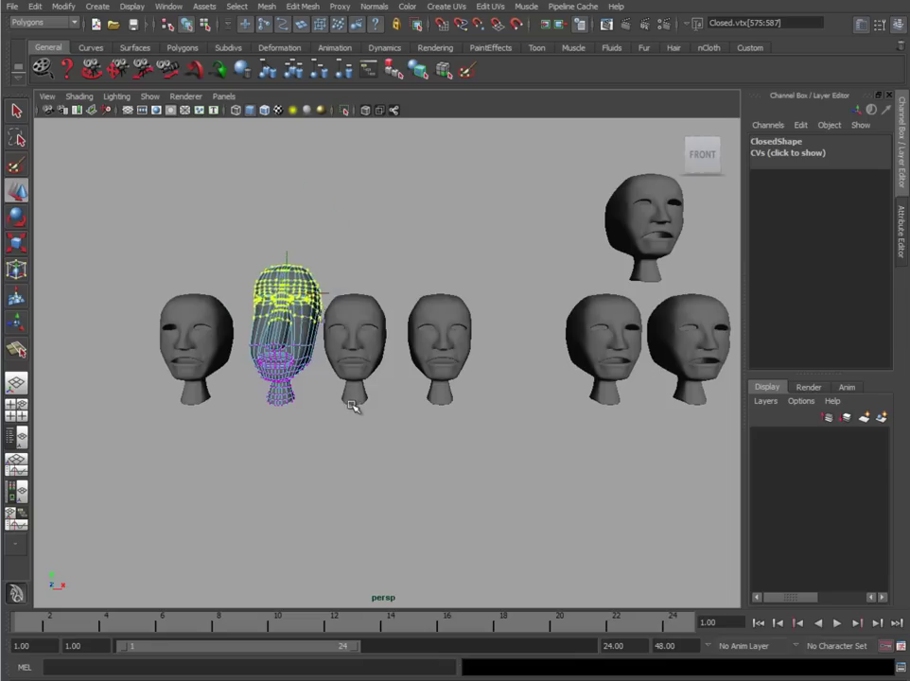
{"action": "key", "text": "ctrl+z"}
{"action": "key", "text": "F8"}
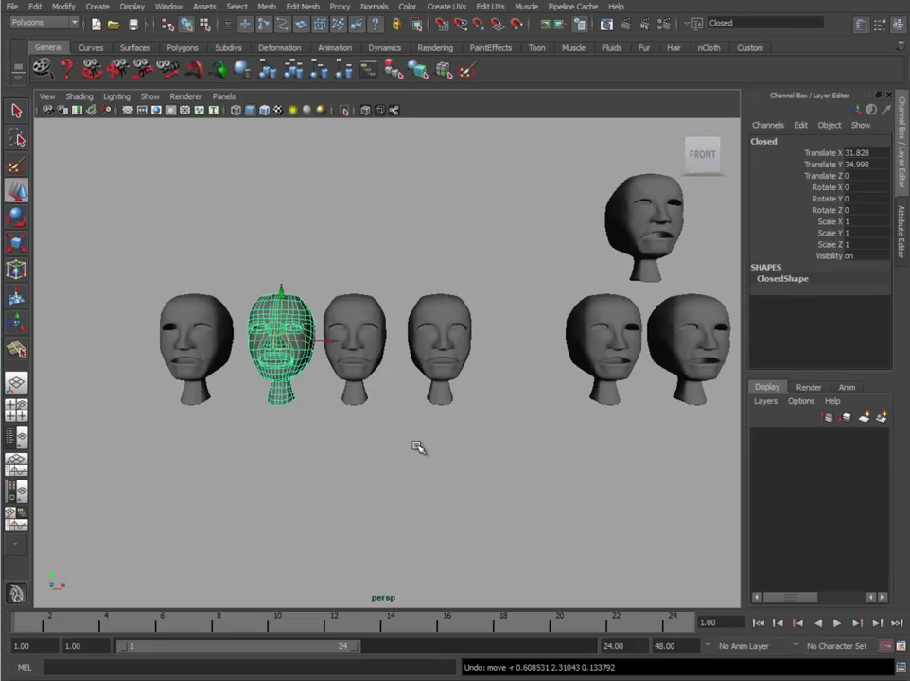
- Check the squint names in the PDF's blendshape list, return to Maya, and duplicate the three frown heads farther along the row
{"action": "scroll", "coordinate": [459, 416], "scroll_direction": "down", "scroll_amount": 5}
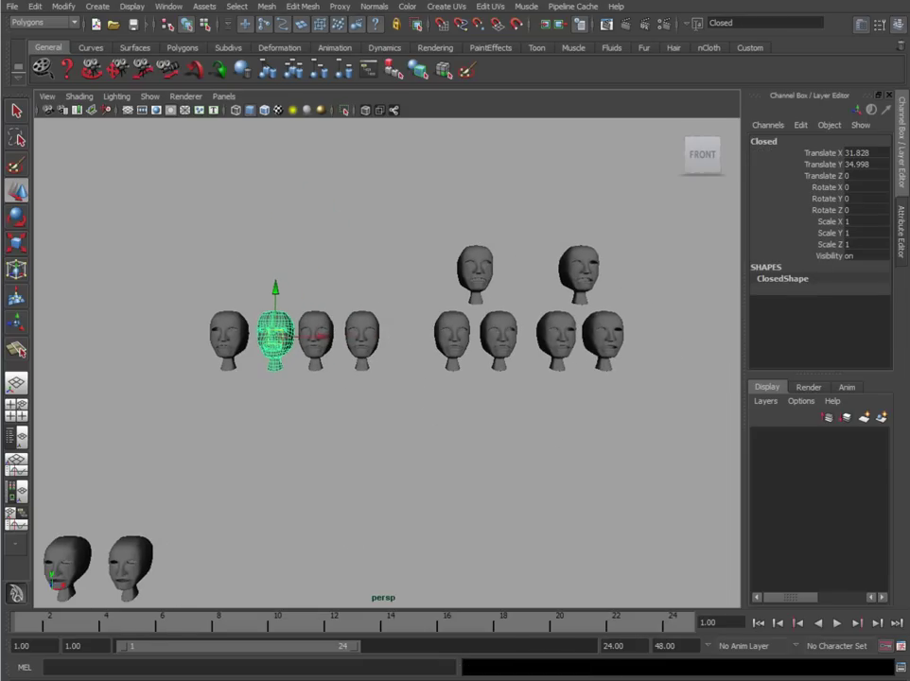
{"action": "key", "text": "alt+Tab"}
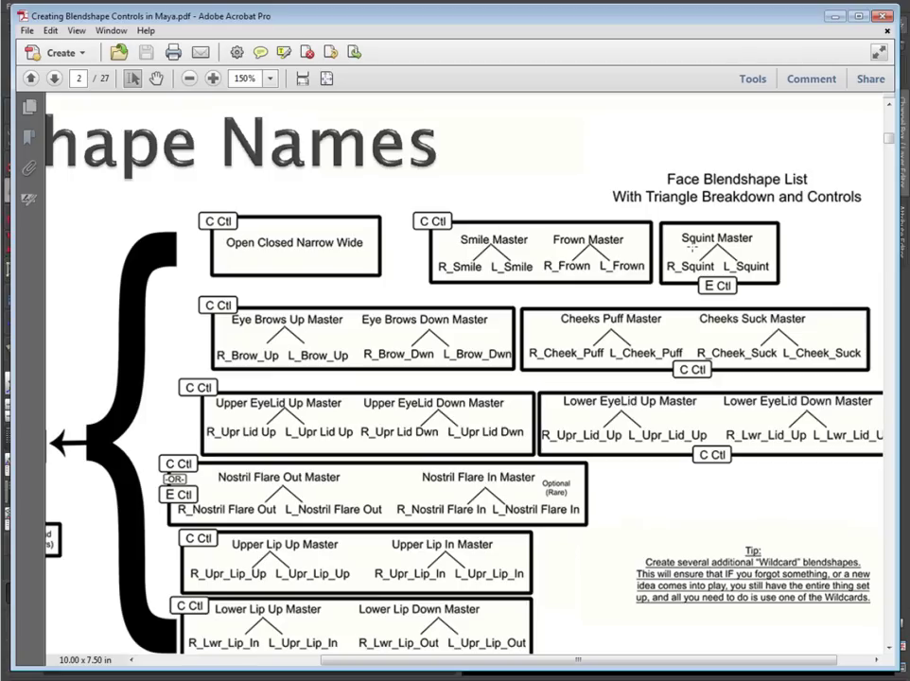
{"action": "key", "text": "alt+Tab"}
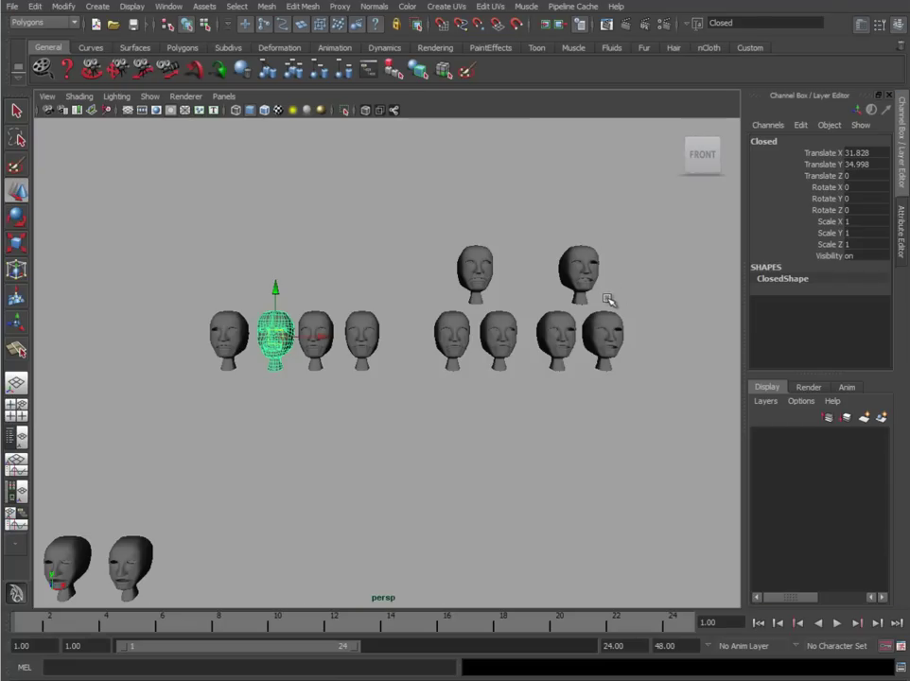
{"action": "left_click", "coordinate": [575, 266]}
{"action": "middle_click_drag", "start_coordinate": [572, 372], "coordinate": [463, 382], "text": "alt"}
{"action": "left_click_drag", "start_coordinate": [426, 283], "coordinate": [492, 338]}
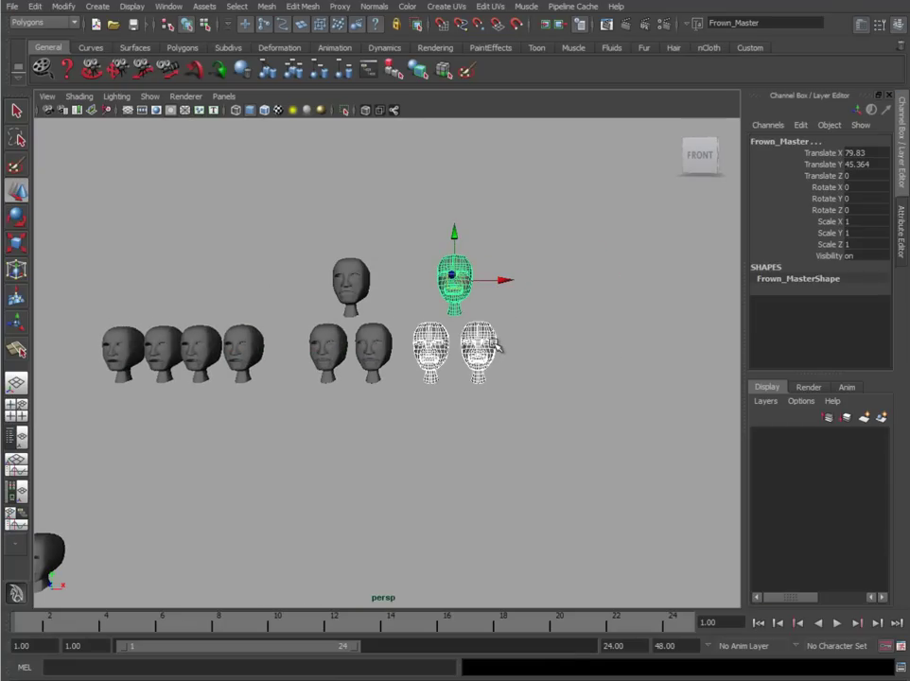
{"action": "key", "text": "ctrl+d"}
{"action": "left_click_drag", "start_coordinate": [502, 281], "coordinate": [619, 282]}
- Rename the upper head of the duplicated group to Squint_Master
{"action": "middle_click_drag", "start_coordinate": [652, 383], "coordinate": [506, 421], "text": "alt"}
{"action": "right_click_drag", "start_coordinate": [505, 420], "coordinate": [580, 427], "text": "alt"}
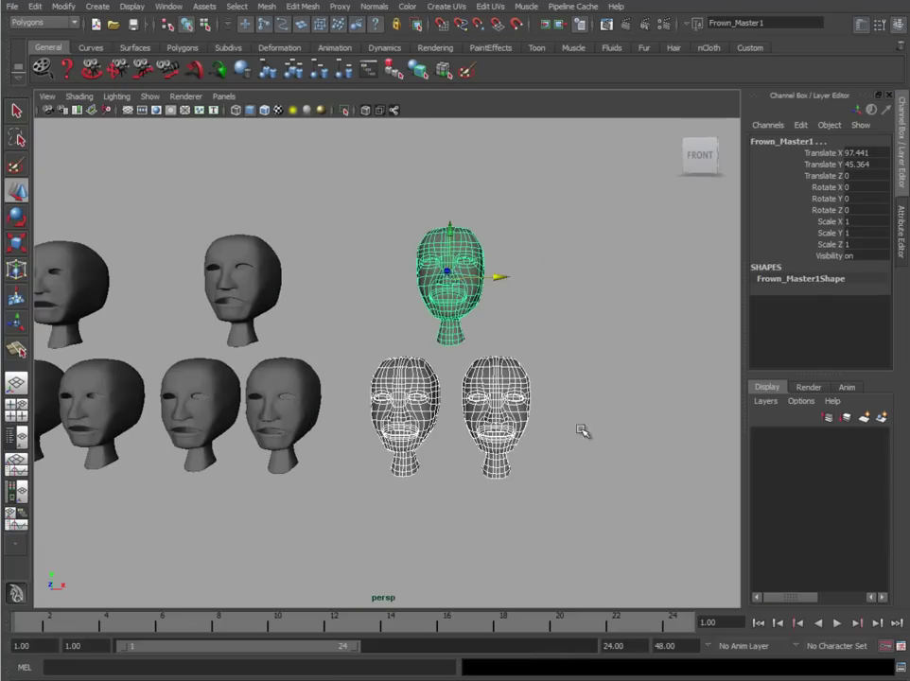
{"action": "left_click", "coordinate": [550, 300]}
{"action": "left_click", "coordinate": [459, 285]}
{"action": "double_click", "coordinate": [762, 141]}
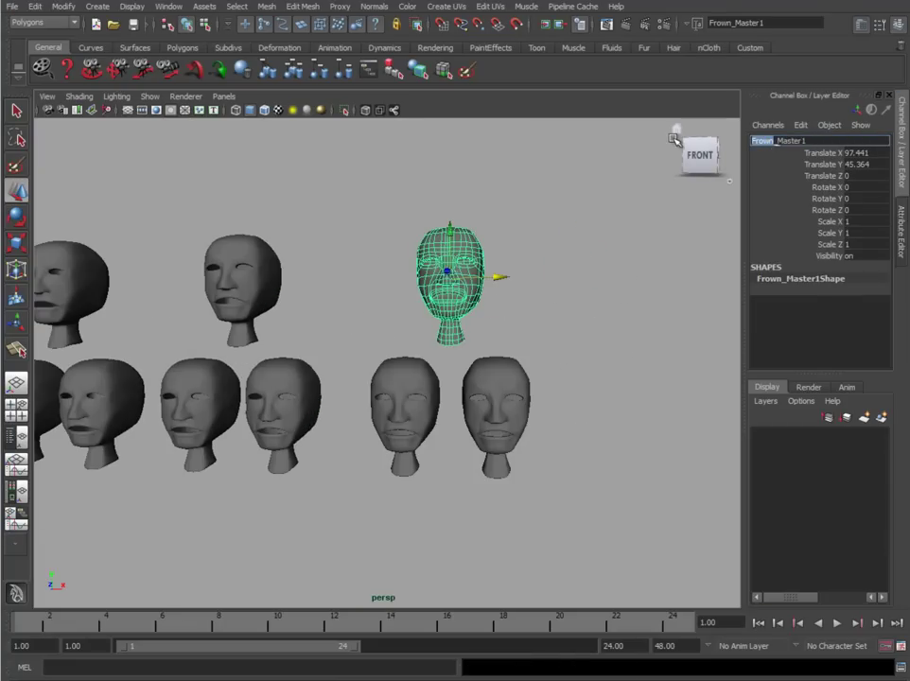
{"action": "type", "text": "Squint"}
{"action": "key", "text": "Delete"}
{"action": "key", "text": "Return"}
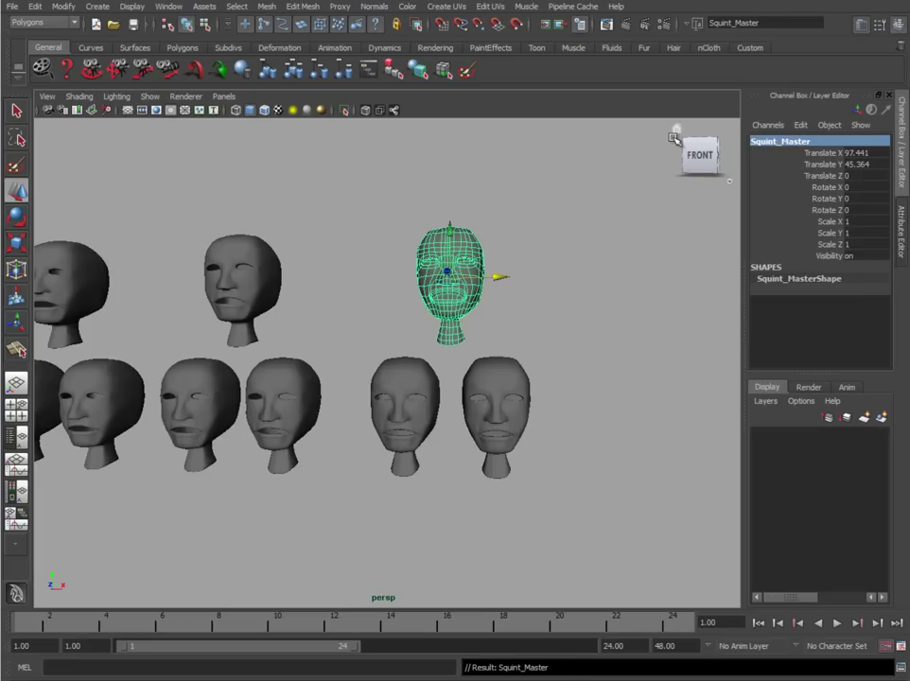
- Rename the lower-left head of the duplicated squint group to R_Squint
{"action": "left_click_drag", "start_coordinate": [763, 141], "coordinate": [848, 153]}
{"action": "type", "text": "Squi"}
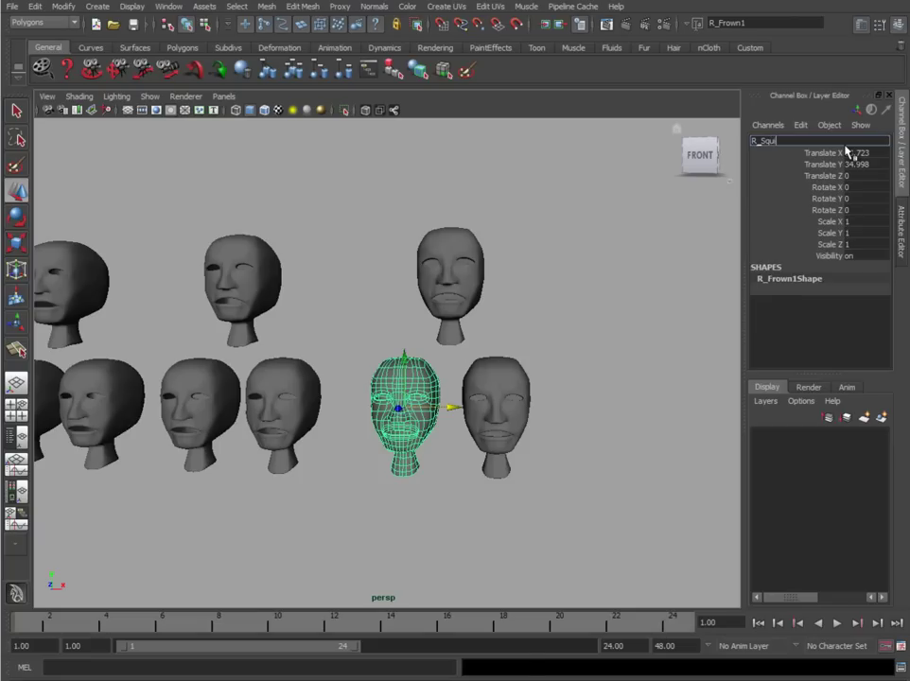
{"action": "type", "text": "nt"}
{"action": "key", "text": "Return"}
- Rename the lower-right head of the squint group to L_Squint
{"action": "left_click", "coordinate": [493, 397]}
{"action": "left_click", "coordinate": [768, 141]}
{"action": "left_click_drag", "start_coordinate": [764, 141], "coordinate": [883, 139]}
{"action": "type", "text": "Sq"}
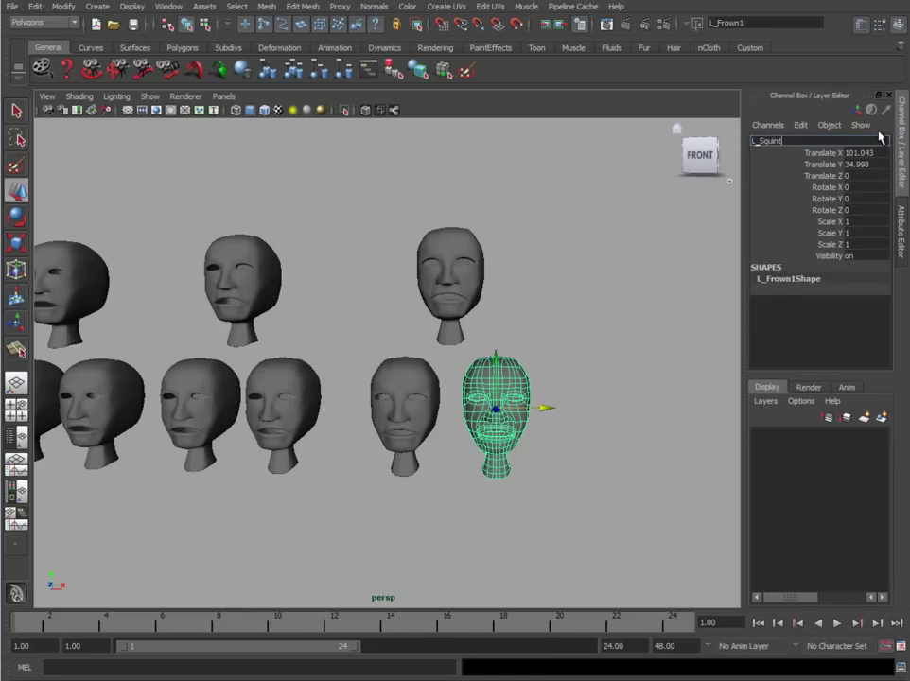
{"action": "type", "text": "uint"}
{"action": "key", "text": "Return"}
- Move the three squint heads together along X, farther away from the frown group
{"action": "scroll", "coordinate": [375, 433], "scroll_direction": "down", "scroll_amount": 4}
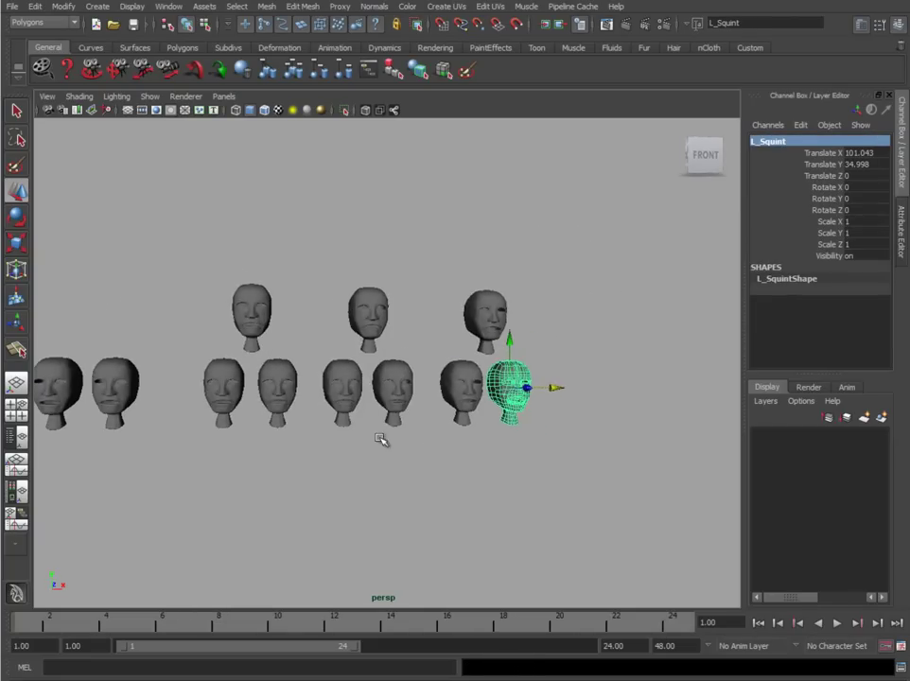
{"action": "left_click_drag", "start_coordinate": [442, 319], "coordinate": [569, 386]}
{"action": "left_click_drag", "start_coordinate": [540, 317], "coordinate": [561, 319]}
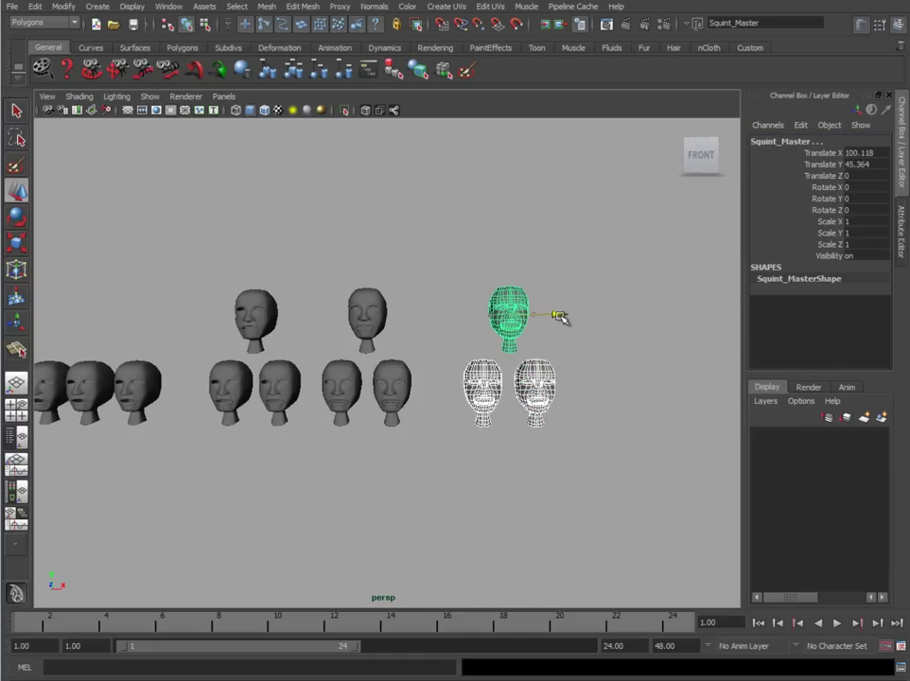
- Examine the names of the individual frown and squint heads, including their R and L versions
{"action": "left_click", "coordinate": [396, 311]}
{"action": "left_click", "coordinate": [367, 317]}
{"action": "left_click", "coordinate": [342, 390]}
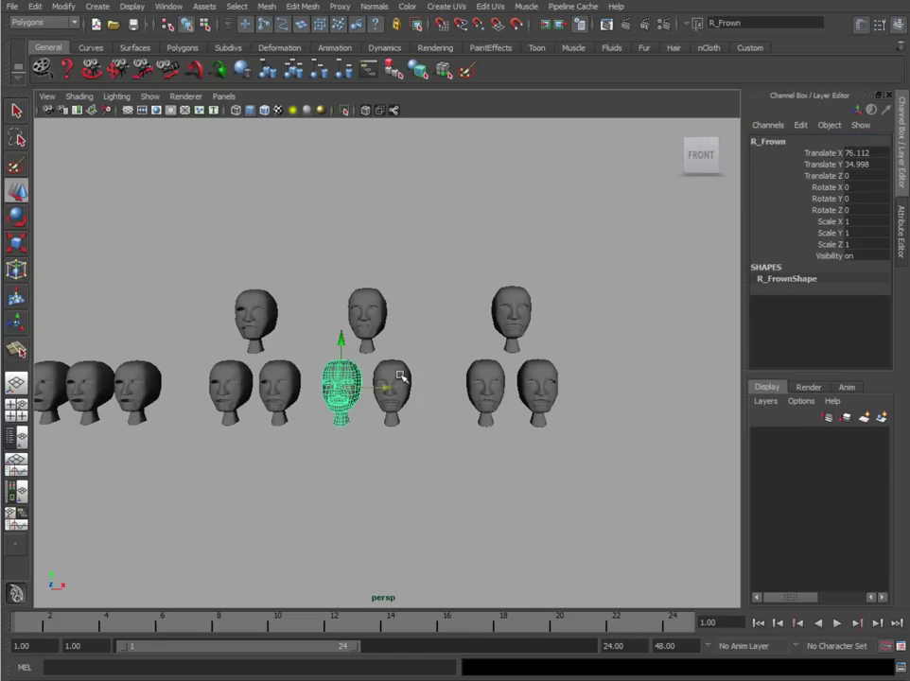
{"action": "left_click", "coordinate": [397, 383]}
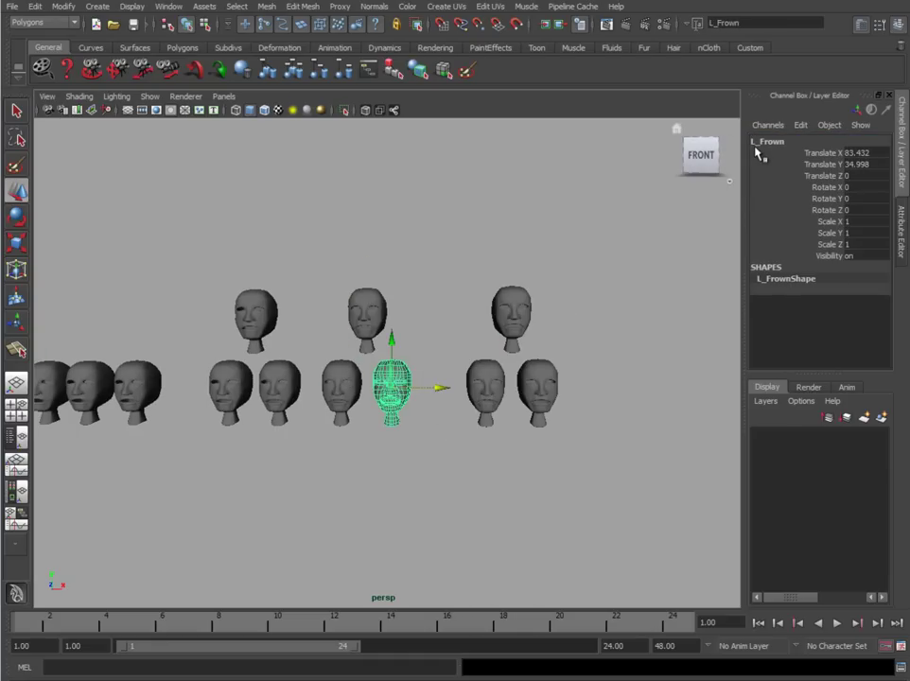
{"action": "key", "text": "Left"}
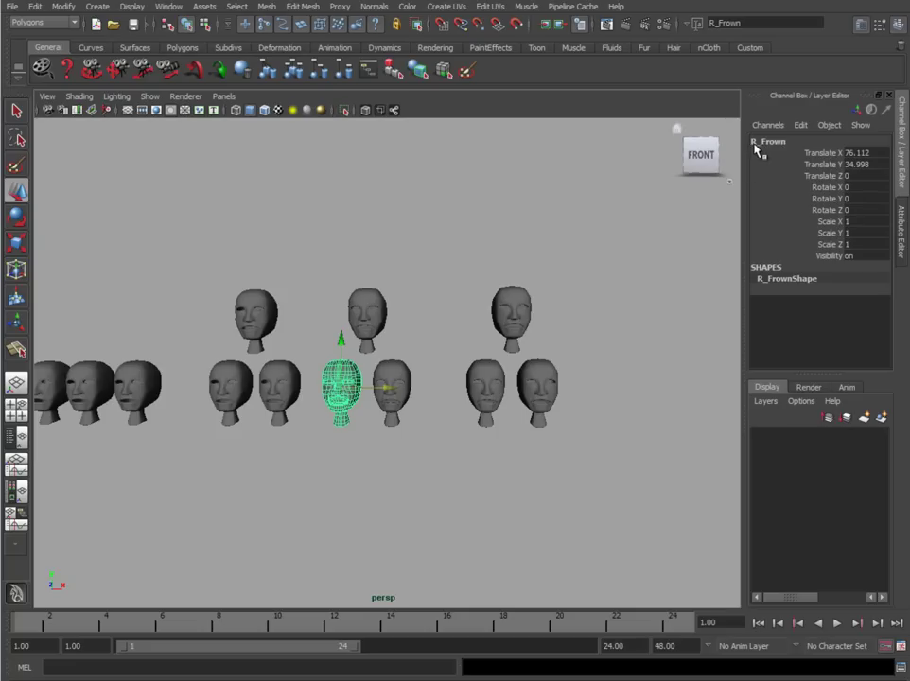
{"action": "left_click", "coordinate": [485, 383]}
{"action": "key", "text": "Up"}
{"action": "key", "text": "Down"}
{"action": "left_click", "coordinate": [539, 387]}
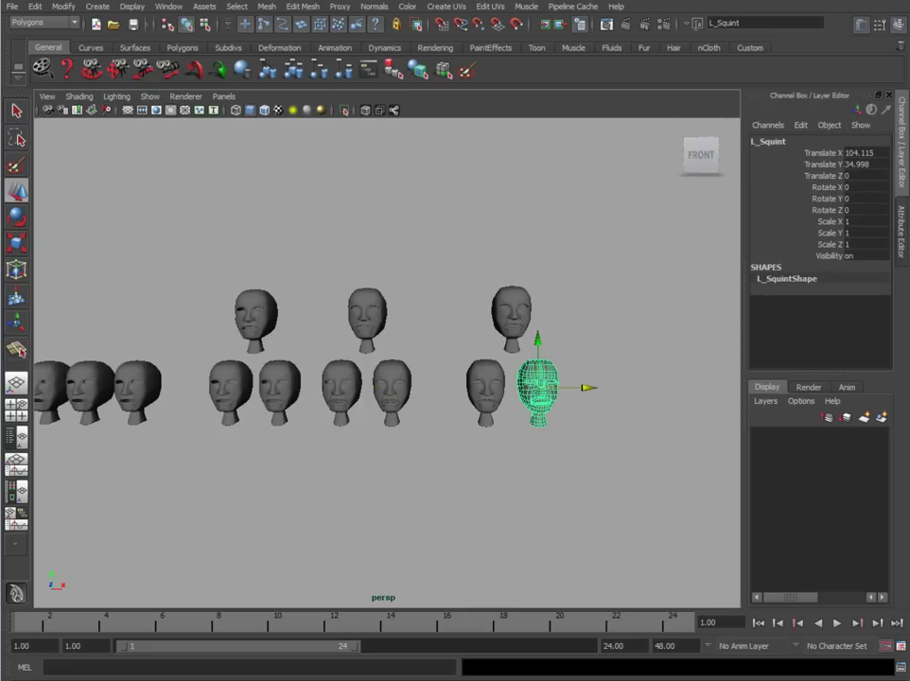
- Check the eyebrow names in the PDF's blendshape list, return to Maya, and duplicate the smile and frown groups into a row below
{"action": "key", "text": "alt+Tab"}
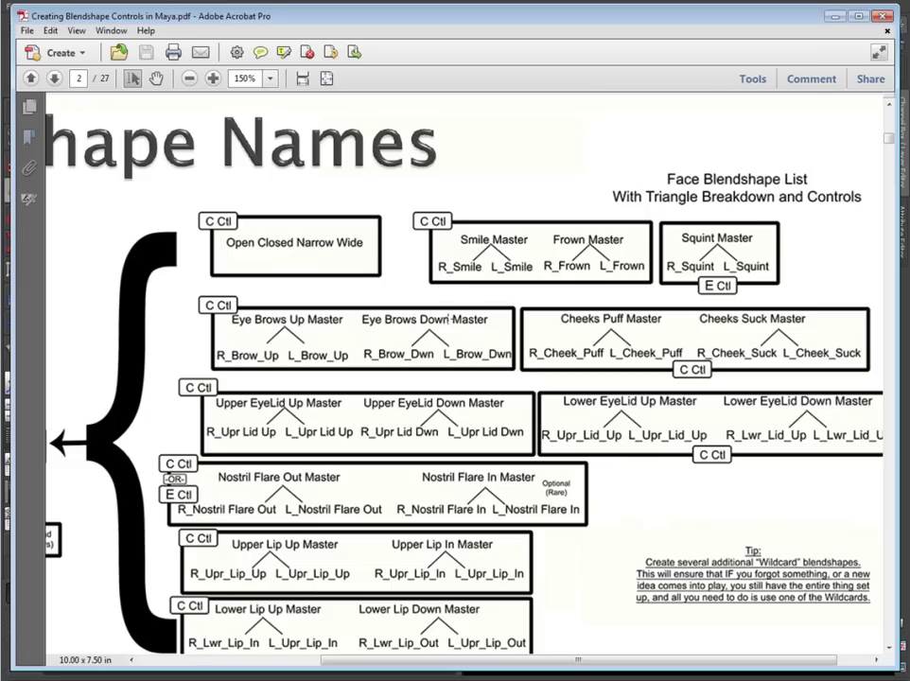
{"action": "left_click", "coordinate": [835, 17]}
{"action": "scroll", "coordinate": [472, 322], "scroll_direction": "down", "scroll_amount": 2}
{"action": "middle_click_drag", "start_coordinate": [392, 382], "coordinate": [464, 363], "text": "alt"}
{"action": "left_click_drag", "start_coordinate": [326, 267], "coordinate": [495, 391]}
{"action": "key", "text": "ctrl+d"}
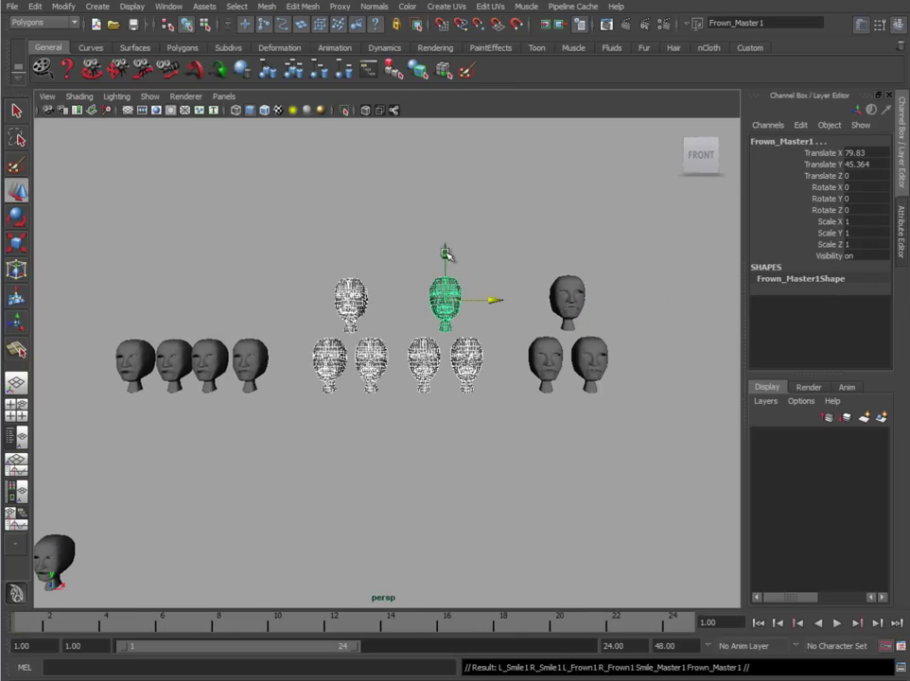
{"action": "left_click_drag", "start_coordinate": [448, 253], "coordinate": [463, 377]}
- Rename the duplicated Smile_Master1 head to Eyebrows_Up_Master
{"action": "right_click_drag", "start_coordinate": [464, 379], "coordinate": [574, 423], "text": "alt"}
{"action": "left_click", "coordinate": [316, 351]}
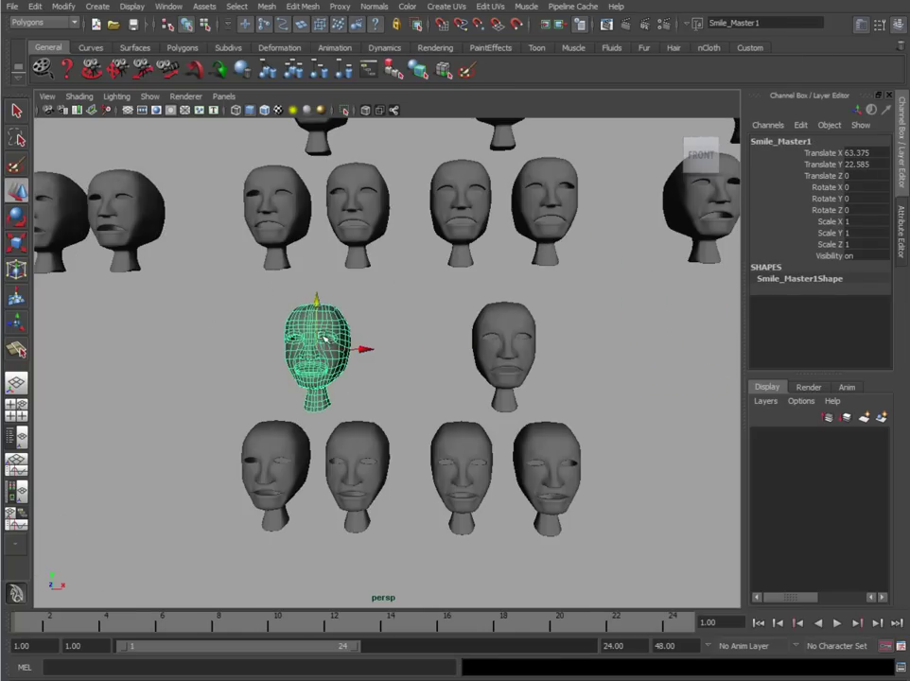
{"action": "double_click", "coordinate": [774, 142]}
{"action": "type", "text": "Eyebrows_U"}
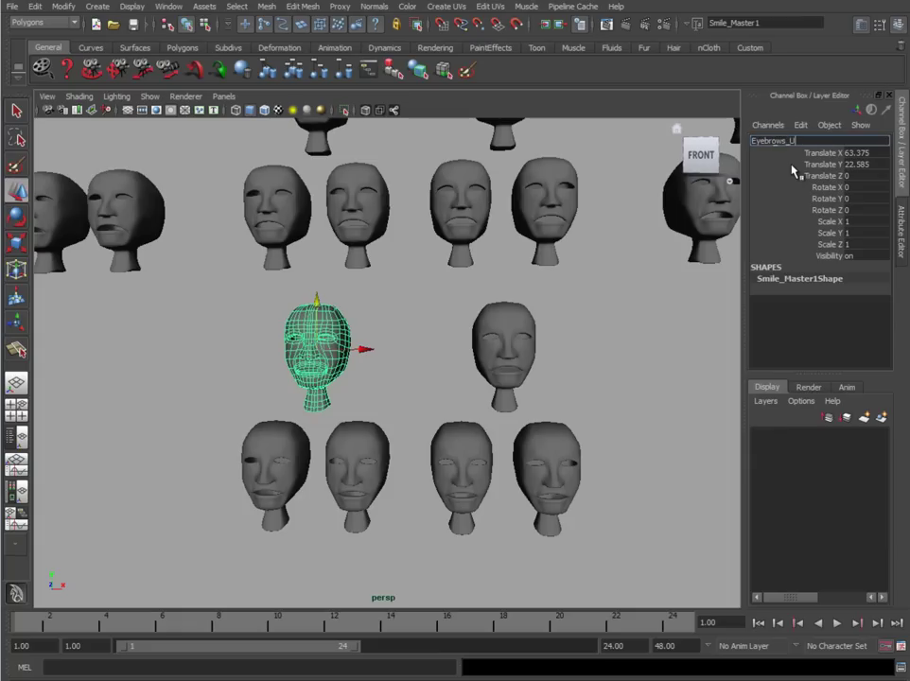
{"action": "type", "text": "p_Master"}
{"action": "key", "text": "Return"}
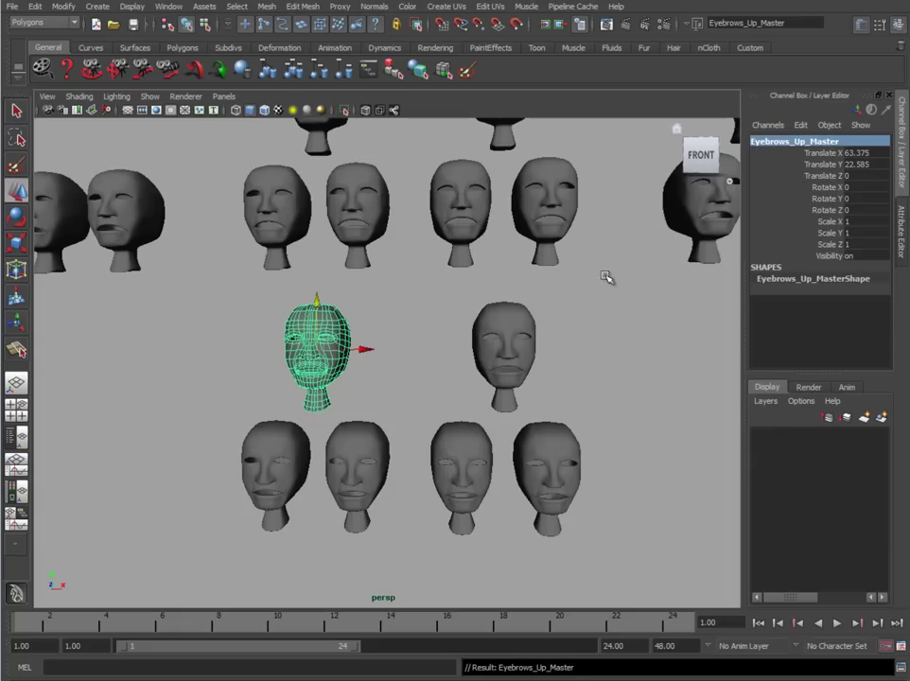
- Rename the duplicated Frown_Master1 head to Eyebrows_Dwn_Master, reusing the name of the eyebrows-up master
{"action": "left_click", "coordinate": [504, 350]}
{"action": "left_click", "coordinate": [336, 339]}
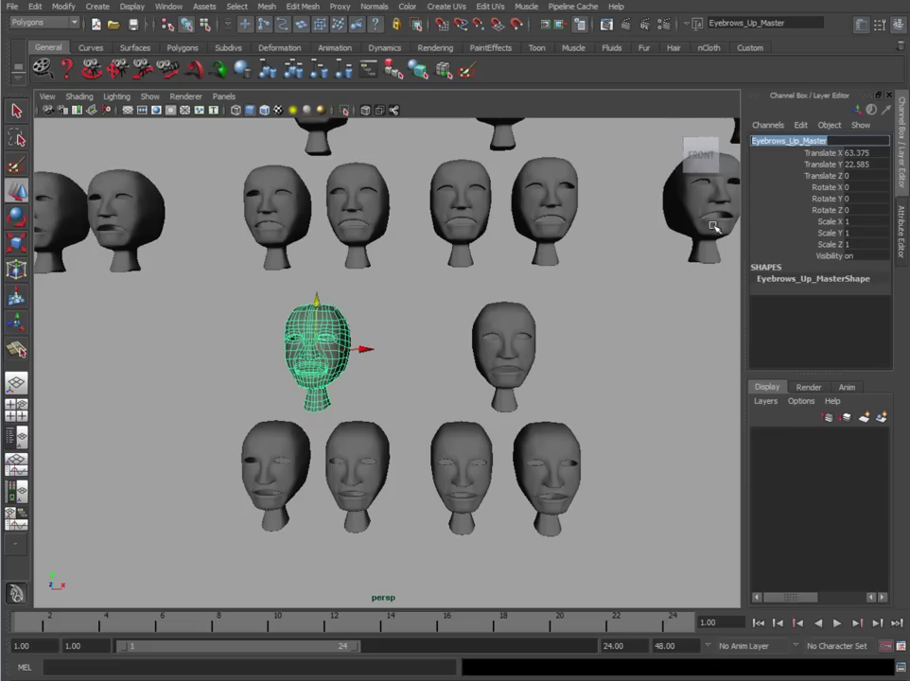
{"action": "left_click", "coordinate": [522, 327]}
{"action": "left_click", "coordinate": [781, 142]}
{"action": "type", "text": "Eyebrows_Up_Master"}
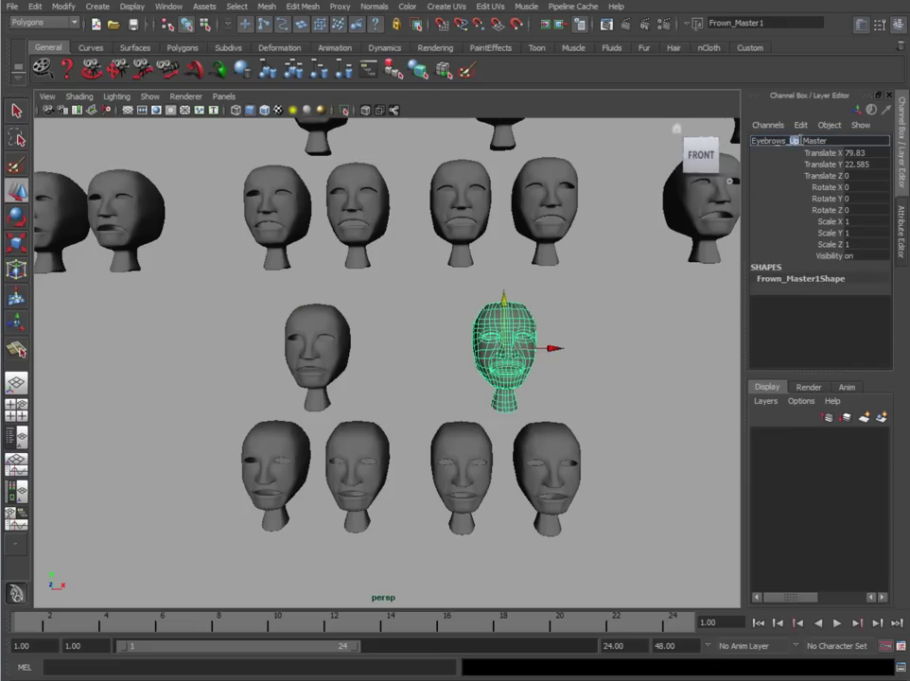
{"action": "key", "text": "Return"}
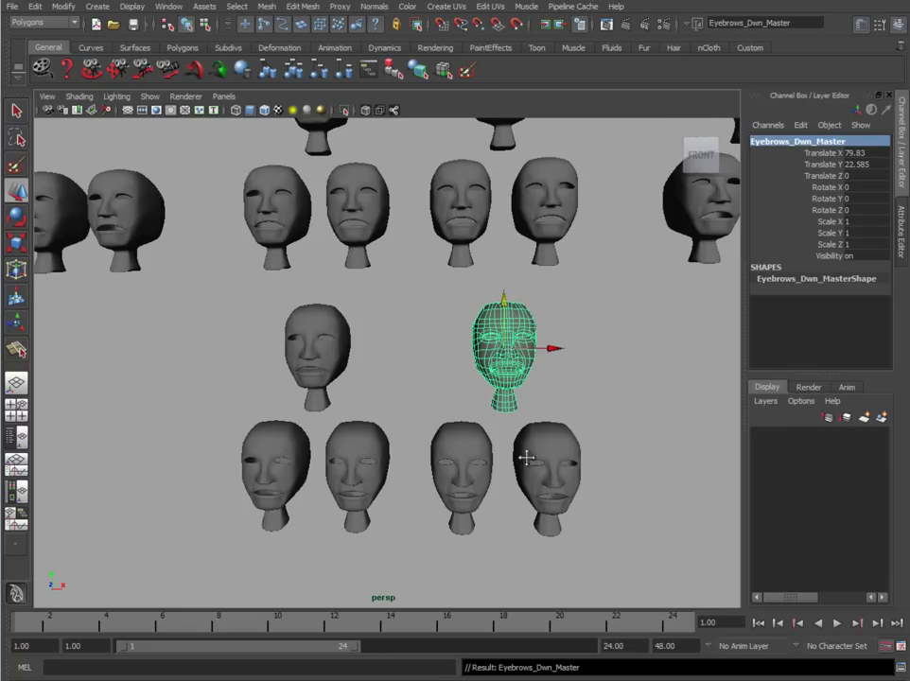
- Copy Eyebrows_Up from the master's name and rename the lower-left head beneath it to R_Eyebrows_Up
{"action": "middle_click_drag", "start_coordinate": [526, 458], "coordinate": [509, 442], "text": "alt"}
{"action": "left_click", "coordinate": [300, 351]}
{"action": "middle_click_drag", "start_coordinate": [291, 439], "coordinate": [342, 421], "text": "alt"}
{"action": "double_click", "coordinate": [786, 142]}
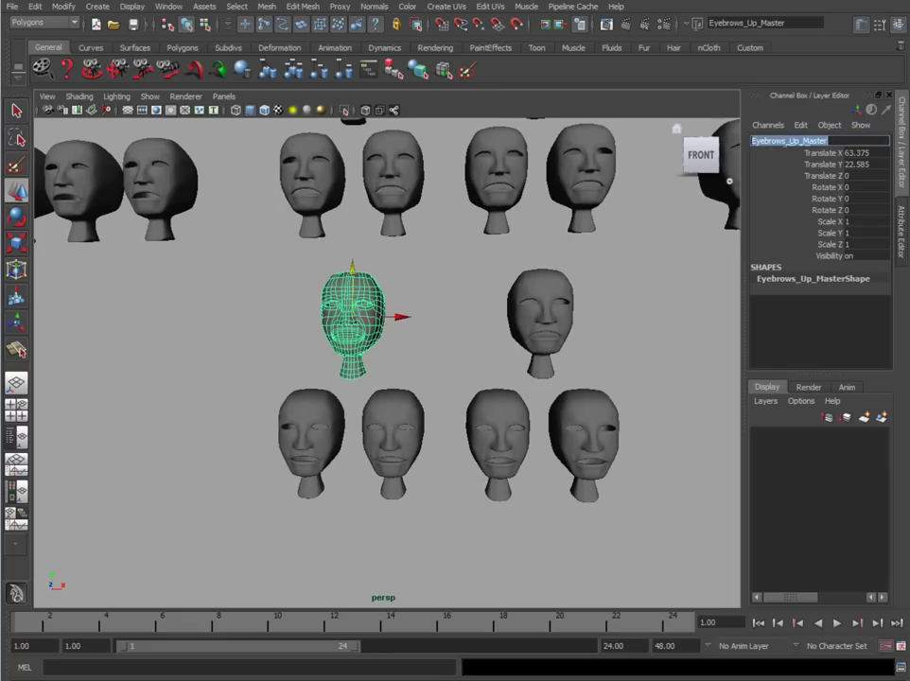
{"action": "left_click_drag", "start_coordinate": [799, 141], "coordinate": [702, 135]}
{"action": "key", "text": "ctrl+c"}
{"action": "left_click", "coordinate": [315, 426]}
{"action": "left_click", "coordinate": [759, 143]}
{"action": "left_click_drag", "start_coordinate": [761, 141], "coordinate": [810, 140]}
{"action": "key", "text": "ctrl+v"}
{"action": "key", "text": "Return"}
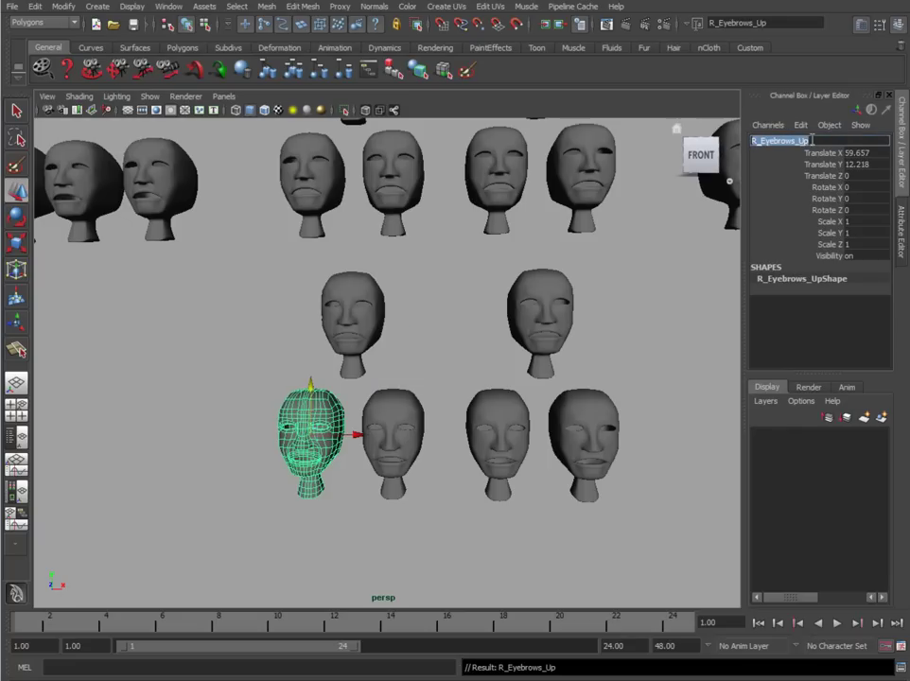
- Rename the duplicated L_Smile1 head to L_Eyebrows_Up using the copied name
{"action": "left_click", "coordinate": [398, 416]}
{"action": "left_click", "coordinate": [762, 141]}
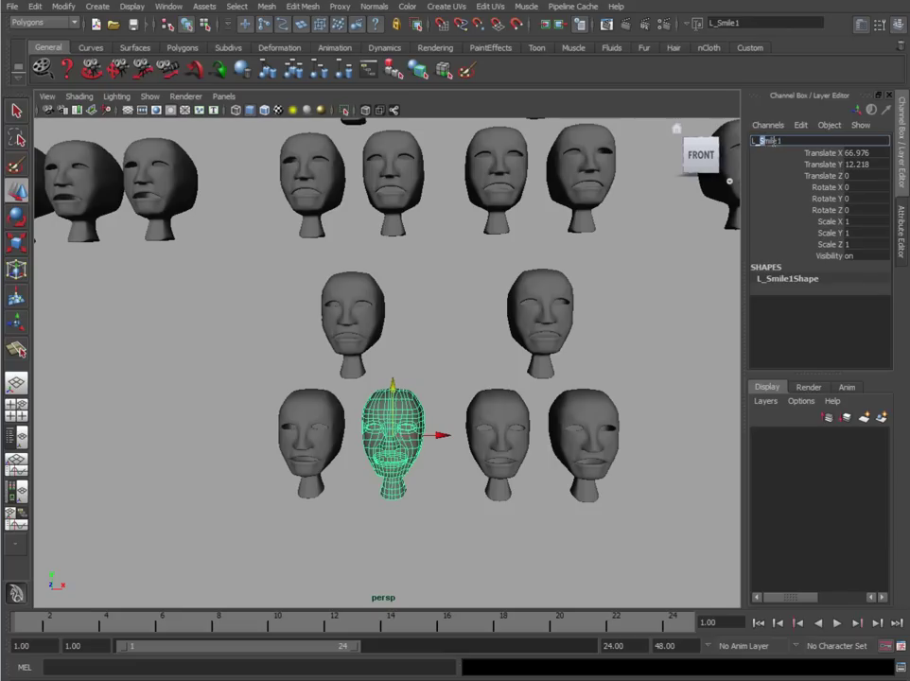
{"action": "key", "text": "ctrl+v"}
{"action": "key", "text": "Return"}
- Copy Eyebrows_Dwn from the second master's name and rename the lower-left head beneath it to R_Eyebrows_Dwn
{"action": "middle_click_drag", "start_coordinate": [701, 284], "coordinate": [532, 319], "text": "alt"}
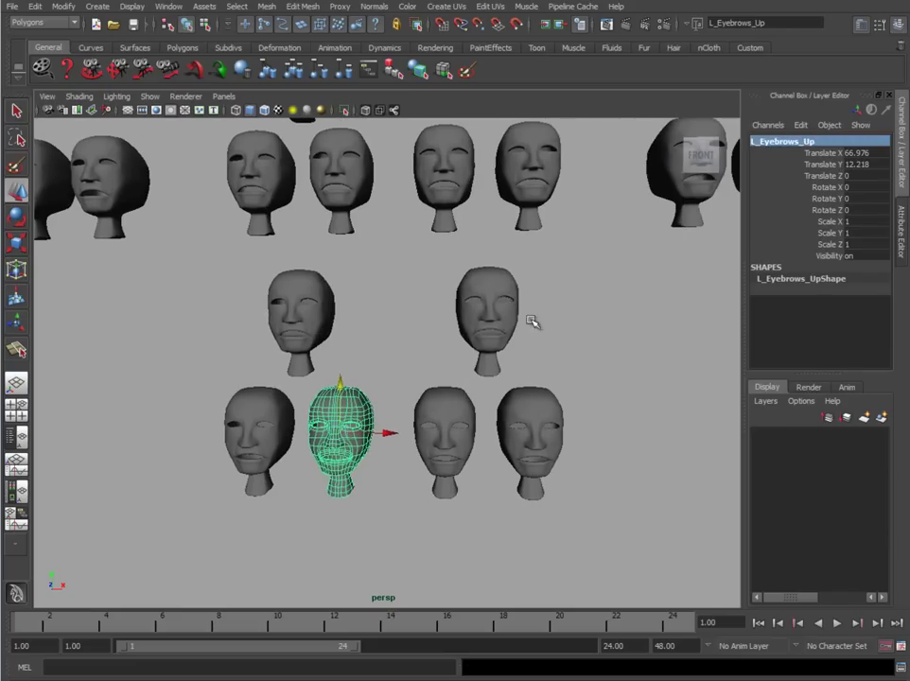
{"action": "left_click", "coordinate": [487, 314]}
{"action": "left_click", "coordinate": [775, 141]}
{"action": "left_click_drag", "start_coordinate": [804, 141], "coordinate": [727, 140]}
{"action": "key", "text": "ctrl+c"}
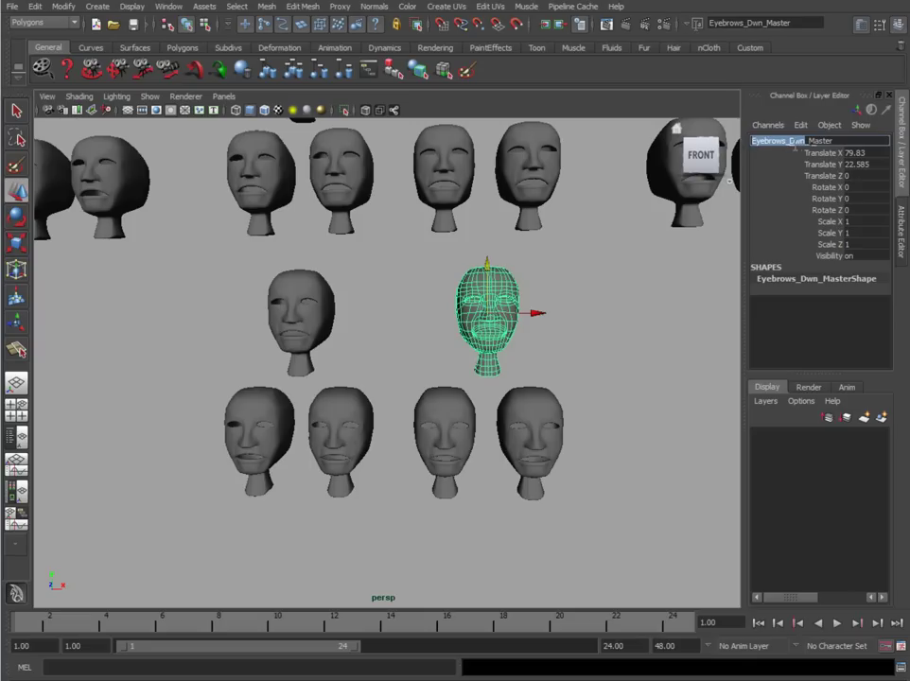
{"action": "left_click", "coordinate": [445, 433]}
{"action": "left_click", "coordinate": [774, 140]}
{"action": "left_click_drag", "start_coordinate": [760, 141], "coordinate": [786, 141]}
{"action": "key", "text": "ctrl+v"}
{"action": "key", "text": "Return"}
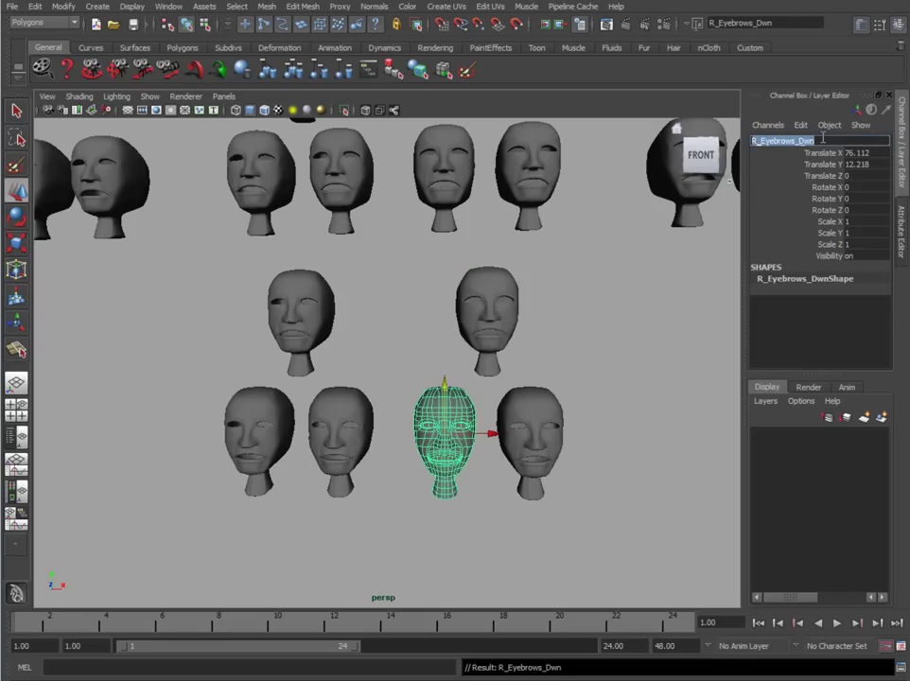
- Rename the duplicated L_Frown1 head to L_Eyebrows_Dwn using the copied name
{"action": "left_click", "coordinate": [532, 420]}
{"action": "left_click", "coordinate": [773, 141]}
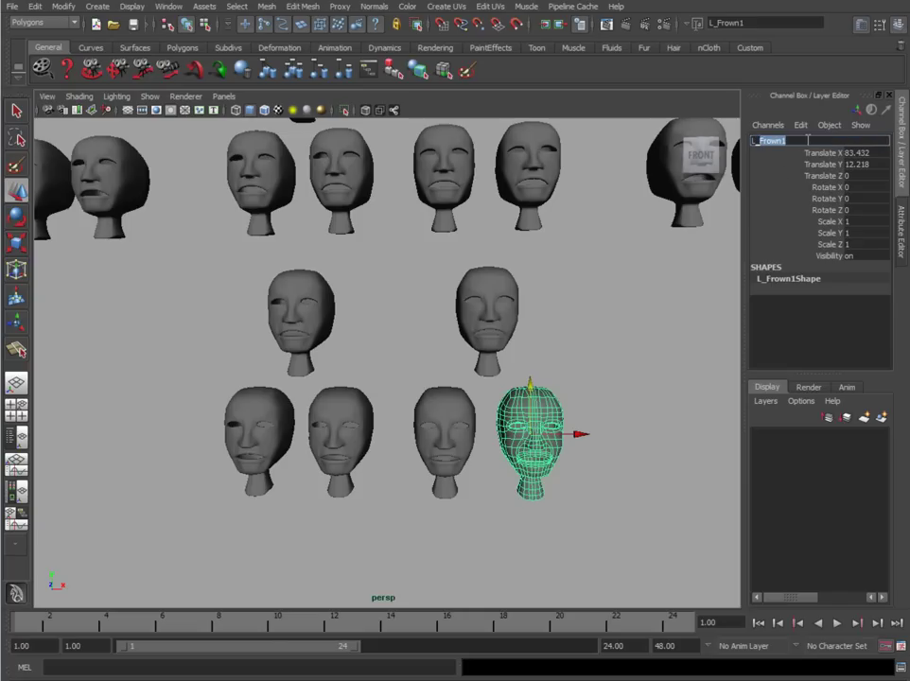
{"action": "key", "text": "ctrl+v"}
{"action": "key", "text": "Return"}
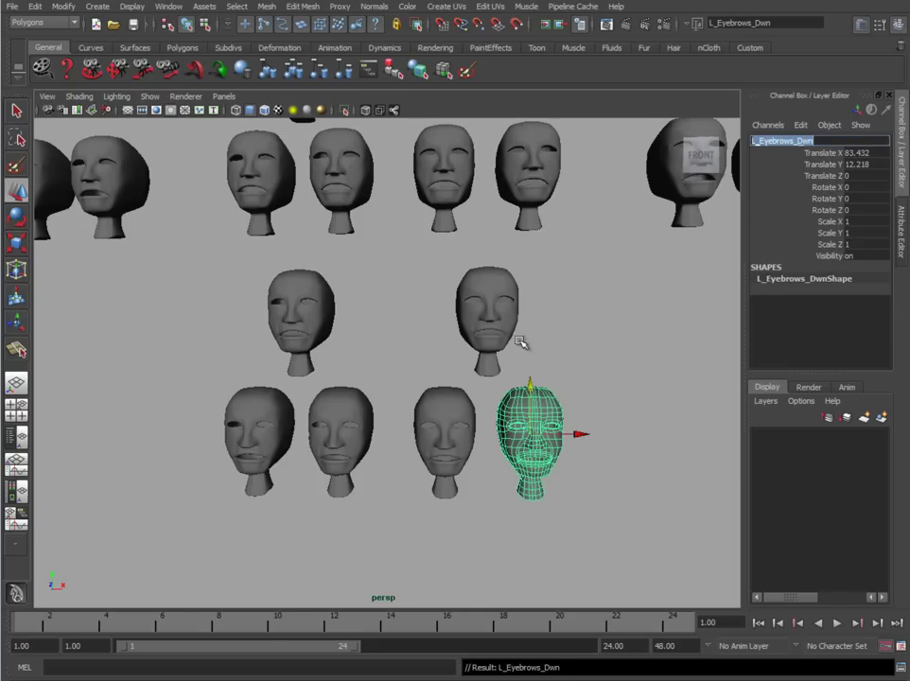
- Check the cheek names in the PDF's list, return to Maya, and duplicate both eyebrow groups along X to sit below the squint group
{"action": "right_click_drag", "start_coordinate": [629, 362], "coordinate": [368, 503], "text": "alt"}
{"action": "key", "text": "alt+Tab"}
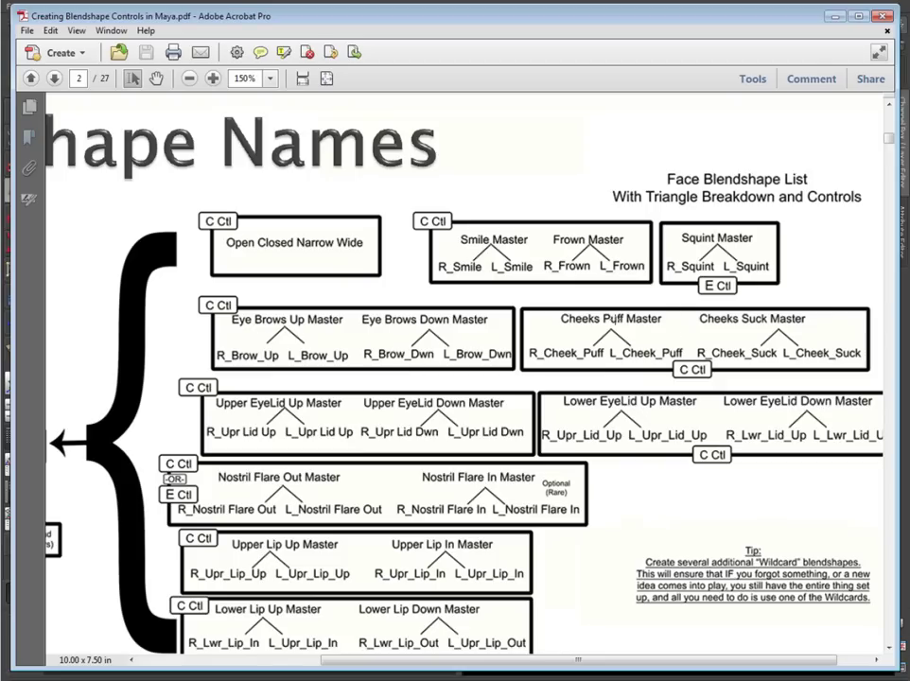
{"action": "left_click", "coordinate": [836, 16]}
{"action": "middle_click_drag", "start_coordinate": [601, 422], "coordinate": [555, 417], "text": "alt"}
{"action": "left_click_drag", "start_coordinate": [491, 472], "coordinate": [284, 340]}
{"action": "middle_click_drag", "start_coordinate": [477, 427], "coordinate": [447, 419], "text": "alt"}
{"action": "key", "text": "ctrl+d"}
{"action": "left_click_drag", "start_coordinate": [442, 340], "coordinate": [639, 341]}
{"action": "scroll", "coordinate": [458, 388], "scroll_direction": "up", "scroll_amount": 3}
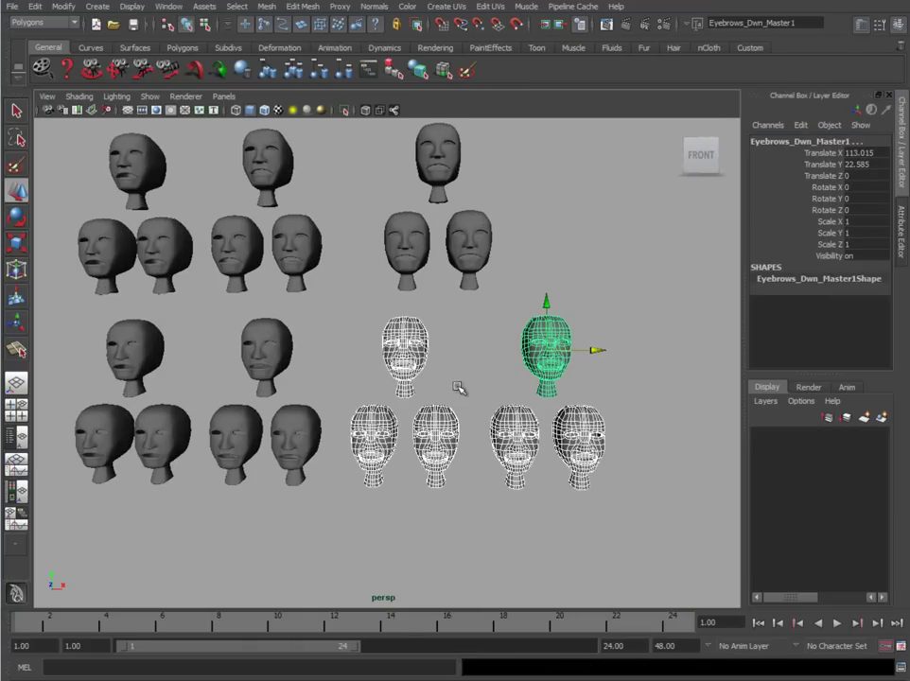
{"action": "middle_click_drag", "start_coordinate": [425, 359], "coordinate": [399, 344], "text": "alt"}
{"action": "left_click_drag", "start_coordinate": [568, 341], "coordinate": [599, 338]}
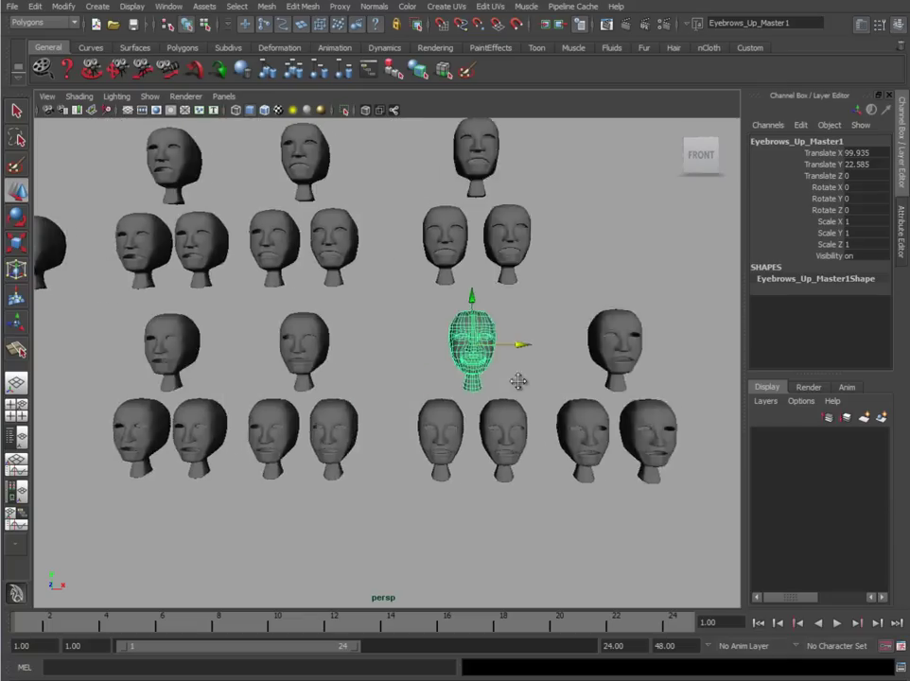
- Examine the smile and frown groups in the upper row, comparing their Master heads
{"action": "scroll", "coordinate": [518, 381], "scroll_direction": "down", "scroll_amount": 3}
{"action": "mouse_move", "coordinate": [398, 370]}
{"action": "left_mouse_down", "text": "alt"}
{"action": "mouse_move", "coordinate": [420, 366]}
{"action": "mouse_move", "coordinate": [409, 368]}
{"action": "left_mouse_up", "text": "alt"}
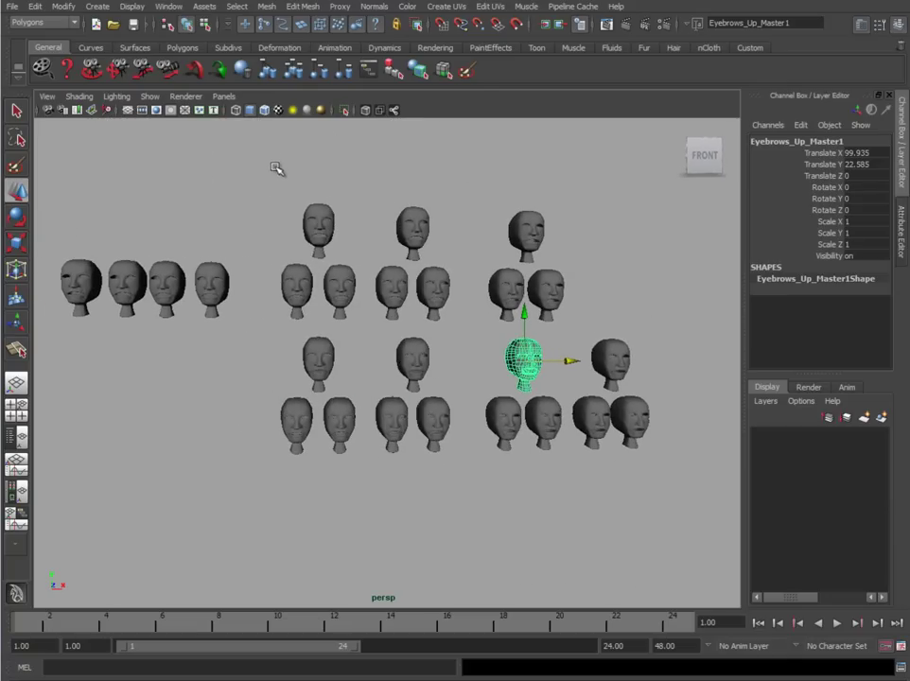
{"action": "left_click_drag", "start_coordinate": [287, 206], "coordinate": [449, 308]}
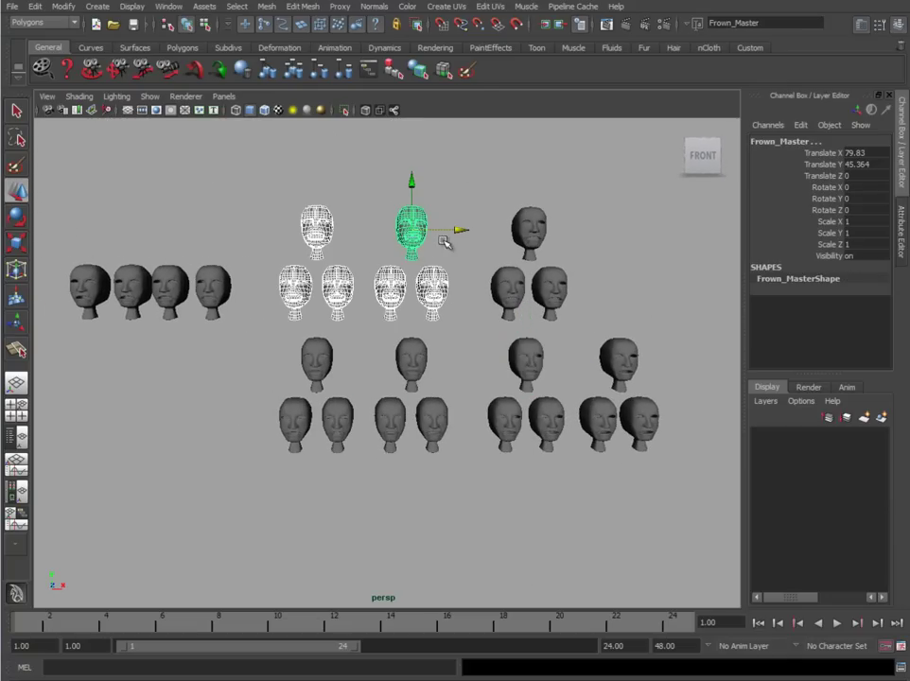
{"action": "left_click", "coordinate": [318, 221]}
{"action": "left_click", "coordinate": [410, 217]}
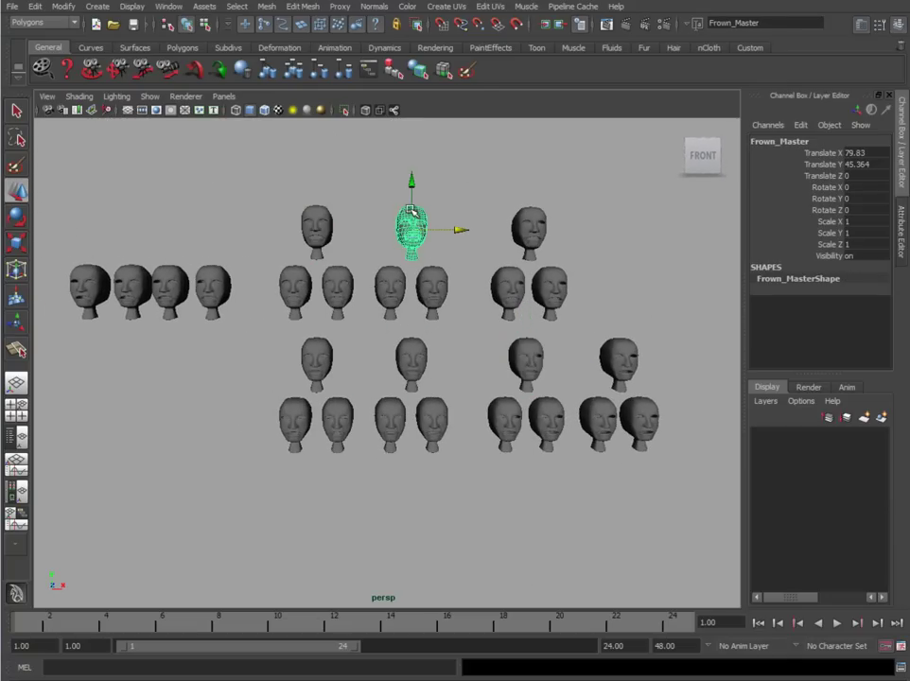
{"action": "left_click", "coordinate": [316, 216]}
{"action": "left_click", "coordinate": [407, 216]}
{"action": "left_click", "coordinate": [317, 221]}
{"action": "left_click", "coordinate": [407, 219]}
- Review the layout of the eyebrow groups, their new duplicates and the squint group
{"action": "middle_click_drag", "start_coordinate": [334, 349], "coordinate": [337, 339], "text": "alt"}
{"action": "left_click", "coordinate": [319, 342]}
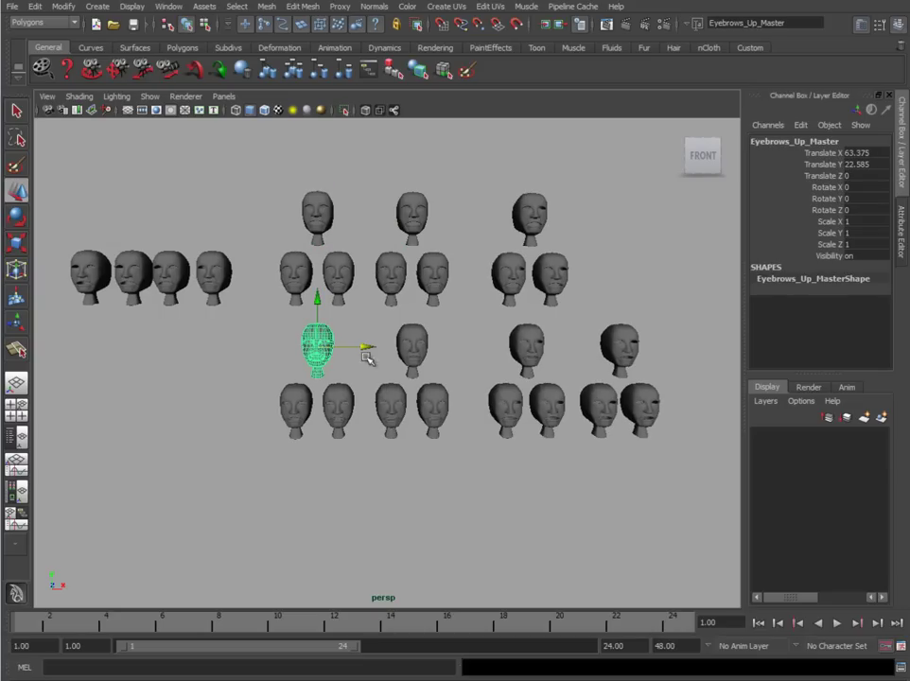
{"action": "left_click", "coordinate": [411, 348]}
{"action": "middle_click_drag", "start_coordinate": [412, 345], "coordinate": [349, 343], "text": "alt"}
{"action": "left_click_drag", "start_coordinate": [434, 340], "coordinate": [588, 419]}
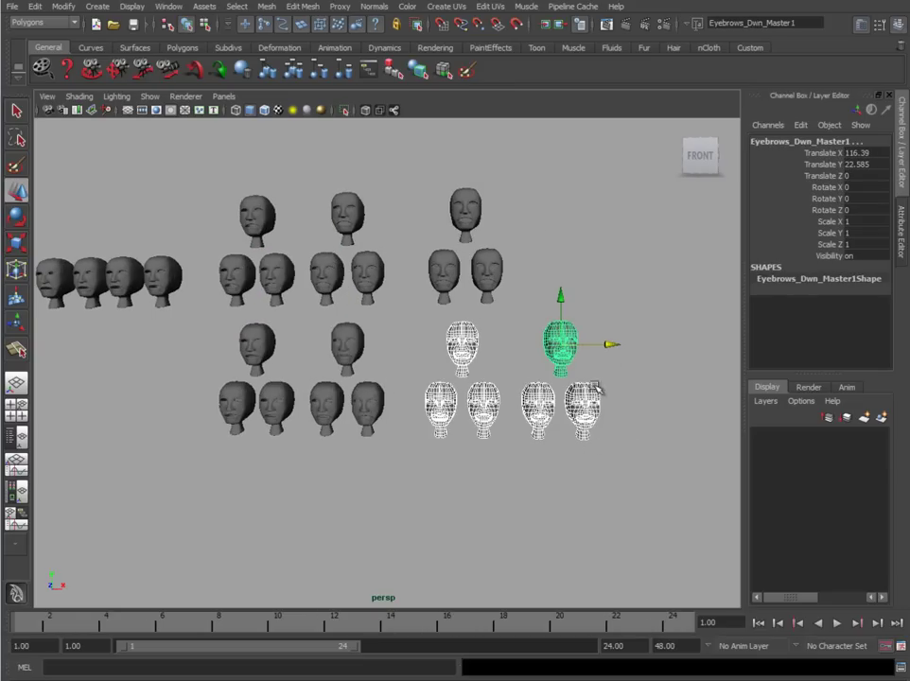
{"action": "left_click_drag", "start_coordinate": [431, 191], "coordinate": [517, 270]}
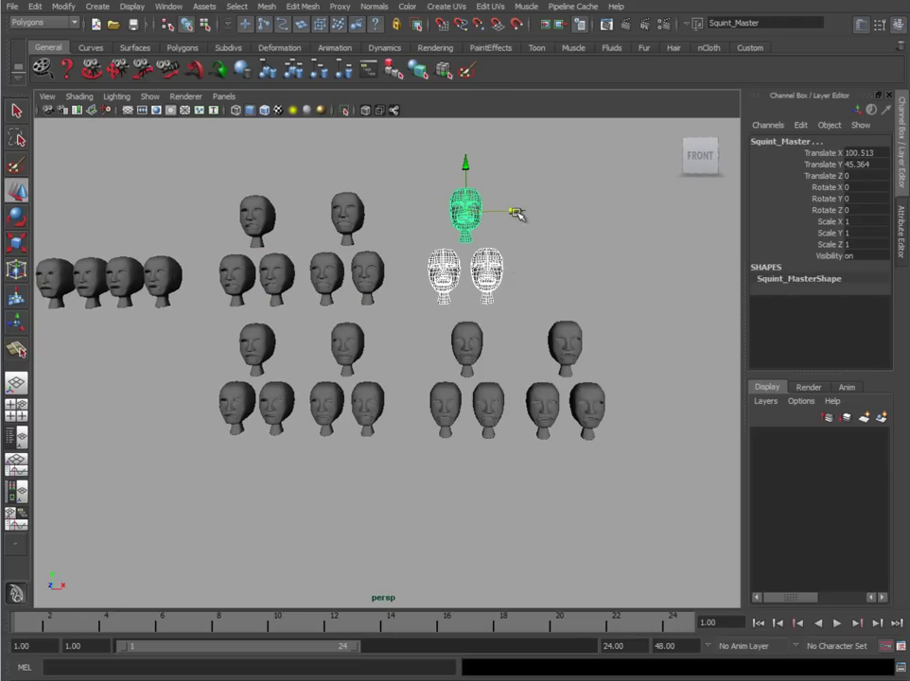
{"action": "left_click", "coordinate": [567, 250]}
{"action": "right_click_drag", "start_coordinate": [567, 251], "coordinate": [392, 405], "text": "alt"}
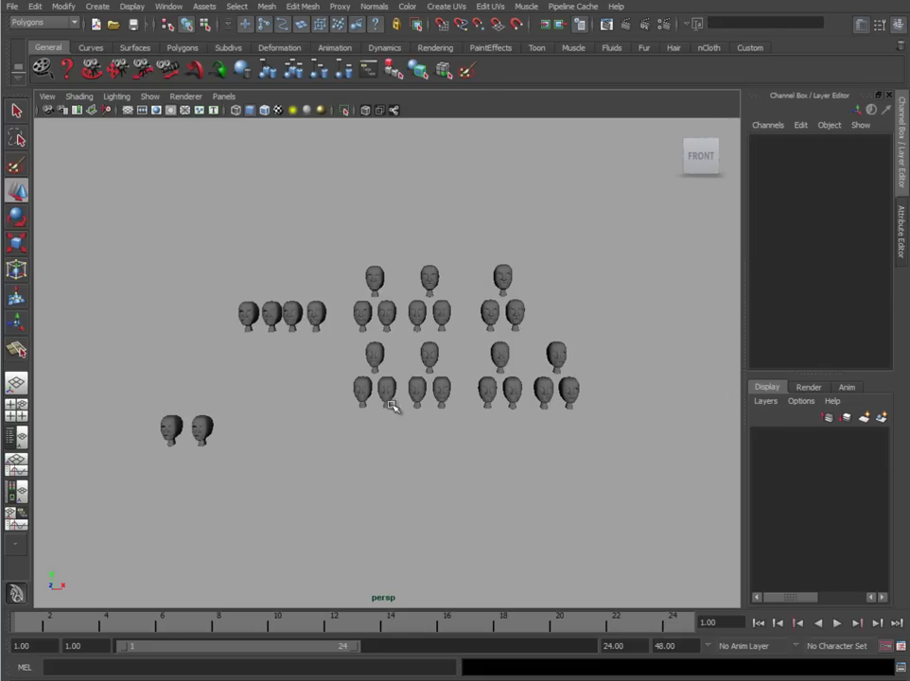
{"action": "left_click_drag", "start_coordinate": [385, 374], "coordinate": [390, 363], "text": "alt"}
{"action": "left_click_drag", "start_coordinate": [336, 207], "coordinate": [458, 335]}
{"action": "left_click_drag", "start_coordinate": [338, 350], "coordinate": [453, 420]}
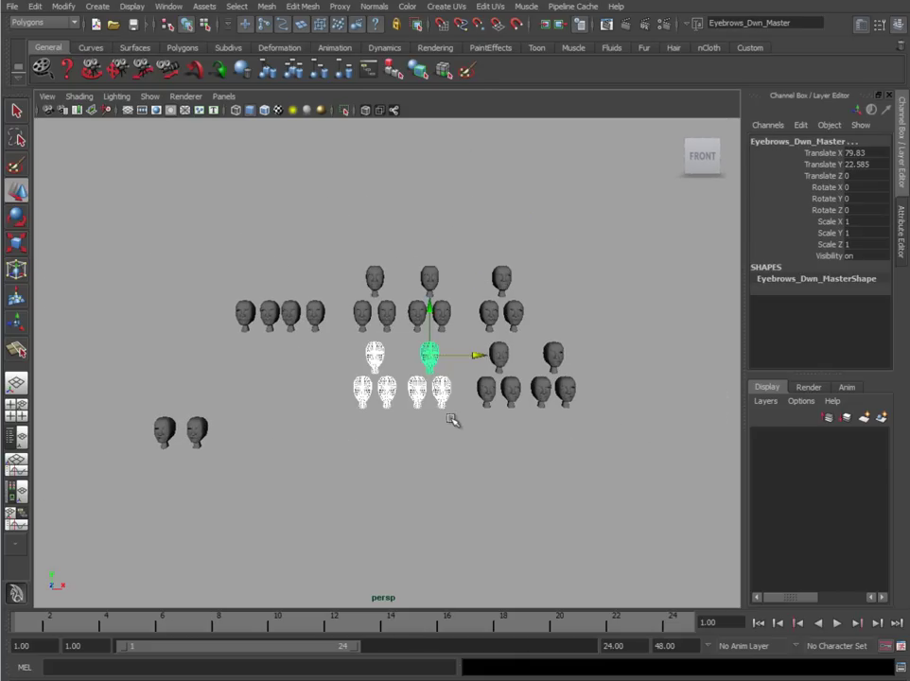
- Rename the duplicated Eyebrows_Up_Master1 head to Cheeks_Puff_Master
{"action": "middle_click_drag", "start_coordinate": [509, 448], "coordinate": [398, 418], "text": "alt"}
{"action": "right_click_drag", "start_coordinate": [399, 418], "coordinate": [411, 379], "text": "alt"}
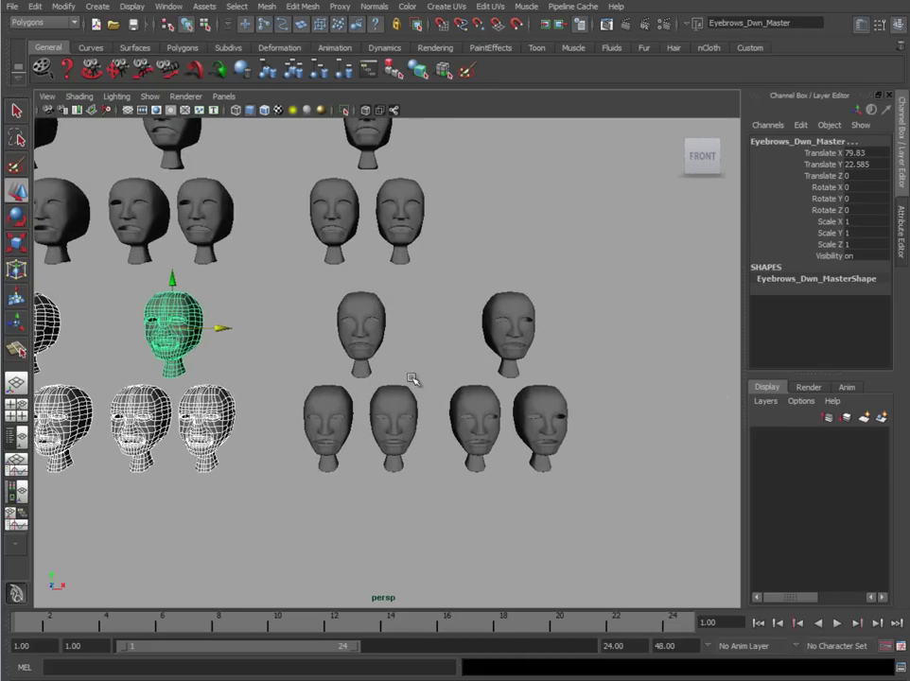
{"action": "left_click", "coordinate": [364, 331]}
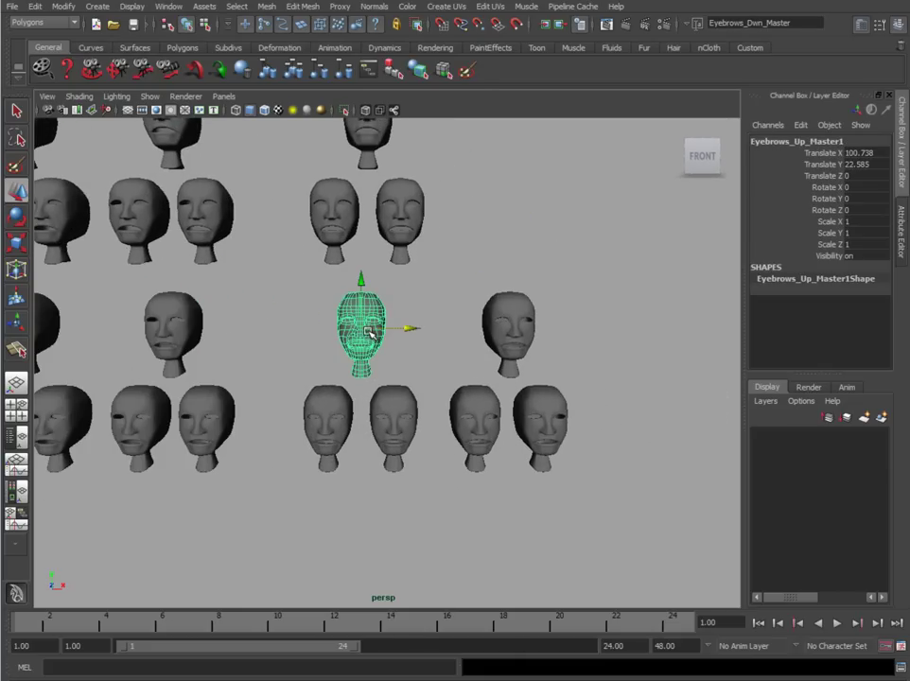
{"action": "middle_click_drag", "start_coordinate": [521, 269], "coordinate": [563, 271], "text": "alt"}
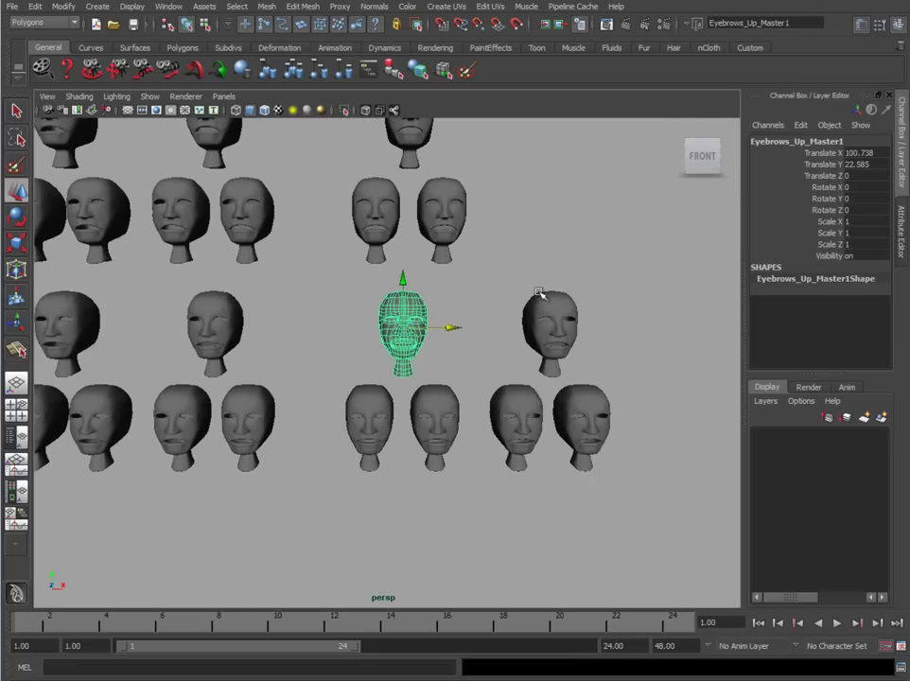
{"action": "double_click", "coordinate": [779, 141]}
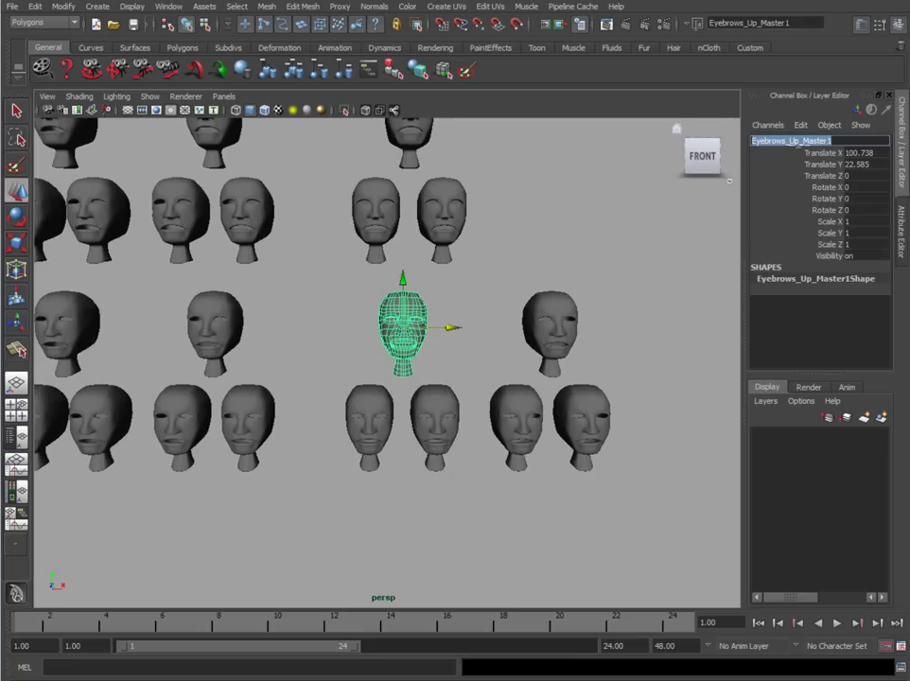
{"action": "key", "text": "shift+Left"}
{"action": "key", "text": "shift+Left"}
{"action": "key", "text": "shift+Left"}
{"action": "key", "text": "shift+Left"}
{"action": "key", "text": "shift+Left"}
{"action": "key", "text": "shift+Left"}
{"action": "key", "text": "shift+Left"}
{"action": "key", "text": "shift+Left"}
{"action": "type", "text": "C"}
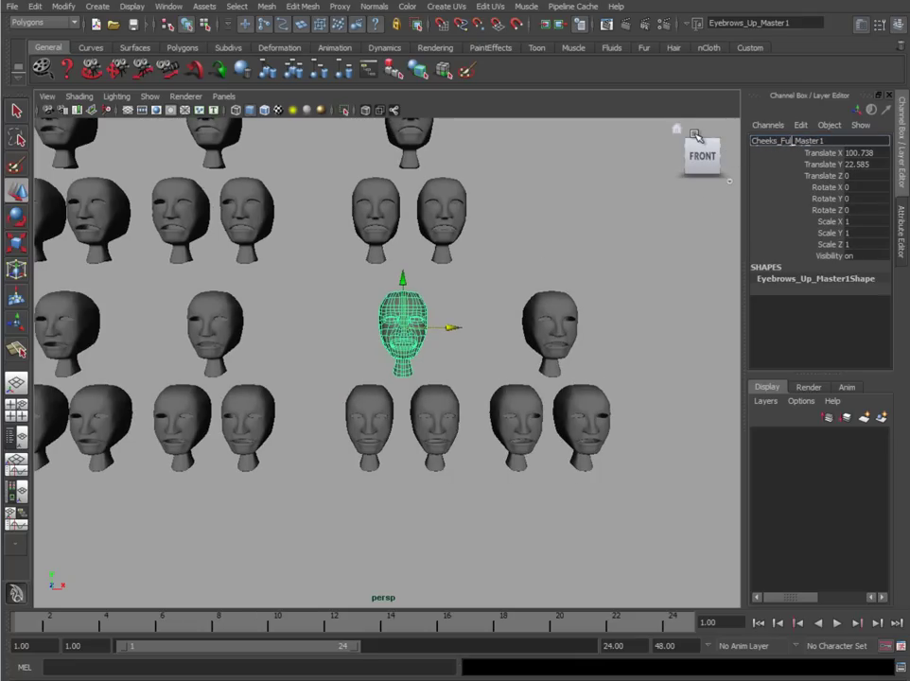
{"action": "type", "text": "heeks_Puff"}
{"action": "key", "text": "Return"}
{"action": "left_click", "coordinate": [832, 140]}
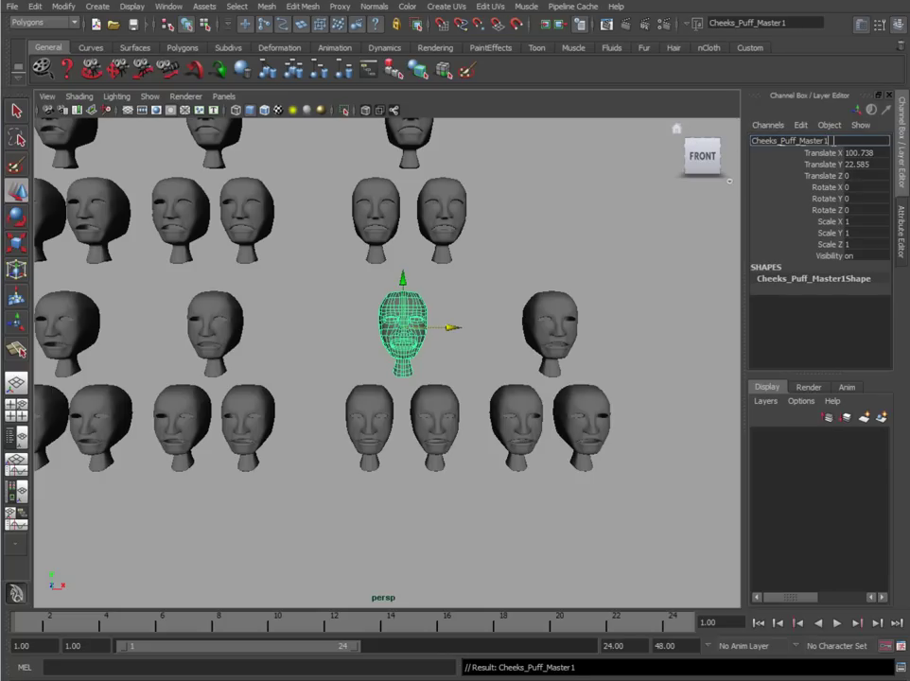
- Rename the duplicated Eyebrows_Dwn_Master1 head to Cheeks_Suck_Master
{"action": "left_click", "coordinate": [556, 316]}
{"action": "double_click", "coordinate": [788, 140]}
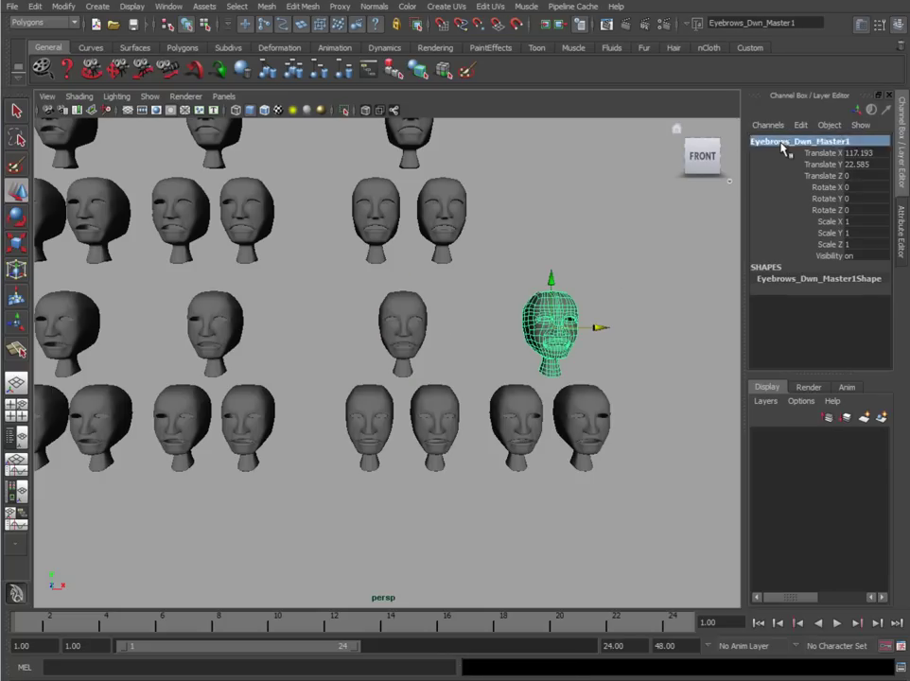
{"action": "left_click_drag", "start_coordinate": [804, 141], "coordinate": [675, 139]}
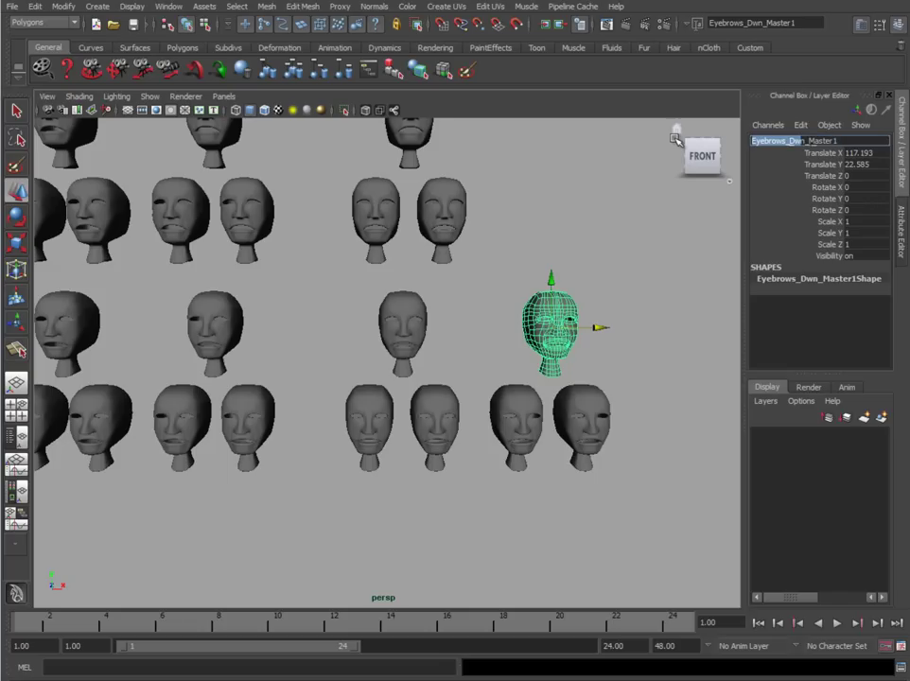
{"action": "key", "text": "BackSpace"}
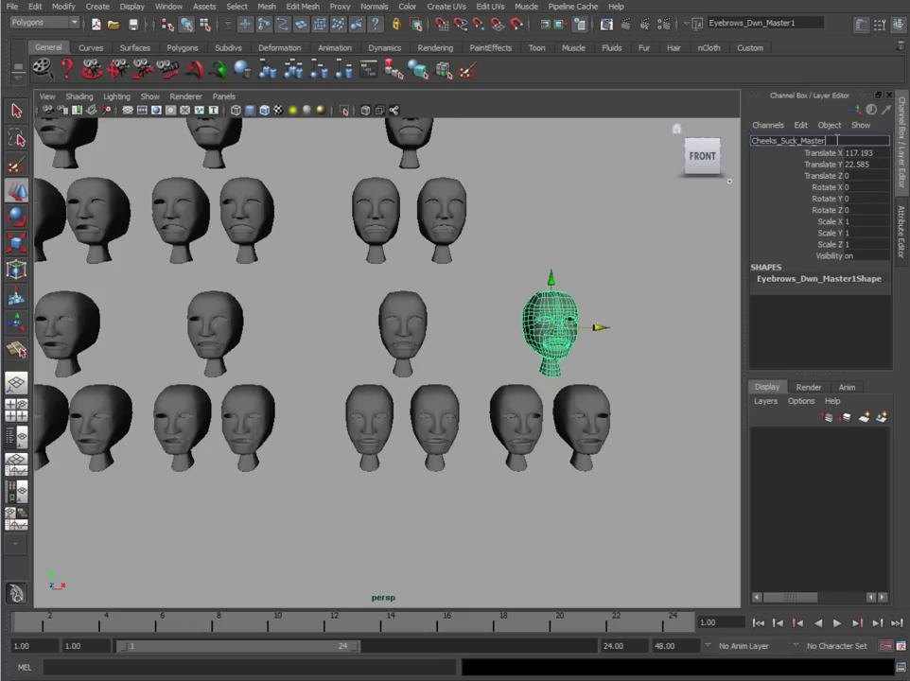
{"action": "key", "text": "Return"}
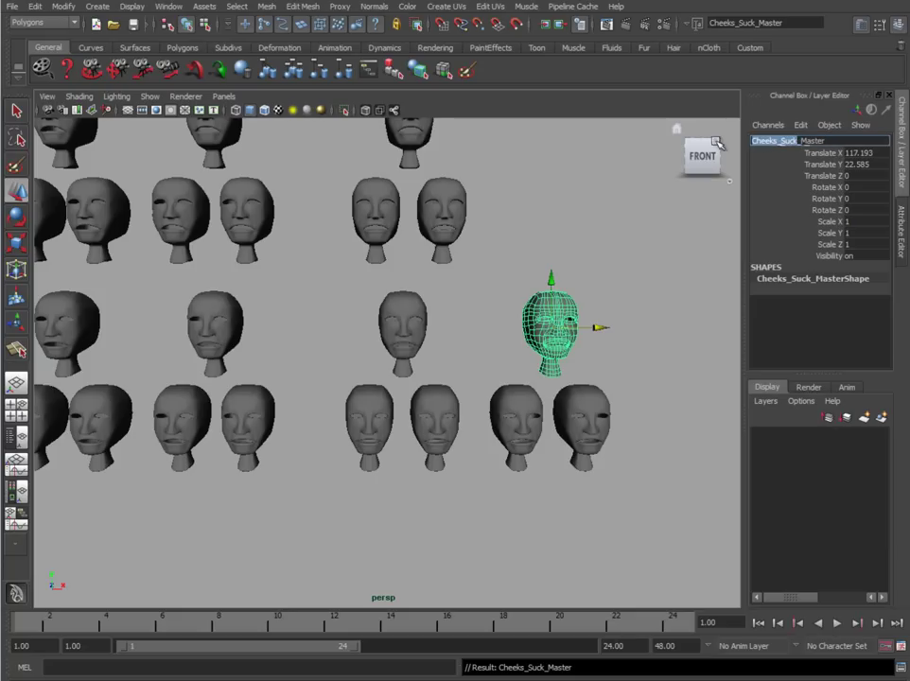
- Rename the two heads below Cheeks_Suck_Master to R_Cheeks_Suck and L_Cheeks_Suck
{"action": "left_click", "coordinate": [526, 424]}
{"action": "double_click", "coordinate": [788, 141]}
{"action": "type", "text": "R_Cheeks_Suck"}
{"action": "key", "text": "Return"}
{"action": "left_click", "coordinate": [581, 416]}
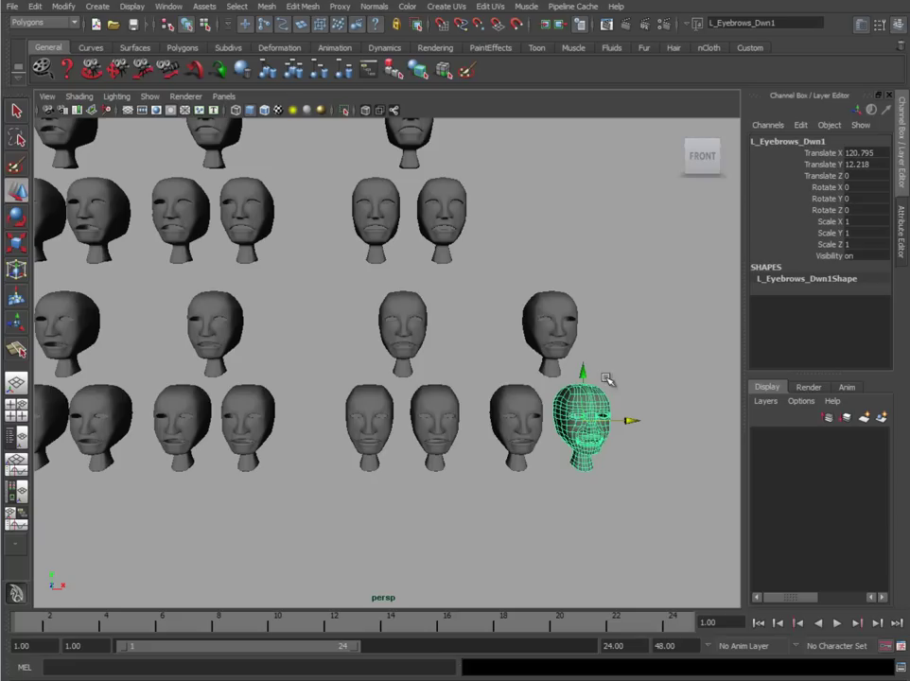
{"action": "double_click", "coordinate": [794, 141]}
{"action": "type", "text": "L_Cheeks_Suck"}
{"action": "key", "text": "Return"}
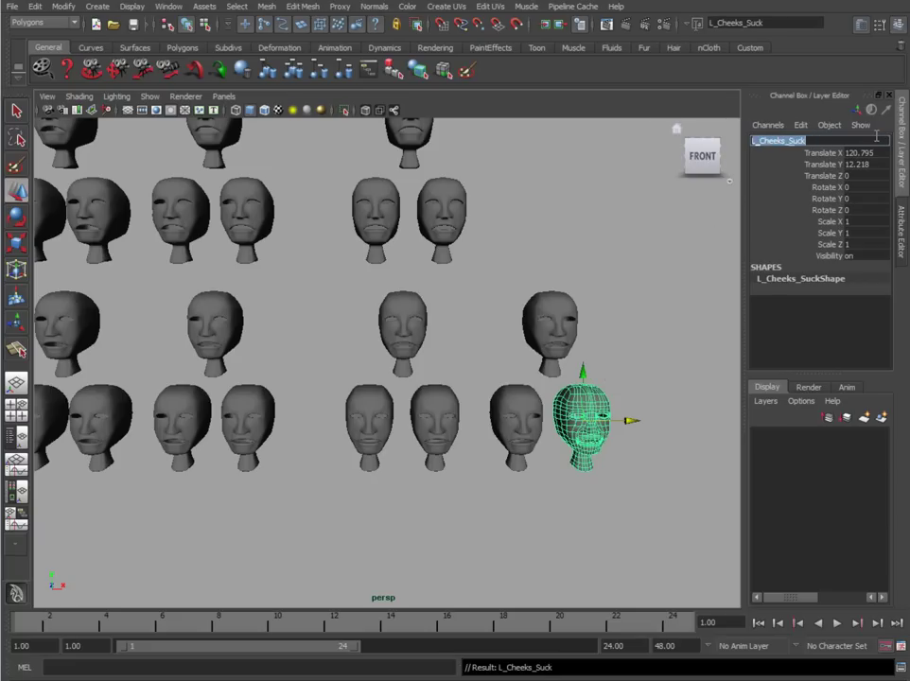
- Copy Cheeks_Puff from the Master head's name and rename the duplicated R_Eyebrows_Up1 head to R_Cheeks_Puff
{"action": "left_click", "coordinate": [402, 326]}
{"action": "double_click", "coordinate": [785, 142]}
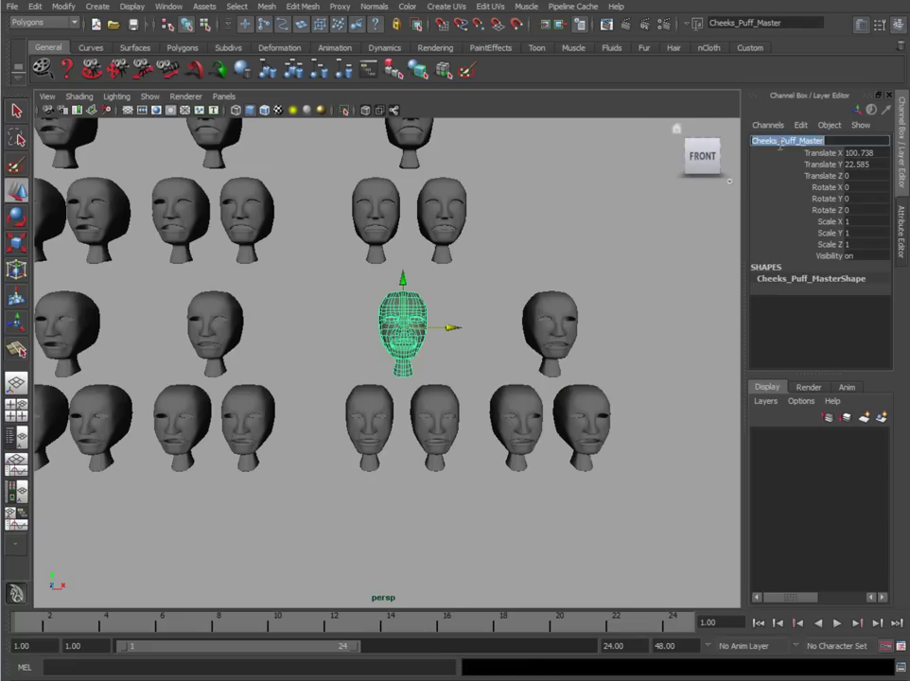
{"action": "left_click_drag", "start_coordinate": [795, 142], "coordinate": [721, 144]}
{"action": "key", "text": "ctrl+c"}
{"action": "left_click", "coordinate": [380, 418]}
{"action": "double_click", "coordinate": [846, 140]}
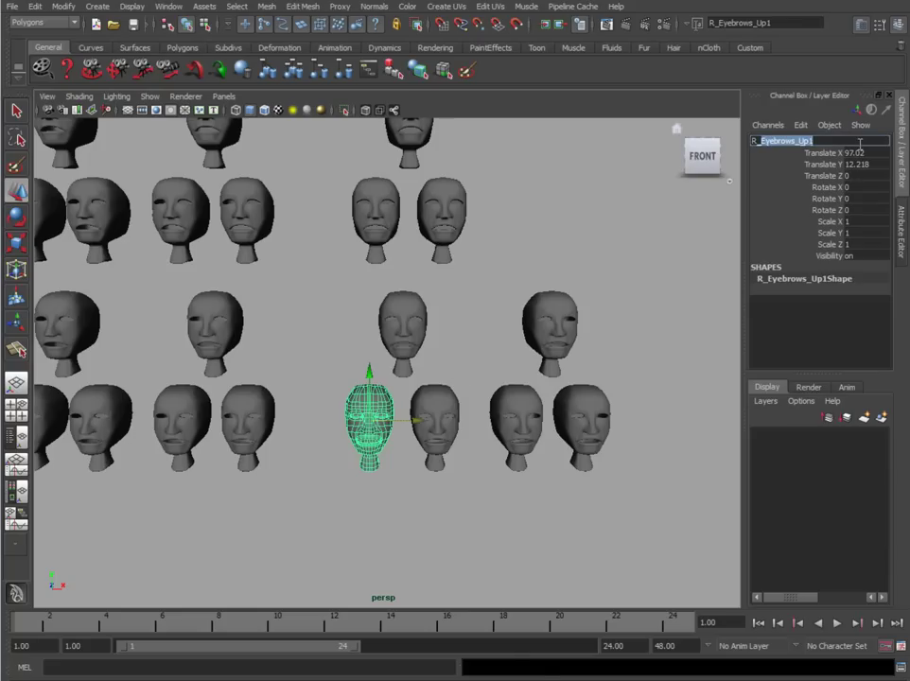
{"action": "key", "text": "ctrl+v"}
{"action": "key", "text": "Return"}
- Rename the duplicated L_Eyebrows_Up1 head to L_Cheeks_Puff using the copied name
{"action": "left_click", "coordinate": [433, 421]}
{"action": "double_click", "coordinate": [768, 142]}
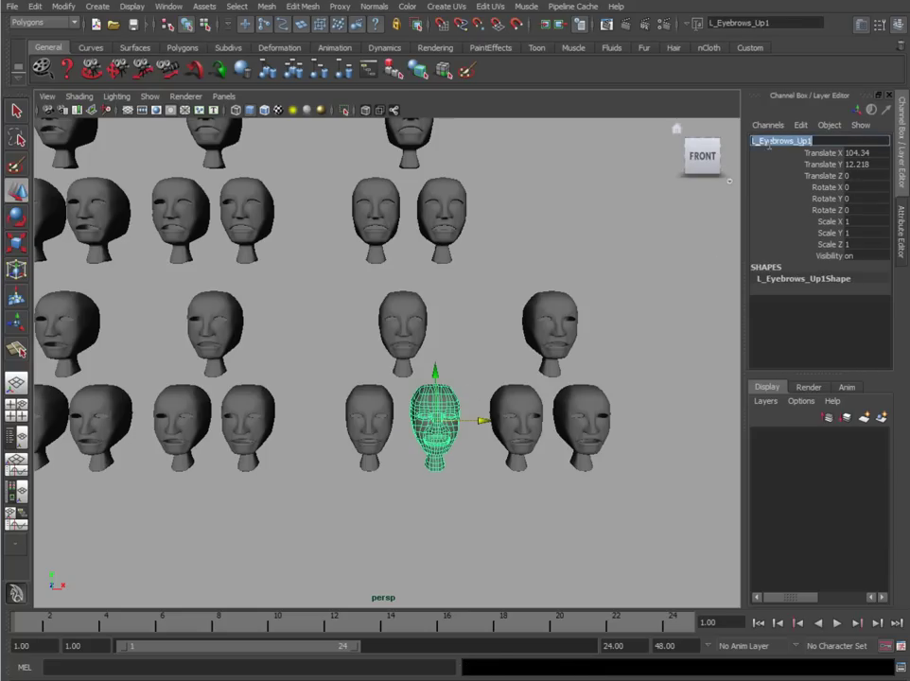
{"action": "type", "text": "L_"}
{"action": "key", "text": "ctrl+v"}
{"action": "key", "text": "Return"}
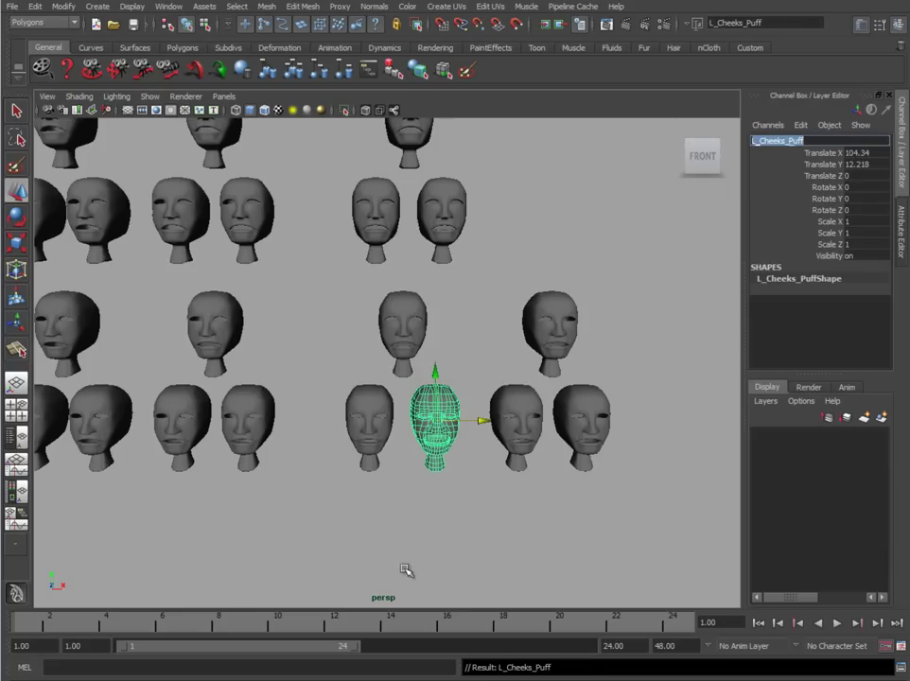
- Switch to the PDF in Adobe Acrobat Pro, check the upper and lower eyelid names, and return to Maya
{"action": "key", "text": "alt+Tab"}
{"action": "left_click_drag", "start_coordinate": [506, 450], "coordinate": [470, 323]}
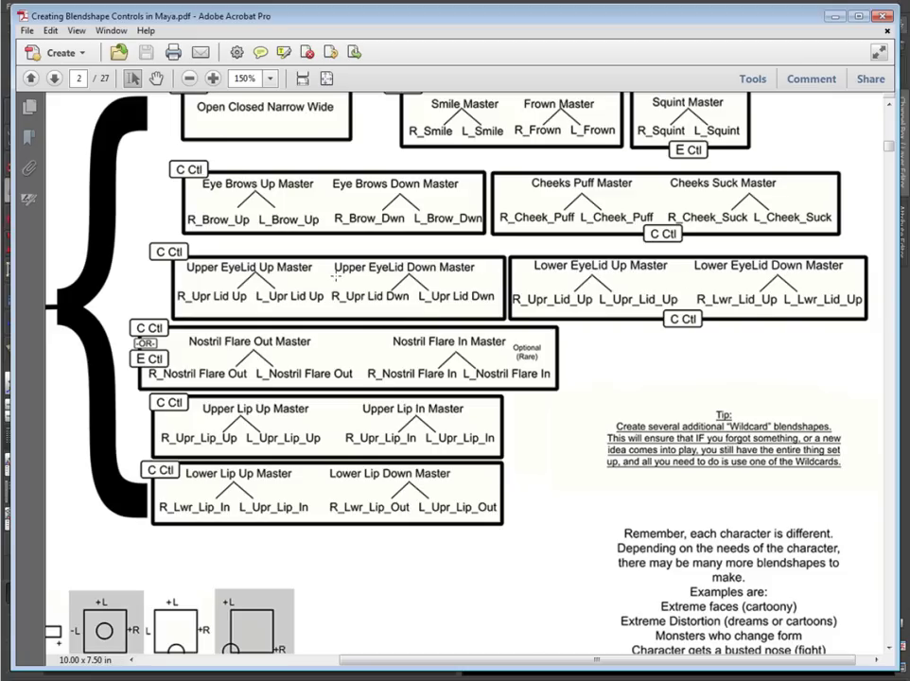
{"action": "left_click", "coordinate": [834, 16]}
- Duplicate all the eyebrow and cheek groups together and move the copies down along Y to form a new row
{"action": "middle_click_drag", "start_coordinate": [435, 403], "coordinate": [657, 396], "text": "alt"}
{"action": "right_click_drag", "start_coordinate": [657, 396], "coordinate": [420, 415], "text": "alt"}
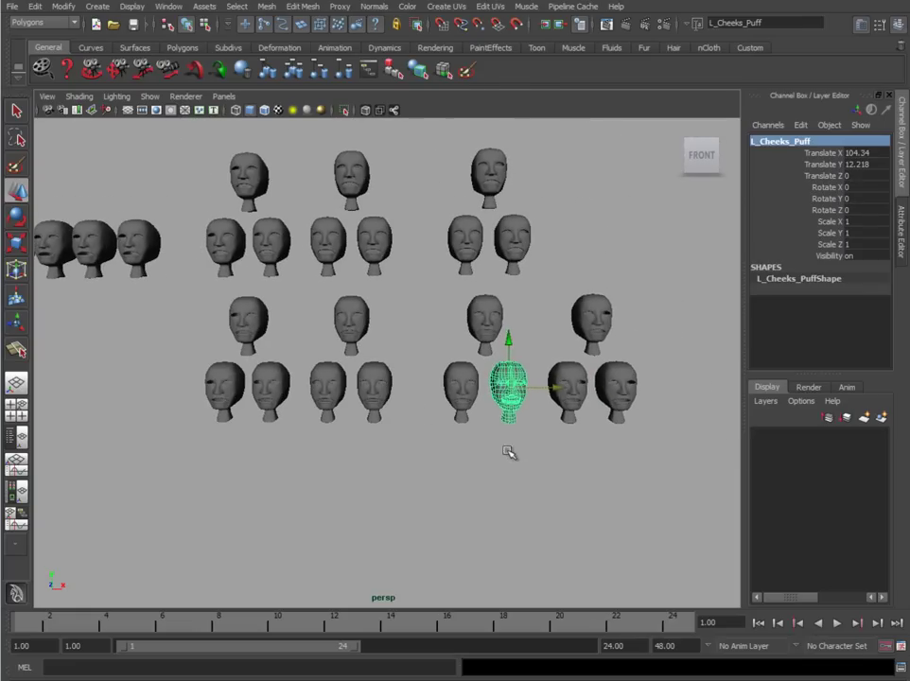
{"action": "left_click", "coordinate": [211, 319]}
{"action": "left_click_drag", "start_coordinate": [200, 321], "coordinate": [616, 426]}
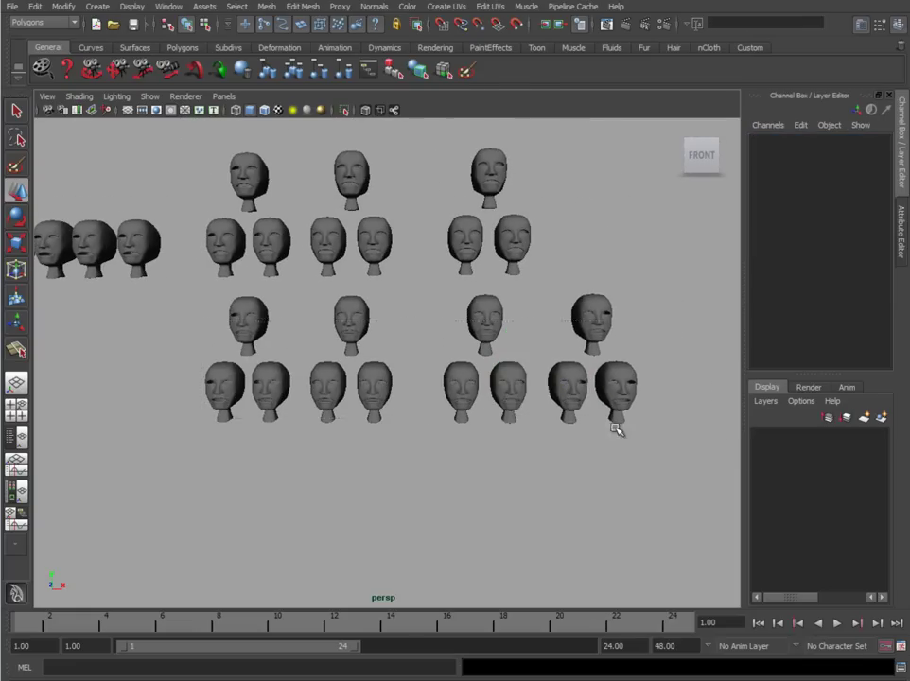
{"action": "right_click_drag", "start_coordinate": [615, 426], "coordinate": [473, 428], "text": "alt"}
{"action": "middle_click_drag", "start_coordinate": [473, 428], "coordinate": [473, 414], "text": "alt"}
{"action": "key", "text": "ctrl+d"}
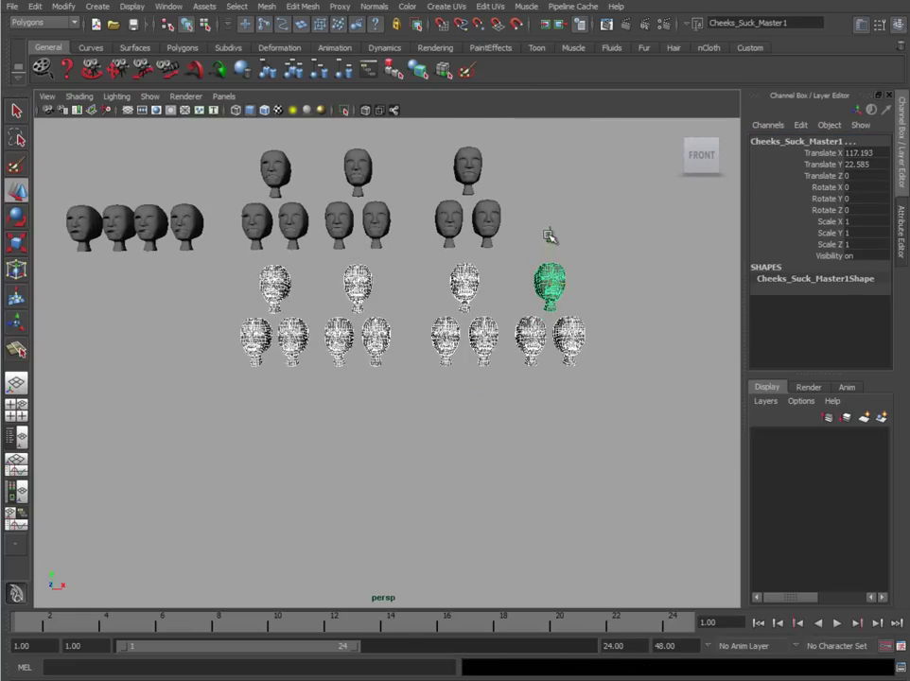
{"action": "left_click_drag", "start_coordinate": [549, 233], "coordinate": [546, 369]}
- Move the duplicated groups in the new bottom row closer together along X
{"action": "right_click_drag", "start_coordinate": [310, 417], "coordinate": [350, 417], "text": "alt"}
{"action": "middle_click_drag", "start_coordinate": [350, 417], "coordinate": [386, 362], "text": "alt"}
{"action": "left_click_drag", "start_coordinate": [437, 310], "coordinate": [625, 426]}
{"action": "left_click_drag", "start_coordinate": [633, 338], "coordinate": [608, 337]}
{"action": "left_click_drag", "start_coordinate": [634, 424], "coordinate": [533, 325]}
{"action": "left_click_drag", "start_coordinate": [616, 338], "coordinate": [599, 334]}
{"action": "left_click_drag", "start_coordinate": [601, 402], "coordinate": [317, 308]}
{"action": "left_click_drag", "start_coordinate": [597, 333], "coordinate": [588, 333]}
- Check the eyelid names in the PDF again and rename the bottom row's Eyebrows_Up_Master1 head to Upr_Lid_Up_Master
{"action": "left_click", "coordinate": [419, 328]}
{"action": "middle_click_drag", "start_coordinate": [312, 383], "coordinate": [369, 385], "text": "alt"}
{"action": "right_click_drag", "start_coordinate": [369, 386], "coordinate": [457, 389], "text": "alt"}
{"action": "left_click", "coordinate": [284, 325]}
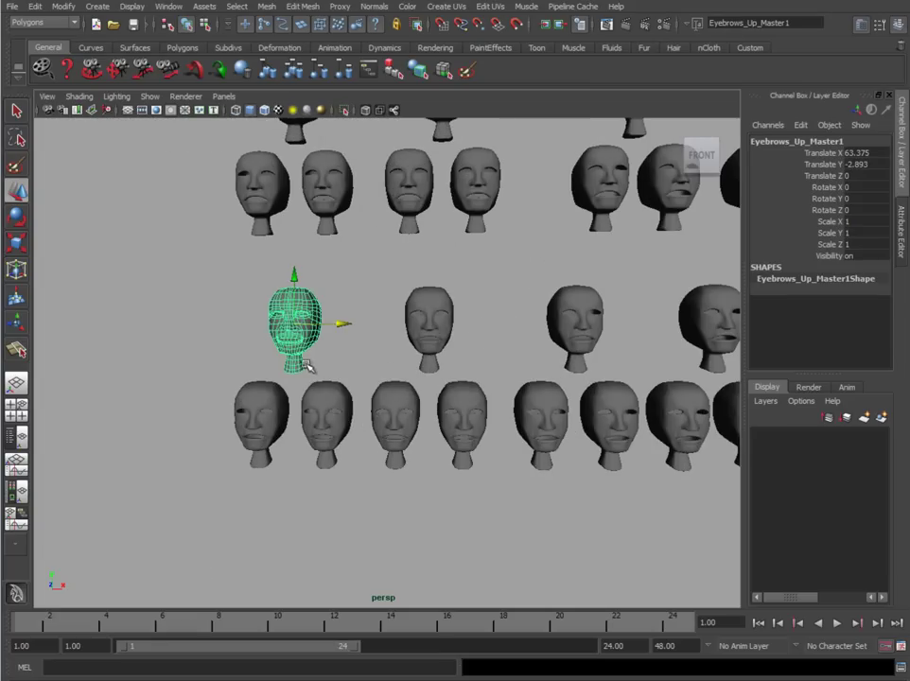
{"action": "key", "text": "alt+Tab"}
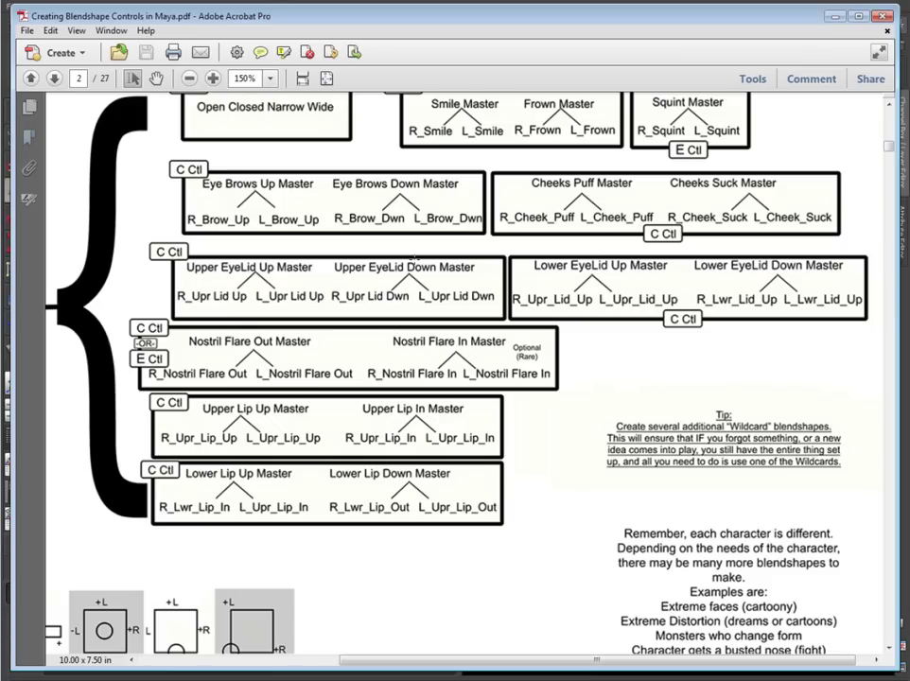
{"action": "left_click", "coordinate": [833, 16]}
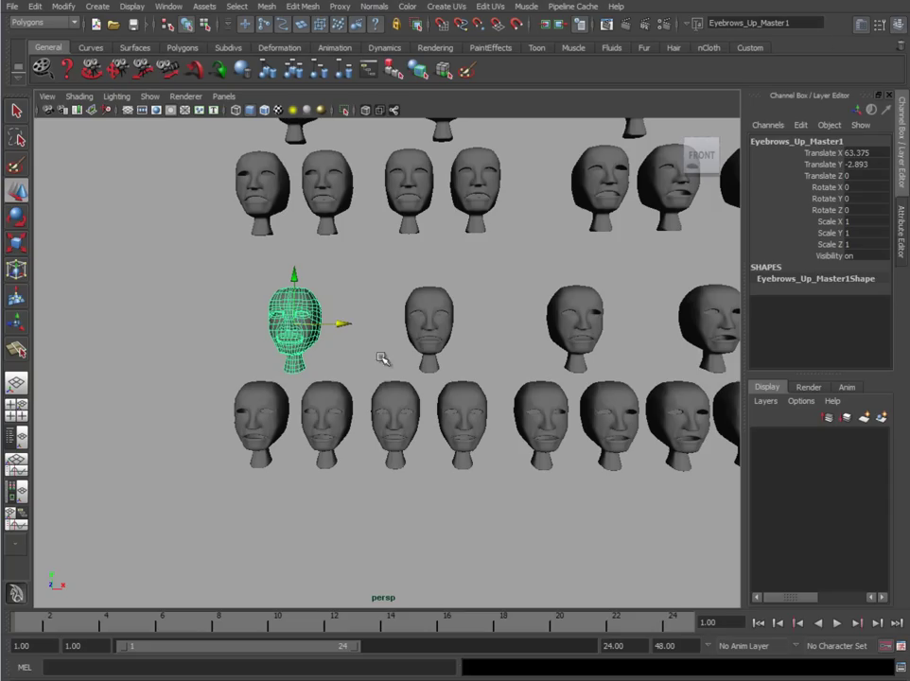
{"action": "double_click", "coordinate": [768, 140]}
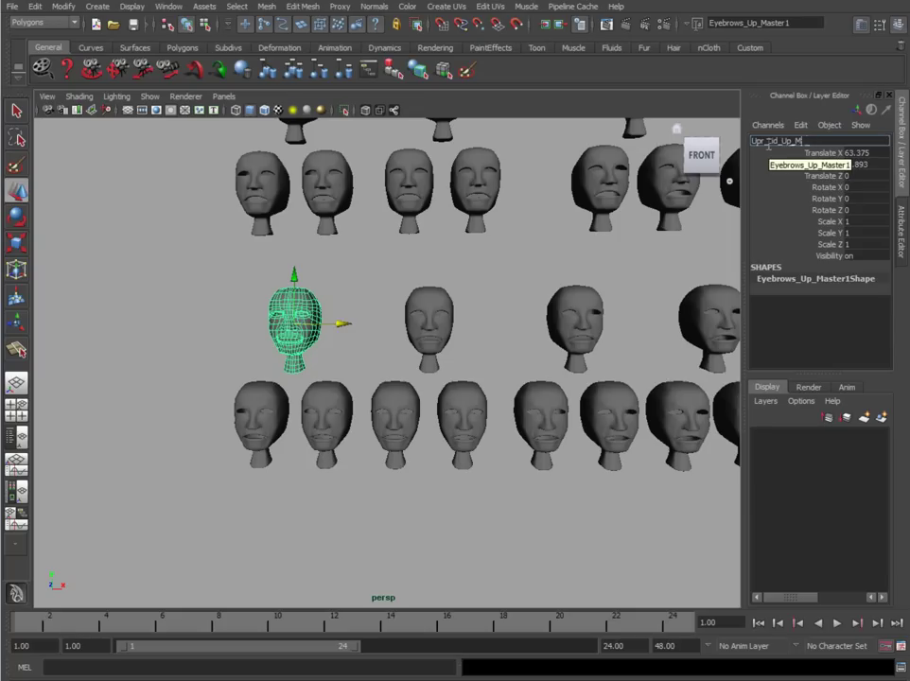
{"action": "key", "text": "Return"}
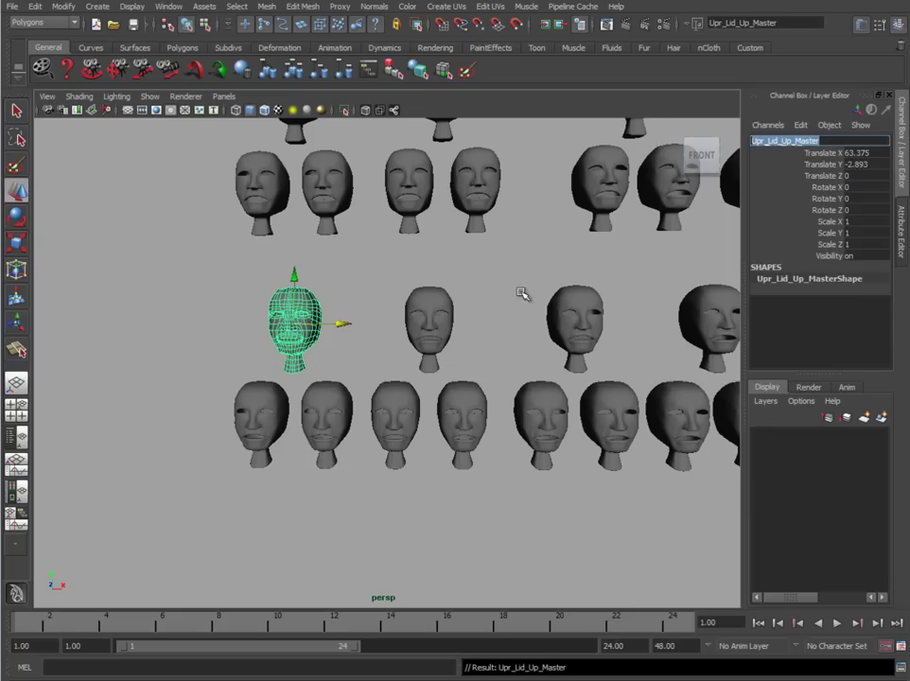
- Rename the bottom row's Eyebrows_Dwn_Master1 head to Upr_Lid_Dwn_Master
{"action": "left_click", "coordinate": [426, 309]}
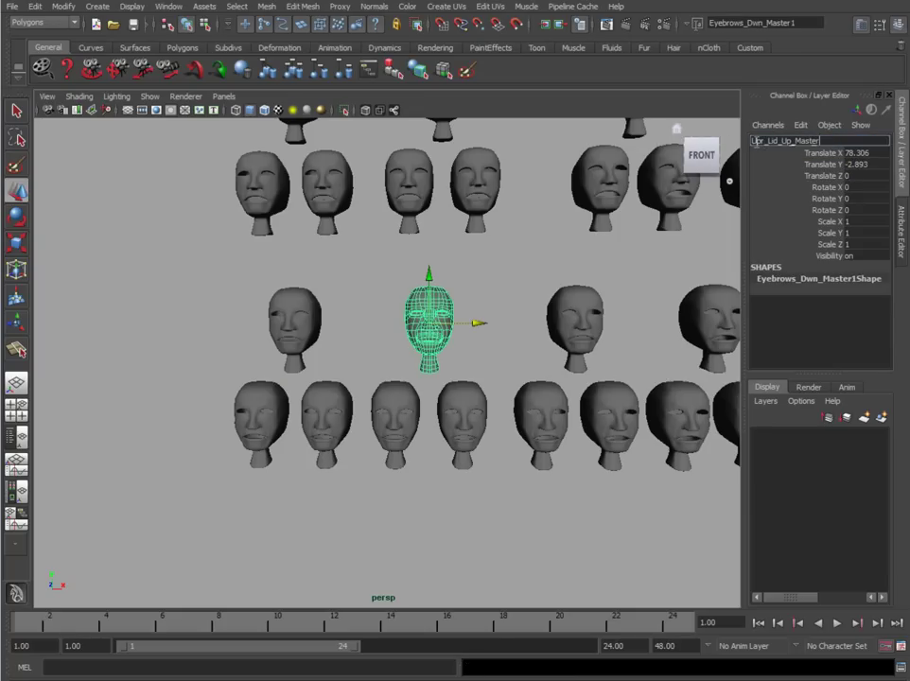
{"action": "type", "text": "Dwn"}
{"action": "key", "text": "Return"}
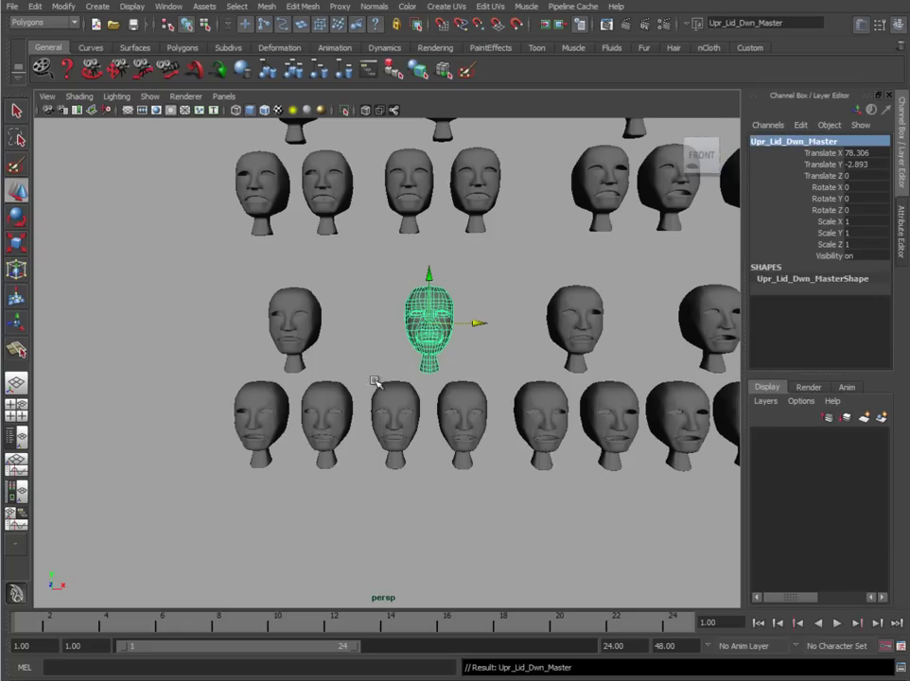
- Copy Upr_Lid_Up from the Master head's name and rename the duplicated R_Eyebrows_Up1 head to R_Upr_Lid_Up
{"action": "left_click", "coordinate": [293, 317]}
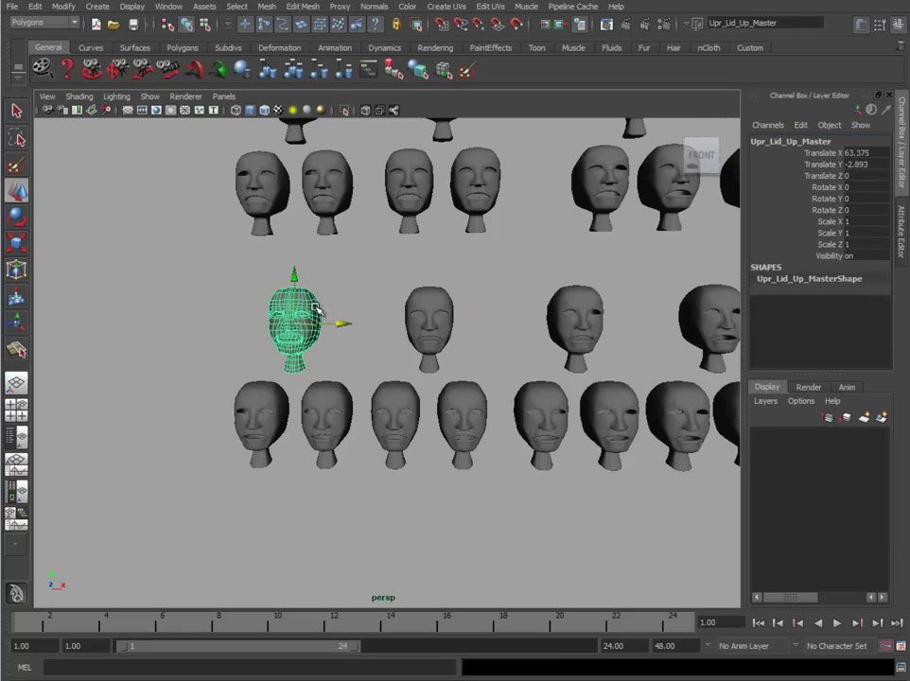
{"action": "double_click", "coordinate": [768, 141]}
{"action": "left_click_drag", "start_coordinate": [792, 141], "coordinate": [757, 141]}
{"action": "key", "text": "ctrl+c"}
{"action": "left_click", "coordinate": [260, 412]}
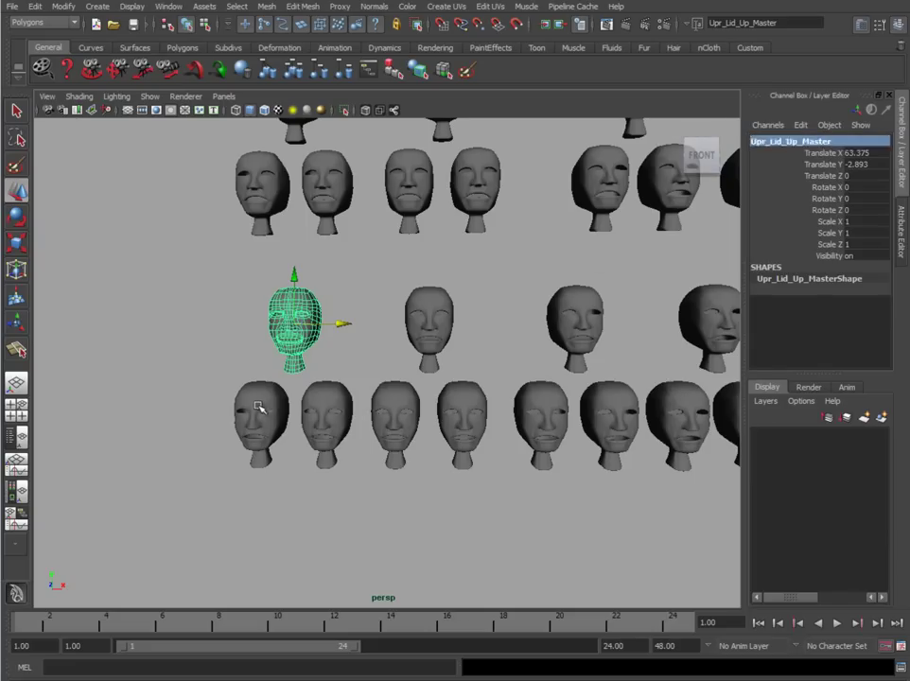
{"action": "left_click", "coordinate": [764, 143]}
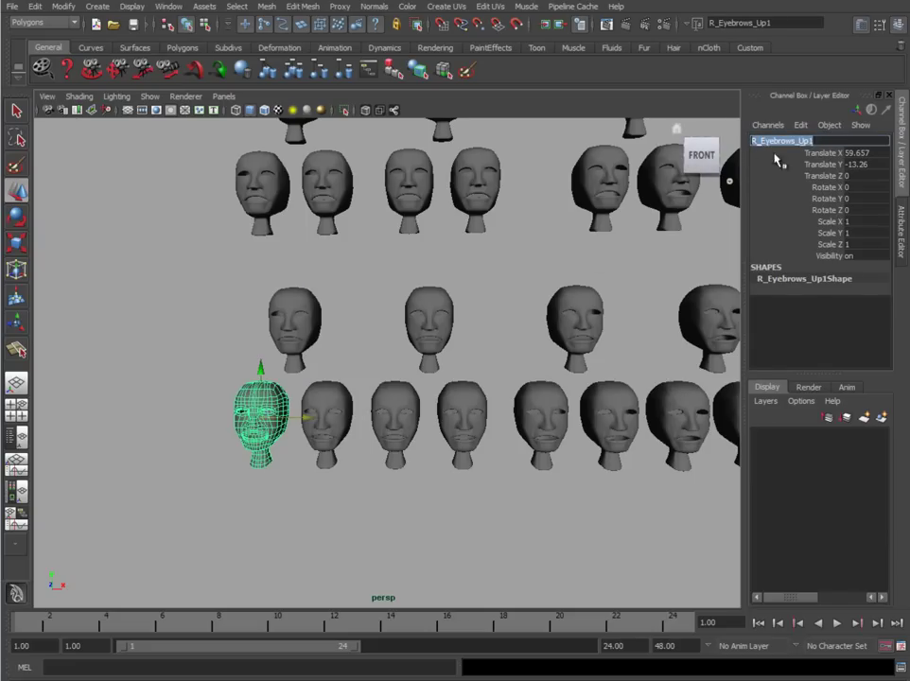
{"action": "left_click", "coordinate": [762, 141]}
{"action": "left_click_drag", "start_coordinate": [760, 141], "coordinate": [813, 141]}
{"action": "key", "text": "ctrl+v"}
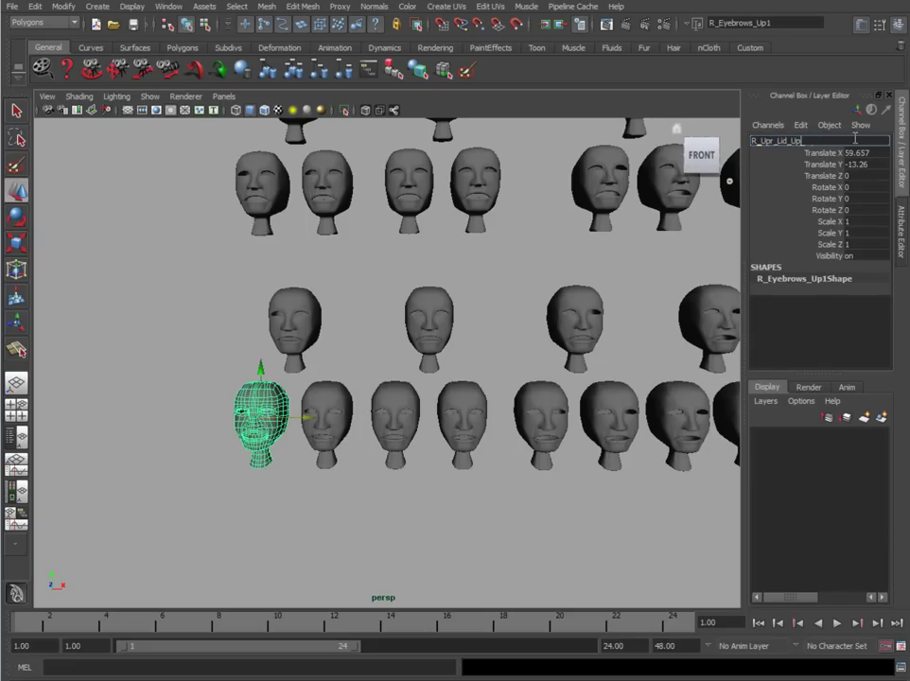
{"action": "key", "text": "Return"}
- Rename the head beside R_Upr_Lid_Up to L_Upr_Lid_Up using the copied name
{"action": "left_click", "coordinate": [326, 411]}
{"action": "left_click", "coordinate": [851, 140]}
{"action": "key", "text": "ctrl+v"}
{"action": "key", "text": "Return"}
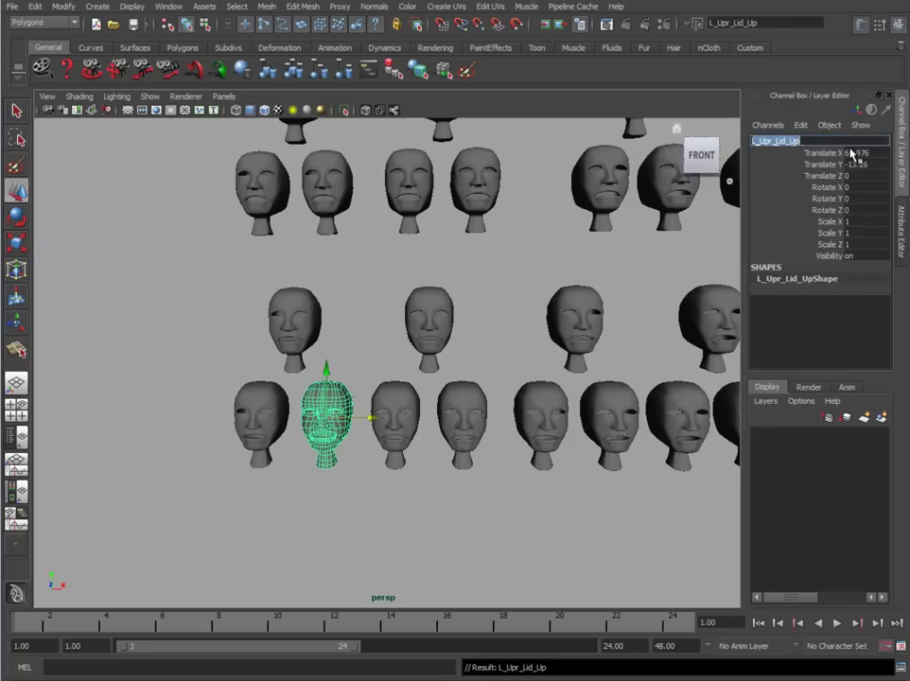
{"action": "left_click", "coordinate": [430, 315]}
{"action": "left_click", "coordinate": [781, 142]}
{"action": "left_click_drag", "start_coordinate": [797, 140], "coordinate": [726, 142]}
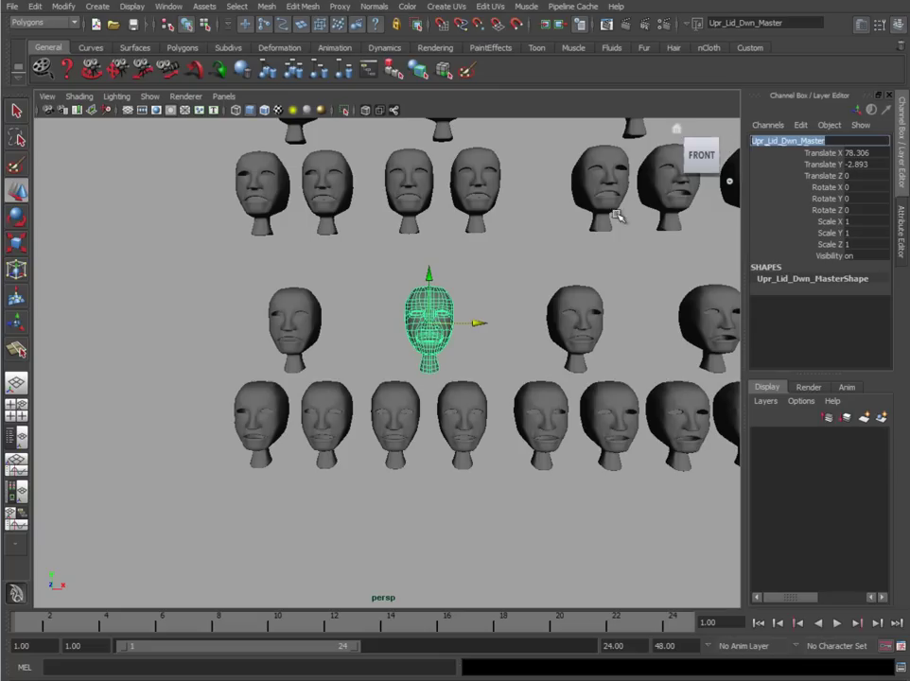
{"action": "left_click", "coordinate": [395, 416]}
{"action": "left_click", "coordinate": [762, 141]}
{"action": "left_click_drag", "start_coordinate": [762, 141], "coordinate": [863, 159]}
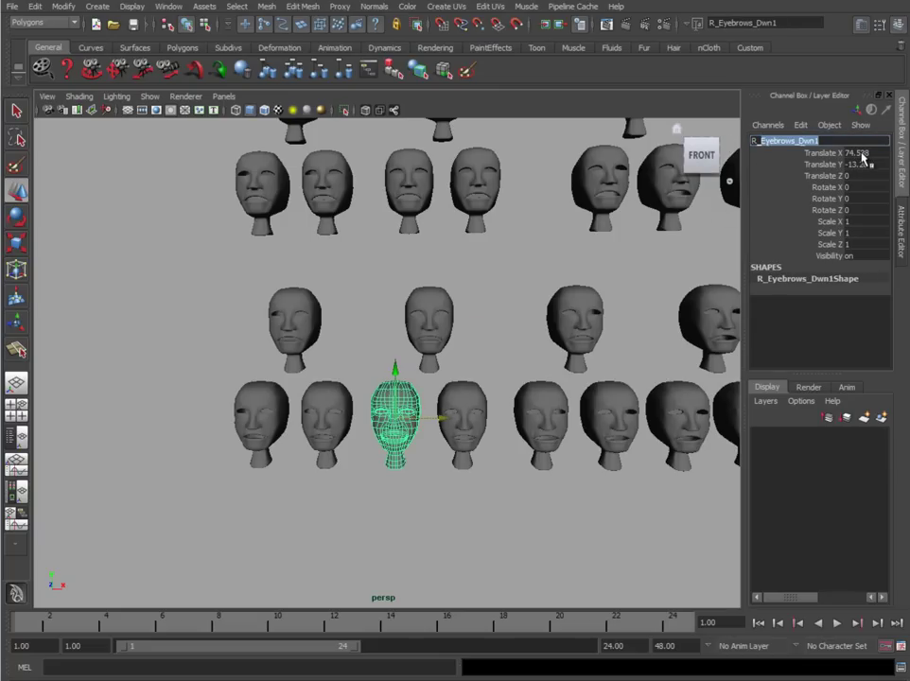
- Copy Upr_Lid_Dwn from the Master head's name and rename the duplicated R_Eyebrows_Dwn1 head to R_Upr_Lid_Dwn
{"action": "left_click", "coordinate": [430, 319]}
{"action": "left_click_drag", "start_coordinate": [797, 140], "coordinate": [691, 147]}
{"action": "key", "text": "ctrl+c"}
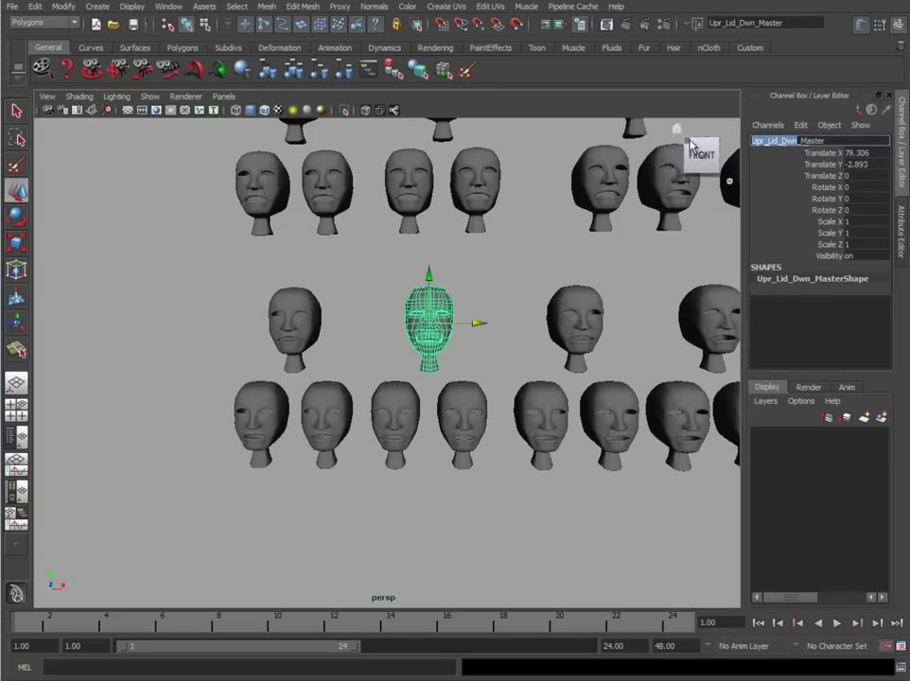
{"action": "left_click", "coordinate": [409, 398]}
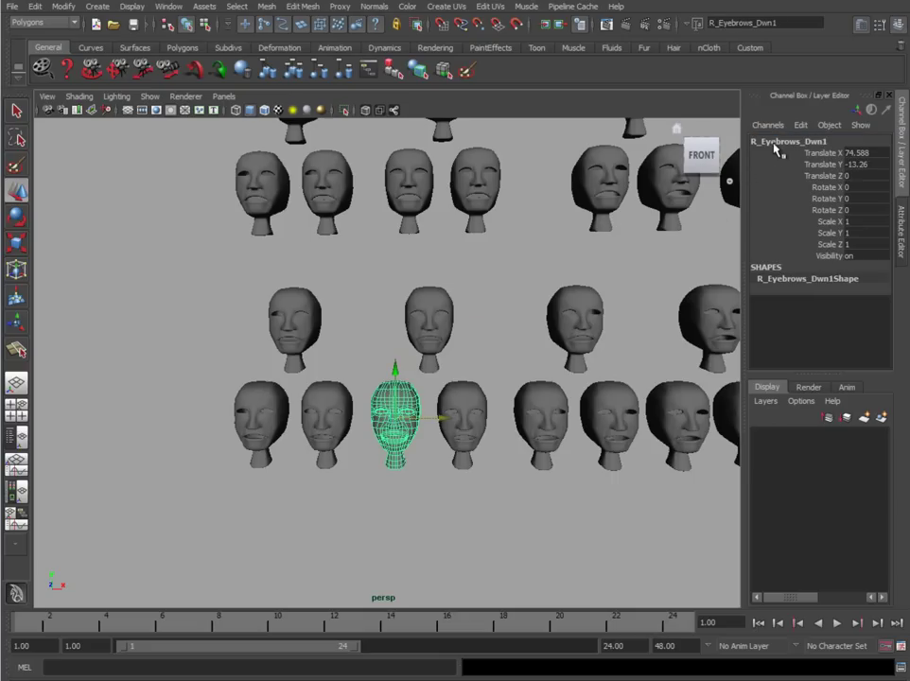
{"action": "left_click_drag", "start_coordinate": [772, 147], "coordinate": [877, 142]}
{"action": "key", "text": "ctrl+v"}
{"action": "key", "text": "Return"}
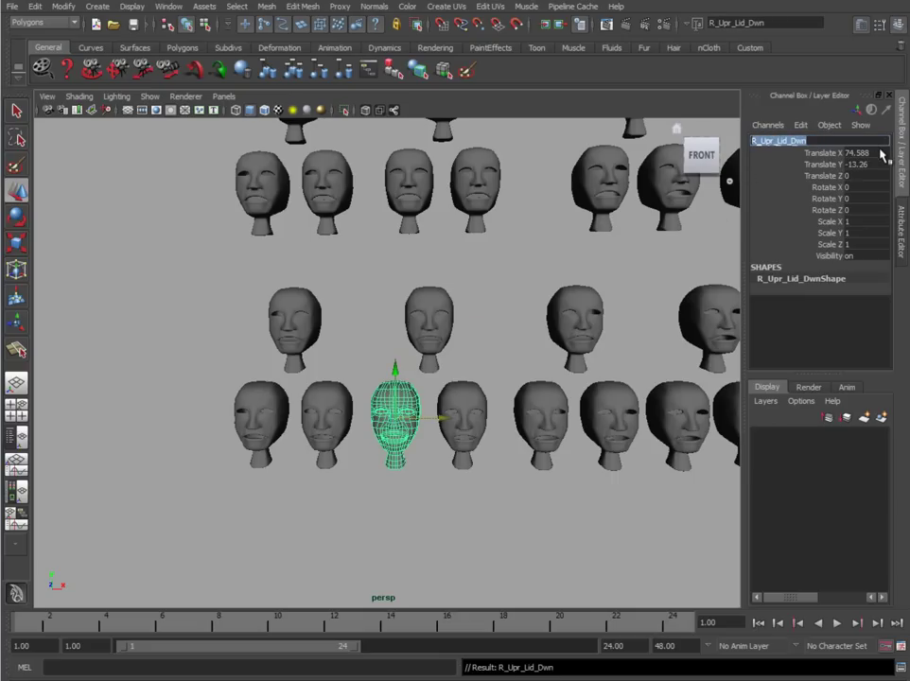
- Rename the duplicated L_Eyebrows_Dwn1 head to L_Upr_Lid_Dwn using the copied name
{"action": "left_click", "coordinate": [463, 407]}
{"action": "left_click", "coordinate": [813, 141]}
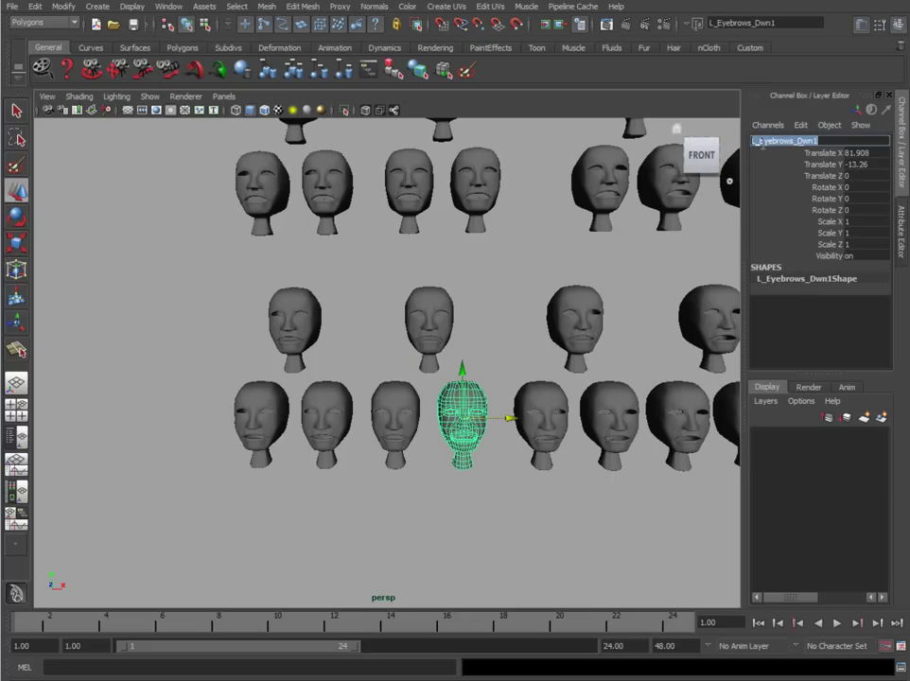
{"action": "key", "text": "ctrl+v"}
{"action": "key", "text": "Return"}
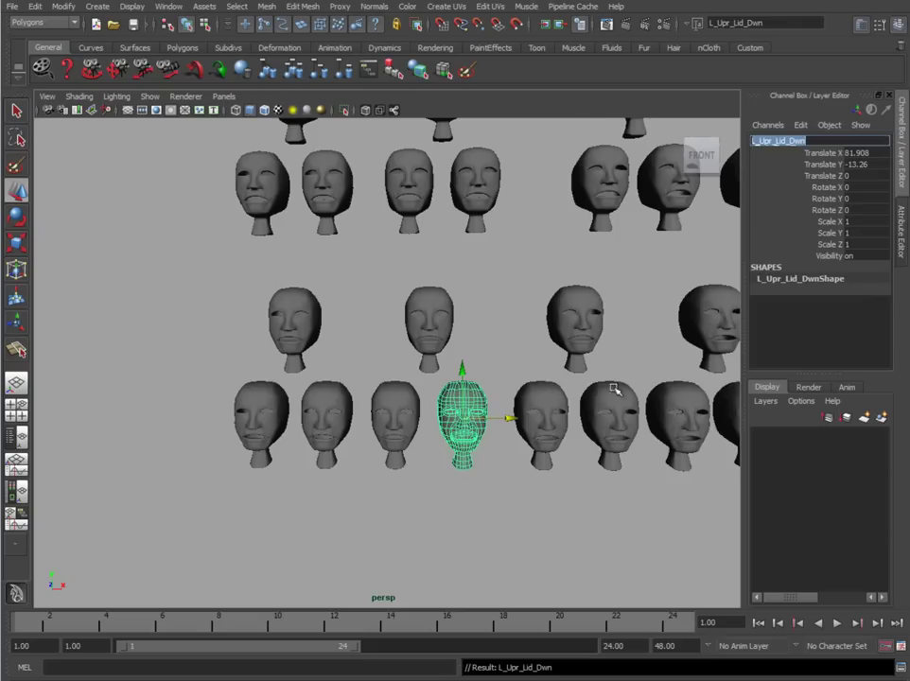
- Rename the duplicated Cheeks_Puff_Master1 head to Lwr_Lid_Up_Master, adapting the name of the Upr_Lid_Up_Master head
{"action": "middle_click_drag", "start_coordinate": [615, 386], "coordinate": [484, 377], "text": "alt"}
{"action": "left_click", "coordinate": [156, 326]}
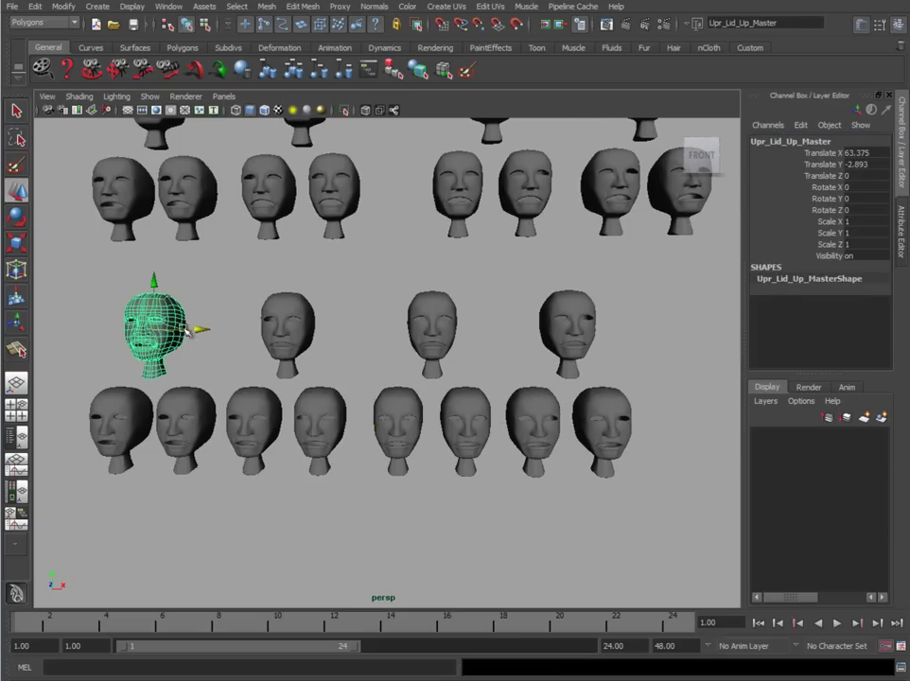
{"action": "left_click", "coordinate": [435, 307]}
{"action": "double_click", "coordinate": [767, 140]}
{"action": "type", "text": "Upr_Lid_Up_Master"}
{"action": "left_click_drag", "start_coordinate": [764, 140], "coordinate": [728, 142]}
{"action": "type", "text": "Lwr"}
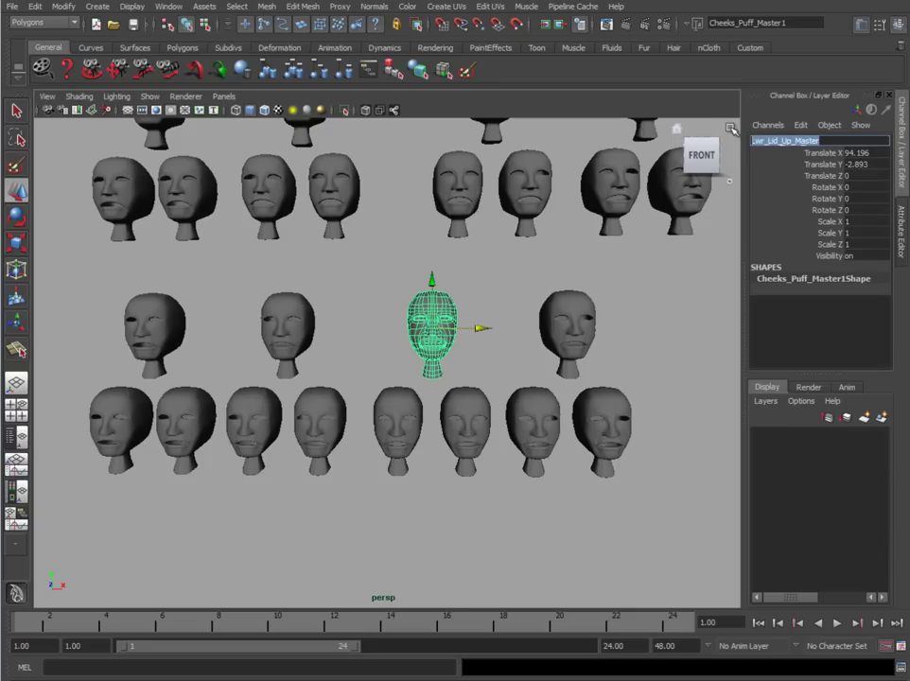
- Rename the duplicated Cheeks_Suck_Master1 head to Lwr_Lid_Dwn_Master
{"action": "left_click", "coordinate": [568, 304]}
{"action": "left_click", "coordinate": [777, 141]}
{"action": "type", "text": "Lwr_Lid_Up_Master"}
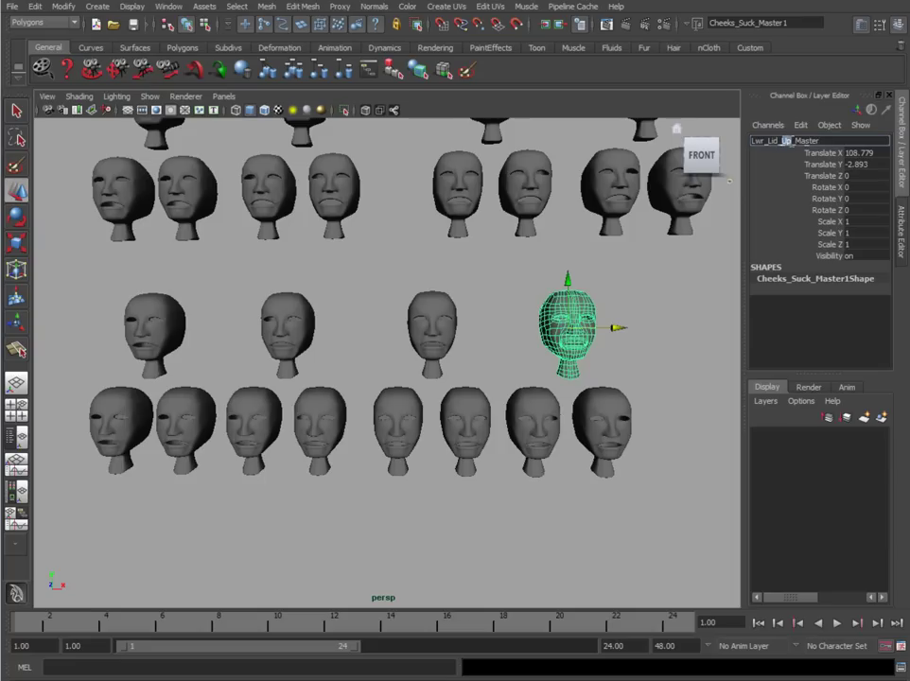
{"action": "key", "text": "Return"}
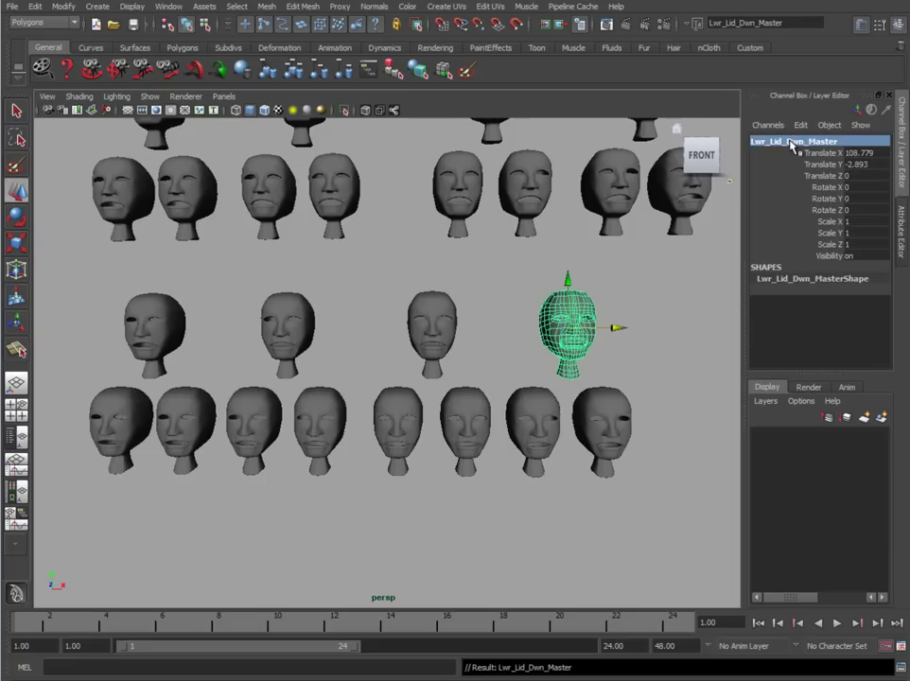
- Copy Lwr_Lid_Up from the Master head's name and rename the duplicated R_Cheeks_Puff1 head to R_Lwr_Lid_Up
{"action": "left_click", "coordinate": [452, 324]}
{"action": "left_click", "coordinate": [790, 141]}
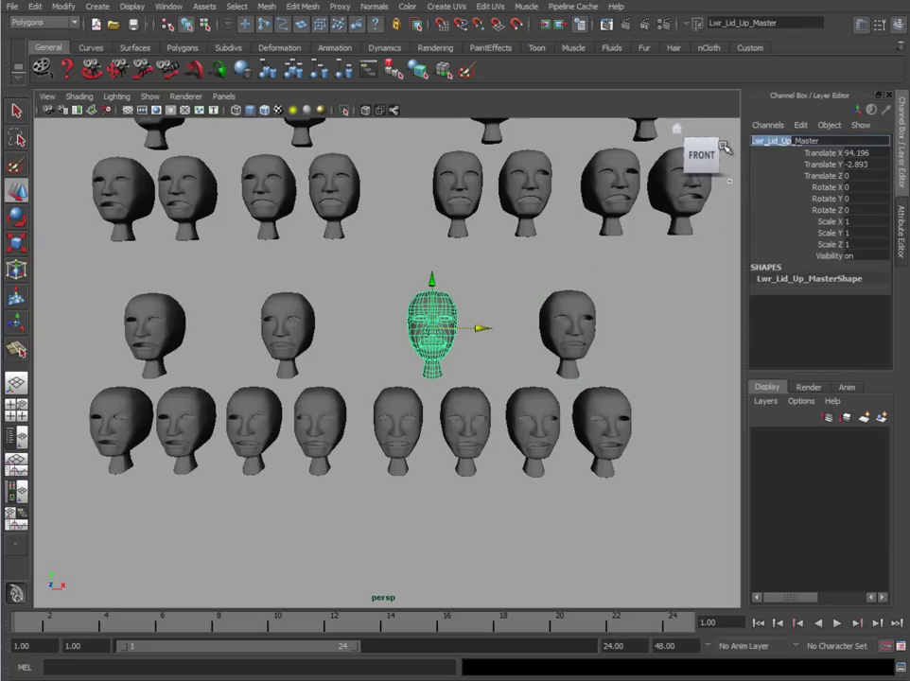
{"action": "left_click", "coordinate": [387, 413]}
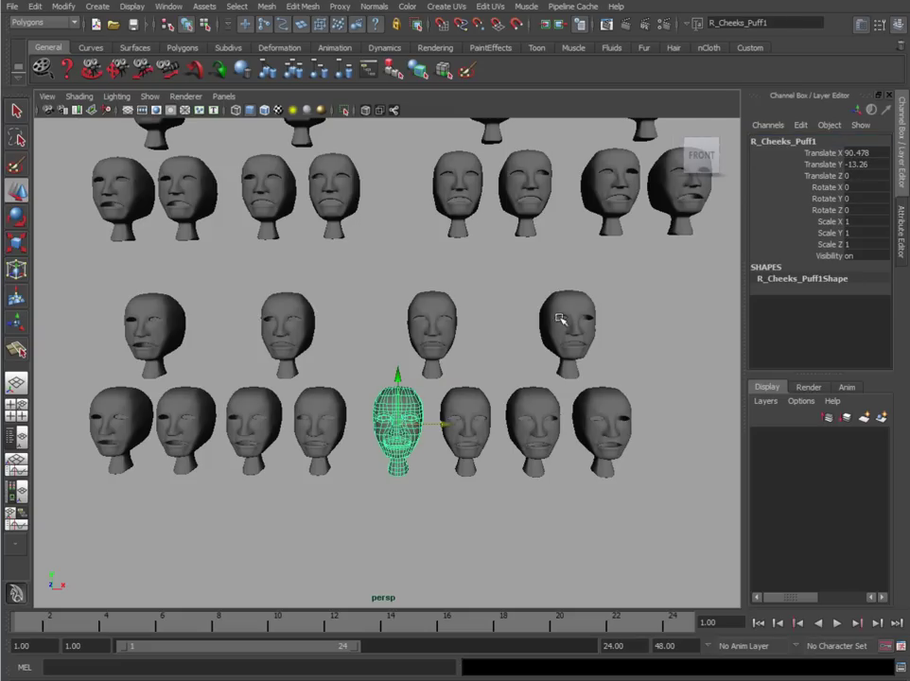
{"action": "left_click", "coordinate": [777, 141]}
{"action": "type", "text": "R_Lwr_Lid_Up"}
{"action": "key", "text": "Return"}
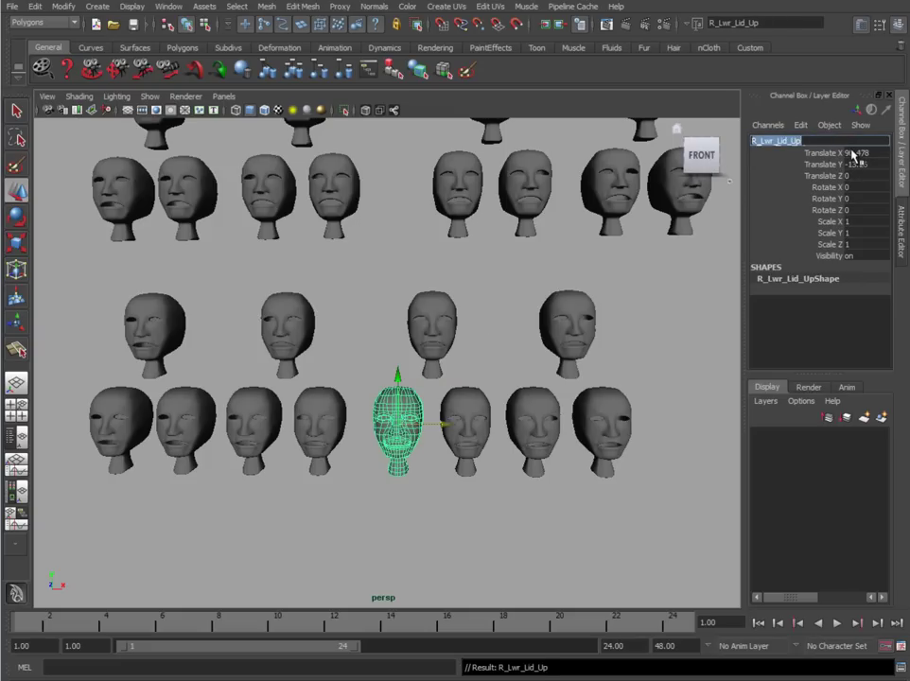
- Rename the duplicated L_Cheeks_Puff1 head to L_Lwr_Lid_Up using the copied name
{"action": "left_click", "coordinate": [452, 416]}
{"action": "left_click", "coordinate": [757, 142]}
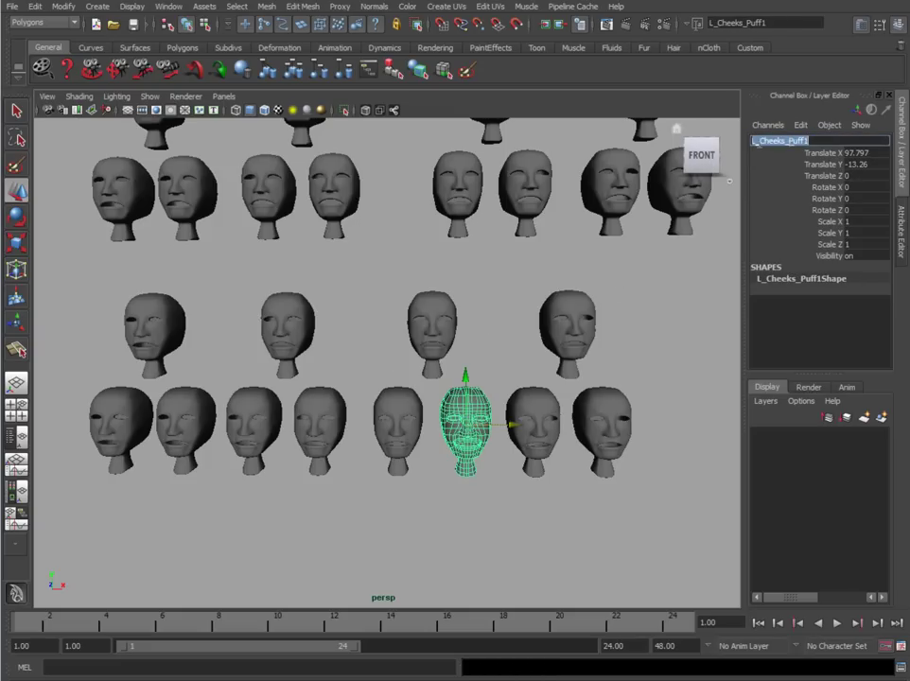
{"action": "type", "text": "L_Lwr_Lid_Up"}
{"action": "key", "text": "Return"}
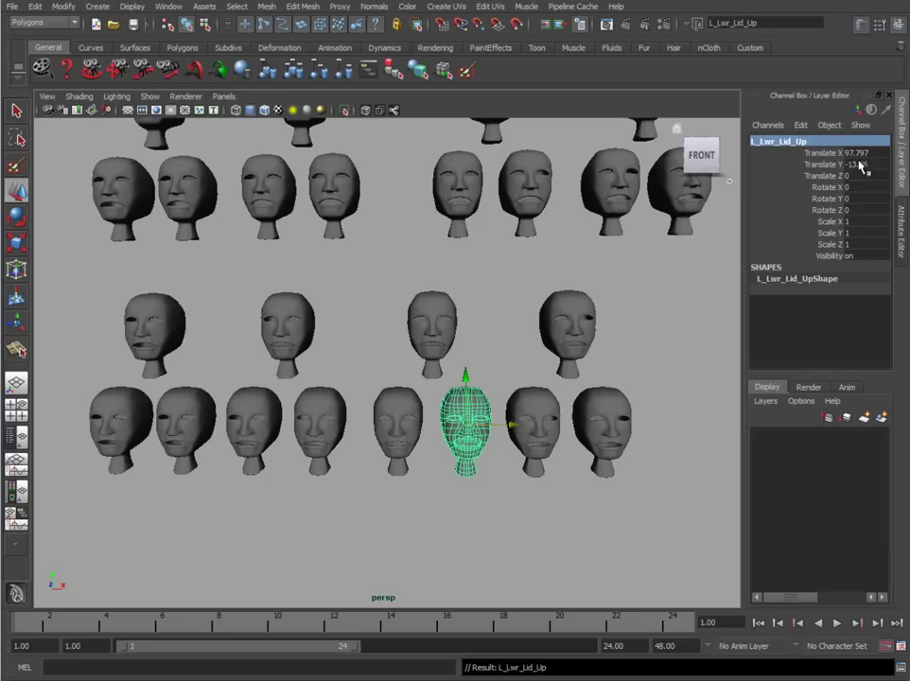
- Copy Lwr_Lid_Dwn from the Master head's name and rename the duplicated R_Cheeks_Suck1 head to R_Lwr_Lid_Dwn
{"action": "left_click", "coordinate": [567, 326]}
{"action": "left_click", "coordinate": [768, 141]}
{"action": "left_click", "coordinate": [790, 140]}
{"action": "left_click_drag", "start_coordinate": [795, 140], "coordinate": [745, 151]}
{"action": "key", "text": "ctrl+c"}
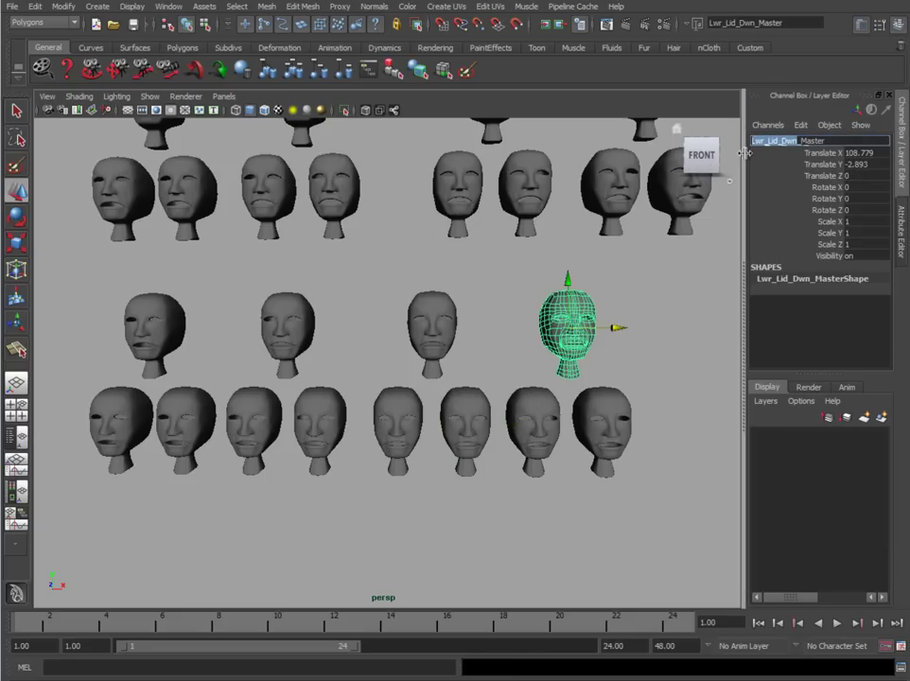
{"action": "left_click", "coordinate": [532, 425]}
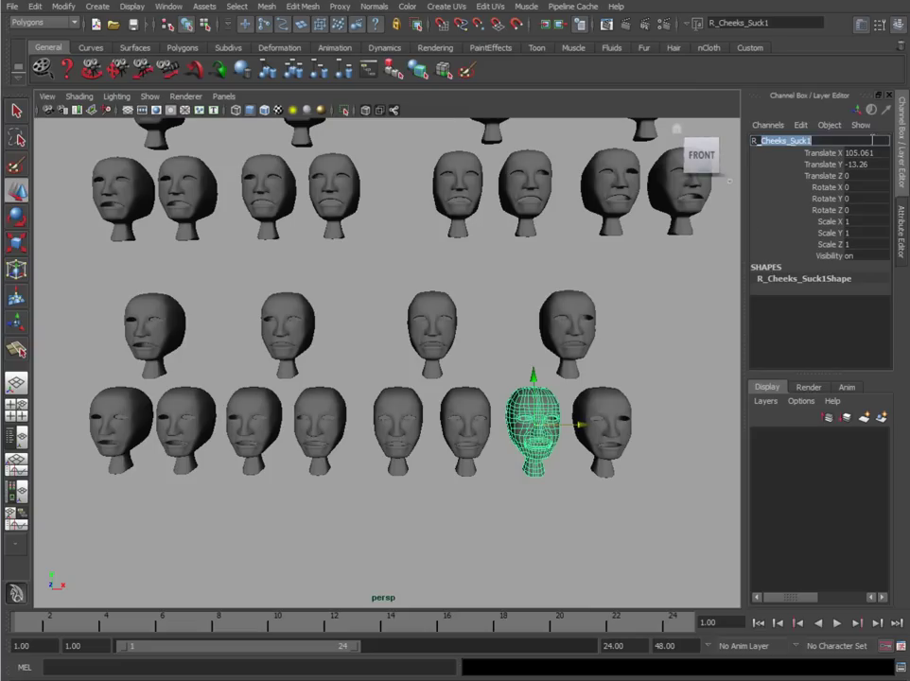
{"action": "key", "text": "ctrl+v"}
{"action": "key", "text": "Return"}
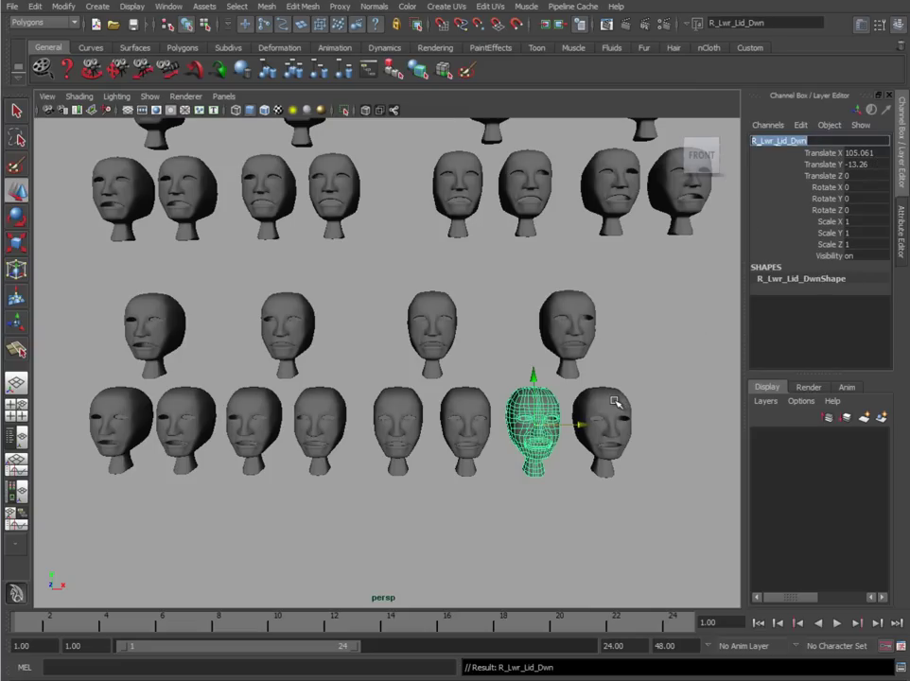
- Rename the duplicated L_Cheeks_Suck1 head to L_Lwr_Lid_Dwn using the copied name
{"action": "left_click", "coordinate": [582, 330]}
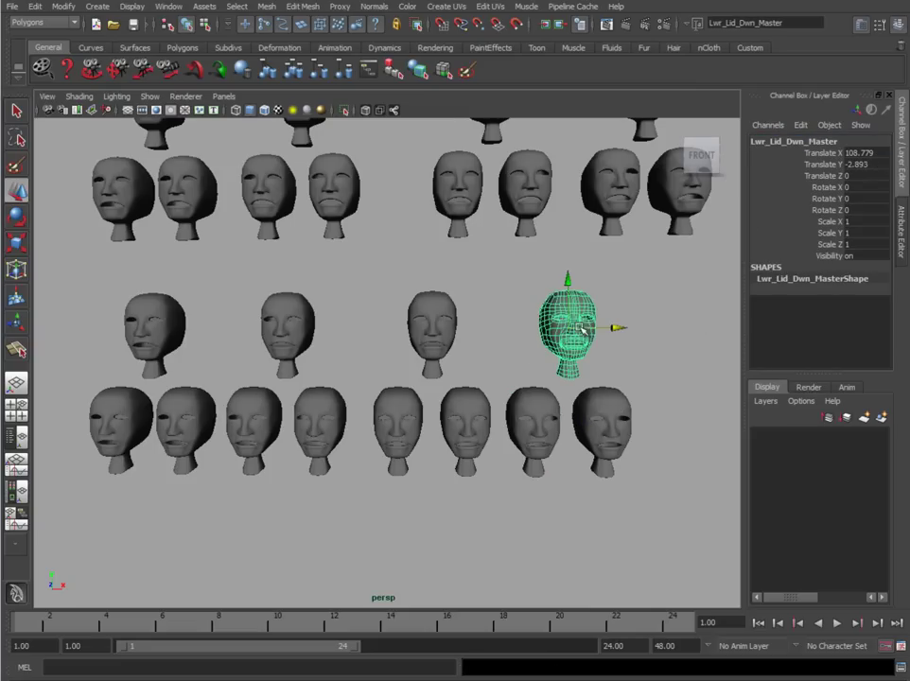
{"action": "left_click", "coordinate": [536, 395]}
{"action": "left_click", "coordinate": [601, 416]}
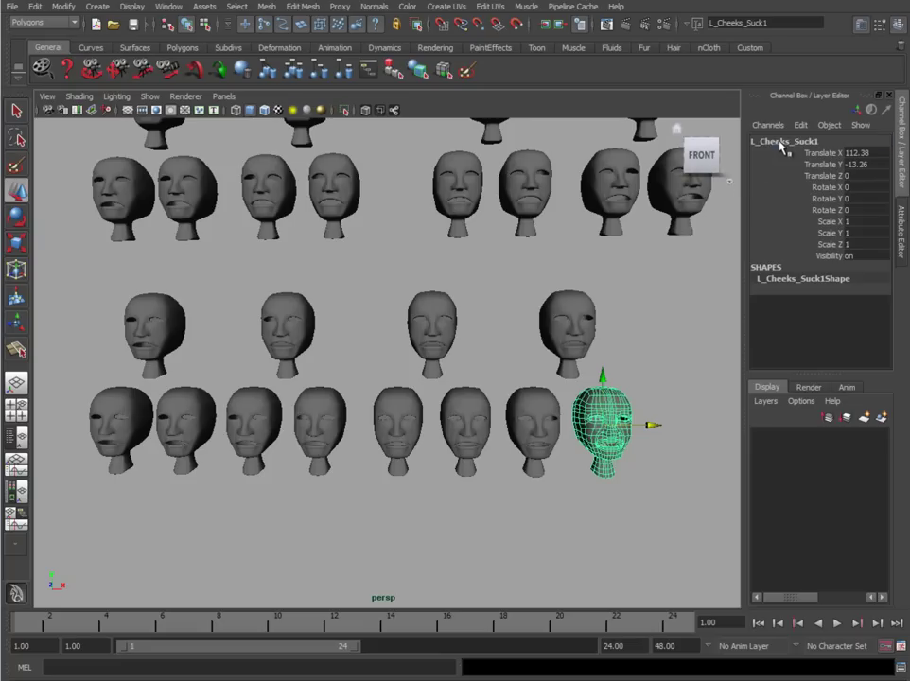
{"action": "double_click", "coordinate": [763, 141]}
{"action": "left_click_drag", "start_coordinate": [762, 141], "coordinate": [842, 178]}
{"action": "key", "text": "ctrl+v"}
{"action": "key", "text": "Return"}
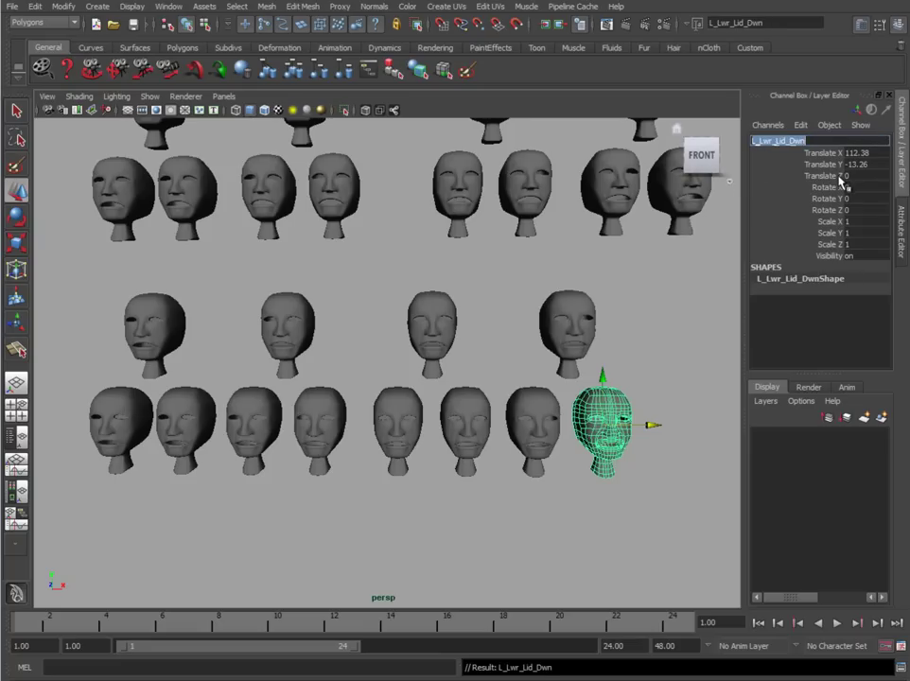
- Compare the eyelid entries in the PDF list with the names of the four eyelid Master heads
{"action": "left_click", "coordinate": [647, 327]}
{"action": "right_click_drag", "start_coordinate": [639, 436], "coordinate": [398, 460], "text": "alt"}
{"action": "middle_click_drag", "start_coordinate": [398, 459], "coordinate": [418, 458], "text": "alt"}
{"action": "key", "text": "alt+Tab"}
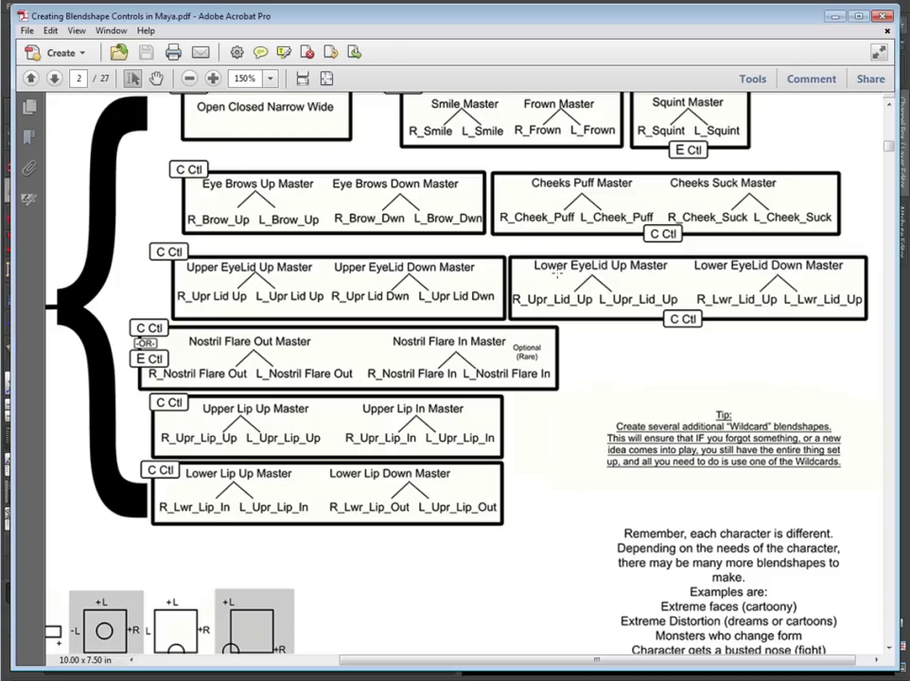
{"action": "left_click", "coordinate": [834, 16]}
{"action": "left_click", "coordinate": [436, 344]}
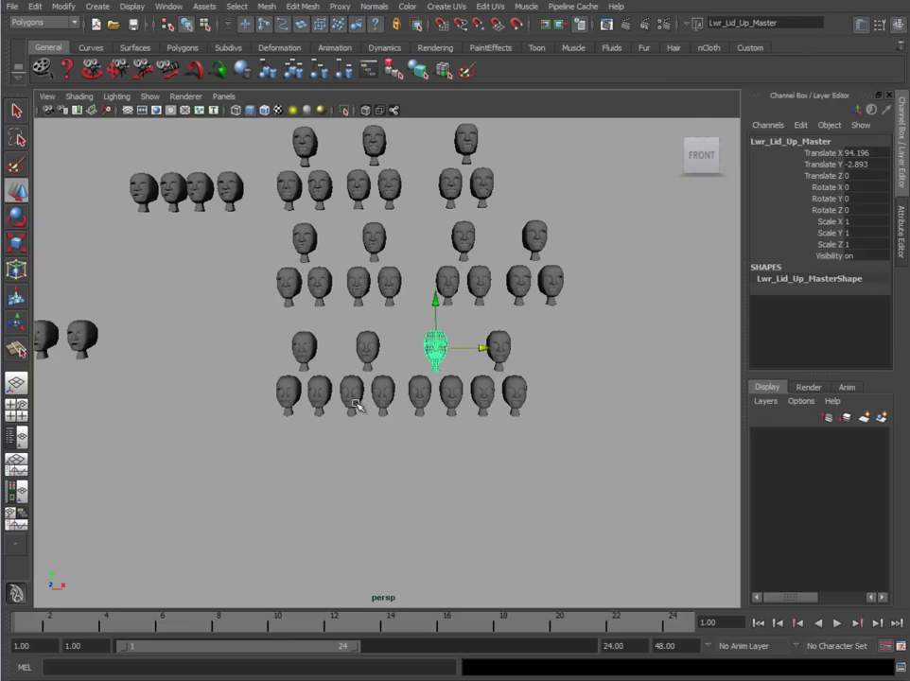
{"action": "right_click_drag", "start_coordinate": [357, 405], "coordinate": [692, 209], "text": "alt"}
{"action": "left_click", "coordinate": [570, 336]}
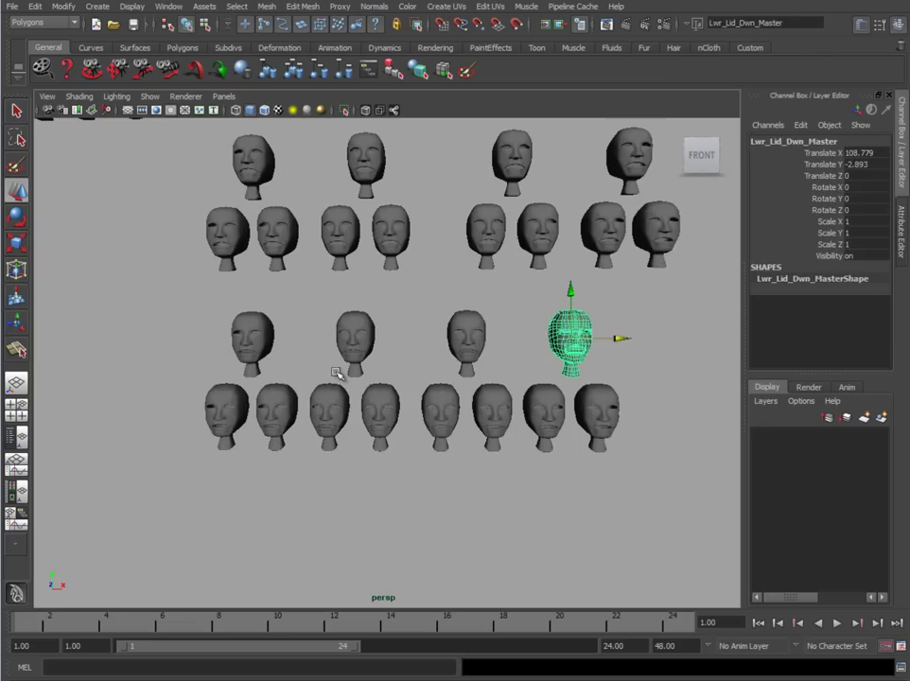
{"action": "left_click", "coordinate": [252, 338]}
{"action": "left_click", "coordinate": [355, 337]}
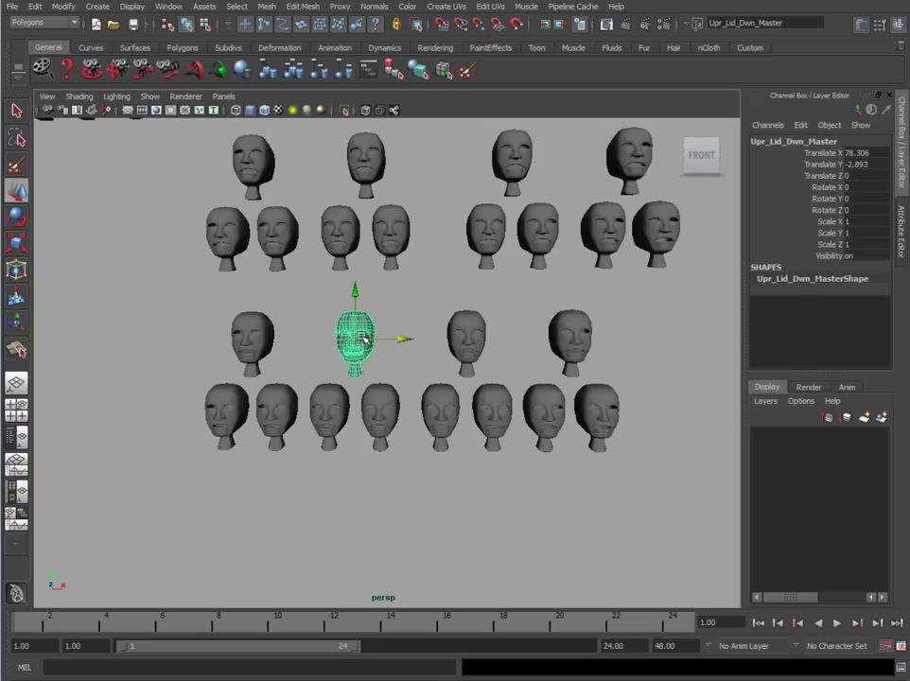
- Check the names of the eight R and L eyelid heads one by one and recheck the four Master heads
{"action": "left_click", "coordinate": [213, 407]}
{"action": "left_click", "coordinate": [276, 408]}
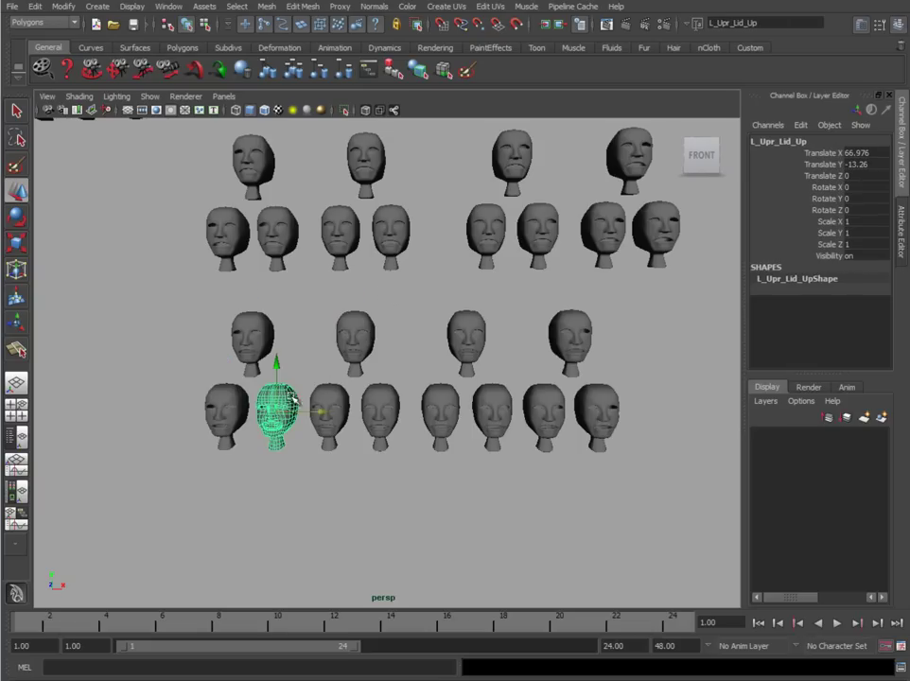
{"action": "left_click", "coordinate": [327, 404]}
{"action": "left_click", "coordinate": [379, 397]}
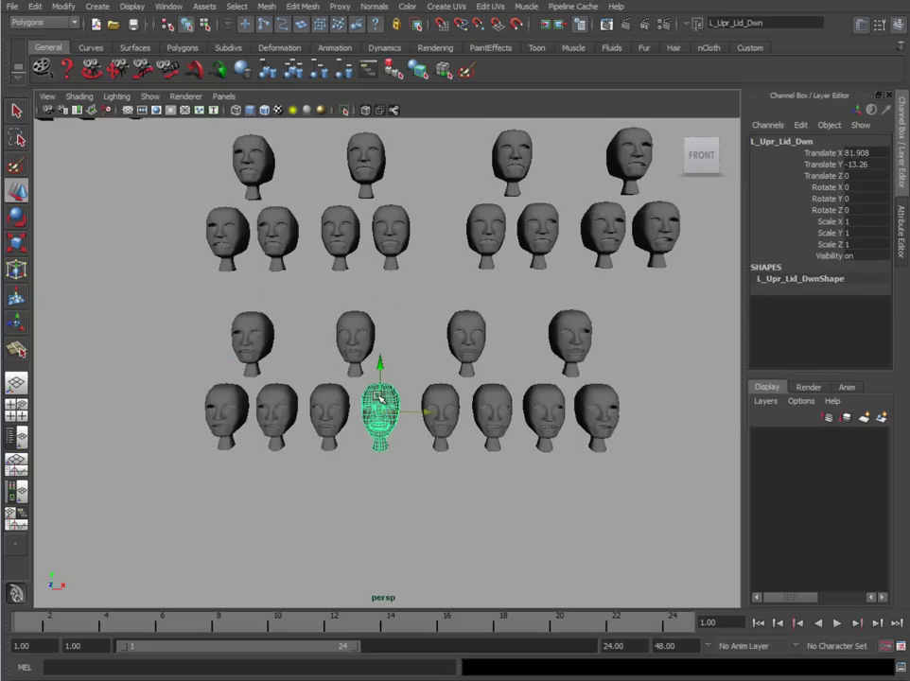
{"action": "left_click", "coordinate": [437, 397]}
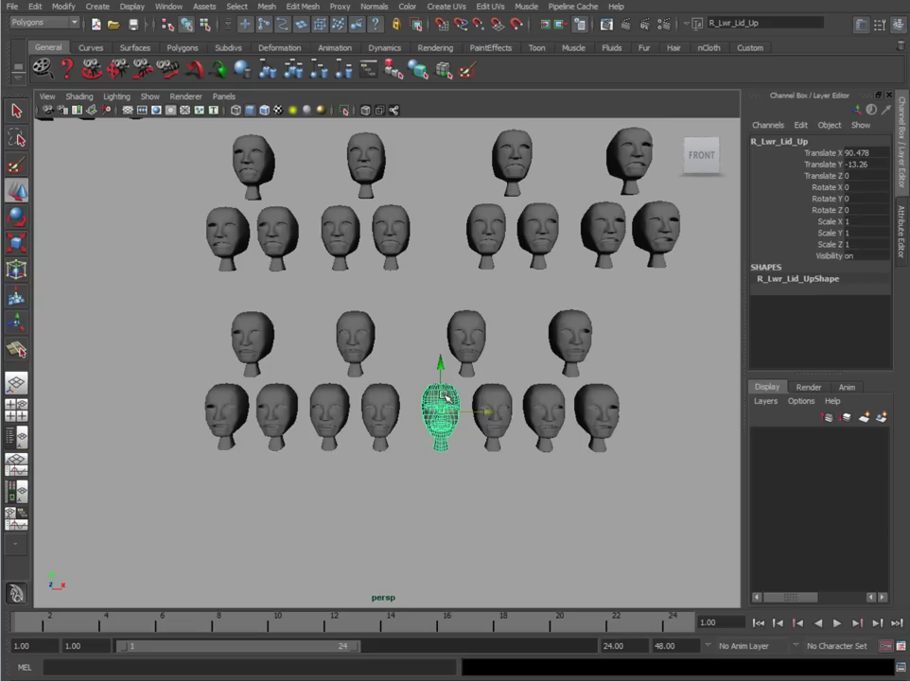
{"action": "left_click", "coordinate": [499, 395]}
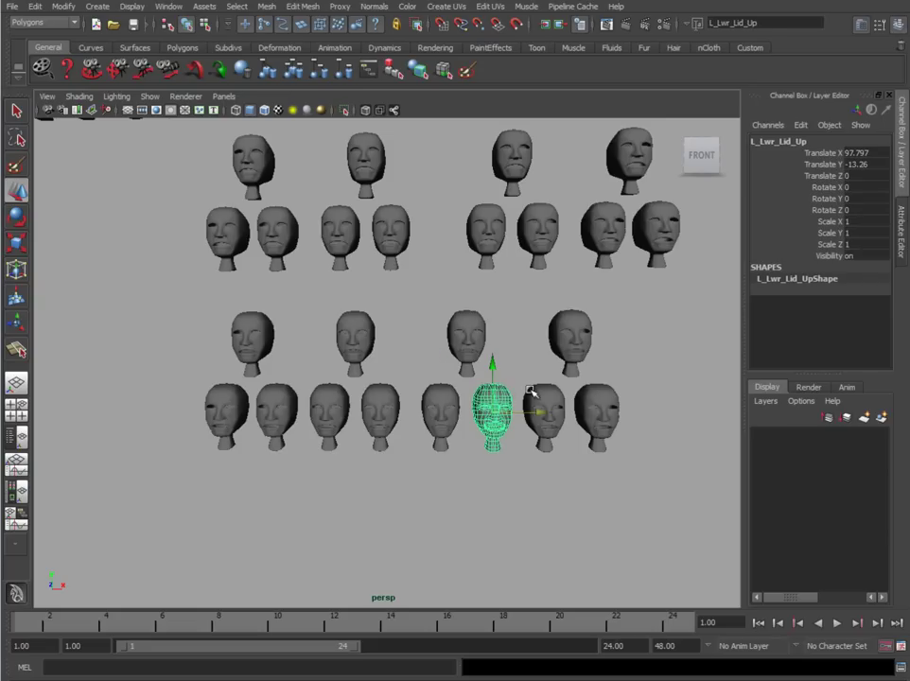
{"action": "left_click", "coordinate": [537, 392]}
{"action": "left_click", "coordinate": [598, 391]}
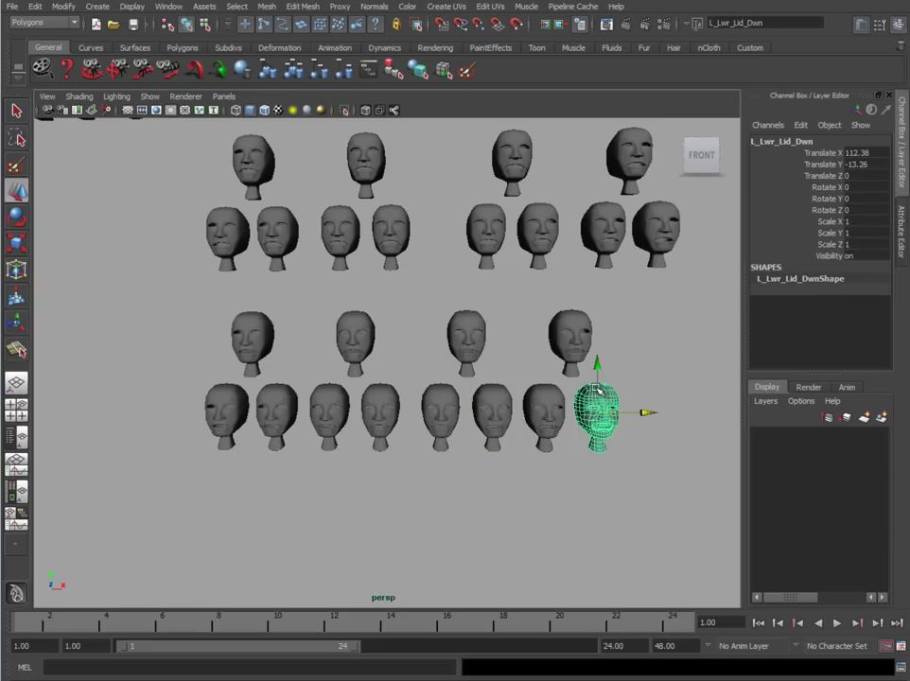
{"action": "left_click", "coordinate": [467, 344]}
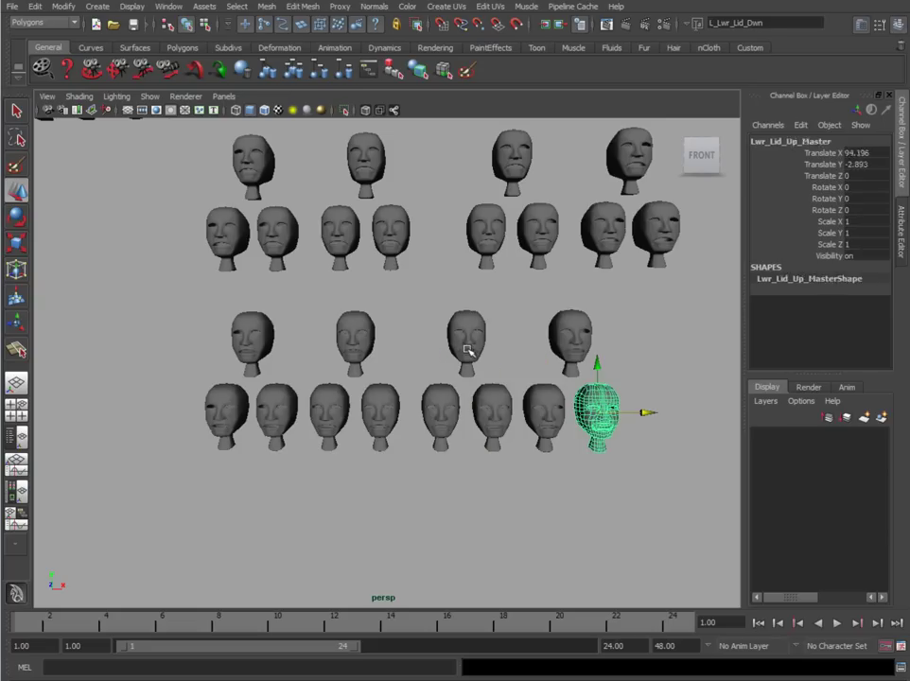
{"action": "left_click", "coordinate": [573, 324]}
{"action": "left_click", "coordinate": [249, 335]}
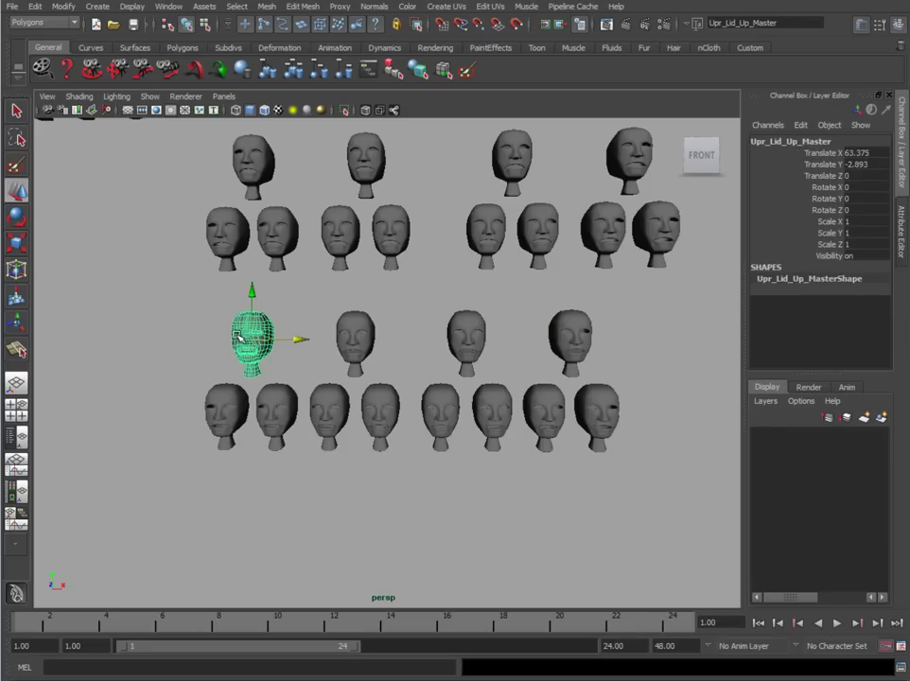
{"action": "left_click", "coordinate": [347, 324]}
{"action": "left_click", "coordinate": [451, 474]}
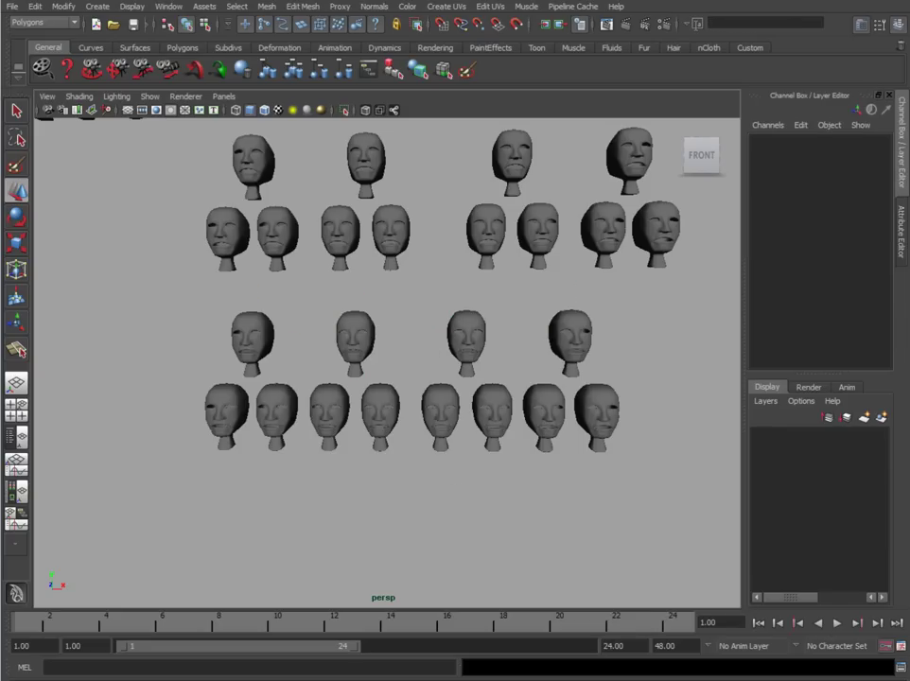
- Consult the PDF list, duplicate the six upper eyelid heads and move the copies below the bottom row, with the Masters at about -26.18 in Y
{"action": "key", "text": "alt+Tab"}
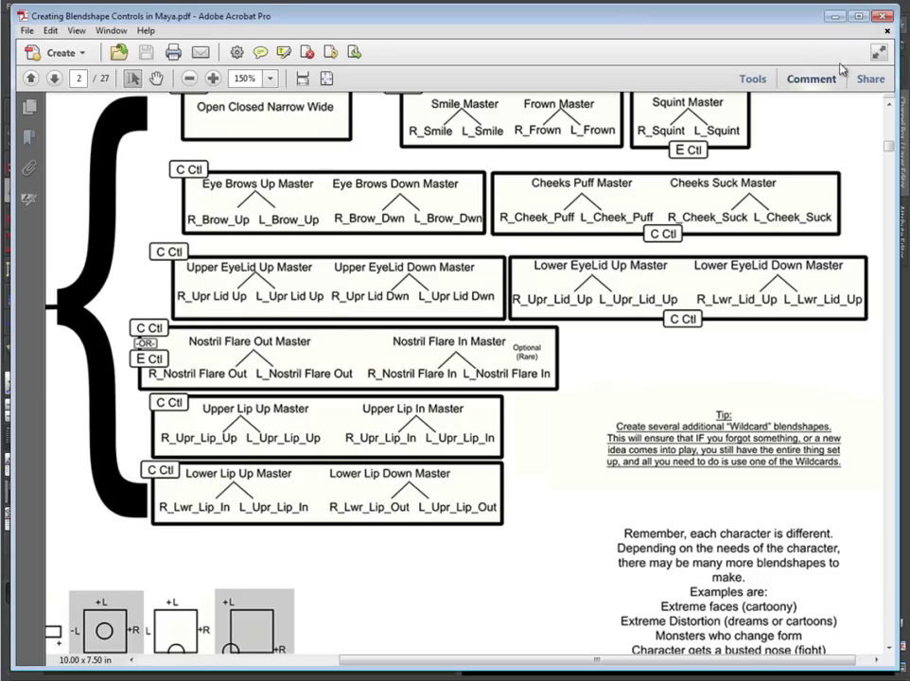
{"action": "left_click", "coordinate": [834, 16]}
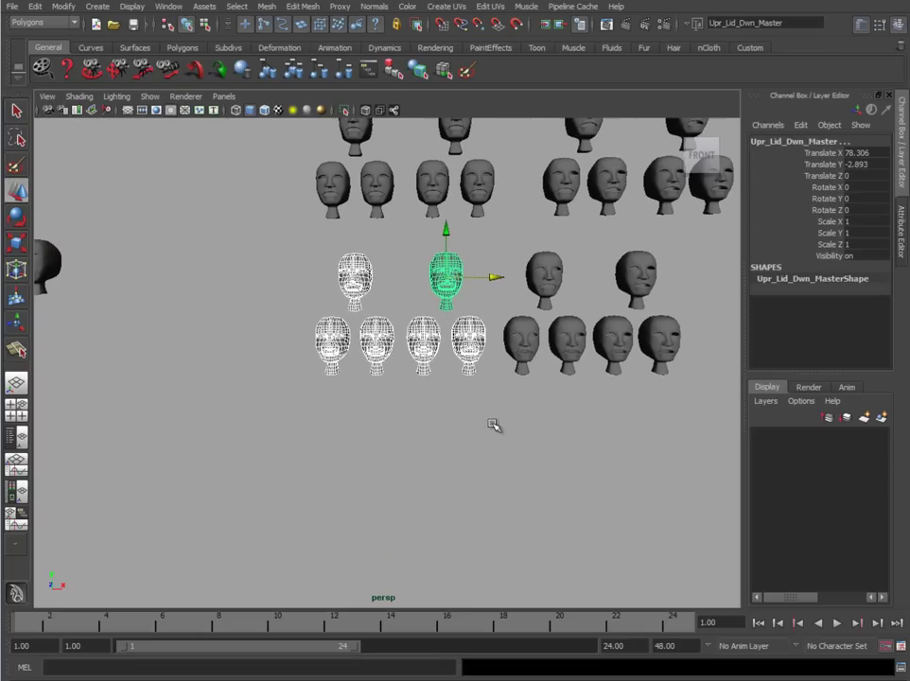
{"action": "key", "text": "ctrl+d"}
{"action": "left_click_drag", "start_coordinate": [448, 231], "coordinate": [451, 375]}
- Rename the first Master head in the new bottom group to Nostrils_Flare_Out_Master
{"action": "right_click_drag", "start_coordinate": [361, 454], "coordinate": [574, 549], "text": "alt"}
{"action": "middle_click_drag", "start_coordinate": [575, 549], "coordinate": [537, 380], "text": "alt"}
{"action": "left_click", "coordinate": [538, 333]}
{"action": "left_click", "coordinate": [283, 293]}
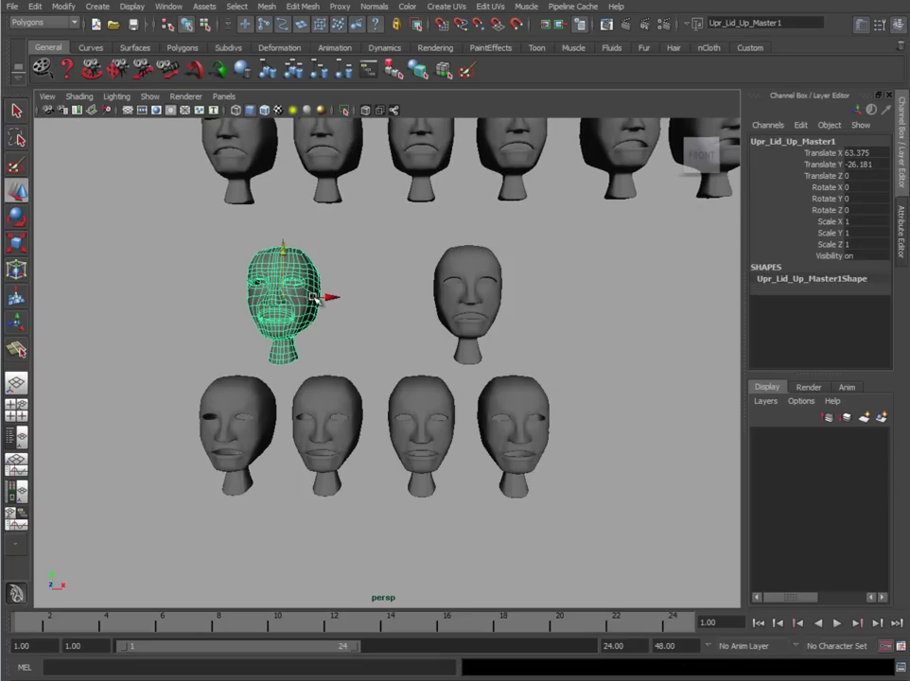
{"action": "double_click", "coordinate": [772, 141]}
{"action": "type", "text": "Nostrils_Flare_Out"}
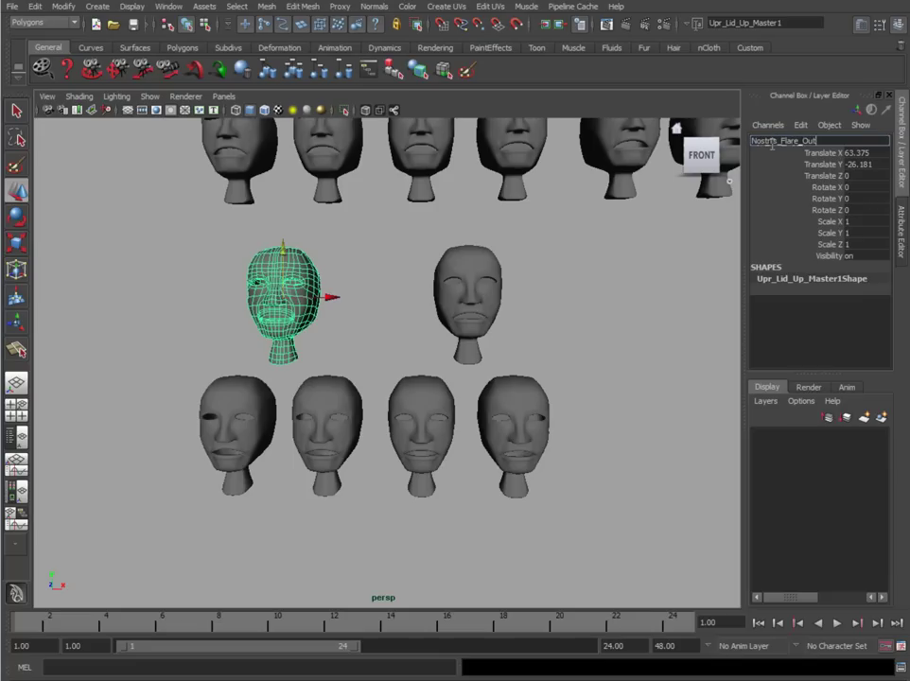
{"action": "type", "text": "_Master"}
{"action": "key", "text": "Return"}
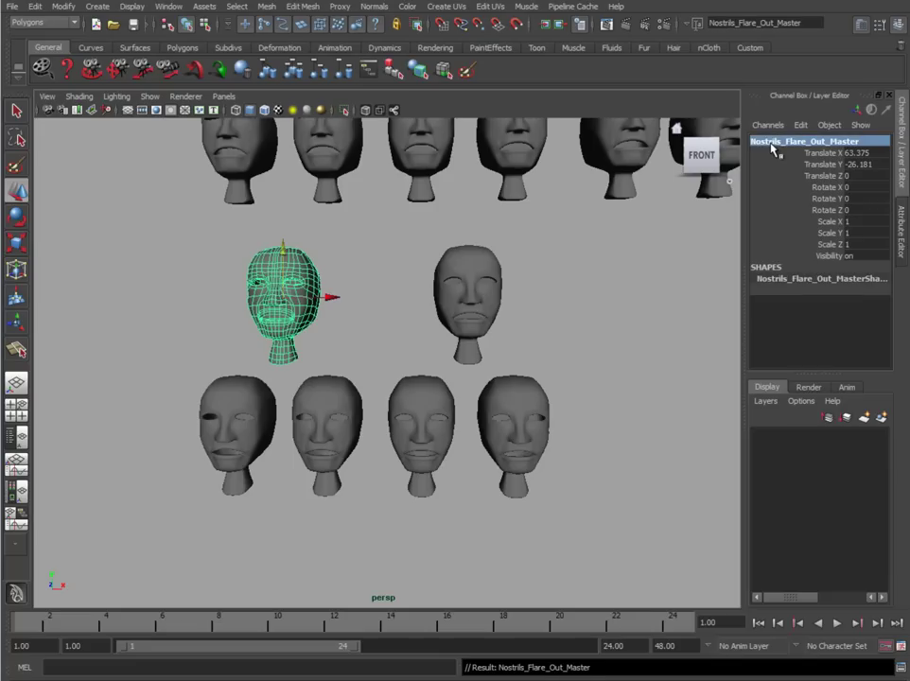
- Rename the second Master head in the bottom group to Nostrils_Flare_In_Master
{"action": "left_click", "coordinate": [468, 298]}
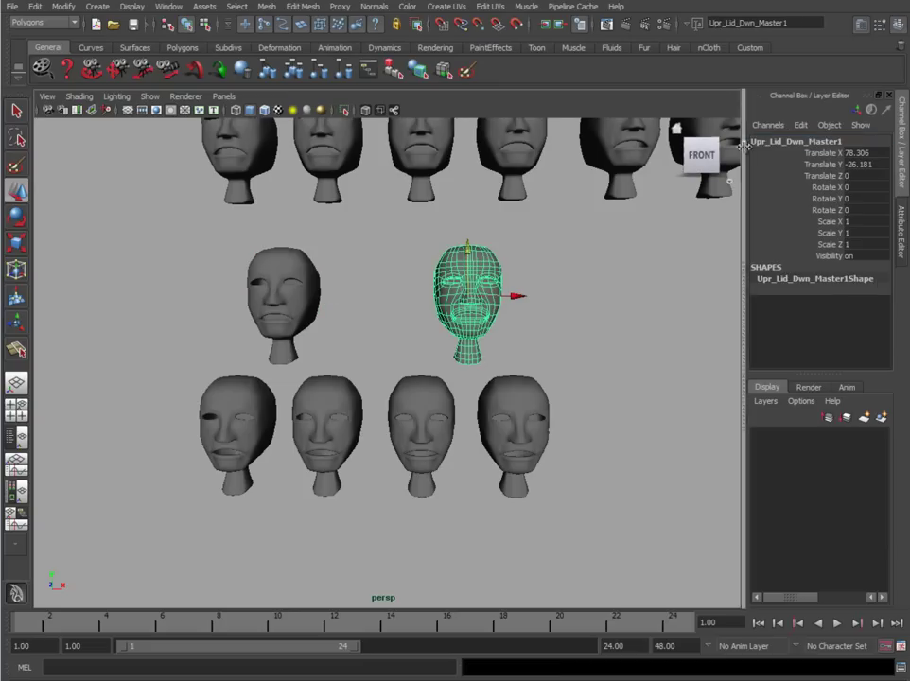
{"action": "left_click", "coordinate": [303, 270]}
{"action": "left_click", "coordinate": [468, 284]}
{"action": "double_click", "coordinate": [800, 141]}
{"action": "type", "text": "Nostrils_Flare_Out_Master"}
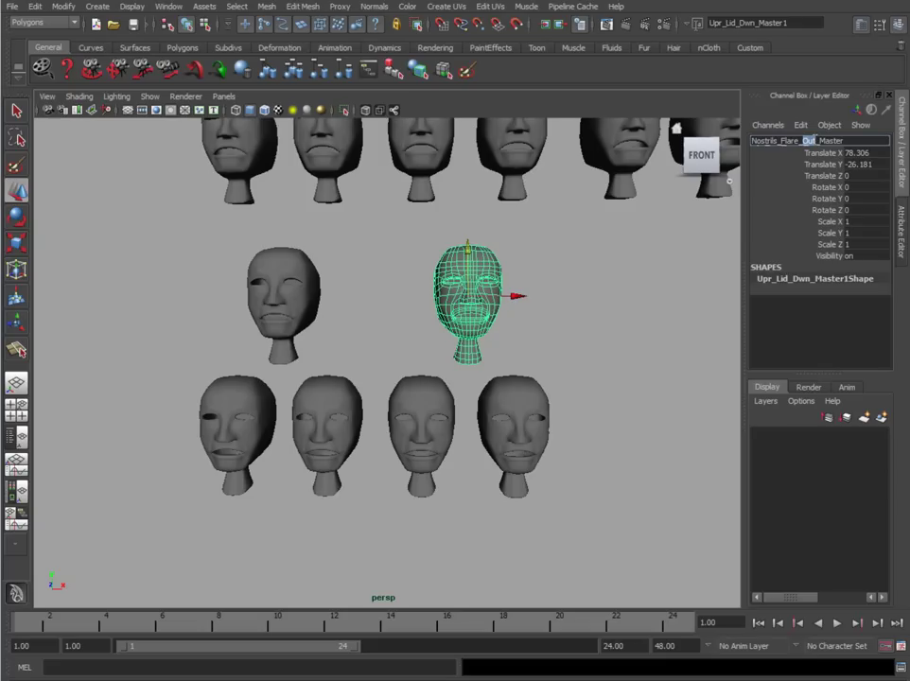
{"action": "key", "text": "Return"}
- Copy the Nostrils_Flare_Out part of the first Master's name and rename the first head below it to R_Nostrils_Flare_Out
{"action": "left_click", "coordinate": [309, 282]}
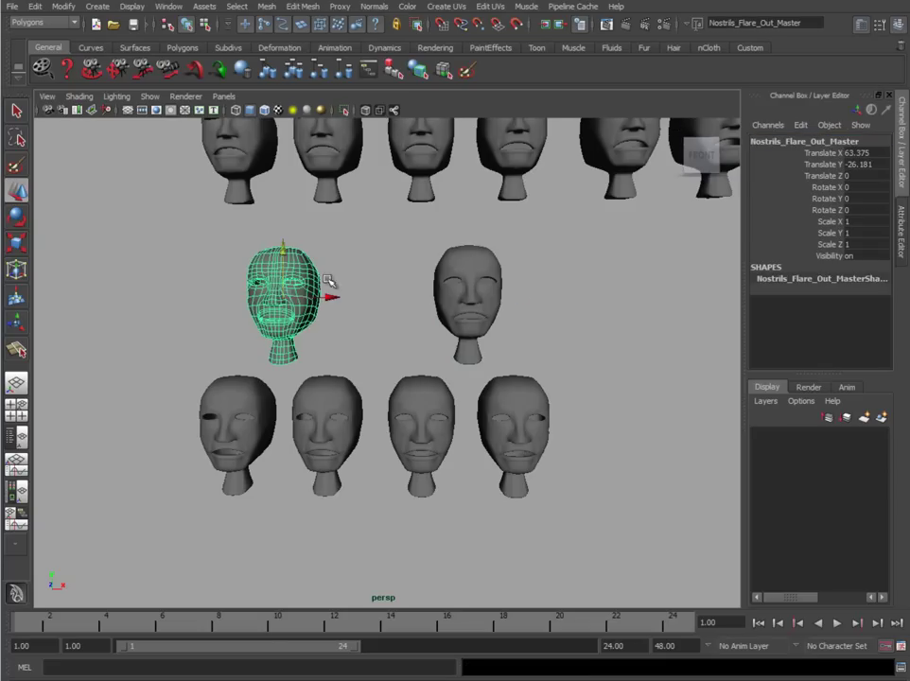
{"action": "left_click", "coordinate": [767, 142]}
{"action": "double_click", "coordinate": [801, 141]}
{"action": "left_click_drag", "start_coordinate": [816, 141], "coordinate": [727, 140]}
{"action": "key", "text": "ctrl+c"}
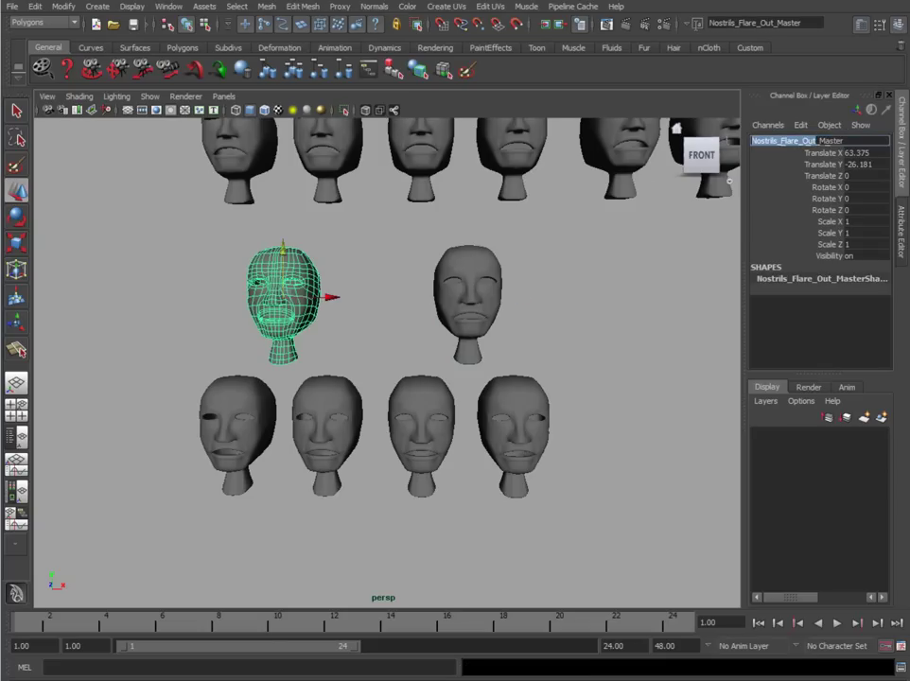
{"action": "left_click", "coordinate": [239, 388]}
{"action": "left_click", "coordinate": [762, 142]}
{"action": "left_click_drag", "start_coordinate": [762, 143], "coordinate": [823, 140]}
{"action": "key", "text": "ctrl+v"}
{"action": "key", "text": "Return"}
{"action": "key", "text": "ctrl+c"}
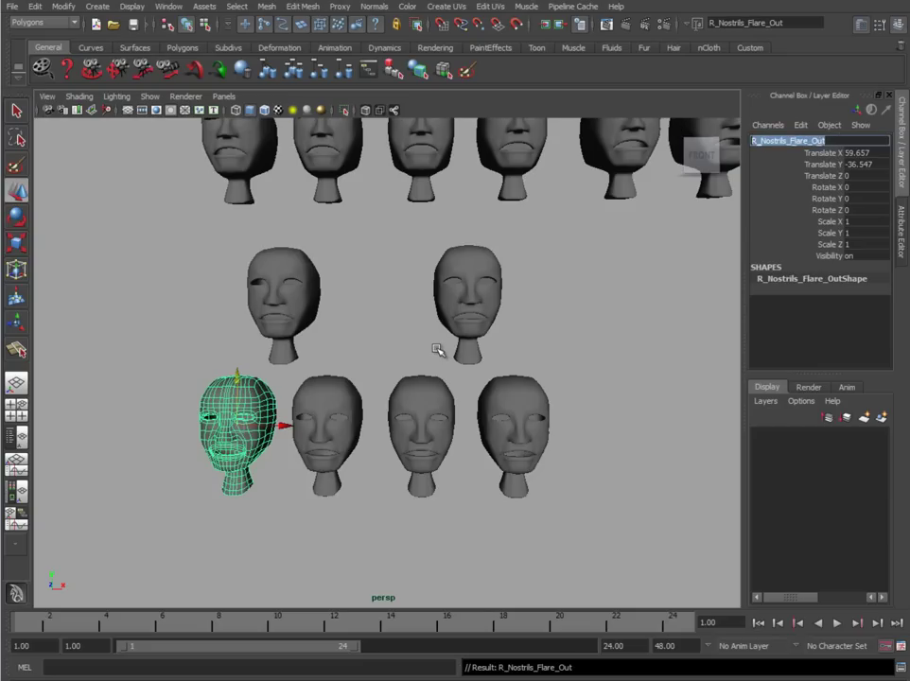
- Rename the second head in the lower nostril row to L_Nostrils_Flare_Out using the copied name
{"action": "left_click", "coordinate": [333, 407]}
{"action": "left_click", "coordinate": [763, 141]}
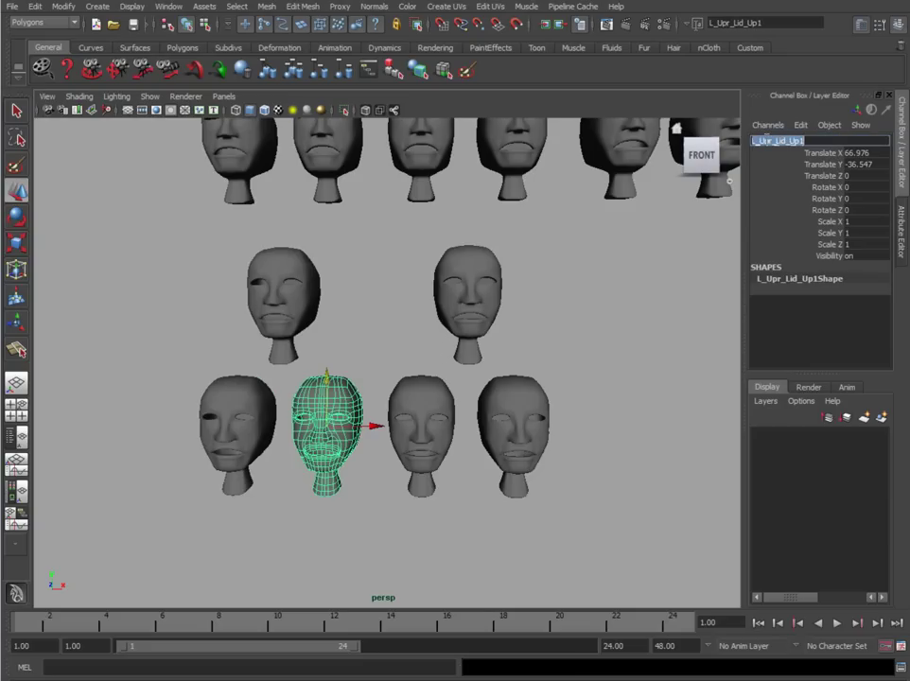
{"action": "key", "text": "ctrl+v"}
{"action": "key", "text": "Return"}
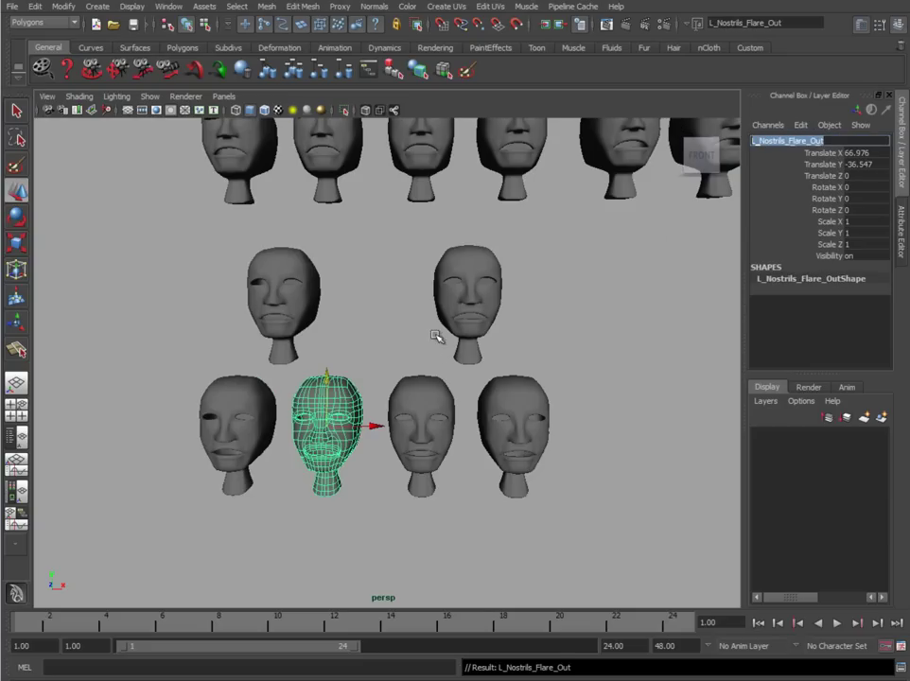
- Copy Nostrils_Flare_In from the second Master's name and rename the third head in the row below to R_Nostrils_Flare_In
{"action": "left_click", "coordinate": [475, 321]}
{"action": "left_click", "coordinate": [783, 141]}
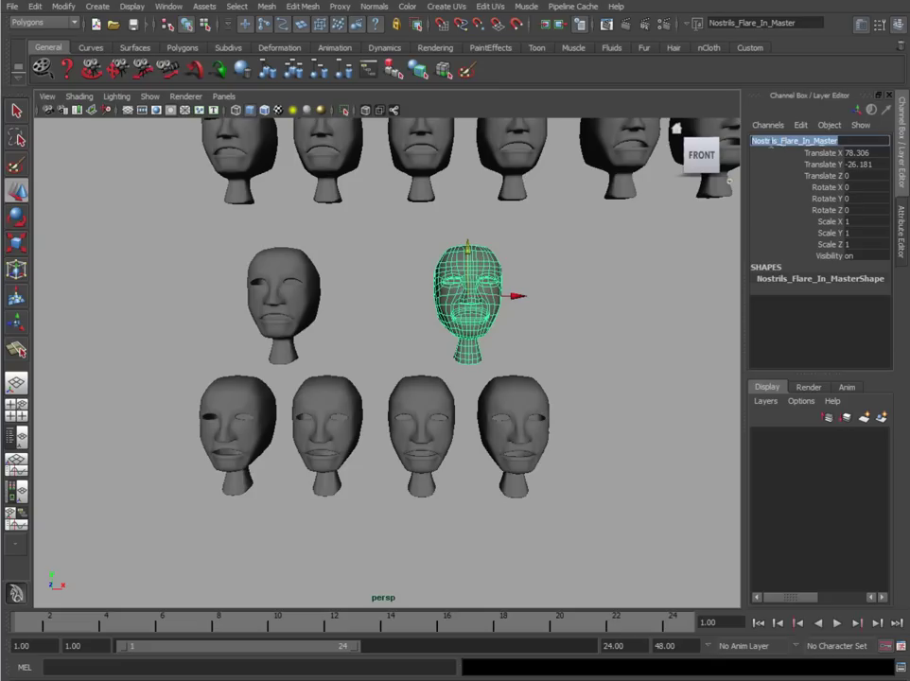
{"action": "left_click_drag", "start_coordinate": [812, 144], "coordinate": [716, 143]}
{"action": "key", "text": "ctrl+c"}
{"action": "left_click", "coordinate": [416, 425]}
{"action": "left_click", "coordinate": [881, 140]}
{"action": "type", "text": "R_"}
{"action": "key", "text": "ctrl+v"}
{"action": "key", "text": "Return"}
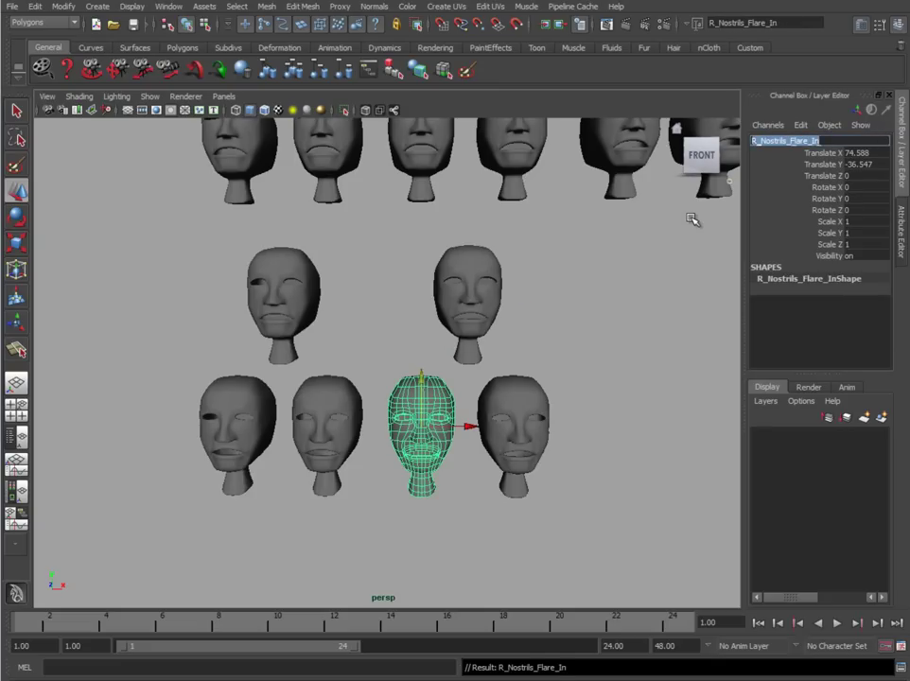
- Rename the fourth head in the lower nostril row to L_Nostrils_Flare_In using the copied name, and deselect it
{"action": "left_click", "coordinate": [512, 412]}
{"action": "left_click", "coordinate": [827, 141]}
{"action": "type", "text": "L_"}
{"action": "key", "text": "ctrl+v"}
{"action": "key", "text": "Return"}
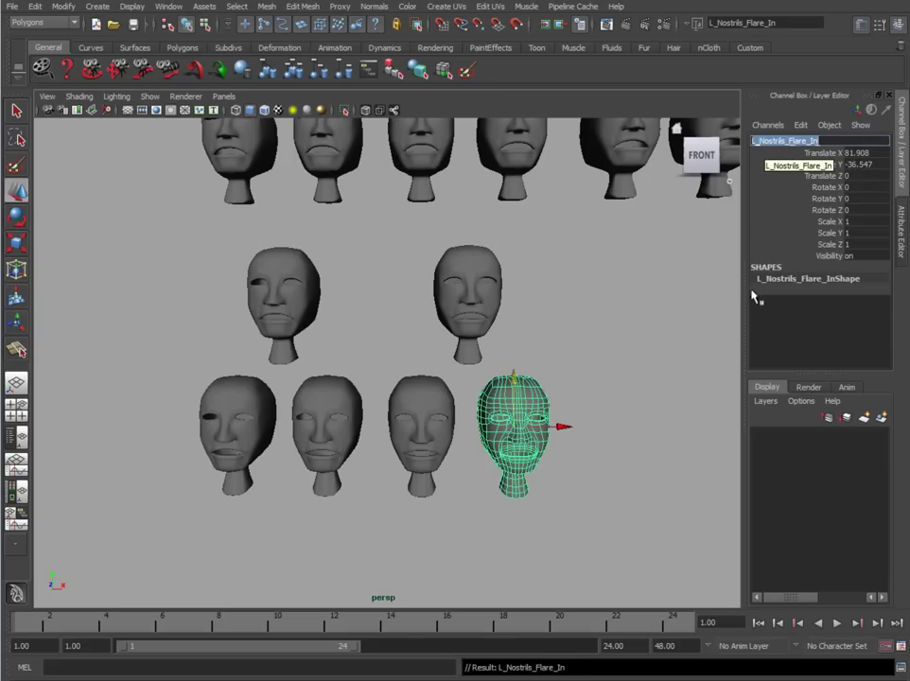
{"action": "middle_click_drag", "start_coordinate": [670, 359], "coordinate": [593, 465], "text": "alt"}
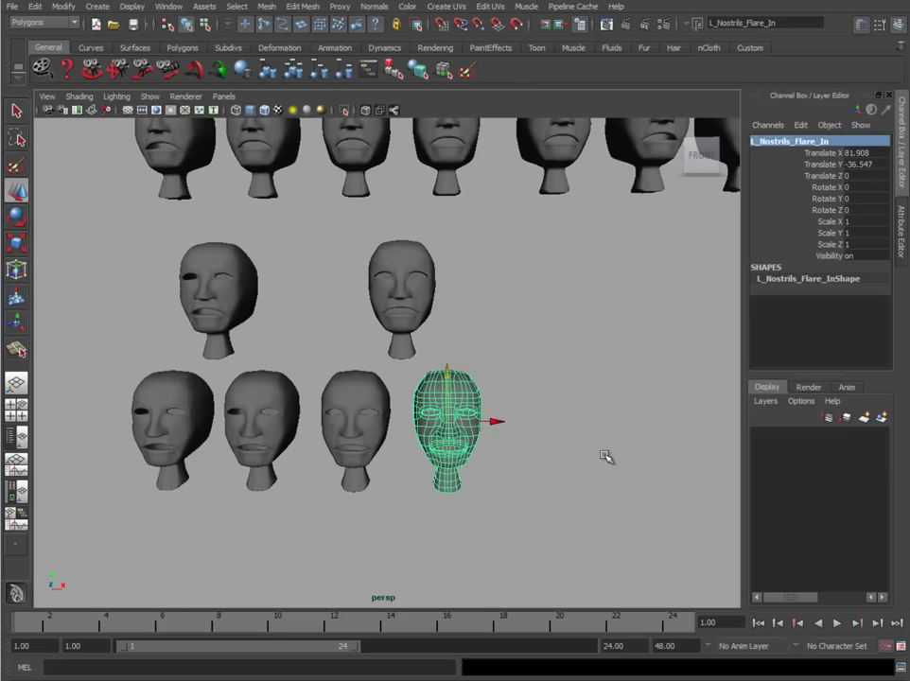
{"action": "left_click", "coordinate": [525, 389]}
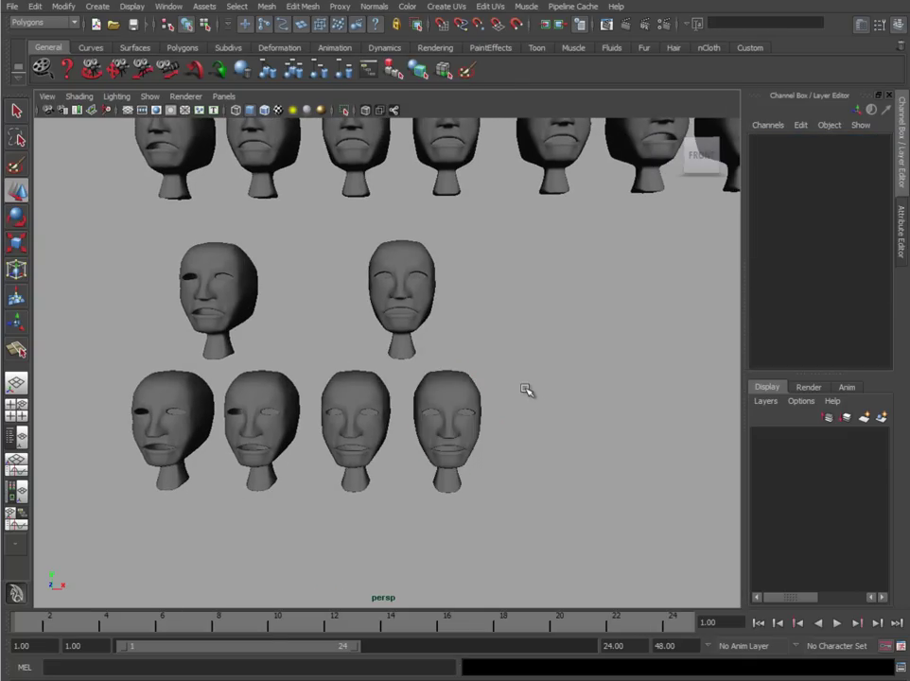
- Consult the PDF's lip entries, duplicate all twelve eyelid heads and move the copies below the nostril group, with the Masters at about -50.72 in Y
{"action": "key", "text": "alt+Tab"}
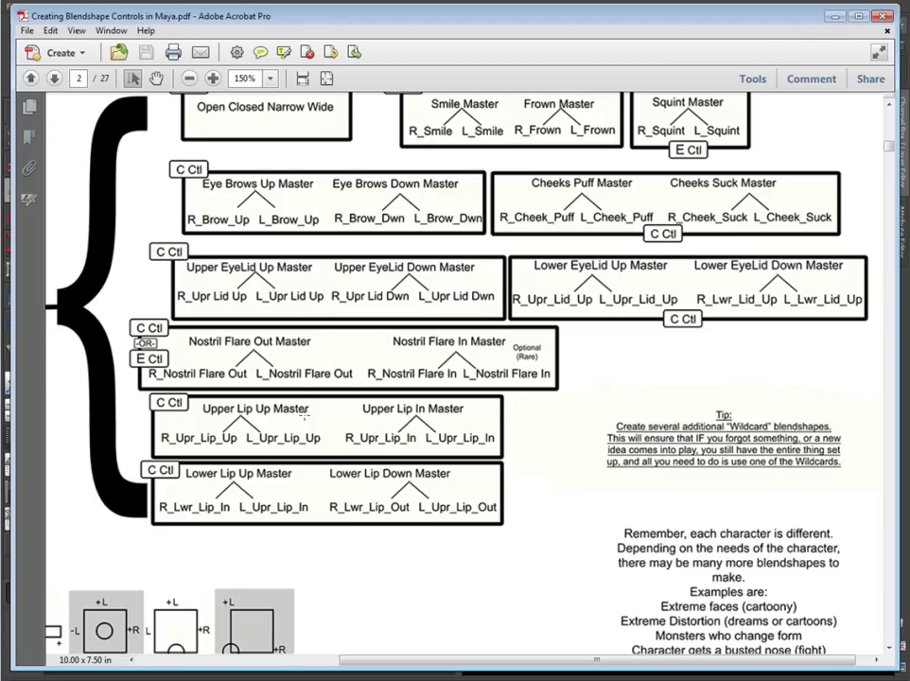
{"action": "left_click", "coordinate": [834, 14]}
{"action": "scroll", "coordinate": [569, 282], "scroll_direction": "down", "scroll_amount": 6}
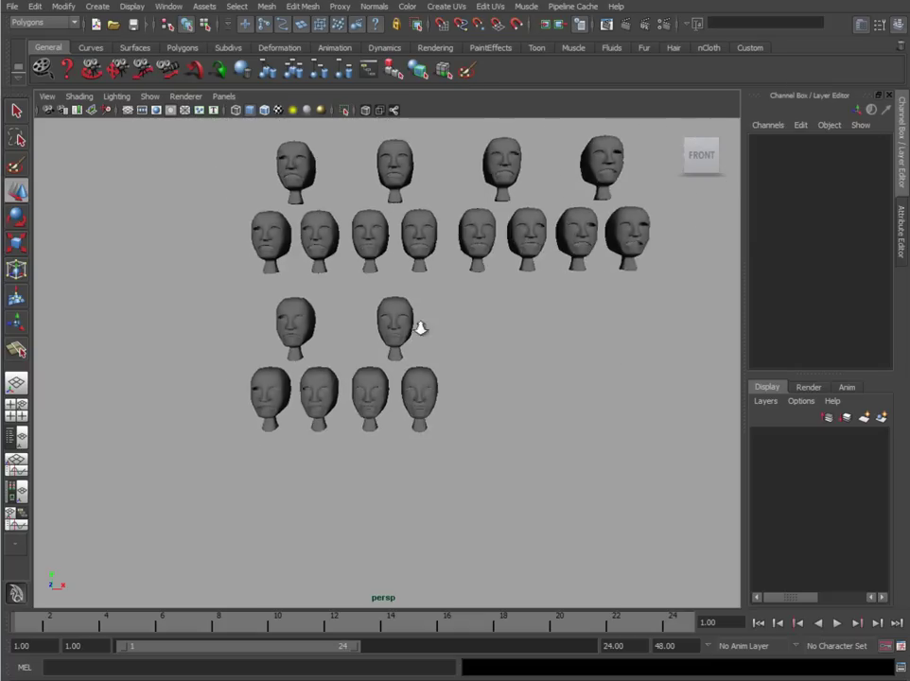
{"action": "left_click_drag", "start_coordinate": [584, 280], "coordinate": [319, 209]}
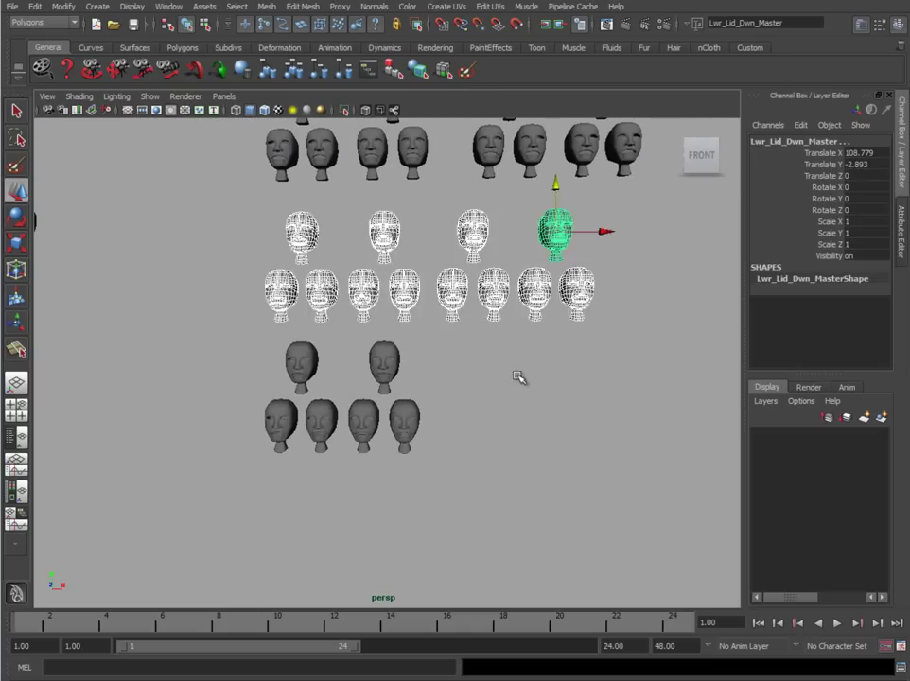
{"action": "scroll", "coordinate": [449, 348], "scroll_direction": "down", "scroll_amount": 2}
{"action": "key", "text": "ctrl+d"}
{"action": "left_click_drag", "start_coordinate": [516, 184], "coordinate": [532, 386]}
{"action": "middle_click_drag", "start_coordinate": [299, 344], "coordinate": [298, 300], "text": "alt"}
{"action": "scroll", "coordinate": [299, 300], "scroll_direction": "up", "scroll_amount": 3}
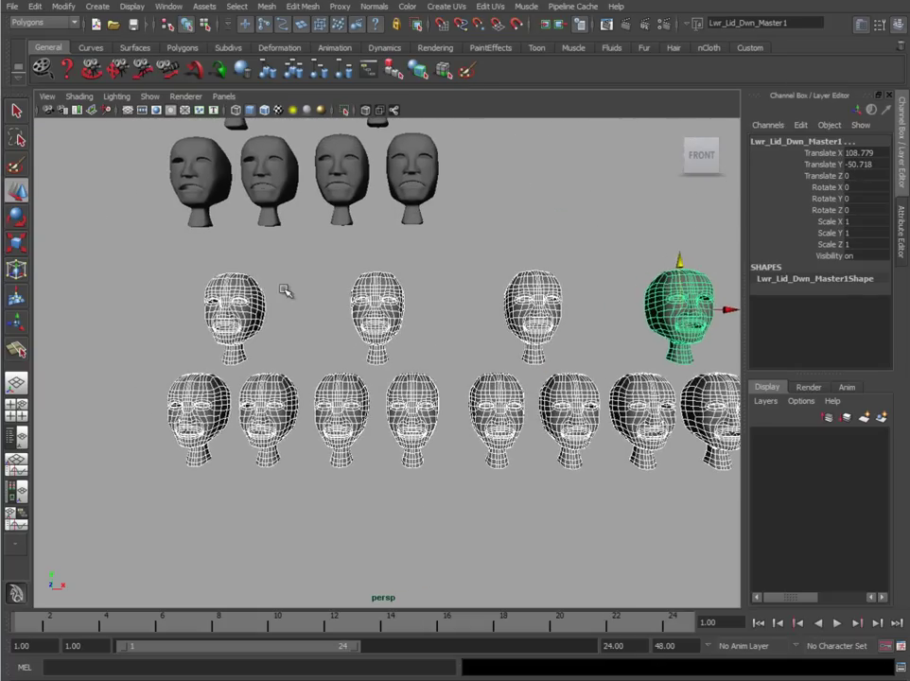
- Rename the first Master head of the new twelve-head group to Upr_Lip_Up_Master
{"action": "left_click", "coordinate": [238, 303]}
{"action": "left_click", "coordinate": [770, 141]}
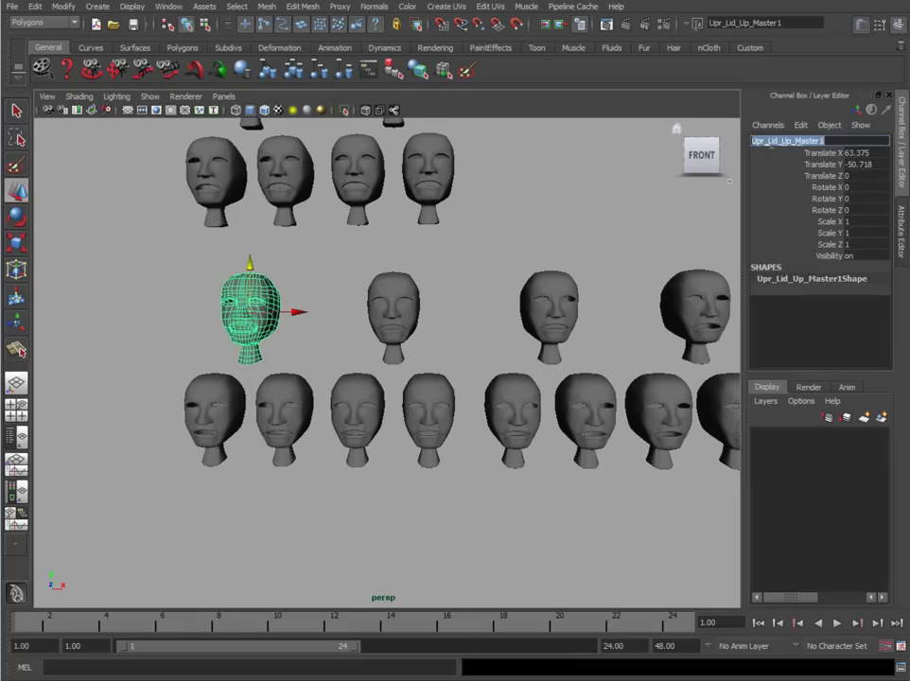
{"action": "left_click_drag", "start_coordinate": [767, 141], "coordinate": [776, 141]}
{"action": "type", "text": "Up"}
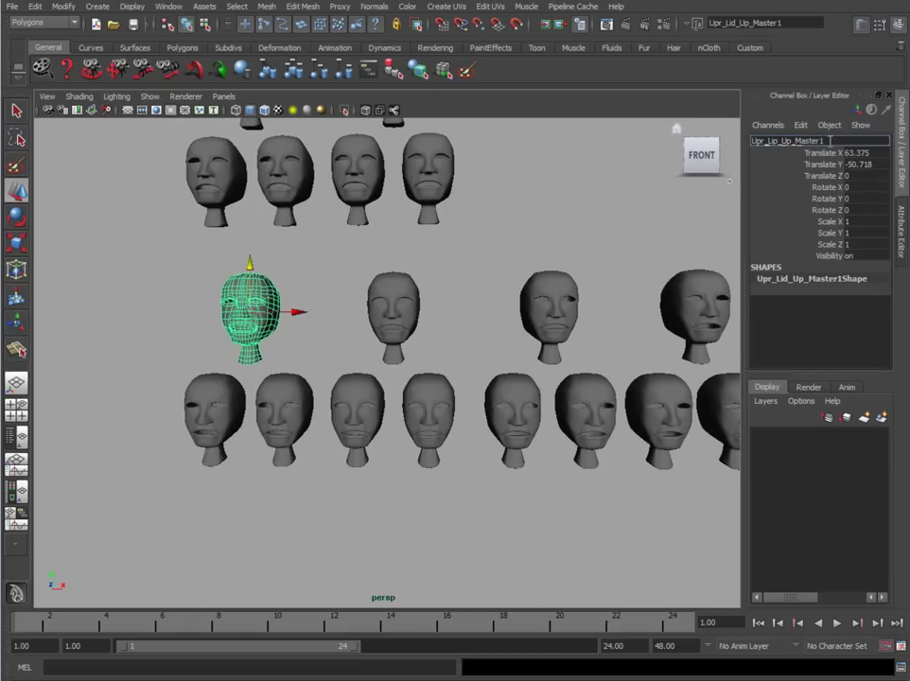
{"action": "key", "text": "Return"}
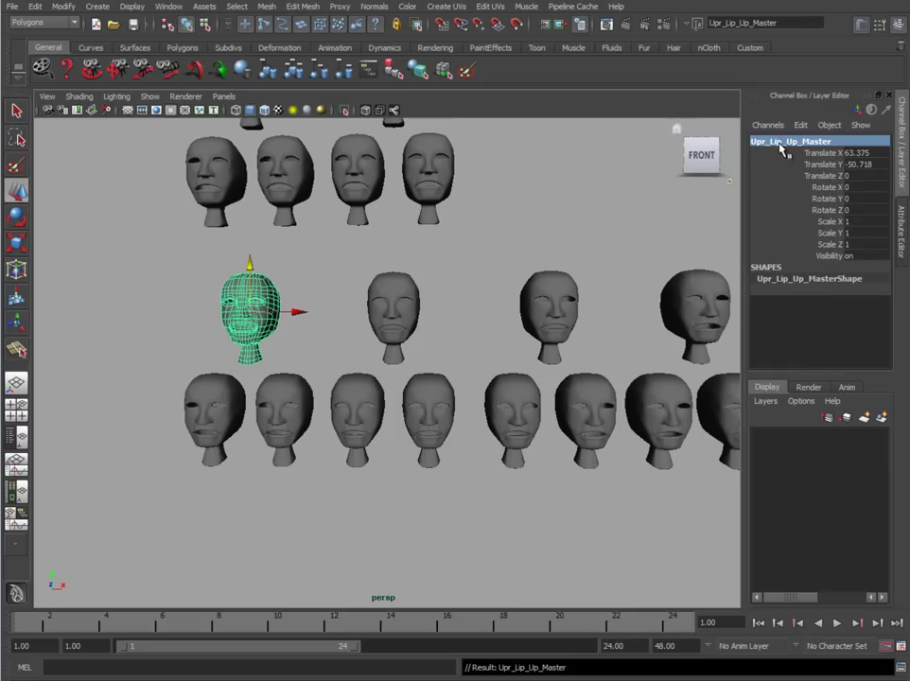
- Rename the second Master head of the lip group to Upr_Lip_In_Master
{"action": "left_click", "coordinate": [392, 312]}
{"action": "double_click", "coordinate": [757, 140]}
{"action": "left_click", "coordinate": [778, 141]}
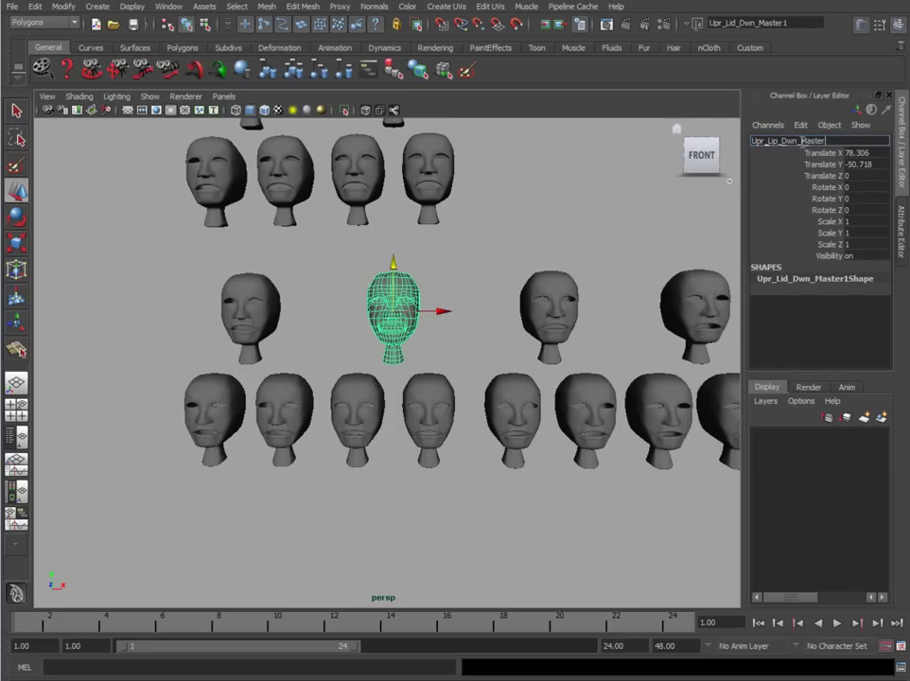
{"action": "type", "text": "In"}
{"action": "key", "text": "Return"}
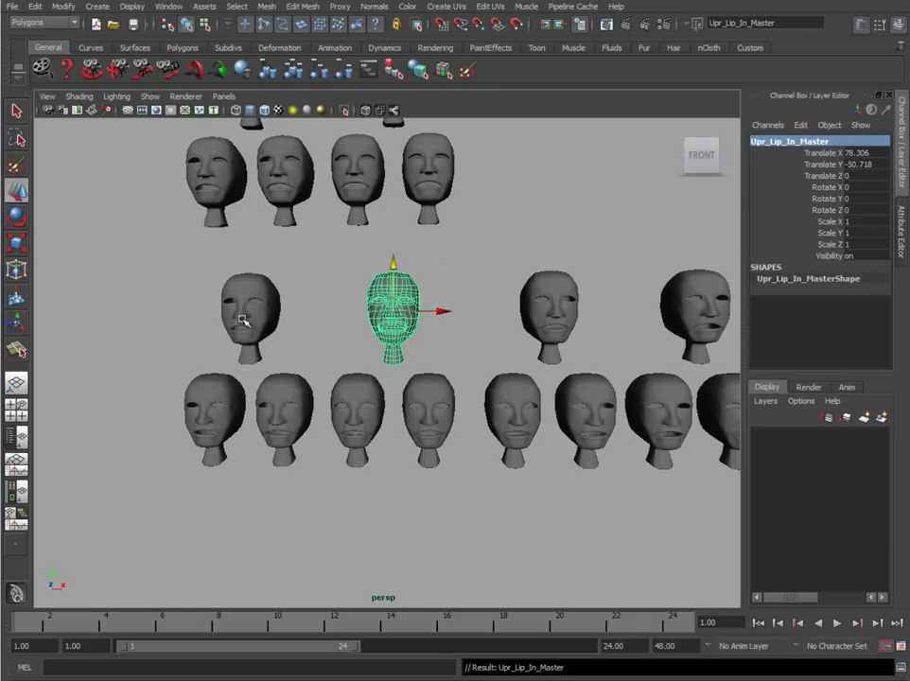
- Rename the third Master head of the lip group to Lwr_Lip_Up_Master
{"action": "left_click", "coordinate": [557, 304]}
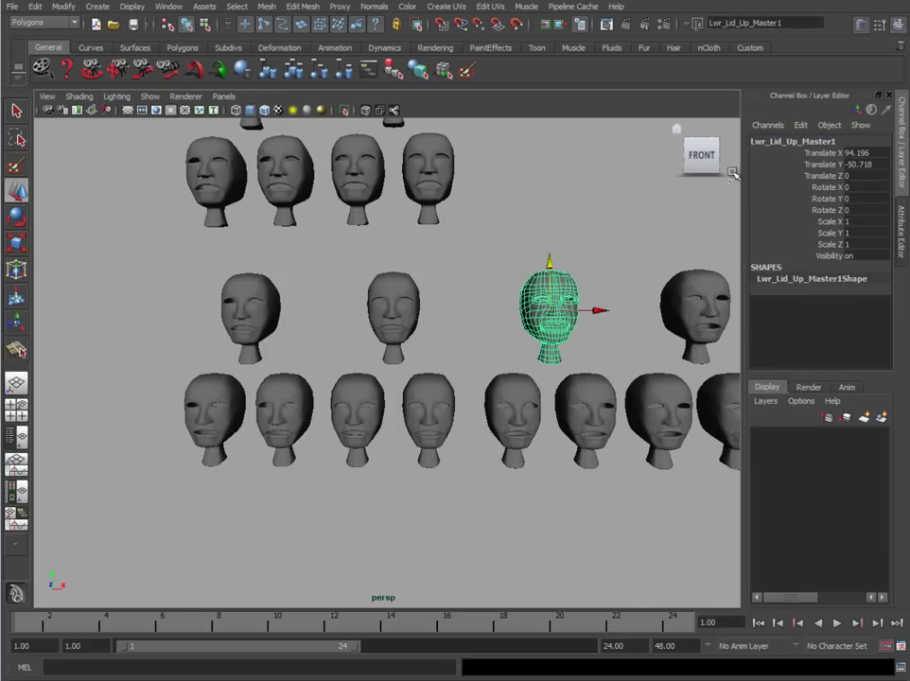
{"action": "left_click", "coordinate": [772, 141]}
{"action": "left_click", "coordinate": [774, 140]}
{"action": "type", "text": "p"}
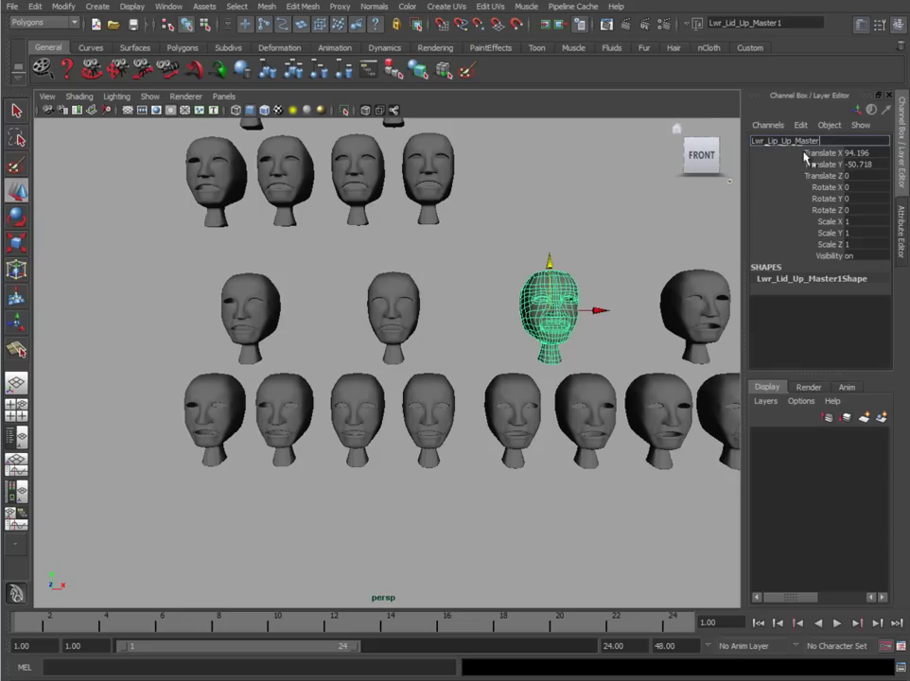
{"action": "key", "text": "Return"}
- Rename the third lip Master head to Lwr_Lip_In_Master and enter Lwr_Lip_Dwn_Master as the fourth Master's name
{"action": "middle_click_drag", "start_coordinate": [539, 213], "coordinate": [510, 213], "text": "alt"}
{"action": "left_click", "coordinate": [783, 140]}
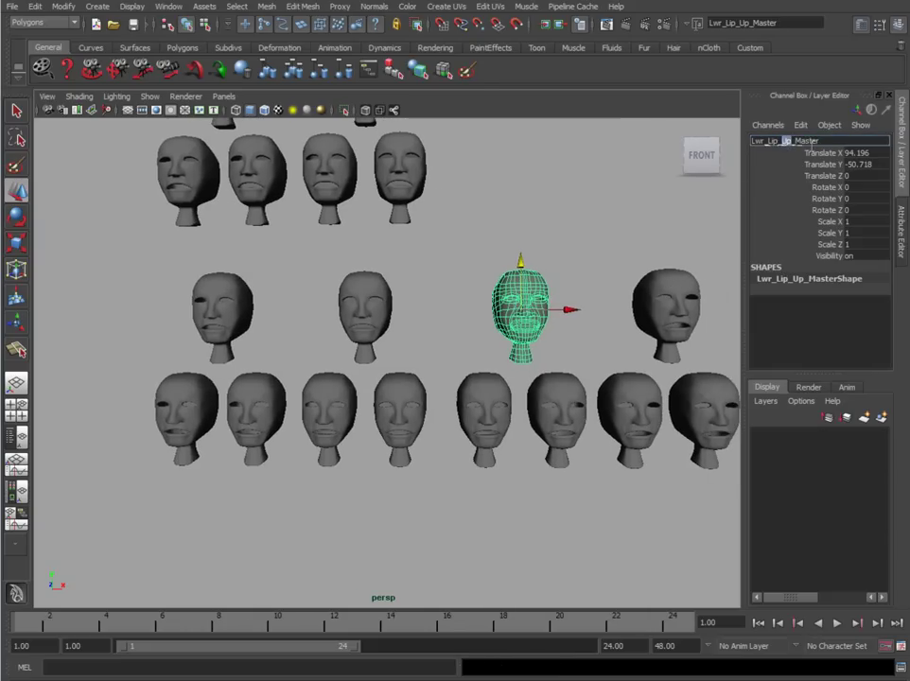
{"action": "key", "text": "Return"}
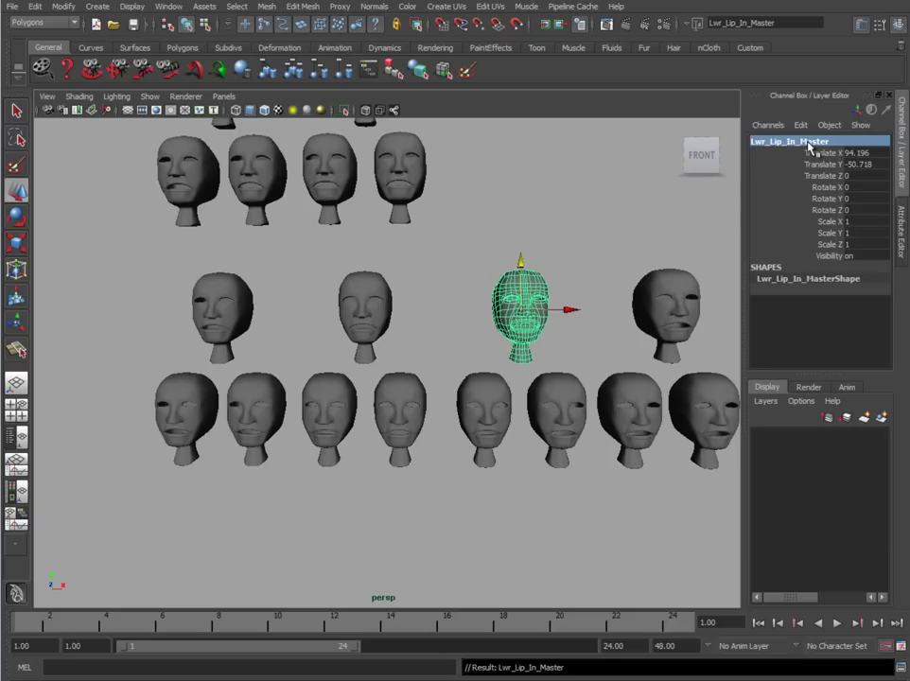
{"action": "left_click", "coordinate": [678, 287]}
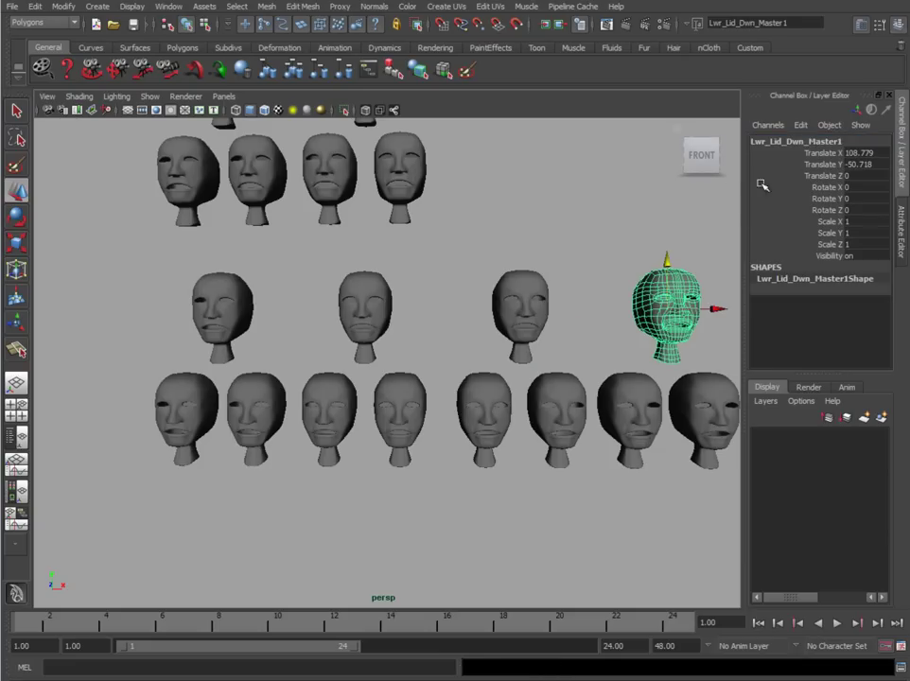
{"action": "left_click", "coordinate": [778, 140]}
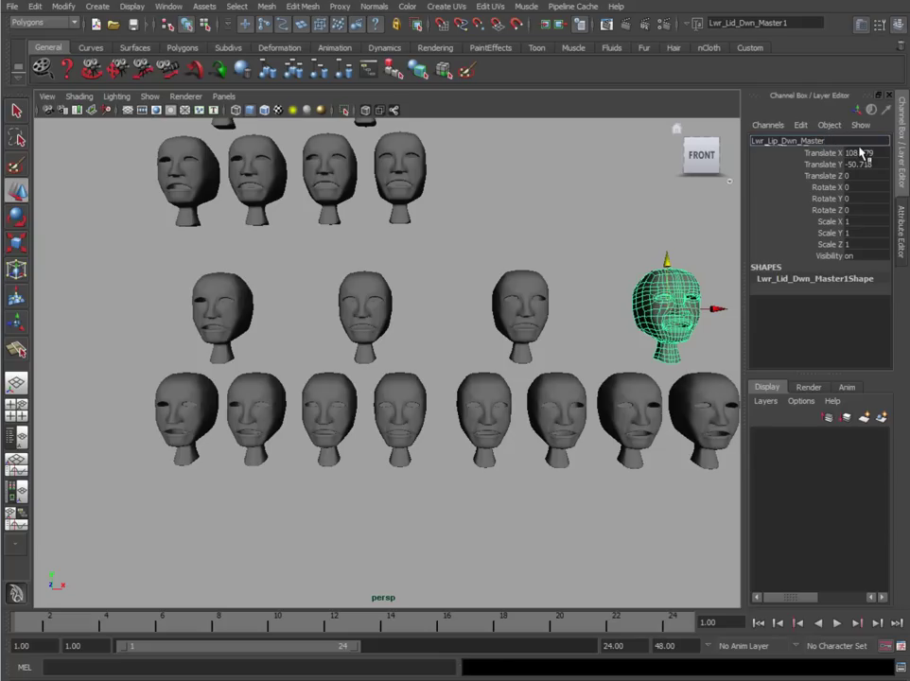
- Copy Upr_Lip_Up from the first lip Master's name and rename the first head in the row below to R_Upr_Lip_Up
{"action": "left_click", "coordinate": [238, 302]}
{"action": "key", "text": "f"}
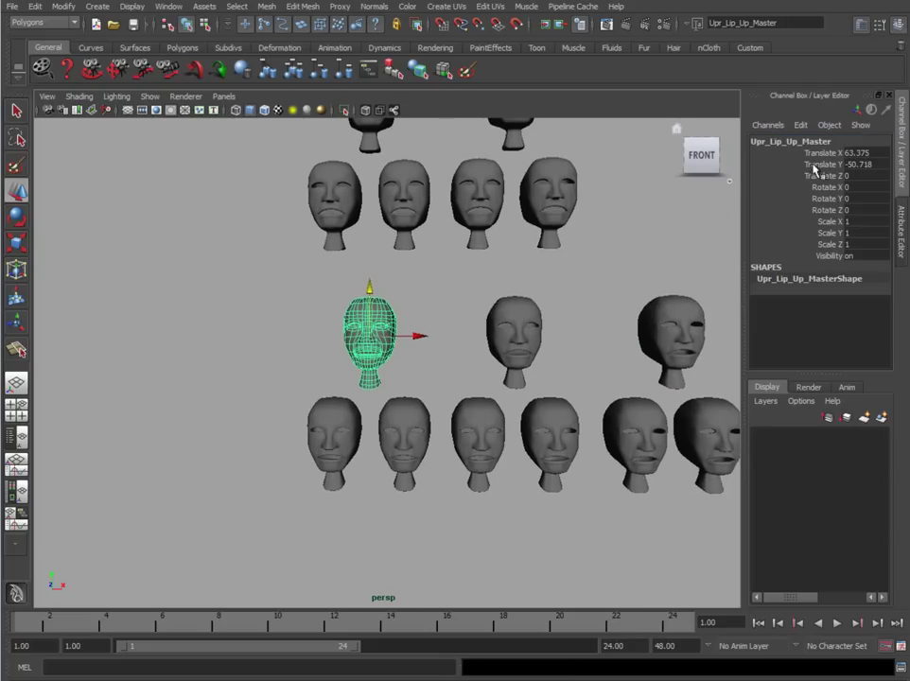
{"action": "left_click", "coordinate": [785, 140]}
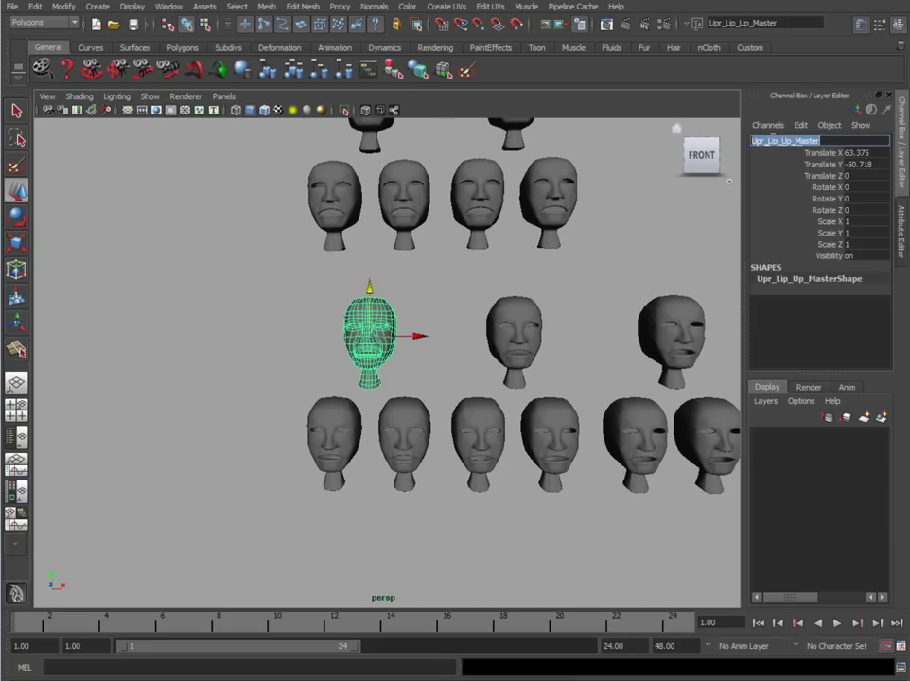
{"action": "left_click", "coordinate": [793, 141]}
{"action": "left_click_drag", "start_coordinate": [792, 141], "coordinate": [748, 142]}
{"action": "key", "text": "ctrl+c"}
{"action": "left_click", "coordinate": [342, 413]}
{"action": "left_click", "coordinate": [767, 141]}
{"action": "left_click_drag", "start_coordinate": [762, 143], "coordinate": [844, 141]}
{"action": "key", "text": "ctrl+v"}
{"action": "key", "text": "Return"}
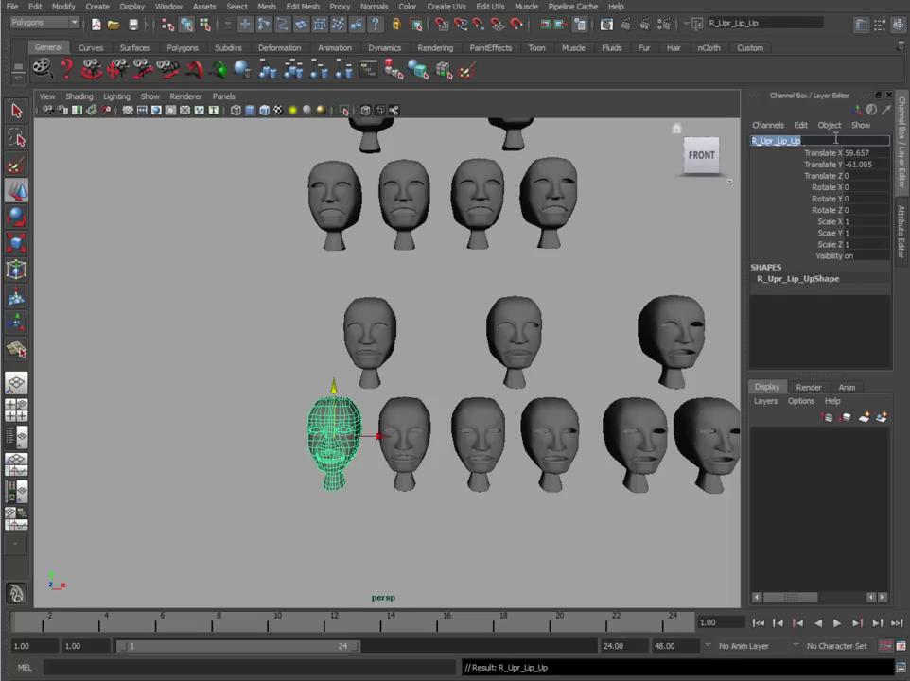
- Rename the second head in the lower lip row to L_Upr_Lip_Up and copy Upr_Lip_In from the second lip Master's name
{"action": "left_click", "coordinate": [416, 414]}
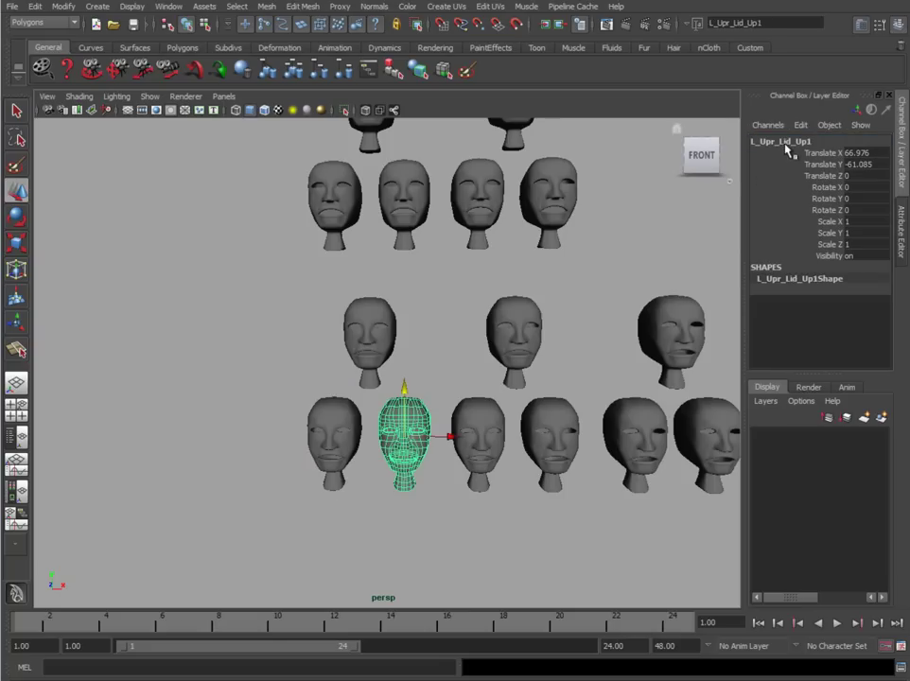
{"action": "left_click", "coordinate": [761, 143]}
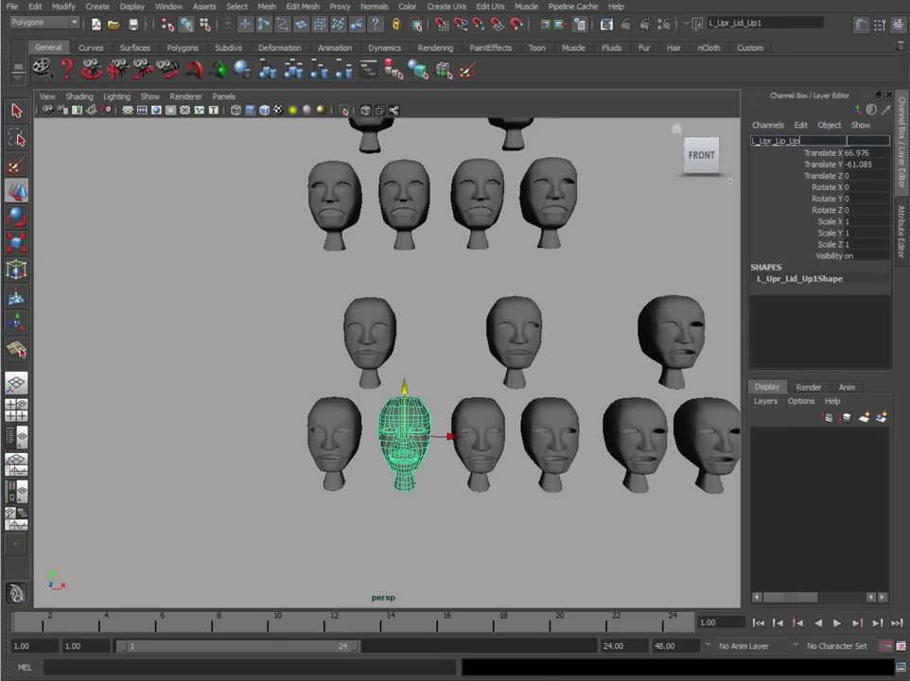
{"action": "middle_click_drag", "start_coordinate": [599, 264], "coordinate": [531, 250], "text": "alt"}
{"action": "left_click", "coordinate": [447, 318]}
{"action": "left_click", "coordinate": [773, 143]}
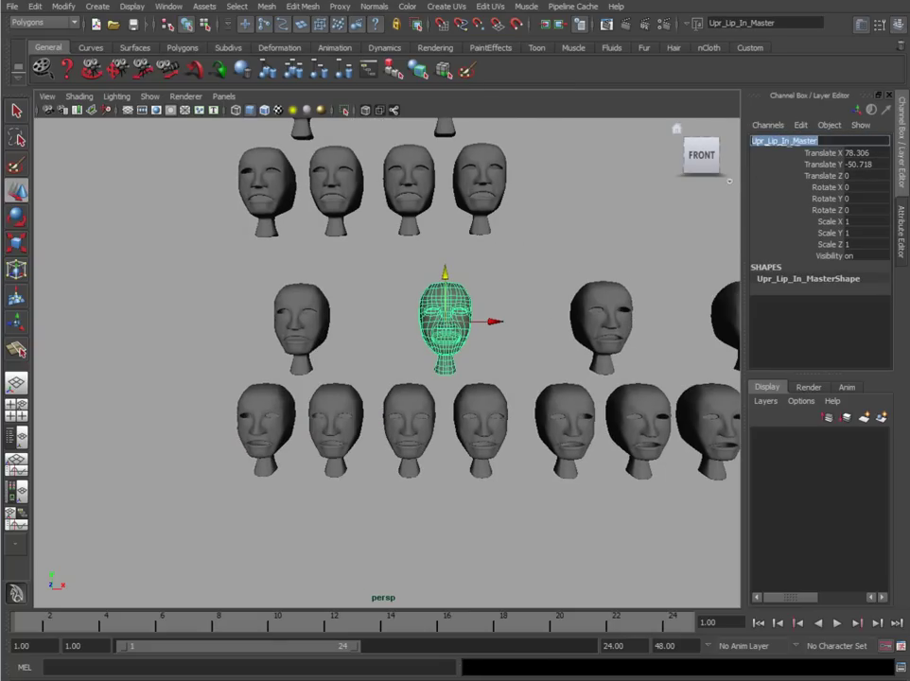
- Rename the two heads under the second lip Master to R_Upr_Lip_In and L_Upr_Lip_In
{"action": "left_click", "coordinate": [423, 400]}
{"action": "left_click", "coordinate": [762, 142]}
{"action": "left_click_drag", "start_coordinate": [762, 142], "coordinate": [868, 153]}
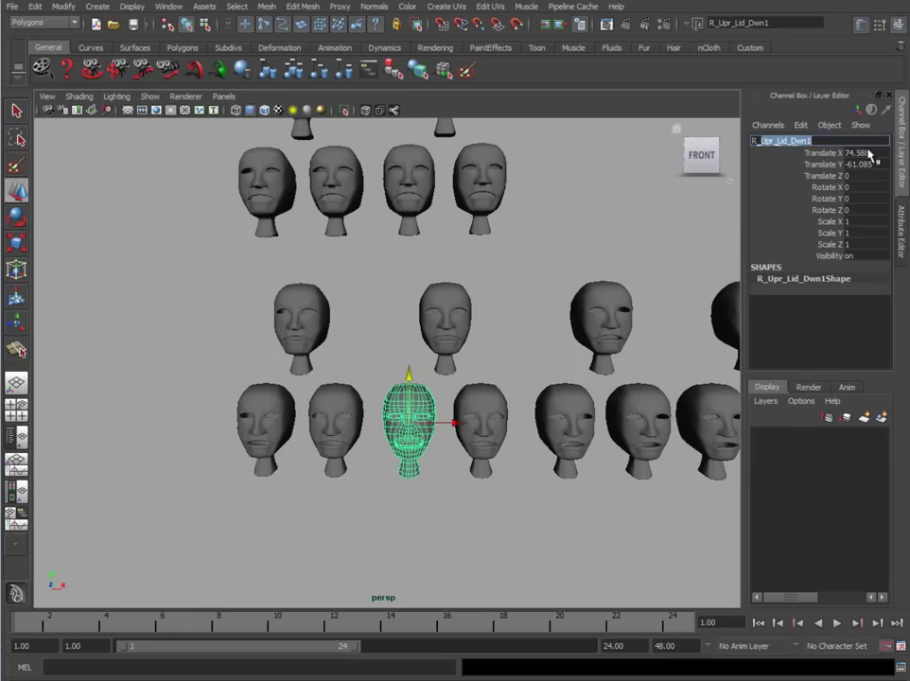
{"action": "type", "text": "Upr_Lip_In"}
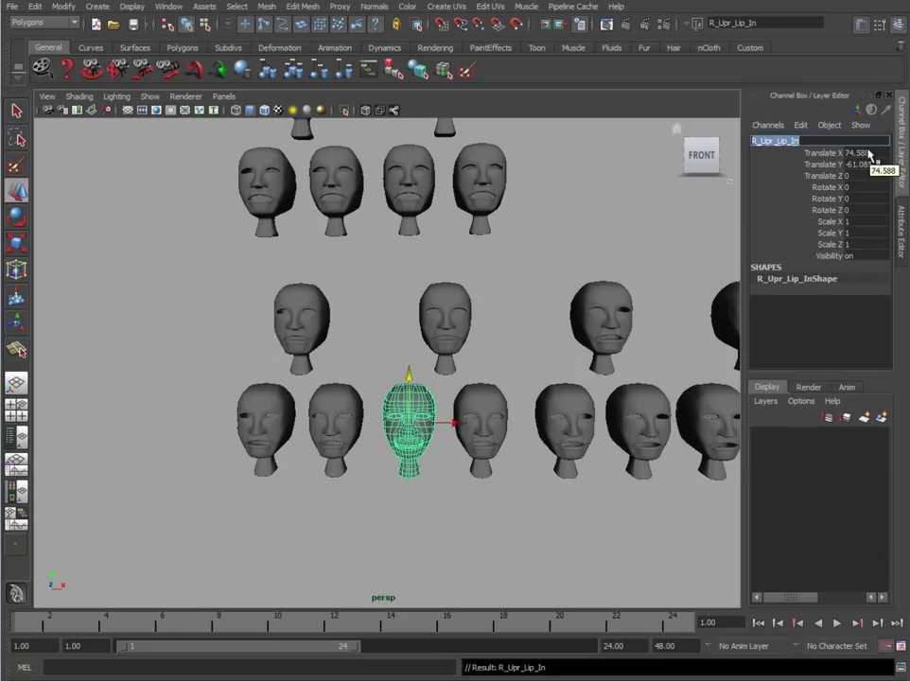
{"action": "left_click", "coordinate": [481, 425]}
{"action": "left_click", "coordinate": [768, 141]}
{"action": "type", "text": "Upr_Lip_In"}
{"action": "key", "text": "Return"}
- Copy Lwr_Lip_In from the third lip Master's name and rename the first head below it to R_Lwr_Lip_In
{"action": "middle_click_drag", "start_coordinate": [610, 308], "coordinate": [501, 289], "text": "alt"}
{"action": "left_click", "coordinate": [501, 289]}
{"action": "left_click_drag", "start_coordinate": [752, 141], "coordinate": [789, 141]}
{"action": "key", "text": "ctrl+c"}
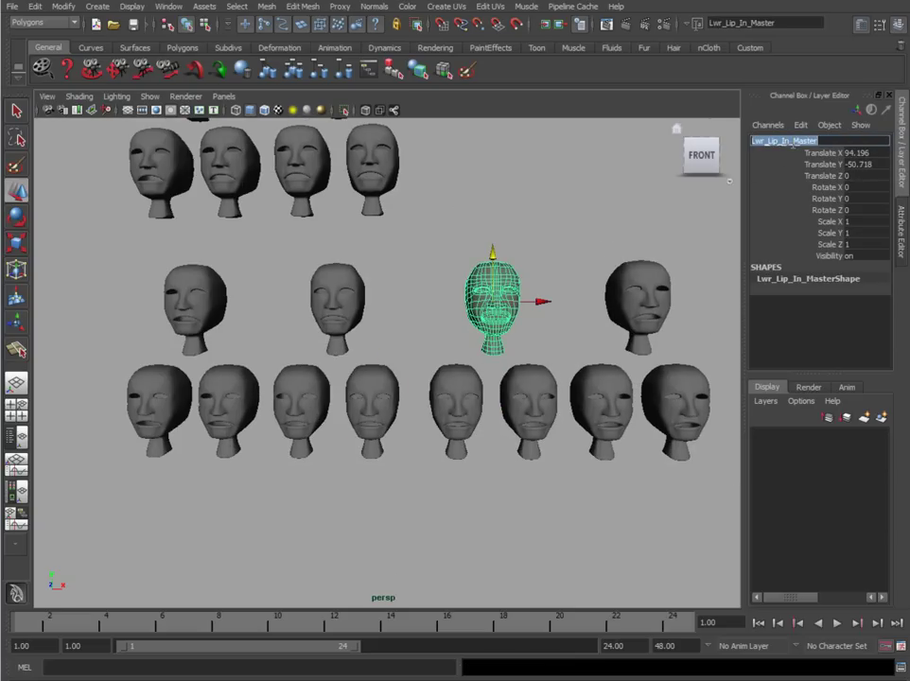
{"action": "left_click", "coordinate": [455, 377]}
{"action": "left_click", "coordinate": [770, 140]}
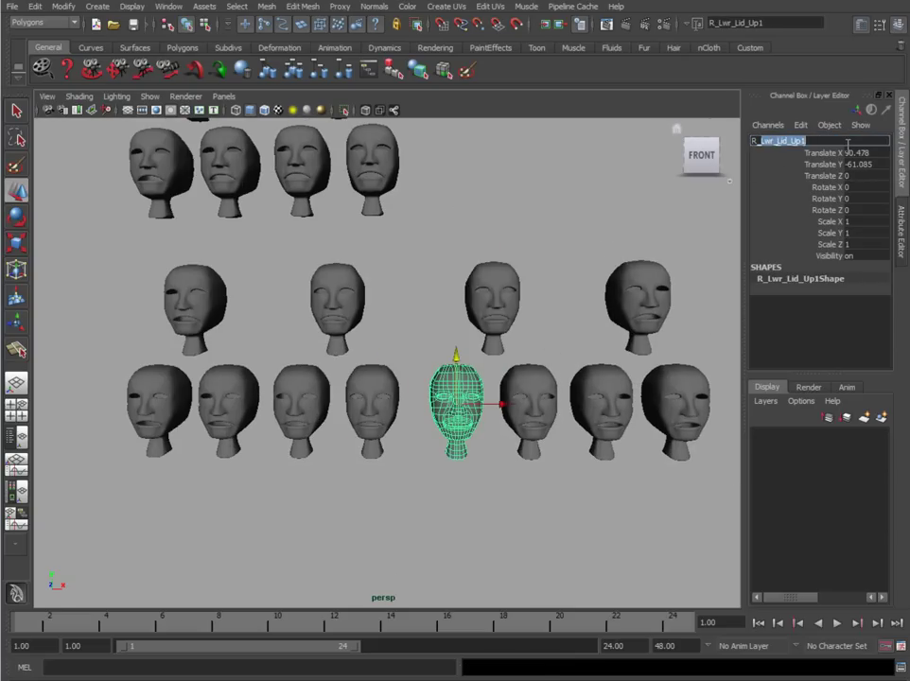
- Rename the second head under the third lip Master to L_Lwr_Lip_In
{"action": "left_click", "coordinate": [528, 383]}
{"action": "left_click", "coordinate": [770, 141]}
{"action": "left_click_drag", "start_coordinate": [761, 141], "coordinate": [843, 153]}
{"action": "key", "text": "ctrl+v"}
{"action": "key", "text": "Return"}
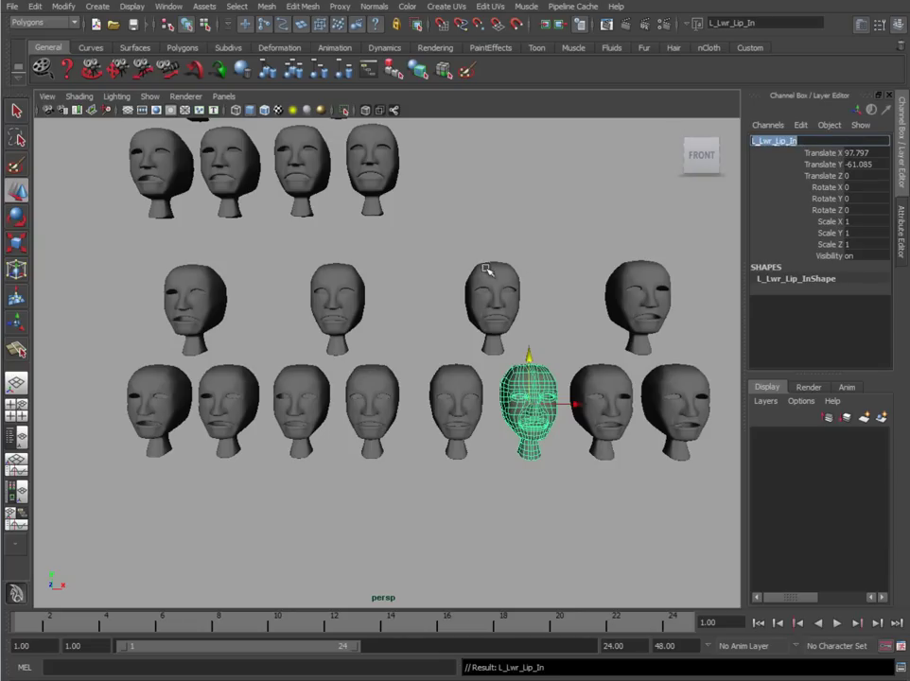
- Copy Lwr_Lip_Dwn from the fourth lip Master's name and rename the first head below it to R_Lwr_Lip_Dwn
{"action": "left_click", "coordinate": [636, 301]}
{"action": "middle_click_drag", "start_coordinate": [636, 301], "coordinate": [505, 300], "text": "alt"}
{"action": "left_click", "coordinate": [771, 141]}
{"action": "left_click_drag", "start_coordinate": [797, 141], "coordinate": [728, 140]}
{"action": "key", "text": "ctrl+c"}
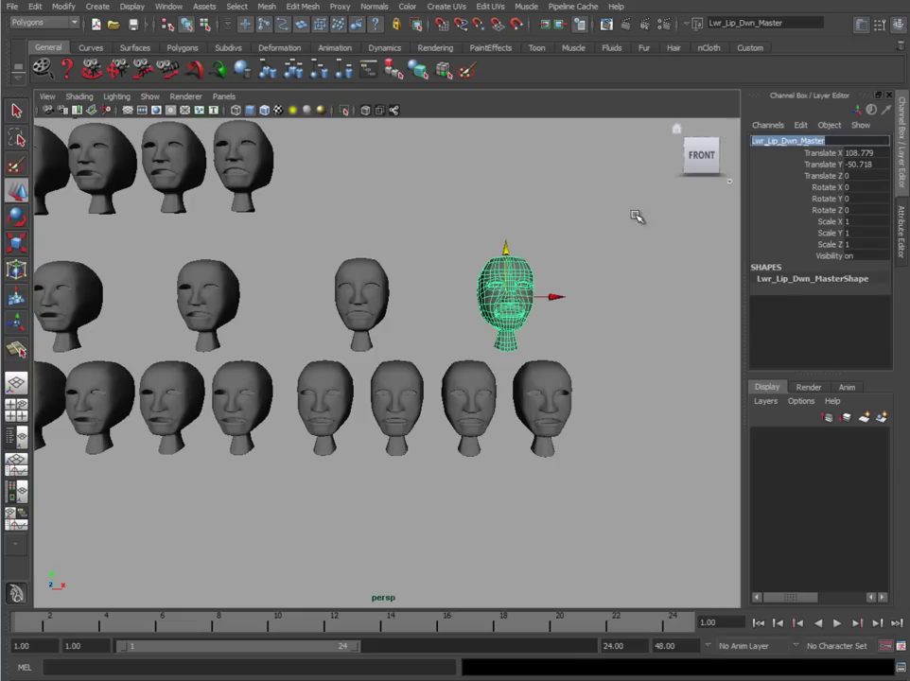
{"action": "left_click", "coordinate": [469, 397]}
{"action": "left_click", "coordinate": [771, 141]}
{"action": "left_click_drag", "start_coordinate": [786, 141], "coordinate": [718, 142]}
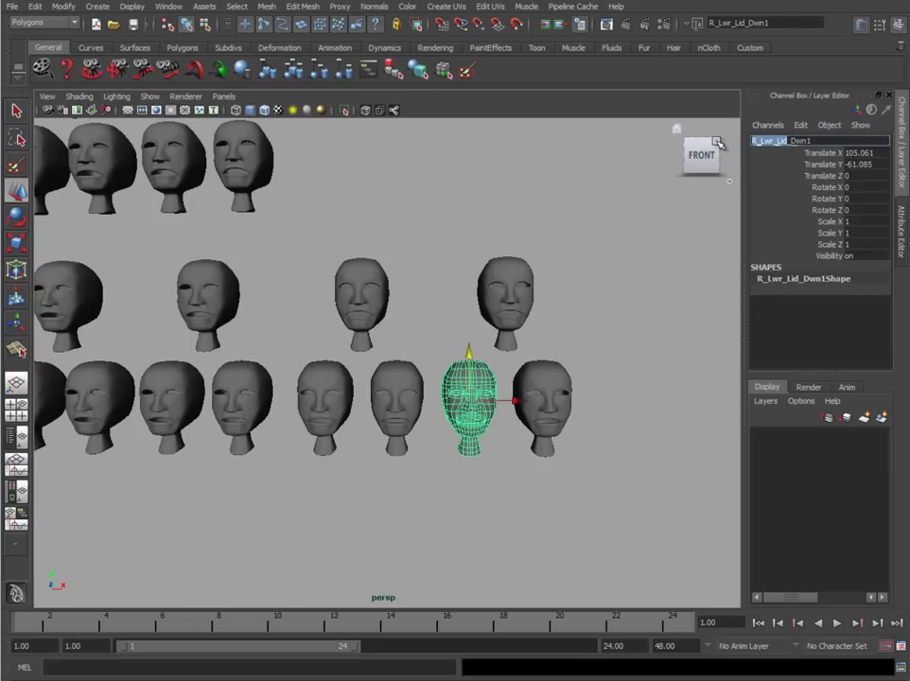
{"action": "double_click", "coordinate": [765, 140]}
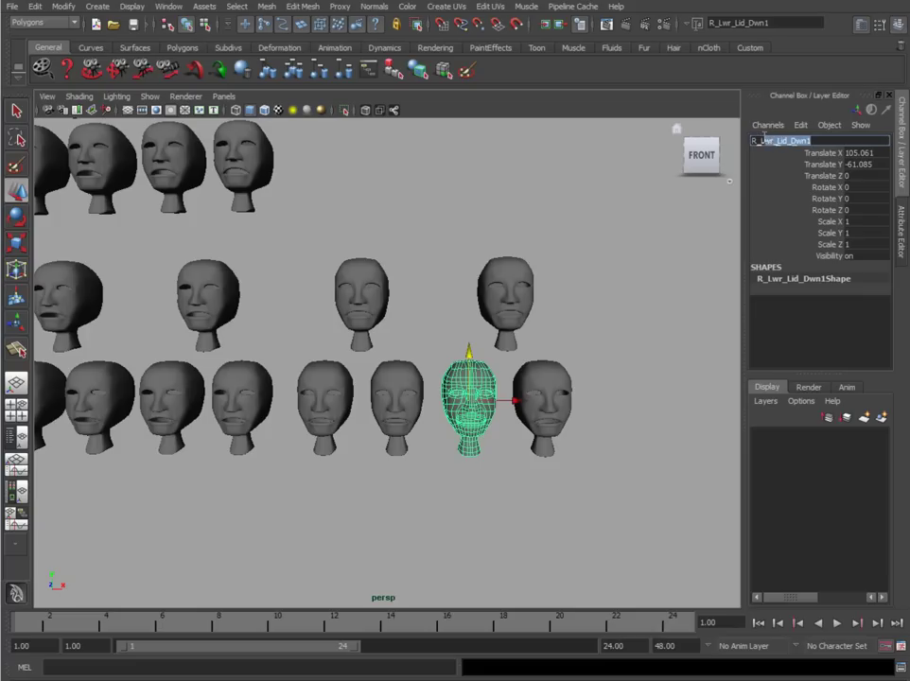
{"action": "key", "text": "ctrl+v"}
{"action": "key", "text": "Return"}
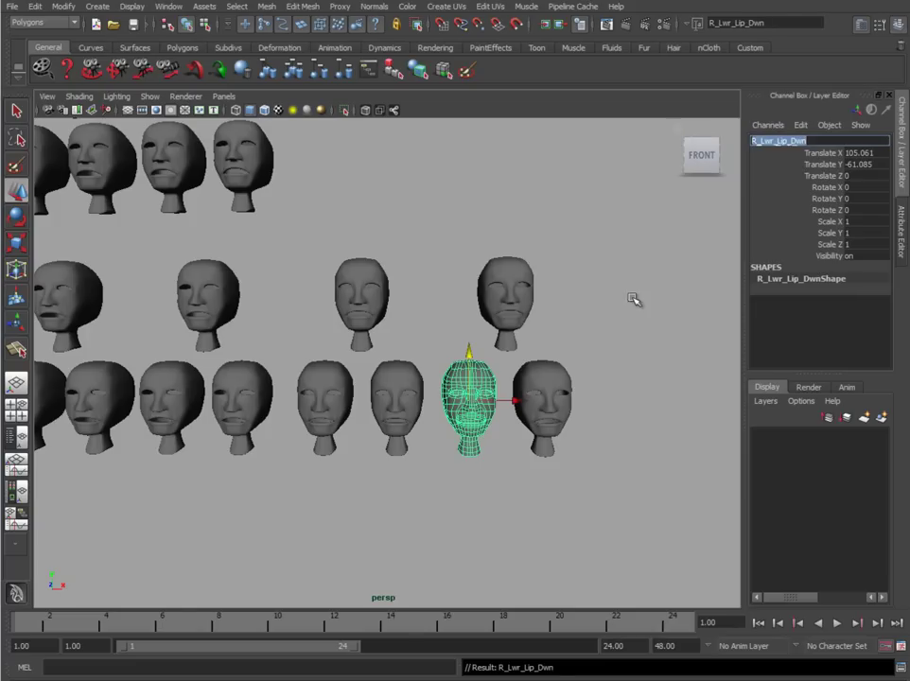
- Rename the second head under the fourth lip Master to L_Lwr_Lip_Dwn
{"action": "left_click", "coordinate": [558, 383]}
{"action": "double_click", "coordinate": [759, 142]}
{"action": "key", "text": "ctrl+v"}
{"action": "key", "text": "Return"}
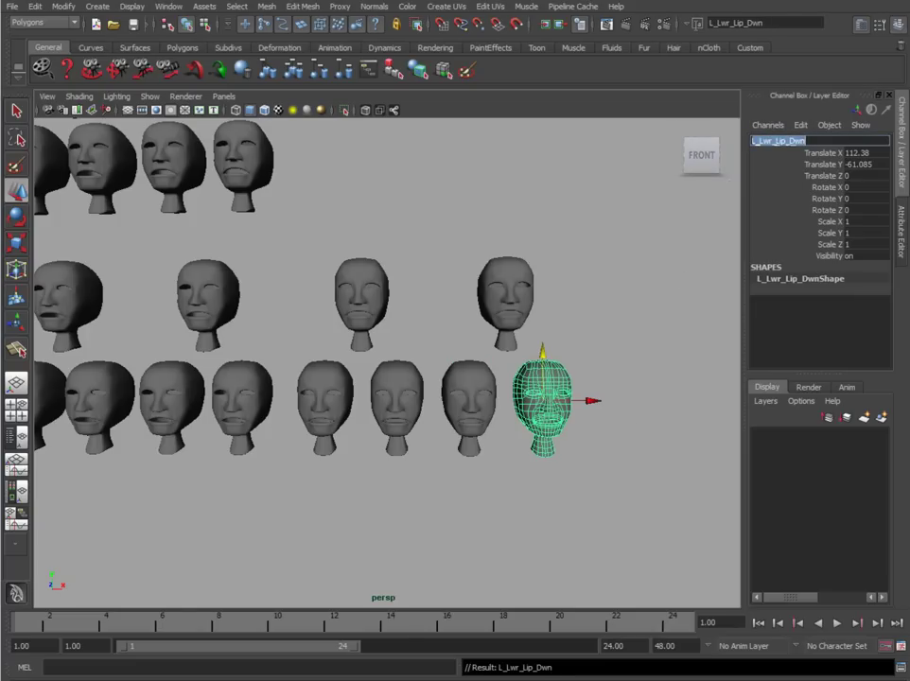
- Switch to the PDF in Adobe Acrobat Pro and review the face blendshape list, its control types and the Wildcard tip
{"action": "key", "text": "alt+Tab"}
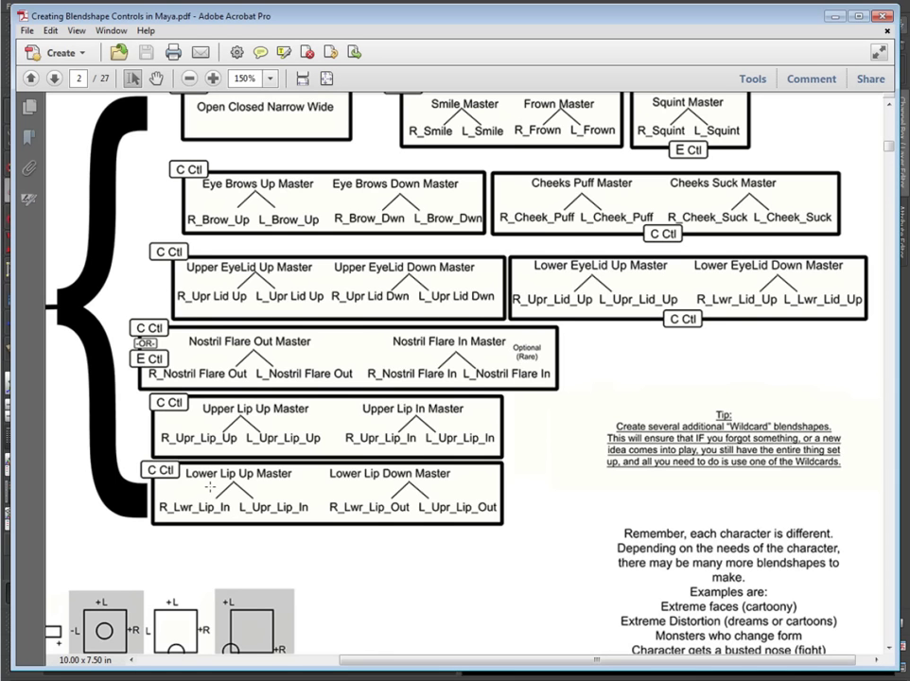
{"action": "left_click_drag", "start_coordinate": [344, 505], "coordinate": [620, 505]}
{"action": "left_click_drag", "start_coordinate": [454, 532], "coordinate": [475, 401]}
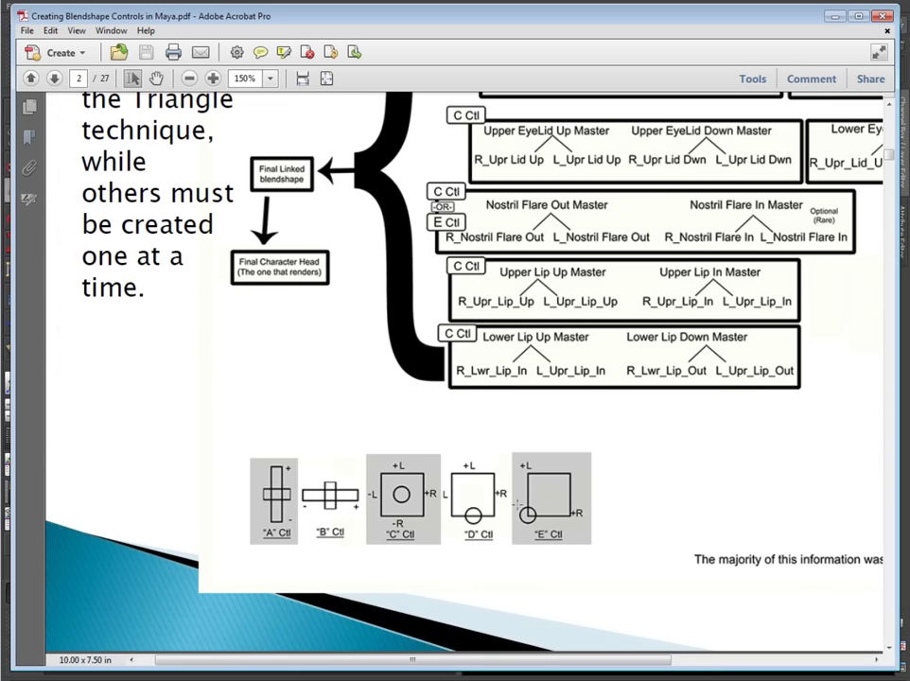
{"action": "left_click_drag", "start_coordinate": [718, 336], "coordinate": [425, 522]}
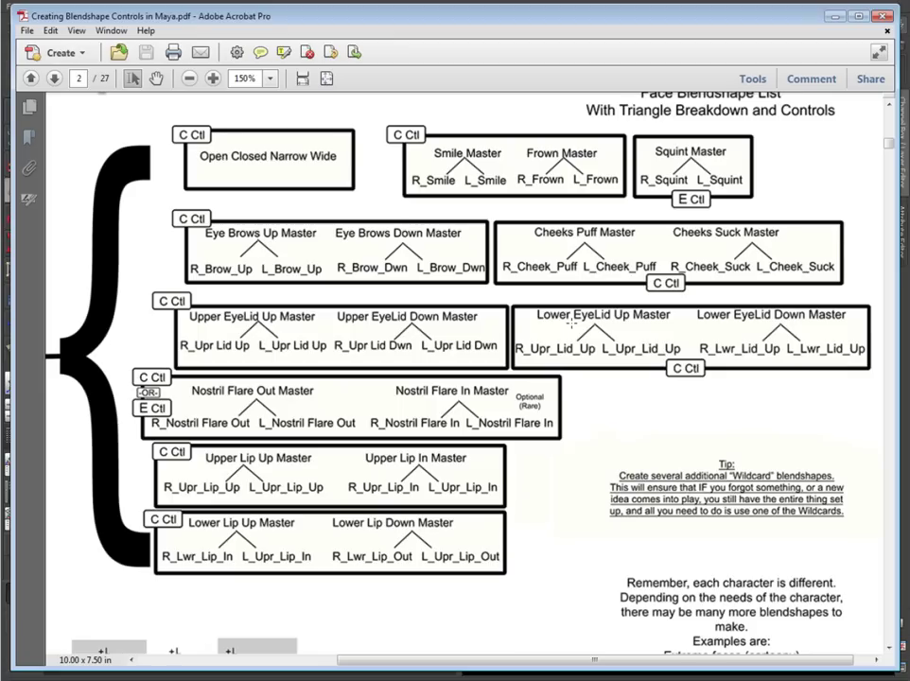
{"action": "left_click", "coordinate": [834, 17]}
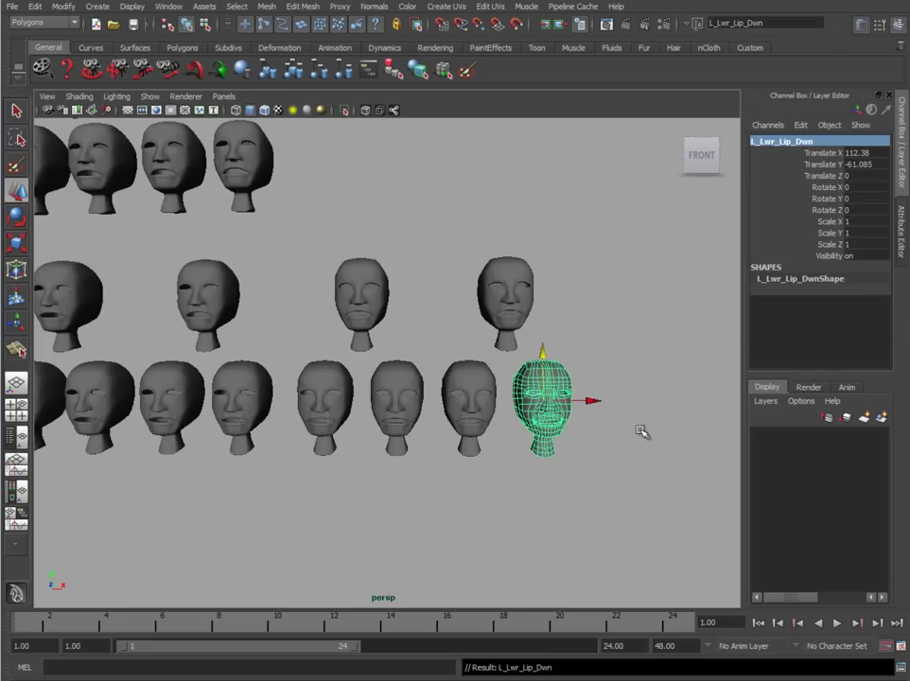
- Back in Maya, move all the nostril and lip heads up beside the other shape groups, aligning their rows with the existing ones
{"action": "right_click_drag", "start_coordinate": [641, 428], "coordinate": [455, 434], "text": "alt"}
{"action": "middle_click_drag", "start_coordinate": [455, 434], "coordinate": [426, 490], "text": "alt"}
{"action": "left_click", "coordinate": [521, 342]}
{"action": "middle_click_drag", "start_coordinate": [492, 285], "coordinate": [501, 362], "text": "alt"}
{"action": "mouse_move", "coordinate": [508, 321]}
{"action": "middle_mouse_down", "text": "alt"}
{"action": "mouse_move", "coordinate": [494, 387]}
{"action": "mouse_move", "coordinate": [566, 279]}
{"action": "middle_mouse_up", "text": "alt"}
{"action": "middle_click_drag", "start_coordinate": [610, 331], "coordinate": [608, 402], "text": "alt"}
{"action": "right_click_drag", "start_coordinate": [607, 402], "coordinate": [490, 392], "text": "alt"}
{"action": "left_click_drag", "start_coordinate": [545, 518], "coordinate": [284, 356]}
{"action": "right_click_drag", "start_coordinate": [522, 454], "coordinate": [488, 457], "text": "alt"}
{"action": "left_click_drag", "start_coordinate": [487, 428], "coordinate": [673, 429]}
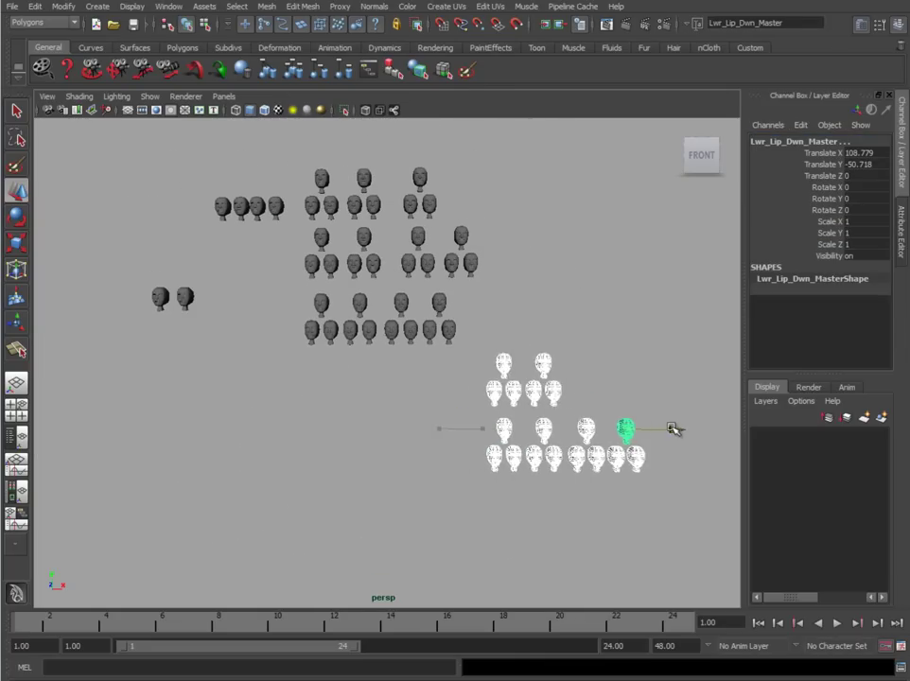
{"action": "middle_click_drag", "start_coordinate": [640, 324], "coordinate": [614, 191]}
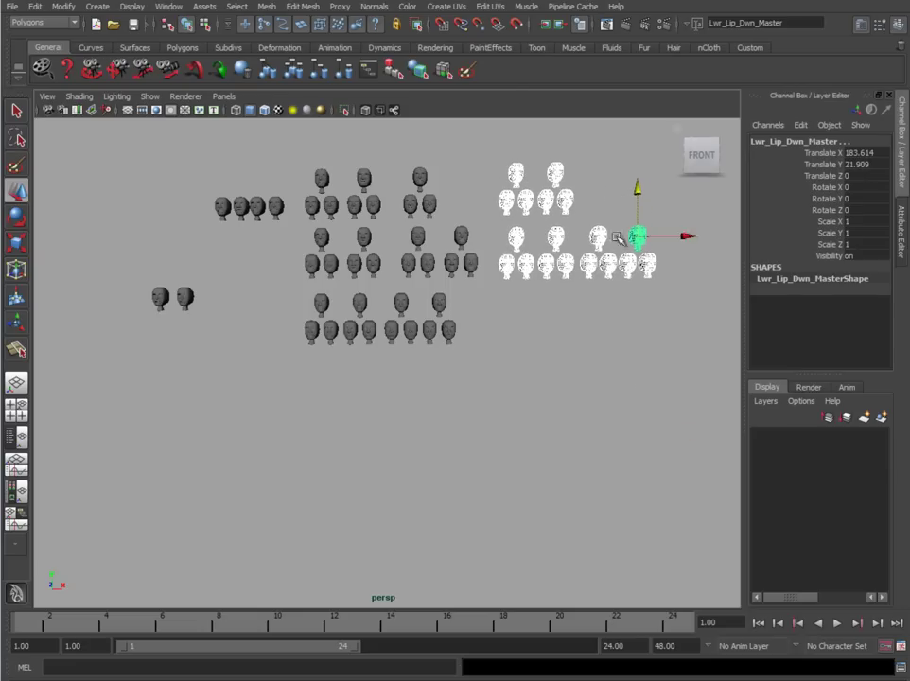
- Duplicate the row of eight R/L lip heads and move the copies down to Translate Y -35.267
{"action": "middle_click_drag", "start_coordinate": [620, 237], "coordinate": [536, 243], "text": "alt"}
{"action": "left_click", "coordinate": [544, 362]}
{"action": "left_click_drag", "start_coordinate": [416, 268], "coordinate": [569, 295]}
{"action": "key", "text": "ctrl+d"}
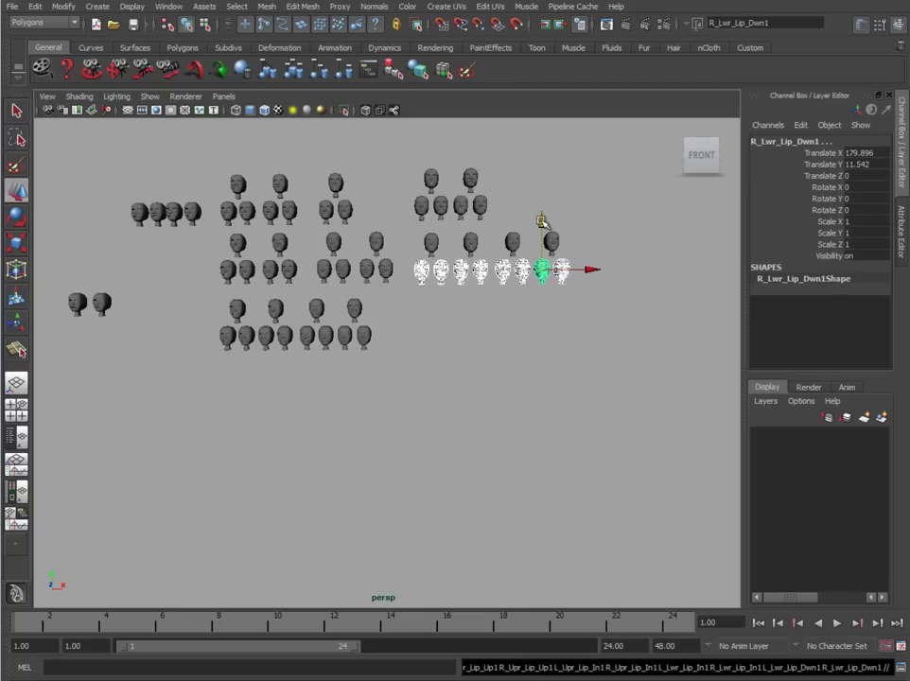
{"action": "left_click_drag", "start_coordinate": [544, 219], "coordinate": [544, 342]}
- Rename the eight duplicated heads together as a numbered WildCards series
{"action": "right_click_drag", "start_coordinate": [481, 359], "coordinate": [613, 457], "text": "alt"}
{"action": "middle_click_drag", "start_coordinate": [613, 458], "coordinate": [557, 413], "text": "alt"}
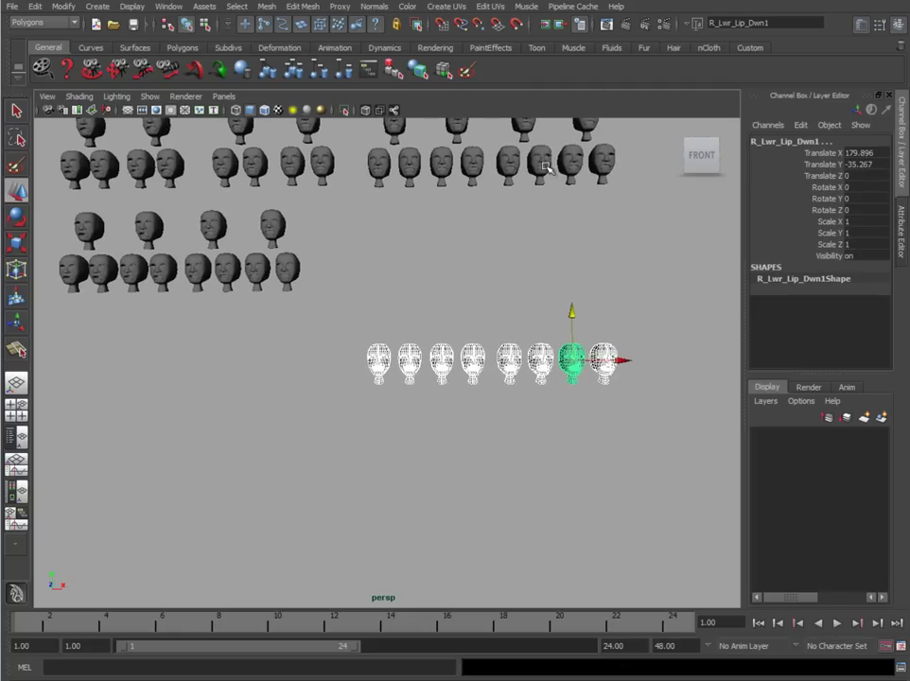
{"action": "left_click", "coordinate": [694, 27]}
{"action": "left_click", "coordinate": [698, 61]}
{"action": "left_click", "coordinate": [780, 23]}
{"action": "double_click", "coordinate": [776, 23]}
{"action": "type", "text": "W"}
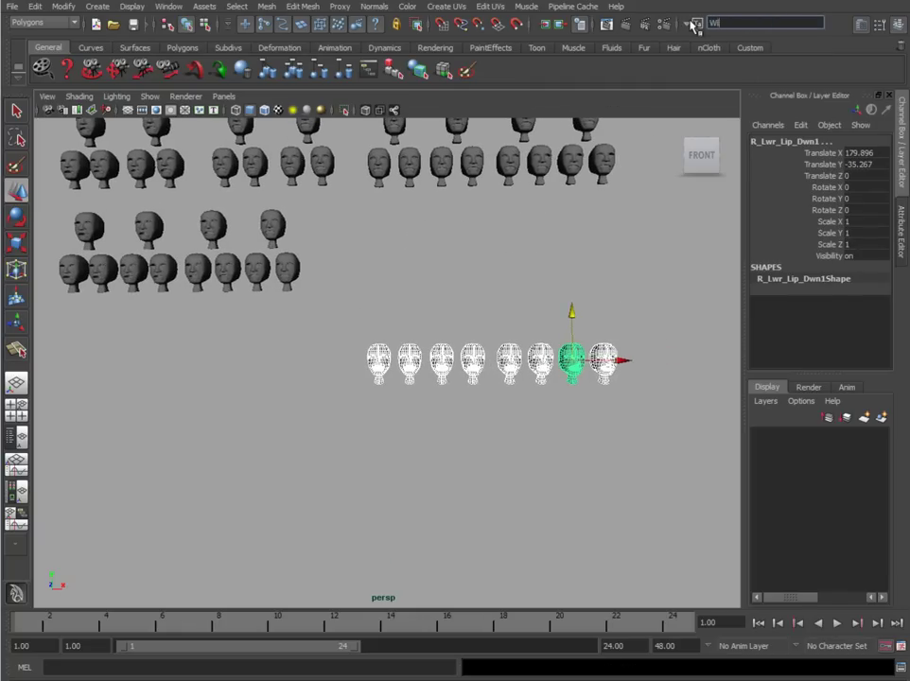
{"action": "type", "text": "ildCards7"}
{"action": "key", "text": "Return"}
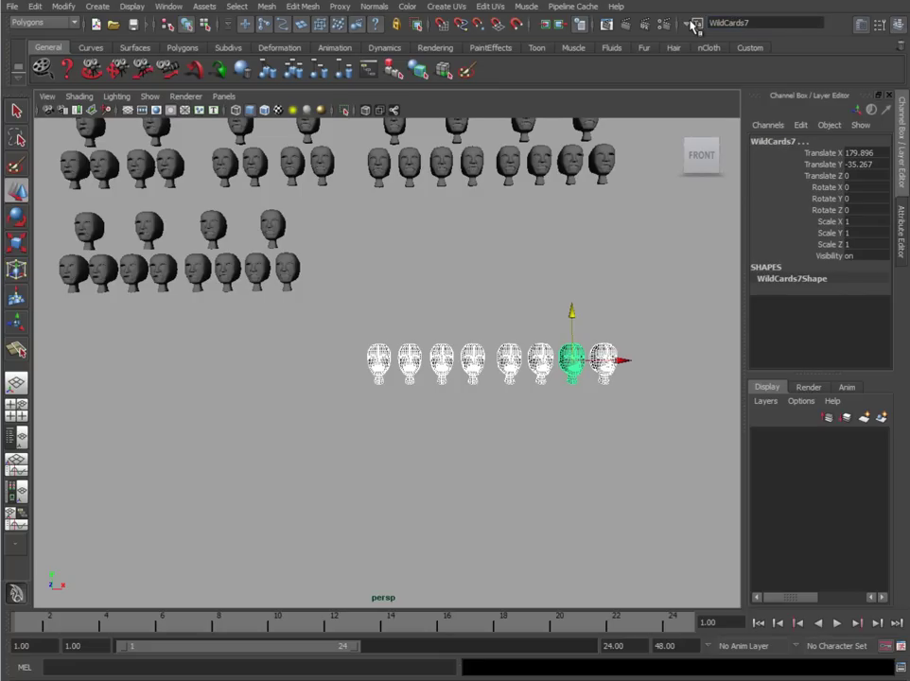
- Check the name of each of the eight WildCards heads, one after another along the row
{"action": "left_click", "coordinate": [401, 315]}
{"action": "left_click", "coordinate": [378, 357]}
{"action": "left_click", "coordinate": [405, 356]}
{"action": "left_click", "coordinate": [440, 358]}
{"action": "left_click", "coordinate": [472, 357]}
{"action": "left_click", "coordinate": [508, 357]}
{"action": "left_click", "coordinate": [541, 347]}
{"action": "left_click", "coordinate": [573, 350]}
{"action": "left_click", "coordinate": [601, 351]}
- Inspect the FinalConnection head, then highlight the whole WildCards row and clear the selection
{"action": "middle_click_drag", "start_coordinate": [291, 358], "coordinate": [544, 396], "text": "alt"}
{"action": "scroll", "coordinate": [197, 301], "scroll_direction": "down", "scroll_amount": 2}
{"action": "left_click", "coordinate": [173, 285]}
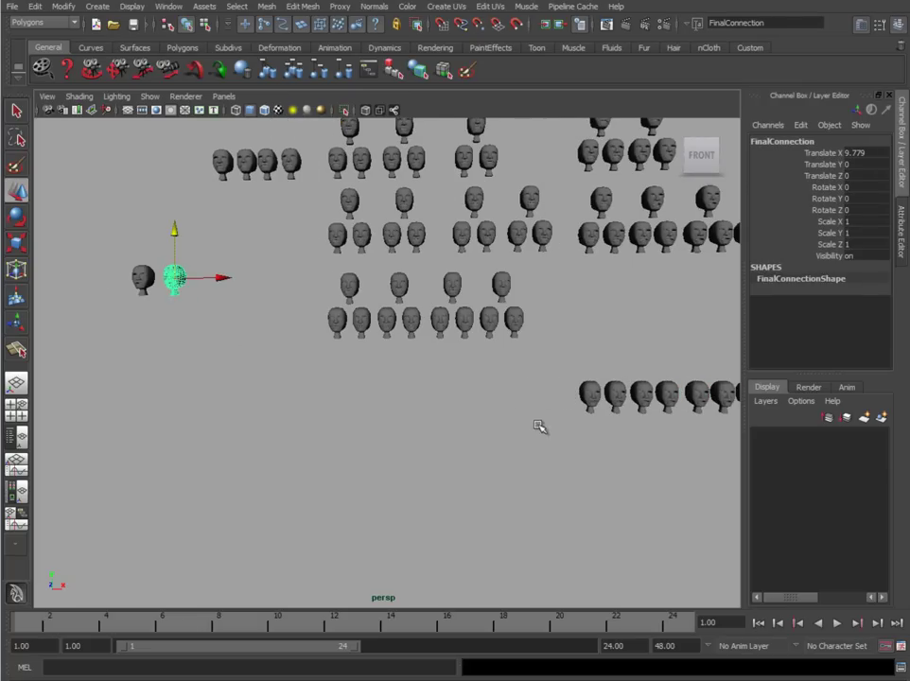
{"action": "middle_click_drag", "start_coordinate": [538, 426], "coordinate": [397, 341], "text": "alt"}
{"action": "left_click_drag", "start_coordinate": [396, 339], "coordinate": [638, 395]}
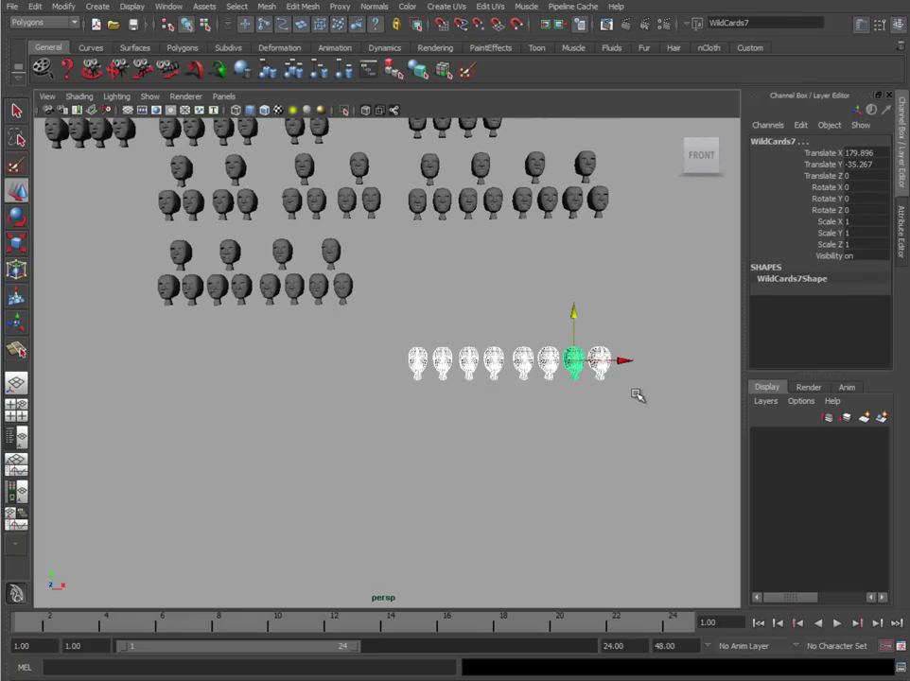
{"action": "left_click", "coordinate": [615, 412]}
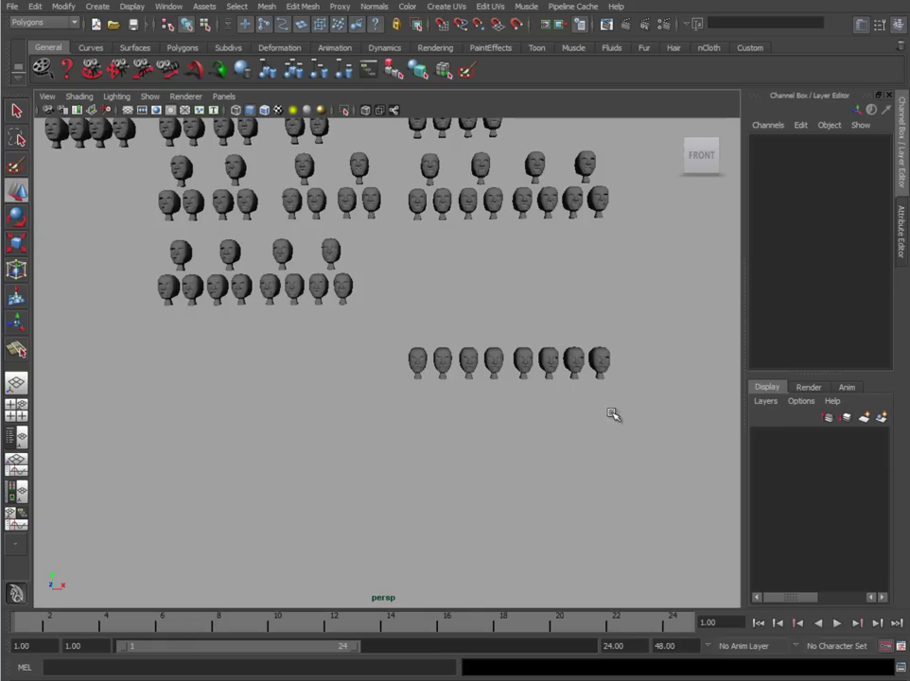
- Highlight all the shape heads, add the FinalConnection head, and then highlight only the Master and FinalConnection pair
{"action": "middle_click_drag", "start_coordinate": [390, 413], "coordinate": [388, 389], "text": "alt"}
{"action": "right_click_drag", "start_coordinate": [388, 389], "coordinate": [551, 391], "text": "alt"}
{"action": "middle_click_drag", "start_coordinate": [551, 390], "coordinate": [478, 419], "text": "alt"}
{"action": "right_click_drag", "start_coordinate": [575, 423], "coordinate": [328, 371], "text": "alt"}
{"action": "middle_click_drag", "start_coordinate": [329, 370], "coordinate": [497, 427], "text": "alt"}
{"action": "left_click_drag", "start_coordinate": [710, 382], "coordinate": [268, 151]}
{"action": "middle_click_drag", "start_coordinate": [267, 327], "coordinate": [347, 342], "text": "alt"}
{"action": "right_click_drag", "start_coordinate": [347, 342], "coordinate": [431, 345], "text": "alt"}
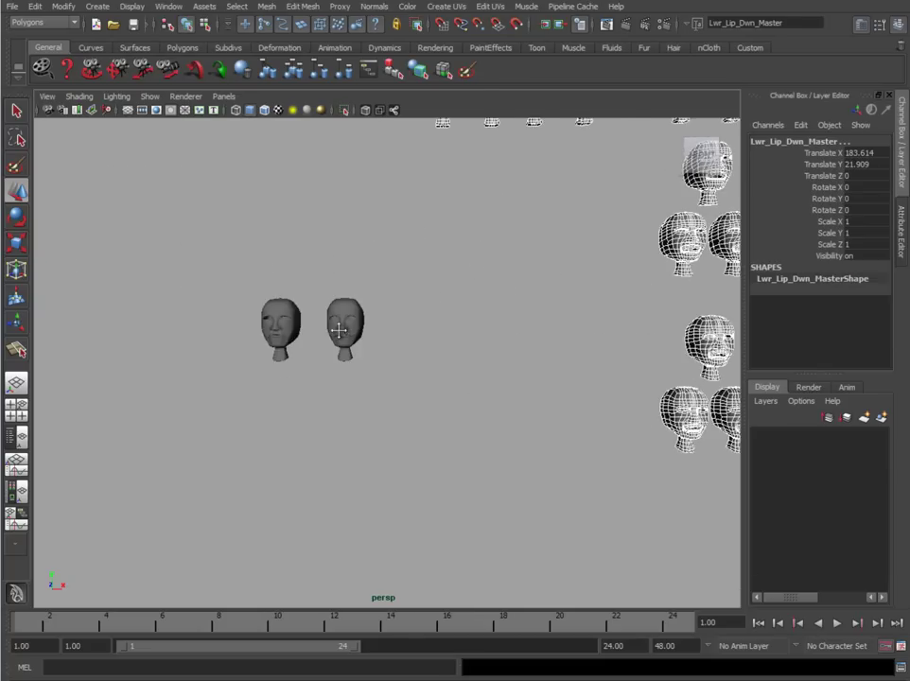
{"action": "middle_click_drag", "start_coordinate": [431, 344], "coordinate": [476, 360], "text": "alt"}
{"action": "left_click", "coordinate": [387, 336]}
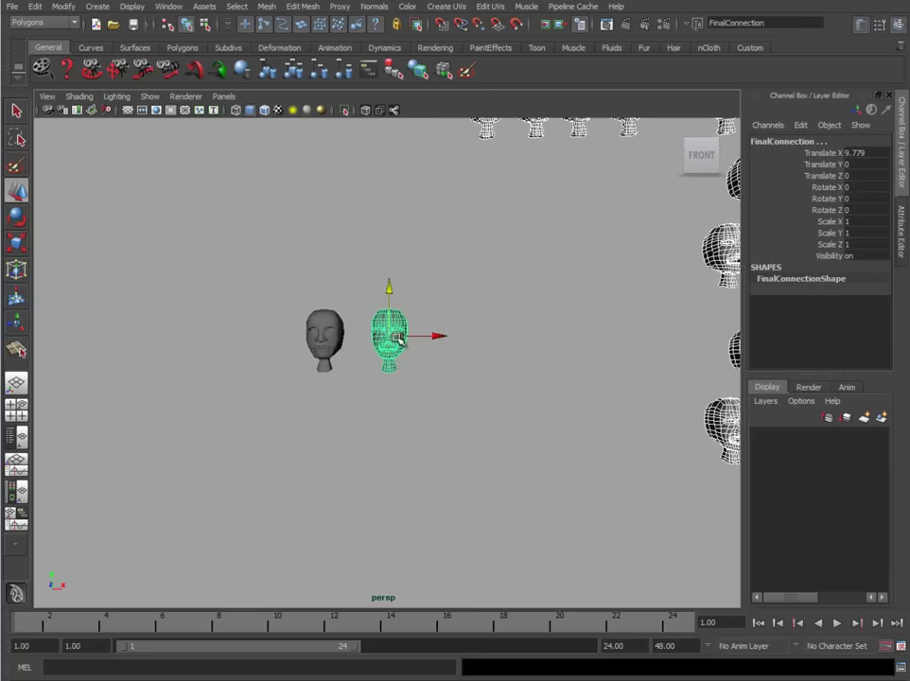
{"action": "middle_click_drag", "start_coordinate": [390, 362], "coordinate": [473, 350], "text": "alt"}
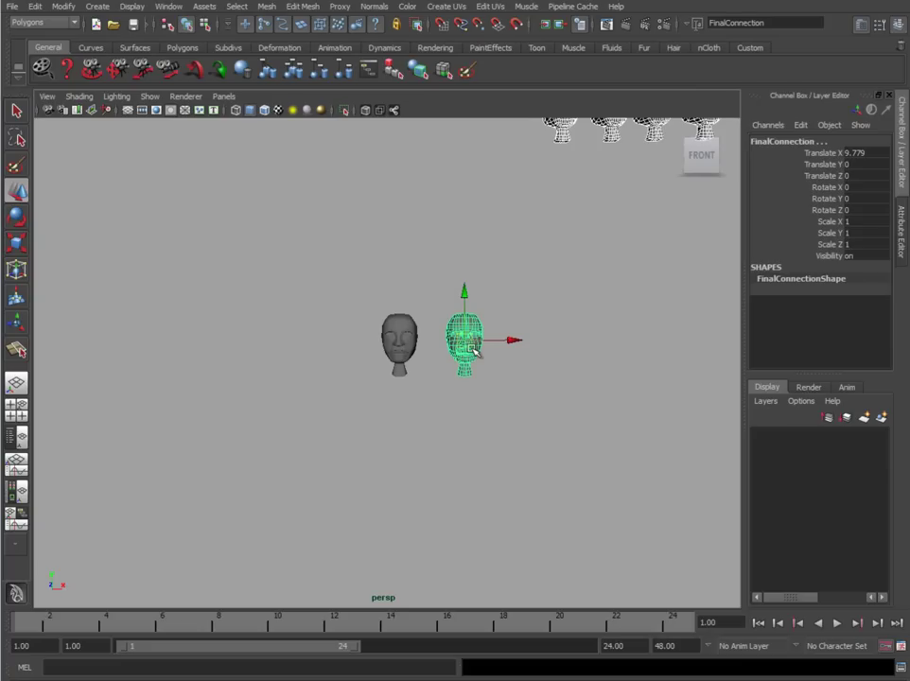
{"action": "left_click", "coordinate": [397, 324]}
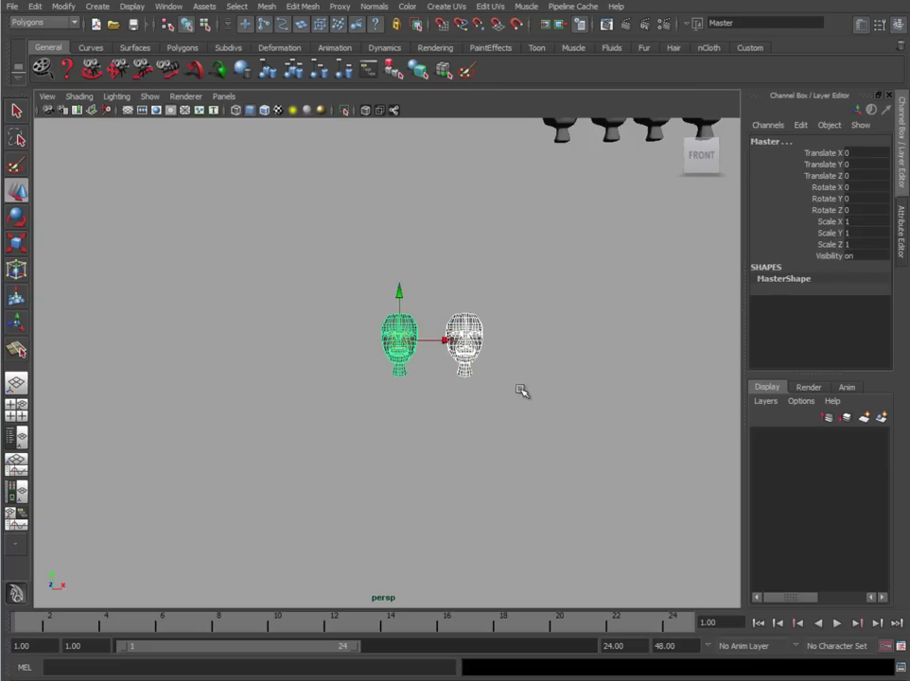
- Move the WildCards1 head up out of its row to Translate X 134.492 and Translate Y -20.487
{"action": "scroll", "coordinate": [548, 416], "scroll_direction": "down", "scroll_amount": 3}
{"action": "middle_click_drag", "start_coordinate": [574, 431], "coordinate": [256, 396], "text": "alt"}
{"action": "scroll", "coordinate": [505, 412], "scroll_direction": "down", "scroll_amount": 2}
{"action": "left_click", "coordinate": [505, 413]}
{"action": "scroll", "coordinate": [385, 394], "scroll_direction": "up", "scroll_amount": 4}
{"action": "left_click", "coordinate": [299, 356]}
{"action": "middle_click_drag", "start_coordinate": [299, 356], "coordinate": [378, 369], "text": "alt"}
{"action": "left_click_drag", "start_coordinate": [382, 304], "coordinate": [400, 239]}
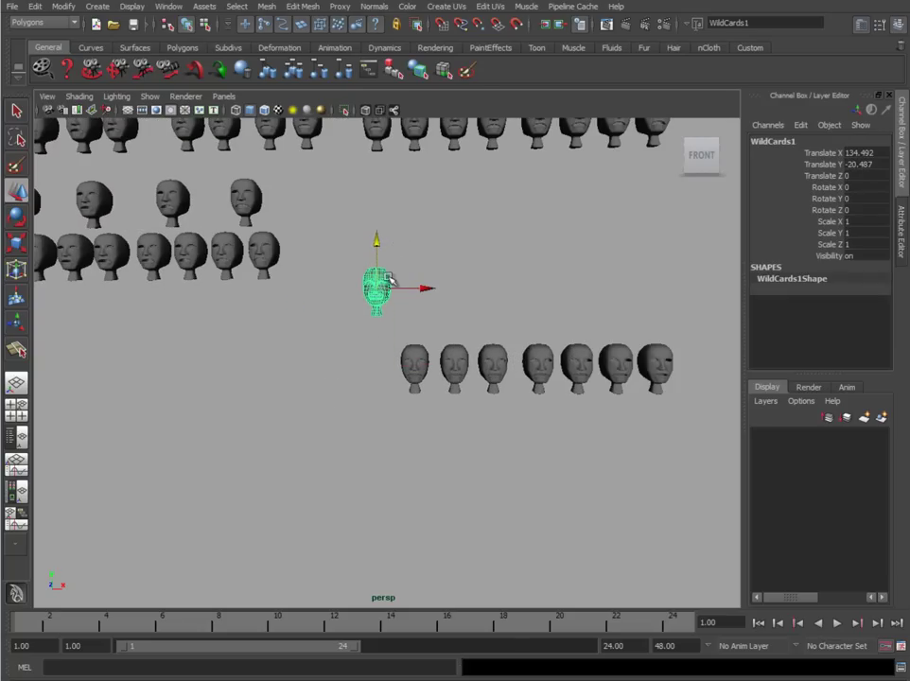
- Highlight the seven remaining WildCards heads, then WildCards1 with all the named shape heads, and finally only the FinalConnection head
{"action": "left_click_drag", "start_coordinate": [395, 329], "coordinate": [668, 416]}
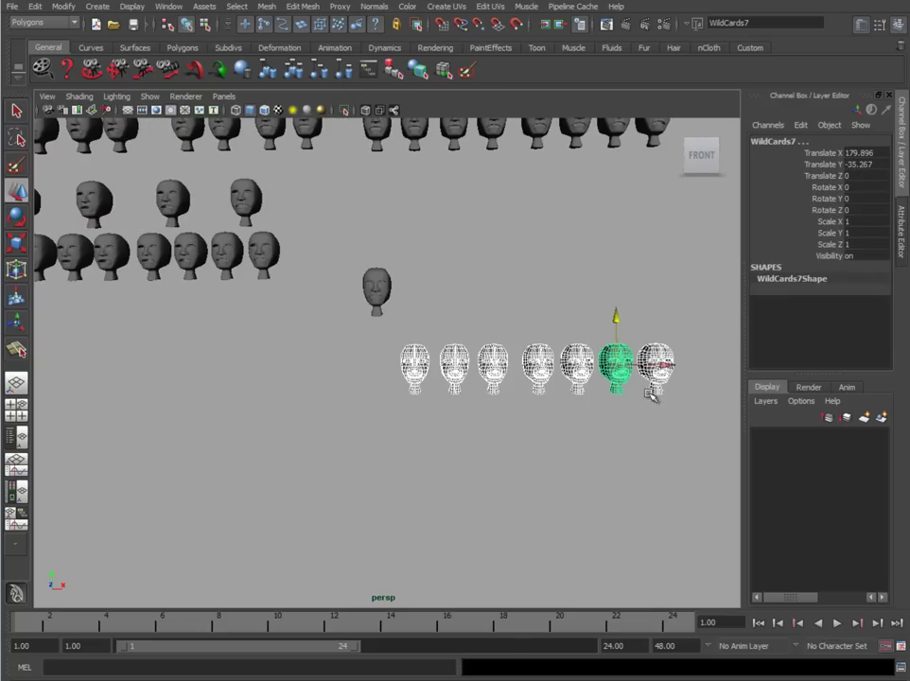
{"action": "left_click", "coordinate": [380, 286]}
{"action": "middle_click_drag", "start_coordinate": [378, 381], "coordinate": [577, 440], "text": "alt"}
{"action": "right_click_drag", "start_coordinate": [577, 441], "coordinate": [531, 379], "text": "alt"}
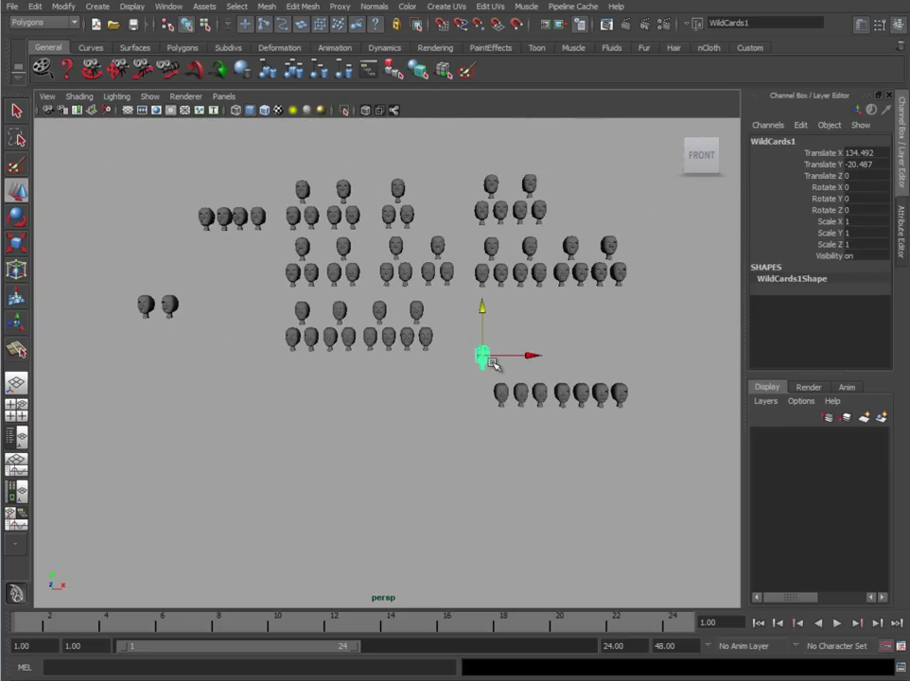
{"action": "left_click_drag", "start_coordinate": [627, 370], "coordinate": [204, 151]}
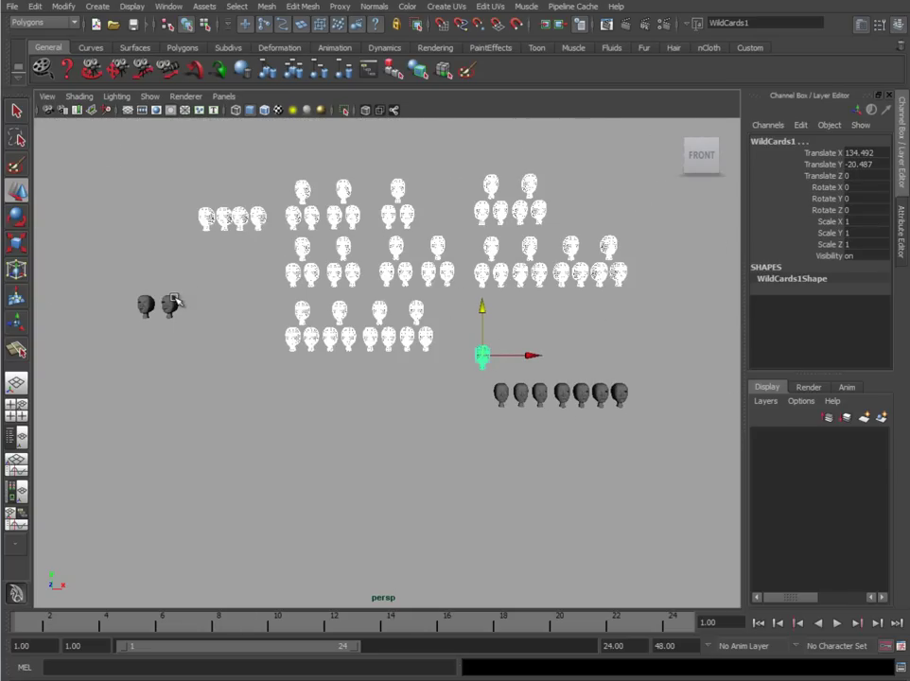
{"action": "left_click", "coordinate": [172, 305]}
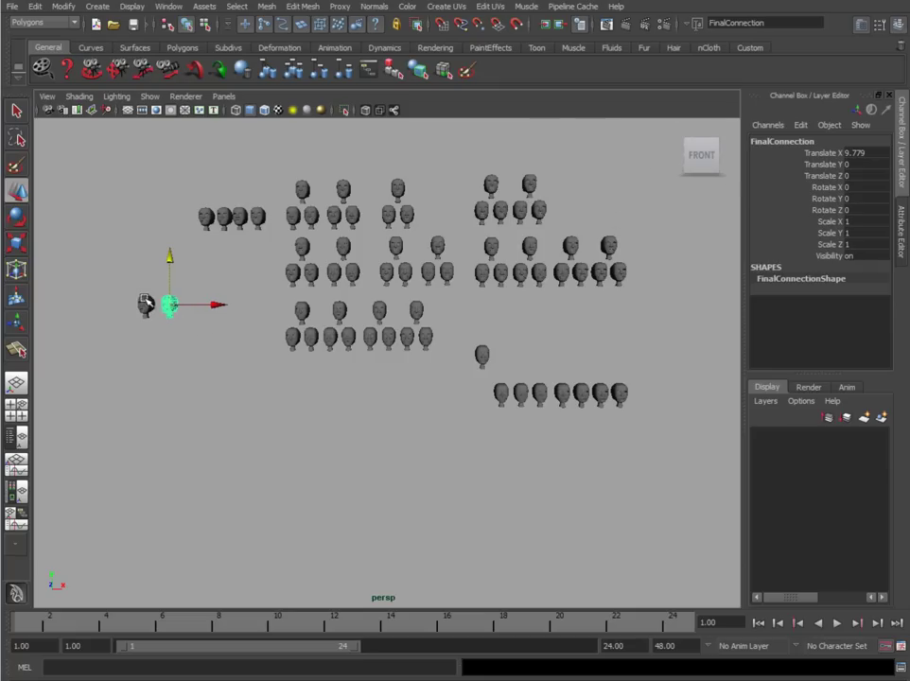
- Highlight the Master head, the WildCards1 head, the FinalConnection head, and WildCards1 again, one at a time
{"action": "left_click", "coordinate": [145, 305]}
{"action": "scroll", "coordinate": [445, 373], "scroll_direction": "up", "scroll_amount": 3}
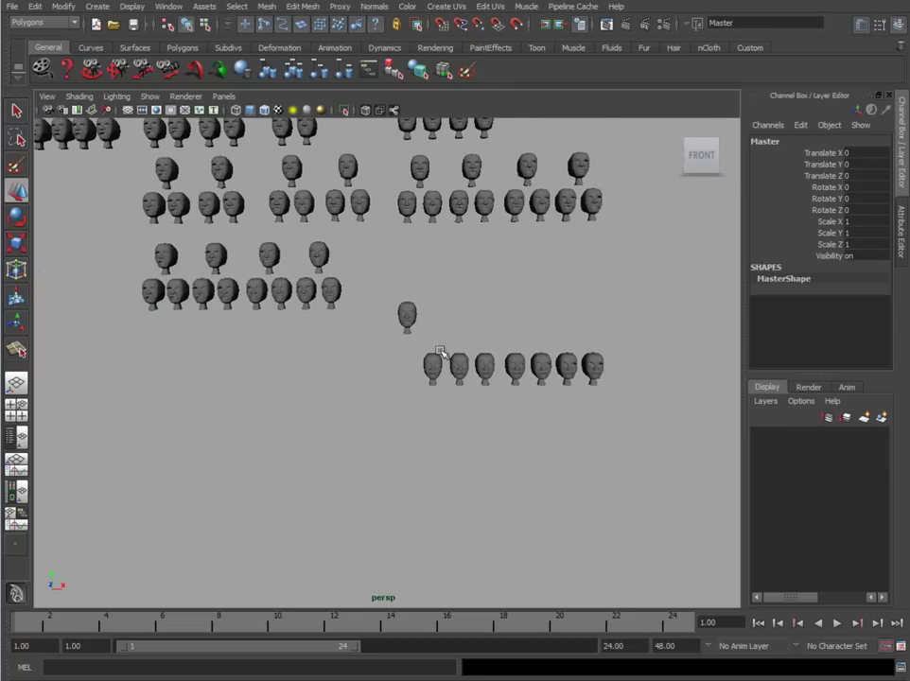
{"action": "left_click", "coordinate": [407, 314]}
{"action": "middle_click_drag", "start_coordinate": [407, 315], "coordinate": [501, 362], "text": "alt"}
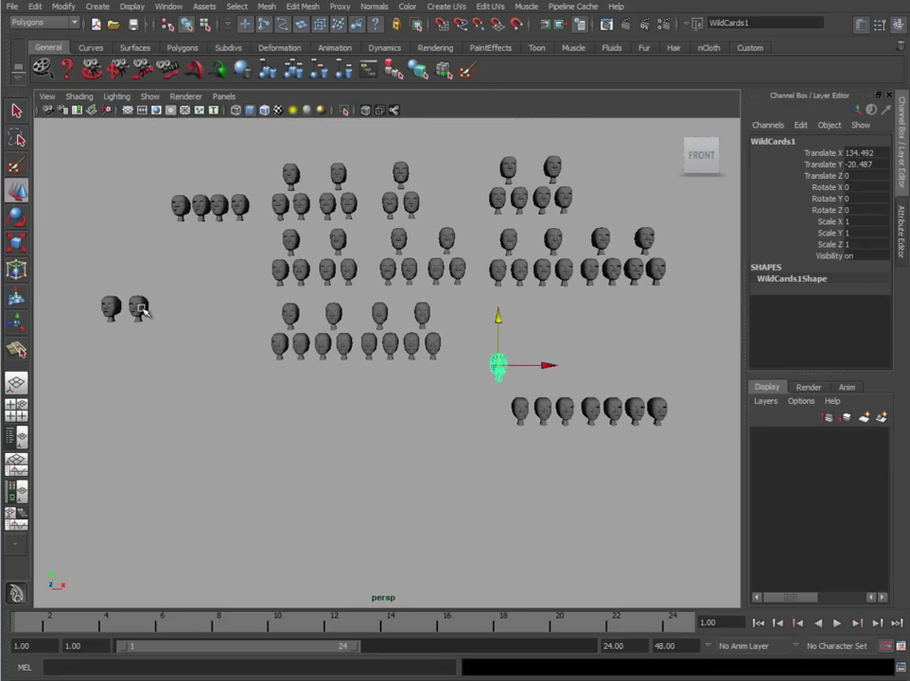
{"action": "left_click", "coordinate": [140, 306]}
{"action": "left_click", "coordinate": [494, 365]}
{"action": "middle_click_drag", "start_coordinate": [494, 365], "coordinate": [371, 335], "text": "alt"}
- Duplicate the row of seven WildCards heads three times, stacking the copies in evenly spaced rows below down to Translate Y -64.656
{"action": "left_click_drag", "start_coordinate": [378, 352], "coordinate": [571, 410]}
{"action": "key", "text": "ctrl+d"}
{"action": "left_click_drag", "start_coordinate": [512, 331], "coordinate": [510, 412]}
{"action": "key", "text": "ctrl+d"}
{"action": "key", "text": "ctrl+d"}
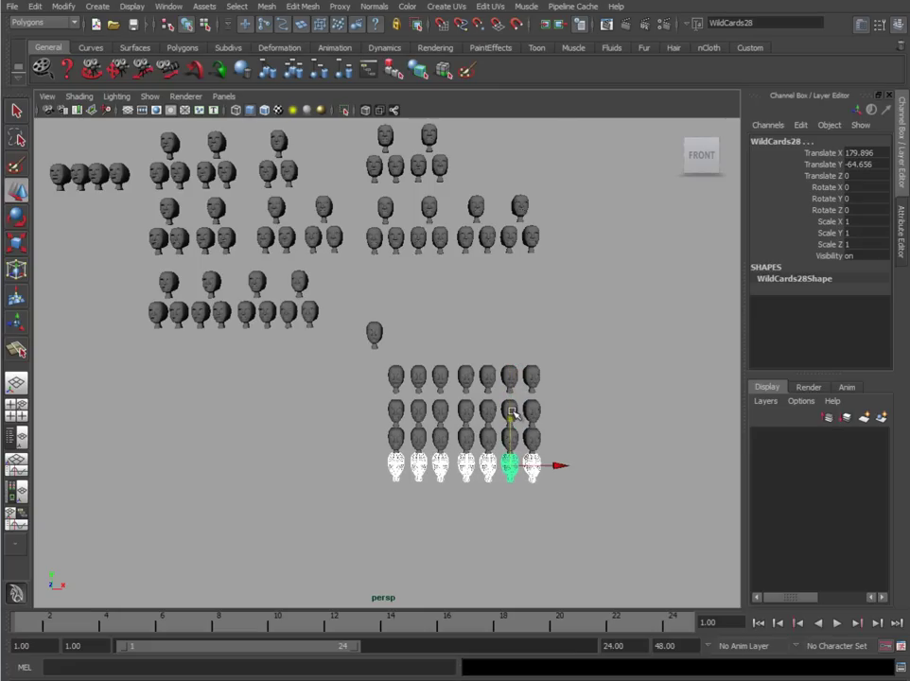
- Highlight the whole block of WildCards heads and the separate WildCards1 head in turn, ending with only WildCards1 selected
{"action": "left_click", "coordinate": [386, 366]}
{"action": "left_click_drag", "start_coordinate": [593, 501], "coordinate": [404, 362]}
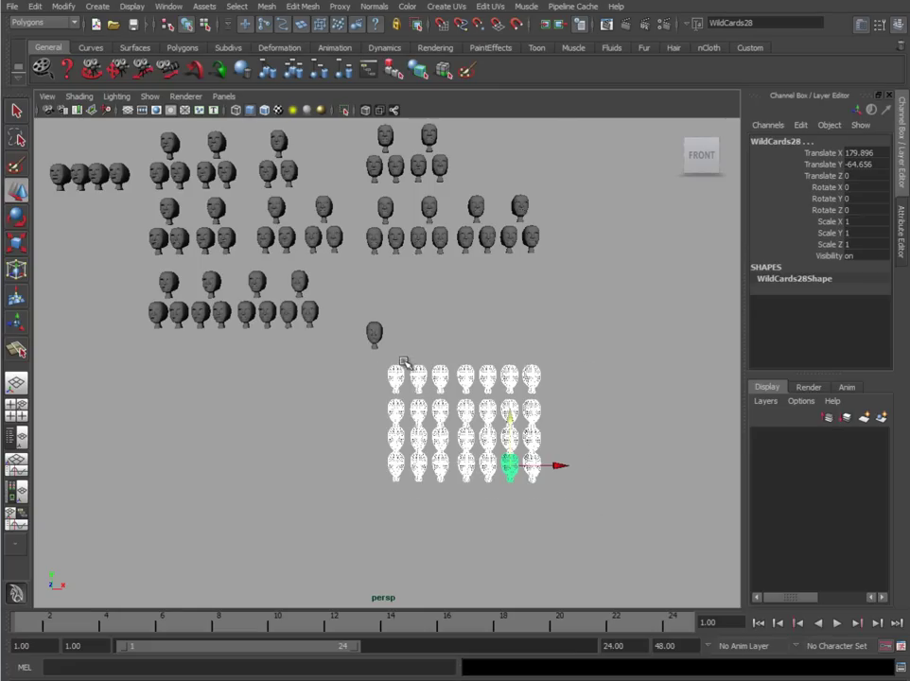
{"action": "left_click", "coordinate": [374, 335]}
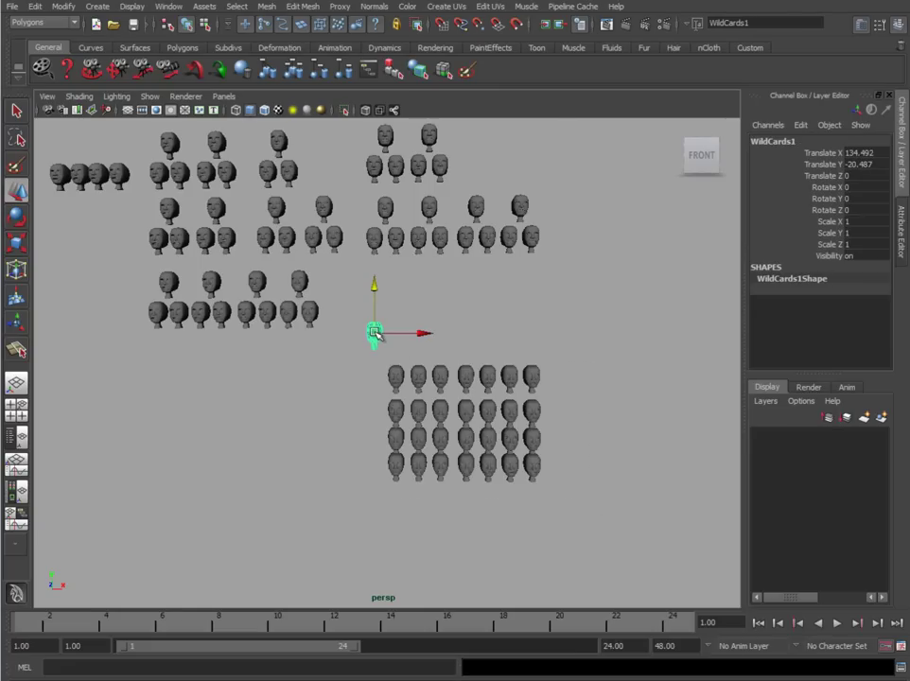
{"action": "left_click_drag", "start_coordinate": [387, 355], "coordinate": [545, 489]}
{"action": "middle_click_drag", "start_coordinate": [325, 359], "coordinate": [396, 368], "text": "alt"}
{"action": "left_click", "coordinate": [442, 348]}
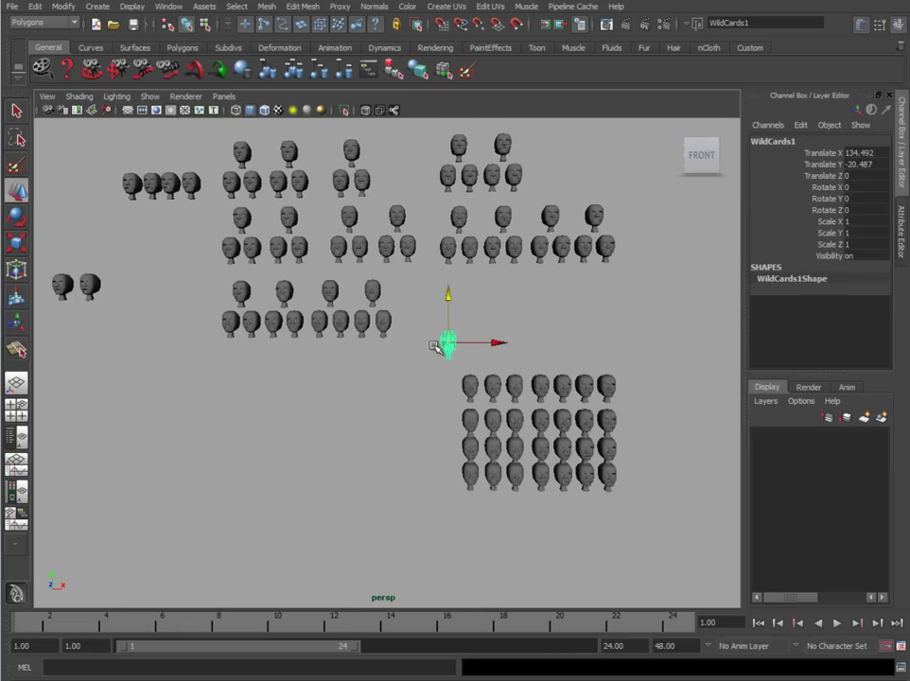
- Undo the extra WildCards row duplications, back to the original row of seven heads
{"action": "key", "text": "ctrl+z"}
{"action": "key", "text": "ctrl+z"}
{"action": "key", "text": "ctrl+z"}
{"action": "key", "text": "ctrl+z"}
{"action": "key", "text": "ctrl+z"}
{"action": "key", "text": "ctrl+z"}
{"action": "key", "text": "ctrl+z"}
{"action": "key", "text": "ctrl+z"}
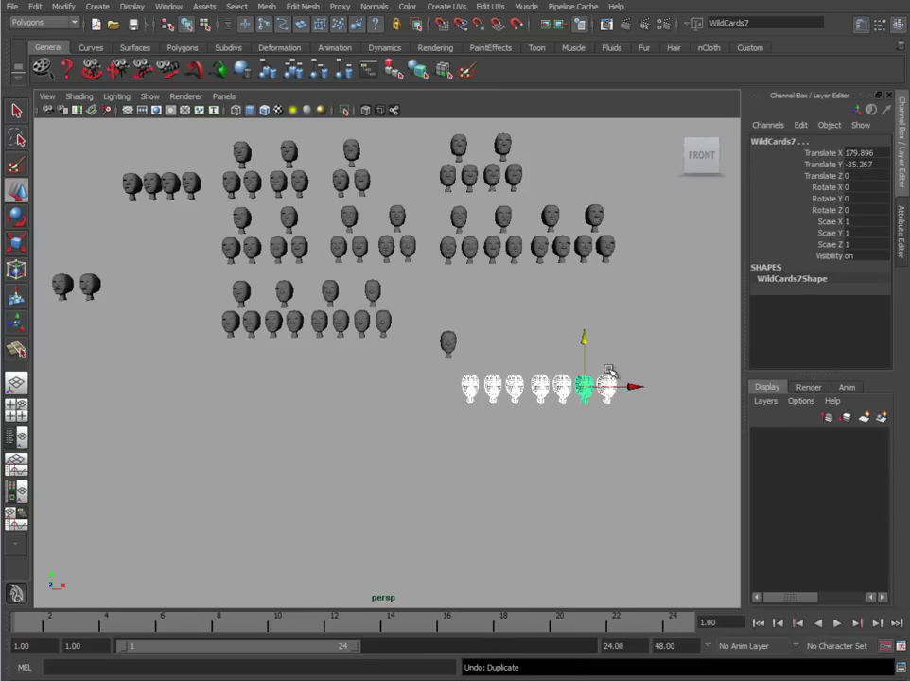
- Select the whole row of eight WildCards heads and raise it to a Translate Y of -28.812
{"action": "left_click", "coordinate": [445, 344]}
{"action": "left_click_drag", "start_coordinate": [442, 294], "coordinate": [625, 424]}
{"action": "left_click_drag", "start_coordinate": [582, 335], "coordinate": [599, 329]}
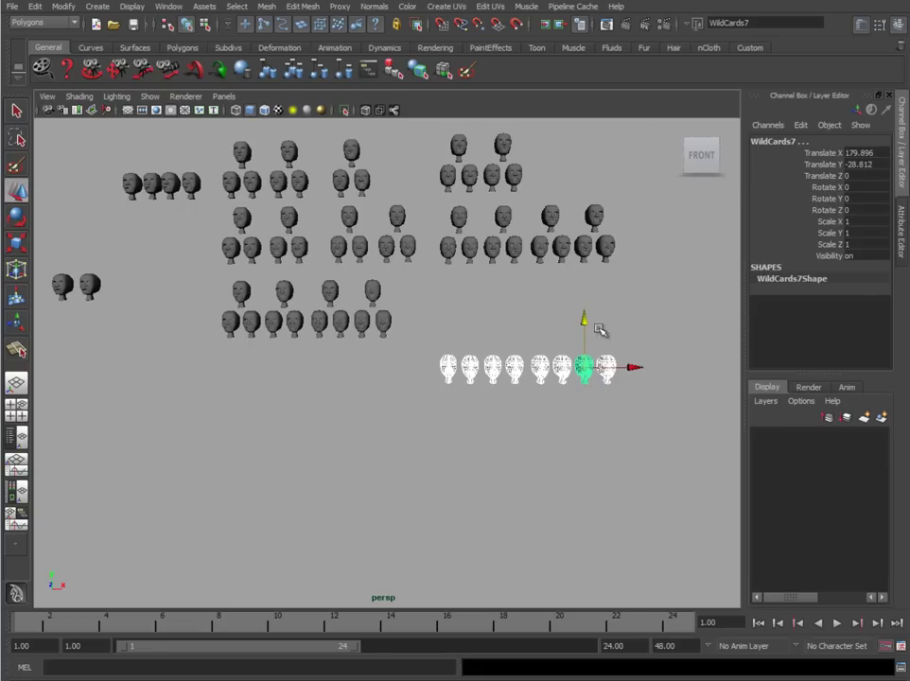
{"action": "left_click", "coordinate": [630, 337]}
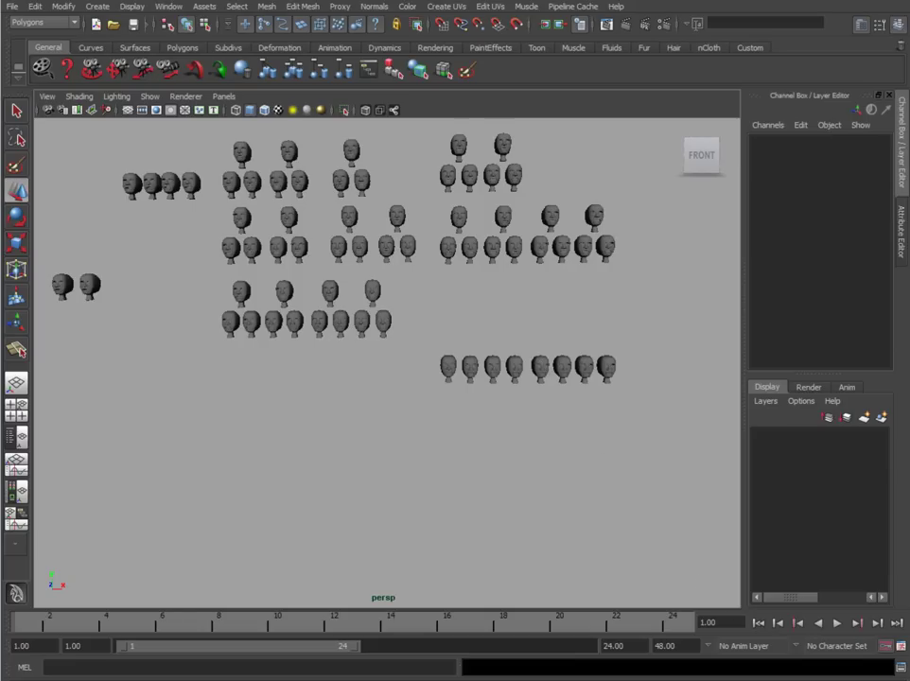
- Move the WildCards row farther along X to a Translate X of 196.082 and save the scene
{"action": "scroll", "coordinate": [524, 538], "scroll_direction": "down", "scroll_amount": 2}
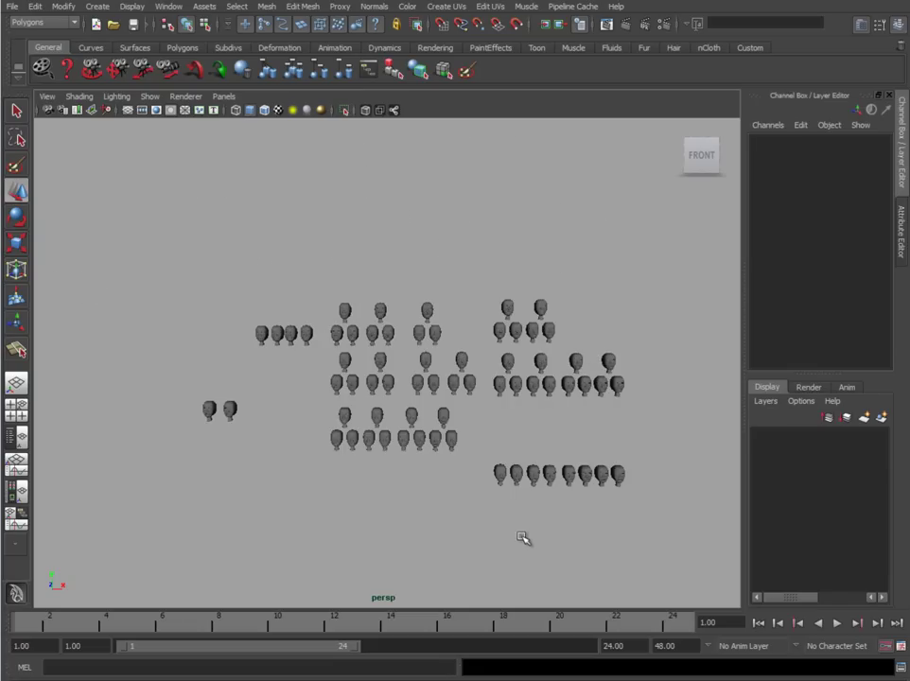
{"action": "middle_click_drag", "start_coordinate": [186, 446], "coordinate": [192, 436], "text": "alt"}
{"action": "left_click_drag", "start_coordinate": [493, 448], "coordinate": [699, 463]}
{"action": "left_click", "coordinate": [554, 497]}
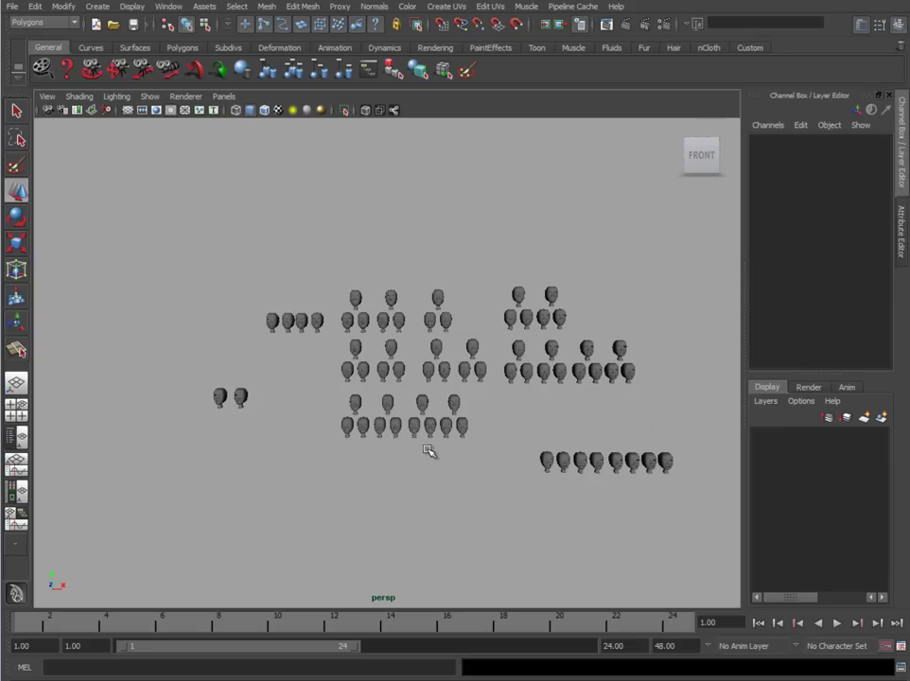
{"action": "key", "text": "ctrl+s"}
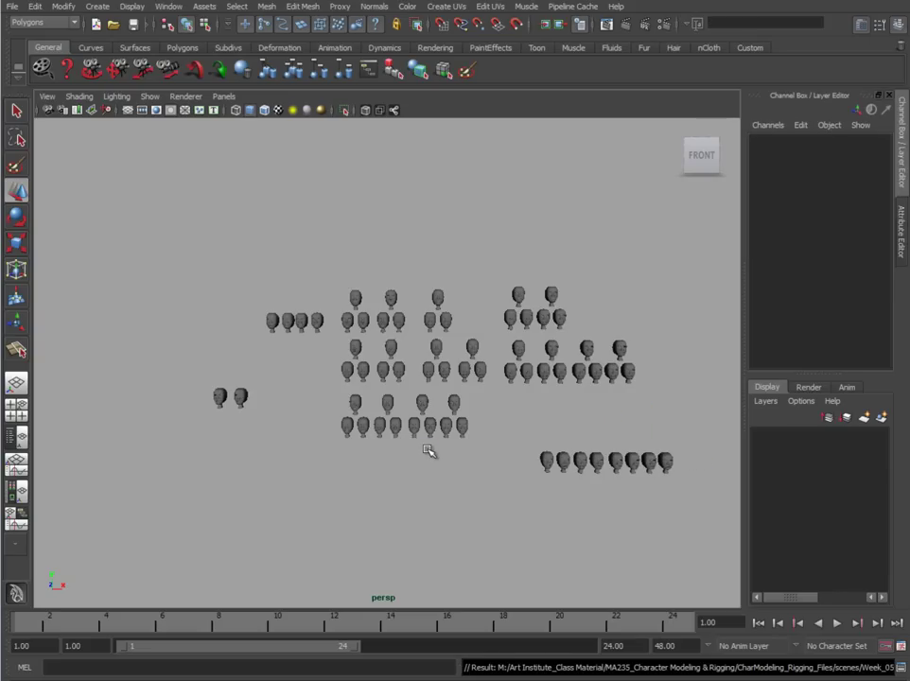
- Select all the heads in the scene, set them to unsmoothed polygon display, and clear the selection
{"action": "right_click_drag", "start_coordinate": [217, 425], "coordinate": [273, 378], "text": "alt"}
{"action": "left_click_drag", "start_coordinate": [371, 444], "coordinate": [539, 446], "text": "alt"}
{"action": "right_click_drag", "start_coordinate": [539, 446], "coordinate": [431, 430], "text": "alt"}
{"action": "left_click_drag", "start_coordinate": [623, 521], "coordinate": [163, 193]}
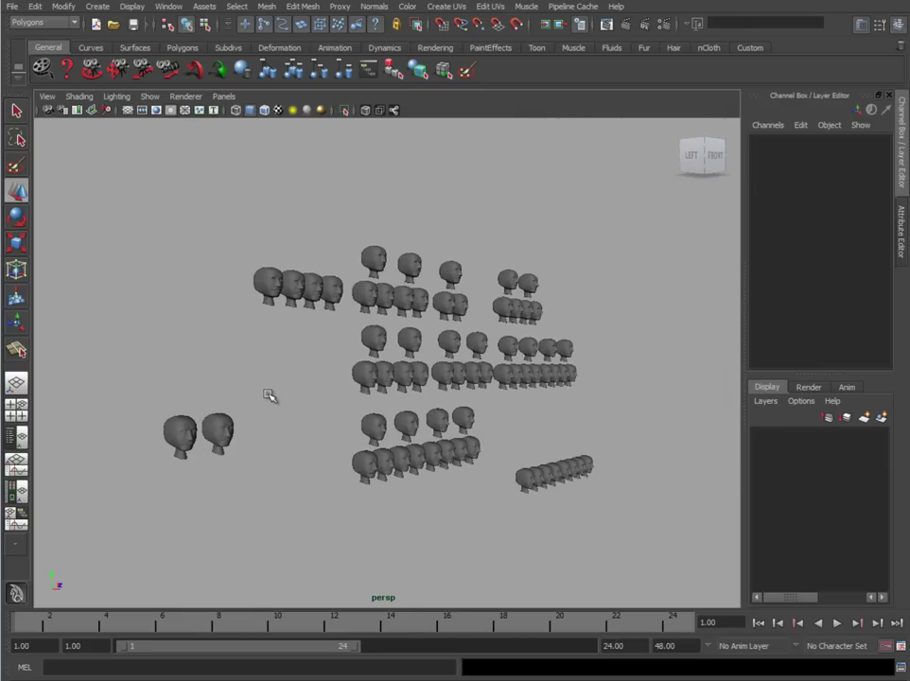
{"action": "key", "text": "1"}
{"action": "middle_click_drag", "start_coordinate": [233, 347], "coordinate": [308, 412], "text": "alt"}
{"action": "right_click_drag", "start_coordinate": [308, 413], "coordinate": [648, 491], "text": "alt"}
{"action": "left_click_drag", "start_coordinate": [410, 440], "coordinate": [389, 436], "text": "alt"}
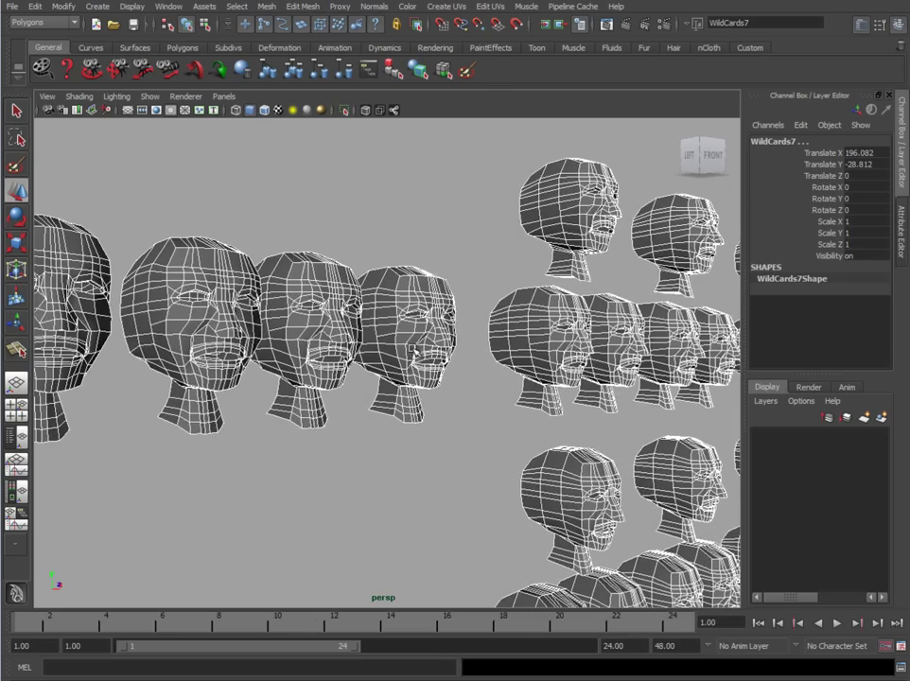
{"action": "right_click_drag", "start_coordinate": [451, 407], "coordinate": [321, 411], "text": "alt"}
{"action": "left_click_drag", "start_coordinate": [321, 411], "coordinate": [260, 422], "text": "alt"}
{"action": "left_click", "coordinate": [411, 445]}
- Select the Open head, frame it, and display it as a smooth mesh preview with shading
{"action": "middle_click_drag", "start_coordinate": [260, 423], "coordinate": [398, 446], "text": "alt"}
{"action": "scroll", "coordinate": [386, 457], "scroll_direction": "up", "scroll_amount": 5}
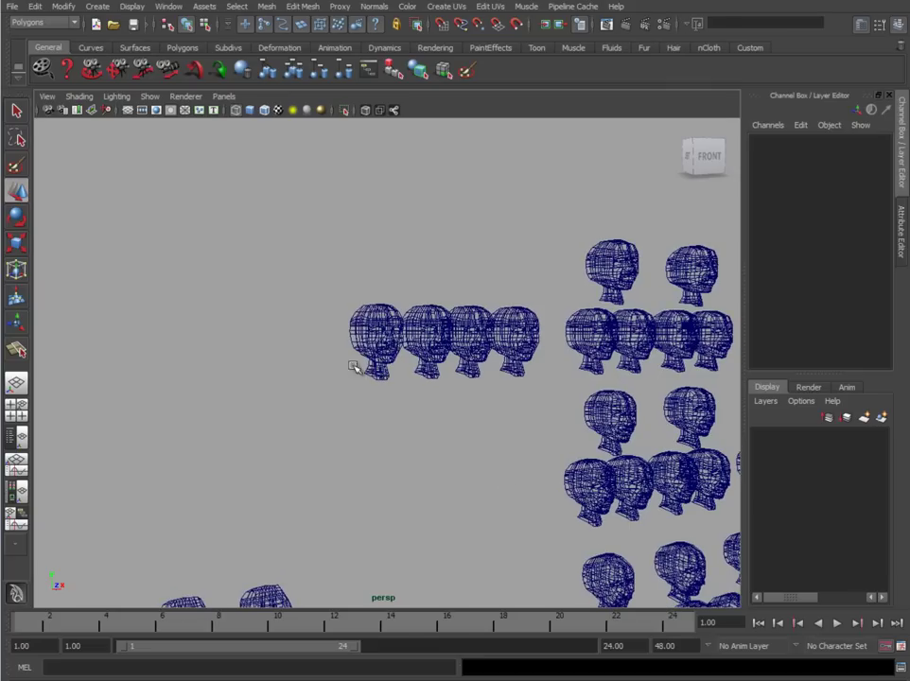
{"action": "left_click", "coordinate": [364, 366]}
{"action": "key", "text": "f"}
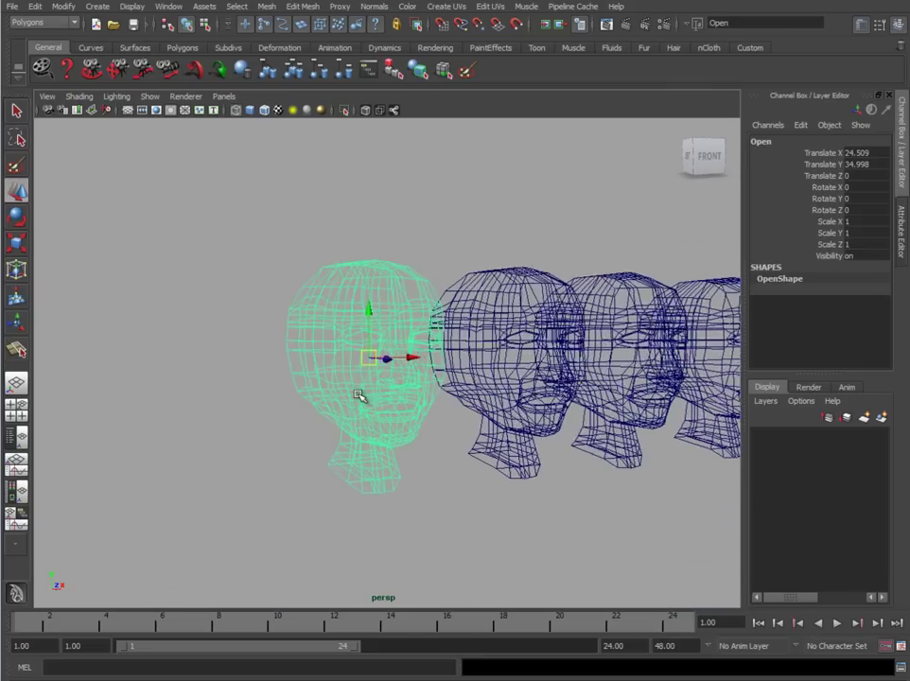
{"action": "key", "text": "3"}
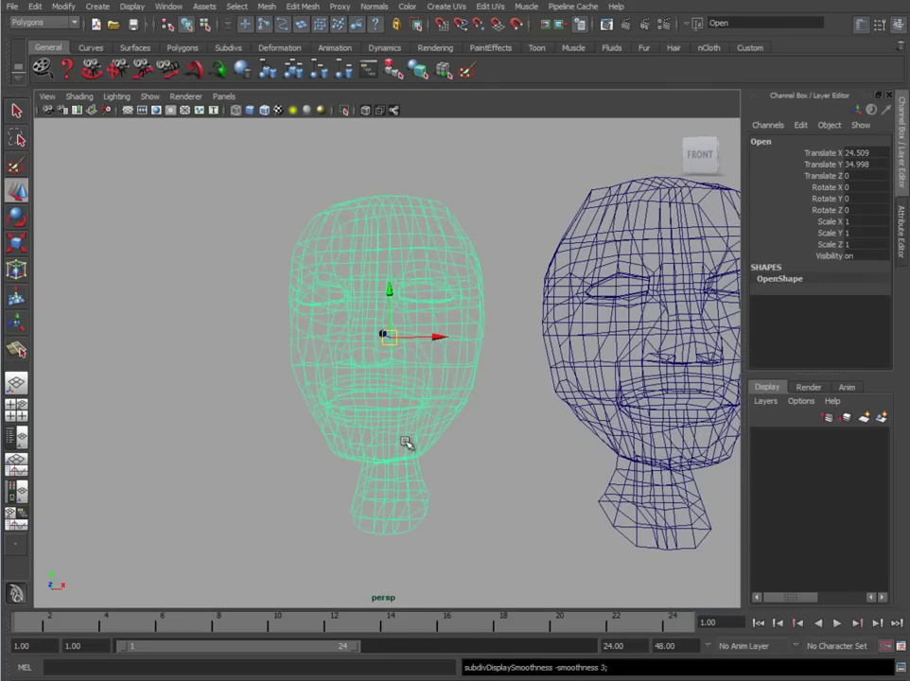
{"action": "key", "text": "5"}
{"action": "left_click_drag", "start_coordinate": [468, 467], "coordinate": [547, 331], "text": "alt"}
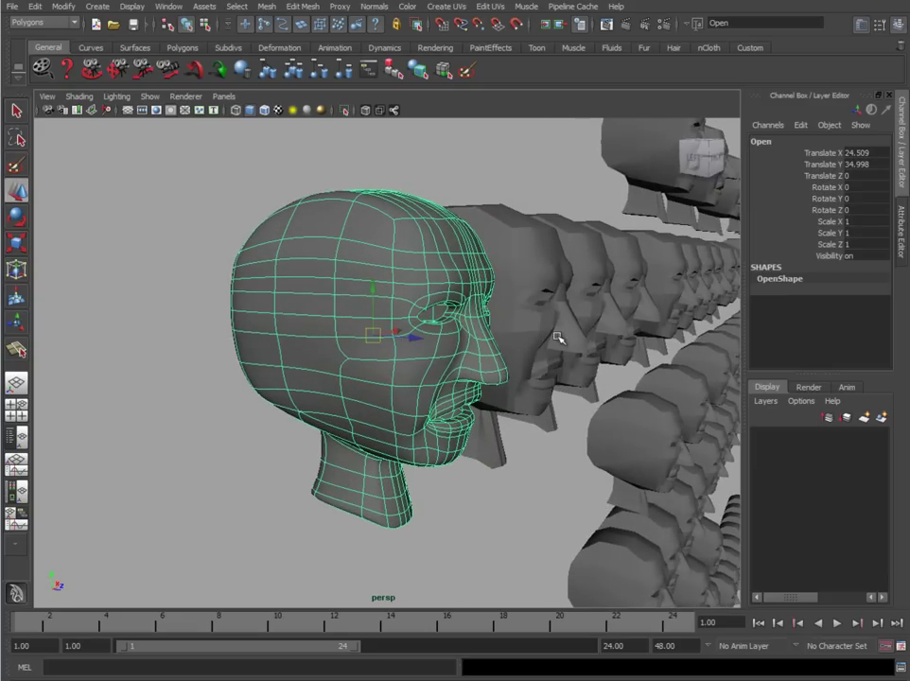
- Look over the Master head and the target rows, and frame the Open head again
{"action": "scroll", "coordinate": [558, 338], "scroll_direction": "down", "scroll_amount": 5}
{"action": "left_click_drag", "start_coordinate": [400, 362], "coordinate": [514, 381], "text": "alt"}
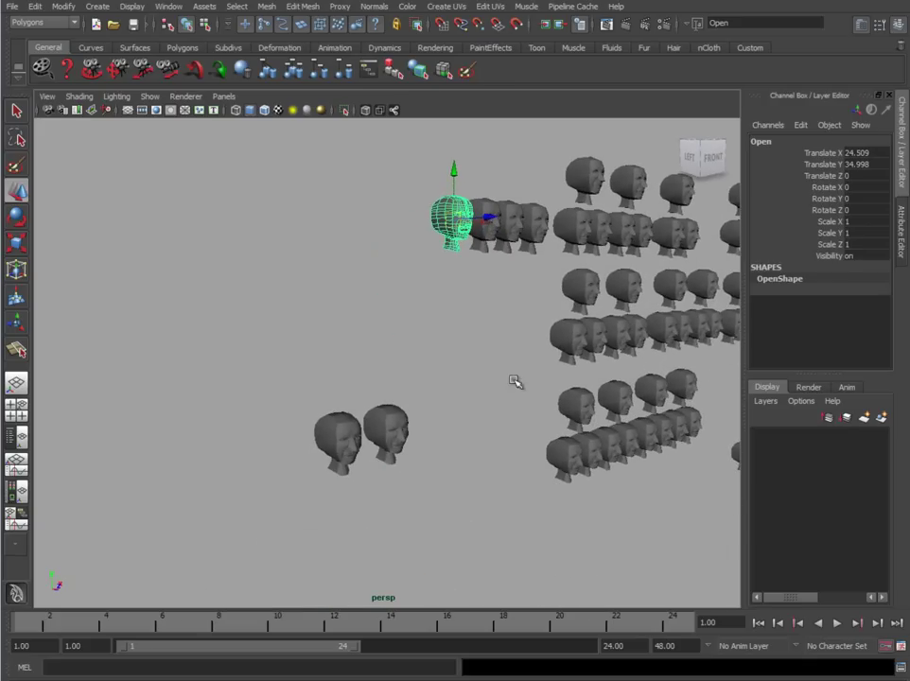
{"action": "left_click", "coordinate": [338, 433]}
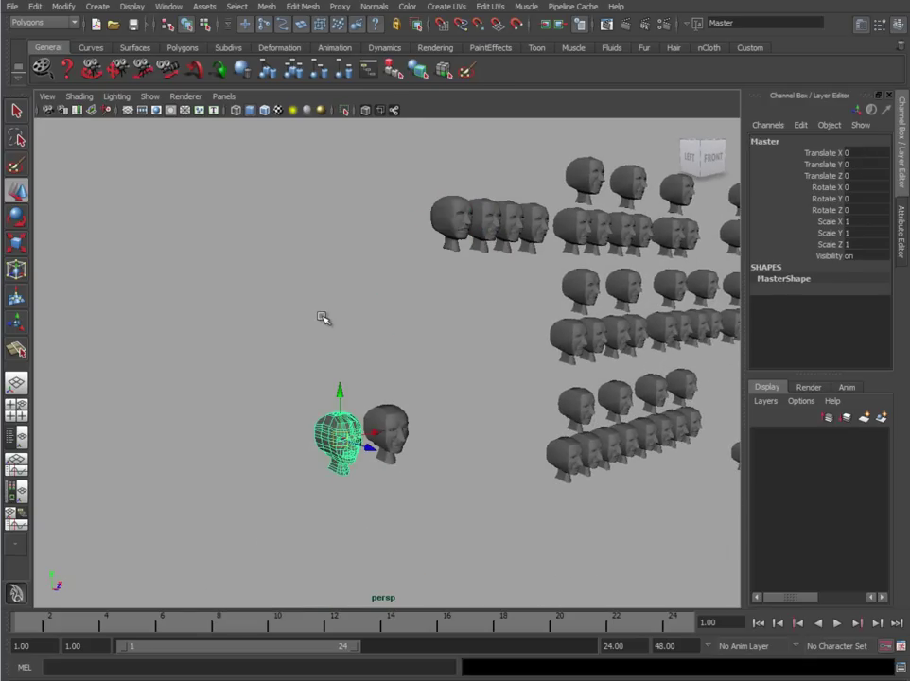
{"action": "left_click_drag", "start_coordinate": [347, 289], "coordinate": [507, 442], "text": "alt"}
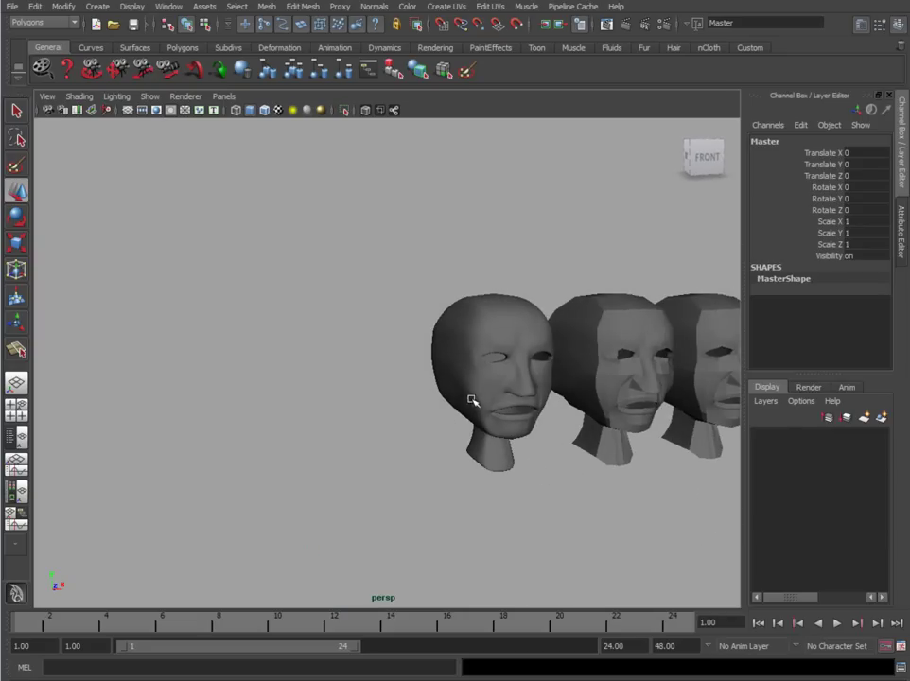
{"action": "left_click", "coordinate": [456, 452]}
{"action": "key", "text": "f"}
{"action": "right_click_drag", "start_coordinate": [433, 393], "coordinate": [352, 397]}
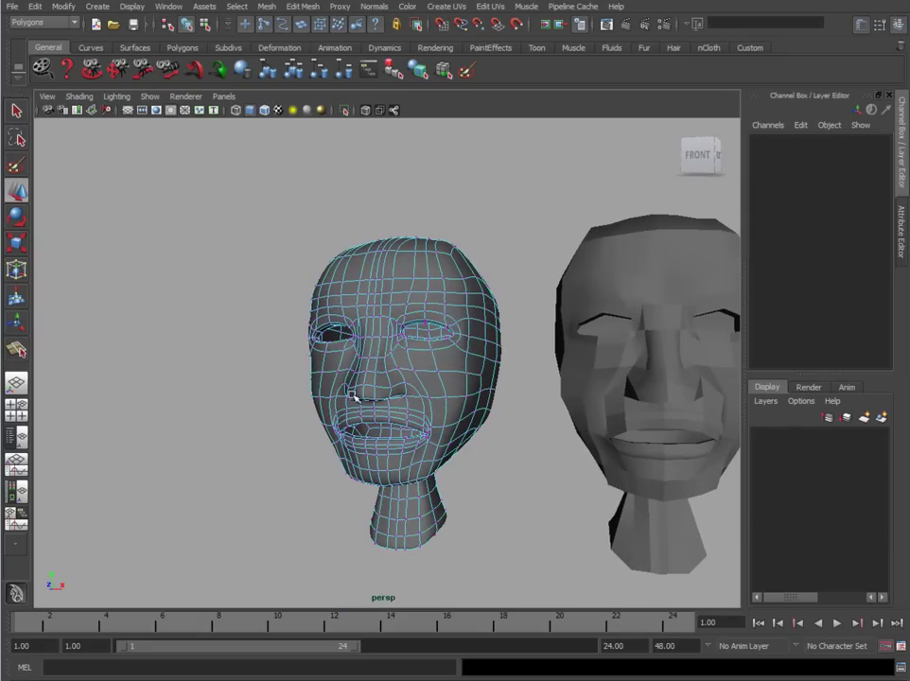
{"action": "left_click_drag", "start_coordinate": [302, 368], "coordinate": [312, 376]}
{"action": "scroll", "coordinate": [312, 376], "scroll_direction": "up", "scroll_amount": 3}
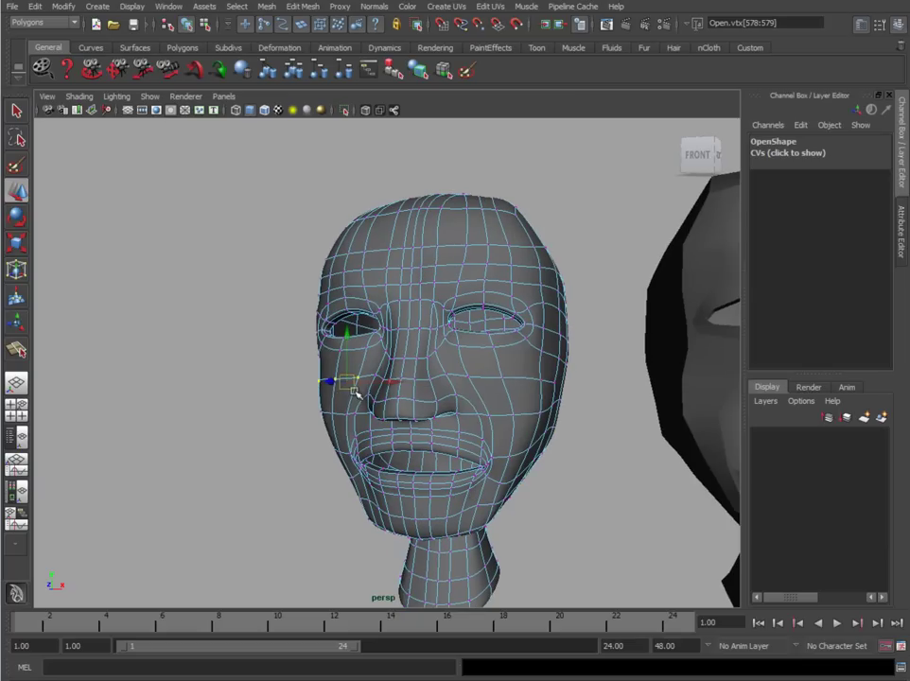
{"action": "left_click", "coordinate": [581, 518]}
{"action": "left_click_drag", "start_coordinate": [483, 508], "coordinate": [442, 470], "text": "alt"}
{"action": "key", "text": "F8"}
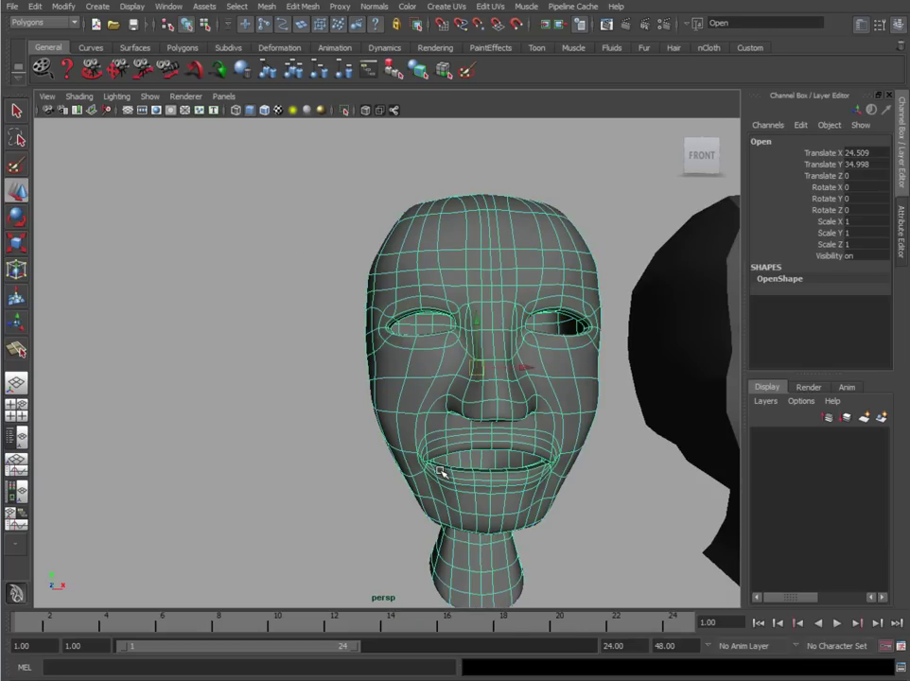
- Switch to the four-view layout and frame the Open head in the side view
{"action": "left_click_drag", "start_coordinate": [566, 496], "coordinate": [431, 472], "text": "alt"}
{"action": "key", "text": "space"}
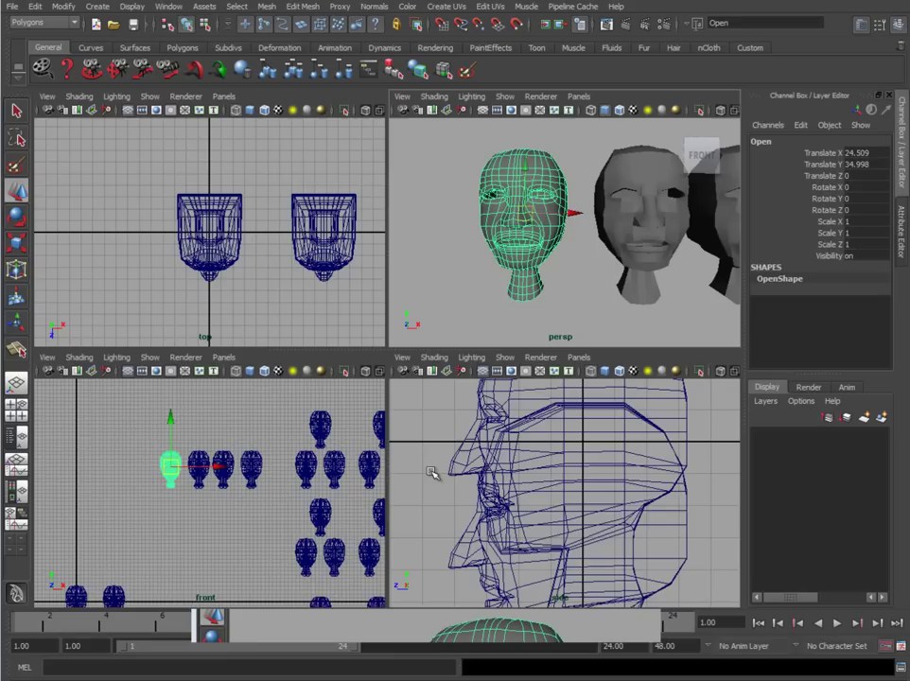
{"action": "key", "text": "f"}
{"action": "right_click_drag", "start_coordinate": [611, 525], "coordinate": [568, 510], "text": "alt"}
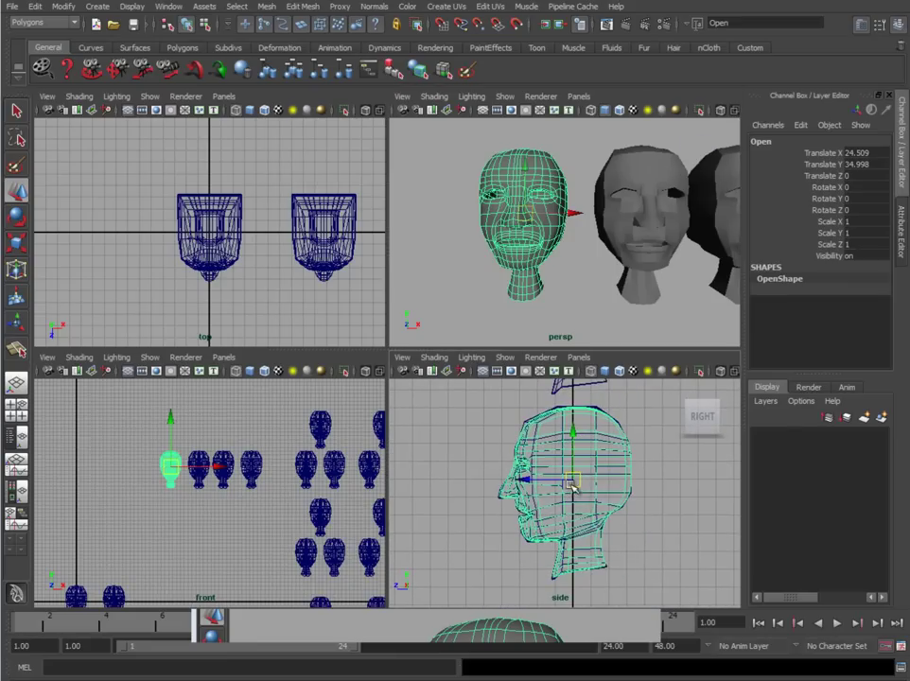
{"action": "left_click_drag", "start_coordinate": [588, 461], "coordinate": [568, 501]}
- Isolate the Open head in the side view using View Selected, keeping the Isolate Select options in a floating window
{"action": "right_click_drag", "start_coordinate": [708, 235], "coordinate": [474, 170], "text": "alt"}
{"action": "left_click", "coordinate": [505, 220]}
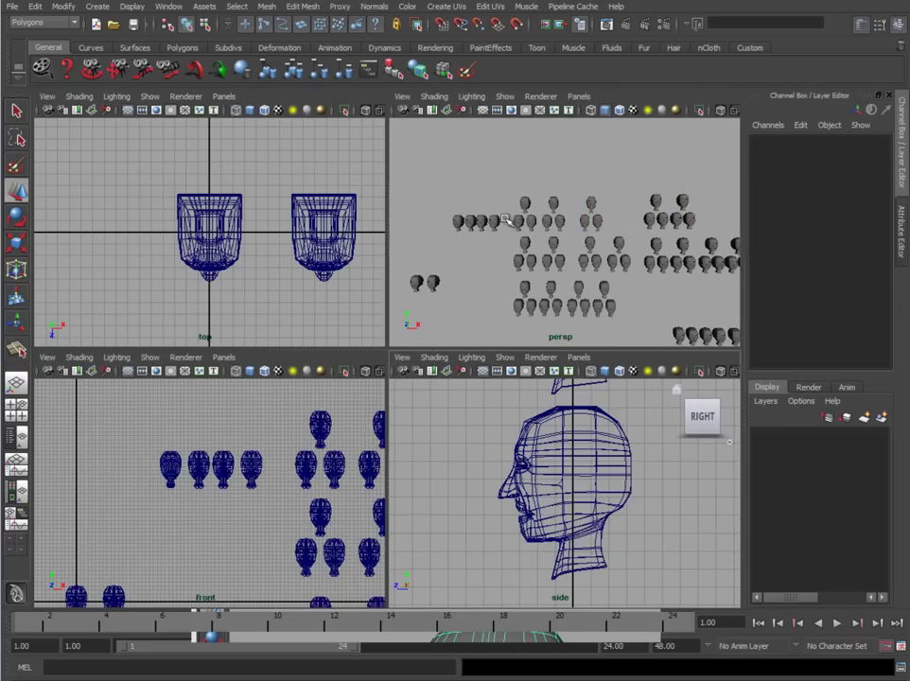
{"action": "left_click", "coordinate": [457, 223]}
{"action": "left_click", "coordinate": [578, 357]}
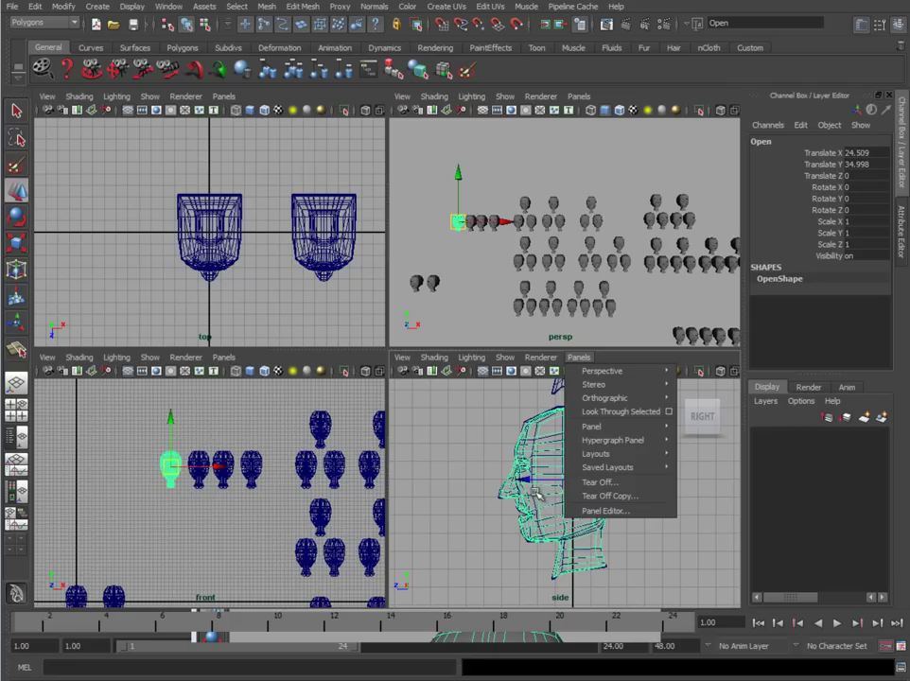
{"action": "mouse_move", "coordinate": [505, 358]}
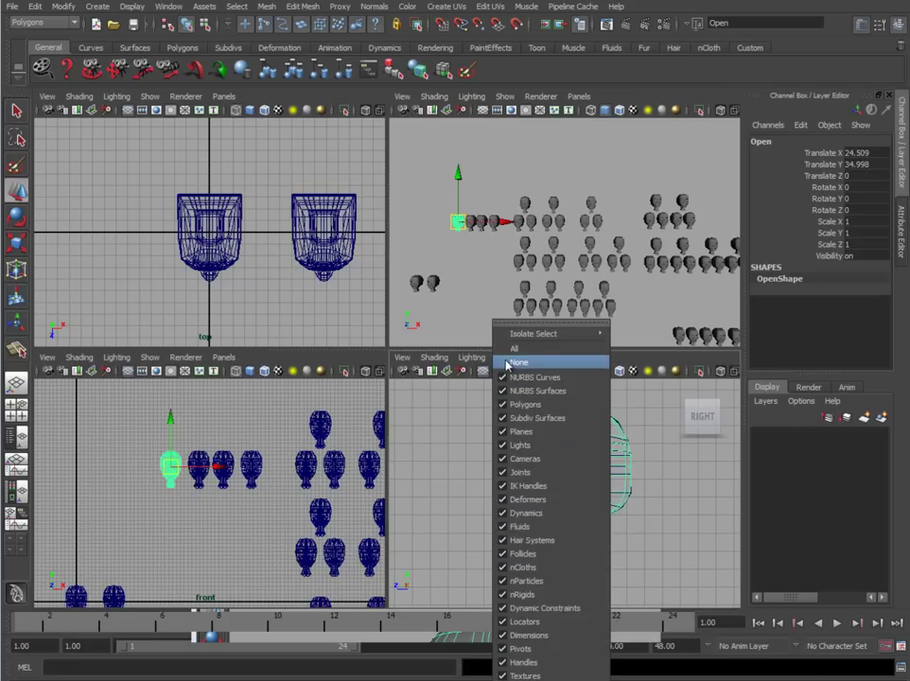
{"action": "mouse_move", "coordinate": [518, 337]}
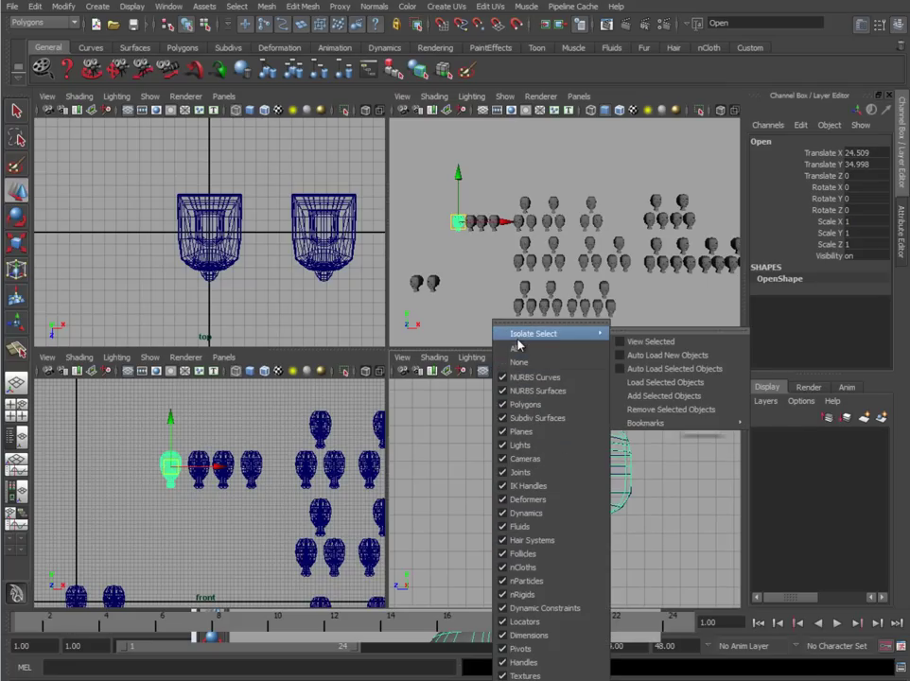
{"action": "left_click", "coordinate": [638, 331]}
{"action": "left_click_drag", "start_coordinate": [645, 319], "coordinate": [747, 334]}
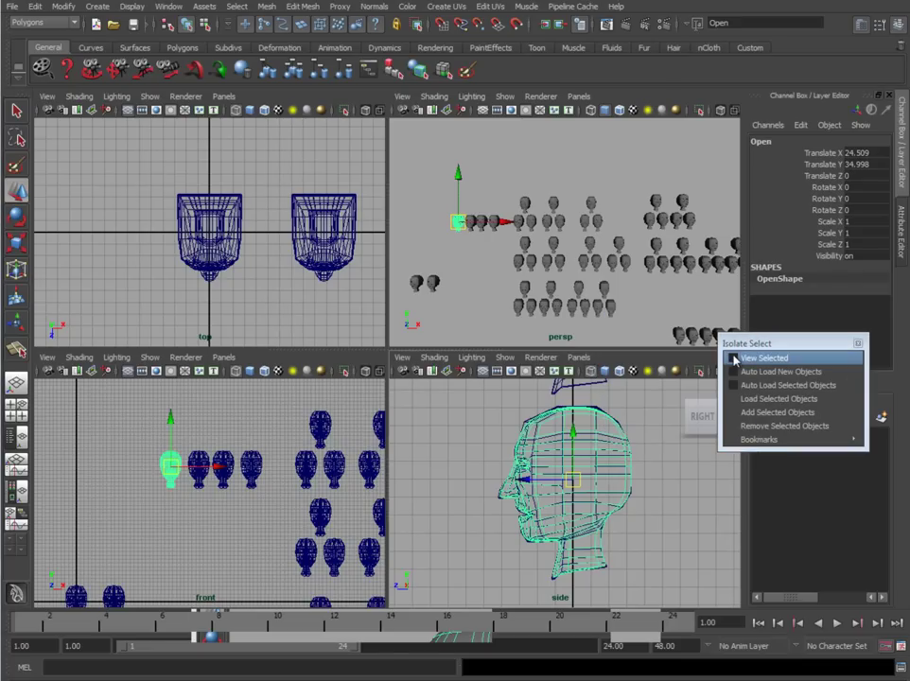
{"action": "left_click", "coordinate": [734, 359]}
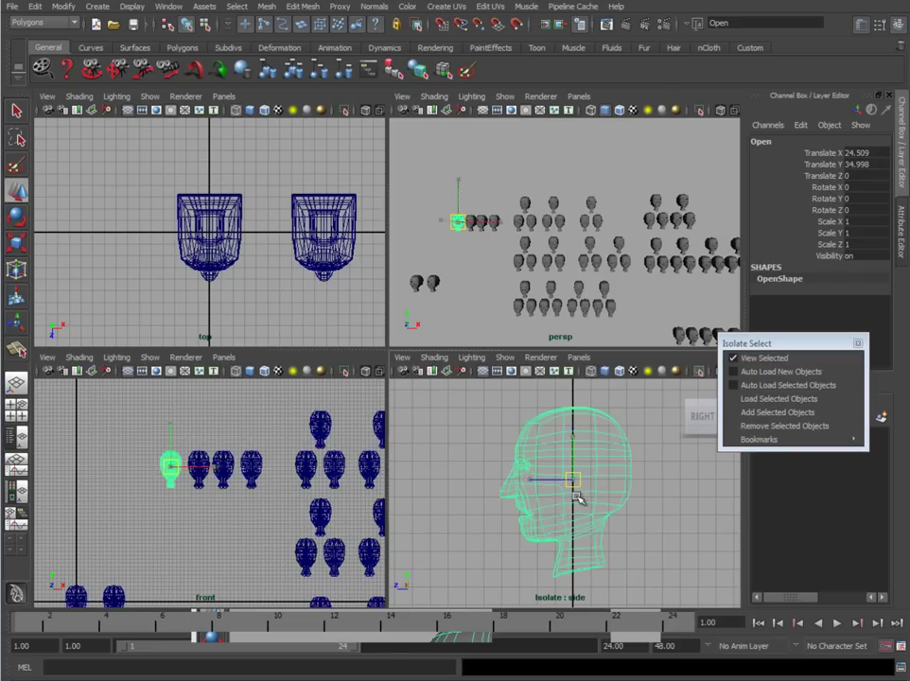
- Put the isolated Open head into vertex editing and maximize the side view around its mouth and jaw
{"action": "right_click_drag", "start_coordinate": [487, 508], "coordinate": [599, 540], "text": "alt"}
{"action": "middle_click_drag", "start_coordinate": [599, 540], "coordinate": [601, 529], "text": "alt"}
{"action": "right_click_drag", "start_coordinate": [517, 510], "coordinate": [455, 503]}
{"action": "middle_click_drag", "start_coordinate": [495, 532], "coordinate": [528, 509], "text": "alt"}
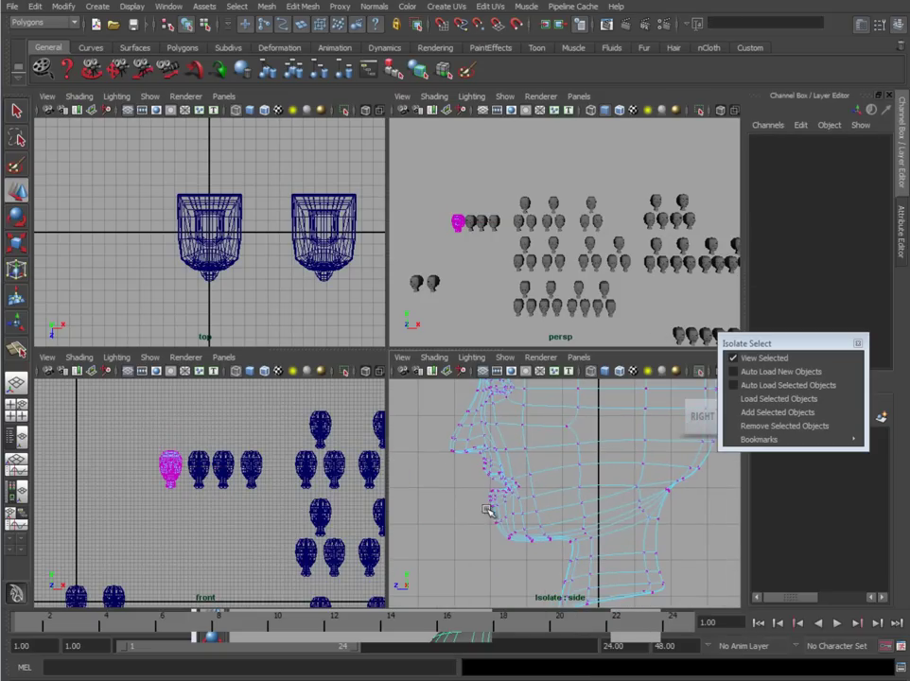
{"action": "key", "text": "space"}
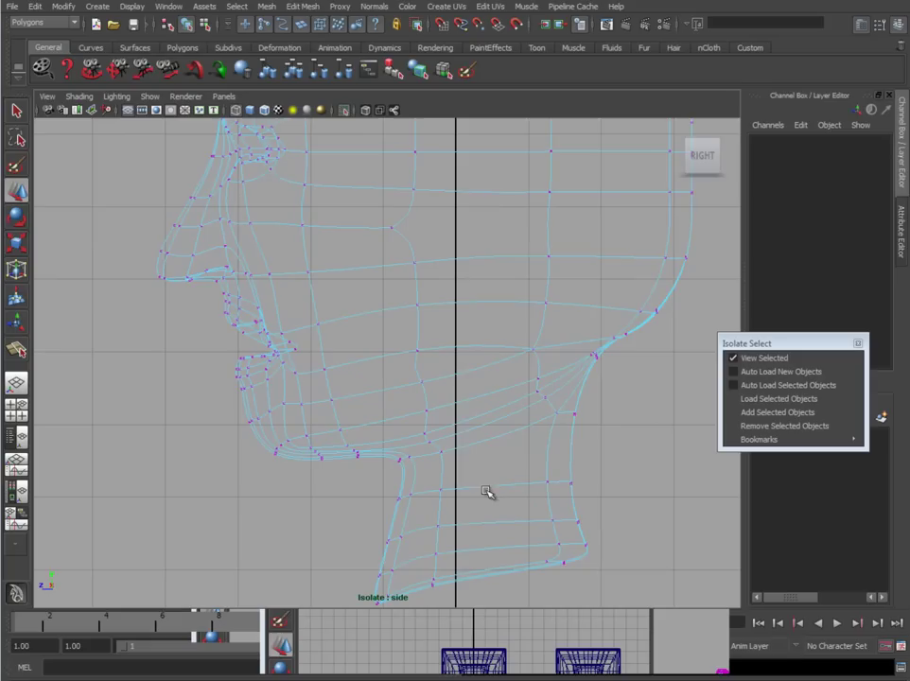
- Select the lower lip, chin and jaw vertices of the Open head in the side view
{"action": "middle_click_drag", "start_coordinate": [274, 401], "coordinate": [353, 405], "text": "alt"}
{"action": "scroll", "coordinate": [301, 407], "scroll_direction": "up", "scroll_amount": 2}
{"action": "left_click_drag", "start_coordinate": [223, 333], "coordinate": [453, 512]}
{"action": "middle_click_drag", "start_coordinate": [433, 448], "coordinate": [431, 481], "text": "alt"}
{"action": "left_click_drag", "start_coordinate": [463, 343], "coordinate": [576, 468], "text": "shift"}
{"action": "scroll", "coordinate": [400, 396], "scroll_direction": "down", "scroll_amount": 2}
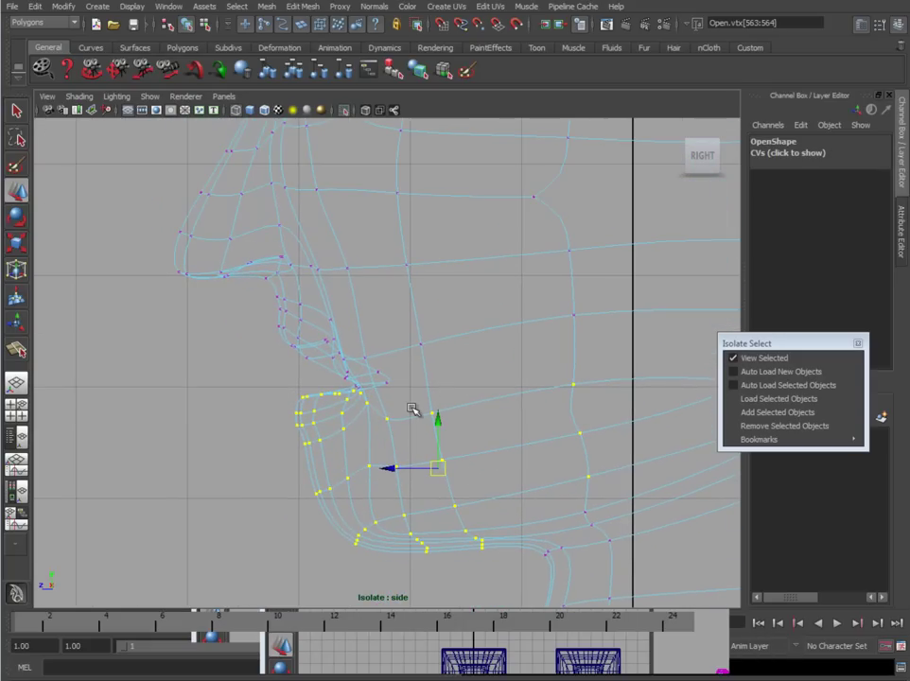
{"action": "scroll", "coordinate": [475, 452], "scroll_direction": "down", "scroll_amount": 3}
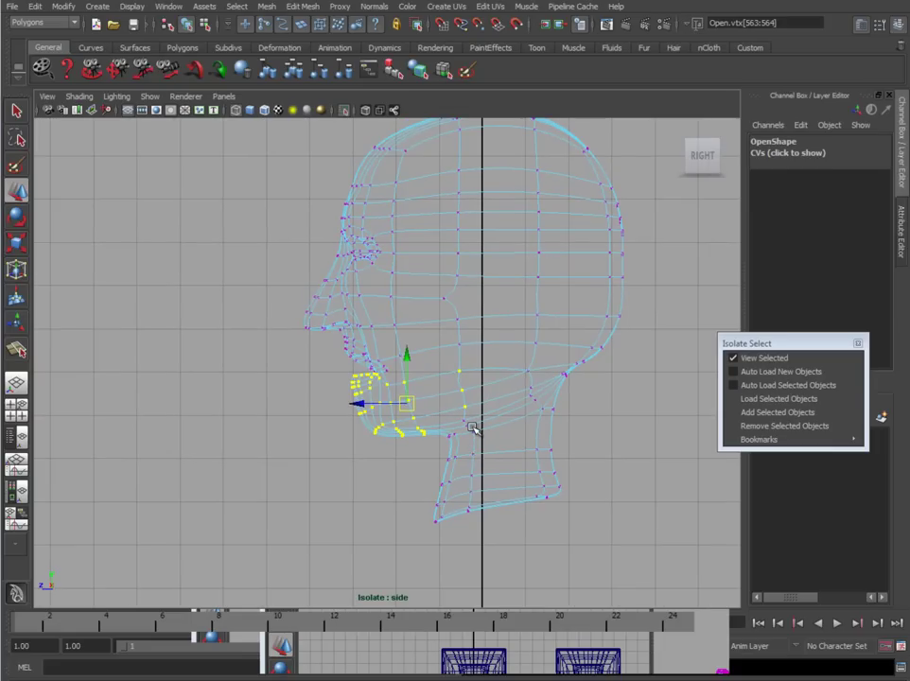
- Try soft selection on the jaw vertices with a reduced falloff radius, and turn soft selection off
{"action": "scroll", "coordinate": [472, 429], "scroll_direction": "up", "scroll_amount": 3}
{"action": "left_click_drag", "start_coordinate": [433, 403], "coordinate": [458, 390]}
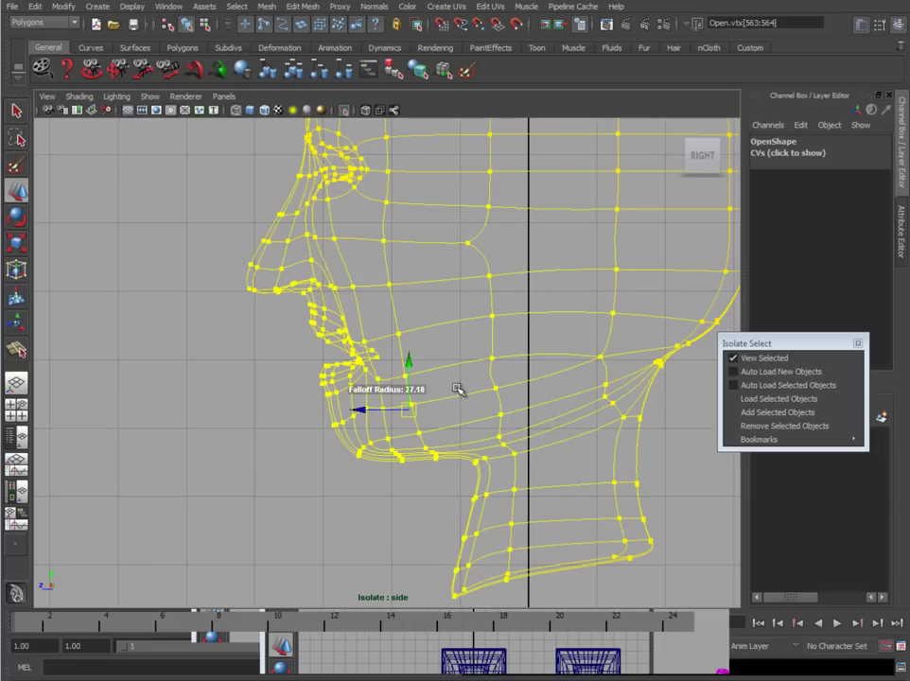
{"action": "left_click_drag", "start_coordinate": [232, 403], "coordinate": [470, 406]}
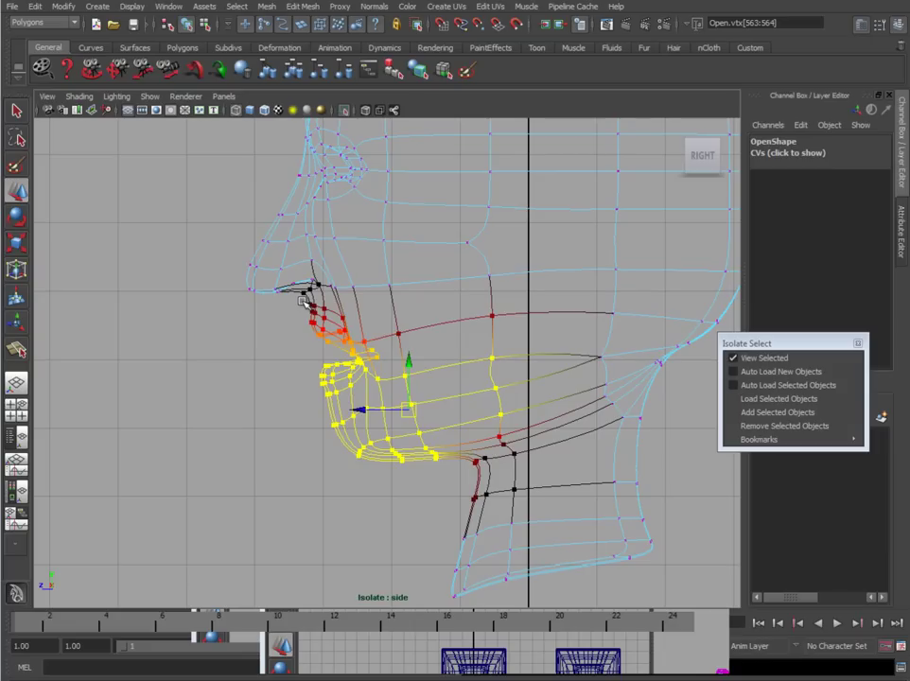
{"action": "key", "text": "b"}
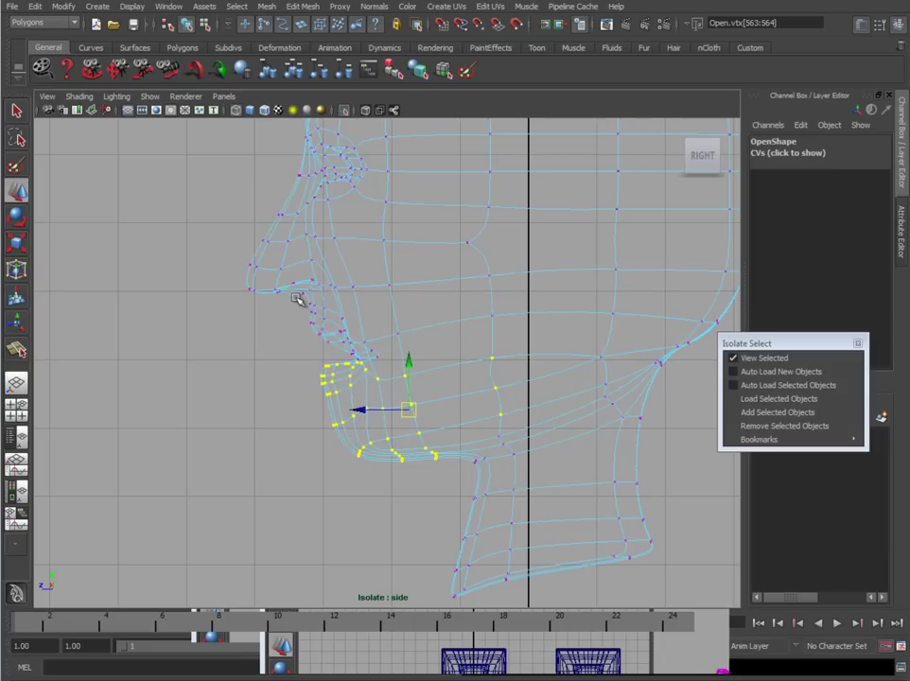
- Examine the selected lower lip and jaw vertices around the mouth corner in the perspective view
{"action": "key", "text": "space"}
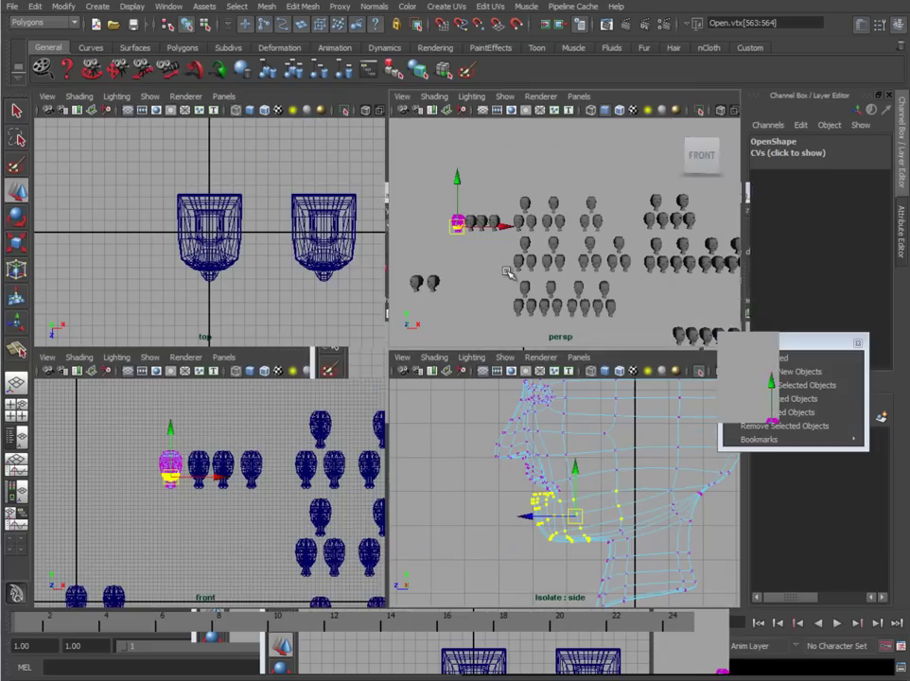
{"action": "key", "text": "space"}
{"action": "key", "text": "f"}
{"action": "left_click_drag", "start_coordinate": [460, 377], "coordinate": [495, 407], "text": "alt"}
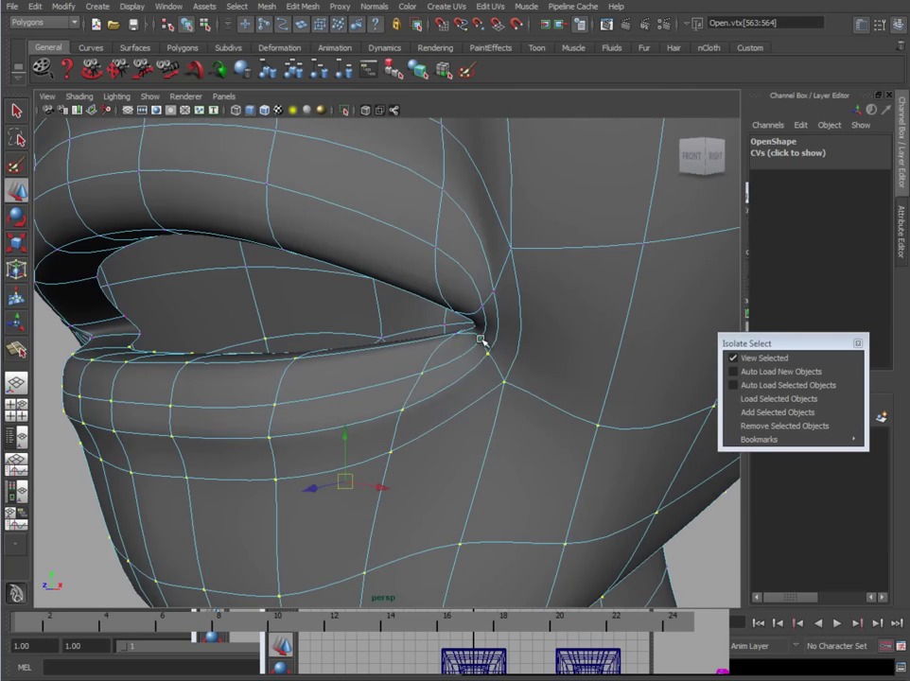
{"action": "left_click_drag", "start_coordinate": [454, 334], "coordinate": [528, 389], "text": "alt"}
{"action": "right_click_drag", "start_coordinate": [533, 354], "coordinate": [475, 437], "text": "alt"}
{"action": "key", "text": "space"}
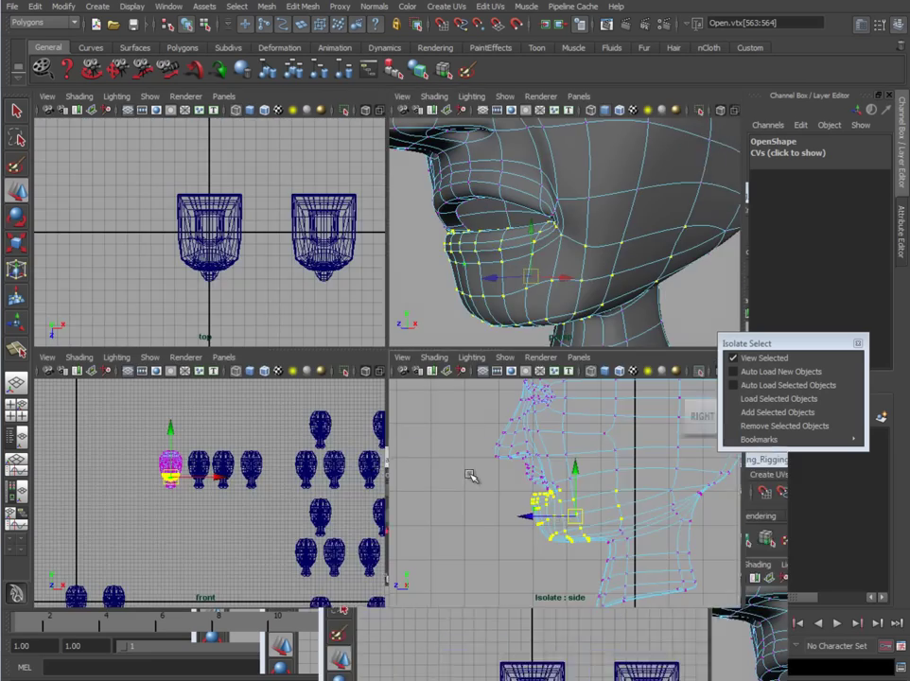
- Try to rotate the selected jaw vertices of the Open head about their default centre pivot in the side view
{"action": "key", "text": "space"}
{"action": "scroll", "coordinate": [329, 470], "scroll_direction": "up", "scroll_amount": 2}
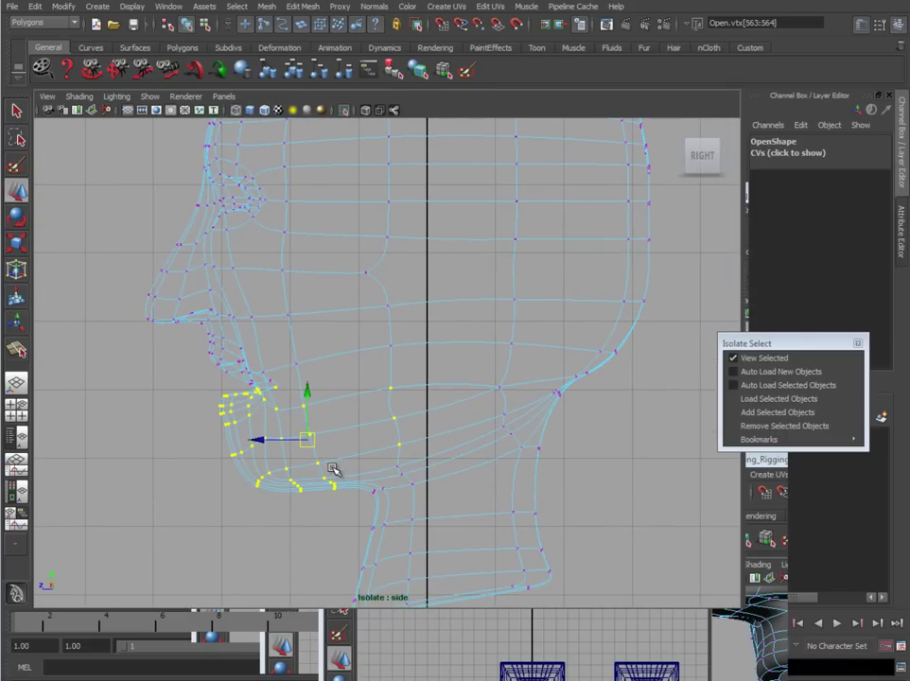
{"action": "key", "text": "e"}
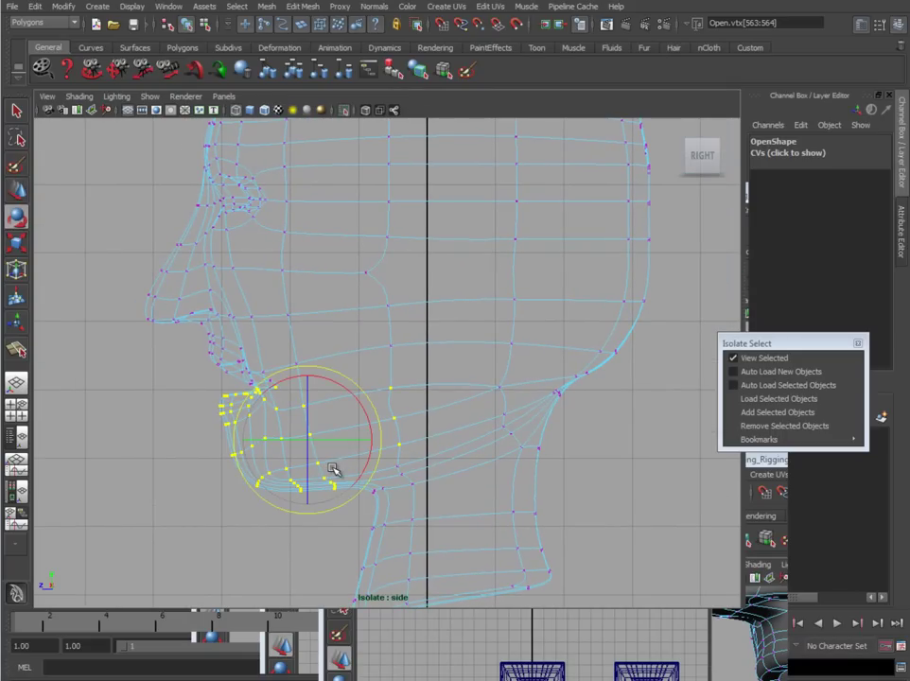
{"action": "middle_click_drag", "start_coordinate": [300, 386], "coordinate": [313, 388], "text": "alt"}
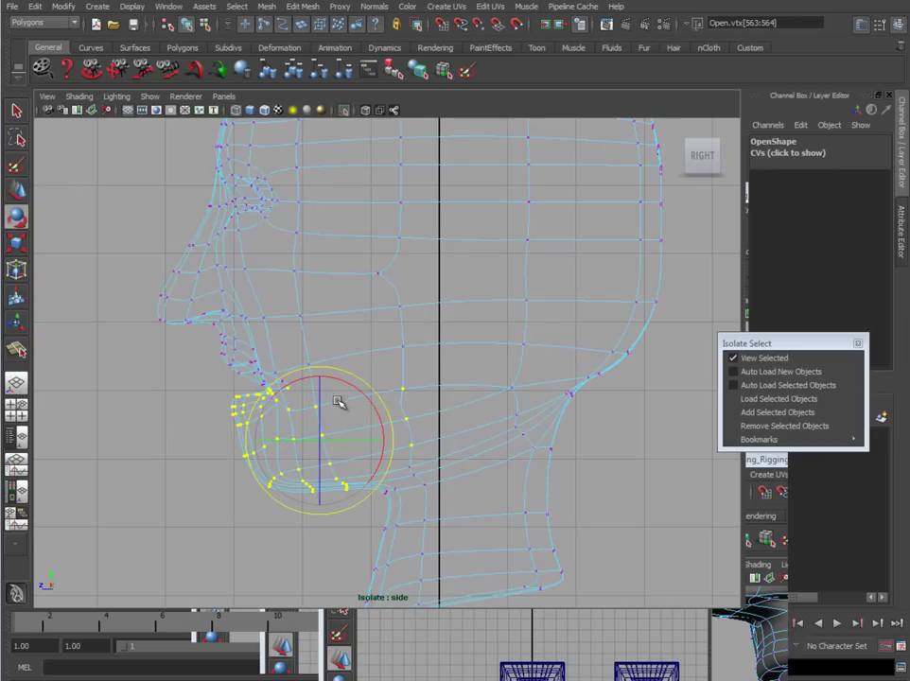
{"action": "mouse_move", "coordinate": [371, 404]}
{"action": "left_mouse_down"}
{"action": "mouse_move", "coordinate": [387, 426]}
{"action": "mouse_move", "coordinate": [368, 401]}
{"action": "left_mouse_up"}
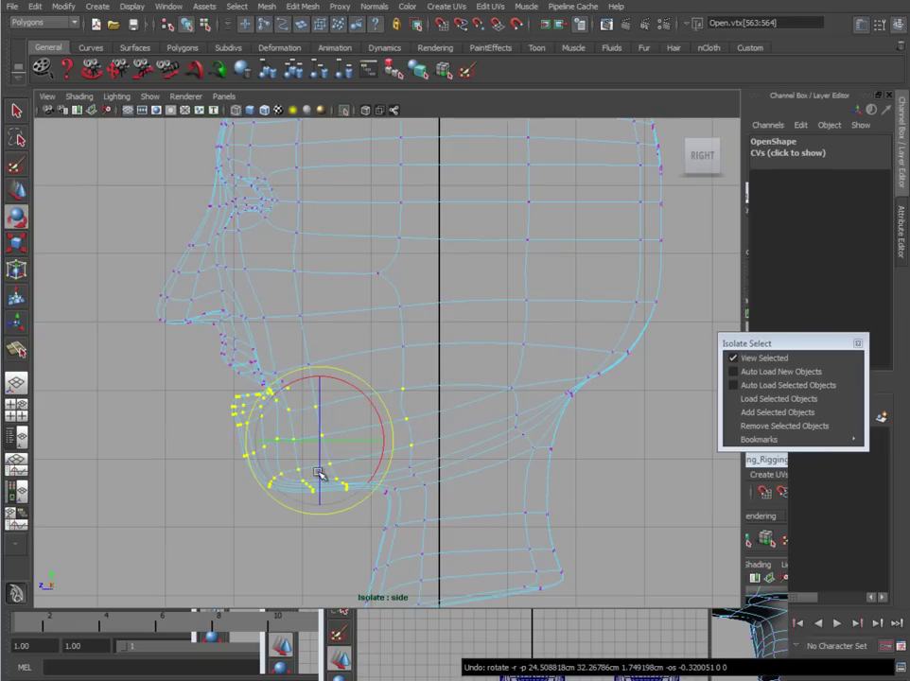
- Relocate the pivot up and back to the jaw hinge and rotate the Open head's jaw vertices downward to open the mouth
{"action": "key", "text": "w"}
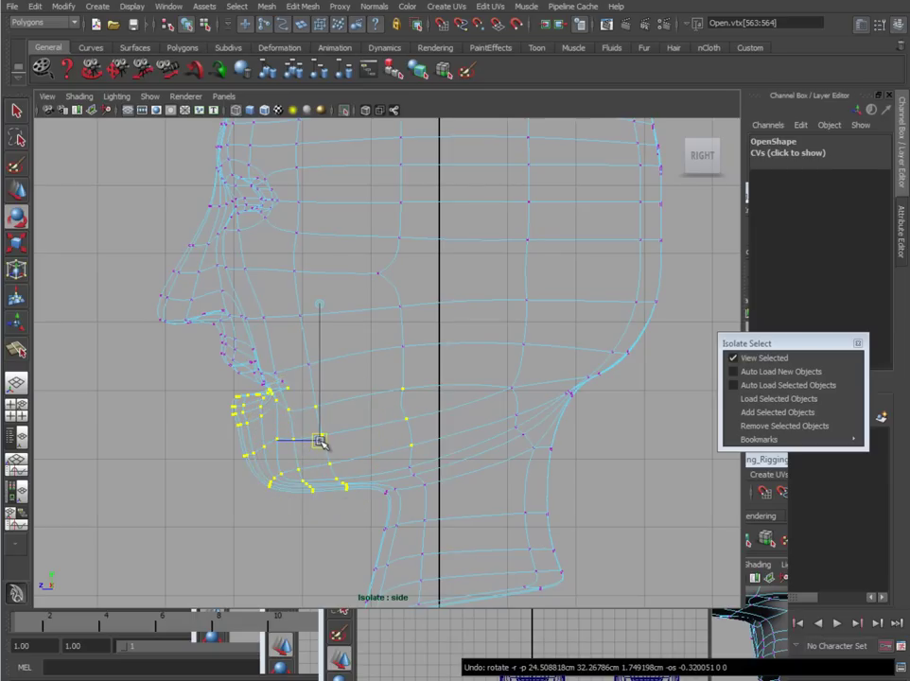
{"action": "left_click_drag", "start_coordinate": [319, 441], "coordinate": [398, 329]}
{"action": "key", "text": "Insert"}
{"action": "right_click_drag", "start_coordinate": [406, 364], "coordinate": [353, 365], "text": "alt"}
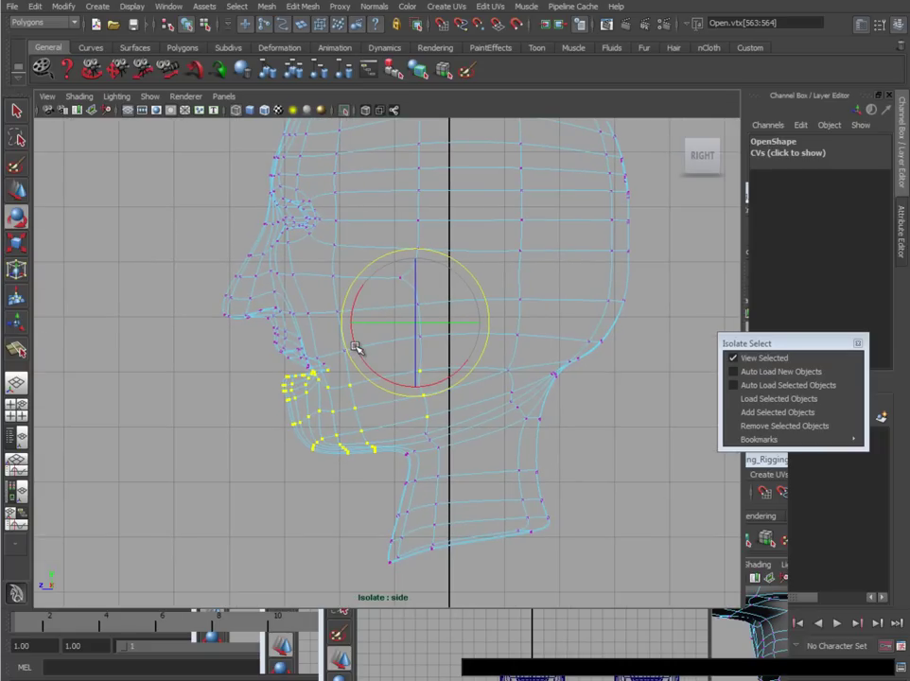
{"action": "left_click_drag", "start_coordinate": [354, 347], "coordinate": [370, 358]}
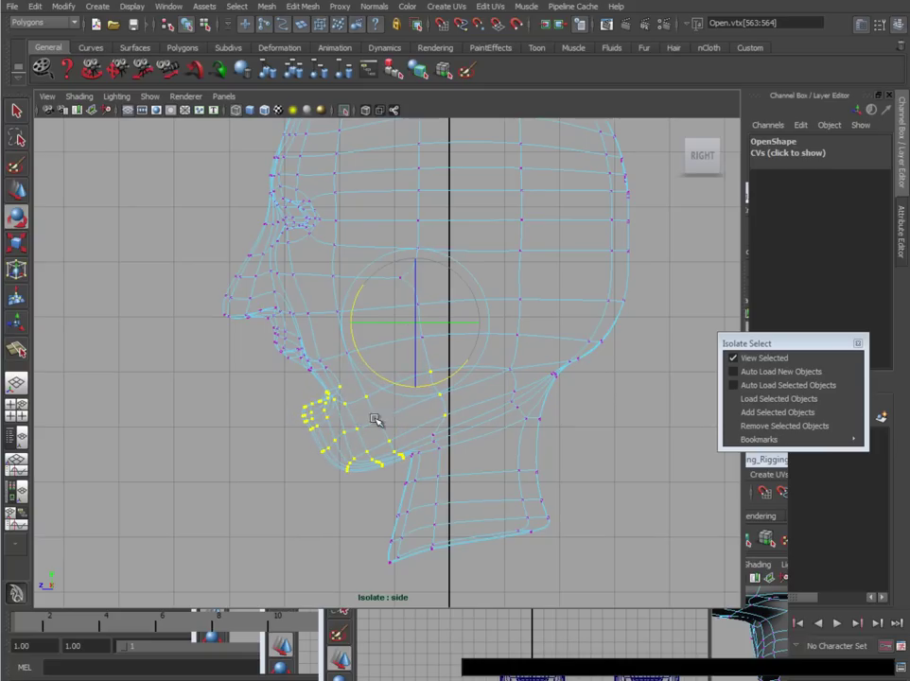
- Examine the Open head's rotated jaw and mouth corners from several angles in the perspective view
{"action": "key", "text": "space"}
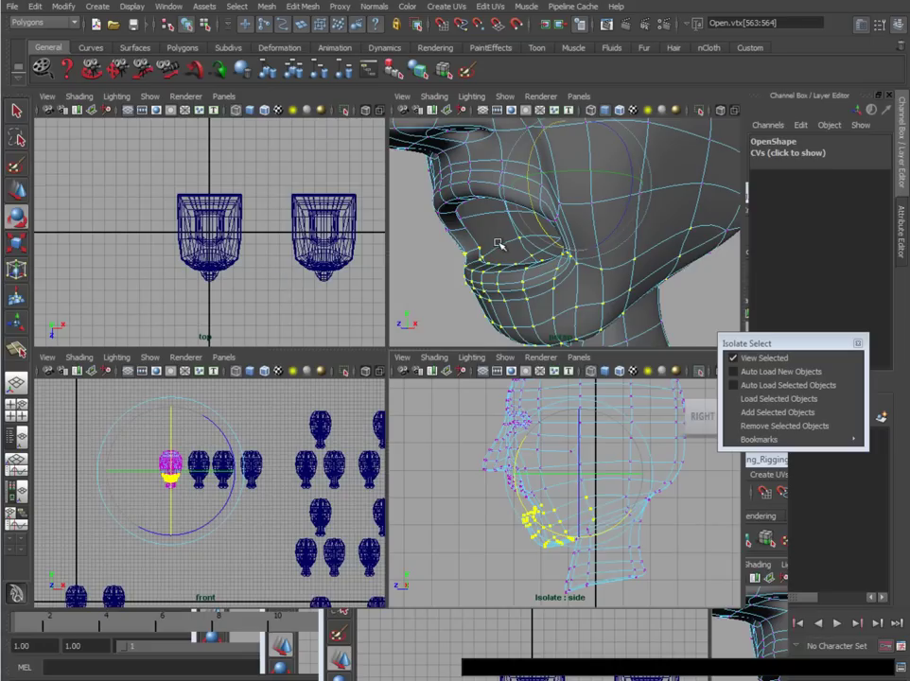
{"action": "key", "text": "space"}
{"action": "left_click_drag", "start_coordinate": [581, 349], "coordinate": [442, 371], "text": "alt"}
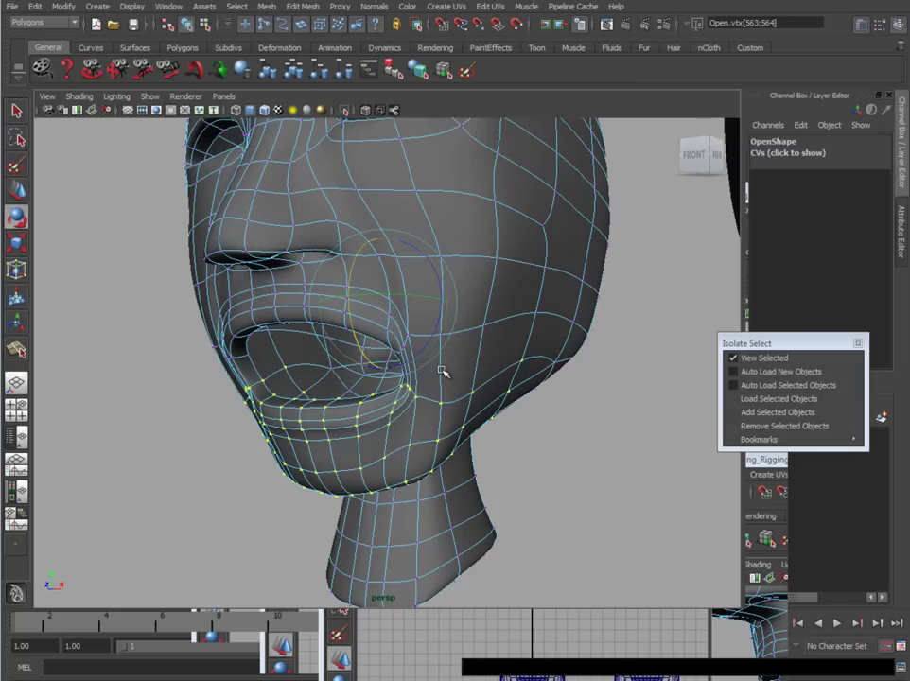
{"action": "key", "text": "equal"}
{"action": "key", "text": "equal"}
{"action": "key", "text": "equal"}
{"action": "key", "text": "equal"}
{"action": "left_click_drag", "start_coordinate": [432, 368], "coordinate": [450, 414], "text": "alt"}
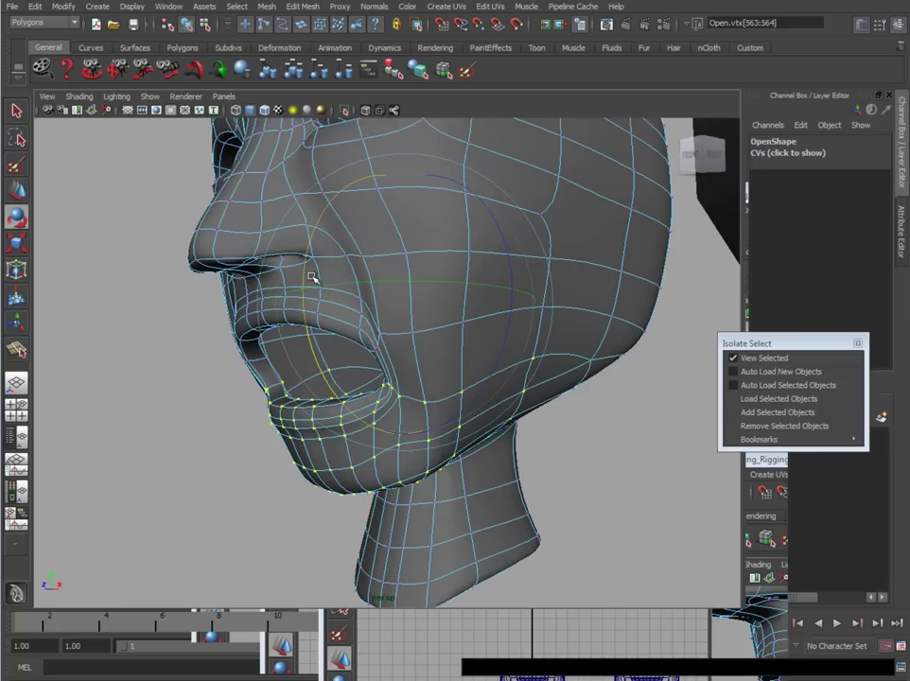
{"action": "left_click_drag", "start_coordinate": [319, 222], "coordinate": [396, 316], "text": "alt"}
{"action": "left_click_drag", "start_coordinate": [438, 355], "coordinate": [426, 406], "text": "alt"}
- Select the vertices at both mouth corners of the Open head for moving and compare their placement in the side and perspective views
{"action": "left_click", "coordinate": [478, 427]}
{"action": "left_click_drag", "start_coordinate": [477, 427], "coordinate": [395, 431], "text": "alt"}
{"action": "left_click_drag", "start_coordinate": [524, 455], "coordinate": [536, 400], "text": "alt"}
{"action": "left_click_drag", "start_coordinate": [527, 451], "coordinate": [410, 466], "text": "alt"}
{"action": "key", "text": "w"}
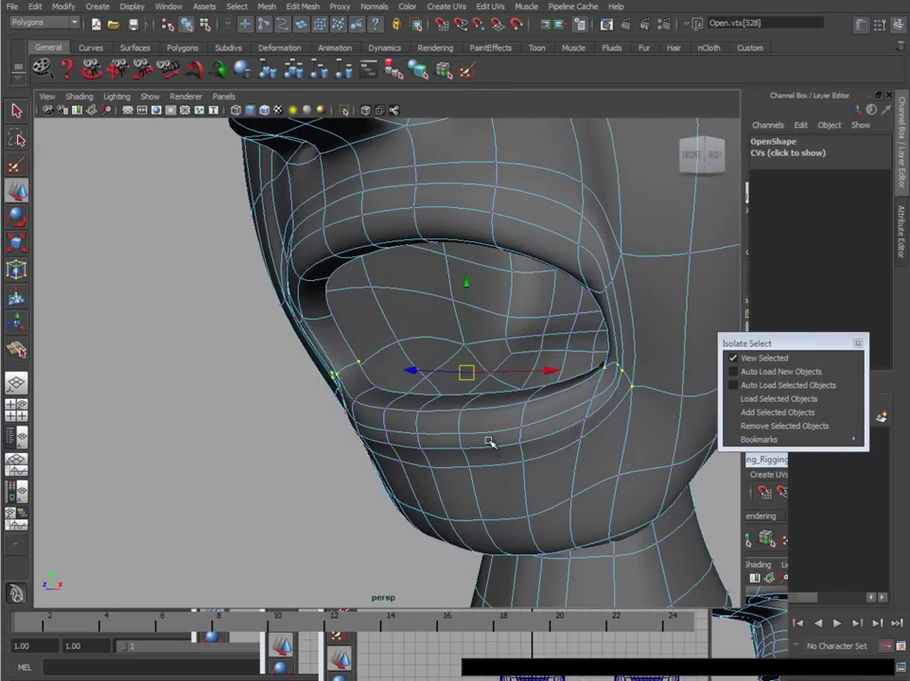
{"action": "key", "text": "space"}
{"action": "key", "text": "space"}
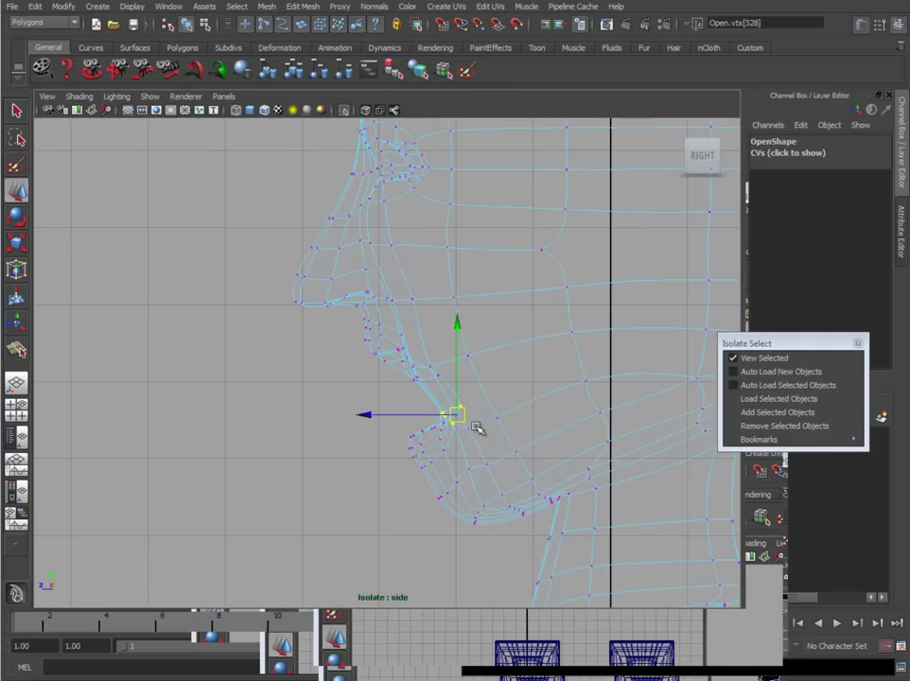
{"action": "key", "text": "space"}
{"action": "key", "text": "space"}
{"action": "left_click_drag", "start_coordinate": [568, 301], "coordinate": [560, 336], "text": "alt"}
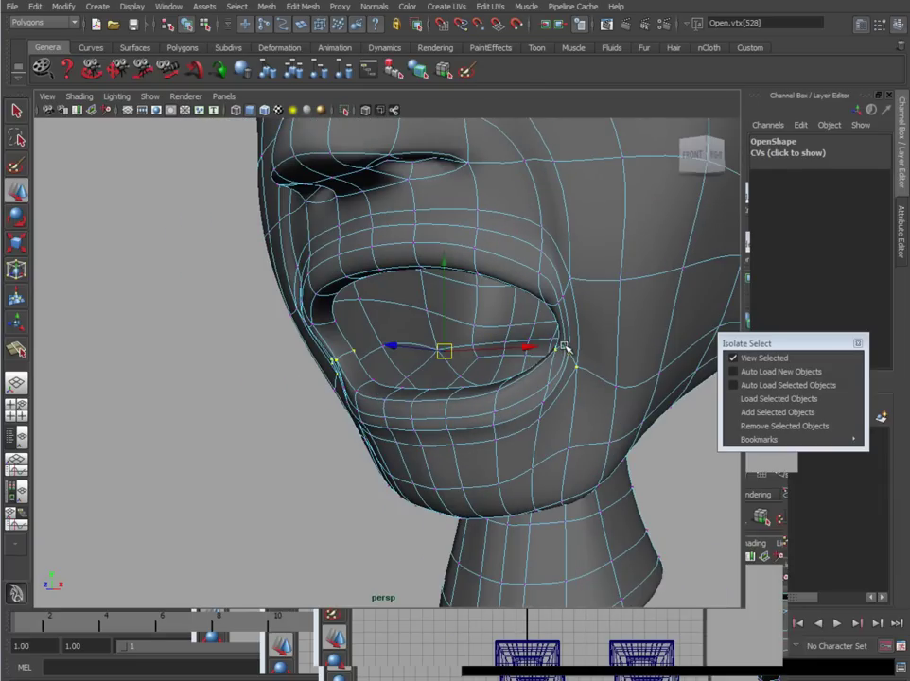
{"action": "left_click_drag", "start_coordinate": [389, 406], "coordinate": [627, 243], "text": "alt"}
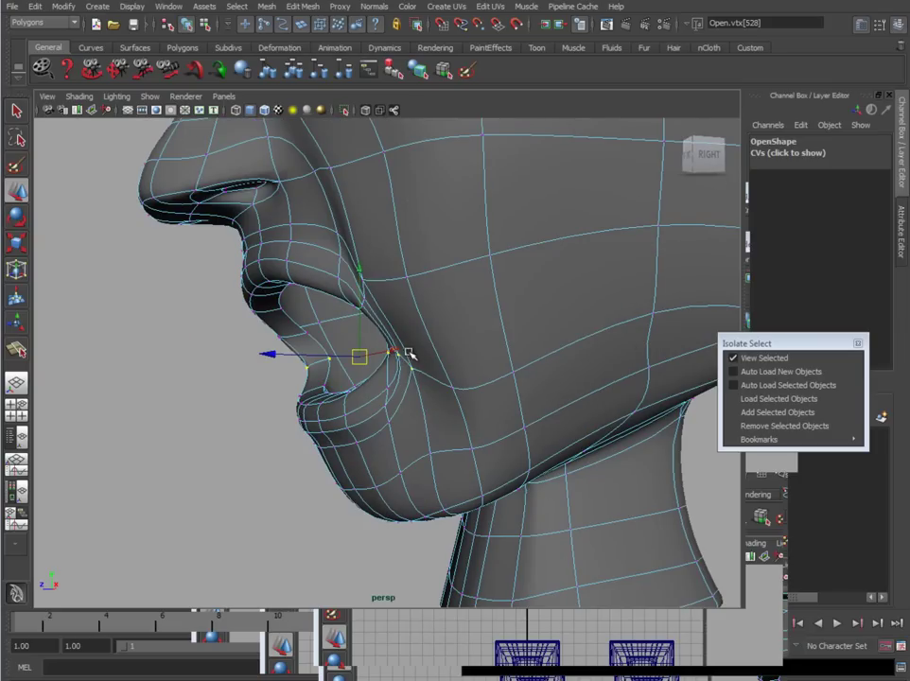
{"action": "left_click_drag", "start_coordinate": [401, 353], "coordinate": [441, 339], "text": "alt"}
- Select the vertices just above the Open head's mouth corners and adjust their position slightly in the side view
{"action": "key", "text": "space"}
{"action": "left_click_drag", "start_coordinate": [542, 511], "coordinate": [610, 514], "text": "alt"}
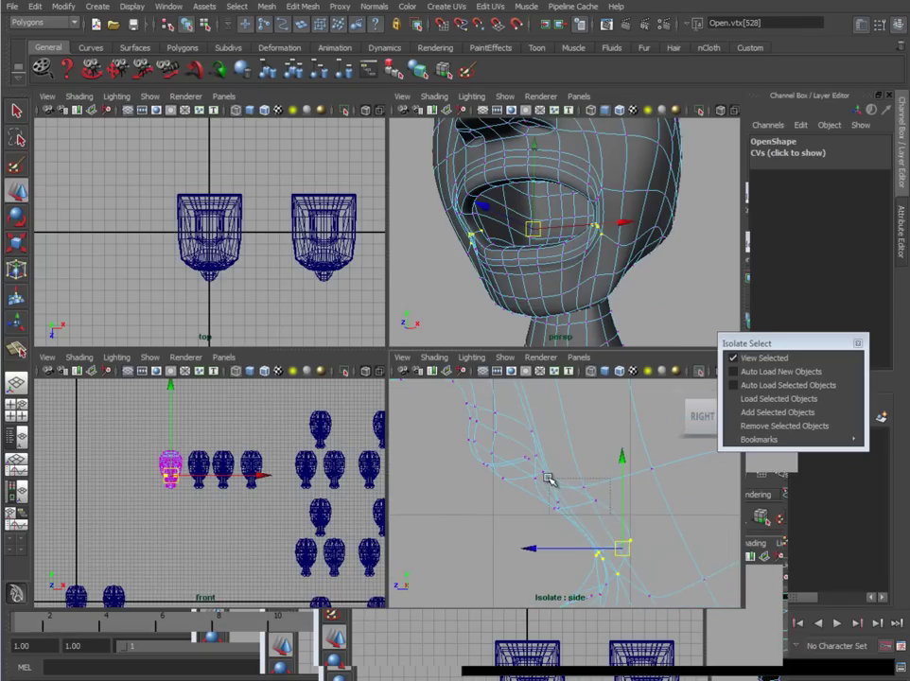
{"action": "left_click_drag", "start_coordinate": [548, 478], "coordinate": [547, 478]}
{"action": "left_click_drag", "start_coordinate": [573, 226], "coordinate": [603, 196], "text": "alt"}
{"action": "left_click_drag", "start_coordinate": [578, 503], "coordinate": [581, 504]}
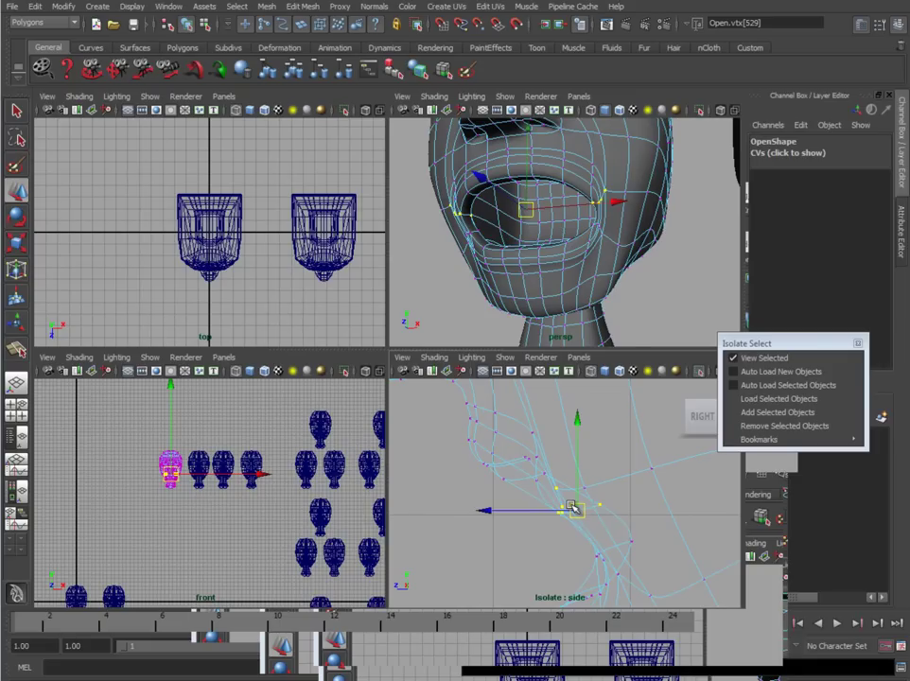
- Add more vertices around the Open head's mouth corners to the selection and scale them slightly inward along X
{"action": "left_click_drag", "start_coordinate": [632, 335], "coordinate": [619, 298], "text": "alt"}
{"action": "right_click_drag", "start_coordinate": [620, 298], "coordinate": [605, 253], "text": "alt"}
{"action": "middle_click_drag", "start_coordinate": [605, 254], "coordinate": [604, 287], "text": "alt"}
{"action": "mouse_move", "coordinate": [605, 287]}
{"action": "left_mouse_down", "text": "alt"}
{"action": "mouse_move", "coordinate": [567, 271]}
{"action": "mouse_move", "coordinate": [632, 282]}
{"action": "mouse_move", "coordinate": [536, 298]}
{"action": "mouse_move", "coordinate": [612, 299]}
{"action": "left_mouse_up", "text": "alt"}
{"action": "middle_click_drag", "start_coordinate": [576, 483], "coordinate": [574, 391], "text": "alt"}
{"action": "left_click_drag", "start_coordinate": [654, 483], "coordinate": [578, 433], "text": "shift"}
{"action": "left_click_drag", "start_coordinate": [545, 258], "coordinate": [586, 269], "text": "alt"}
{"action": "key", "text": "r"}
{"action": "left_click_drag", "start_coordinate": [664, 257], "coordinate": [659, 257]}
- Leave vertex editing, select the Open head as an object and set it to unsmoothed display
{"action": "left_click", "coordinate": [629, 293]}
{"action": "left_click_drag", "start_coordinate": [629, 293], "coordinate": [609, 226], "text": "alt"}
{"action": "left_click", "coordinate": [558, 270]}
{"action": "left_click", "coordinate": [609, 227]}
{"action": "middle_click_drag", "start_coordinate": [614, 273], "coordinate": [582, 276], "text": "alt"}
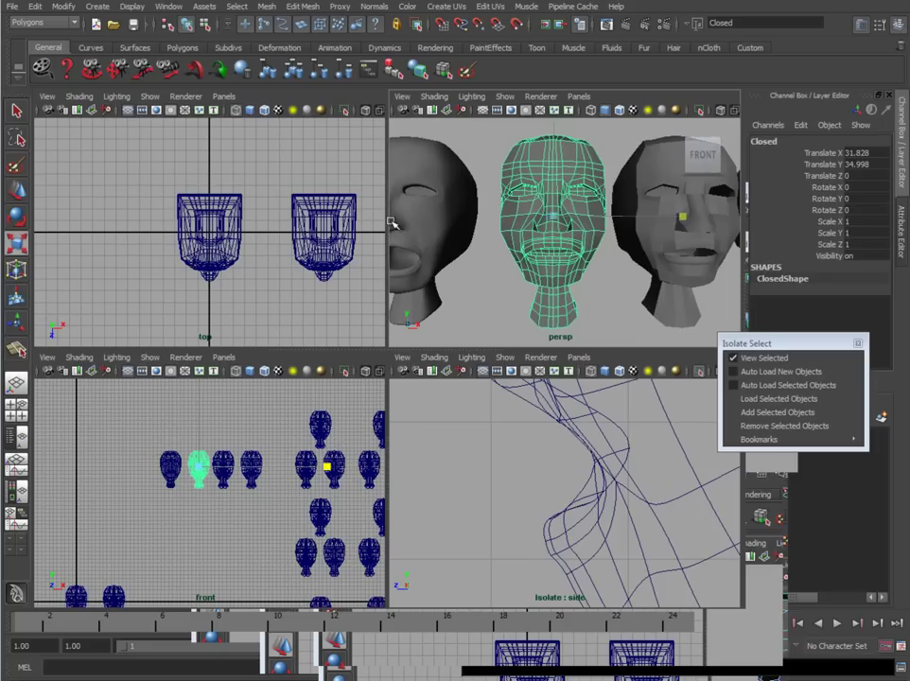
{"action": "left_click", "coordinate": [414, 224]}
{"action": "key", "text": "1"}
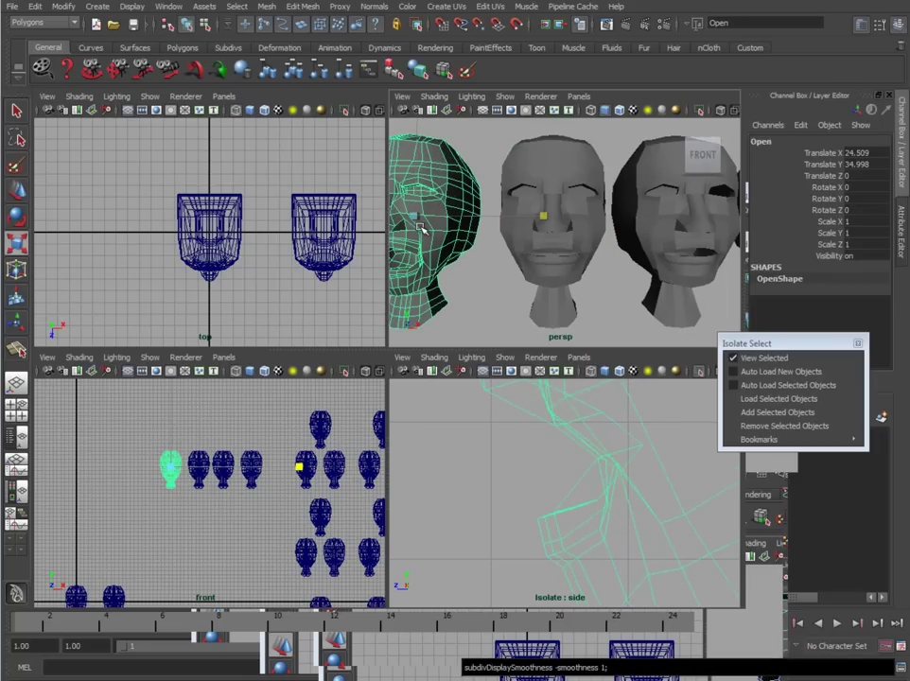
{"action": "key", "text": "f"}
{"action": "middle_click_drag", "start_coordinate": [610, 229], "coordinate": [605, 255], "text": "alt"}
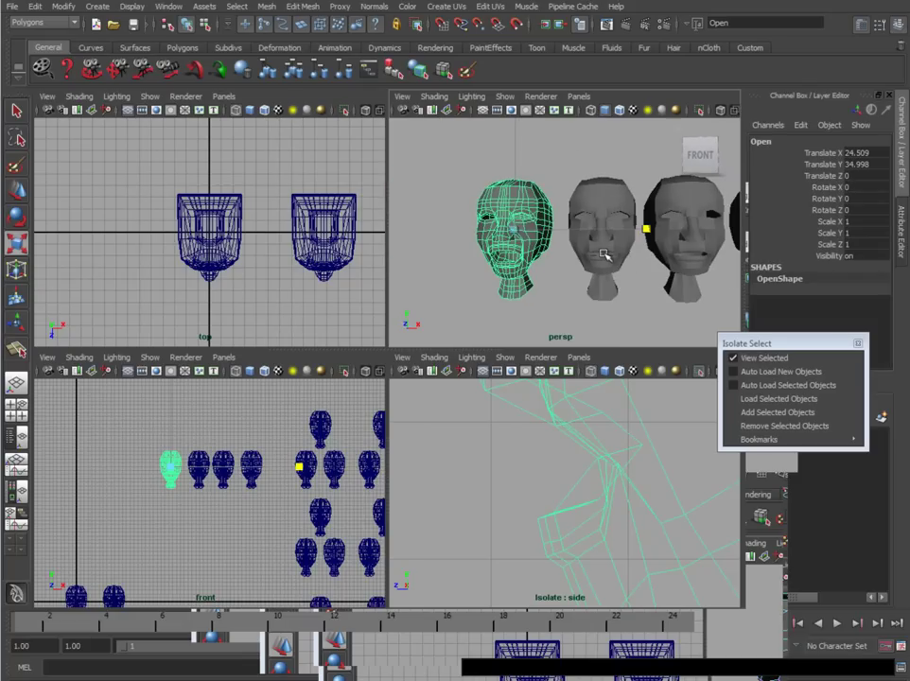
- Switch the side view's isolation from the Open head to the Closed head and display the Closed head smoothed
{"action": "left_click", "coordinate": [736, 359]}
{"action": "scroll", "coordinate": [605, 455], "scroll_direction": "down", "scroll_amount": 6}
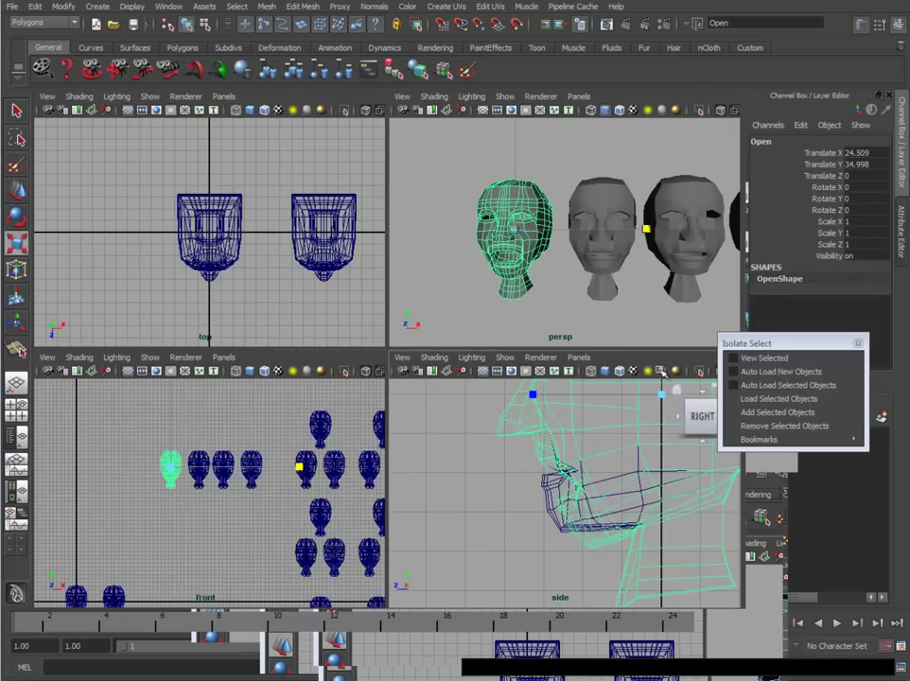
{"action": "left_click", "coordinate": [605, 232]}
{"action": "key", "text": "f"}
{"action": "key", "text": "3"}
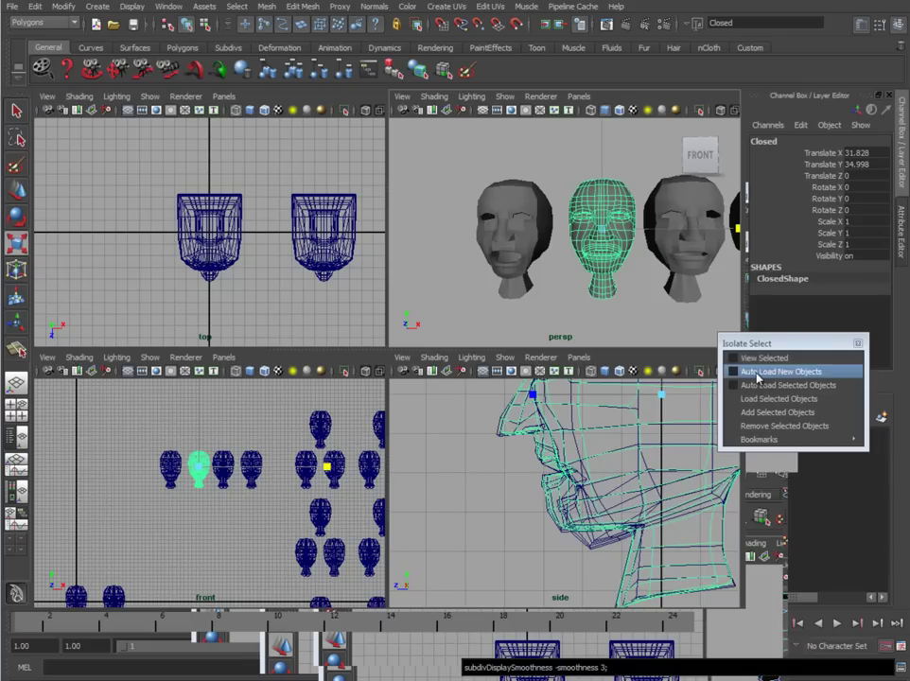
{"action": "left_click", "coordinate": [750, 359]}
{"action": "scroll", "coordinate": [606, 473], "scroll_direction": "down", "scroll_amount": 4}
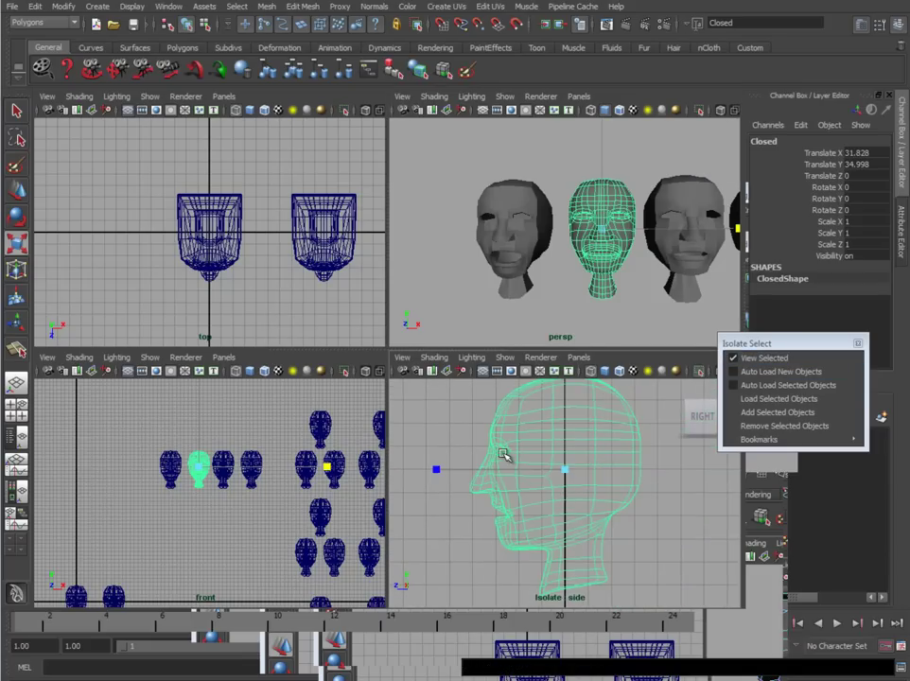
- Put the Closed head into vertex editing and select its lower lip, chin and jaw vertices in the side view
{"action": "right_click_drag", "start_coordinate": [503, 455], "coordinate": [460, 459]}
{"action": "key", "text": "space"}
{"action": "middle_click_drag", "start_coordinate": [207, 382], "coordinate": [243, 335], "text": "alt"}
{"action": "scroll", "coordinate": [213, 411], "scroll_direction": "up", "scroll_amount": 4}
{"action": "middle_click_drag", "start_coordinate": [205, 421], "coordinate": [228, 390], "text": "alt"}
{"action": "scroll", "coordinate": [240, 343], "scroll_direction": "up", "scroll_amount": 2}
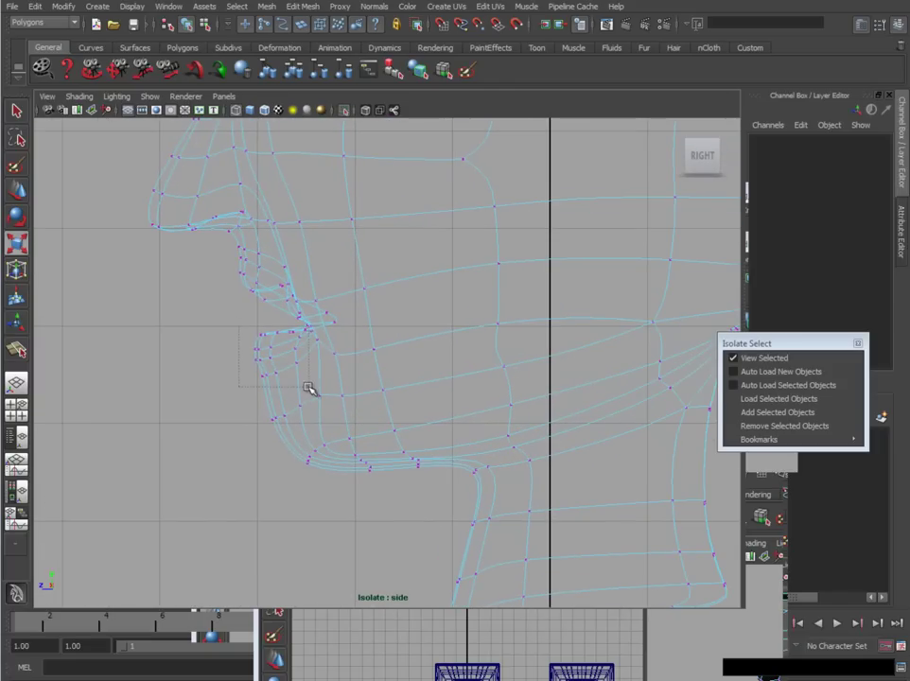
{"action": "left_click_drag", "start_coordinate": [309, 387], "coordinate": [406, 480]}
{"action": "scroll", "coordinate": [432, 502], "scroll_direction": "up", "scroll_amount": 4}
{"action": "middle_click_drag", "start_coordinate": [336, 393], "coordinate": [385, 423], "text": "alt"}
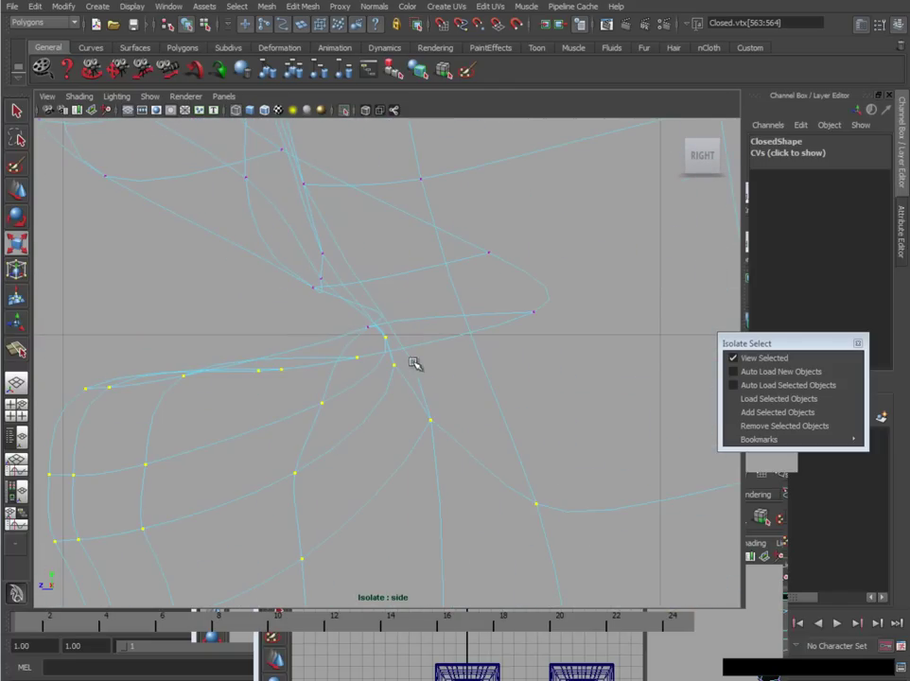
{"action": "right_click_drag", "start_coordinate": [571, 408], "coordinate": [496, 422], "text": "alt"}
{"action": "middle_click_drag", "start_coordinate": [496, 423], "coordinate": [468, 432], "text": "alt"}
{"action": "left_click_drag", "start_coordinate": [495, 404], "coordinate": [494, 406], "text": "shift"}
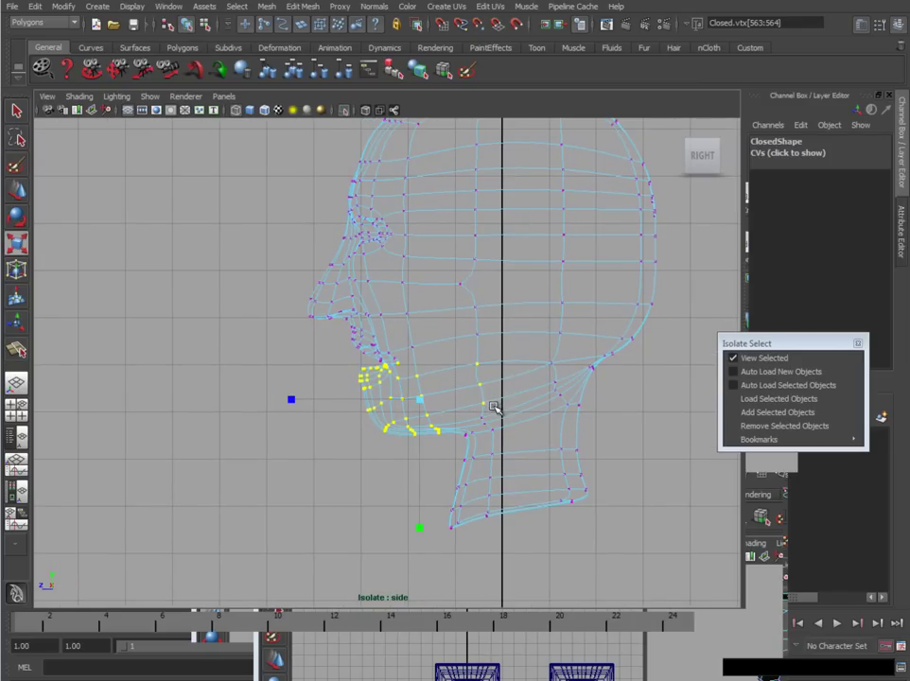
- Try to rotate the Closed head's jaw vertices about a pivot at the jaw hinge without soft selection
{"action": "key", "text": "Insert"}
{"action": "key", "text": "Insert"}
{"action": "key", "text": "e"}
{"action": "key", "text": "Insert"}
{"action": "left_click_drag", "start_coordinate": [419, 399], "coordinate": [491, 318]}
{"action": "key", "text": "Insert"}
{"action": "left_click_drag", "start_coordinate": [469, 442], "coordinate": [460, 432]}
{"action": "key", "text": "ctrl+z"}
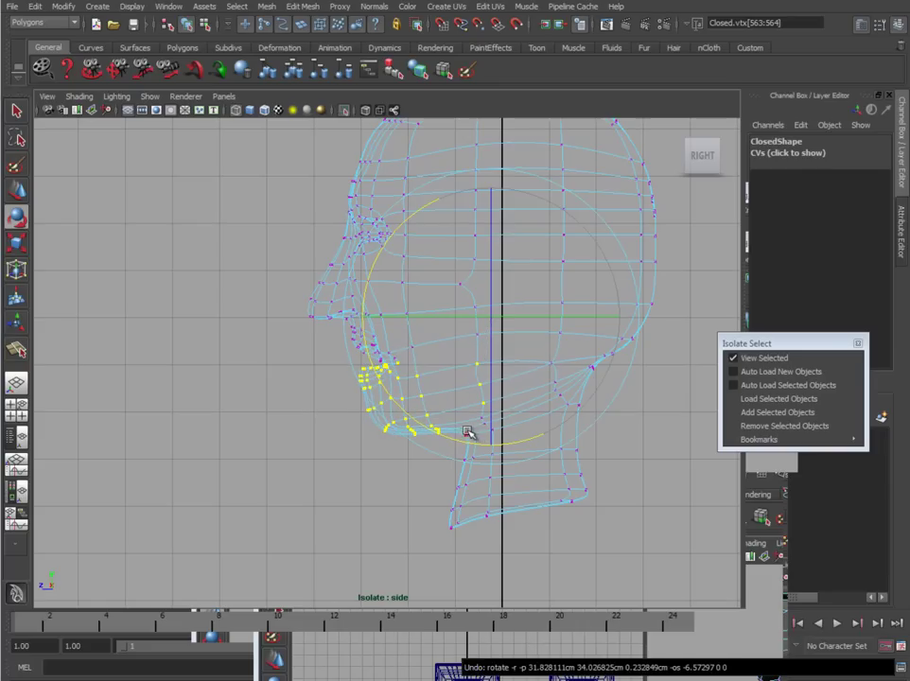
- Turn on soft selection with a falloff radius of about 0.25 and rotate the Closed head's jaw upward about the jaw hinge
{"action": "key", "text": "b"}
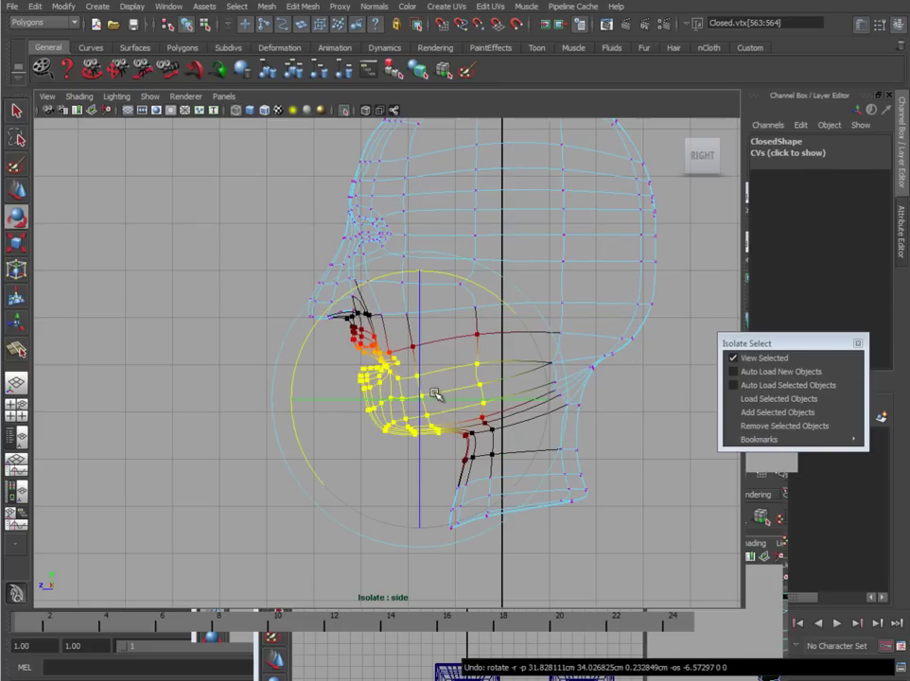
{"action": "left_click_drag", "start_coordinate": [432, 396], "coordinate": [394, 397]}
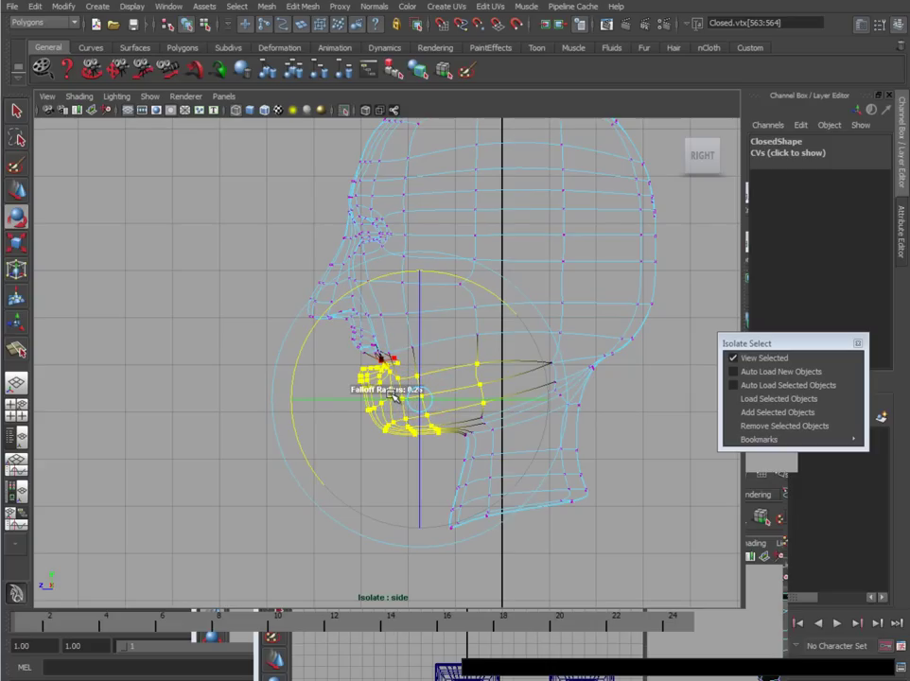
{"action": "key", "text": "Insert"}
{"action": "left_click_drag", "start_coordinate": [420, 398], "coordinate": [484, 319]}
{"action": "key", "text": "Insert"}
{"action": "left_click", "coordinate": [429, 435]}
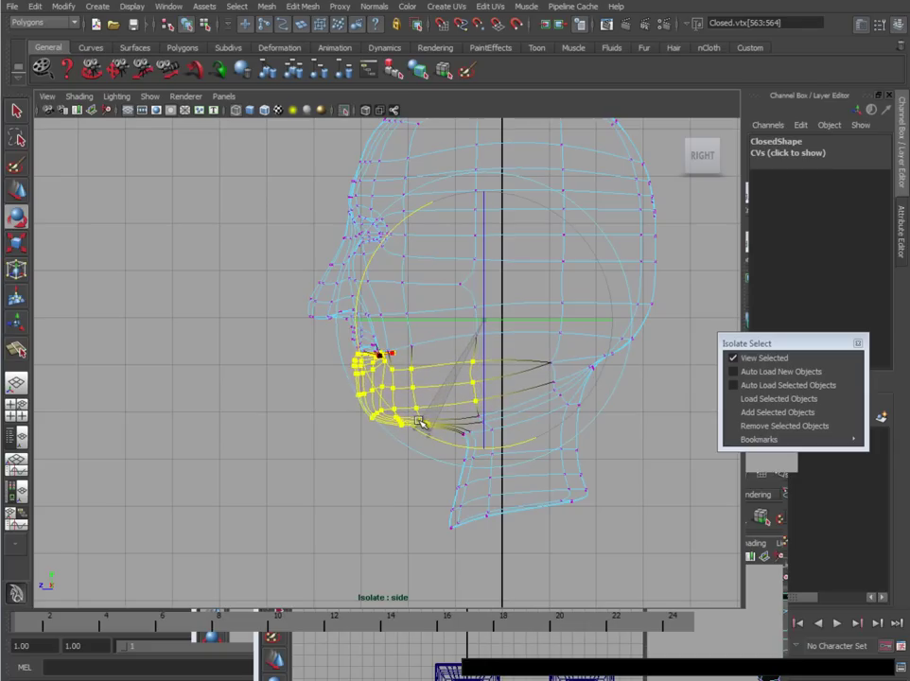
- Examine the Closed head's lips and mouth corner from the front and from inside the head in the perspective view
{"action": "key", "text": "space"}
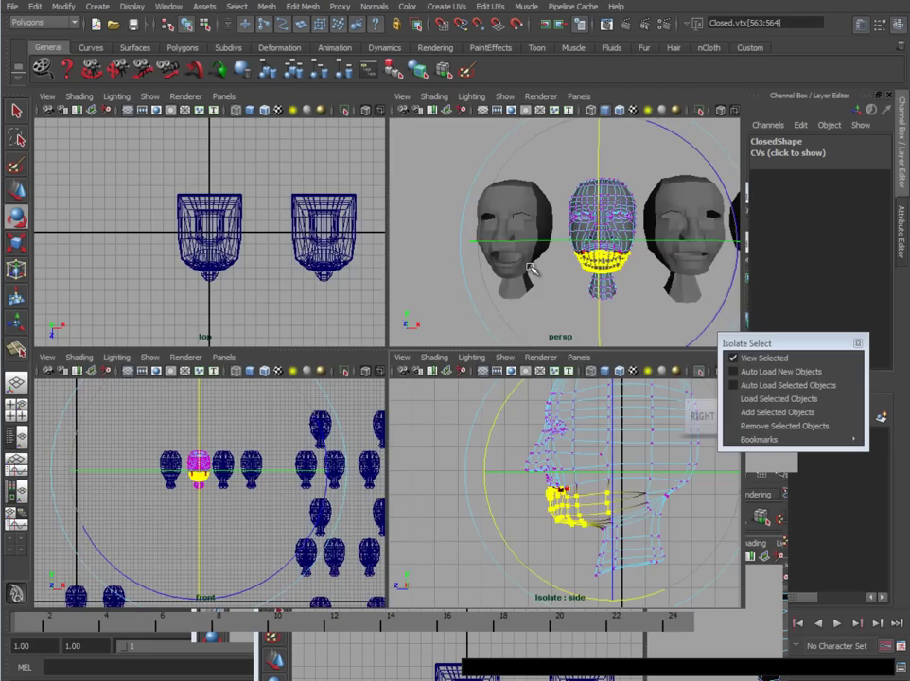
{"action": "key", "text": "space"}
{"action": "scroll", "coordinate": [581, 411], "scroll_direction": "up", "scroll_amount": 5}
{"action": "scroll", "coordinate": [582, 413], "scroll_direction": "up", "scroll_amount": 3}
{"action": "middle_click_drag", "start_coordinate": [582, 412], "coordinate": [461, 303], "text": "alt"}
{"action": "left_click", "coordinate": [679, 477]}
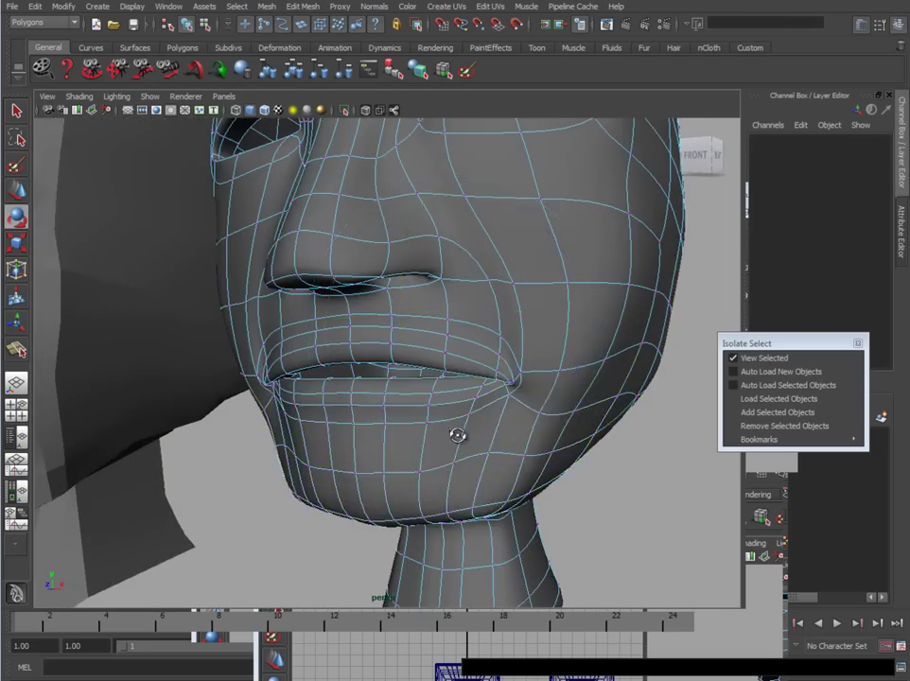
{"action": "left_click_drag", "start_coordinate": [457, 432], "coordinate": [506, 428], "text": "alt"}
{"action": "middle_click_drag", "start_coordinate": [506, 429], "coordinate": [411, 440], "text": "alt"}
{"action": "left_click_drag", "start_coordinate": [412, 441], "coordinate": [356, 410], "text": "alt"}
{"action": "scroll", "coordinate": [445, 397], "scroll_direction": "up", "scroll_amount": 2}
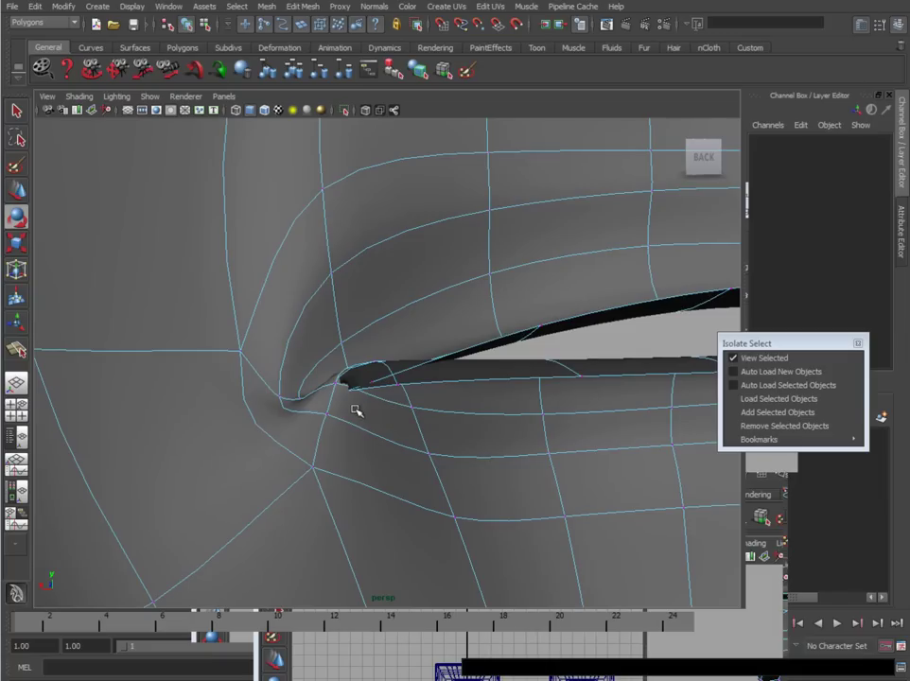
- Select the vertices around both mouth corners of the Closed head and ready them for moving
{"action": "left_click_drag", "start_coordinate": [339, 355], "coordinate": [339, 354]}
{"action": "left_click_drag", "start_coordinate": [463, 432], "coordinate": [417, 440], "text": "alt"}
{"action": "left_click_drag", "start_coordinate": [531, 379], "coordinate": [530, 380]}
{"action": "left_click_drag", "start_coordinate": [437, 487], "coordinate": [349, 524], "text": "alt"}
{"action": "key", "text": "space"}
{"action": "key", "text": "space"}
{"action": "key", "text": "space"}
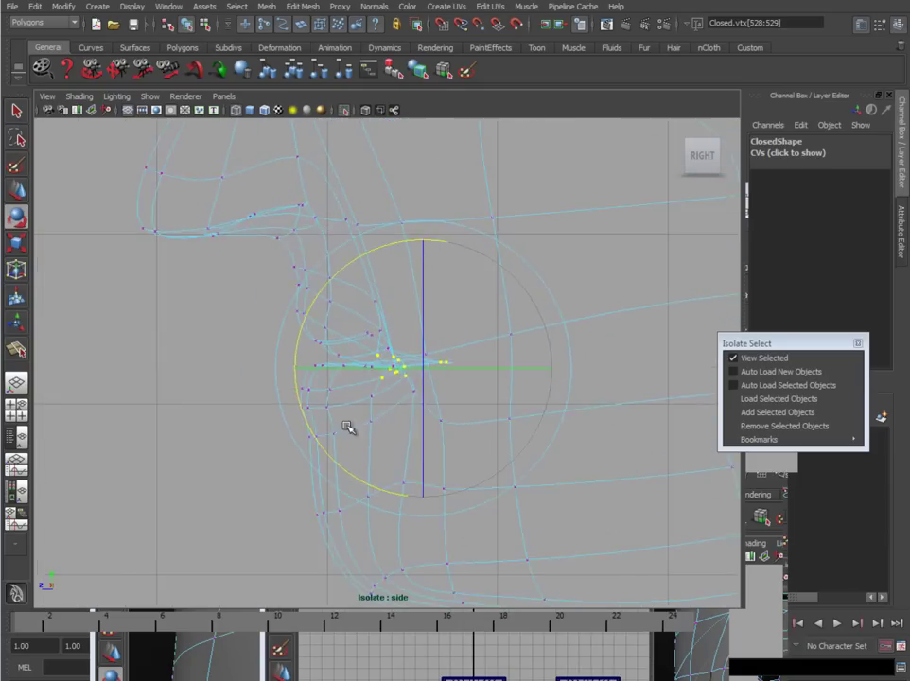
{"action": "scroll", "coordinate": [496, 383], "scroll_direction": "up", "scroll_amount": 5}
{"action": "left_click", "coordinate": [495, 383]}
{"action": "left_click_drag", "start_coordinate": [388, 330], "coordinate": [387, 331]}
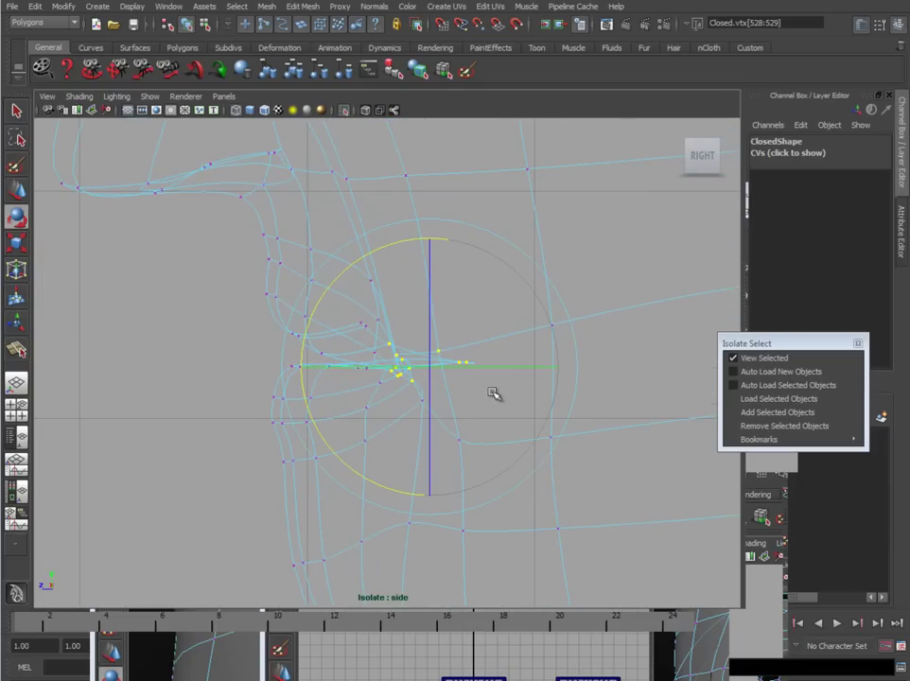
{"action": "key", "text": "w"}
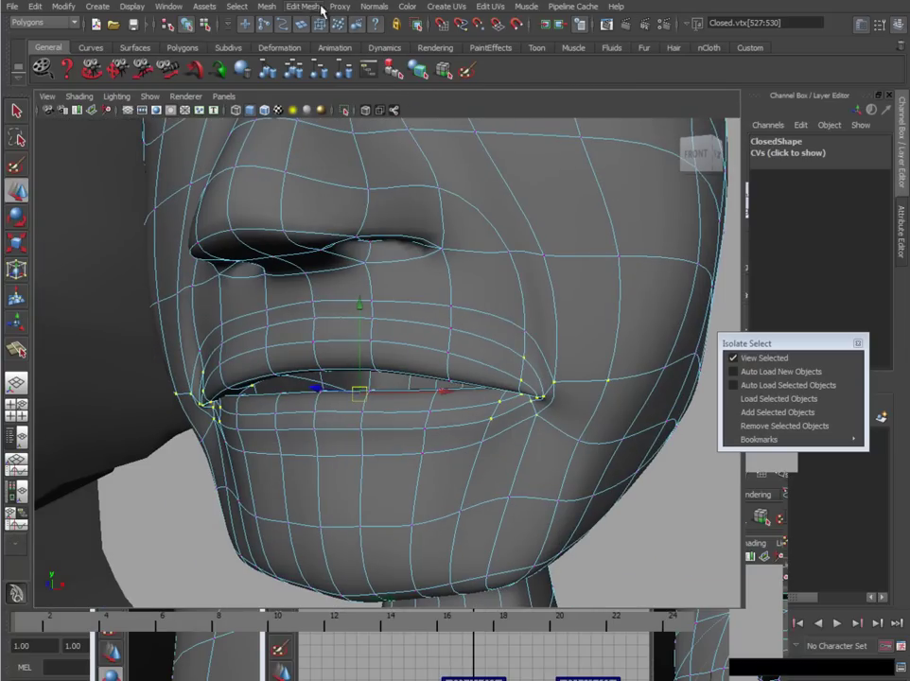
- Average the selected vertices around both mouth corners of the Closed head
{"action": "left_click", "coordinate": [275, 8]}
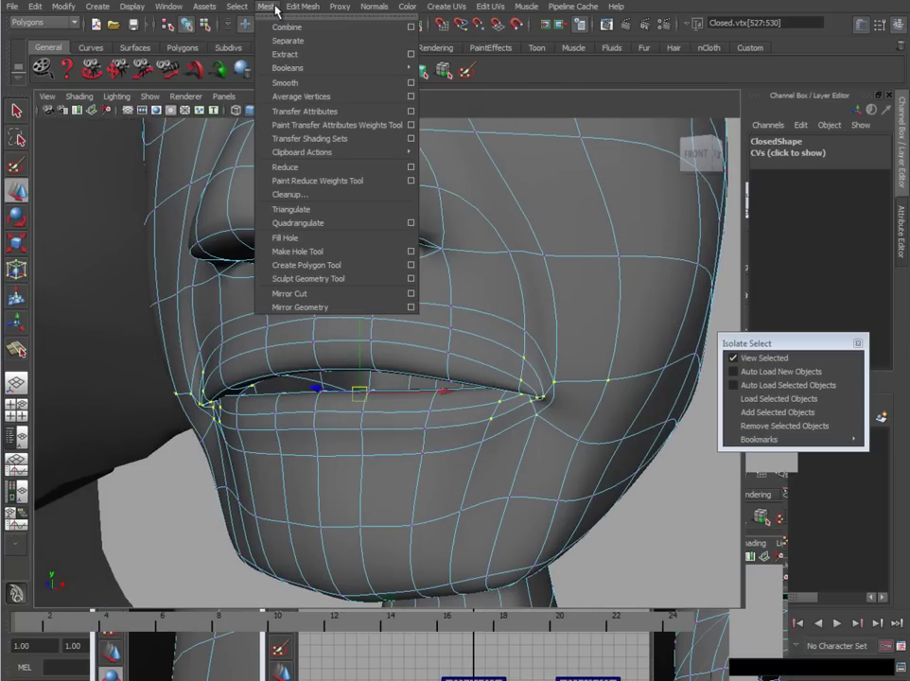
{"action": "left_click", "coordinate": [303, 95]}
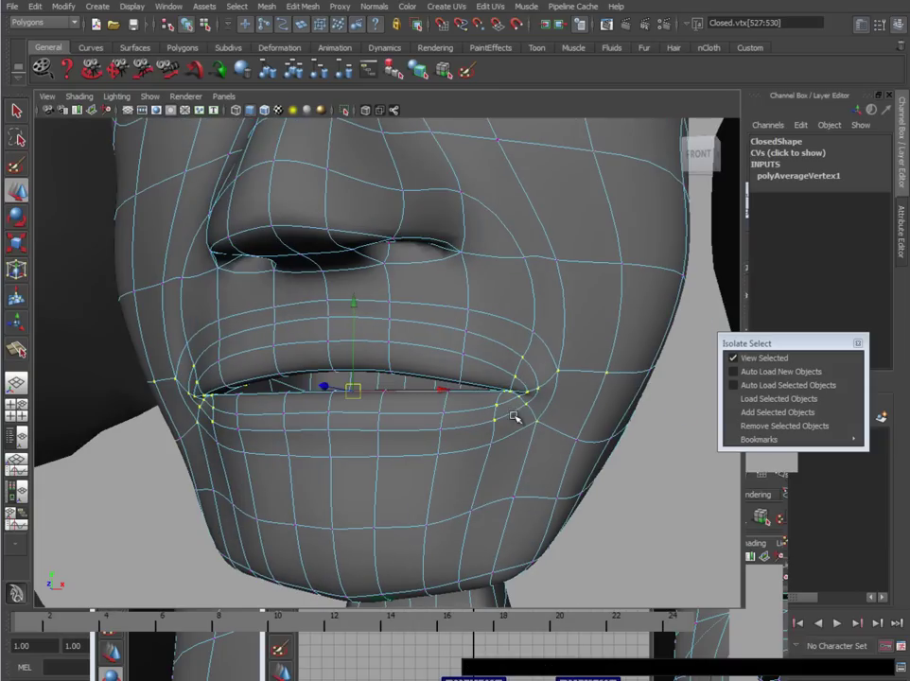
{"action": "left_click_drag", "start_coordinate": [629, 480], "coordinate": [671, 492], "text": "alt"}
{"action": "left_click", "coordinate": [511, 438]}
{"action": "left_click_drag", "start_coordinate": [512, 438], "coordinate": [400, 434], "text": "alt"}
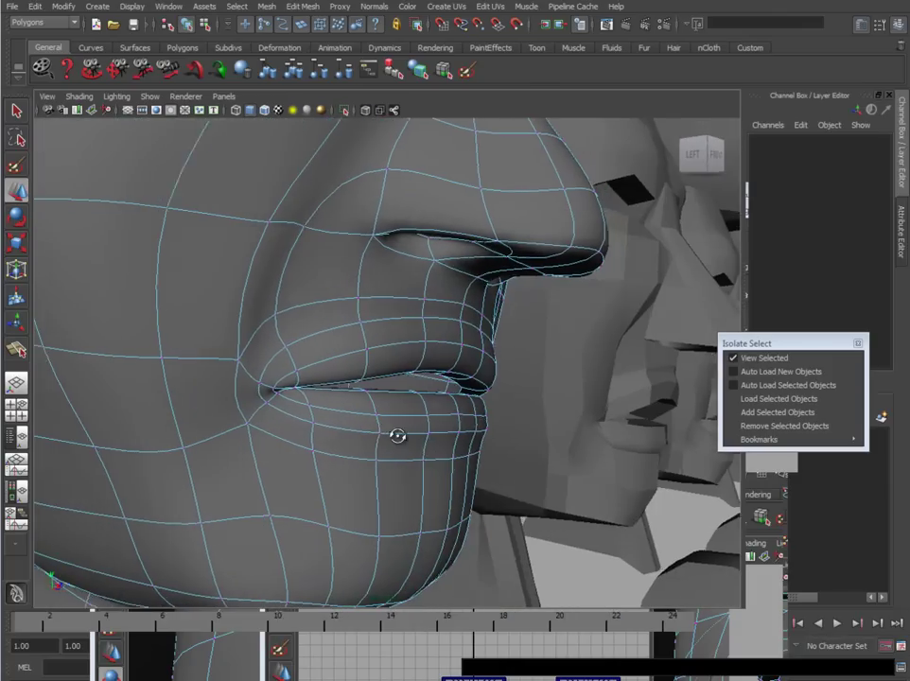
{"action": "right_click_drag", "start_coordinate": [286, 402], "coordinate": [486, 420], "text": "alt"}
{"action": "left_click_drag", "start_coordinate": [486, 420], "coordinate": [588, 416], "text": "alt"}
{"action": "right_click_drag", "start_coordinate": [588, 416], "coordinate": [416, 420], "text": "alt"}
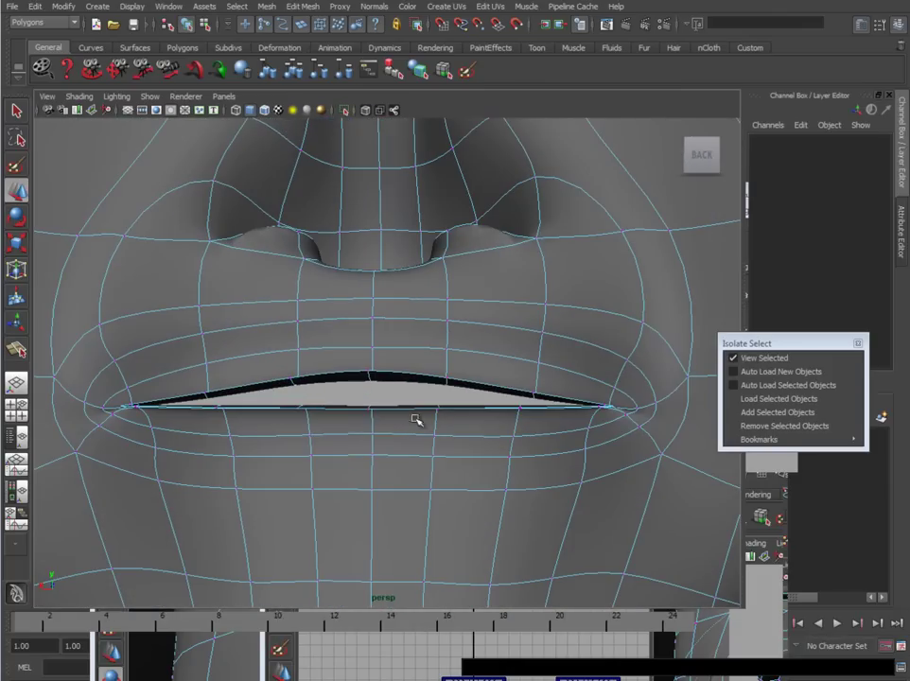
- Select the Closed head's lower-lip vertices from inside the head and raise the middle ones toward the upper lip
{"action": "left_click_drag", "start_coordinate": [278, 510], "coordinate": [485, 401]}
{"action": "left_click_drag", "start_coordinate": [533, 503], "coordinate": [533, 502], "text": "shift"}
{"action": "left_click_drag", "start_coordinate": [625, 493], "coordinate": [584, 456], "text": "shift"}
{"action": "left_click_drag", "start_coordinate": [567, 416], "coordinate": [568, 417], "text": "shift"}
{"action": "middle_click_drag", "start_coordinate": [310, 478], "coordinate": [353, 468], "text": "alt"}
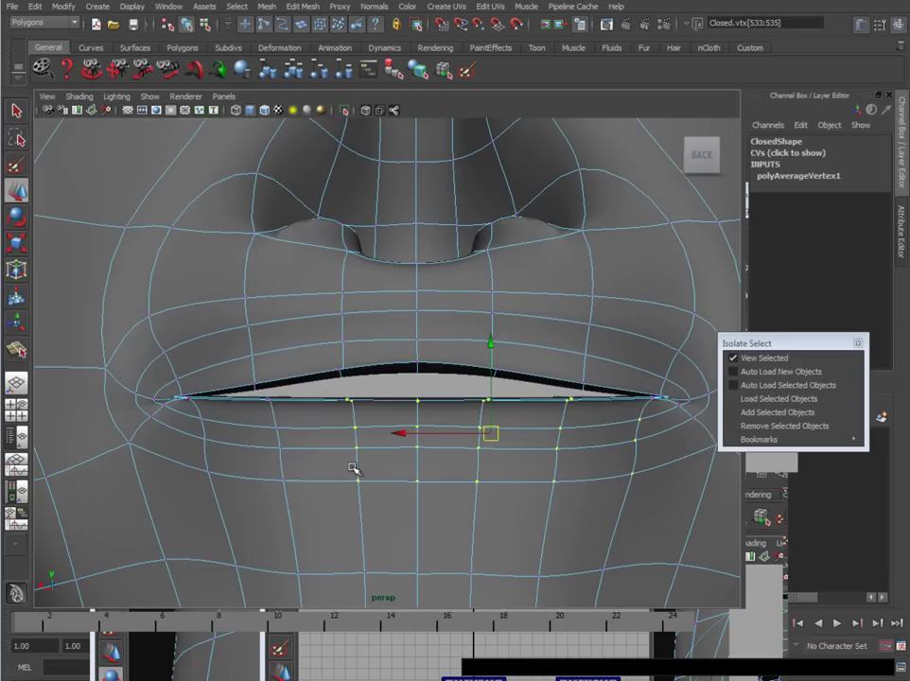
{"action": "left_click_drag", "start_coordinate": [226, 414], "coordinate": [226, 414], "text": "shift"}
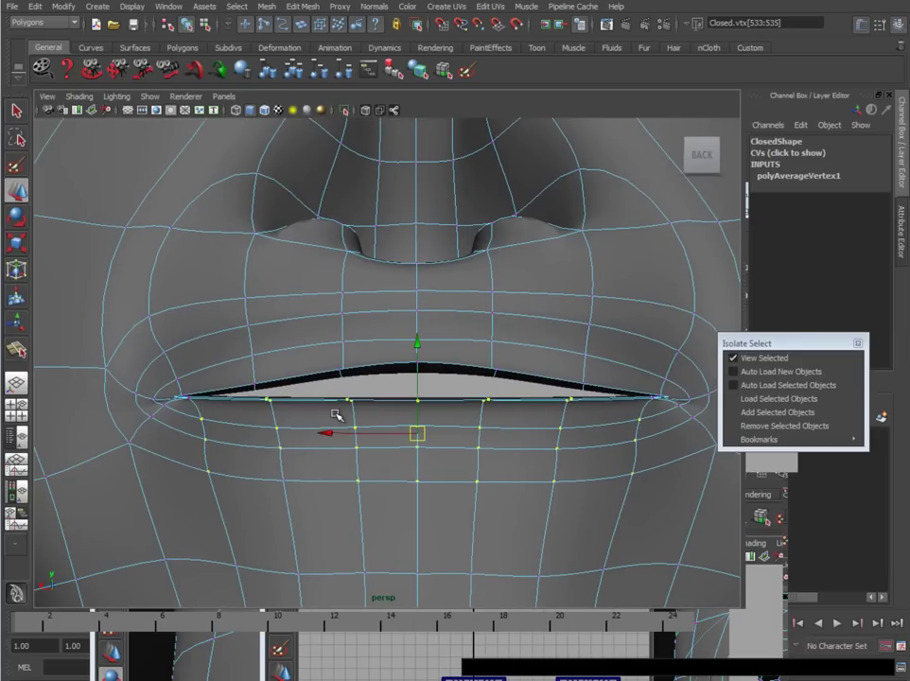
{"action": "key", "text": "b"}
{"action": "left_click_drag", "start_coordinate": [482, 445], "coordinate": [450, 443]}
{"action": "left_click_drag", "start_coordinate": [416, 358], "coordinate": [420, 327]}
{"action": "left_click", "coordinate": [424, 379]}
{"action": "key", "text": "ctrl+z"}
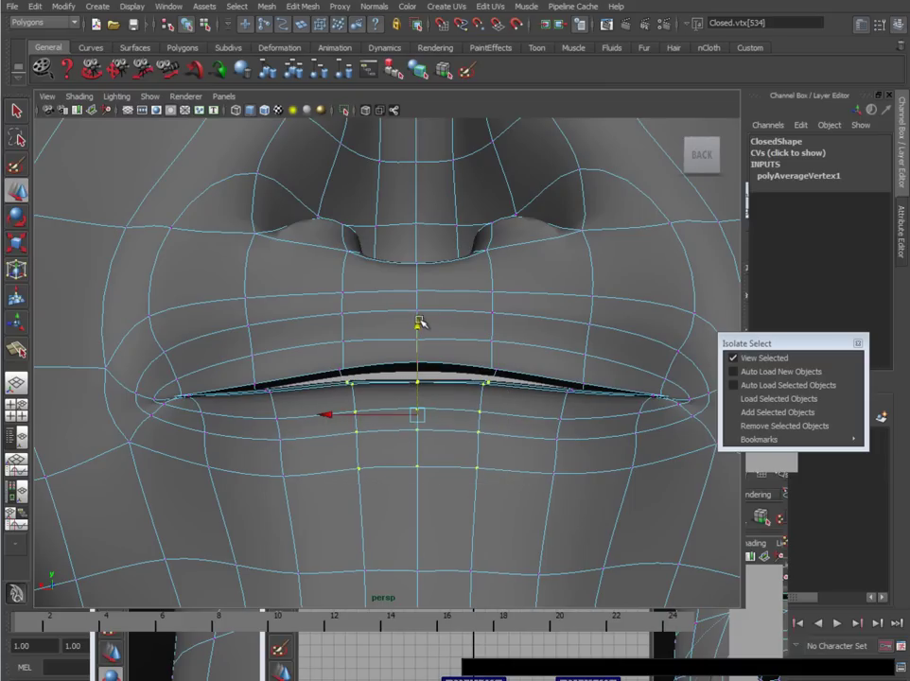
- Examine the gap between the Closed head's lips from the front and from inside the head
{"action": "left_click_drag", "start_coordinate": [422, 444], "coordinate": [425, 509], "text": "alt"}
{"action": "left_click", "coordinate": [530, 575]}
{"action": "left_click_drag", "start_coordinate": [529, 575], "coordinate": [442, 487], "text": "alt"}
{"action": "right_click_drag", "start_coordinate": [443, 487], "coordinate": [653, 481], "text": "alt"}
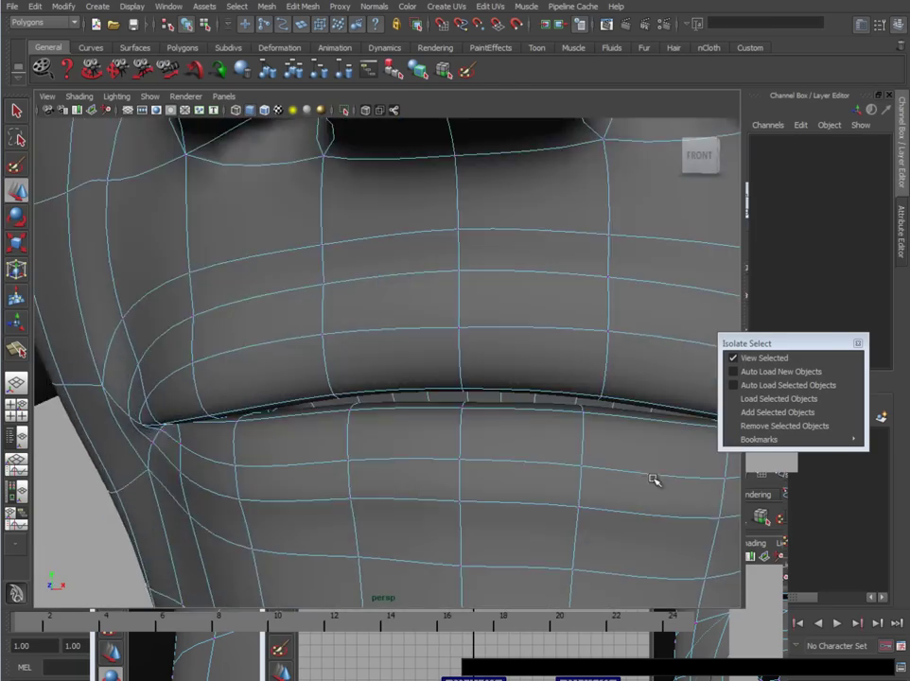
{"action": "left_click_drag", "start_coordinate": [653, 482], "coordinate": [317, 491], "text": "alt"}
{"action": "middle_click_drag", "start_coordinate": [316, 492], "coordinate": [339, 494], "text": "alt"}
{"action": "right_click_drag", "start_coordinate": [340, 495], "coordinate": [473, 492], "text": "alt"}
{"action": "left_click_drag", "start_coordinate": [473, 492], "coordinate": [357, 452], "text": "alt"}
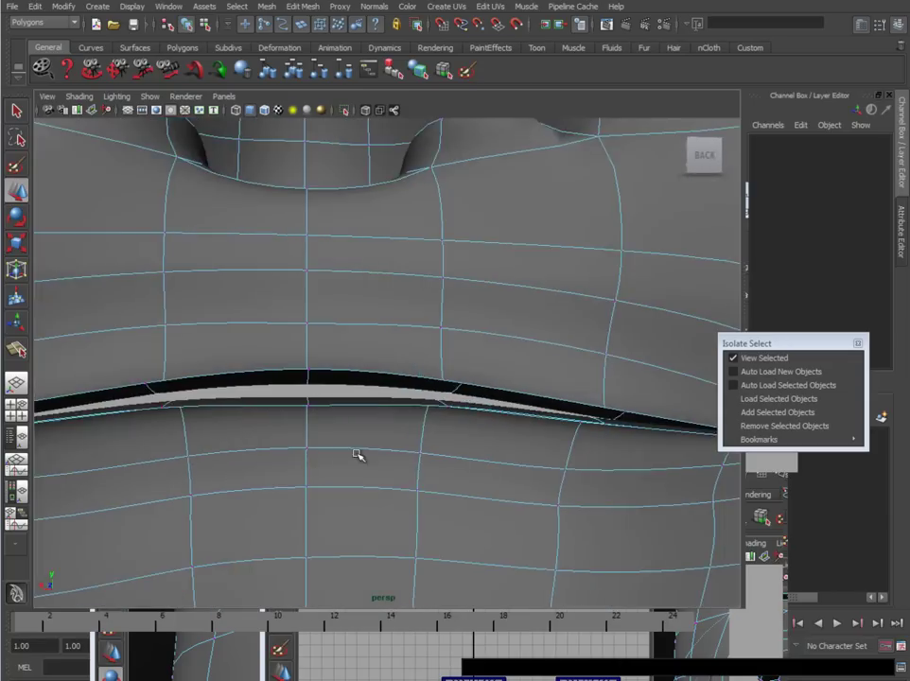
{"action": "right_click_drag", "start_coordinate": [357, 453], "coordinate": [336, 411], "text": "alt"}
- Switch the Closed head to edge selection and select the edge loops around the mouth opening
{"action": "right_click", "coordinate": [336, 411]}
{"action": "left_click_drag", "start_coordinate": [336, 411], "coordinate": [370, 408], "text": "alt"}
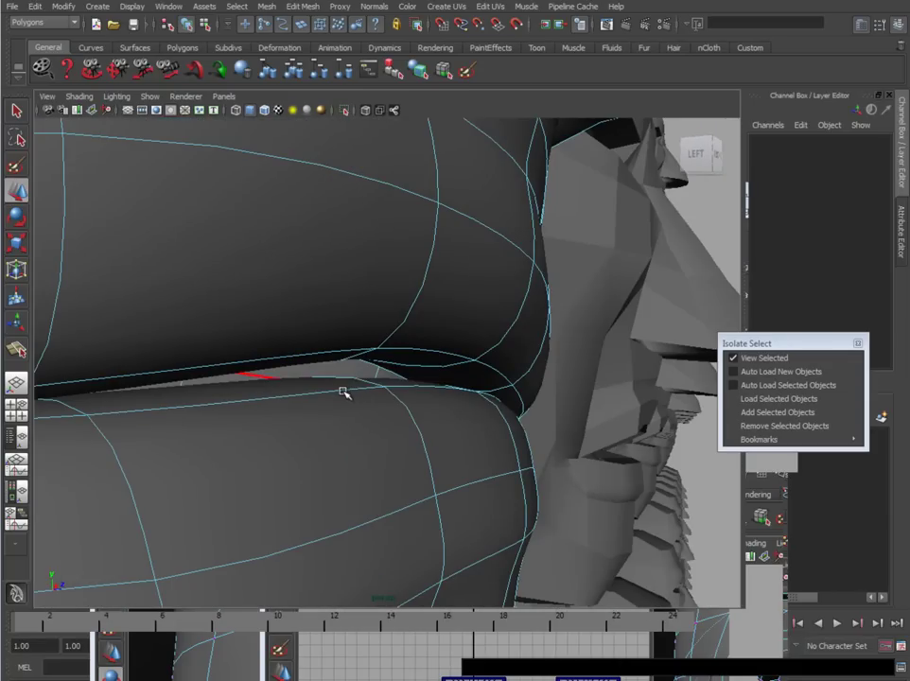
{"action": "double_click", "coordinate": [364, 388]}
{"action": "left_click_drag", "start_coordinate": [479, 473], "coordinate": [426, 422], "text": "alt"}
{"action": "left_click_drag", "start_coordinate": [506, 482], "coordinate": [393, 471], "text": "alt"}
{"action": "left_click_drag", "start_coordinate": [342, 297], "coordinate": [480, 440], "text": "alt"}
{"action": "double_click", "coordinate": [398, 414]}
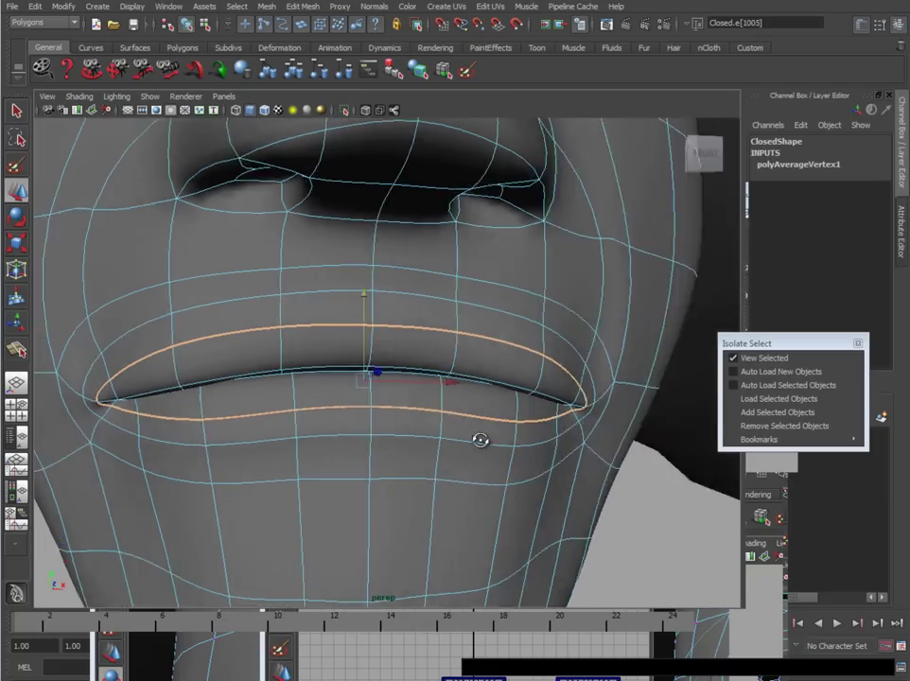
- Reduce the edge-loop selection to its lower-lip half and ready those edges for moving
{"action": "key", "text": "r"}
{"action": "left_click_drag", "start_coordinate": [422, 456], "coordinate": [123, 270], "text": "alt"}
{"action": "left_click_drag", "start_coordinate": [583, 368], "coordinate": [625, 395], "text": "ctrl"}
{"action": "left_click_drag", "start_coordinate": [386, 443], "coordinate": [417, 439], "text": "alt"}
{"action": "key", "text": "w"}
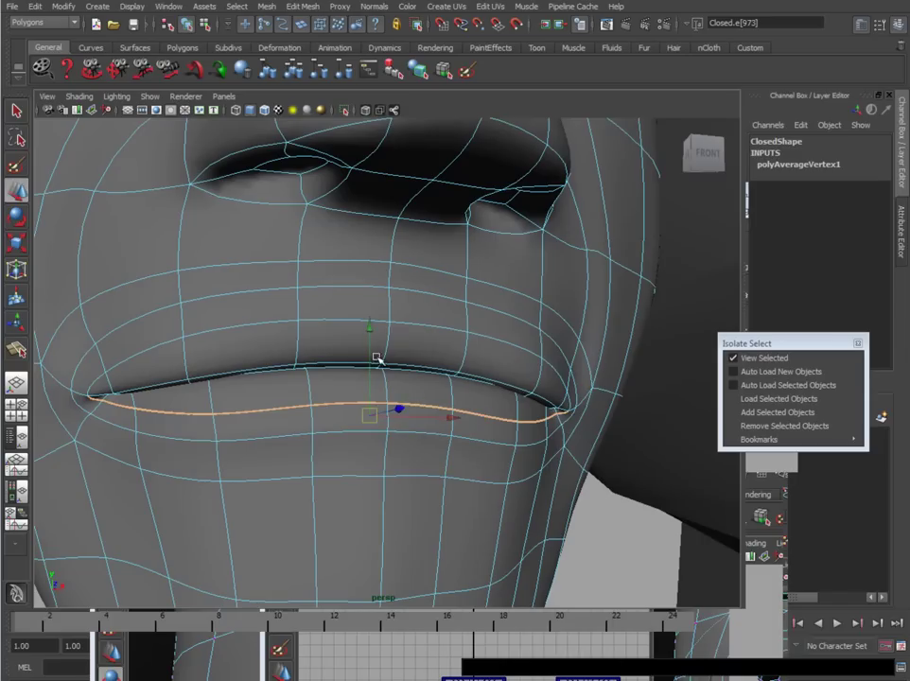
{"action": "key", "text": "r"}
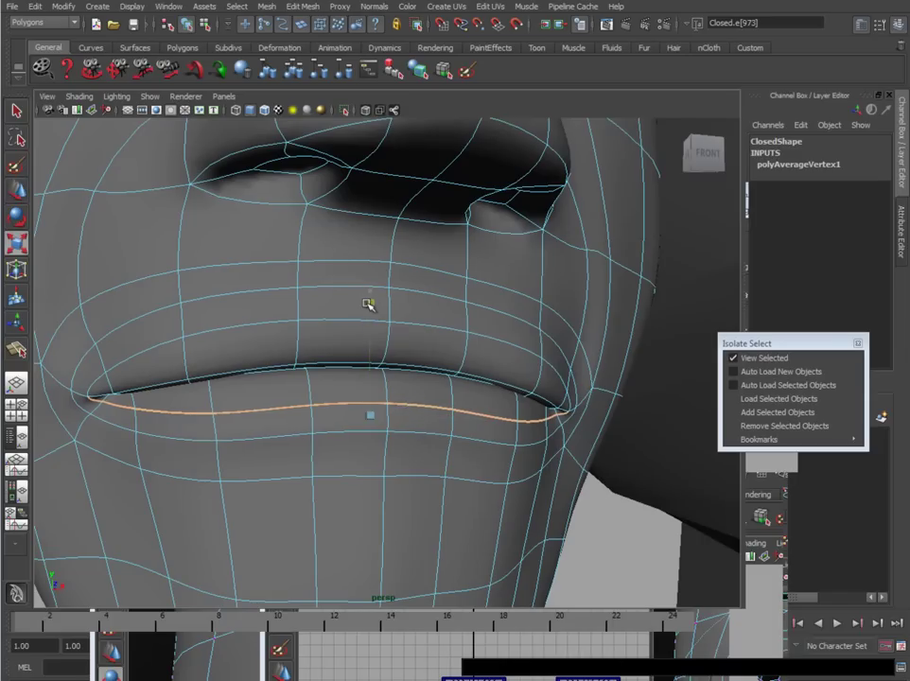
{"action": "key", "text": "w"}
- Move the inner mouth-corner vertices on both sides of the Closed head slightly upward
{"action": "left_click_drag", "start_coordinate": [370, 320], "coordinate": [451, 428], "text": "alt"}
{"action": "left_click", "coordinate": [369, 368]}
{"action": "left_click", "coordinate": [230, 360]}
{"action": "left_click_drag", "start_coordinate": [484, 315], "coordinate": [479, 304]}
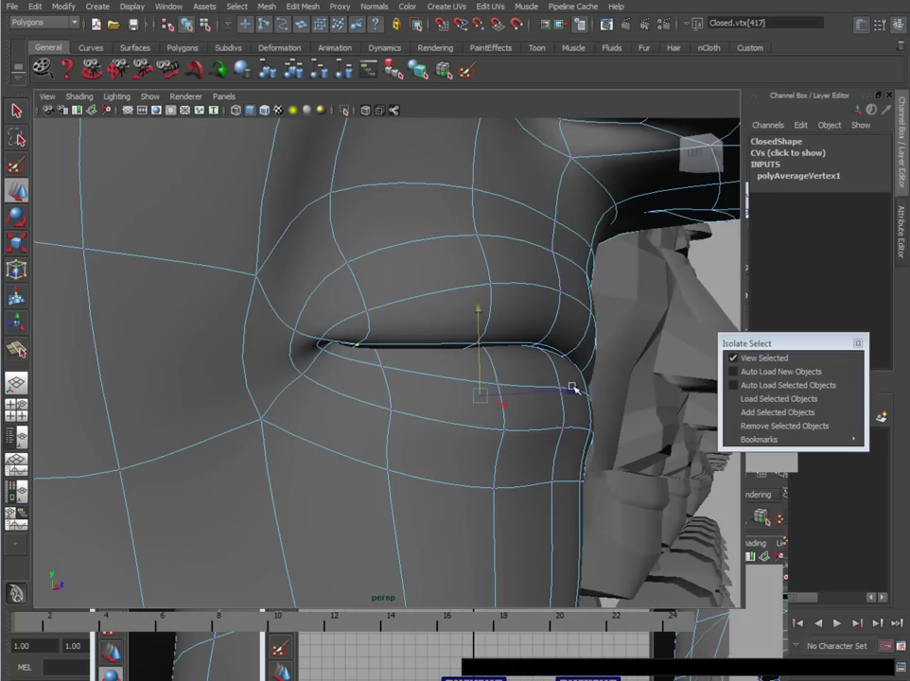
{"action": "left_click_drag", "start_coordinate": [562, 391], "coordinate": [427, 451], "text": "alt"}
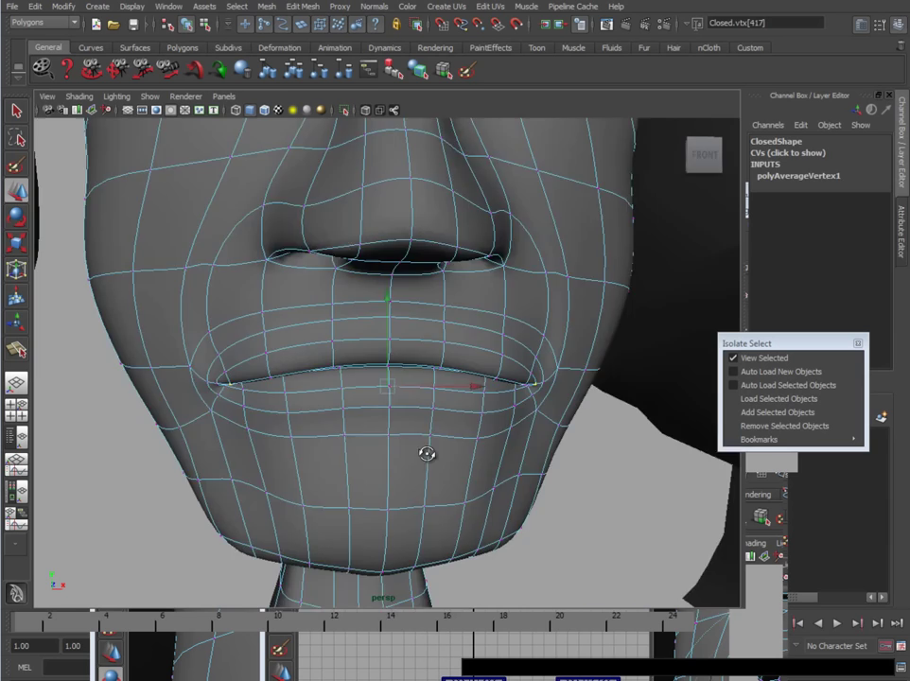
- Return the Closed head to object mode, check its overall shape and turn off its smoothed display
{"action": "scroll", "coordinate": [526, 470], "scroll_direction": "down", "scroll_amount": 3}
{"action": "scroll", "coordinate": [527, 470], "scroll_direction": "down", "scroll_amount": 4}
{"action": "left_click", "coordinate": [359, 439]}
{"action": "key", "text": "F8"}
{"action": "left_click", "coordinate": [260, 434]}
{"action": "left_click_drag", "start_coordinate": [260, 434], "coordinate": [382, 432], "text": "alt"}
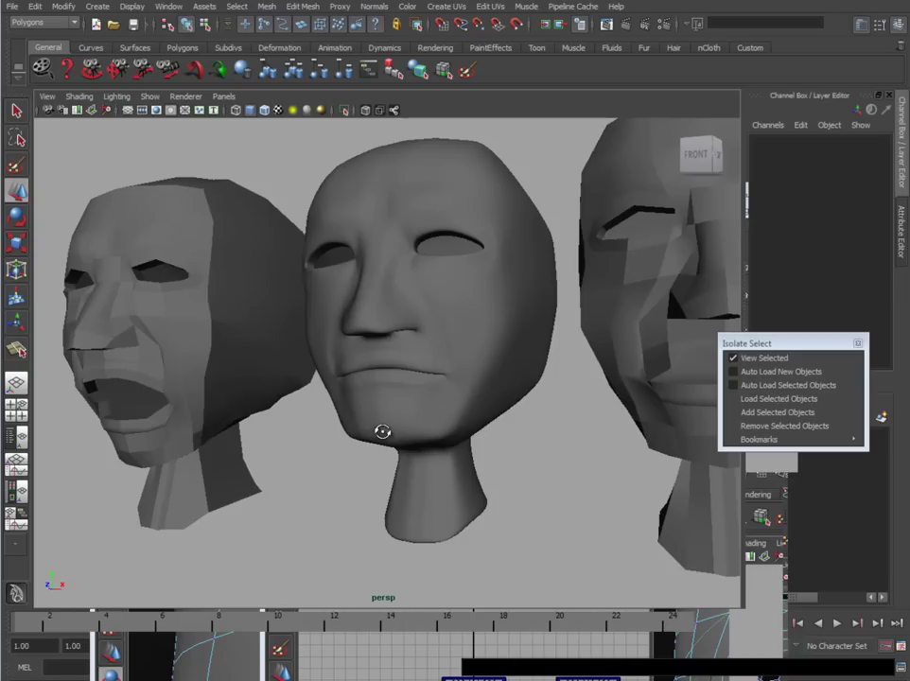
{"action": "left_click", "coordinate": [437, 424]}
{"action": "left_click_drag", "start_coordinate": [512, 455], "coordinate": [527, 455], "text": "alt"}
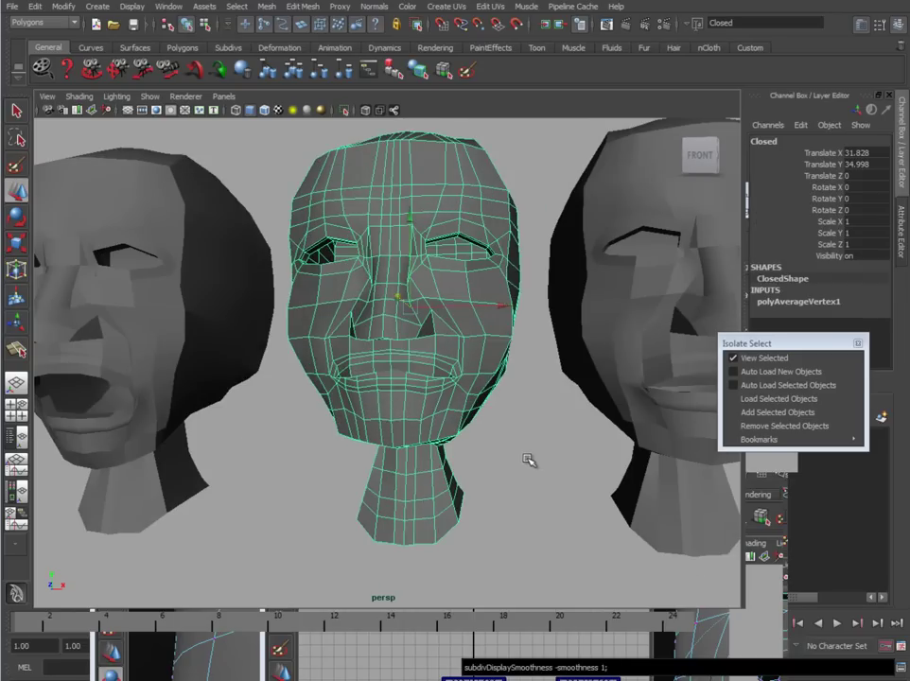
- Select the Narrow head and isolate it in the side view
{"action": "middle_click_drag", "start_coordinate": [527, 458], "coordinate": [358, 410], "text": "alt"}
{"action": "left_click", "coordinate": [400, 347]}
{"action": "middle_click_drag", "start_coordinate": [540, 387], "coordinate": [464, 413], "text": "alt"}
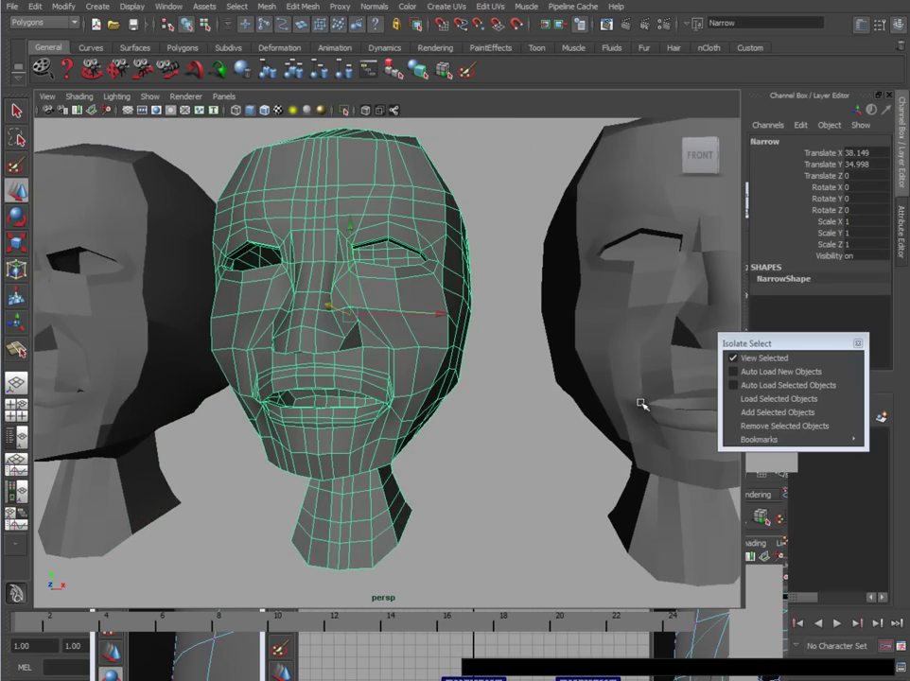
{"action": "key", "text": "space"}
{"action": "key", "text": "space"}
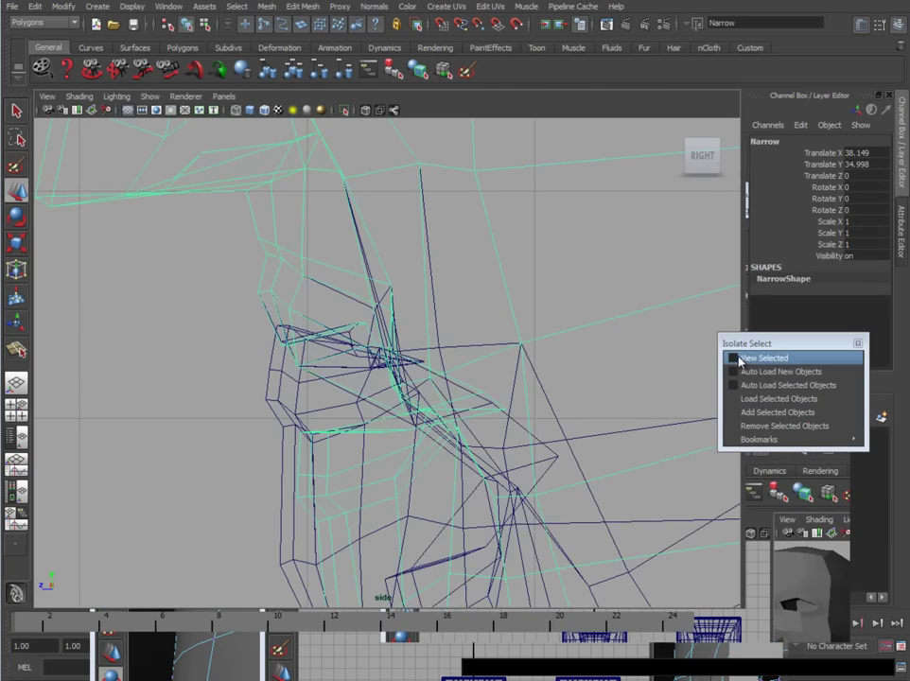
{"action": "left_click", "coordinate": [739, 360]}
{"action": "key", "text": "space"}
{"action": "middle_click_drag", "start_coordinate": [559, 426], "coordinate": [538, 477], "text": "alt"}
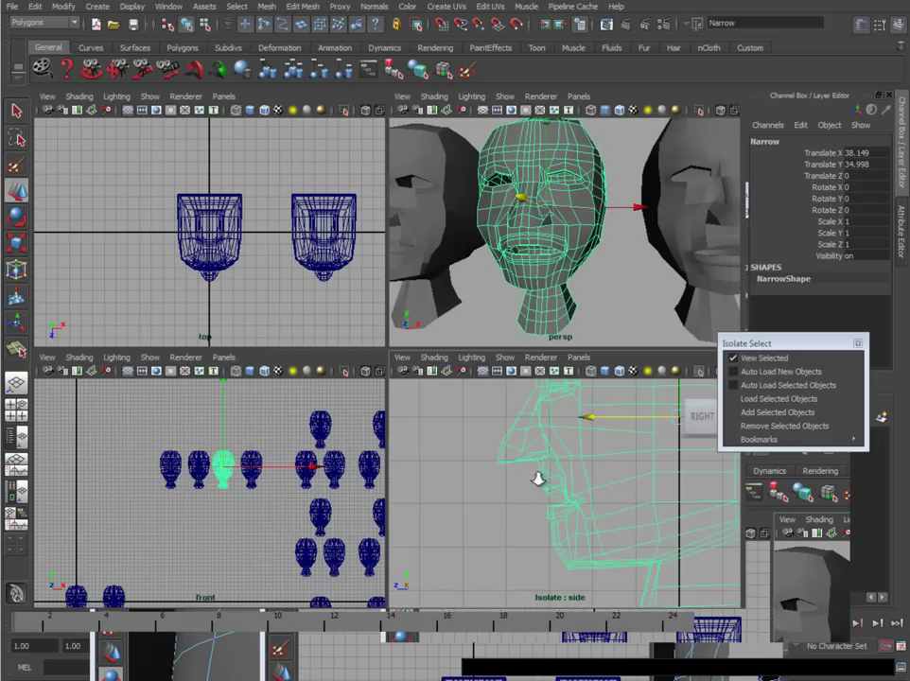
- Try to scale the Narrow head's lip vertices inward horizontally
{"action": "right_click", "coordinate": [558, 242]}
{"action": "right_click_drag", "start_coordinate": [559, 243], "coordinate": [622, 282]}
{"action": "left_click_drag", "start_coordinate": [558, 275], "coordinate": [672, 261], "text": "alt"}
{"action": "middle_click_drag", "start_coordinate": [671, 261], "coordinate": [428, 257], "text": "alt"}
{"action": "left_click_drag", "start_coordinate": [428, 257], "coordinate": [554, 266], "text": "alt"}
{"action": "left_click_drag", "start_coordinate": [654, 288], "coordinate": [655, 257]}
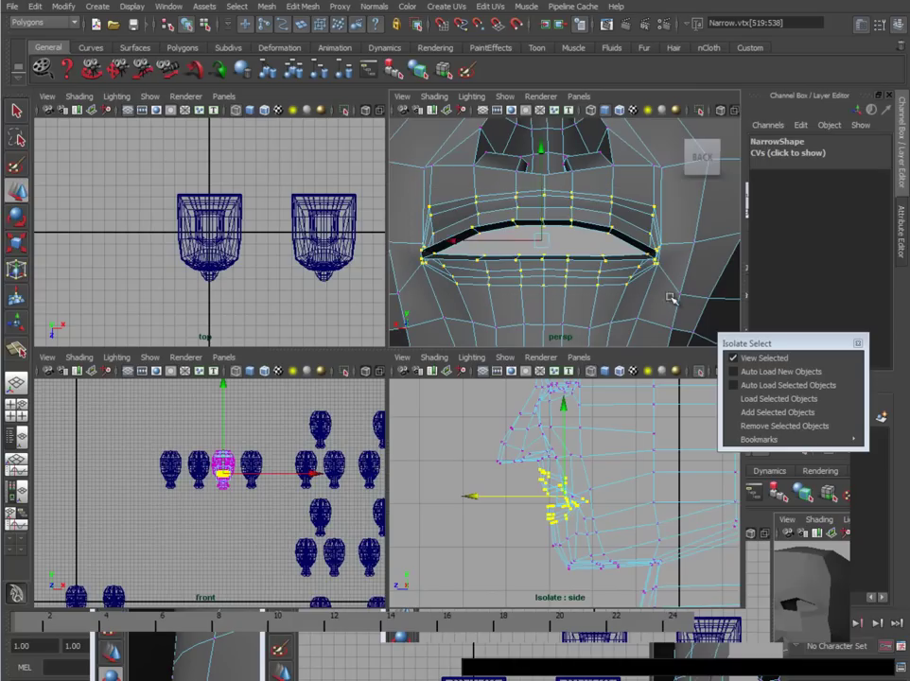
{"action": "middle_click_drag", "start_coordinate": [564, 273], "coordinate": [575, 283], "text": "alt"}
{"action": "mouse_move", "coordinate": [575, 283]}
{"action": "right_mouse_down", "text": "alt"}
{"action": "mouse_move", "coordinate": [556, 283]}
{"action": "mouse_move", "coordinate": [583, 282]}
{"action": "right_mouse_up", "text": "alt"}
{"action": "key", "text": "r"}
{"action": "left_click_drag", "start_coordinate": [423, 219], "coordinate": [520, 237]}
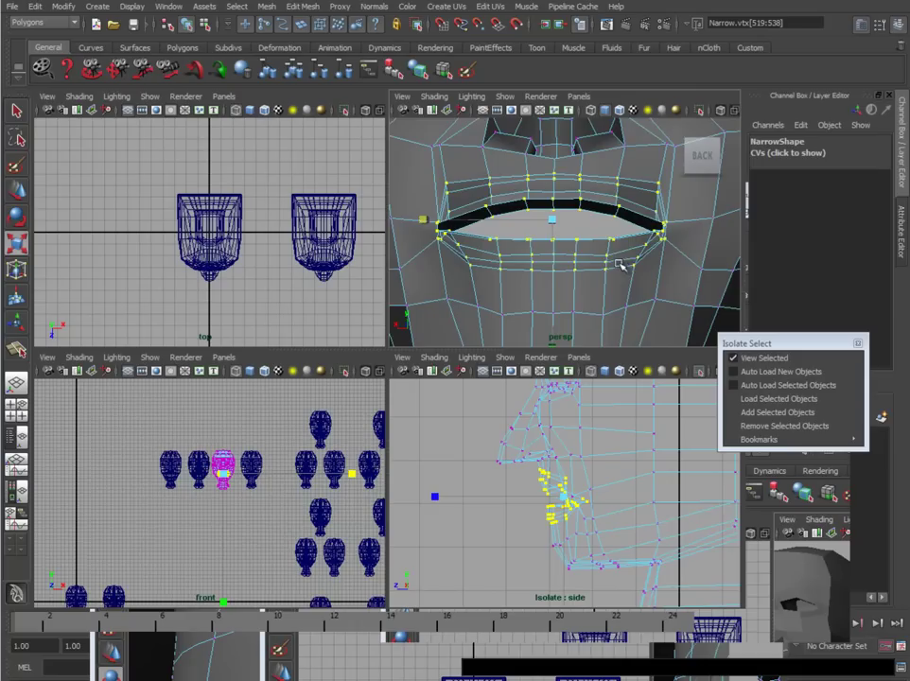
- Select the edge loops around the Narrow head's lips and scale them narrower horizontally
{"action": "right_click", "coordinate": [621, 211]}
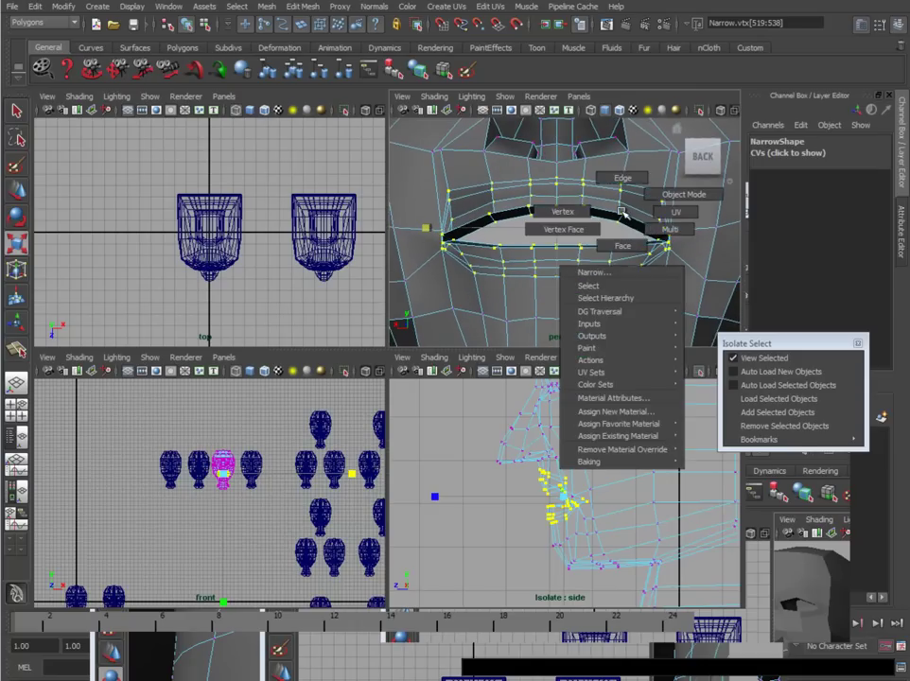
{"action": "right_click_drag", "start_coordinate": [621, 212], "coordinate": [621, 178]}
{"action": "right_click_drag", "start_coordinate": [523, 253], "coordinate": [585, 250], "text": "alt"}
{"action": "double_click", "coordinate": [621, 194]}
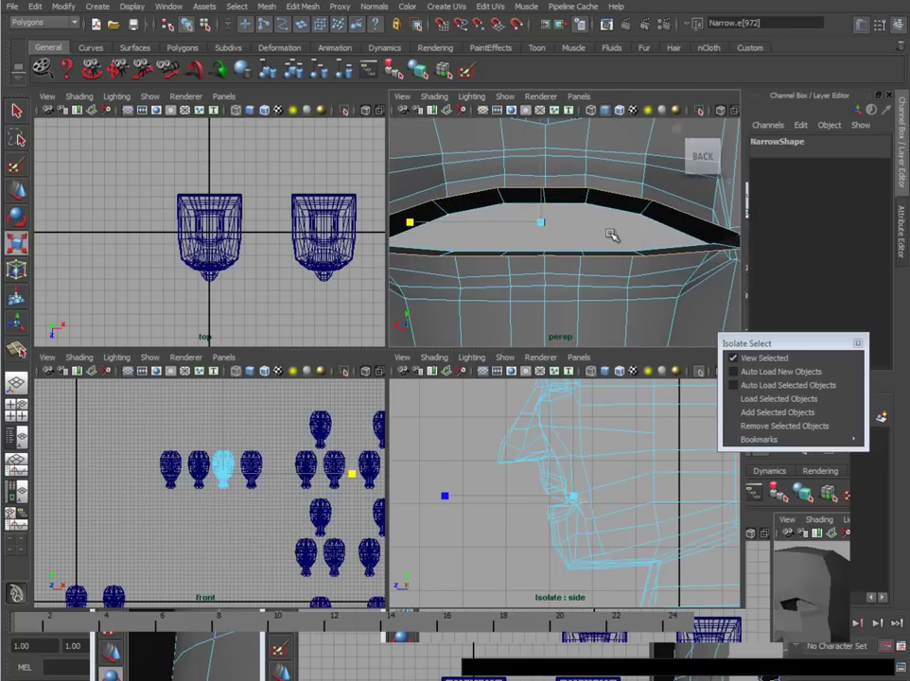
{"action": "left_click_drag", "start_coordinate": [610, 212], "coordinate": [626, 287], "text": "alt"}
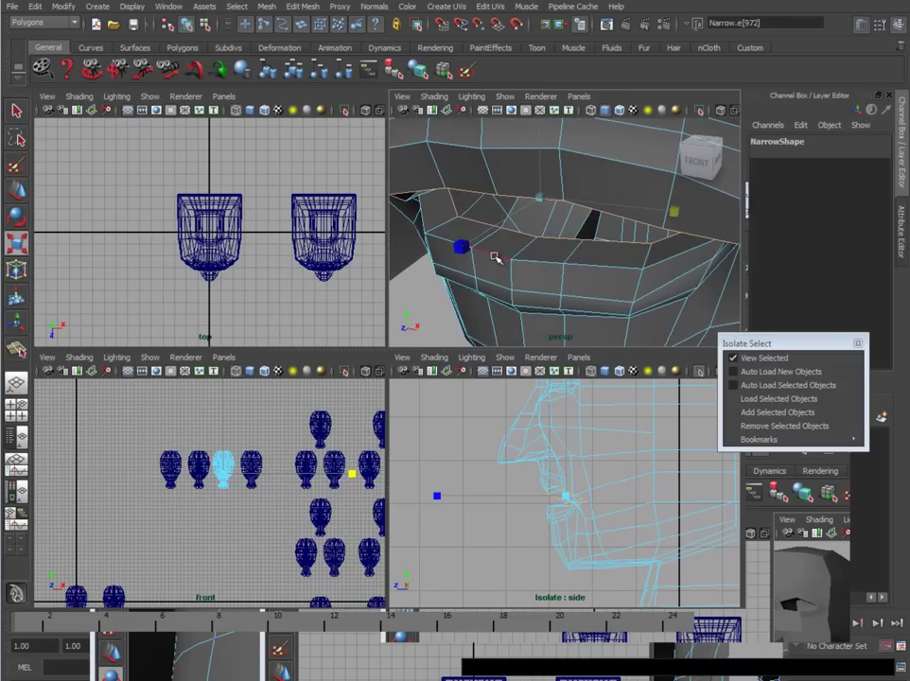
{"action": "left_click_drag", "start_coordinate": [565, 272], "coordinate": [605, 240], "text": "alt"}
{"action": "left_click", "coordinate": [574, 171]}
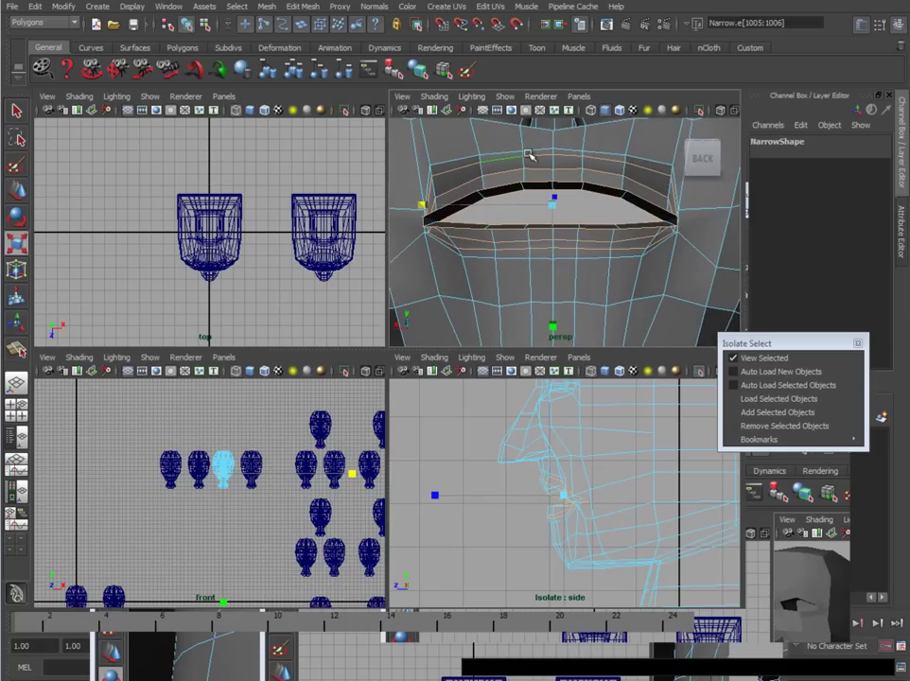
{"action": "key", "text": "space"}
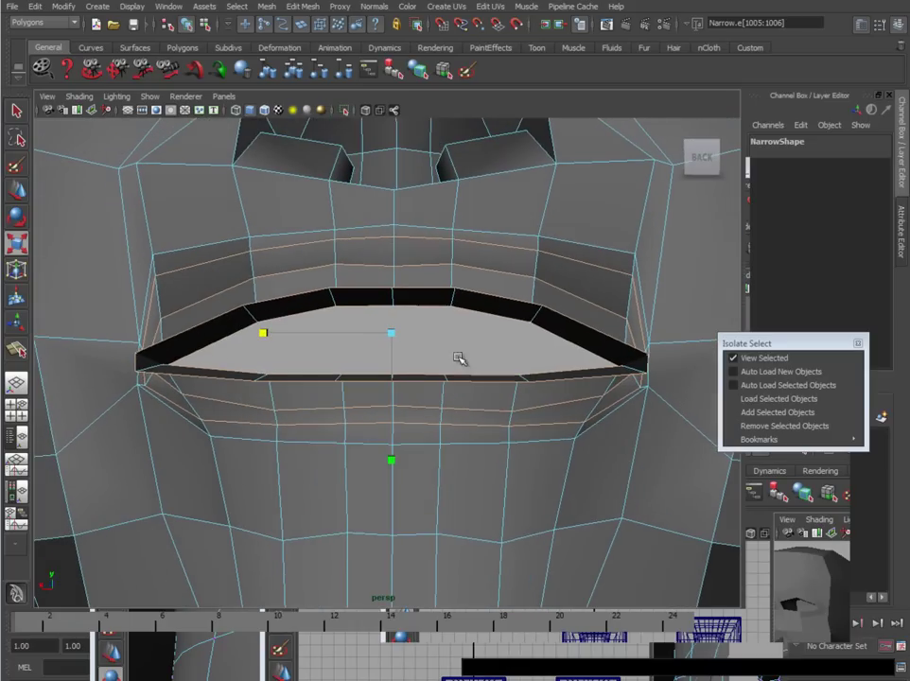
{"action": "left_click_drag", "start_coordinate": [274, 335], "coordinate": [270, 330]}
{"action": "left_click_drag", "start_coordinate": [387, 311], "coordinate": [388, 319], "text": "alt"}
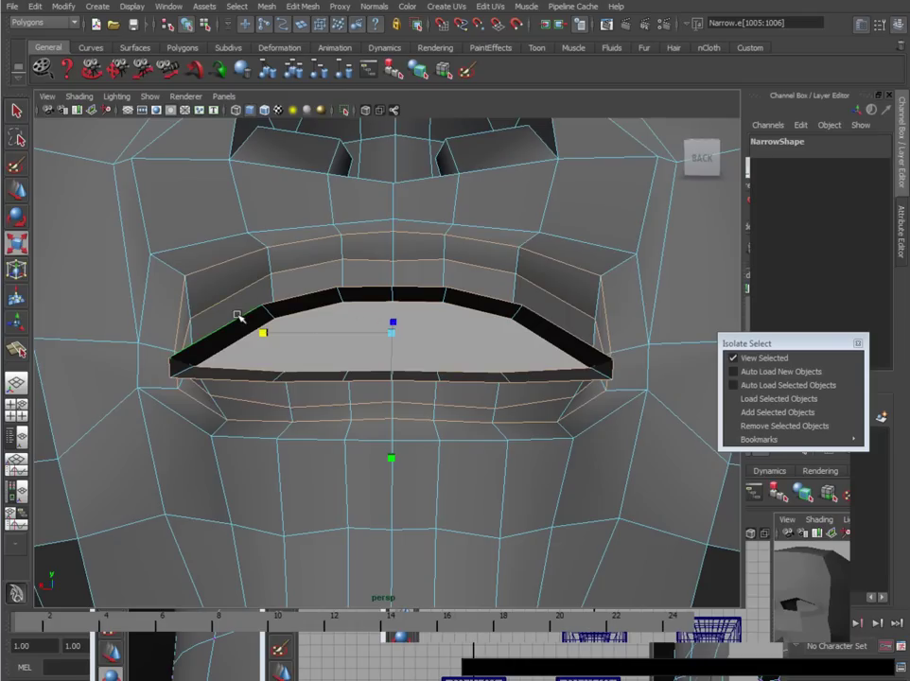
{"action": "left_click_drag", "start_coordinate": [355, 350], "coordinate": [403, 384], "text": "alt"}
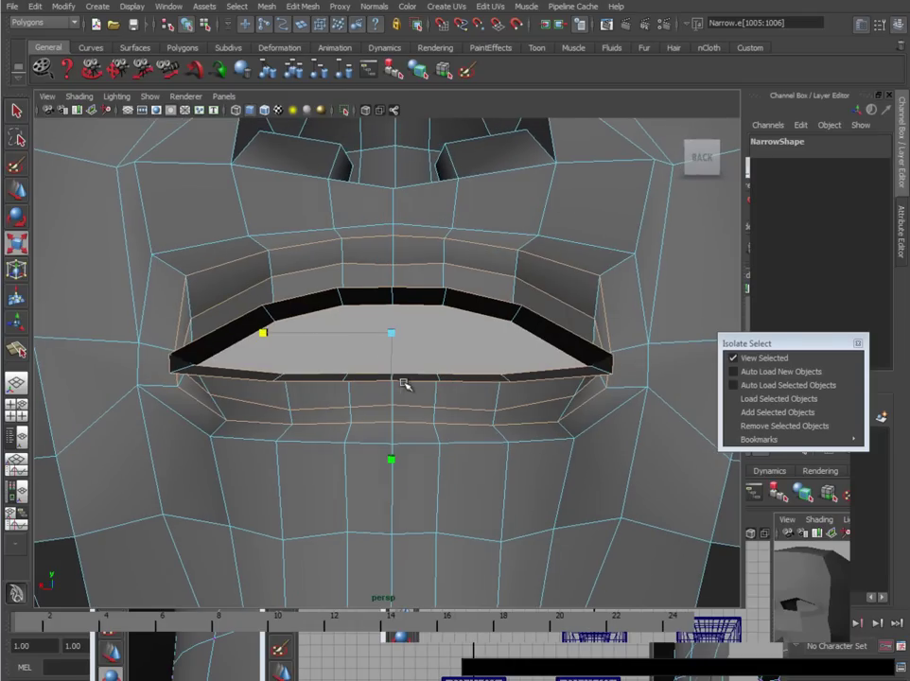
- Scale the Narrow head's lip edge loops further inward horizontally and move them slightly forward
{"action": "left_click_drag", "start_coordinate": [392, 459], "coordinate": [393, 434]}
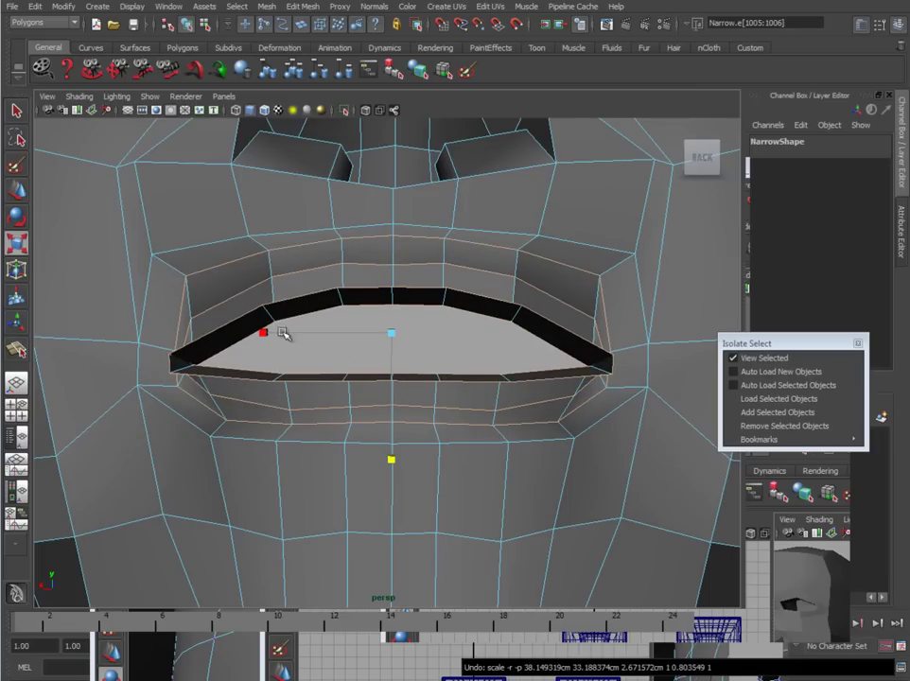
{"action": "left_click_drag", "start_coordinate": [265, 331], "coordinate": [269, 333]}
{"action": "left_click", "coordinate": [289, 248]}
{"action": "left_click_drag", "start_coordinate": [264, 341], "coordinate": [294, 342]}
{"action": "left_click_drag", "start_coordinate": [297, 348], "coordinate": [501, 392], "text": "alt"}
{"action": "key", "text": "w"}
{"action": "left_click_drag", "start_coordinate": [483, 339], "coordinate": [497, 339]}
{"action": "left_click_drag", "start_coordinate": [526, 380], "coordinate": [361, 318], "text": "alt"}
- Show the Narrow head smoothed and scale the four lower-lip vertices near the mouth corners outward horizontally
{"action": "key", "text": "3"}
{"action": "left_click_drag", "start_coordinate": [558, 397], "coordinate": [497, 417], "text": "alt"}
{"action": "left_click_drag", "start_coordinate": [539, 312], "coordinate": [473, 382]}
{"action": "left_click", "coordinate": [483, 374]}
{"action": "left_click", "coordinate": [448, 389], "text": "shift"}
{"action": "left_click", "coordinate": [294, 389], "text": "shift"}
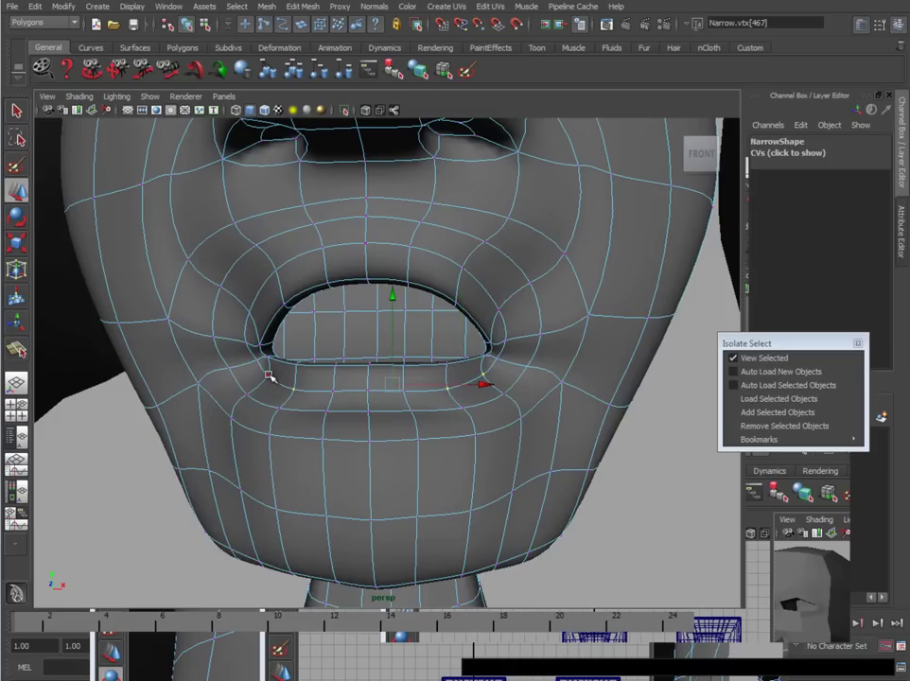
{"action": "key", "text": "r"}
{"action": "left_click_drag", "start_coordinate": [506, 386], "coordinate": [515, 382]}
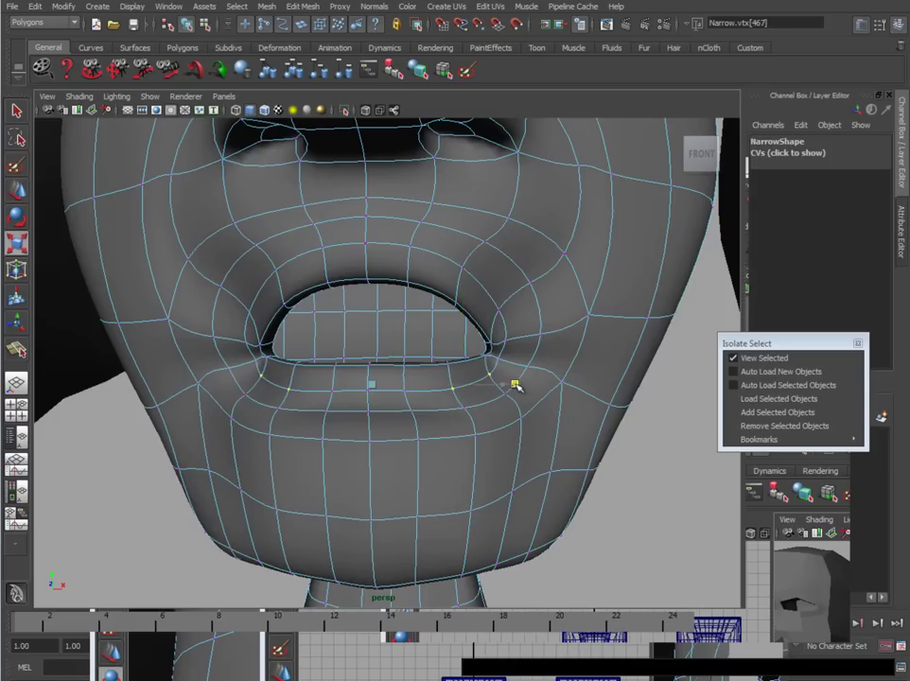
- Turn on Reflection in the Scale Tool settings and select a lower-lip vertex near the Narrow head's mouth corner
{"action": "double_click", "coordinate": [17, 244]}
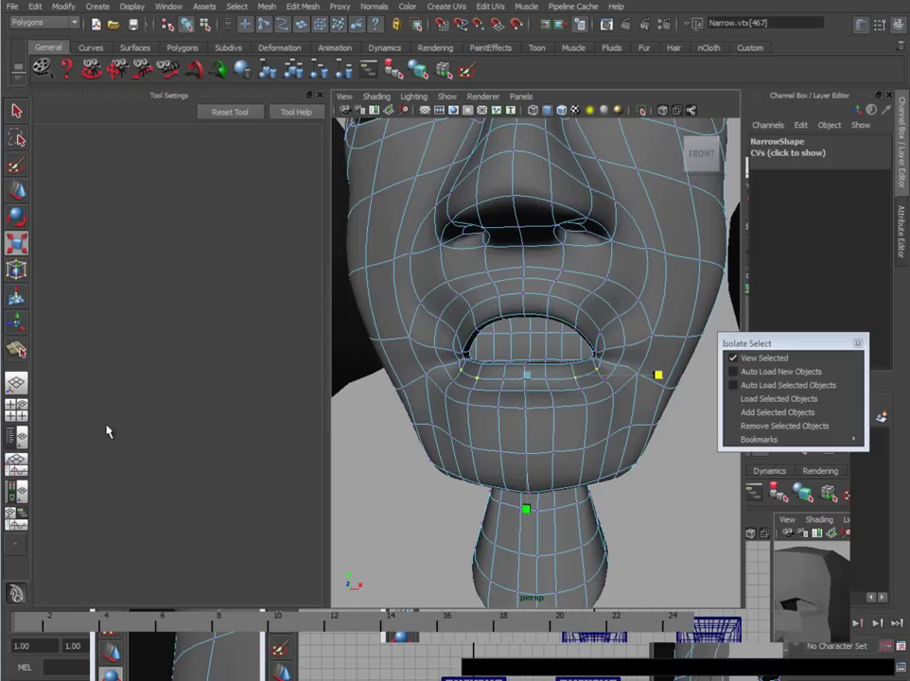
{"action": "scroll", "coordinate": [123, 445], "scroll_direction": "down", "scroll_amount": 10}
{"action": "left_click", "coordinate": [142, 457]}
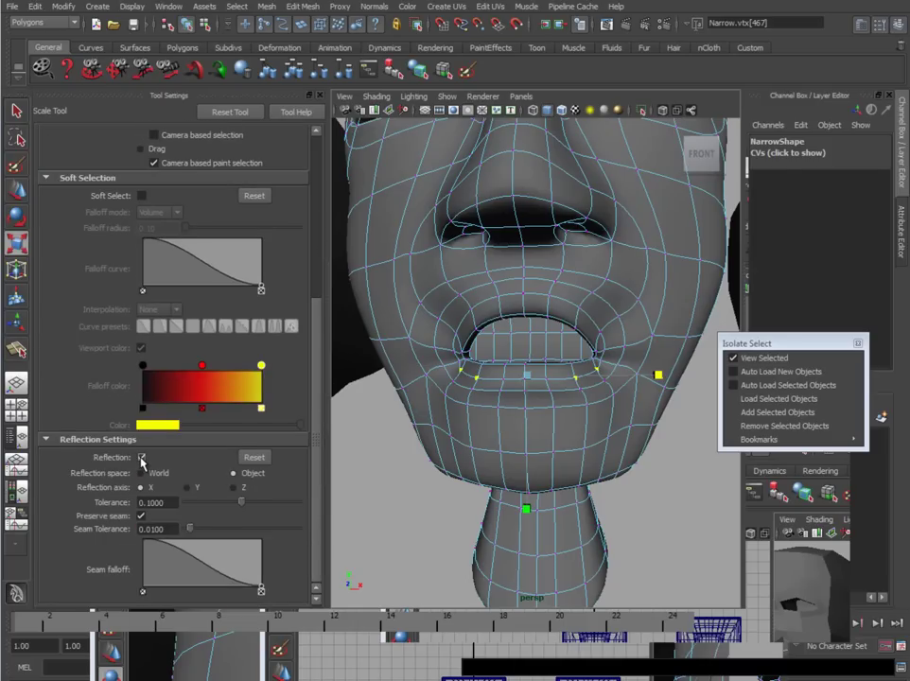
{"action": "left_click", "coordinate": [474, 379]}
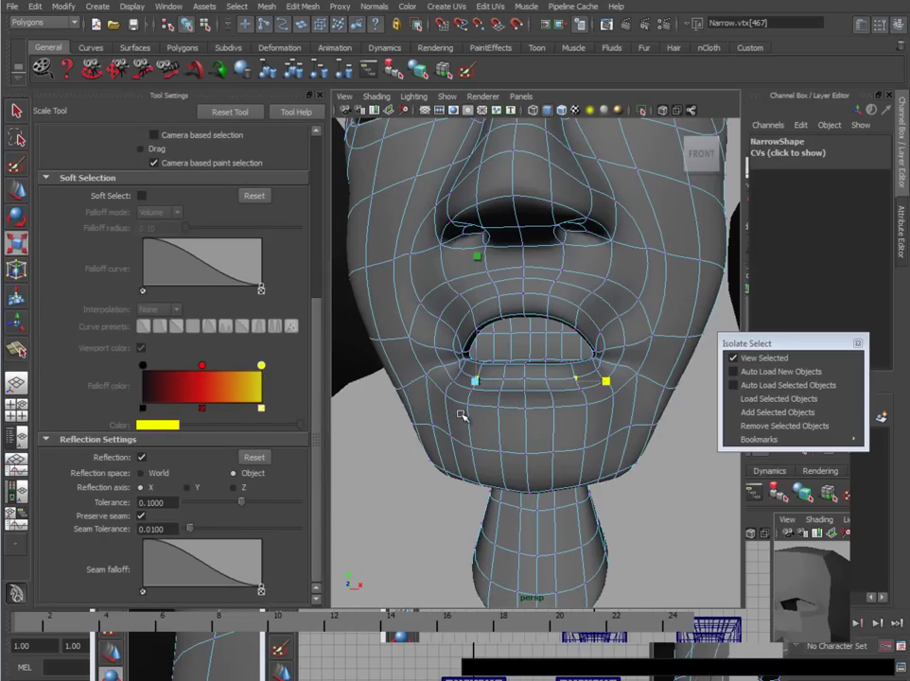
- Reposition the mirrored lip vertices at and just below the Narrow head's mouth corners with the Move tool
{"action": "key", "text": "w"}
{"action": "left_click_drag", "start_coordinate": [560, 376], "coordinate": [557, 375]}
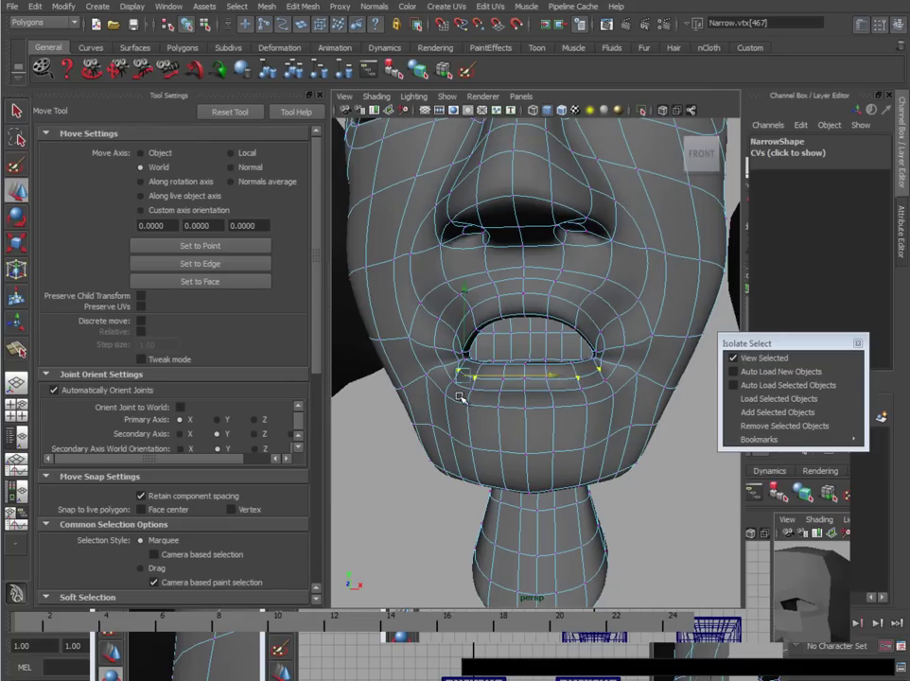
{"action": "scroll", "coordinate": [459, 397], "scroll_direction": "up", "scroll_amount": 5}
{"action": "left_click", "coordinate": [460, 361]}
{"action": "left_click_drag", "start_coordinate": [465, 370], "coordinate": [503, 419], "text": "alt"}
{"action": "scroll", "coordinate": [534, 419], "scroll_direction": "down", "scroll_amount": 2}
{"action": "left_click_drag", "start_coordinate": [444, 362], "coordinate": [425, 367]}
{"action": "left_click_drag", "start_coordinate": [508, 421], "coordinate": [454, 387], "text": "alt"}
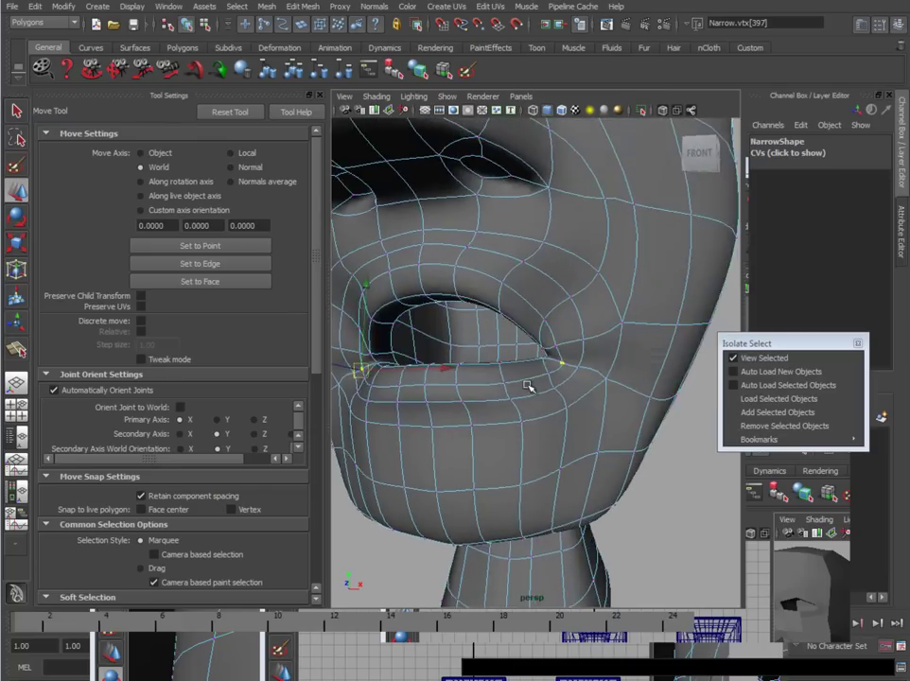
- Adjust the mirrored cheek vertices just outside the Narrow head's mouth corners
{"action": "left_click_drag", "start_coordinate": [529, 386], "coordinate": [443, 388], "text": "alt"}
{"action": "left_click_drag", "start_coordinate": [558, 363], "coordinate": [608, 356], "text": "alt"}
{"action": "left_click", "coordinate": [612, 321]}
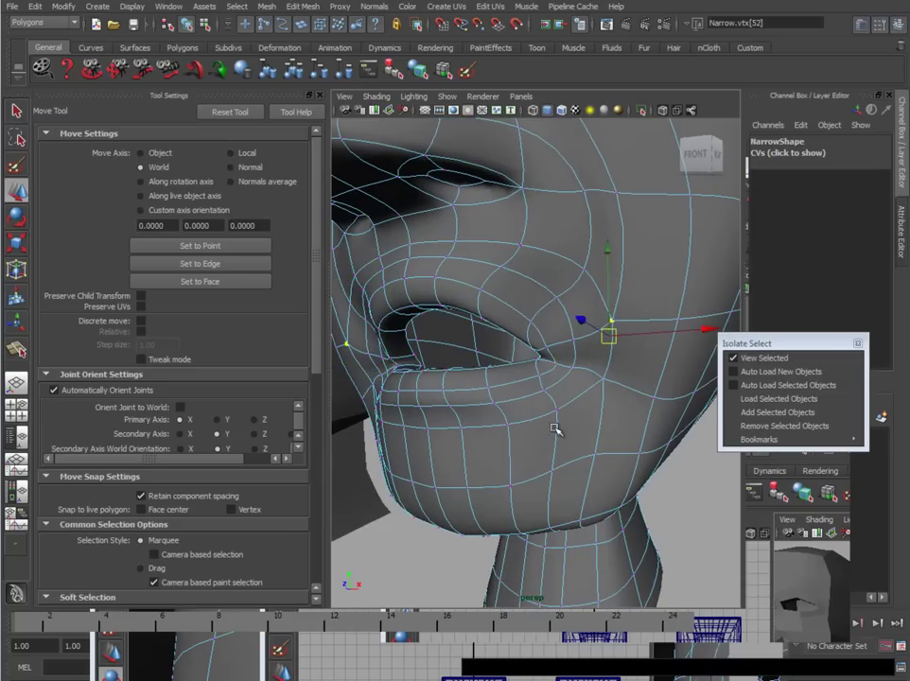
{"action": "left_click_drag", "start_coordinate": [556, 430], "coordinate": [541, 436], "text": "alt"}
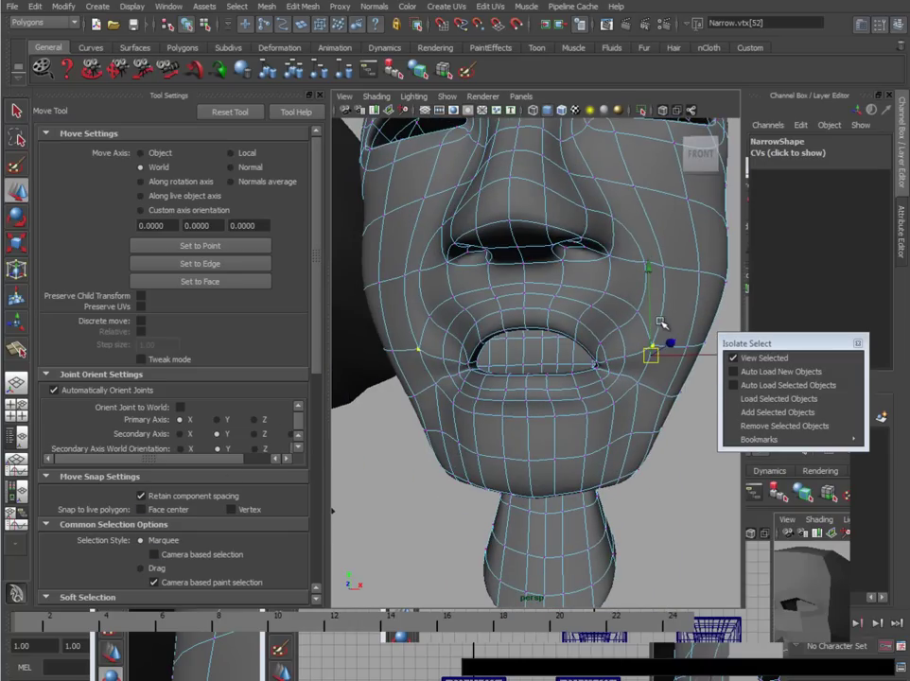
{"action": "left_click_drag", "start_coordinate": [519, 375], "coordinate": [577, 393], "text": "alt"}
{"action": "left_click", "coordinate": [440, 320]}
{"action": "left_click_drag", "start_coordinate": [432, 307], "coordinate": [625, 375], "text": "alt"}
- Select the row of vertices running back from the Narrow head's mouth corner, reposition them and clear the selection
{"action": "left_click", "coordinate": [538, 400]}
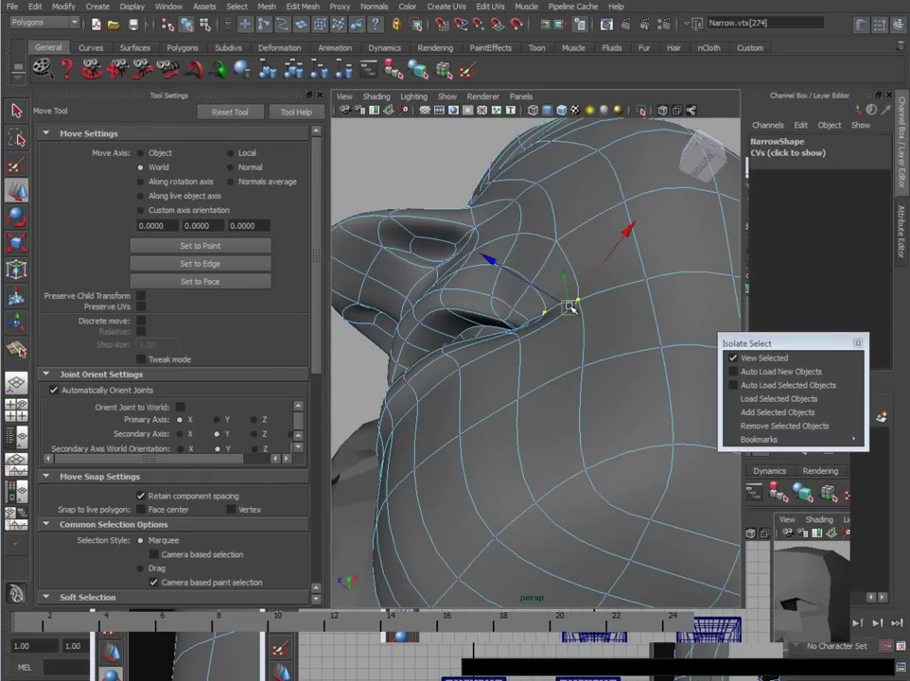
{"action": "left_click_drag", "start_coordinate": [544, 333], "coordinate": [563, 364], "text": "alt"}
{"action": "left_click", "coordinate": [596, 398]}
{"action": "key", "text": "ctrl+z"}
{"action": "left_click_drag", "start_coordinate": [597, 396], "coordinate": [595, 329], "text": "alt"}
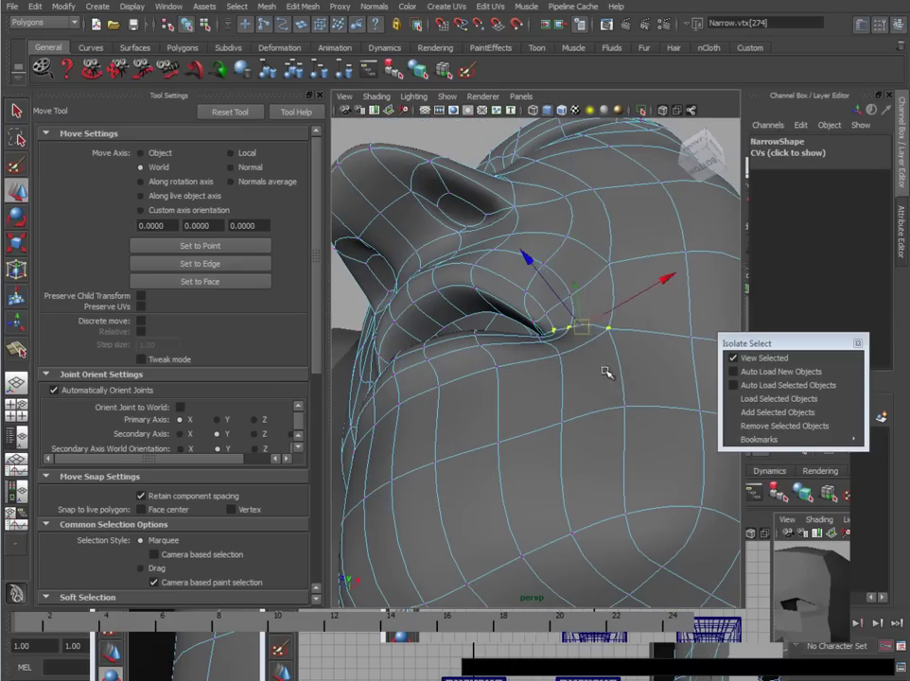
{"action": "left_click_drag", "start_coordinate": [606, 372], "coordinate": [633, 426], "text": "alt"}
{"action": "left_click", "coordinate": [667, 476]}
{"action": "left_click_drag", "start_coordinate": [612, 460], "coordinate": [570, 451], "text": "alt"}
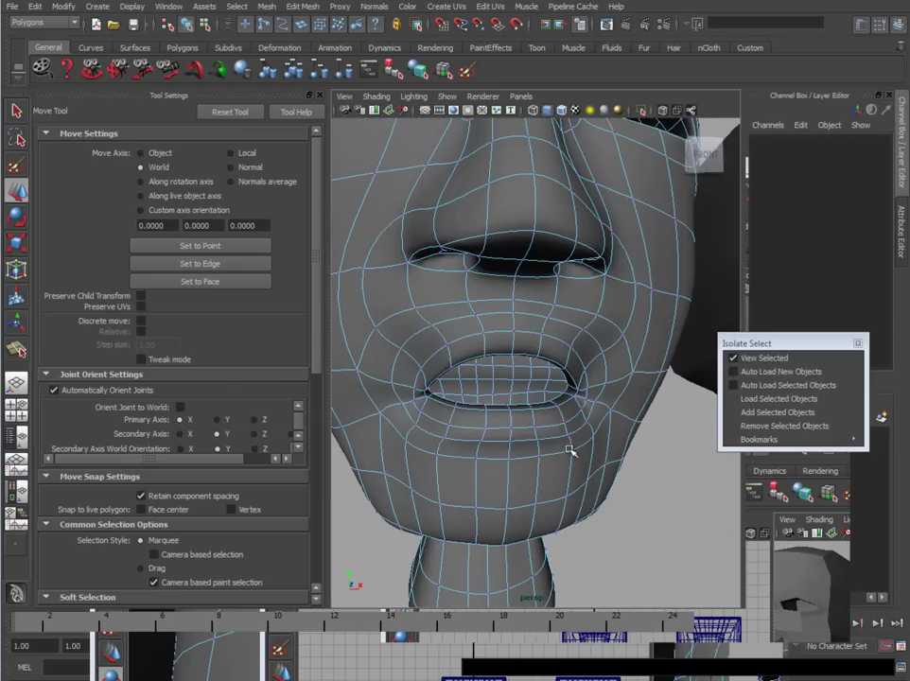
- Adjust the mirrored vertices below the Narrow head's mouth corners and on the cheeks beside the mouth
{"action": "left_click", "coordinate": [405, 441]}
{"action": "left_click_drag", "start_coordinate": [405, 441], "coordinate": [512, 470], "text": "alt"}
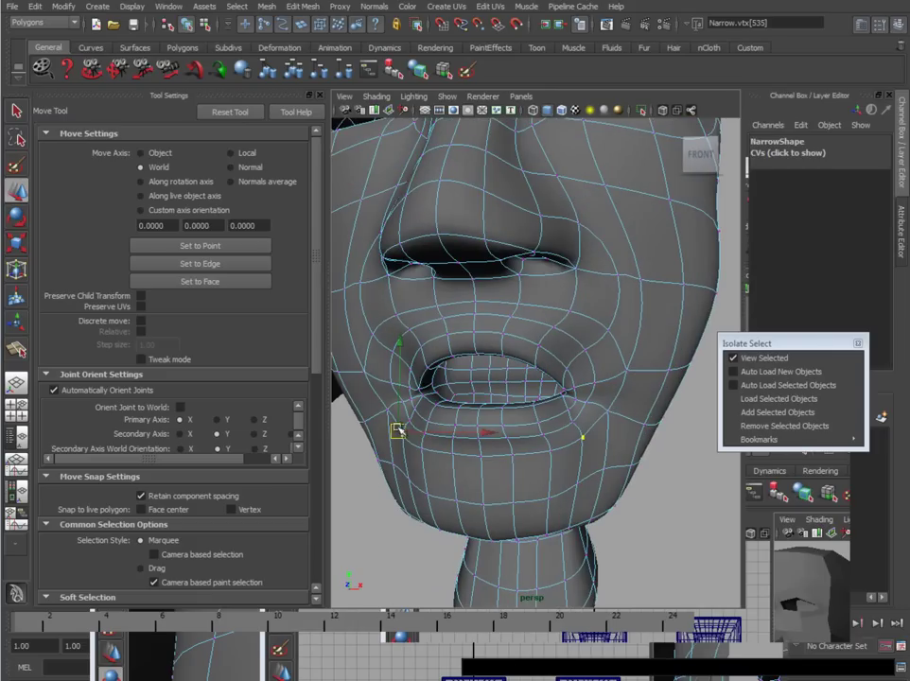
{"action": "left_click", "coordinate": [666, 517]}
{"action": "left_click_drag", "start_coordinate": [666, 517], "coordinate": [586, 445], "text": "alt"}
{"action": "right_click_drag", "start_coordinate": [586, 444], "coordinate": [672, 417], "text": "alt"}
{"action": "left_click_drag", "start_coordinate": [671, 417], "coordinate": [542, 447], "text": "alt"}
{"action": "left_click", "coordinate": [365, 395]}
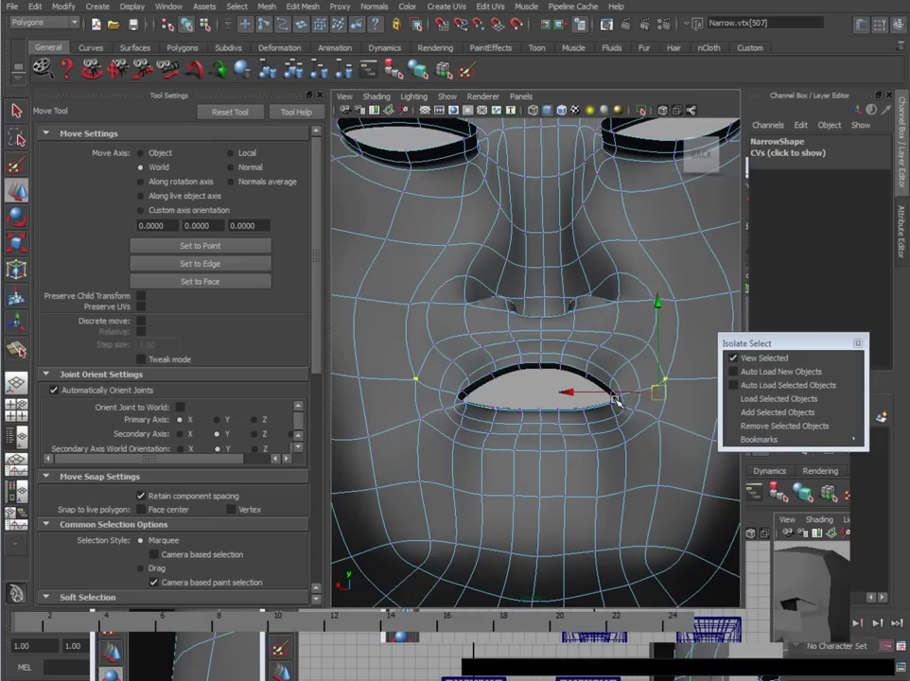
- Select the vertices of the innermost loops around the Narrow head's mouth opening and scale them horizontally
{"action": "key", "text": "F8"}
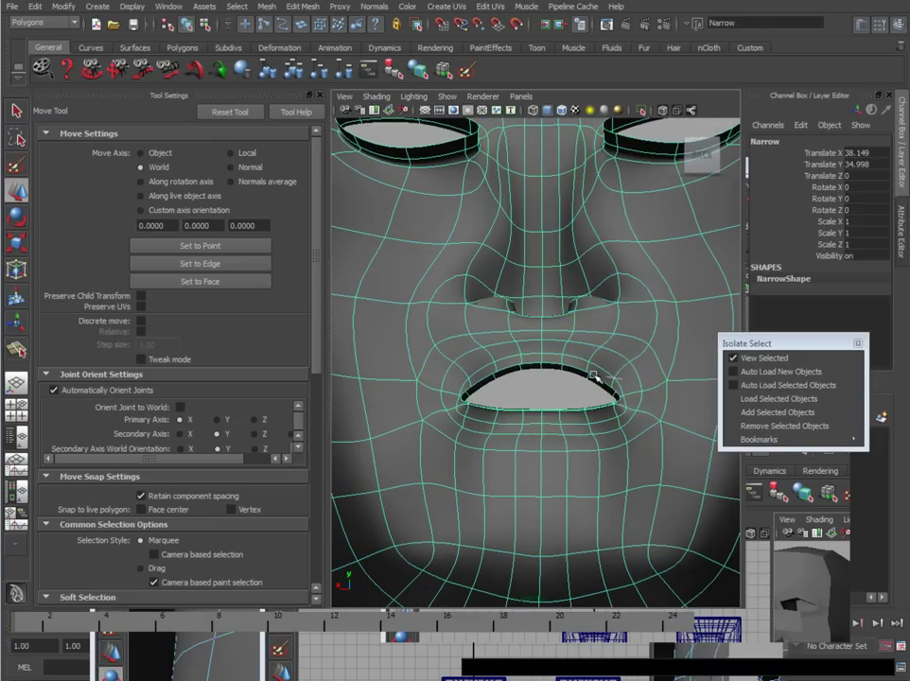
{"action": "left_click", "coordinate": [554, 398]}
{"action": "key", "text": "F9"}
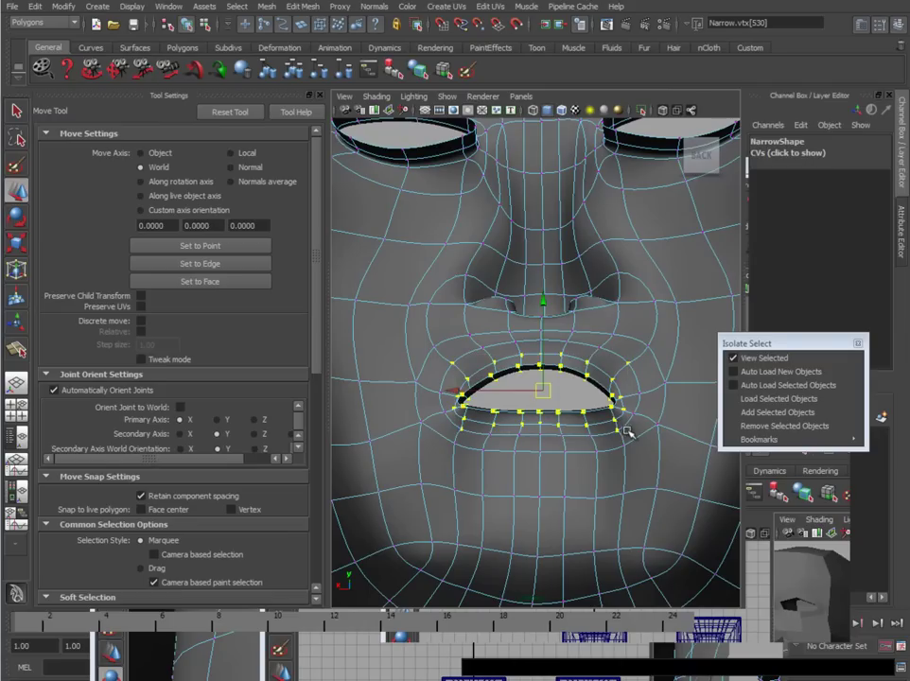
{"action": "key", "text": "r"}
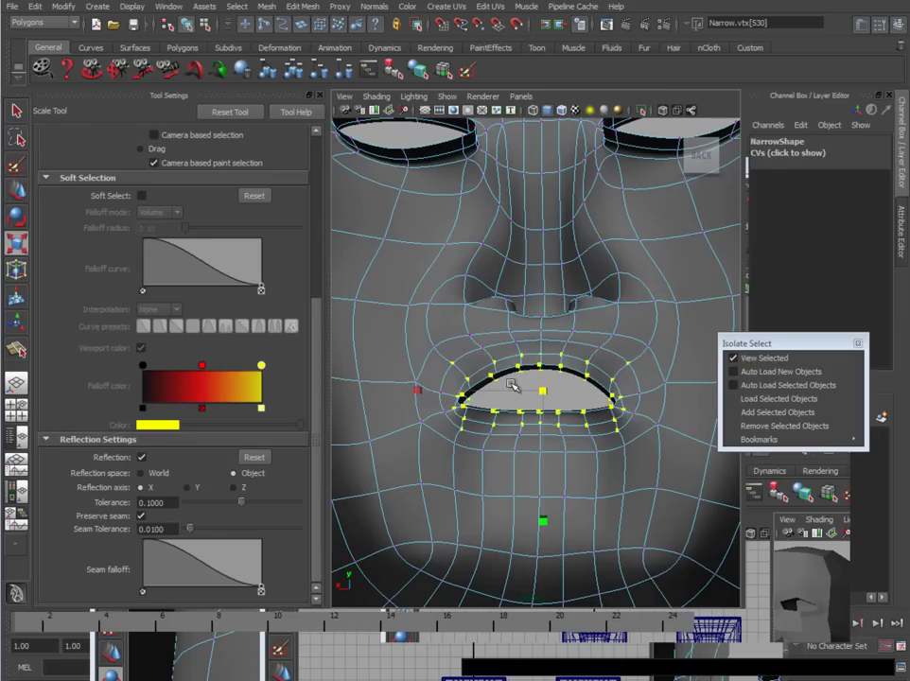
{"action": "left_click_drag", "start_coordinate": [569, 427], "coordinate": [620, 424]}
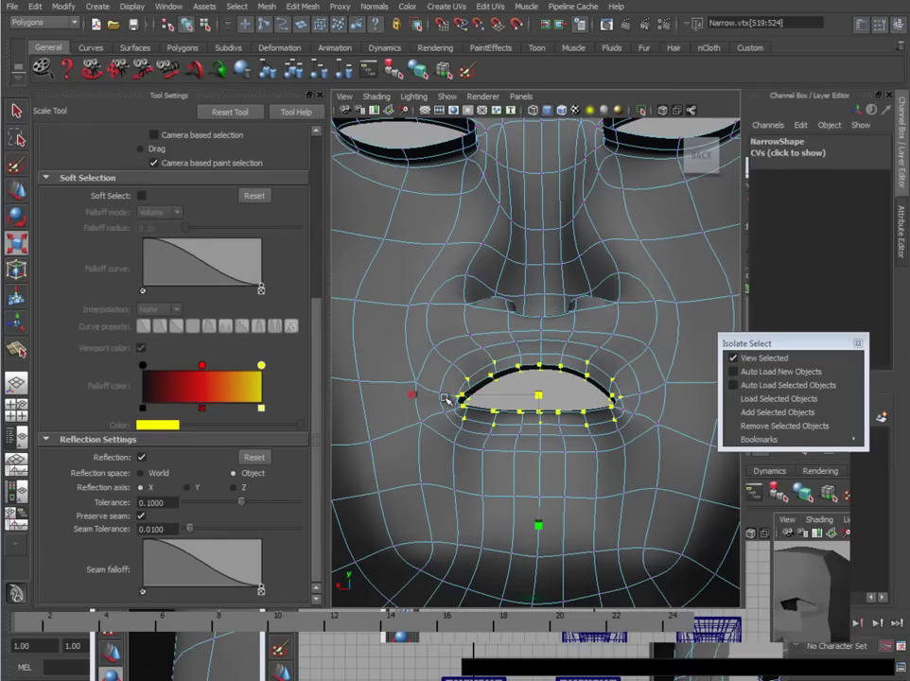
{"action": "mouse_move", "coordinate": [413, 394]}
{"action": "left_mouse_down"}
{"action": "mouse_move", "coordinate": [427, 395]}
{"action": "mouse_move", "coordinate": [407, 395]}
{"action": "left_mouse_up"}
{"action": "key", "text": "w"}
- Scale the Narrow head's selected lip vertices narrower horizontally and clear the selection
{"action": "left_click_drag", "start_coordinate": [590, 450], "coordinate": [420, 295], "text": "alt"}
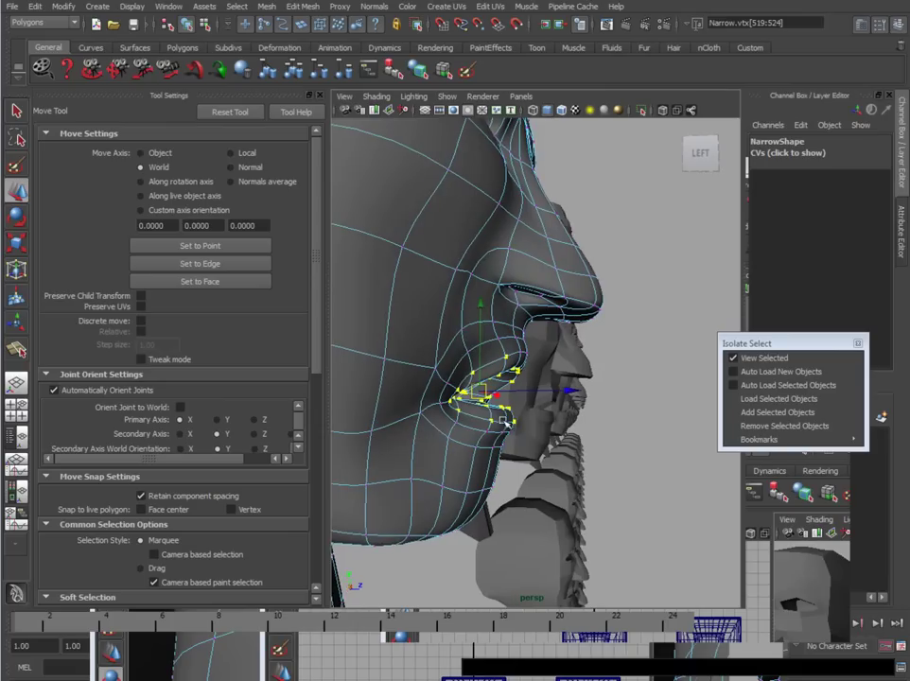
{"action": "left_click_drag", "start_coordinate": [567, 445], "coordinate": [685, 487], "text": "alt"}
{"action": "key", "text": "r"}
{"action": "double_click", "coordinate": [470, 369]}
{"action": "key", "text": "w"}
{"action": "left_click", "coordinate": [684, 487]}
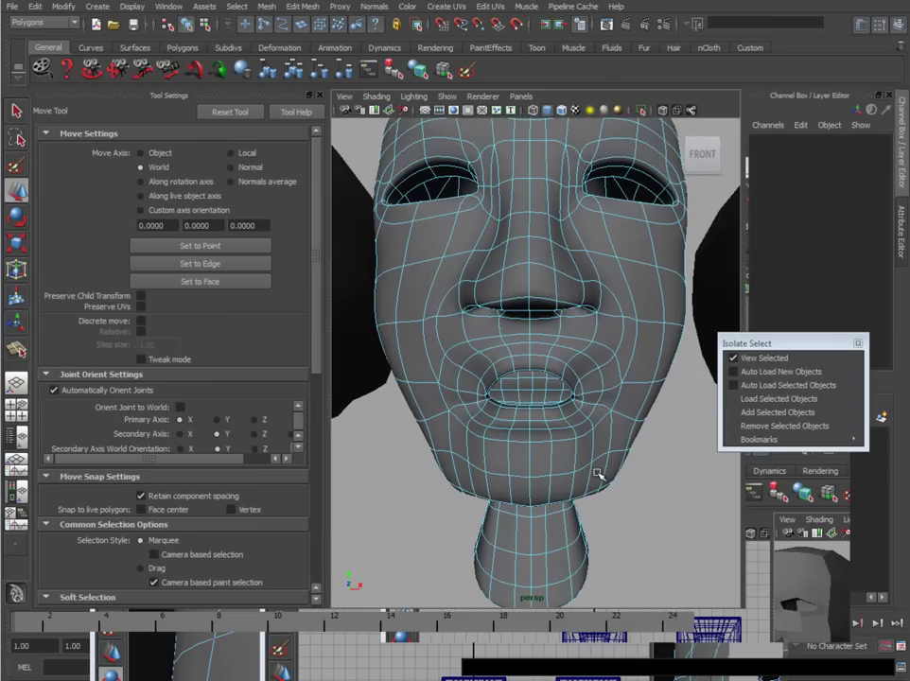
- Return the Narrow head to object mode and display it unsmoothed
{"action": "left_click", "coordinate": [595, 472]}
{"action": "left_click", "coordinate": [646, 501]}
{"action": "right_click_drag", "start_coordinate": [647, 501], "coordinate": [482, 449], "text": "alt"}
{"action": "middle_click_drag", "start_coordinate": [605, 457], "coordinate": [485, 483], "text": "alt"}
{"action": "left_click", "coordinate": [575, 394]}
{"action": "left_click", "coordinate": [416, 365]}
{"action": "key", "text": "1"}
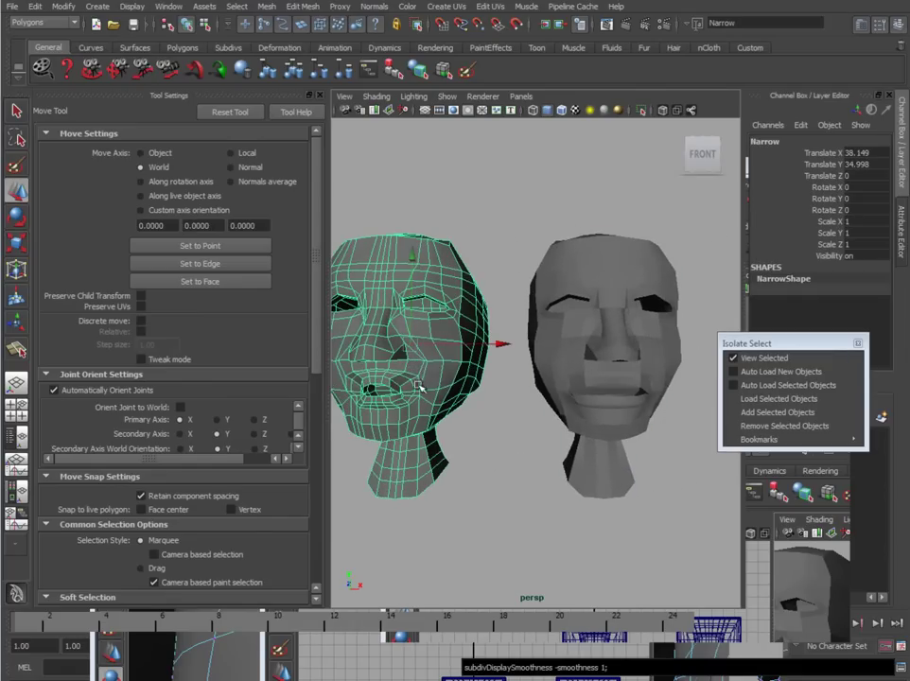
- Turn off the current view isolation, select the Wide head, isolate it and maximize the perspective view
{"action": "key", "text": "space"}
{"action": "left_click", "coordinate": [754, 361]}
{"action": "left_click", "coordinate": [683, 256]}
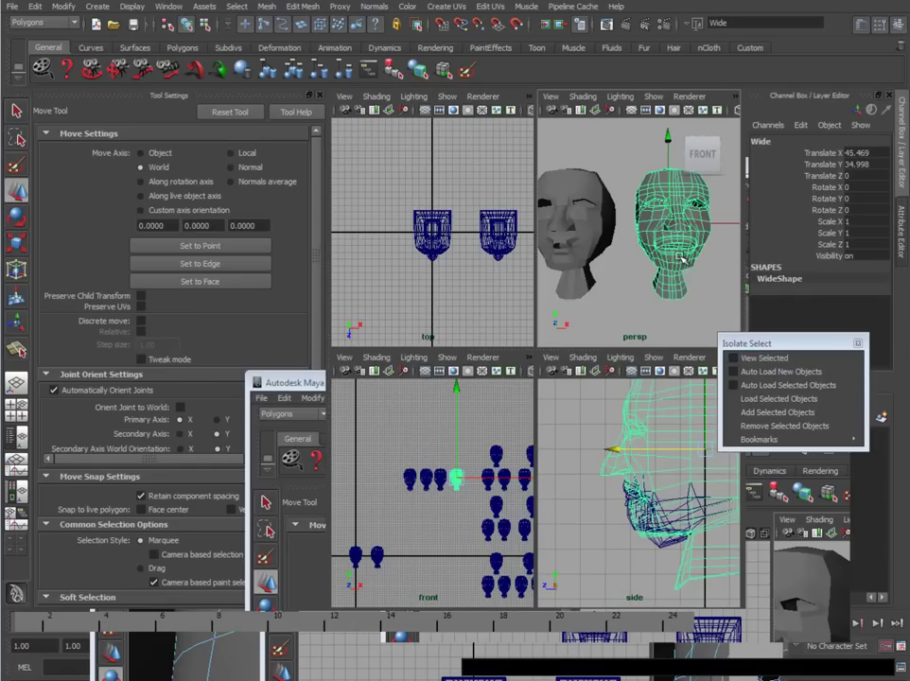
{"action": "left_click", "coordinate": [761, 358]}
{"action": "key", "text": "space"}
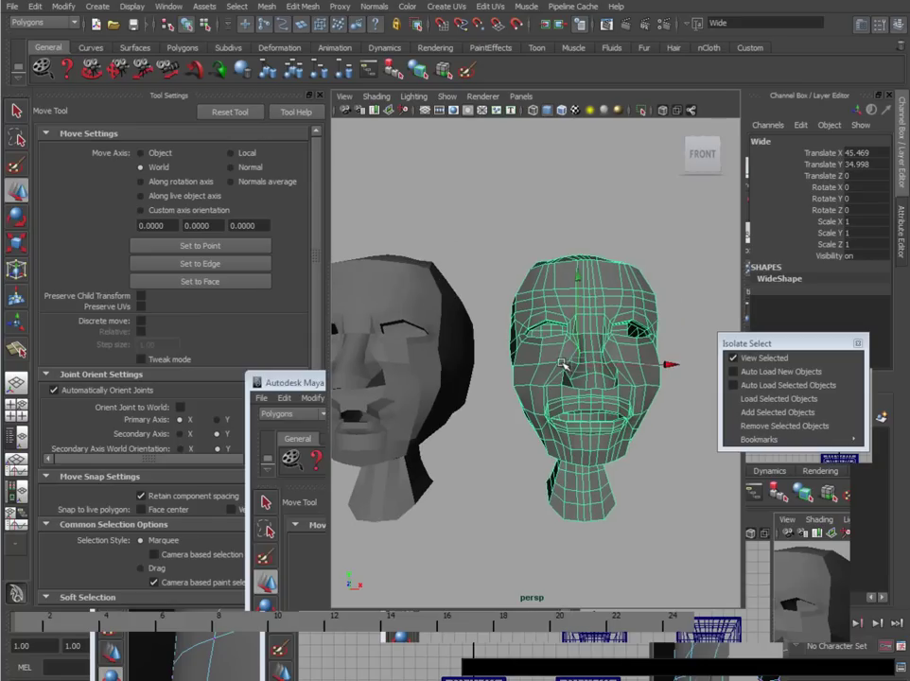
- Show the Wide head smoothed in vertex mode and pull the mirrored mouth-corner vertices outward
{"action": "scroll", "coordinate": [546, 405], "scroll_direction": "up", "scroll_amount": 2}
{"action": "scroll", "coordinate": [549, 402], "scroll_direction": "up", "scroll_amount": 6}
{"action": "key", "text": "F8"}
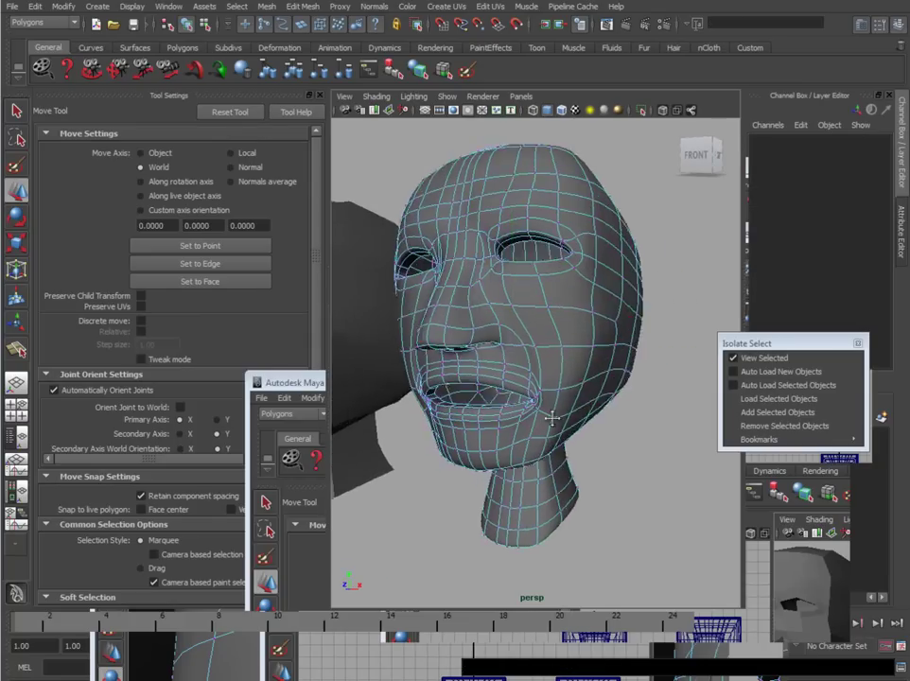
{"action": "scroll", "coordinate": [532, 409], "scroll_direction": "up", "scroll_amount": 5}
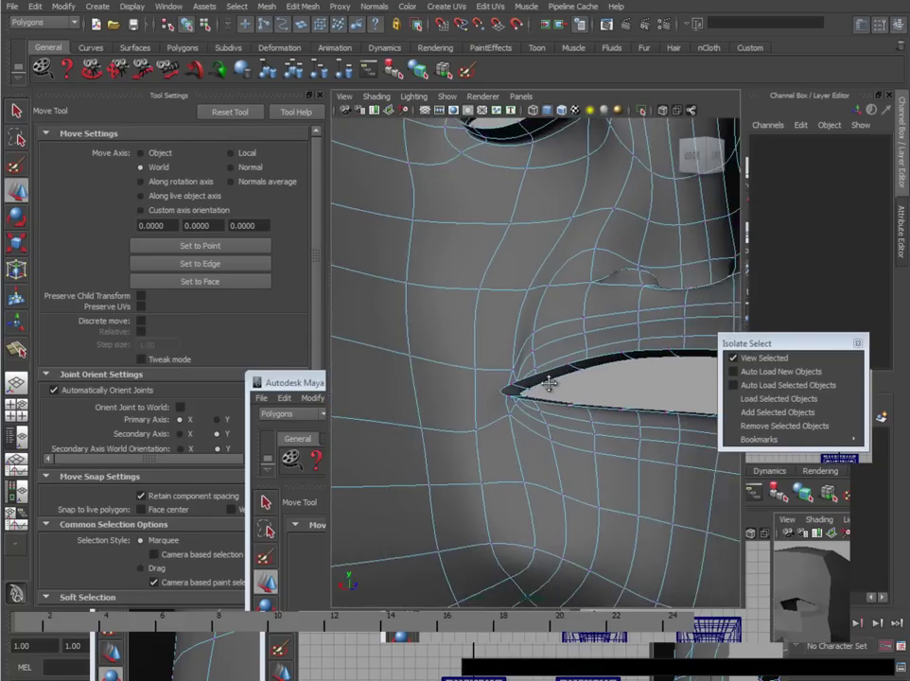
{"action": "left_click_drag", "start_coordinate": [501, 377], "coordinate": [488, 360]}
{"action": "mouse_move", "coordinate": [548, 404]}
{"action": "left_mouse_down", "text": "alt"}
{"action": "mouse_move", "coordinate": [644, 416]}
{"action": "mouse_move", "coordinate": [536, 404]}
{"action": "left_mouse_up", "text": "alt"}
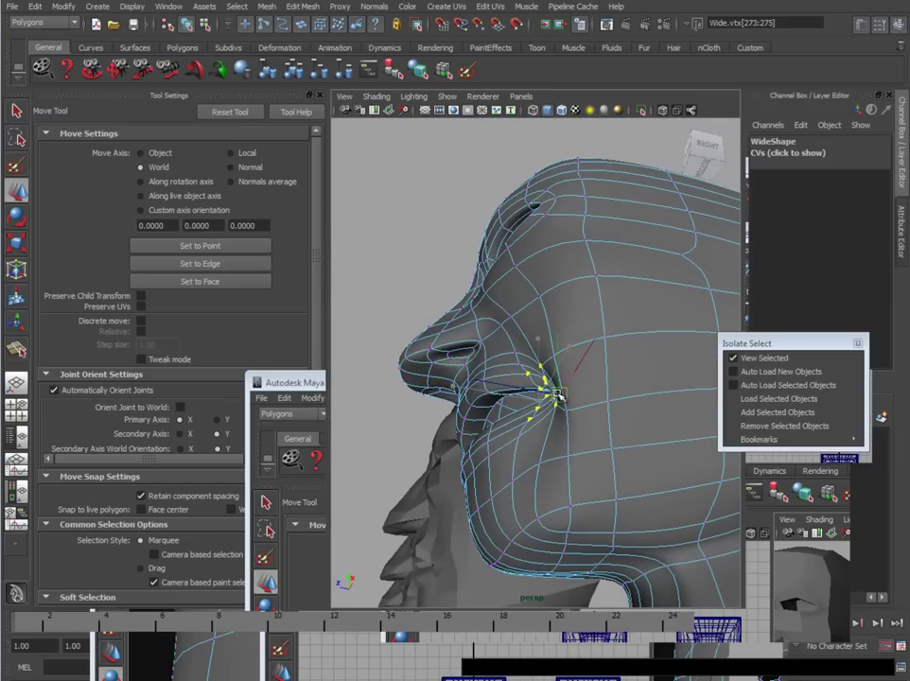
{"action": "left_click_drag", "start_coordinate": [563, 393], "coordinate": [506, 380], "text": "alt"}
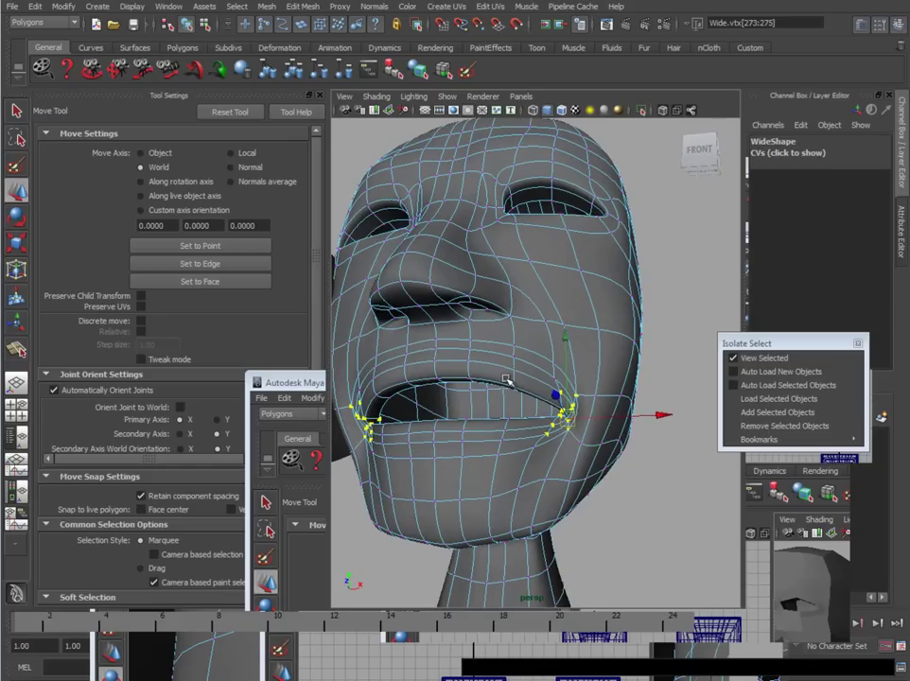
- Spread the mirrored columns of upper- and lower-lip vertices outward along the Wide head's mouth
{"action": "left_click", "coordinate": [512, 370]}
{"action": "right_click_drag", "start_coordinate": [514, 371], "coordinate": [515, 404], "text": "alt"}
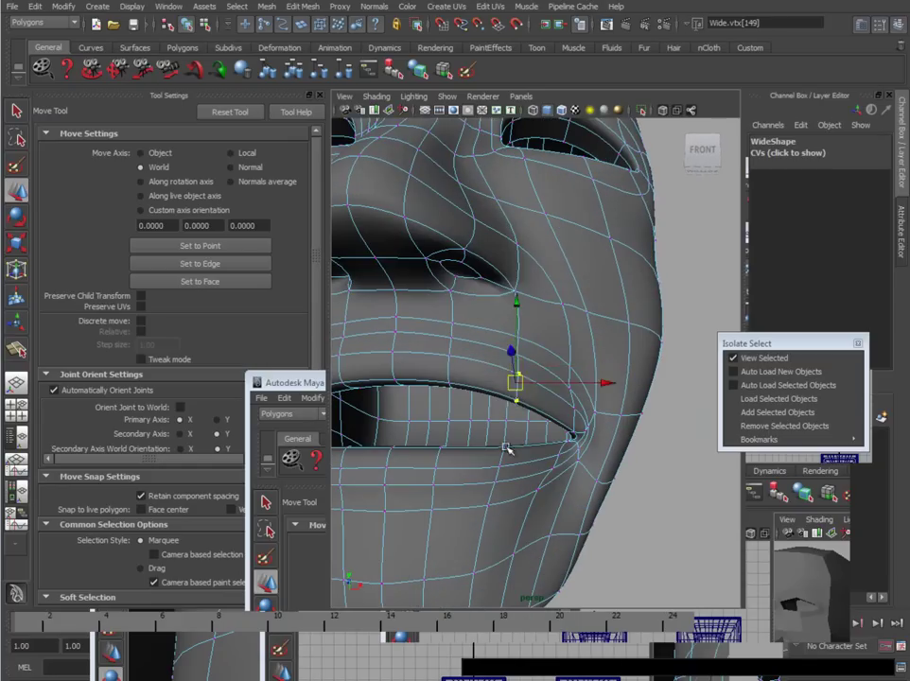
{"action": "middle_click_drag", "start_coordinate": [507, 449], "coordinate": [563, 413], "text": "alt"}
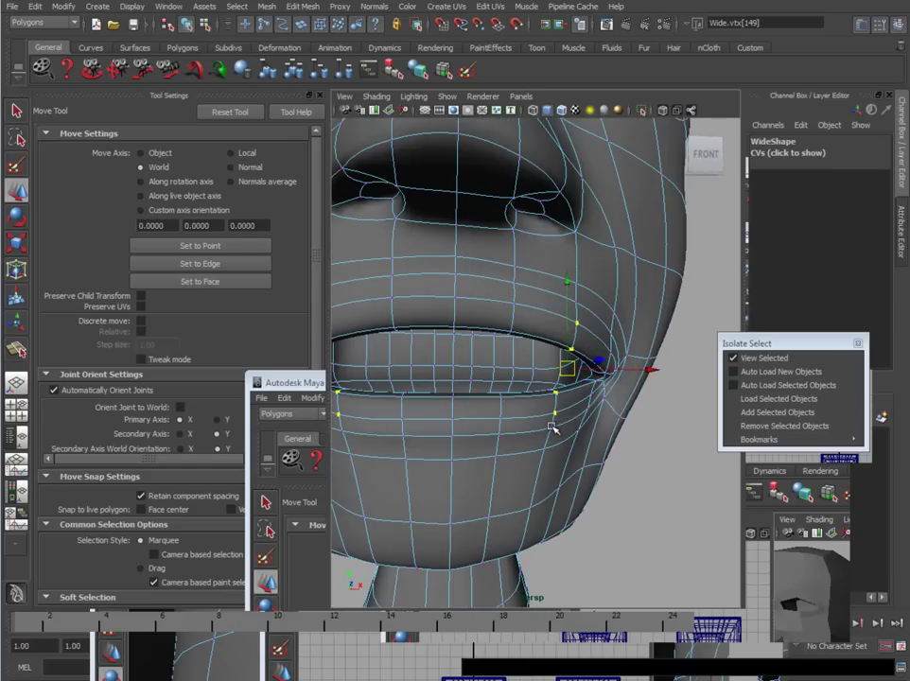
{"action": "left_click_drag", "start_coordinate": [577, 302], "coordinate": [506, 322], "text": "alt"}
{"action": "left_click", "coordinate": [521, 322]}
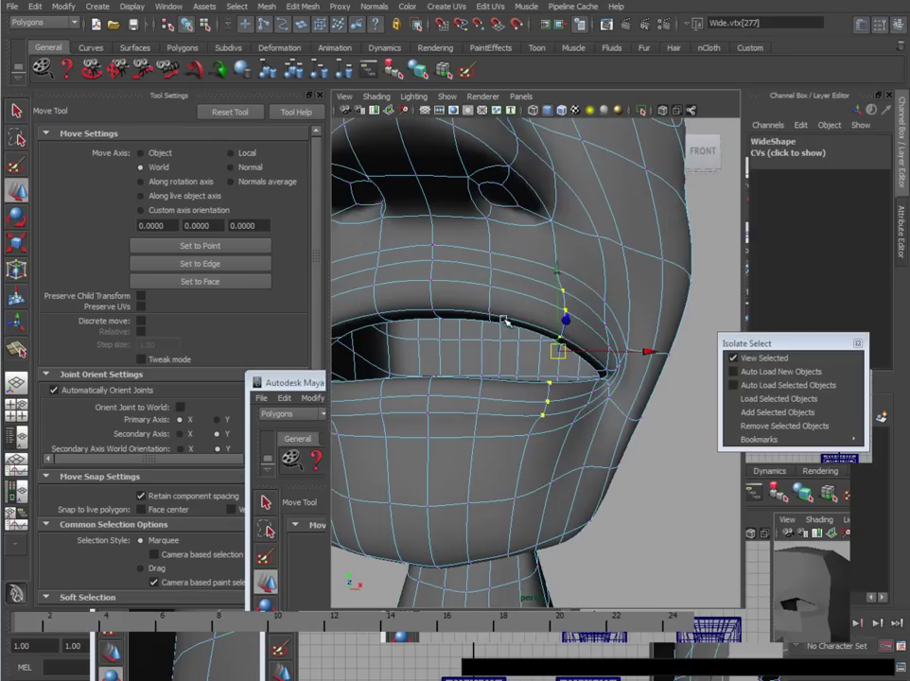
{"action": "left_click", "coordinate": [491, 270]}
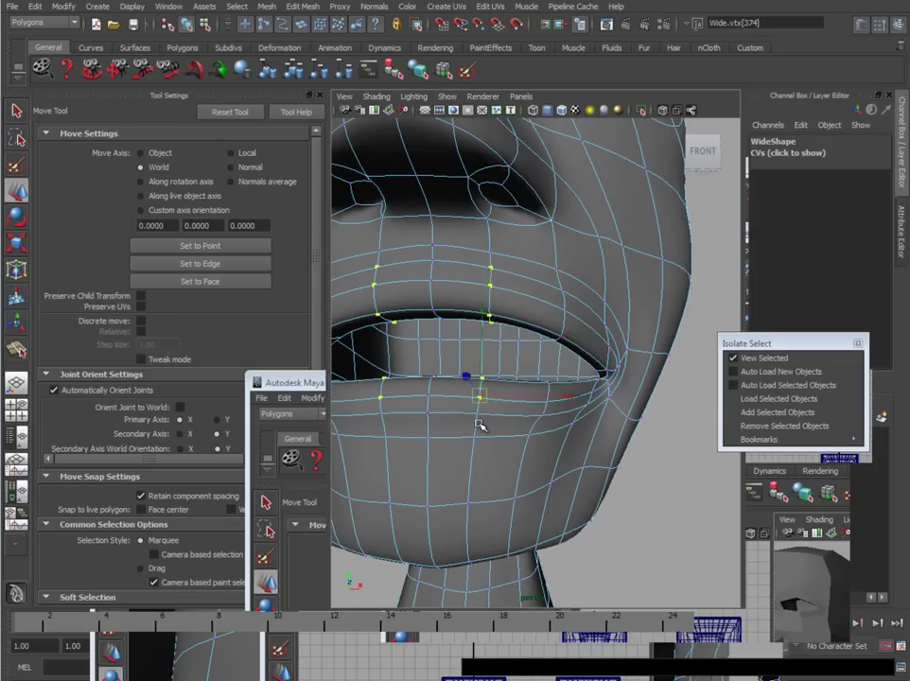
{"action": "left_click_drag", "start_coordinate": [476, 438], "coordinate": [485, 417], "text": "alt"}
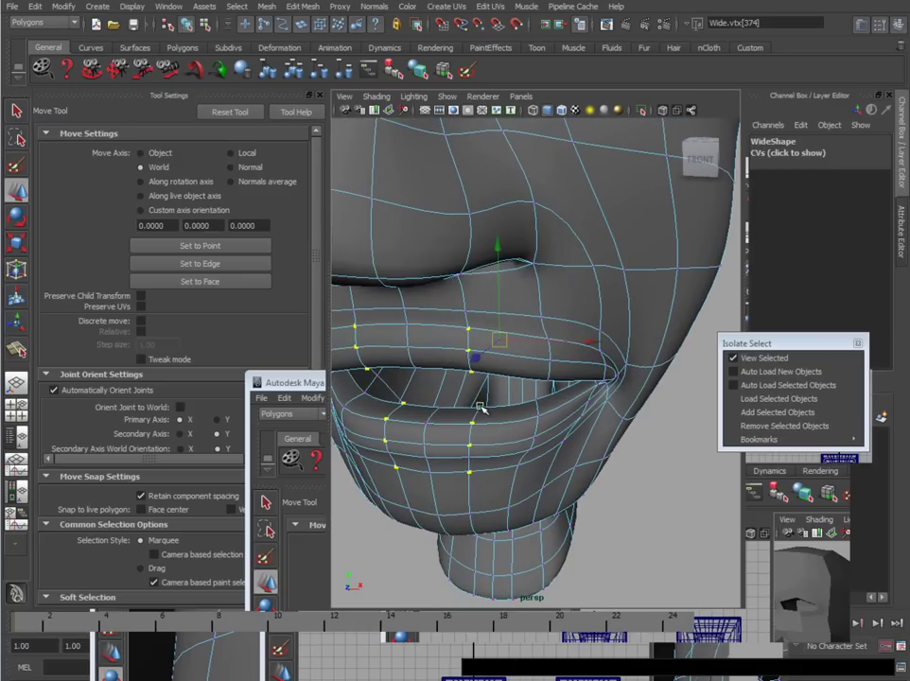
{"action": "left_click_drag", "start_coordinate": [557, 419], "coordinate": [602, 470], "text": "alt"}
- Check the Wide head's lip vertices in wireframe, return to shaded display and clear the selection
{"action": "key", "text": "3"}
{"action": "key", "text": "4"}
{"action": "left_click_drag", "start_coordinate": [665, 523], "coordinate": [559, 445], "text": "ctrl"}
{"action": "mouse_move", "coordinate": [520, 397]}
{"action": "left_mouse_down", "text": "alt"}
{"action": "mouse_move", "coordinate": [564, 442]}
{"action": "mouse_move", "coordinate": [492, 336]}
{"action": "mouse_move", "coordinate": [576, 389]}
{"action": "mouse_move", "coordinate": [603, 439]}
{"action": "left_mouse_up", "text": "alt"}
{"action": "key", "text": "5"}
{"action": "scroll", "coordinate": [603, 441], "scroll_direction": "down", "scroll_amount": 4}
{"action": "left_click", "coordinate": [605, 440]}
{"action": "middle_click_drag", "start_coordinate": [445, 394], "coordinate": [462, 396], "text": "alt"}
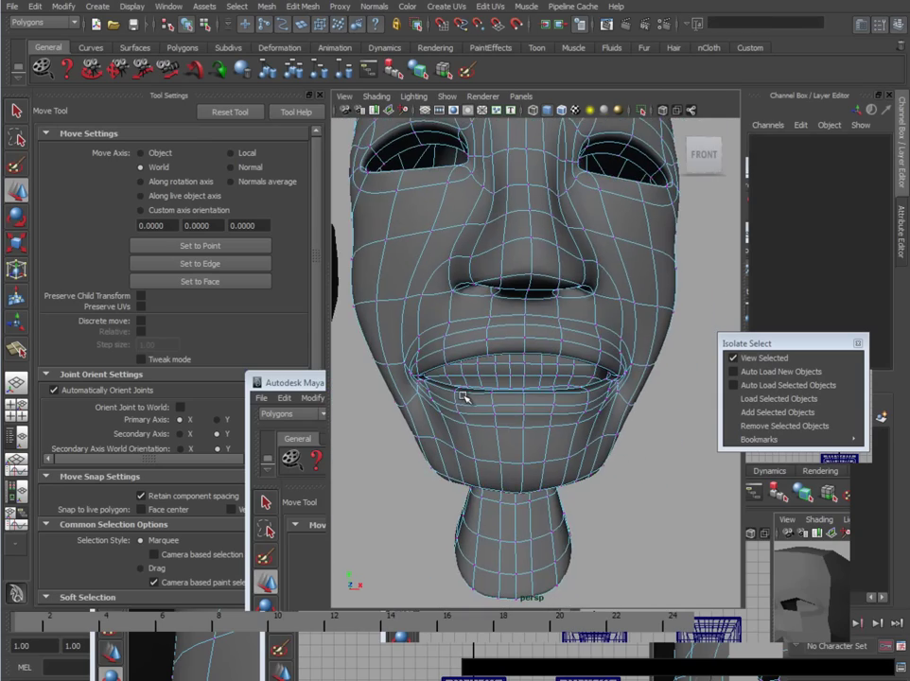
- Select the two outer vertices at the Wide head's mouth corner and reposition them to smooth the lip fold
{"action": "left_click_drag", "start_coordinate": [568, 459], "coordinate": [439, 426], "text": "alt"}
{"action": "scroll", "coordinate": [525, 423], "scroll_direction": "up", "scroll_amount": 5}
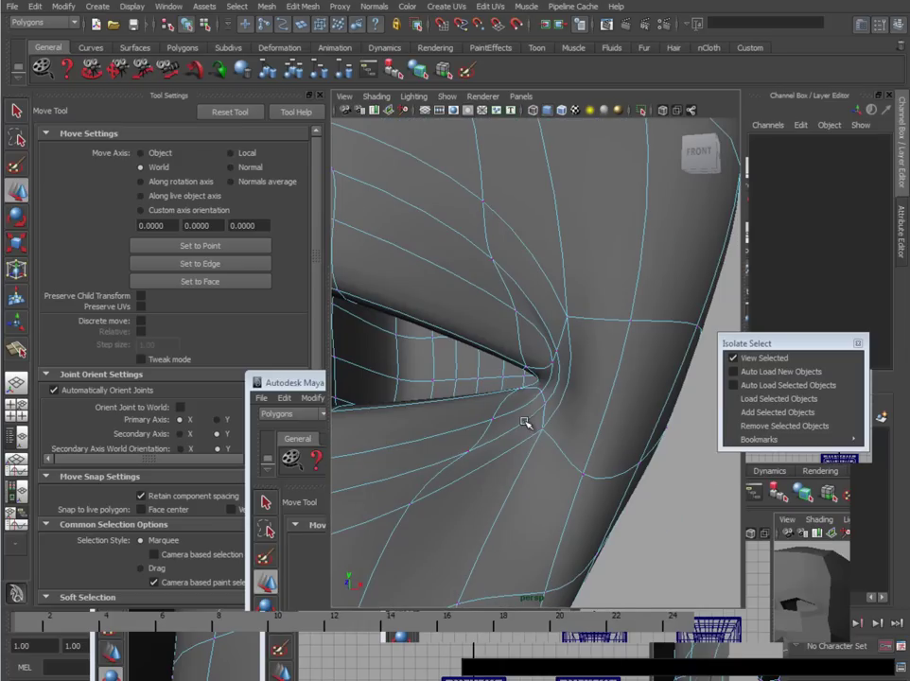
{"action": "left_click", "coordinate": [557, 357]}
{"action": "left_click", "coordinate": [545, 404], "text": "shift"}
{"action": "left_click_drag", "start_coordinate": [583, 416], "coordinate": [556, 394], "text": "alt"}
{"action": "left_click_drag", "start_coordinate": [584, 318], "coordinate": [484, 420]}
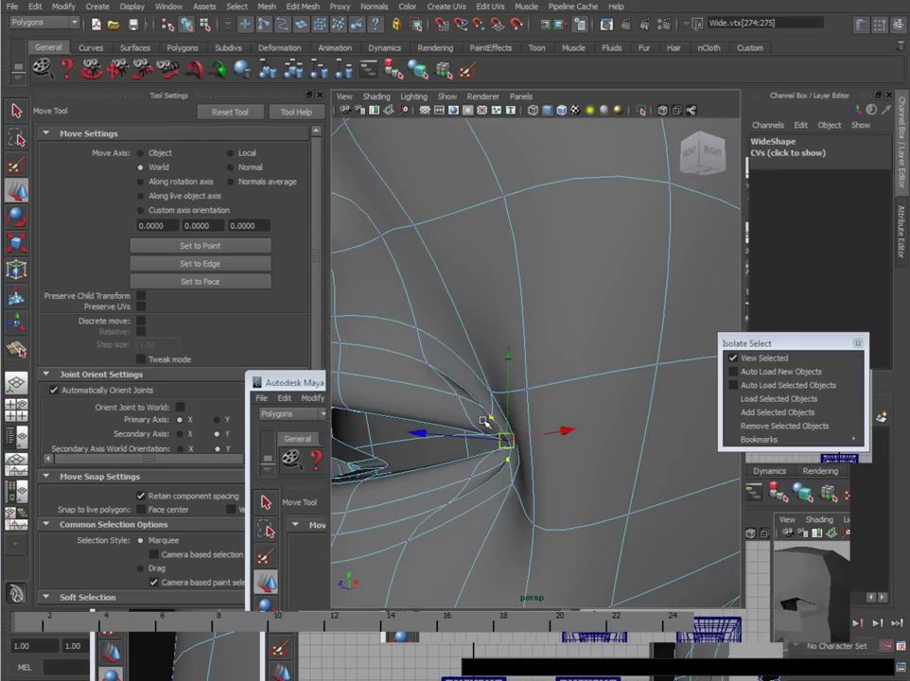
{"action": "left_click_drag", "start_coordinate": [423, 434], "coordinate": [587, 393], "text": "alt"}
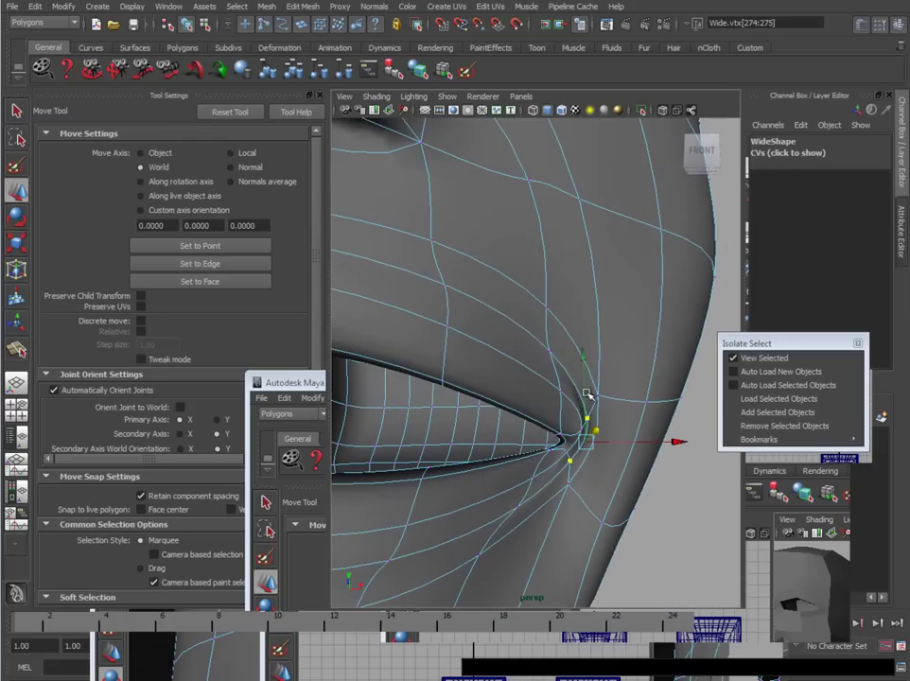
- Clear the vertex selection, return the Wide head to object mode and display it unsmoothed
{"action": "left_click", "coordinate": [610, 448]}
{"action": "left_click_drag", "start_coordinate": [579, 448], "coordinate": [540, 445], "text": "alt"}
{"action": "scroll", "coordinate": [556, 458], "scroll_direction": "down", "scroll_amount": 8}
{"action": "scroll", "coordinate": [477, 433], "scroll_direction": "down", "scroll_amount": 6}
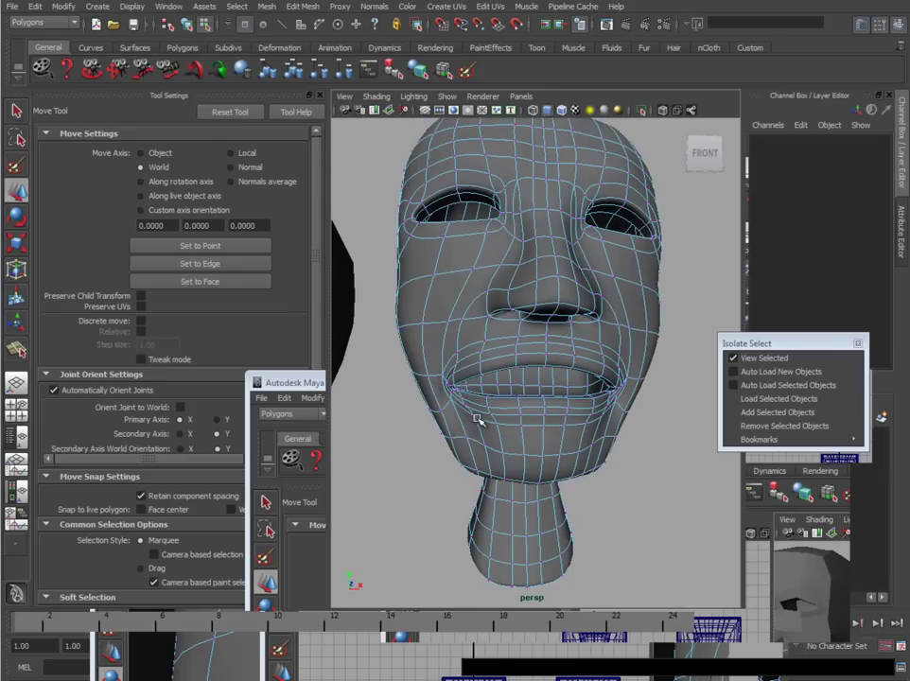
{"action": "left_click", "coordinate": [478, 420]}
{"action": "scroll", "coordinate": [587, 513], "scroll_direction": "down", "scroll_amount": 10}
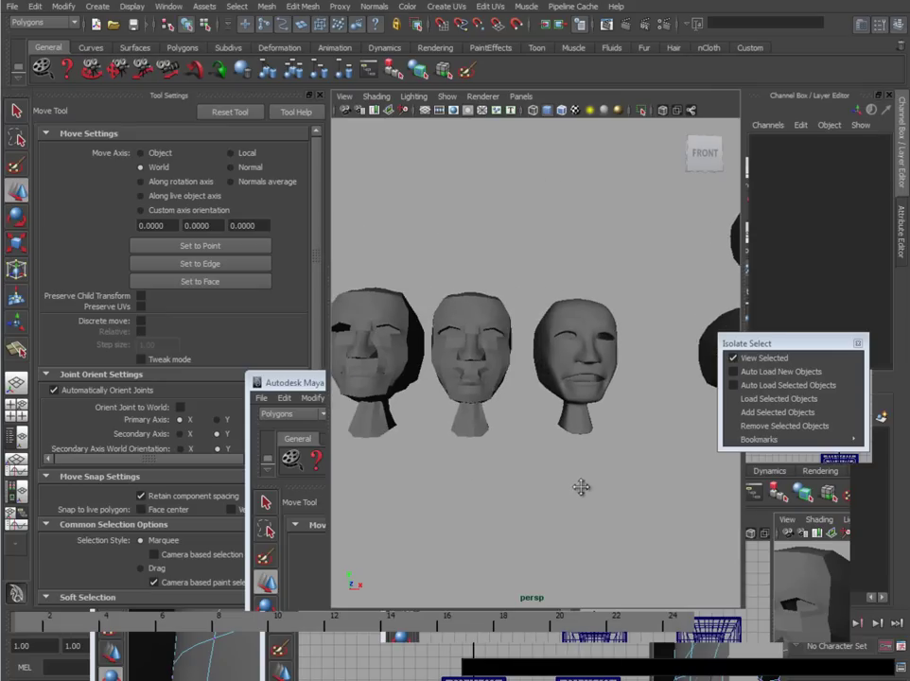
{"action": "left_click", "coordinate": [547, 405]}
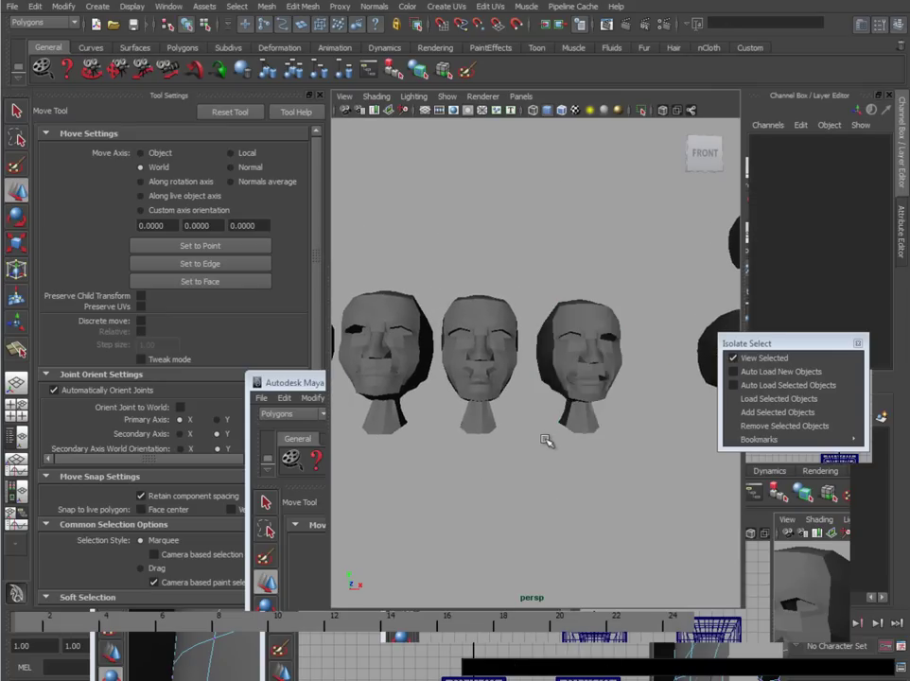
- Frame the row of four mouth-shape heads, clear the selection and save the scene
{"action": "left_click_drag", "start_coordinate": [545, 440], "coordinate": [546, 449], "text": "alt"}
{"action": "right_click_drag", "start_coordinate": [546, 450], "coordinate": [497, 452], "text": "alt"}
{"action": "left_click_drag", "start_coordinate": [649, 424], "coordinate": [650, 427]}
{"action": "left_click", "coordinate": [578, 486]}
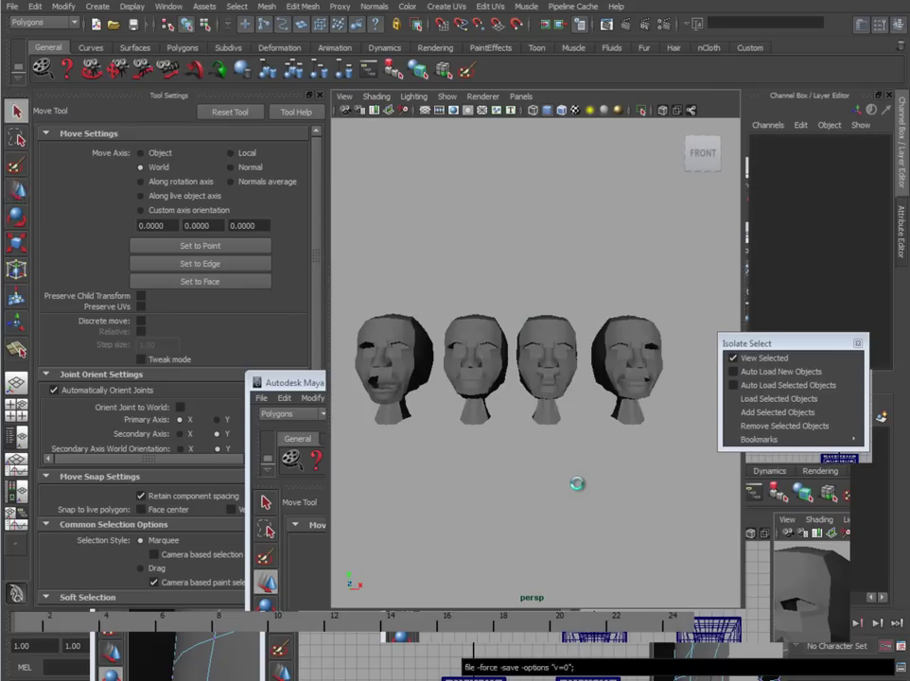
- Turn off the isolated view so all heads are shown and select the Smile_Master head
{"action": "left_click", "coordinate": [761, 359]}
{"action": "middle_click_drag", "start_coordinate": [697, 379], "coordinate": [525, 360], "text": "alt"}
{"action": "left_click", "coordinate": [490, 332]}
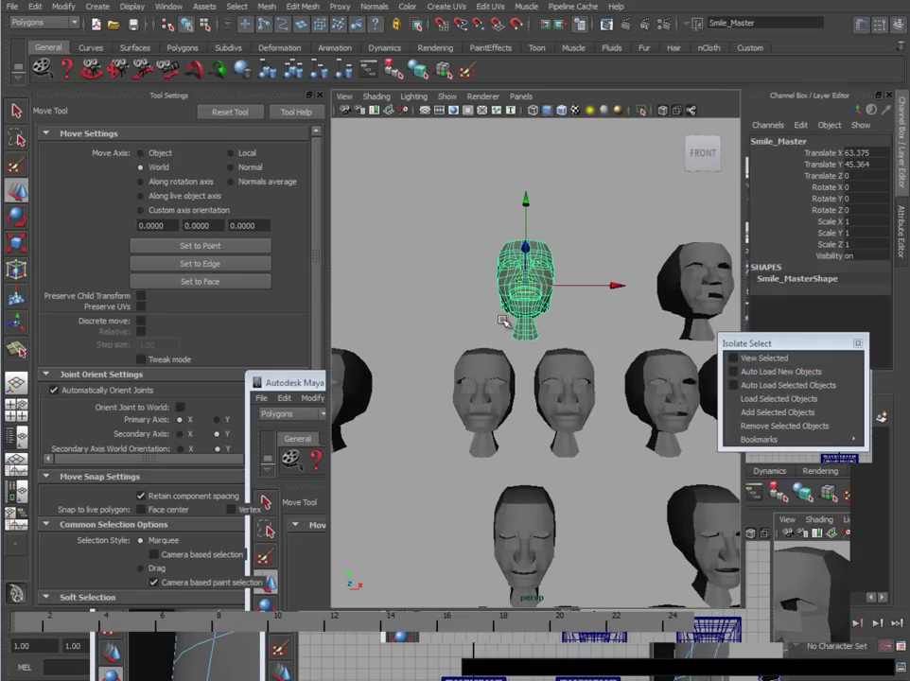
- Reposition Smile_Master's mouth corner vertices and display the head smoothed
{"action": "middle_click_drag", "start_coordinate": [424, 364], "coordinate": [457, 428], "text": "alt"}
{"action": "right_click_drag", "start_coordinate": [457, 428], "coordinate": [607, 425], "text": "alt"}
{"action": "left_click_drag", "start_coordinate": [607, 424], "coordinate": [548, 430], "text": "alt"}
{"action": "middle_click_drag", "start_coordinate": [548, 430], "coordinate": [449, 443], "text": "alt"}
{"action": "right_click_drag", "start_coordinate": [449, 442], "coordinate": [498, 380], "text": "alt"}
{"action": "left_click_drag", "start_coordinate": [516, 422], "coordinate": [577, 403], "text": "alt"}
{"action": "right_click_drag", "start_coordinate": [577, 404], "coordinate": [652, 412], "text": "alt"}
{"action": "left_click_drag", "start_coordinate": [502, 431], "coordinate": [549, 471]}
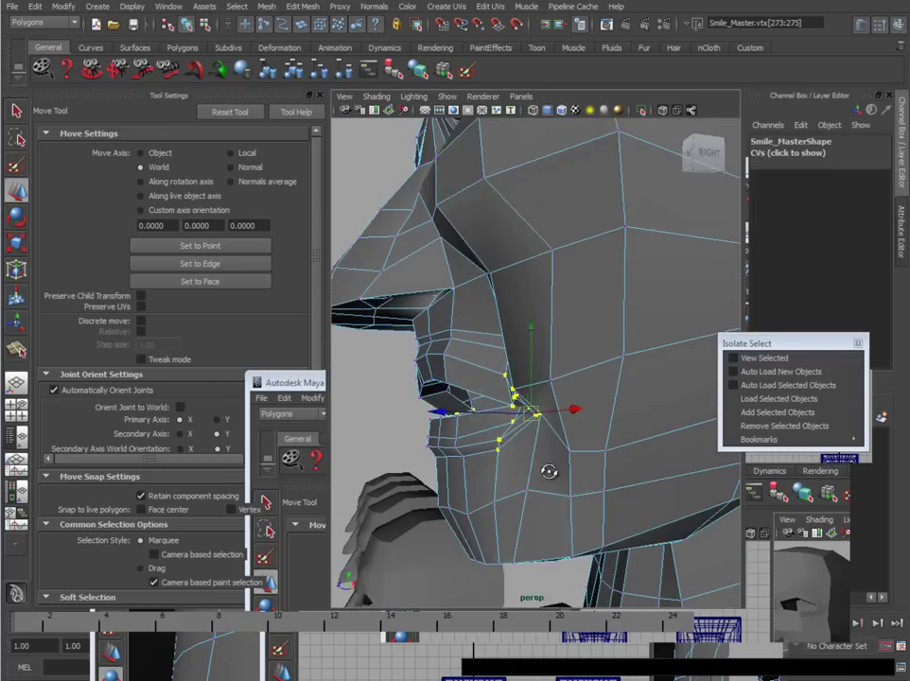
{"action": "key", "text": "3"}
{"action": "left_click_drag", "start_coordinate": [532, 411], "coordinate": [578, 372]}
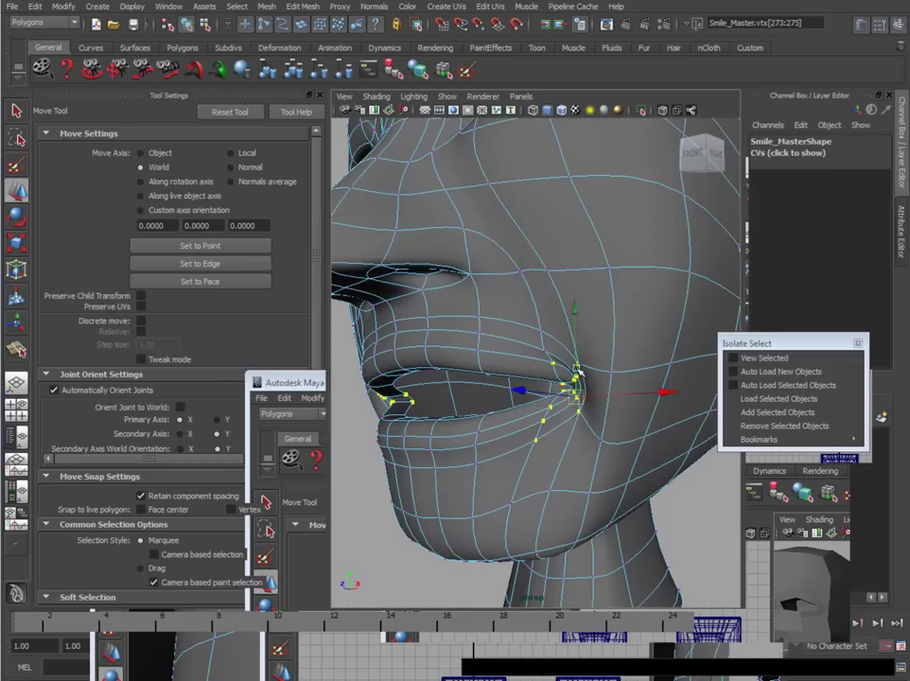
- Reposition the fold vertices beside Smile_Master's nose and on the cheek, then clear the selection
{"action": "left_click", "coordinate": [546, 268]}
{"action": "left_click_drag", "start_coordinate": [547, 268], "coordinate": [478, 292], "text": "alt"}
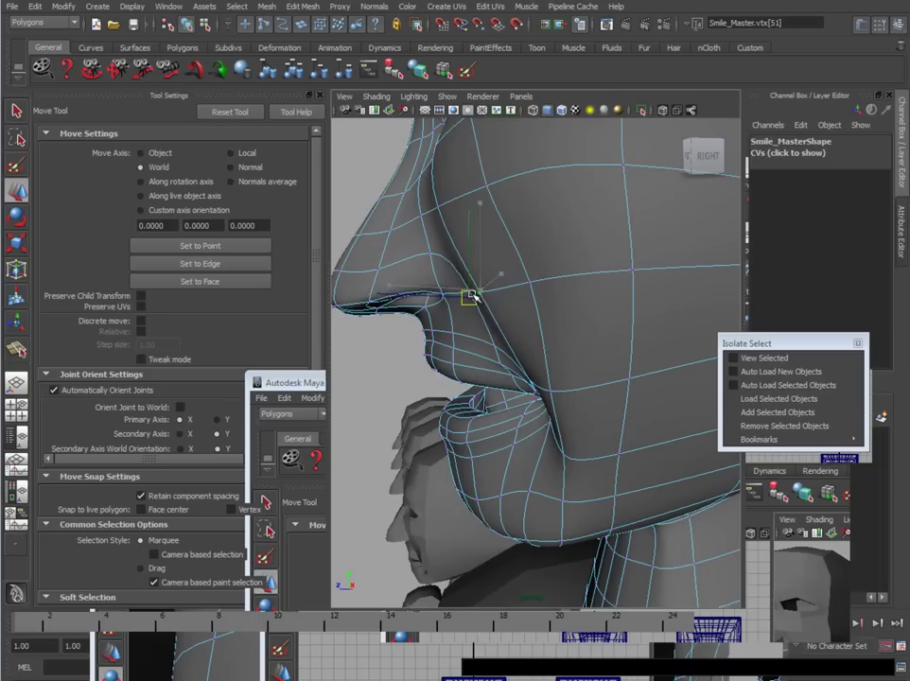
{"action": "left_click", "coordinate": [533, 281]}
{"action": "left_click_drag", "start_coordinate": [533, 282], "coordinate": [640, 403], "text": "alt"}
{"action": "left_click_drag", "start_coordinate": [650, 342], "coordinate": [658, 331]}
{"action": "left_click_drag", "start_coordinate": [629, 464], "coordinate": [656, 496], "text": "alt"}
{"action": "left_click", "coordinate": [656, 496]}
{"action": "right_click_drag", "start_coordinate": [591, 437], "coordinate": [538, 422], "text": "alt"}
{"action": "left_click_drag", "start_coordinate": [538, 423], "coordinate": [549, 331], "text": "alt"}
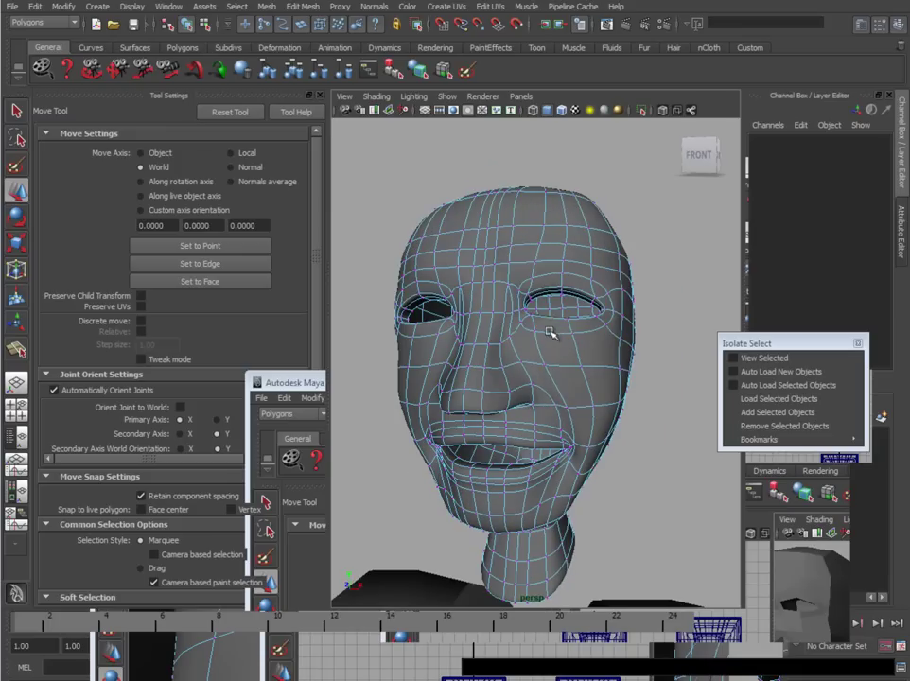
- Try adjusting vertices on Smile_Master's face, undo the last move and toggle soft selection
{"action": "left_click", "coordinate": [535, 262]}
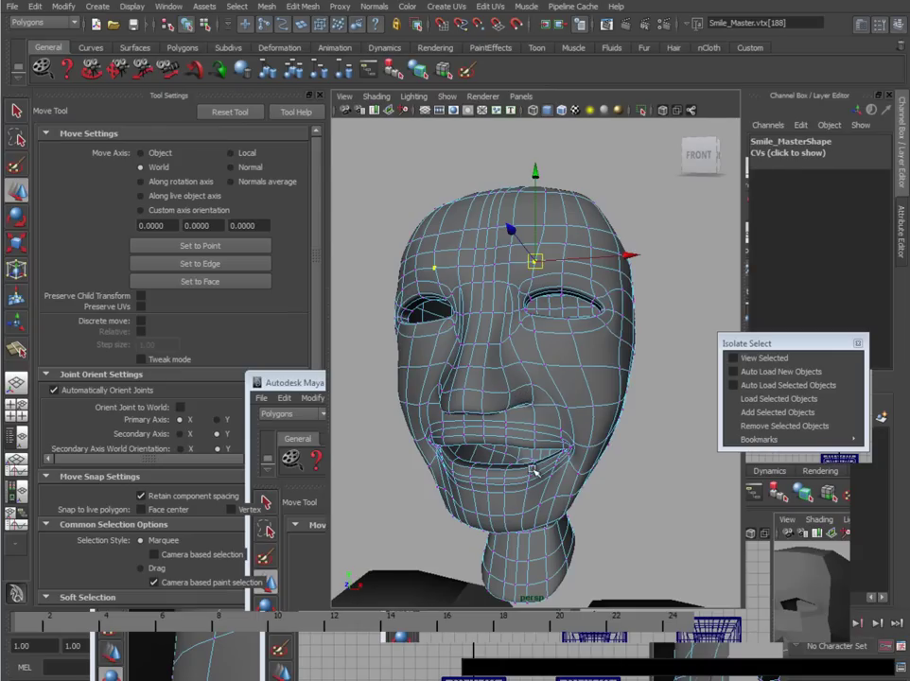
{"action": "left_click_drag", "start_coordinate": [535, 471], "coordinate": [477, 412], "text": "alt"}
{"action": "right_click_drag", "start_coordinate": [478, 413], "coordinate": [532, 453], "text": "alt"}
{"action": "left_click_drag", "start_coordinate": [533, 453], "coordinate": [565, 413], "text": "alt"}
{"action": "left_click_drag", "start_coordinate": [465, 336], "coordinate": [463, 335]}
{"action": "left_click_drag", "start_coordinate": [487, 388], "coordinate": [475, 367]}
{"action": "key", "text": "ctrl+z"}
{"action": "key", "text": "b"}
- Refine the individual vertices around Smile_Master's mouth corner and adjoining cheek, working from below and from the side
{"action": "left_click_drag", "start_coordinate": [478, 425], "coordinate": [643, 446], "text": "alt"}
{"action": "middle_click_drag", "start_coordinate": [644, 446], "coordinate": [585, 470], "text": "alt"}
{"action": "left_click_drag", "start_coordinate": [585, 470], "coordinate": [620, 344], "text": "alt"}
{"action": "left_click", "coordinate": [662, 514]}
{"action": "left_click", "coordinate": [608, 359]}
{"action": "left_click", "coordinate": [630, 375]}
{"action": "left_click", "coordinate": [609, 364]}
{"action": "left_click_drag", "start_coordinate": [629, 355], "coordinate": [637, 324], "text": "alt"}
{"action": "left_click", "coordinate": [641, 349]}
{"action": "left_click", "coordinate": [637, 371]}
{"action": "left_click", "coordinate": [627, 311]}
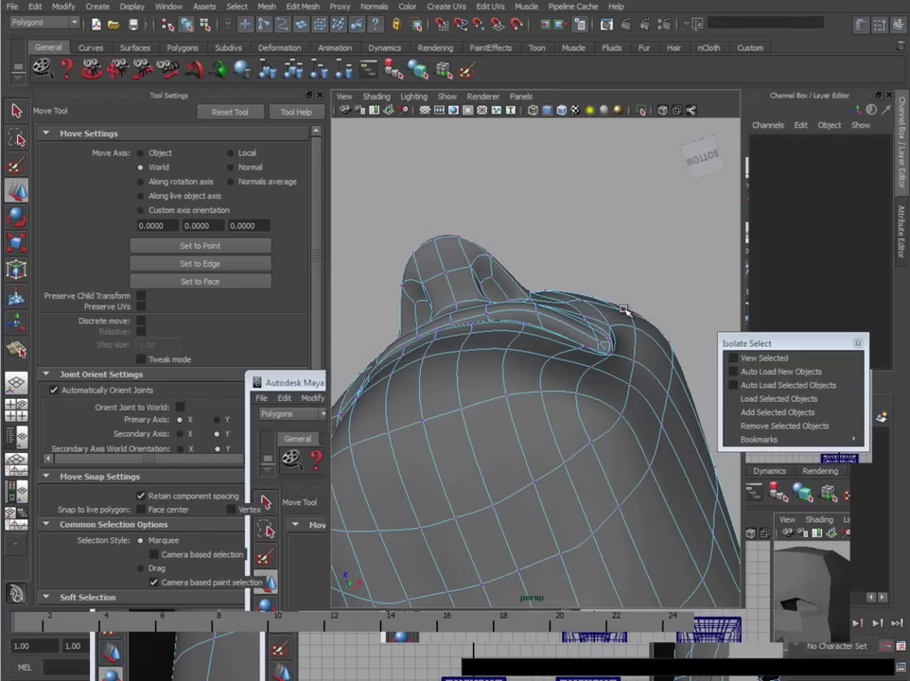
{"action": "left_click", "coordinate": [653, 264]}
{"action": "left_click_drag", "start_coordinate": [667, 331], "coordinate": [584, 458], "text": "alt"}
{"action": "left_click_drag", "start_coordinate": [565, 370], "coordinate": [521, 386], "text": "alt"}
{"action": "left_click", "coordinate": [561, 362]}
- Clear the vertex selection and examine Smile_Master's smoothed smile without wireframe from several angles
{"action": "left_click_drag", "start_coordinate": [568, 417], "coordinate": [692, 530], "text": "alt"}
{"action": "scroll", "coordinate": [563, 299], "scroll_direction": "up", "scroll_amount": 3}
{"action": "left_click", "coordinate": [693, 529]}
{"action": "scroll", "coordinate": [625, 516], "scroll_direction": "up", "scroll_amount": 3}
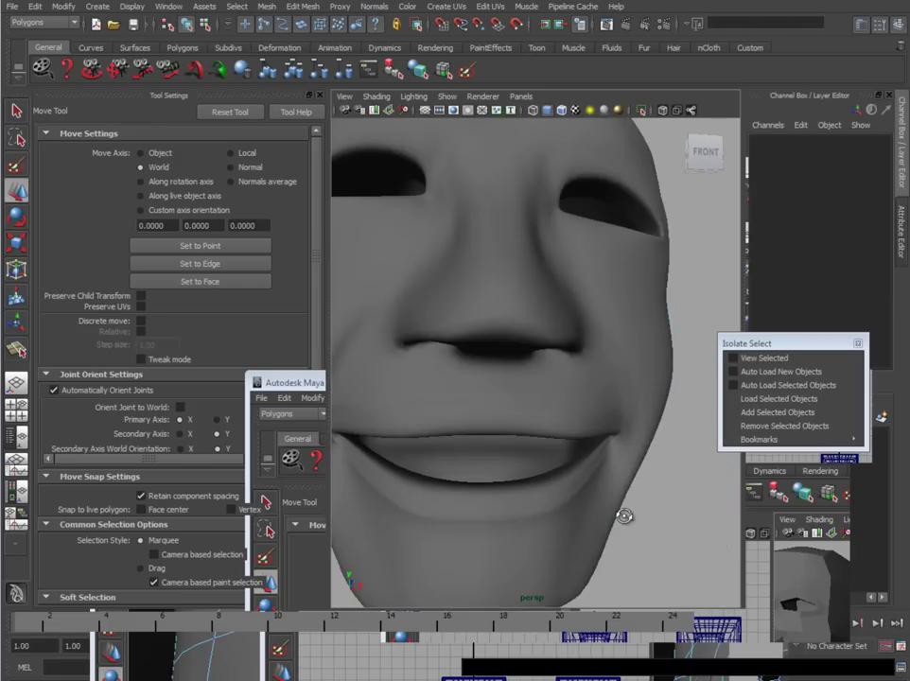
{"action": "left_click_drag", "start_coordinate": [624, 516], "coordinate": [577, 430], "text": "alt"}
{"action": "right_click_drag", "start_coordinate": [599, 476], "coordinate": [407, 459], "text": "alt"}
{"action": "left_click_drag", "start_coordinate": [407, 458], "coordinate": [416, 412], "text": "alt"}
{"action": "left_click", "coordinate": [624, 392]}
- Return Smile_Master to vertex editing, adjust the vertices tucked into the mouth corner and clear the selection
{"action": "middle_click_drag", "start_coordinate": [624, 391], "coordinate": [482, 435], "text": "alt"}
{"action": "right_click_drag", "start_coordinate": [483, 444], "coordinate": [605, 468], "text": "alt"}
{"action": "right_click_drag", "start_coordinate": [442, 428], "coordinate": [398, 428]}
{"action": "left_click_drag", "start_coordinate": [406, 440], "coordinate": [540, 509], "text": "alt"}
{"action": "left_click", "coordinate": [580, 394]}
{"action": "left_click_drag", "start_coordinate": [538, 461], "coordinate": [547, 430], "text": "alt"}
{"action": "left_click", "coordinate": [549, 437]}
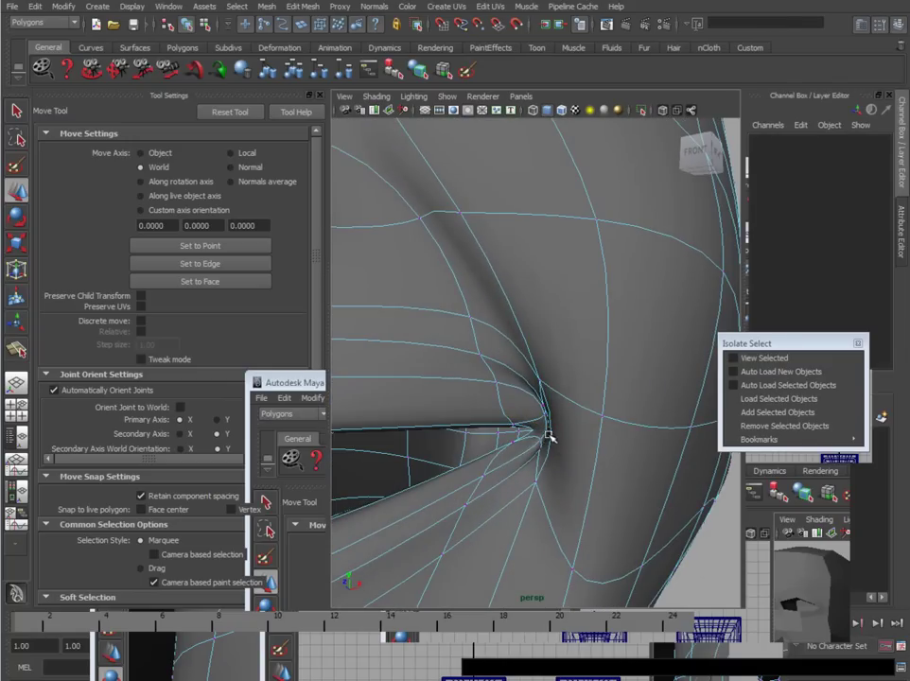
{"action": "left_click", "coordinate": [546, 414]}
{"action": "left_click_drag", "start_coordinate": [589, 487], "coordinate": [629, 442], "text": "alt"}
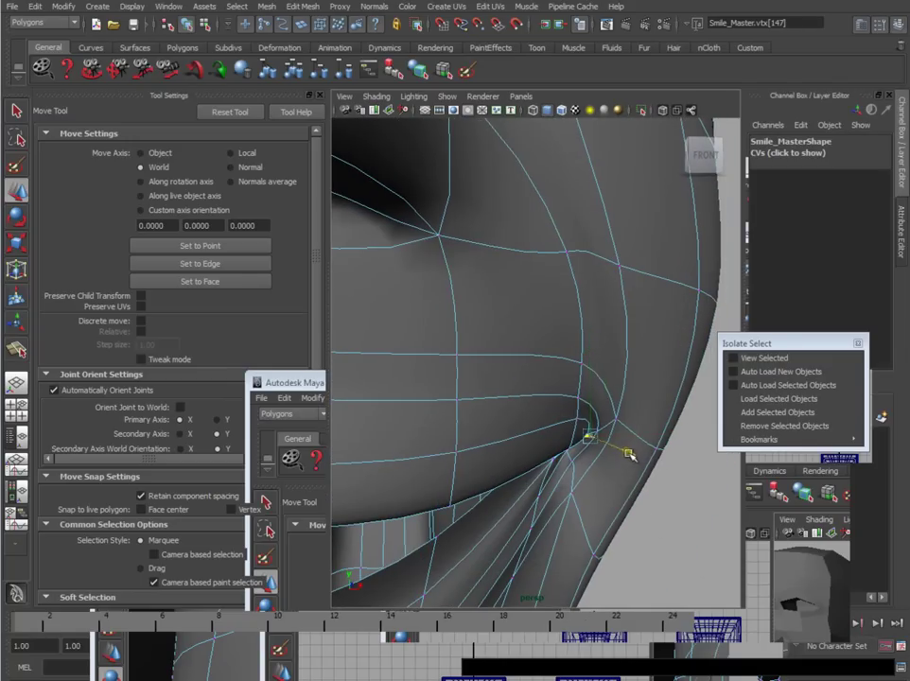
{"action": "left_click", "coordinate": [628, 551]}
{"action": "right_click_drag", "start_coordinate": [628, 550], "coordinate": [590, 497], "text": "alt"}
{"action": "left_click_drag", "start_coordinate": [589, 497], "coordinate": [534, 285], "text": "alt"}
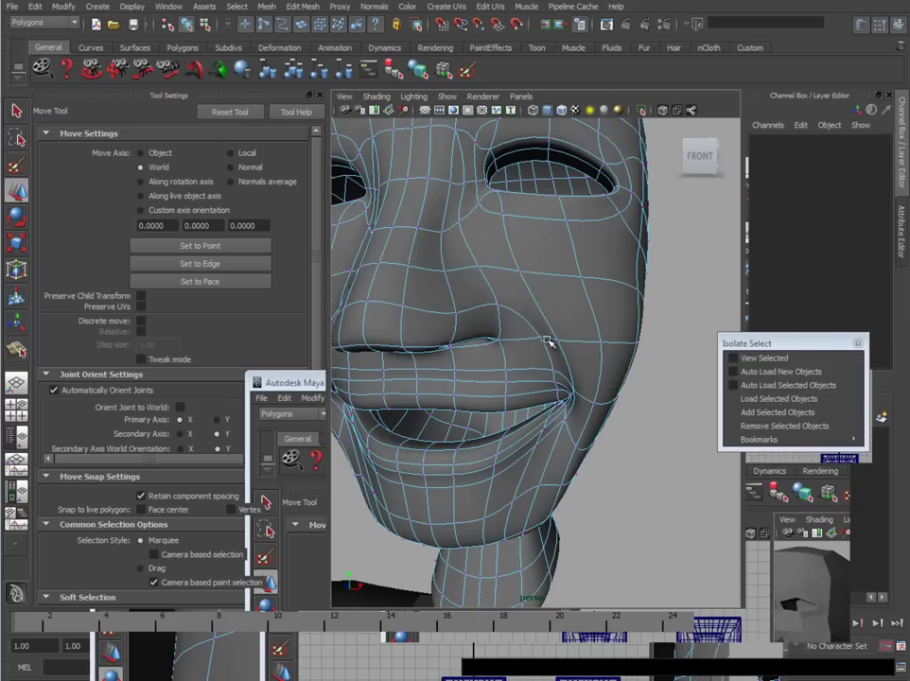
- Return Smile_Master to object mode, deselect it and check the smile from the front
{"action": "key", "text": "F8"}
{"action": "key", "text": "F8"}
{"action": "left_click", "coordinate": [625, 465]}
{"action": "middle_click_drag", "start_coordinate": [510, 405], "coordinate": [540, 416], "text": "alt"}
{"action": "left_click_drag", "start_coordinate": [511, 431], "coordinate": [539, 417], "text": "alt"}
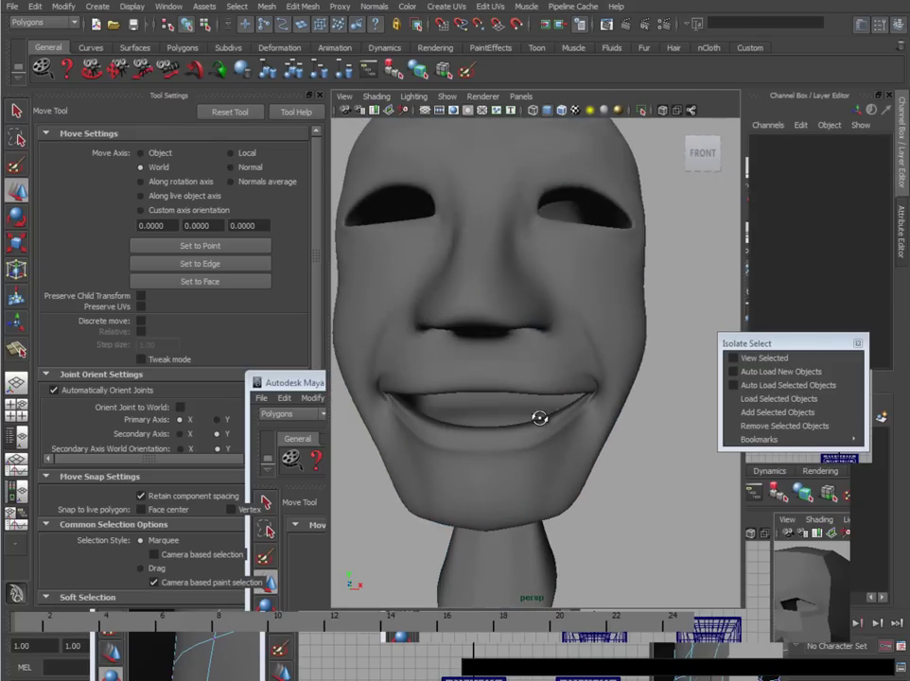
{"action": "left_click", "coordinate": [539, 417]}
- Select the side vertices of Smile_Master's upper and lower lips and reposition them with soft selection on
{"action": "key", "text": "F8"}
{"action": "right_click_drag", "start_coordinate": [501, 414], "coordinate": [524, 416], "text": "alt"}
{"action": "left_click_drag", "start_coordinate": [524, 416], "coordinate": [478, 426], "text": "alt"}
{"action": "left_click", "coordinate": [523, 386]}
{"action": "key", "text": "b"}
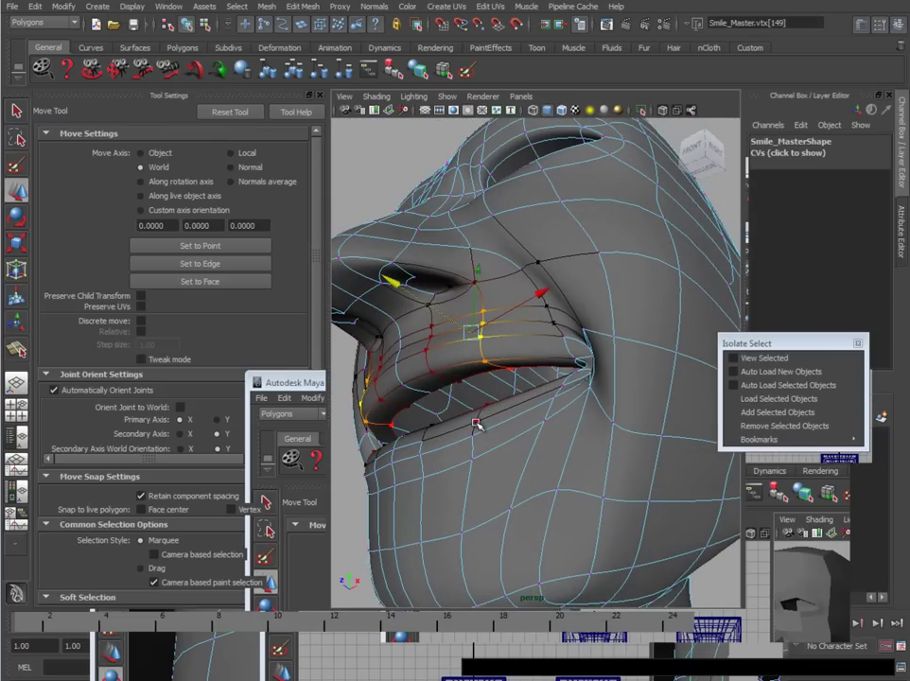
{"action": "left_click", "coordinate": [475, 423], "text": "shift"}
{"action": "left_click_drag", "start_coordinate": [475, 380], "coordinate": [549, 439]}
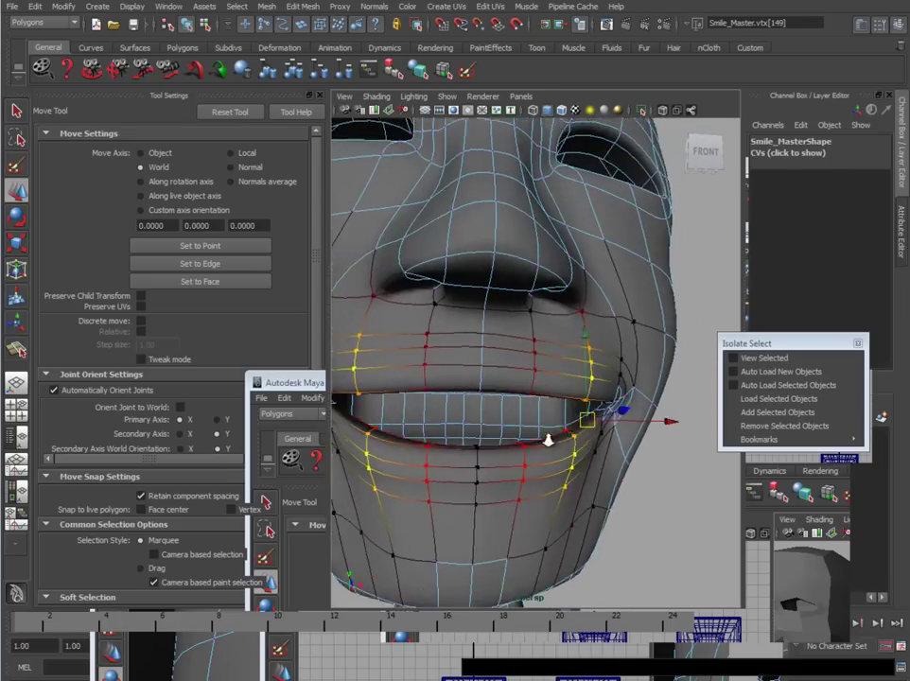
{"action": "scroll", "coordinate": [548, 439], "scroll_direction": "down", "scroll_amount": 5}
{"action": "left_click", "coordinate": [647, 460]}
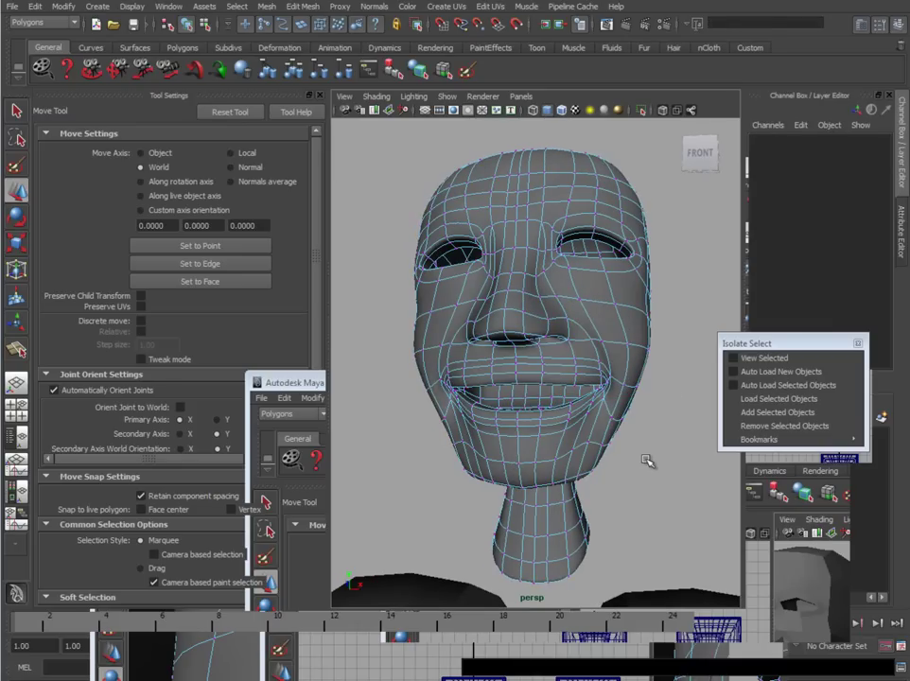
- Return Smile_Master to object mode, clear the selection and review it among the surrounding heads
{"action": "left_click", "coordinate": [502, 380]}
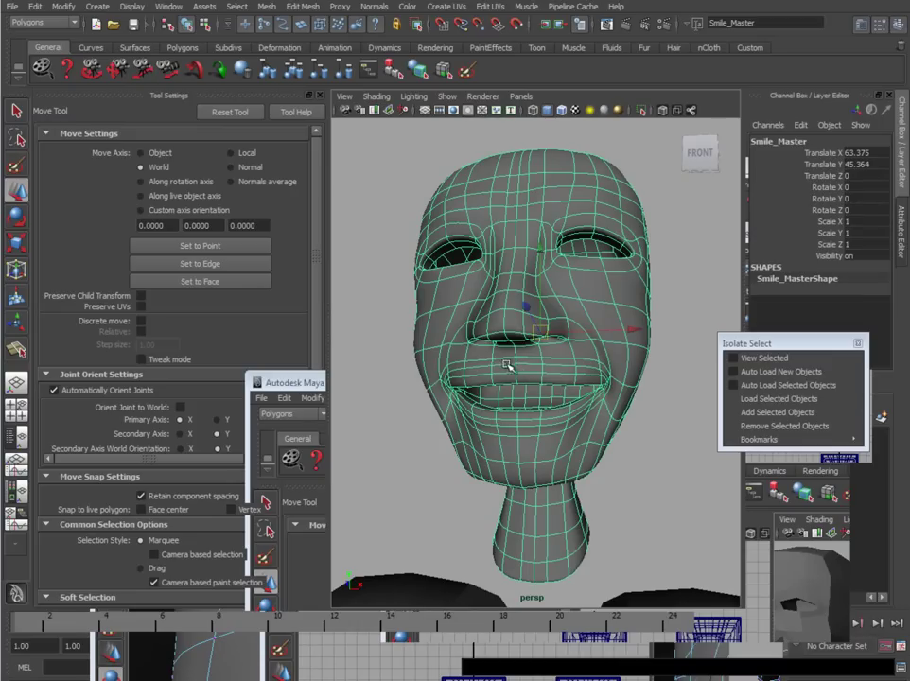
{"action": "left_click_drag", "start_coordinate": [503, 359], "coordinate": [646, 458], "text": "alt"}
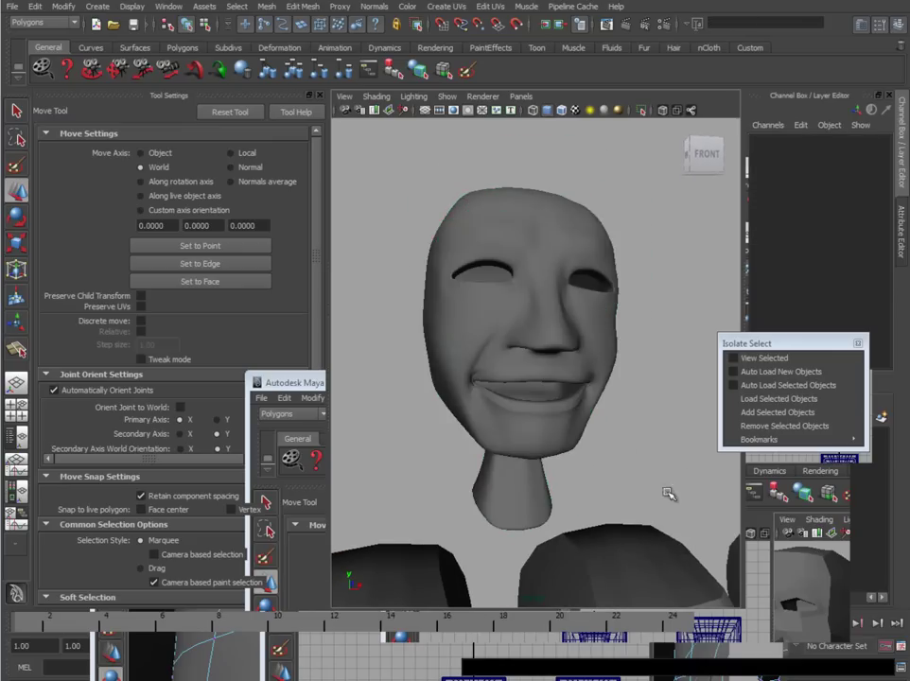
{"action": "scroll", "coordinate": [567, 434], "scroll_direction": "down", "scroll_amount": 5}
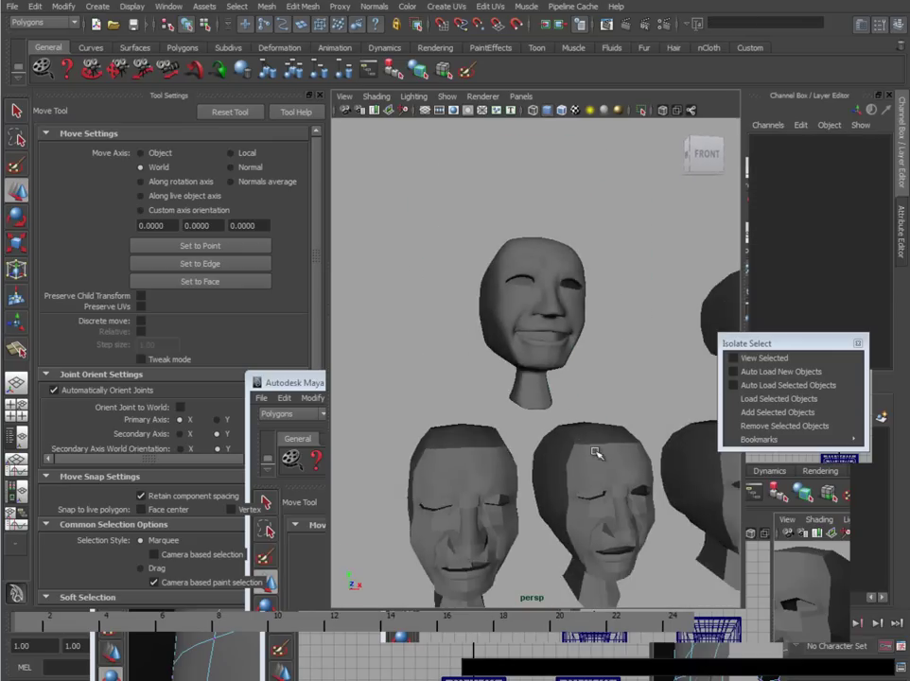
{"action": "scroll", "coordinate": [567, 434], "scroll_direction": "down", "scroll_amount": 5}
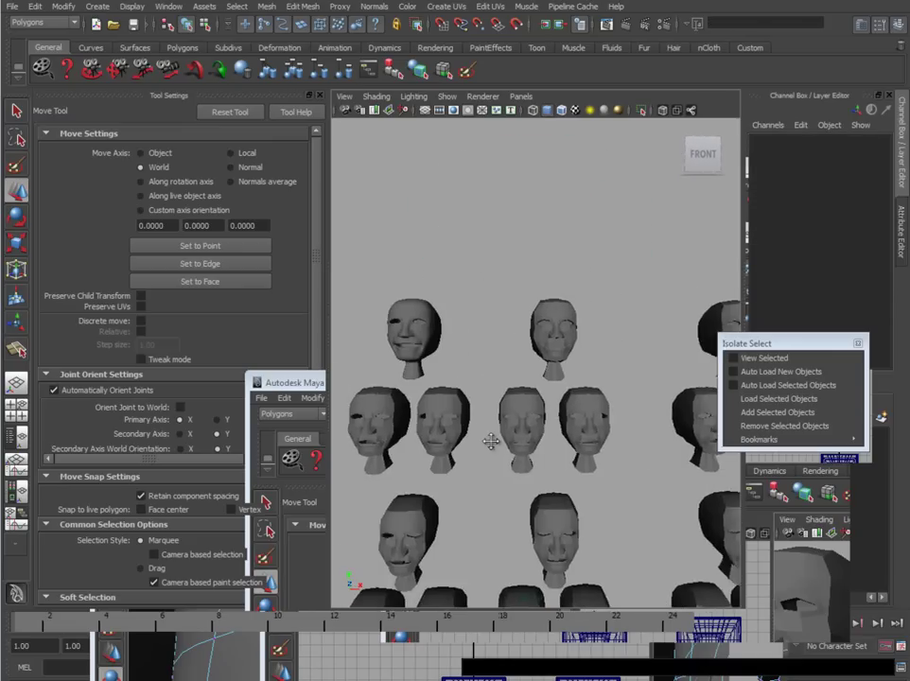
- Select and frame the Frown_Master head to inspect its mouth
{"action": "scroll", "coordinate": [494, 436], "scroll_direction": "up", "scroll_amount": 2}
{"action": "left_click", "coordinate": [561, 233]}
{"action": "key", "text": "f"}
{"action": "scroll", "coordinate": [578, 432], "scroll_direction": "down", "scroll_amount": 10}
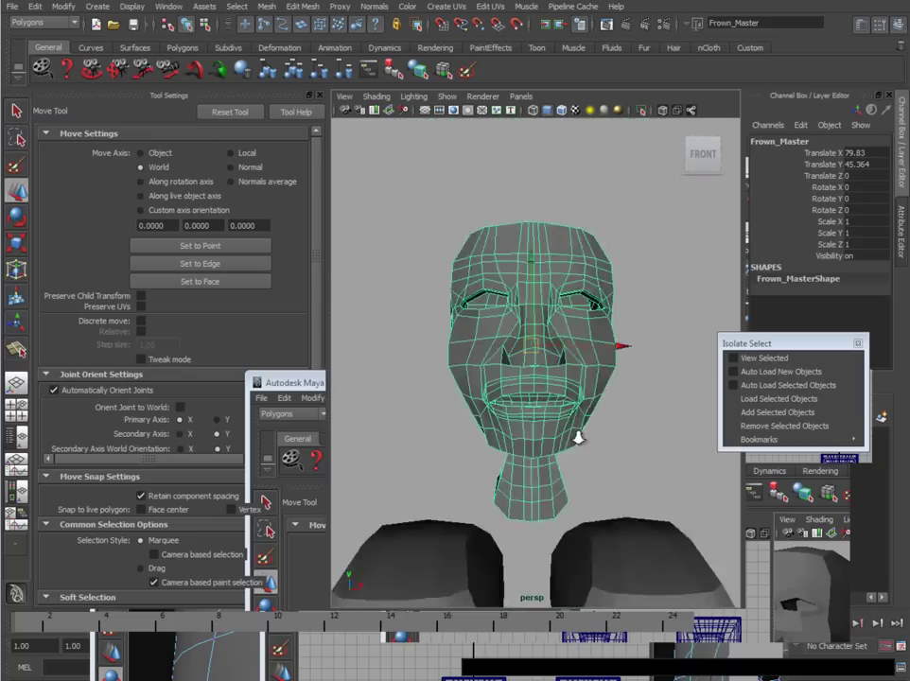
{"action": "scroll", "coordinate": [506, 400], "scroll_direction": "down", "scroll_amount": 3}
{"action": "scroll", "coordinate": [506, 400], "scroll_direction": "up", "scroll_amount": 5}
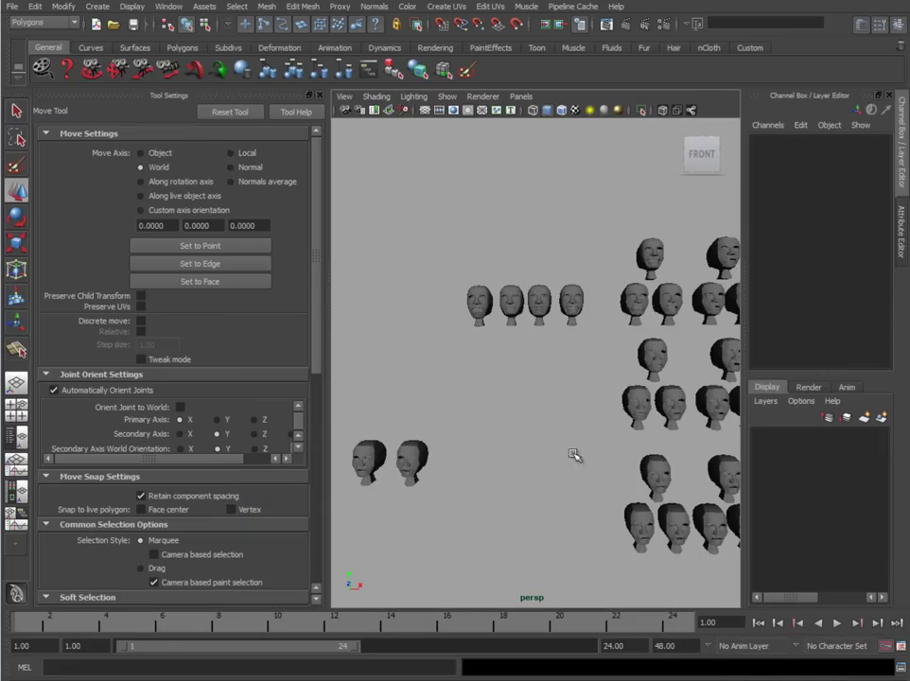
- Review the rows of blend shape heads, selecting individual heads and ending on Smile_Master
{"action": "middle_click_drag", "start_coordinate": [632, 419], "coordinate": [499, 431], "text": "alt"}
{"action": "middle_click_drag", "start_coordinate": [680, 414], "coordinate": [587, 391], "text": "alt"}
{"action": "middle_click_drag", "start_coordinate": [676, 338], "coordinate": [447, 318], "text": "alt"}
{"action": "left_click_drag", "start_coordinate": [446, 318], "coordinate": [507, 441], "text": "alt"}
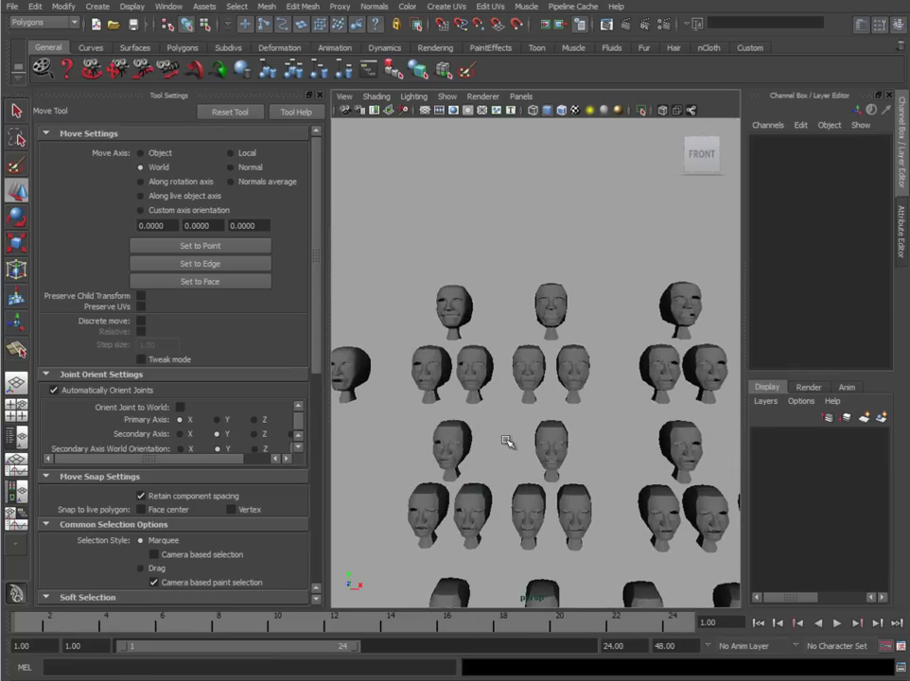
{"action": "left_click", "coordinate": [452, 308]}
{"action": "left_click", "coordinate": [526, 362]}
{"action": "left_click", "coordinate": [573, 367]}
{"action": "left_click", "coordinate": [681, 308]}
{"action": "left_click", "coordinate": [705, 367]}
{"action": "left_click", "coordinate": [458, 287]}
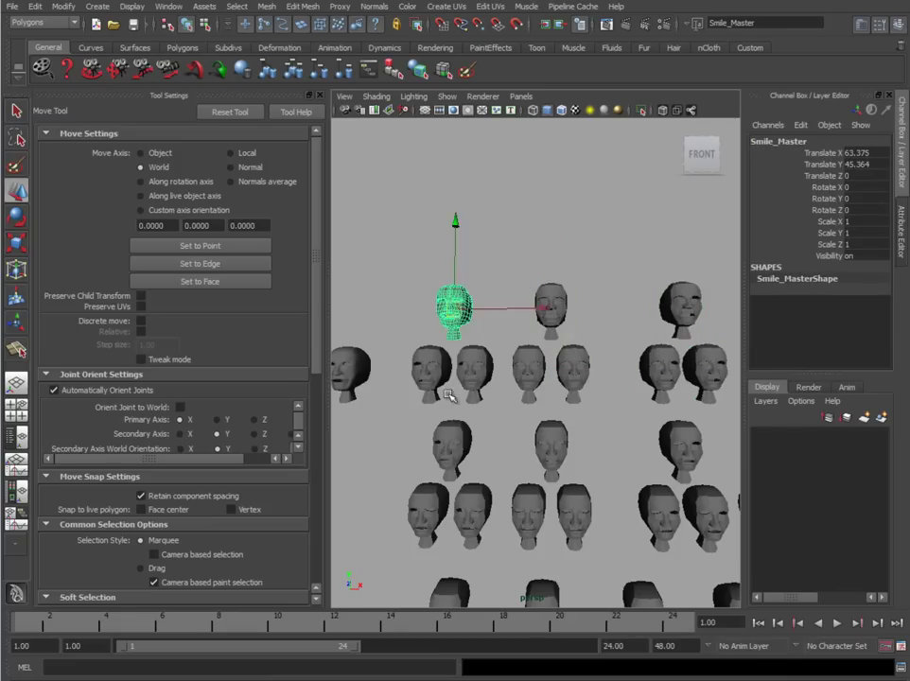
{"action": "right_click_drag", "start_coordinate": [449, 392], "coordinate": [630, 423], "text": "alt"}
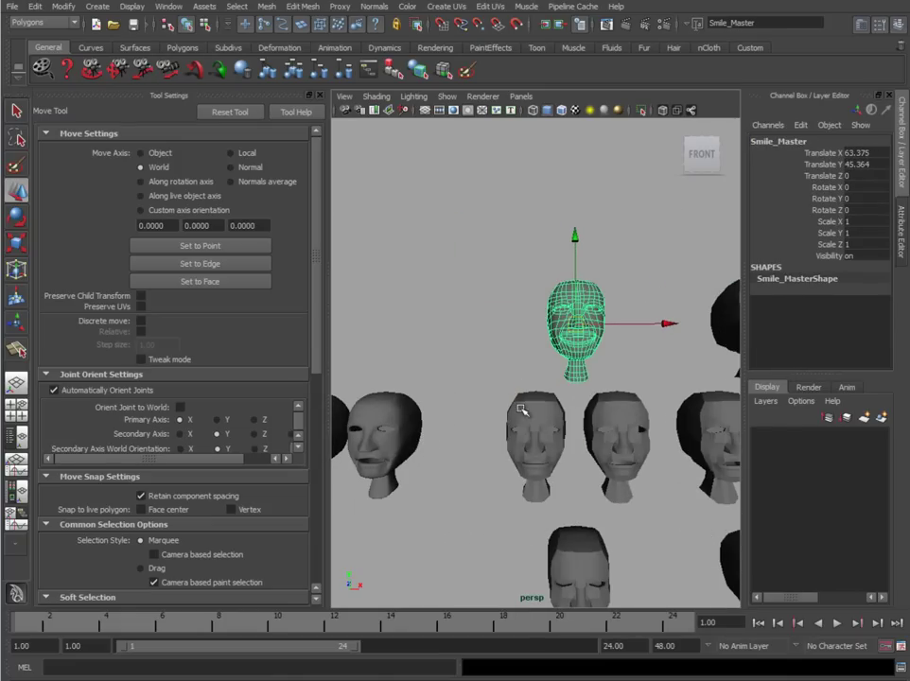
{"action": "scroll", "coordinate": [548, 437], "scroll_direction": "down", "scroll_amount": 10}
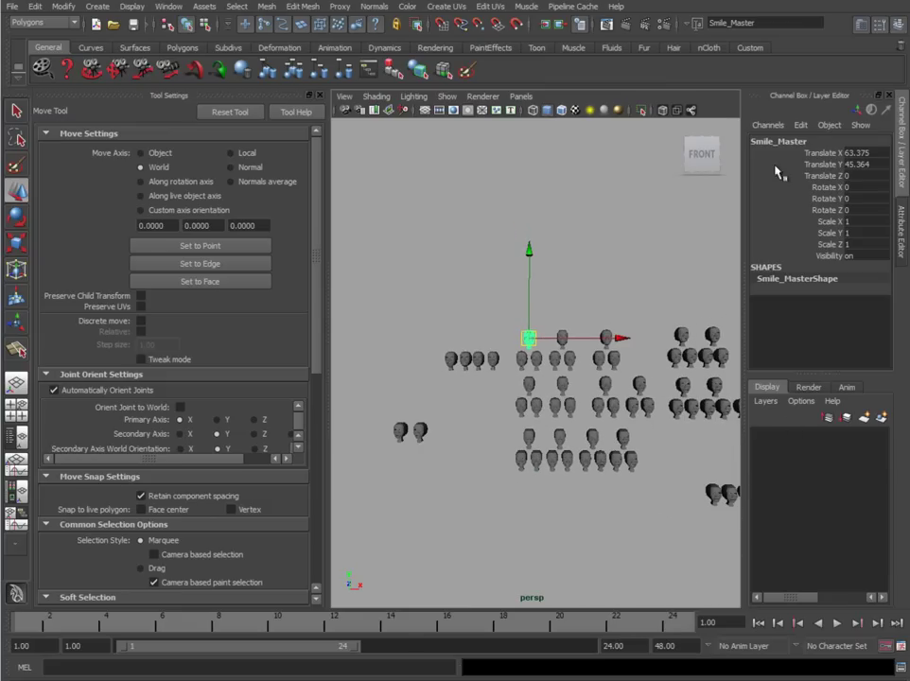
- Hide the Channel Box, Attribute Editor and Tool Settings to enlarge the viewport, and bring the head groups into view
{"action": "key", "text": "ctrl+a"}
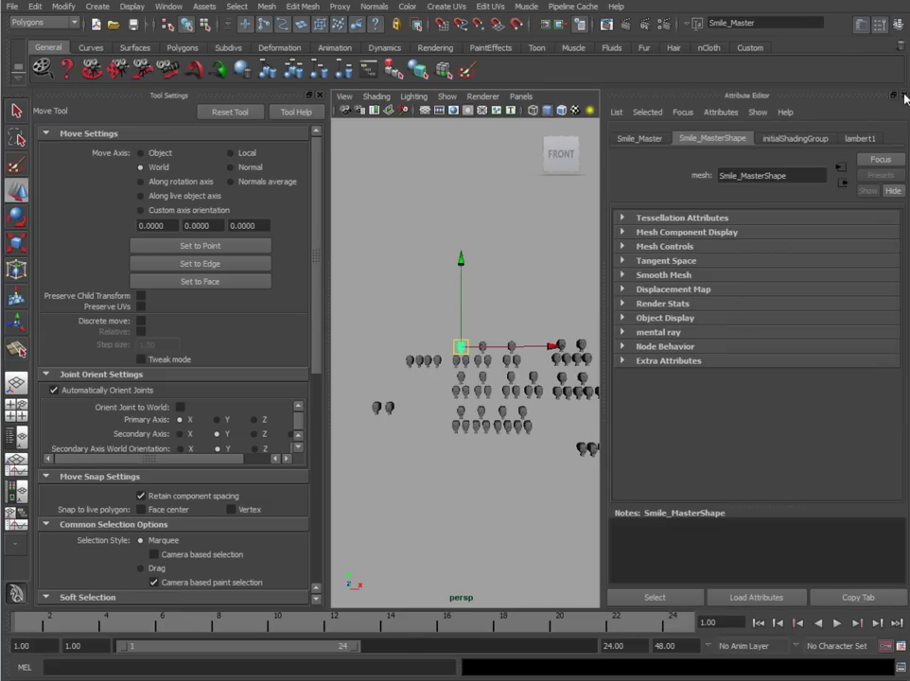
{"action": "left_click", "coordinate": [905, 95]}
{"action": "middle_click_drag", "start_coordinate": [714, 436], "coordinate": [642, 389], "text": "alt"}
{"action": "left_click", "coordinate": [320, 95]}
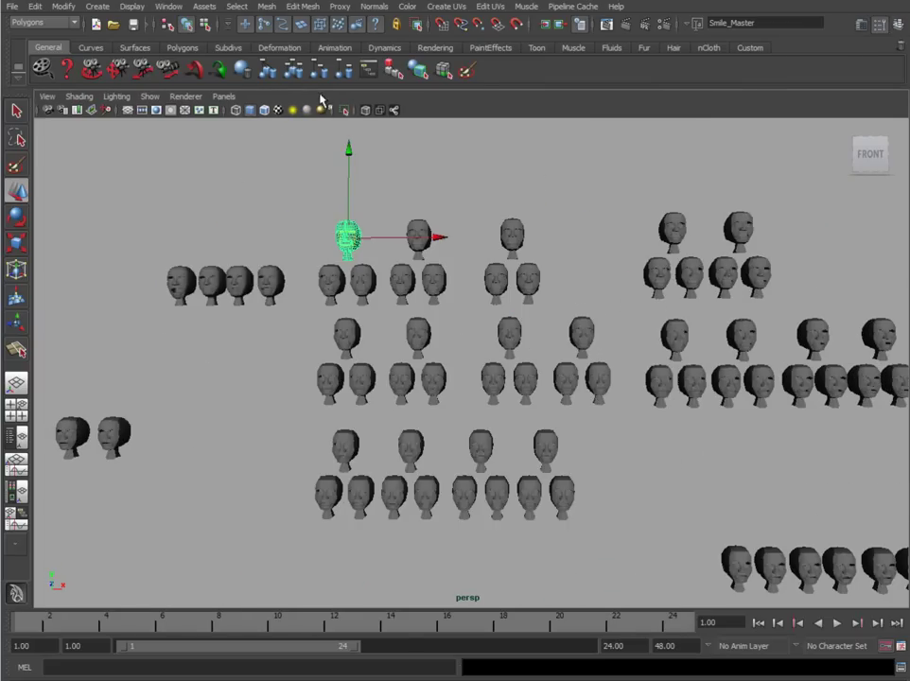
{"action": "mouse_move", "coordinate": [578, 355]}
{"action": "right_mouse_down", "text": "alt"}
{"action": "mouse_move", "coordinate": [499, 342]}
{"action": "mouse_move", "coordinate": [526, 356]}
{"action": "mouse_move", "coordinate": [508, 355]}
{"action": "mouse_move", "coordinate": [595, 365]}
{"action": "mouse_move", "coordinate": [564, 360]}
{"action": "right_mouse_up", "text": "alt"}
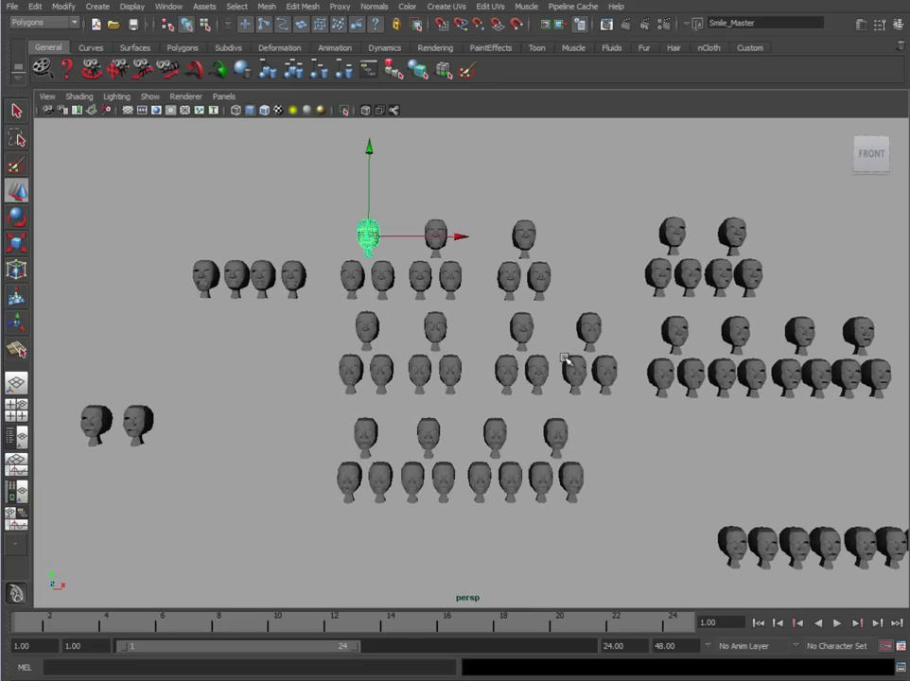
- Identify the FinalConnection head and the Smile_Master, Frown_Master and L_Smile heads by selecting them in turn
{"action": "left_click", "coordinate": [325, 351]}
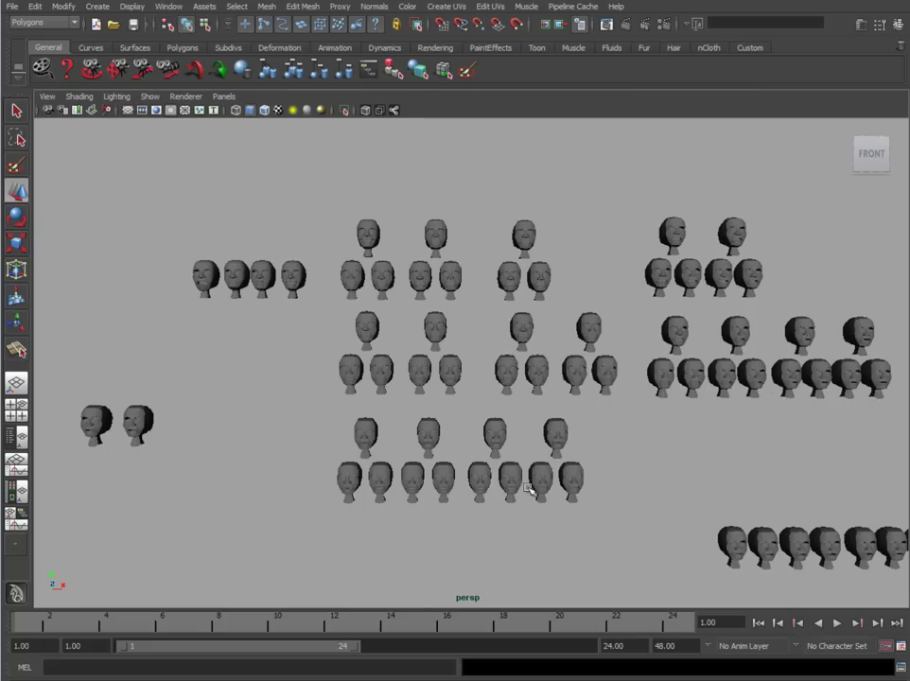
{"action": "left_click", "coordinate": [134, 415]}
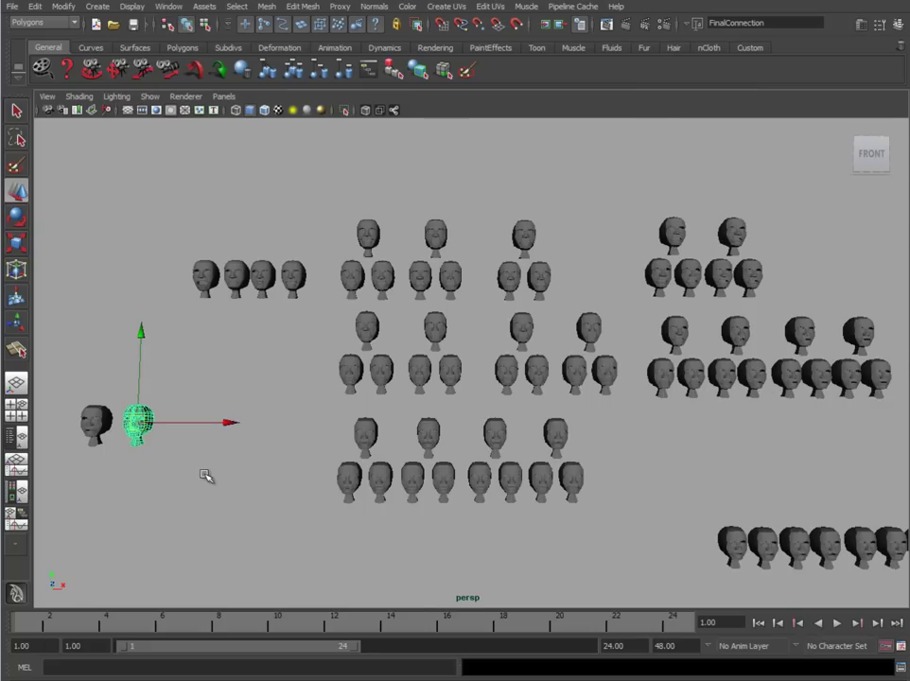
{"action": "left_click", "coordinate": [237, 370]}
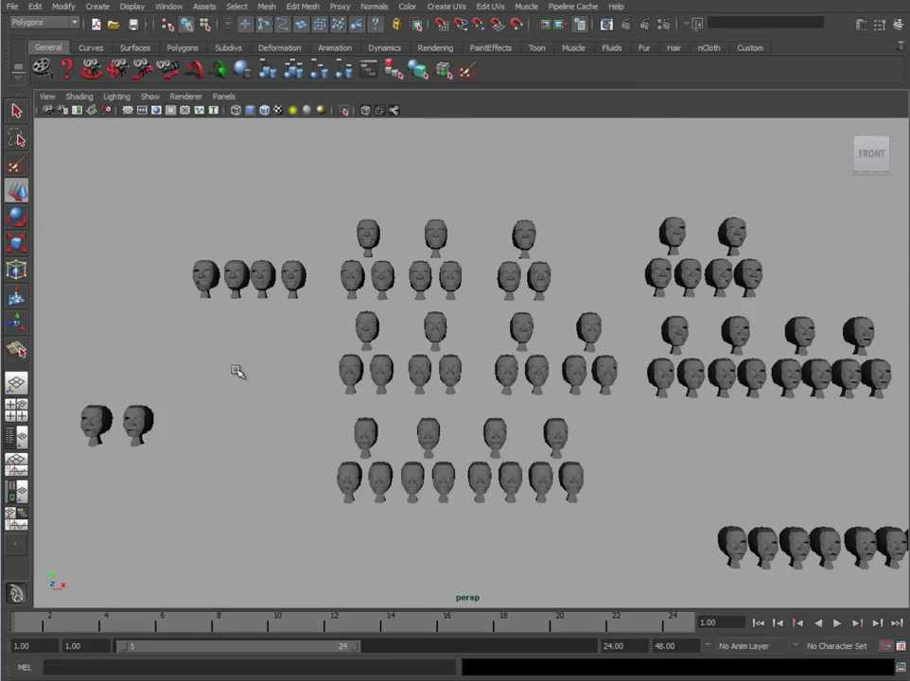
{"action": "left_click", "coordinate": [367, 232]}
{"action": "left_click", "coordinate": [437, 232]}
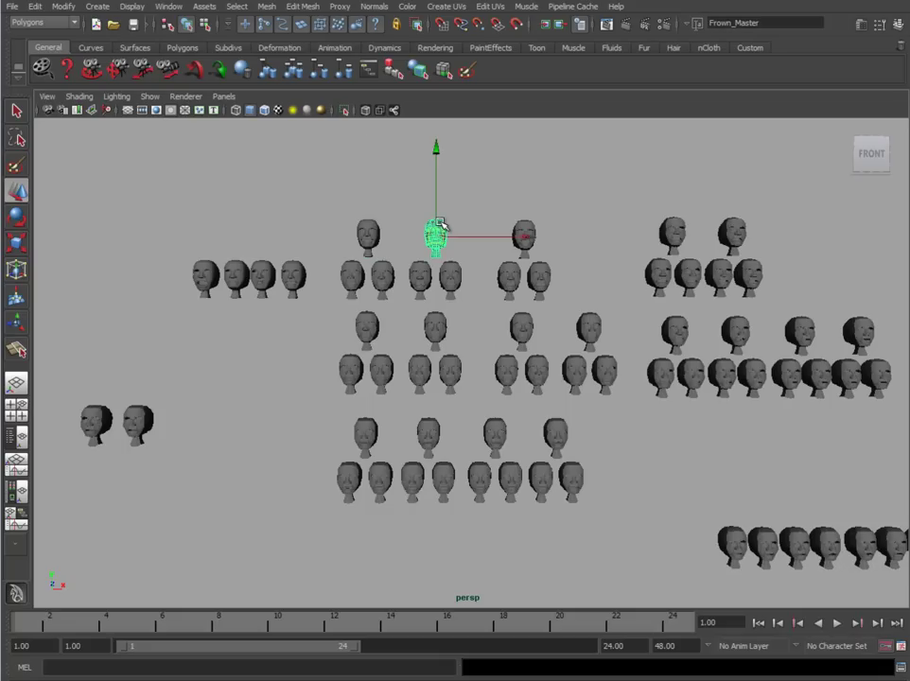
{"action": "left_click", "coordinate": [152, 420]}
{"action": "left_click", "coordinate": [180, 402]}
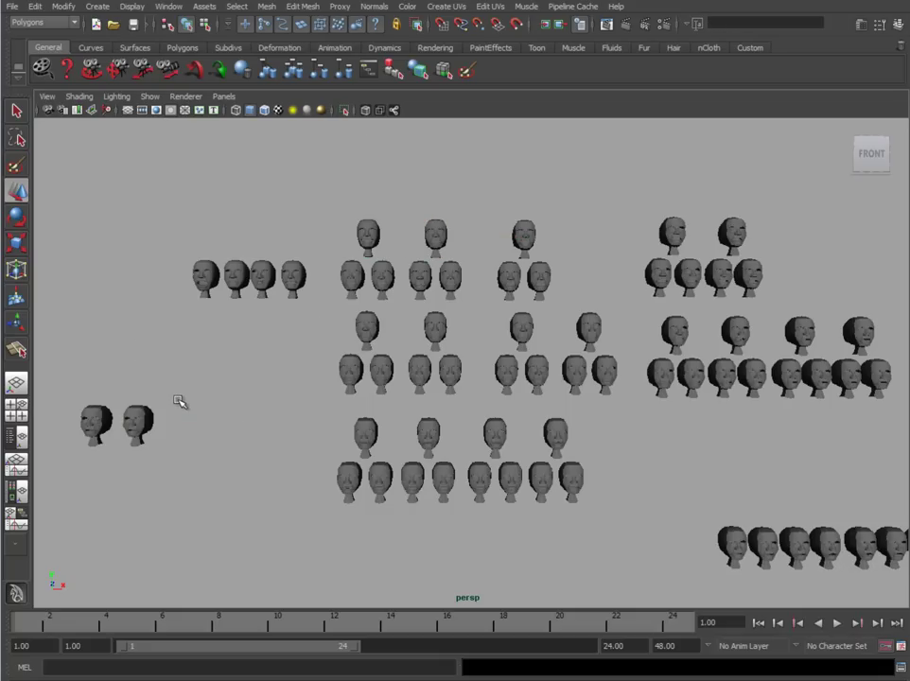
{"action": "left_click", "coordinate": [370, 234]}
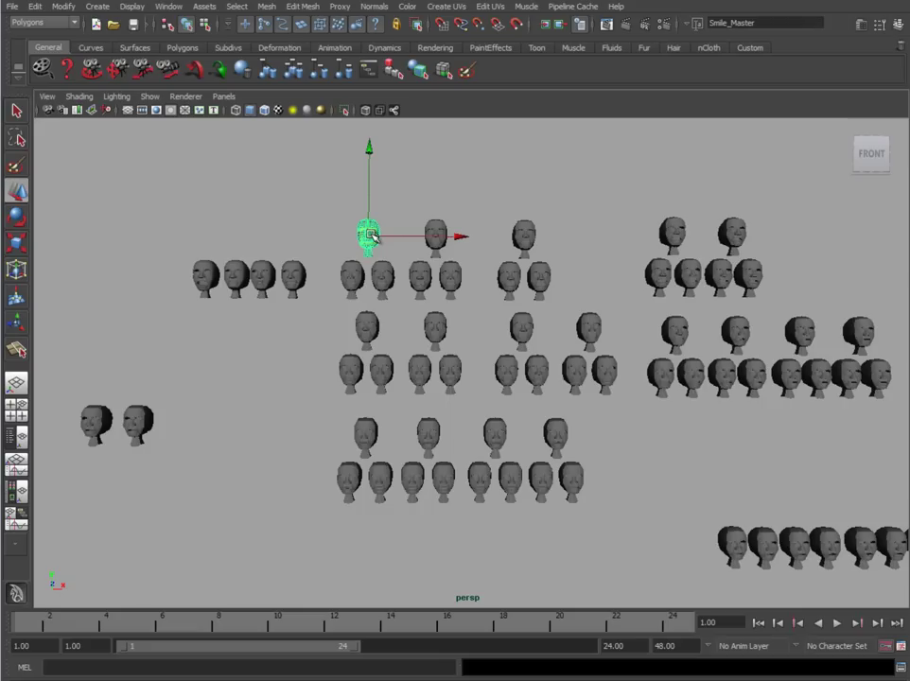
{"action": "left_click", "coordinate": [382, 274]}
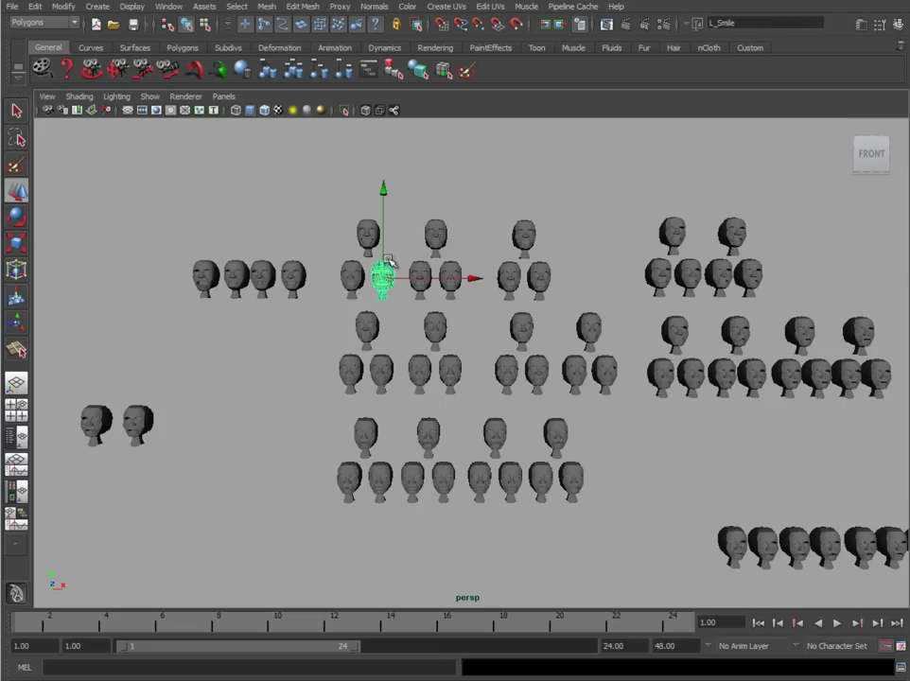
- Identify the Frown_Master, Squint_Master and their left and right variant heads by selecting them in turn
{"action": "left_click", "coordinate": [435, 238]}
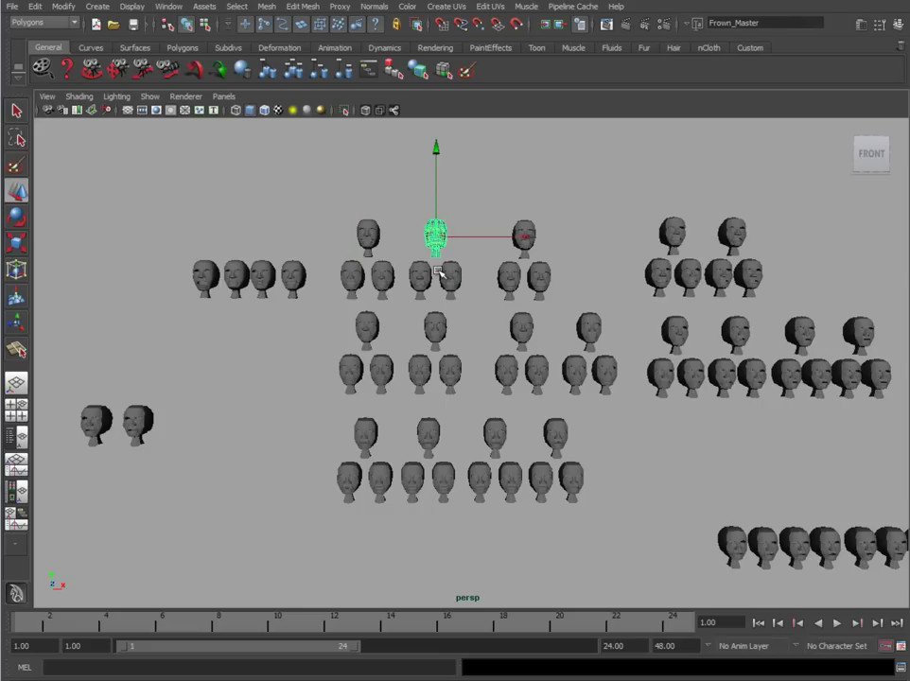
{"action": "left_click", "coordinate": [419, 270]}
{"action": "left_click", "coordinate": [451, 289]}
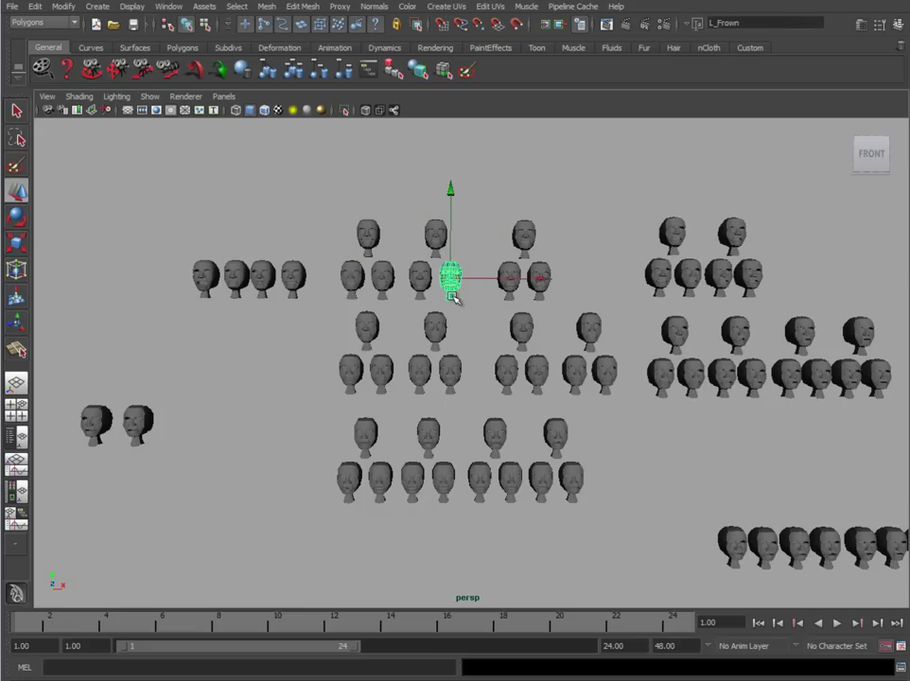
{"action": "left_click", "coordinate": [524, 237]}
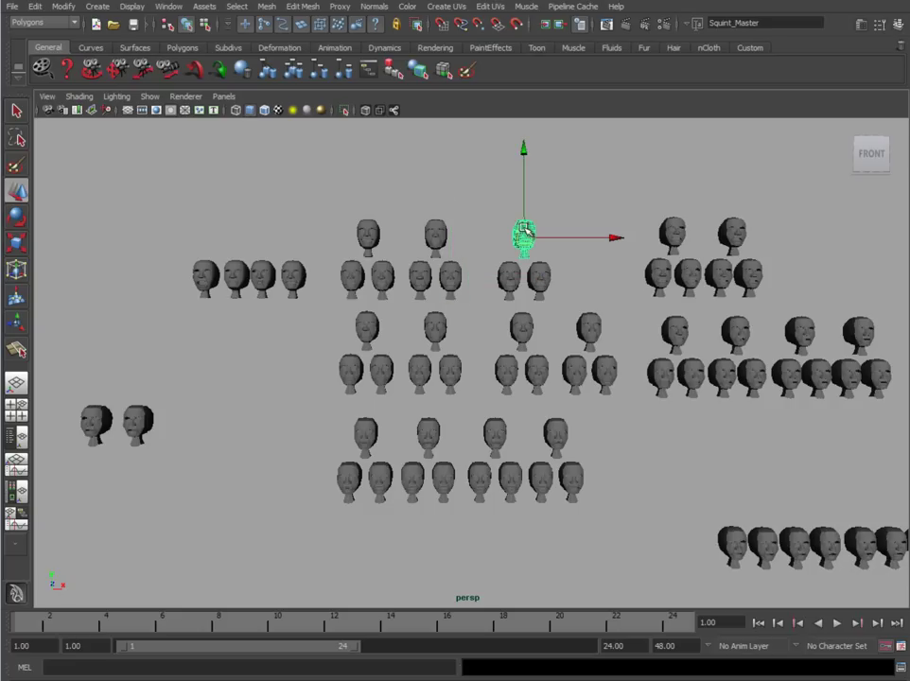
{"action": "left_click", "coordinate": [542, 276]}
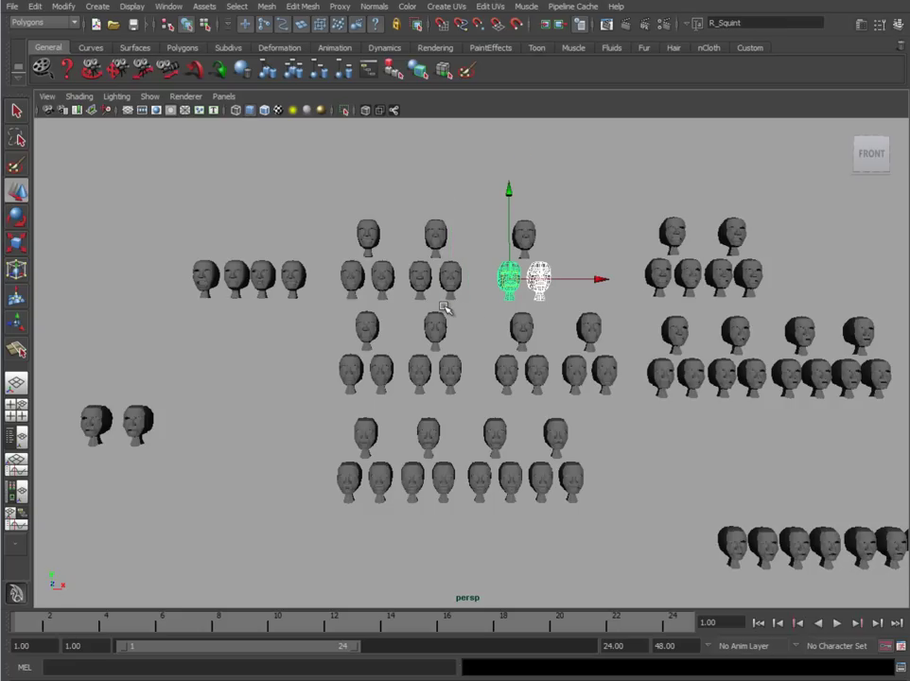
- Select all target heads in the lower row of each group, leaving out the masters, and add the FinalConnection head last
{"action": "left_click", "coordinate": [322, 325]}
{"action": "left_click_drag", "start_coordinate": [177, 282], "coordinate": [773, 277]}
{"action": "left_click_drag", "start_coordinate": [331, 374], "coordinate": [896, 393]}
{"action": "left_click_drag", "start_coordinate": [325, 488], "coordinate": [596, 495]}
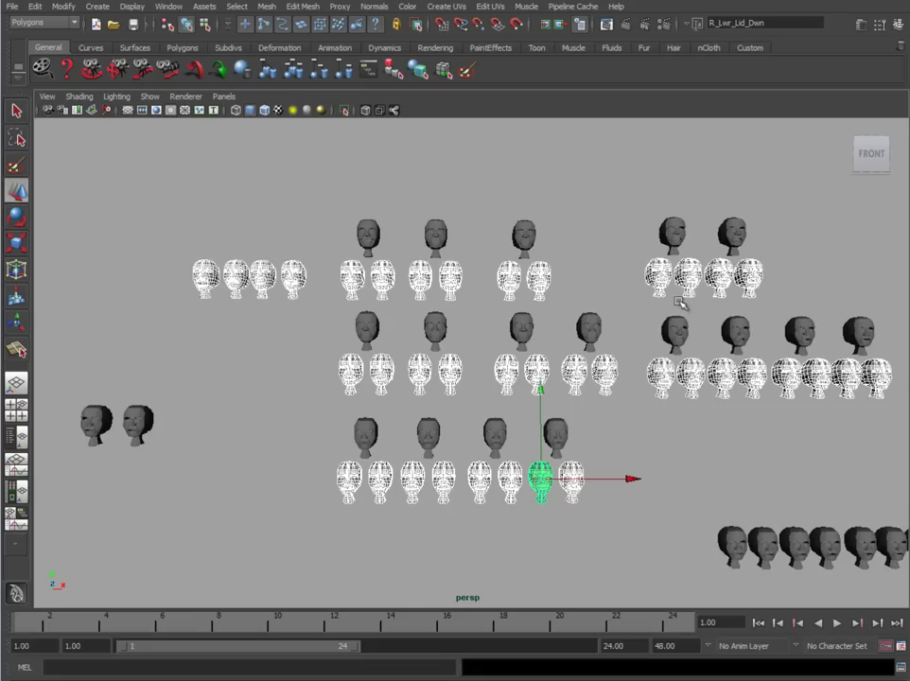
{"action": "left_click", "coordinate": [142, 421]}
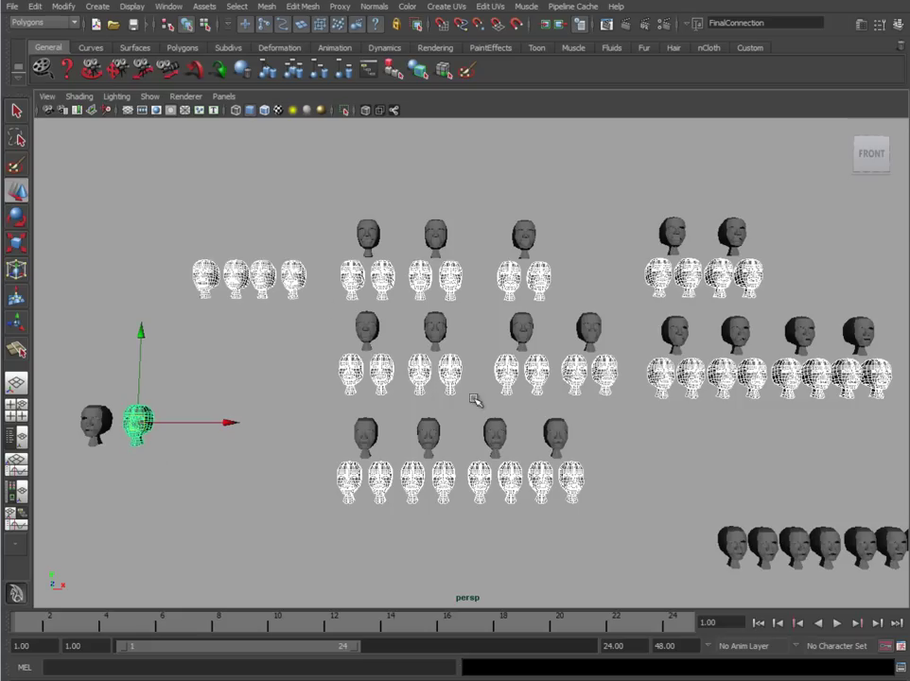
- Create a blend shape deformer named Character_Blends on FinalConnection from the selected heads, with local origin and topology check enabled
{"action": "left_click", "coordinate": [39, 24]}
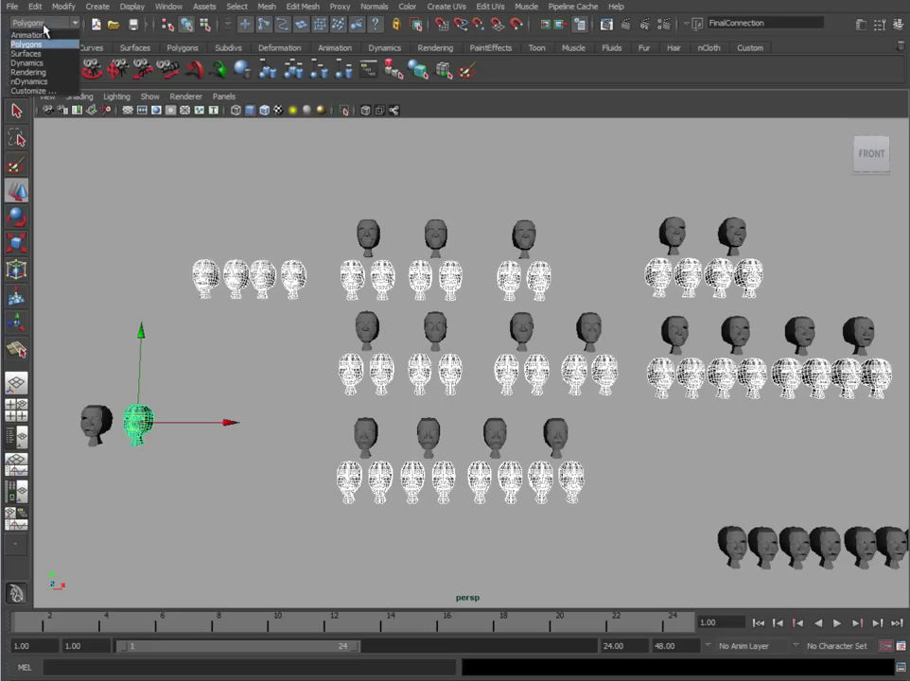
{"action": "left_click", "coordinate": [45, 37]}
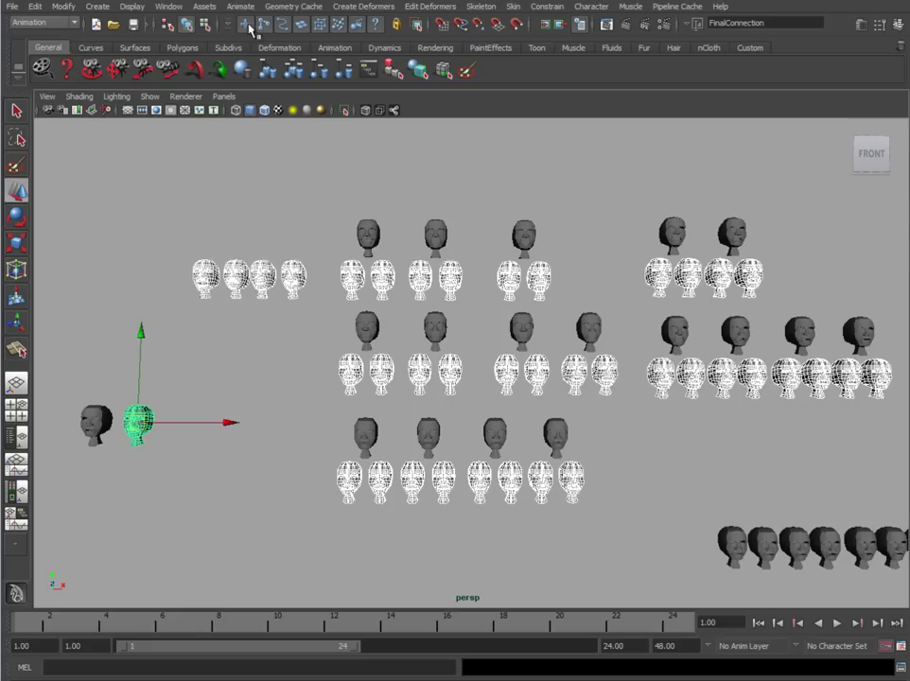
{"action": "left_click", "coordinate": [368, 8]}
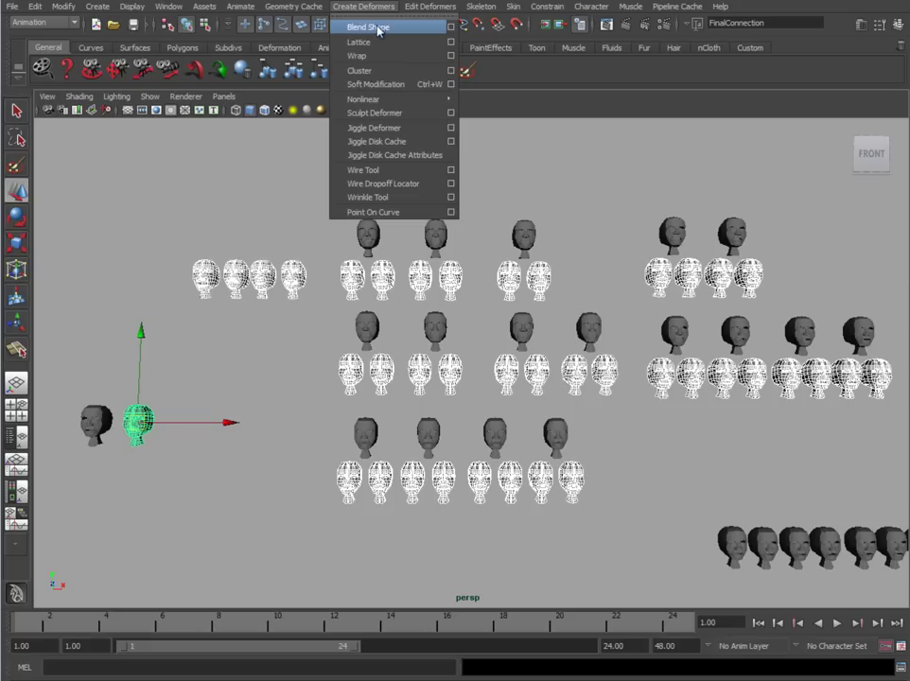
{"action": "left_click", "coordinate": [450, 31]}
{"action": "left_click", "coordinate": [481, 179]}
{"action": "left_click", "coordinate": [482, 206]}
{"action": "left_click", "coordinate": [528, 198]}
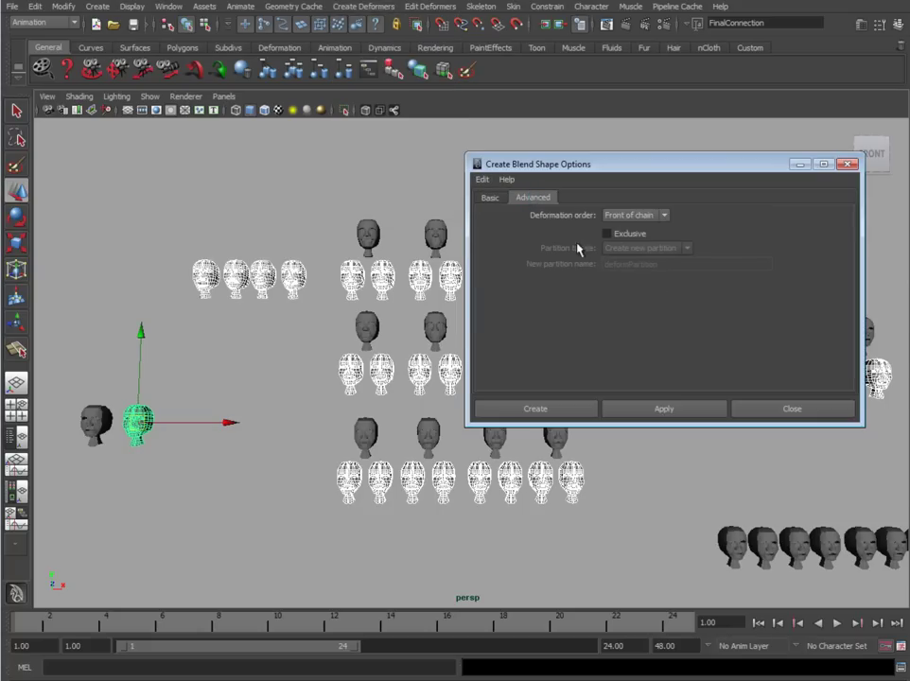
{"action": "left_click", "coordinate": [490, 198]}
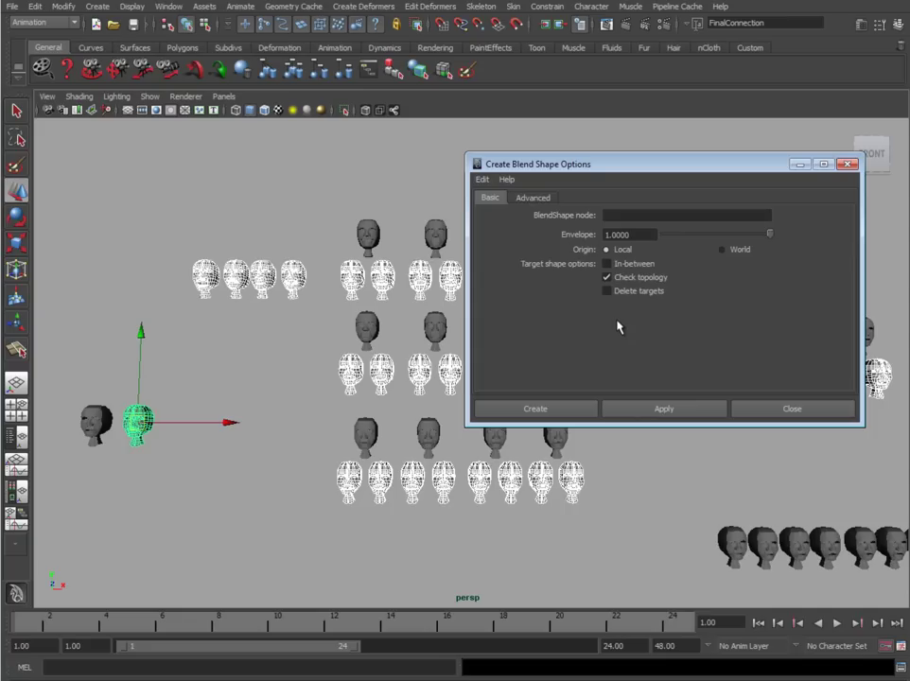
{"action": "left_click", "coordinate": [611, 216]}
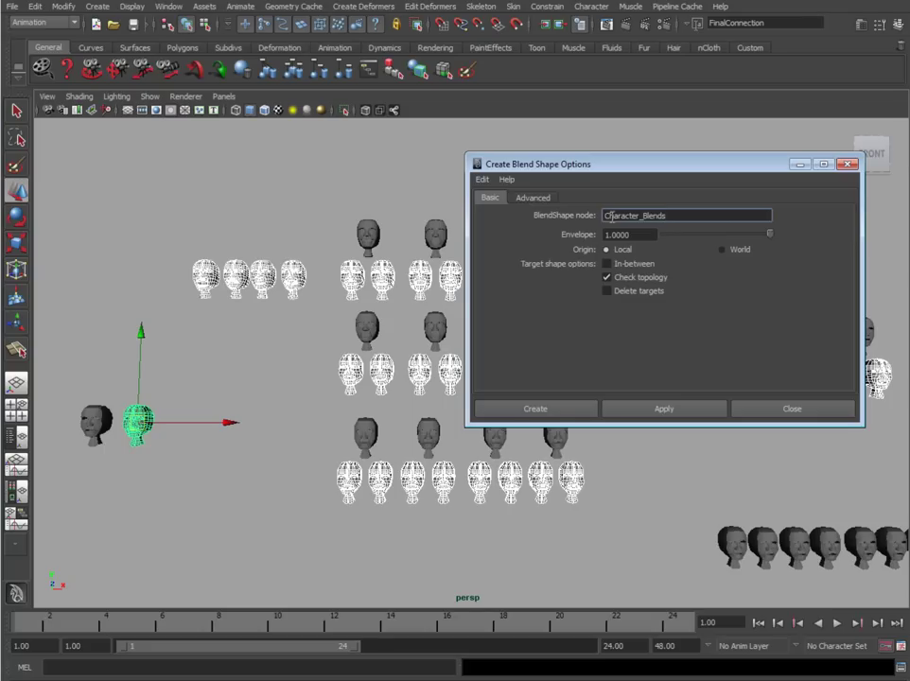
{"action": "left_click", "coordinate": [536, 409]}
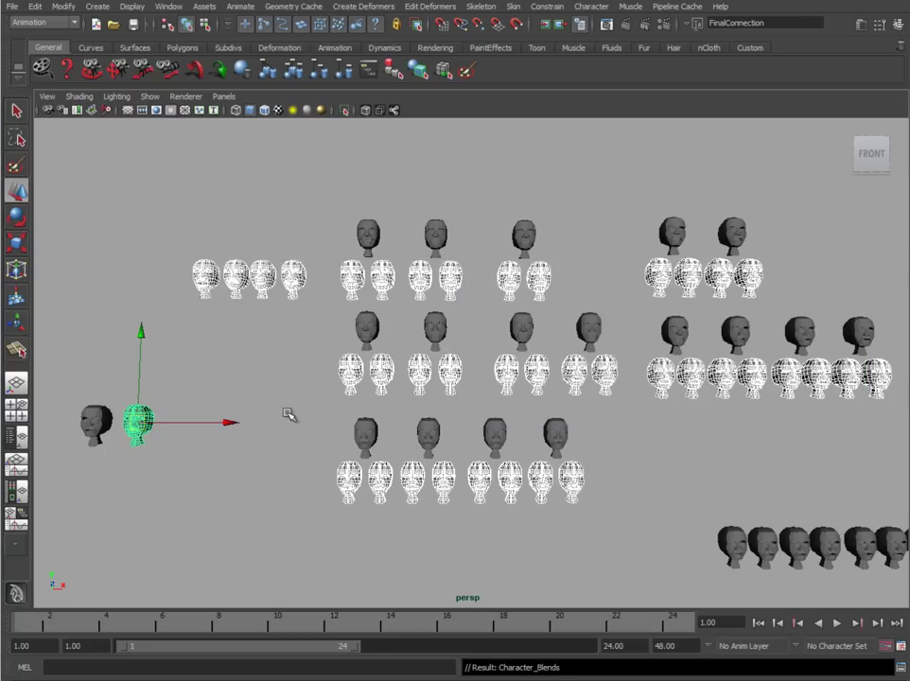
- Select only the FinalConnection head and expand its Character_Blends input in an enlarged Channel Box
{"action": "key", "text": "ctrl+a"}
{"action": "key", "text": "ctrl+a"}
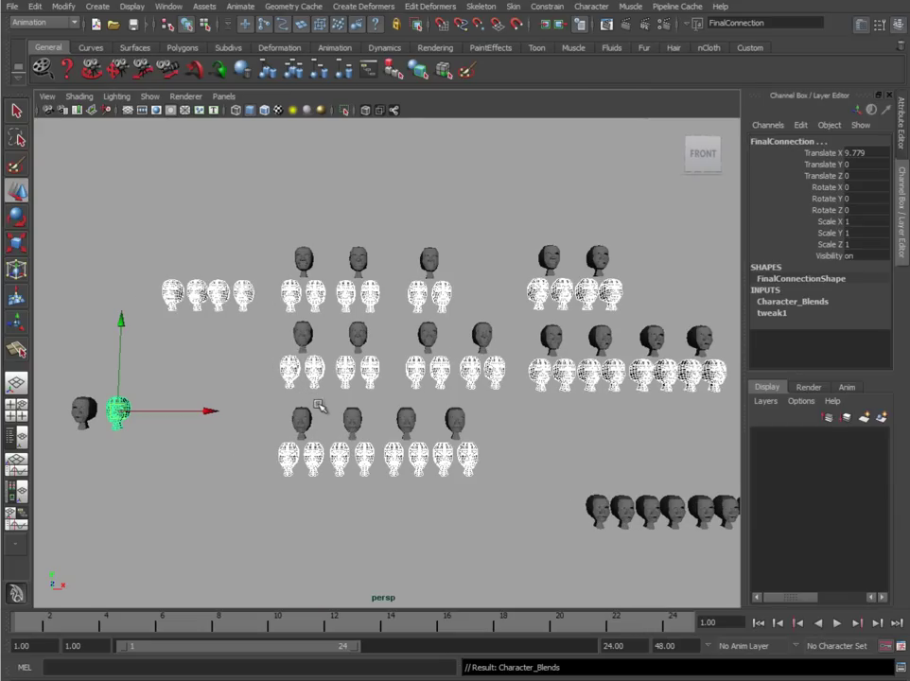
{"action": "left_click", "coordinate": [134, 405]}
{"action": "left_click", "coordinate": [118, 409]}
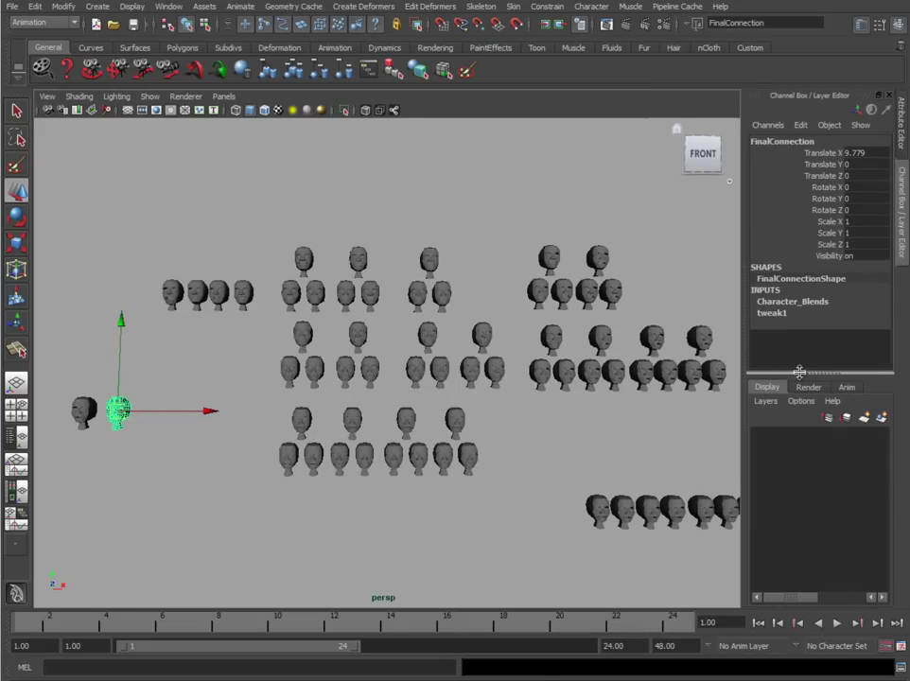
{"action": "left_click_drag", "start_coordinate": [799, 372], "coordinate": [816, 509]}
{"action": "left_click", "coordinate": [793, 301]}
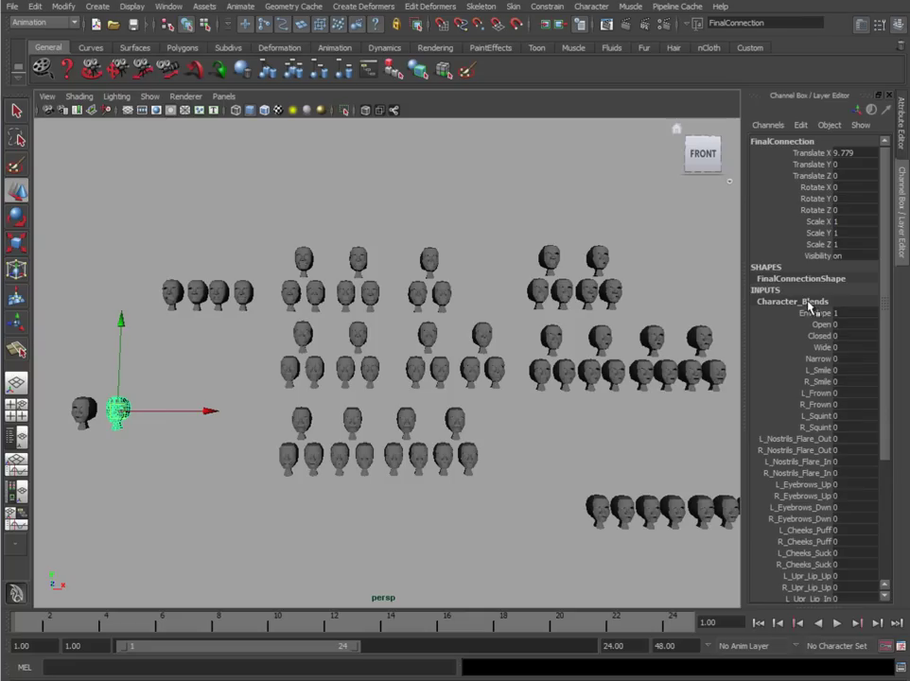
{"action": "left_click_drag", "start_coordinate": [885, 330], "coordinate": [898, 437]}
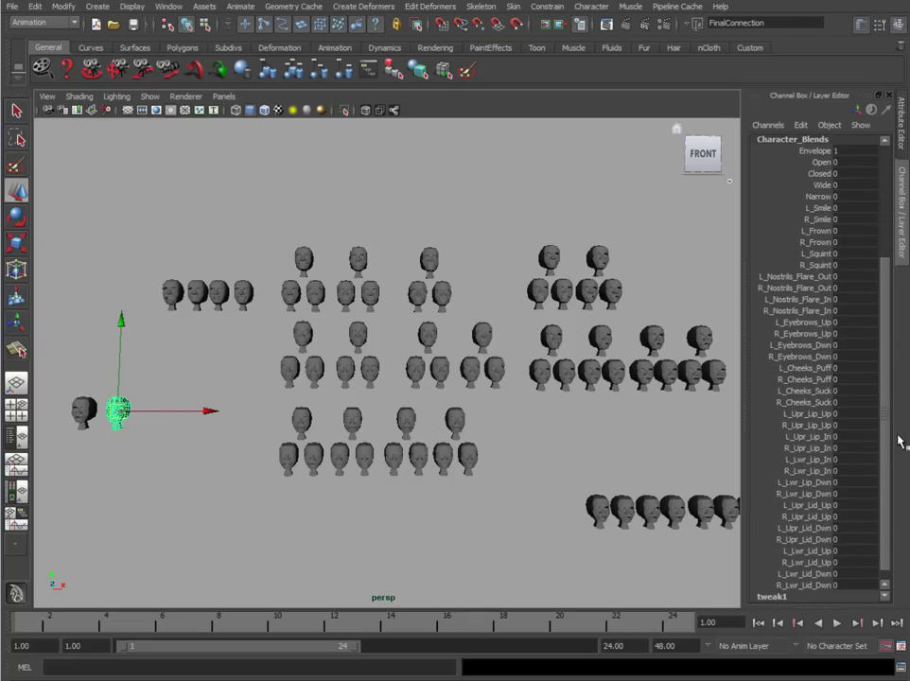
- Go through the Character_Blends channels from Open to R_Squint, and restore space for the Layer Editor
{"action": "left_click", "coordinate": [824, 163]}
{"action": "left_click", "coordinate": [824, 174]}
{"action": "left_click", "coordinate": [825, 186]}
{"action": "left_click", "coordinate": [823, 196]}
{"action": "left_click", "coordinate": [823, 208]}
{"action": "left_click", "coordinate": [824, 219]}
{"action": "left_click", "coordinate": [824, 231]}
{"action": "left_click", "coordinate": [824, 242]}
{"action": "left_click", "coordinate": [824, 253]}
{"action": "left_click", "coordinate": [825, 265]}
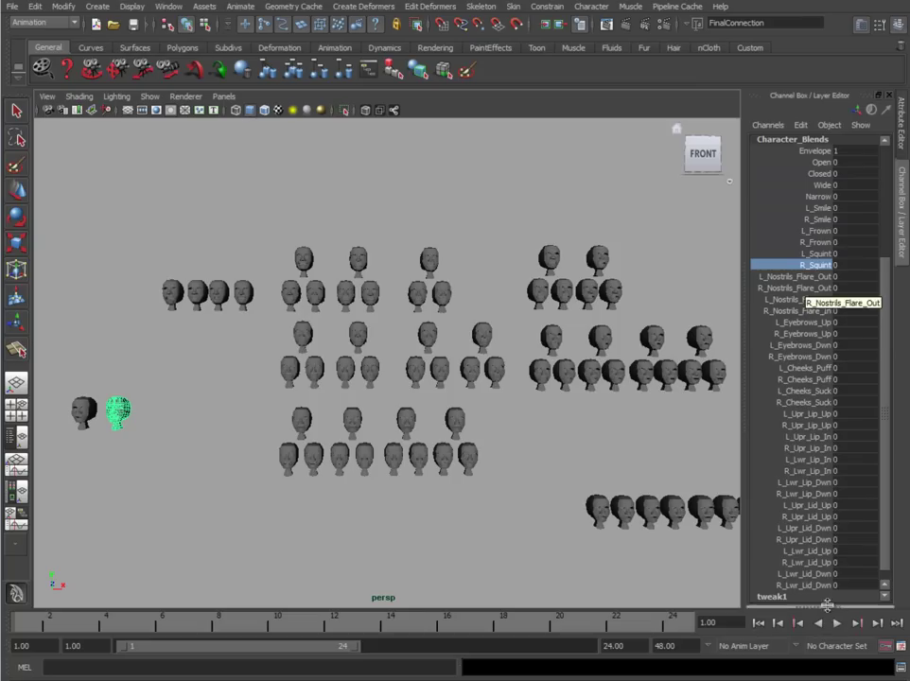
{"action": "left_click_drag", "start_coordinate": [826, 605], "coordinate": [825, 457]}
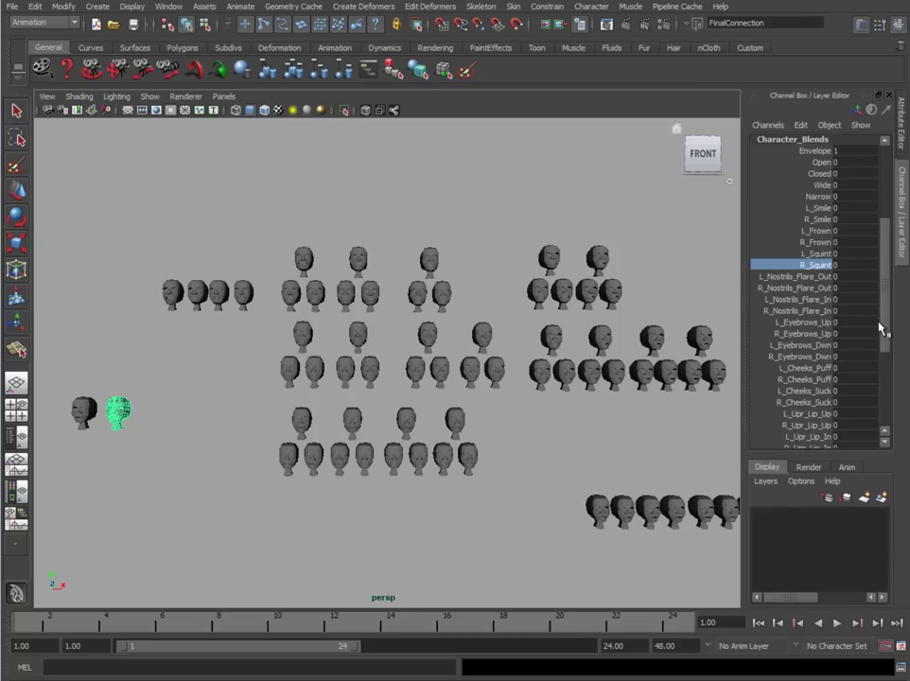
- Open the Blend Shape editor and widen its window to reveal more of the Character_Blends sliders
{"action": "left_click", "coordinate": [171, 7]}
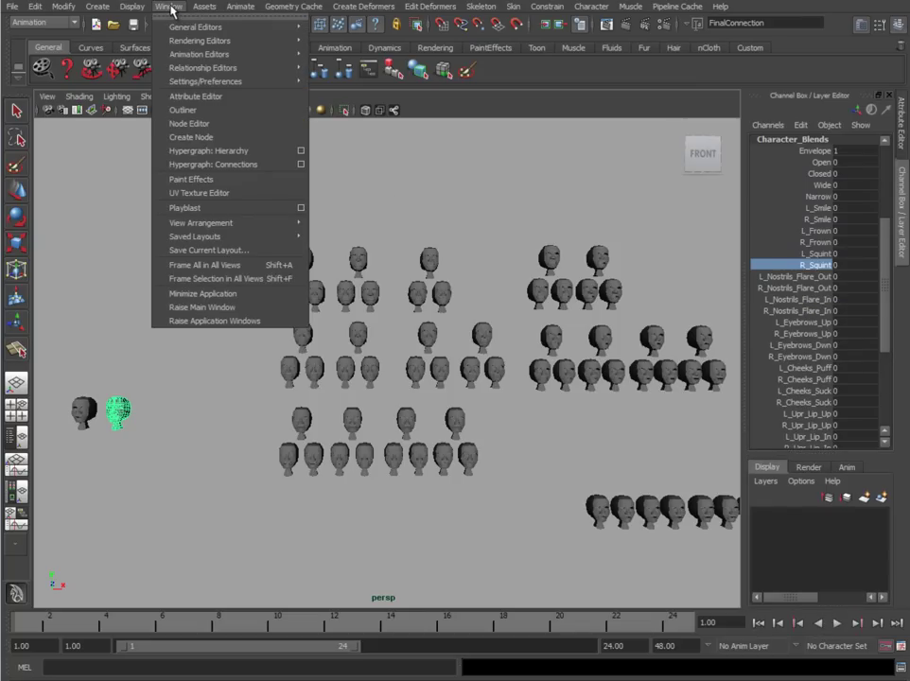
{"action": "mouse_move", "coordinate": [185, 43]}
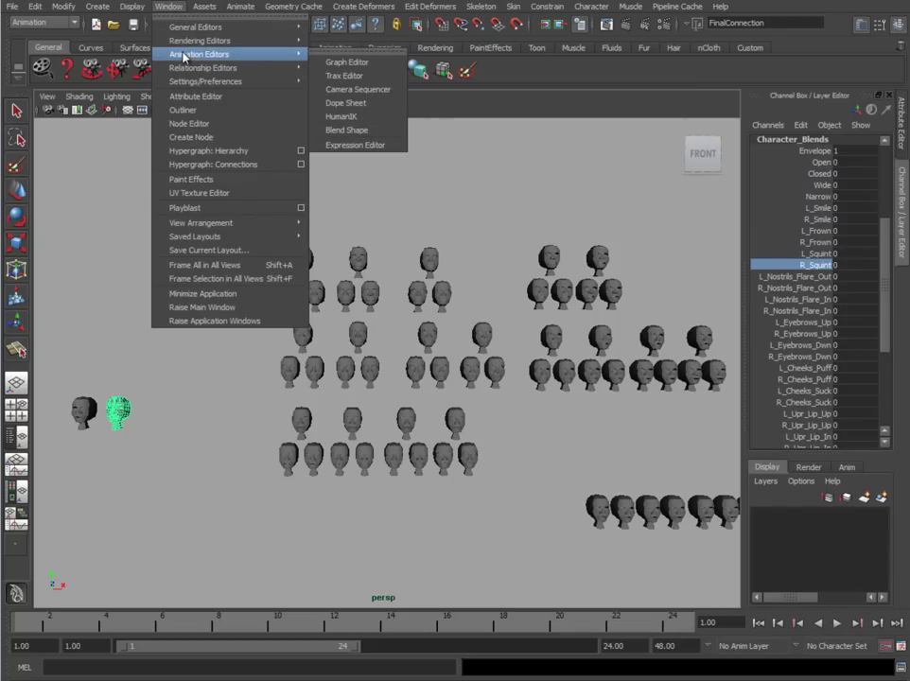
{"action": "left_click", "coordinate": [356, 135]}
{"action": "left_click_drag", "start_coordinate": [221, 14], "coordinate": [524, 54]}
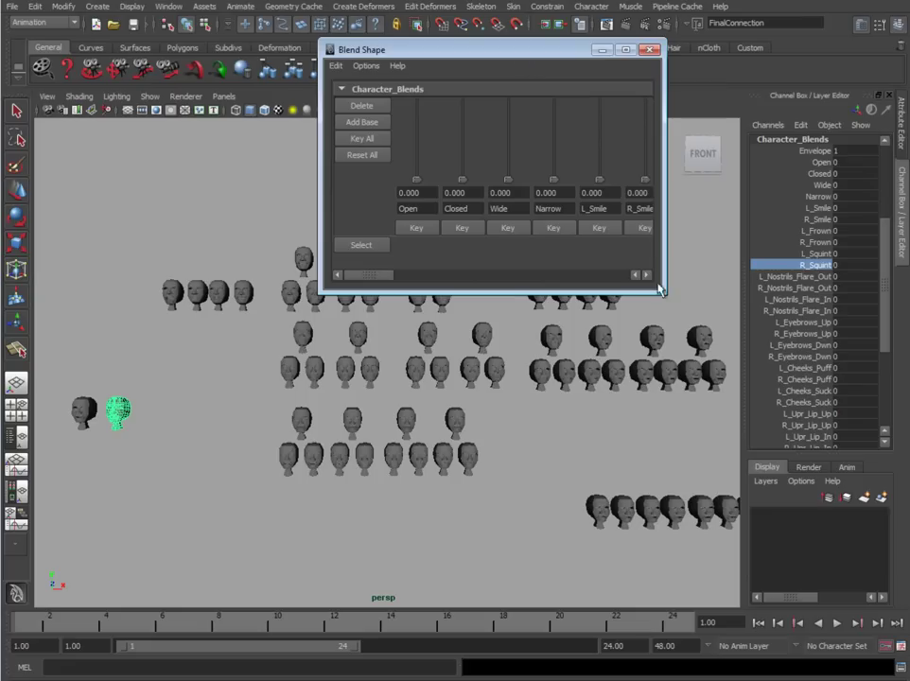
{"action": "left_click_drag", "start_coordinate": [663, 286], "coordinate": [811, 319]}
{"action": "left_click_drag", "start_coordinate": [575, 47], "coordinate": [400, 44]}
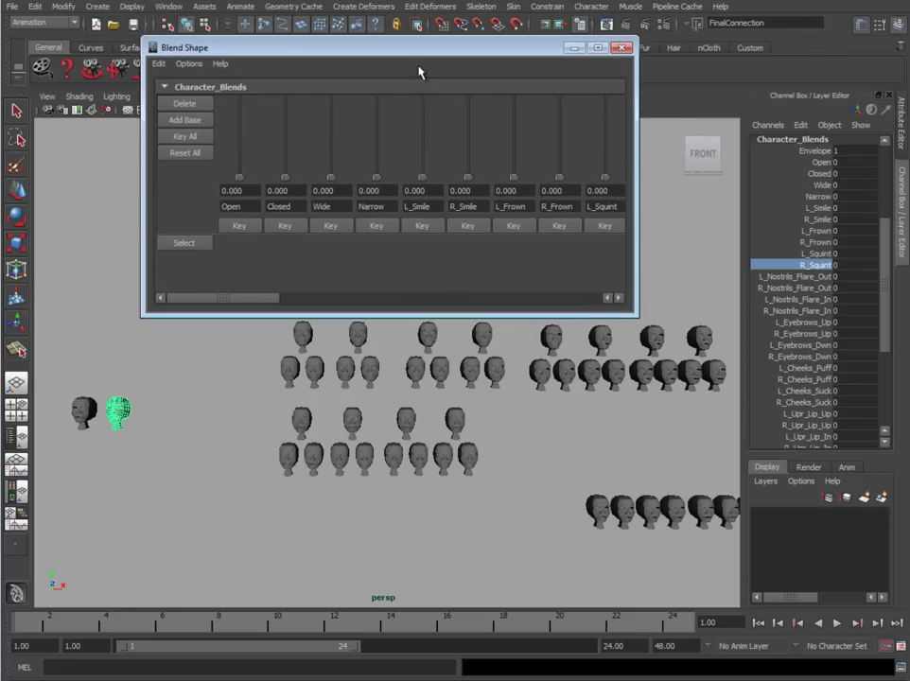
{"action": "left_click_drag", "start_coordinate": [635, 155], "coordinate": [868, 165]}
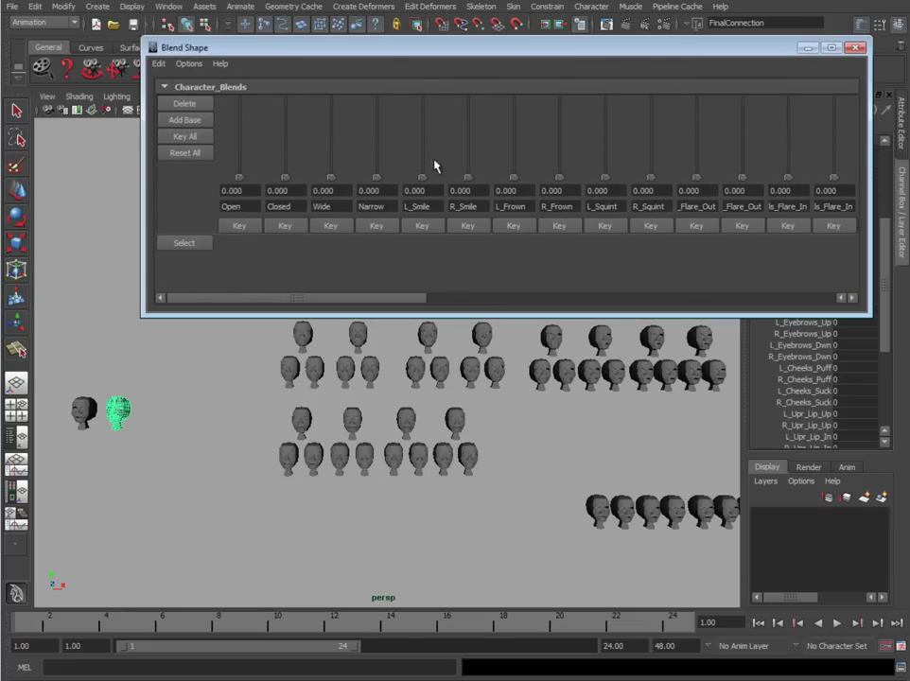
- Set the blend shape sliders to horizontal orientation and reshape the editor into a tall window beside the FinalConnection head
{"action": "left_click", "coordinate": [188, 64]}
{"action": "mouse_move", "coordinate": [236, 84]}
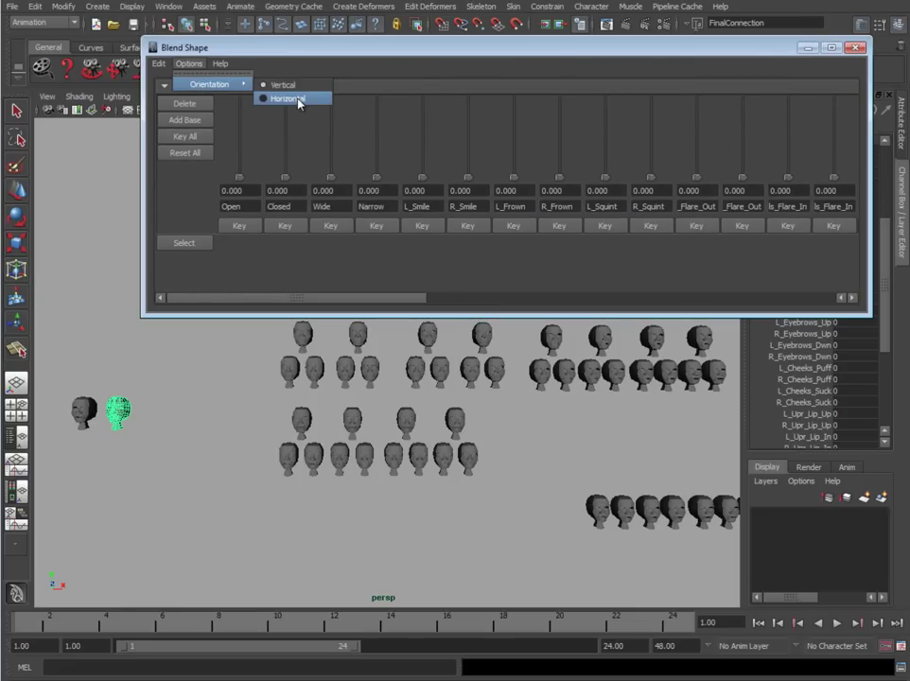
{"action": "left_click", "coordinate": [283, 84]}
{"action": "left_click_drag", "start_coordinate": [871, 315], "coordinate": [416, 667]}
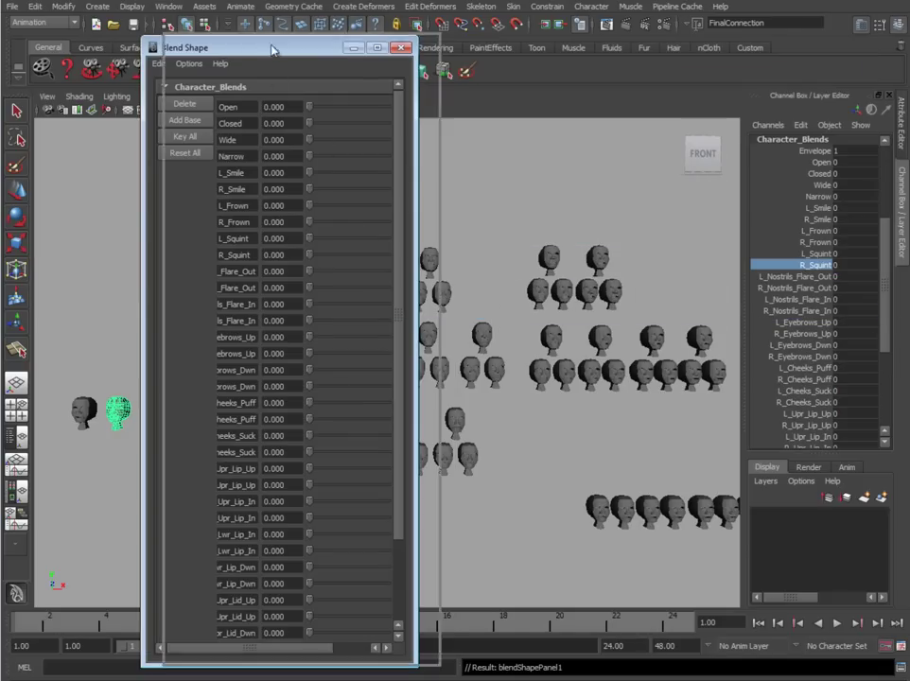
{"action": "left_click_drag", "start_coordinate": [271, 50], "coordinate": [678, 34]}
{"action": "left_click_drag", "start_coordinate": [819, 182], "coordinate": [853, 181]}
{"action": "left_click_drag", "start_coordinate": [751, 36], "coordinate": [566, 54]}
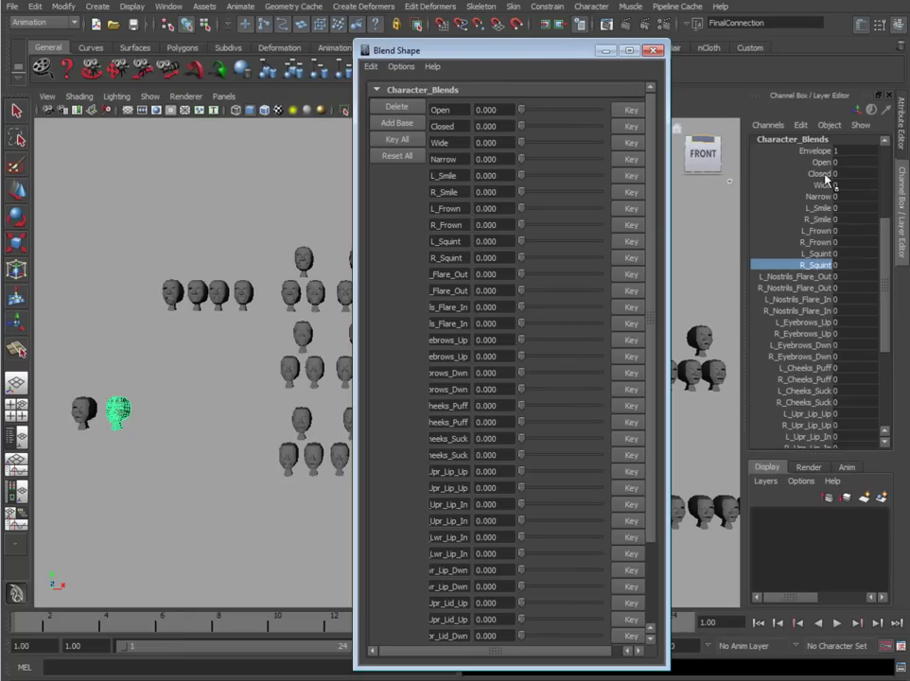
{"action": "left_click_drag", "start_coordinate": [487, 50], "coordinate": [570, 52]}
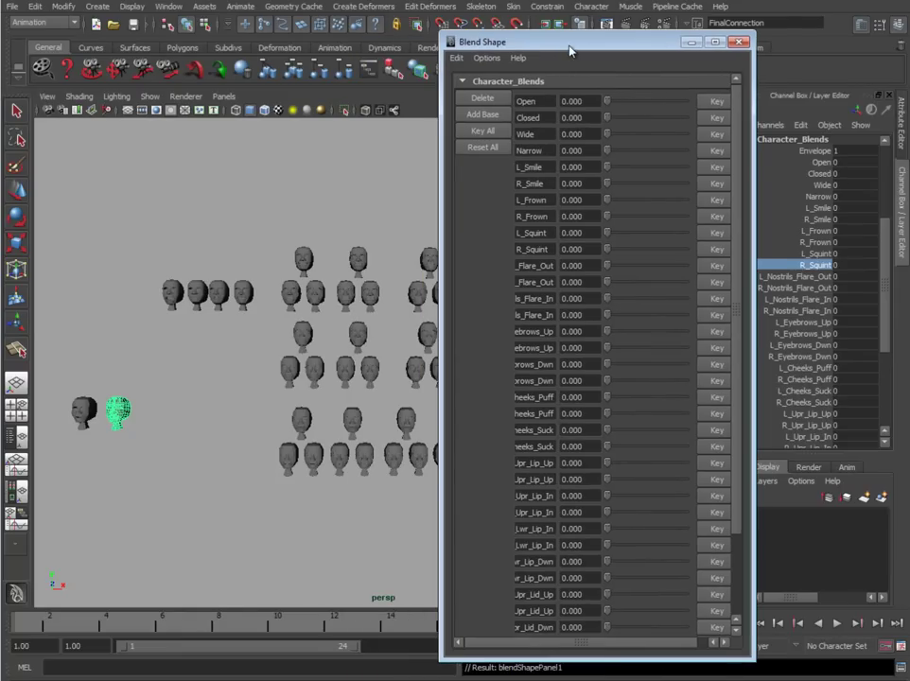
{"action": "left_click", "coordinate": [486, 58]}
{"action": "mouse_move", "coordinate": [504, 78]}
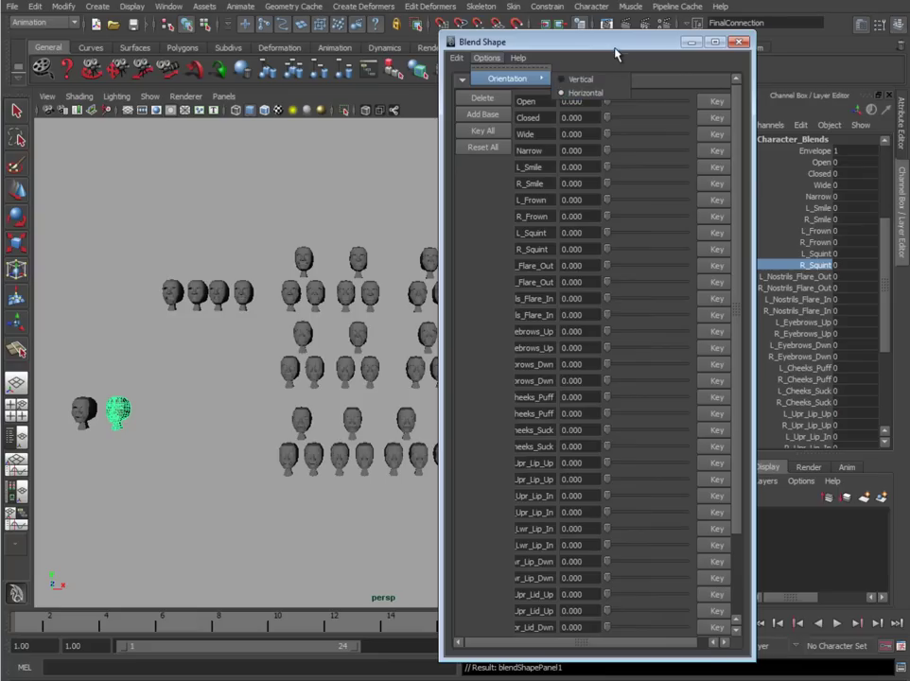
{"action": "left_click", "coordinate": [577, 95]}
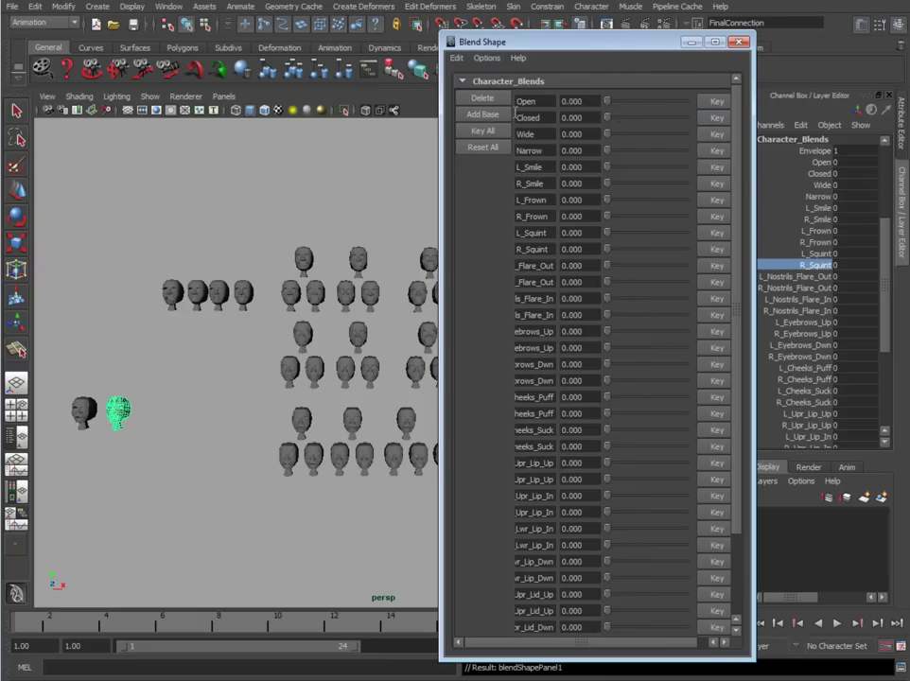
- Frame the FinalConnection head closely, display it with smooth mesh preview and deselect it
{"action": "key", "text": "f"}
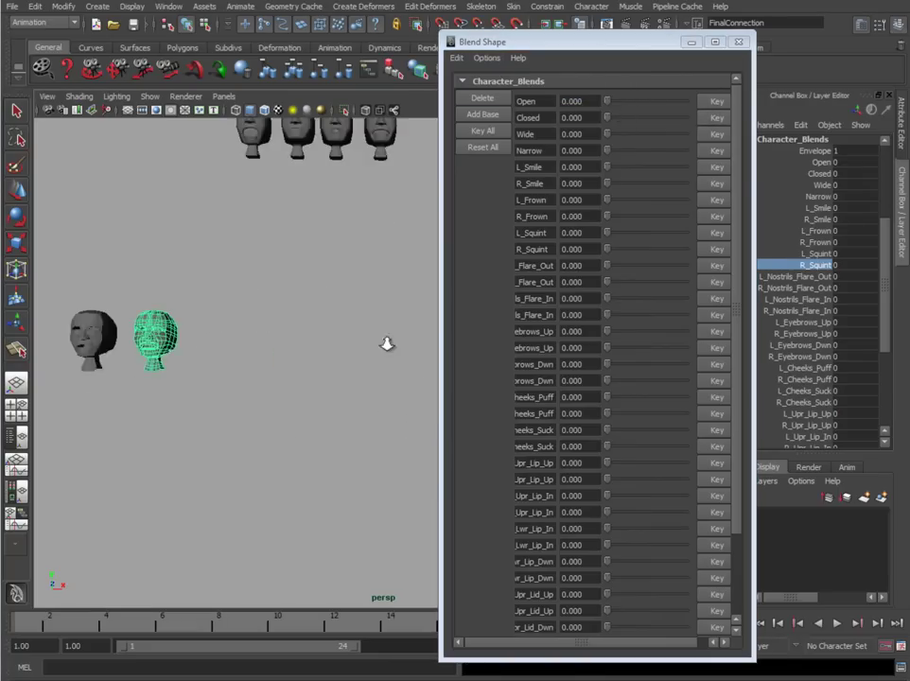
{"action": "right_click_drag", "start_coordinate": [229, 345], "coordinate": [264, 349], "text": "alt"}
{"action": "middle_click_drag", "start_coordinate": [264, 349], "coordinate": [139, 375], "text": "alt"}
{"action": "right_click_drag", "start_coordinate": [138, 375], "coordinate": [371, 421], "text": "alt"}
{"action": "left_click_drag", "start_coordinate": [607, 102], "coordinate": [605, 151]}
{"action": "left_click", "coordinate": [254, 194]}
{"action": "key", "text": "3"}
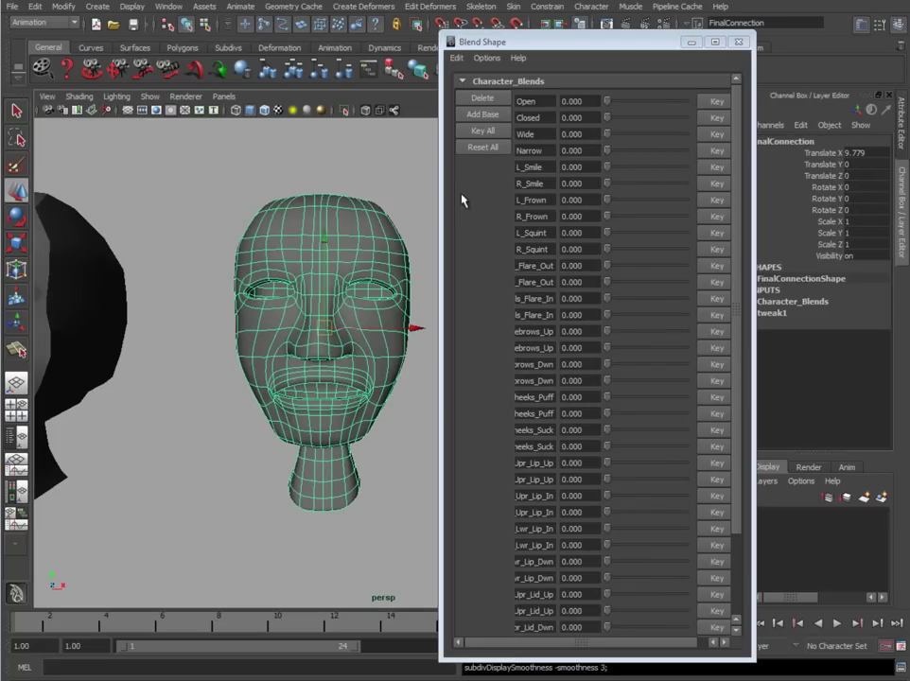
{"action": "left_click", "coordinate": [425, 158]}
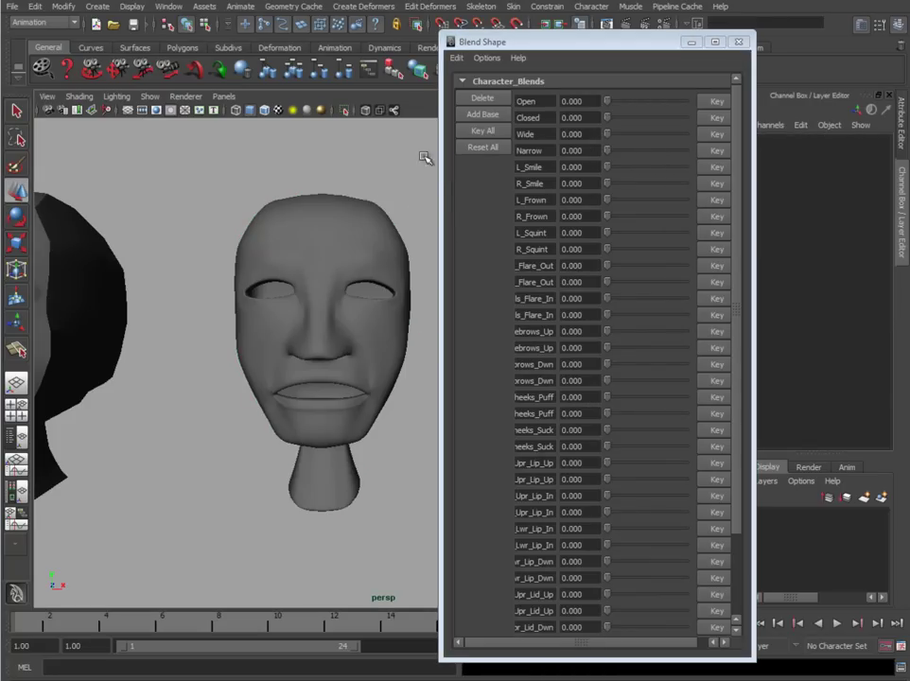
- Test the Open and L_Smile blend sliders on the FinalConnection head, returning them to 0
{"action": "left_click_drag", "start_coordinate": [606, 101], "coordinate": [587, 124]}
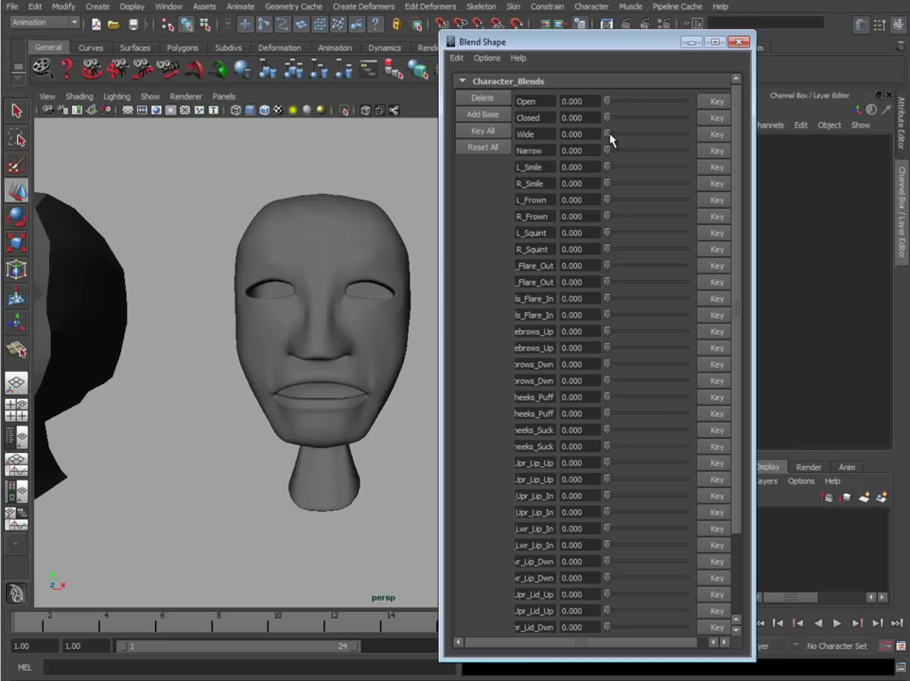
{"action": "mouse_move", "coordinate": [607, 168]}
{"action": "left_mouse_down"}
{"action": "mouse_move", "coordinate": [682, 170]}
{"action": "mouse_move", "coordinate": [603, 166]}
{"action": "left_mouse_up"}
{"action": "left_click_drag", "start_coordinate": [555, 168], "coordinate": [517, 184]}
{"action": "mouse_move", "coordinate": [608, 168]}
{"action": "left_mouse_down"}
{"action": "mouse_move", "coordinate": [677, 171]}
{"action": "mouse_move", "coordinate": [598, 168]}
{"action": "left_mouse_up"}
- Move the Blend Shape editor aside, zoom in on the two smile variant heads and select them both
{"action": "left_click_drag", "start_coordinate": [559, 42], "coordinate": [751, 242]}
{"action": "right_click_drag", "start_coordinate": [605, 303], "coordinate": [322, 361], "text": "alt"}
{"action": "left_click", "coordinate": [248, 325]}
{"action": "right_click_drag", "start_coordinate": [247, 324], "coordinate": [394, 378], "text": "alt"}
{"action": "left_click", "coordinate": [419, 289]}
{"action": "right_click_drag", "start_coordinate": [420, 286], "coordinate": [396, 382], "text": "alt"}
{"action": "left_click", "coordinate": [229, 316], "text": "shift"}
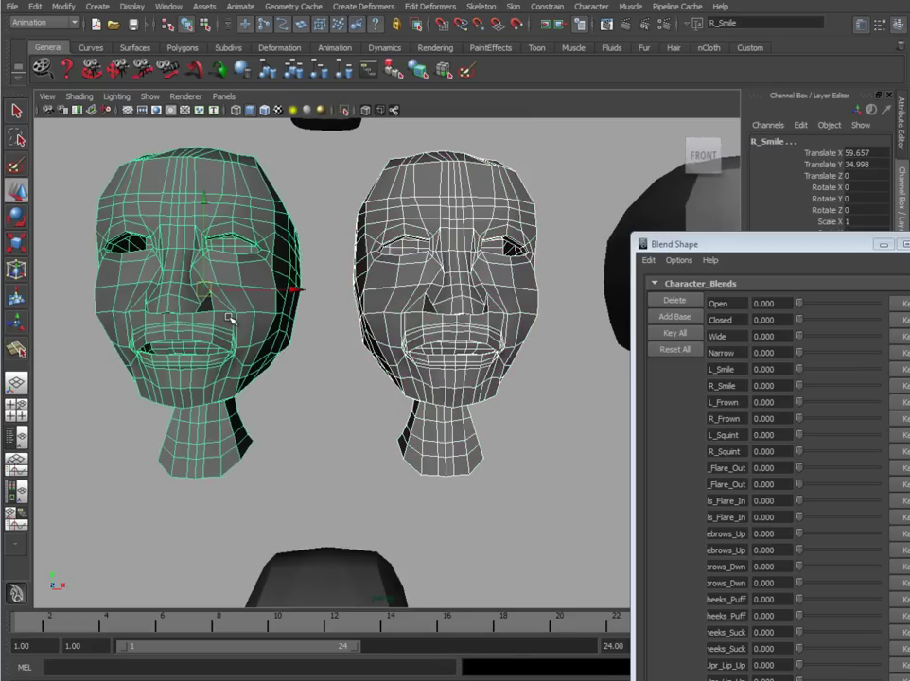
- Display the two smile variant heads with smooth mesh preview, deselect them and minimize the Blend Shape editor
{"action": "key", "text": "3"}
{"action": "left_click", "coordinate": [345, 408]}
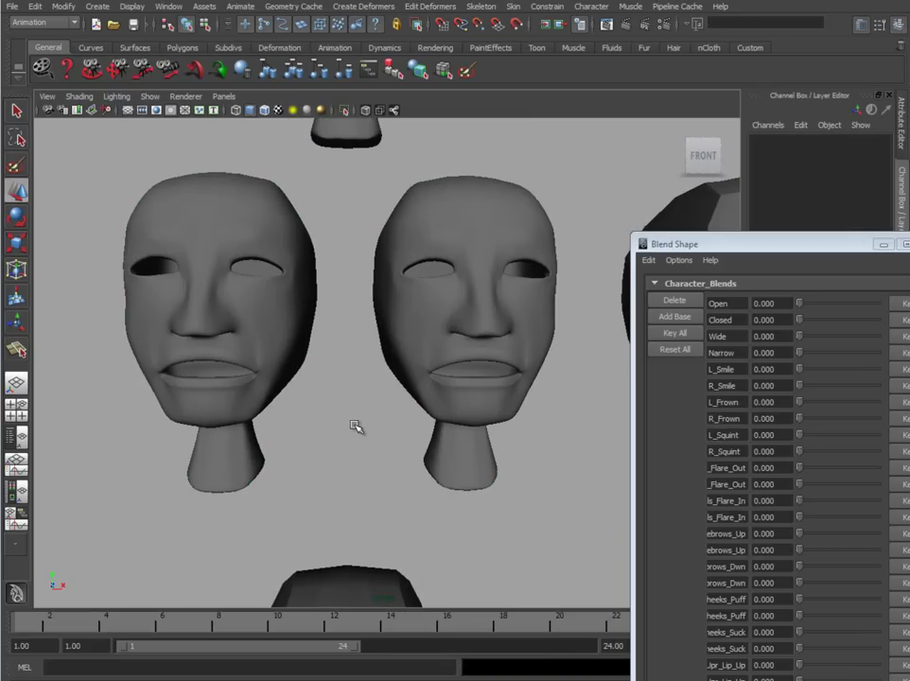
{"action": "left_click", "coordinate": [882, 244]}
- Compare the Smile_Master head with the R_Smile and L_Smile heads below it, selecting each in turn
{"action": "middle_click_drag", "start_coordinate": [448, 339], "coordinate": [537, 376], "text": "alt"}
{"action": "right_click_drag", "start_coordinate": [537, 377], "coordinate": [437, 260], "text": "alt"}
{"action": "left_click", "coordinate": [430, 254]}
{"action": "mouse_move", "coordinate": [430, 254]}
{"action": "middle_mouse_down", "text": "alt"}
{"action": "mouse_move", "coordinate": [482, 327]}
{"action": "mouse_move", "coordinate": [435, 275]}
{"action": "middle_mouse_up", "text": "alt"}
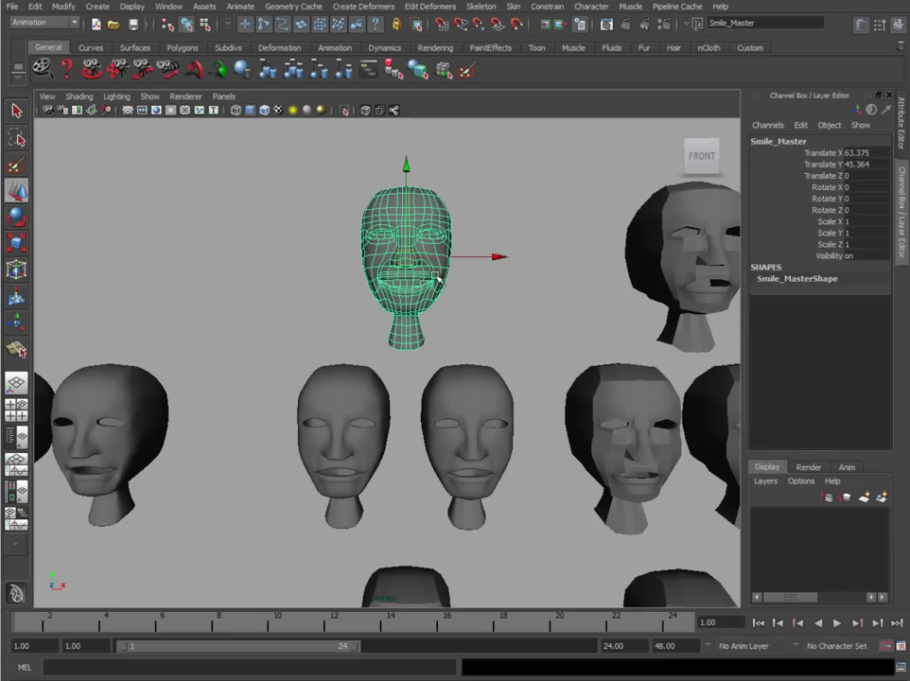
{"action": "left_click", "coordinate": [357, 376]}
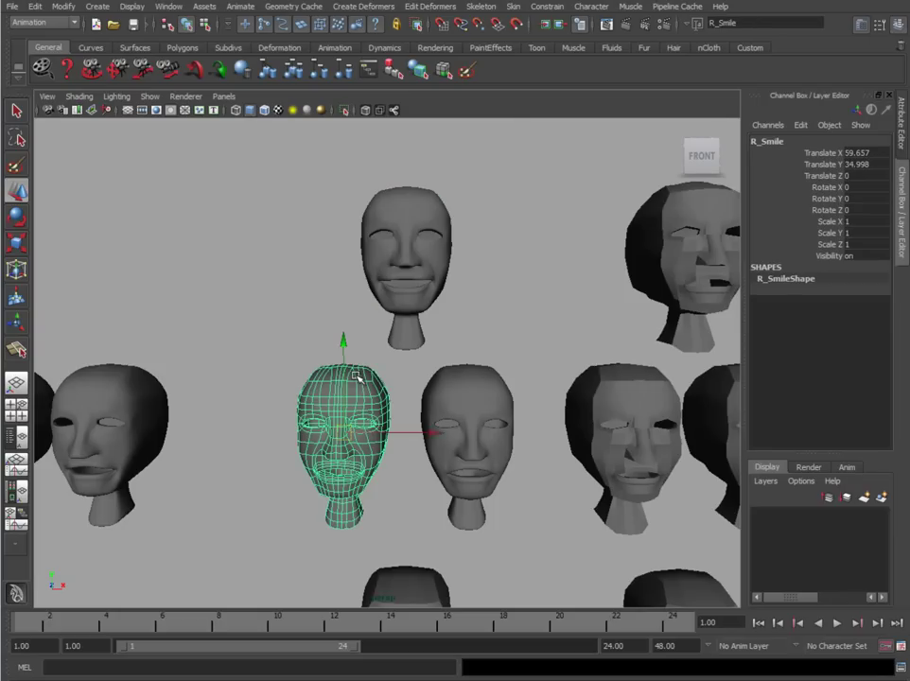
{"action": "left_click", "coordinate": [417, 262]}
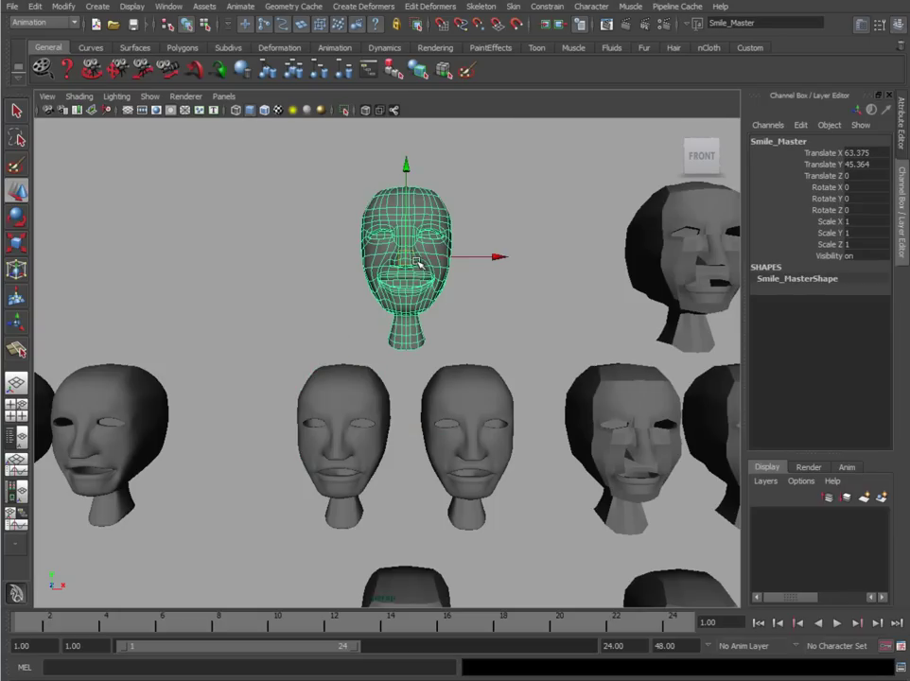
{"action": "left_click", "coordinate": [463, 382]}
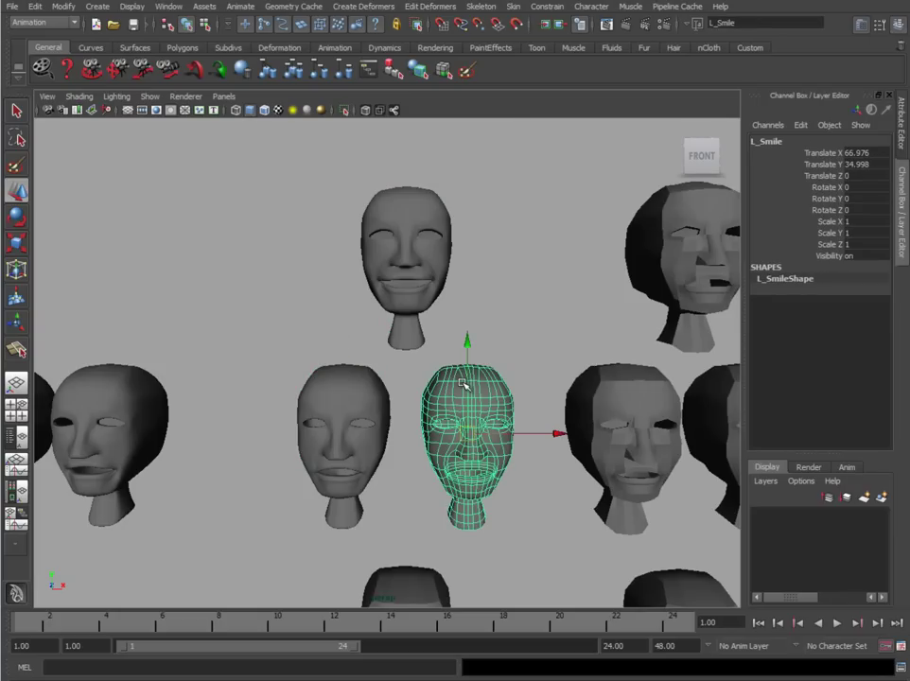
- Create a blend shape on the R_Smile head with Smile_Master as its target, using local origin and topology checking
{"action": "left_click", "coordinate": [411, 221]}
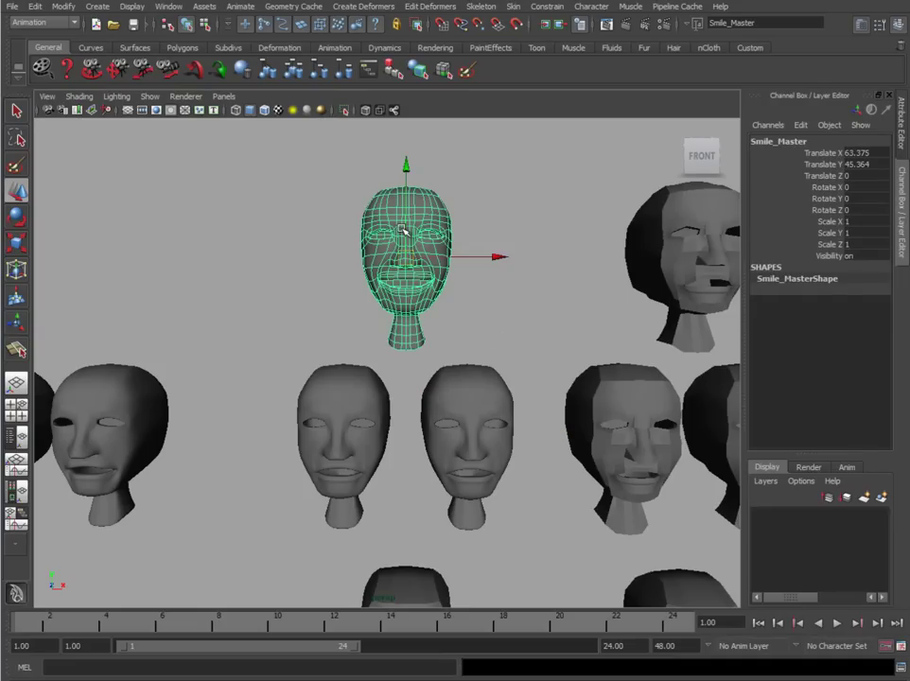
{"action": "left_click", "coordinate": [302, 402]}
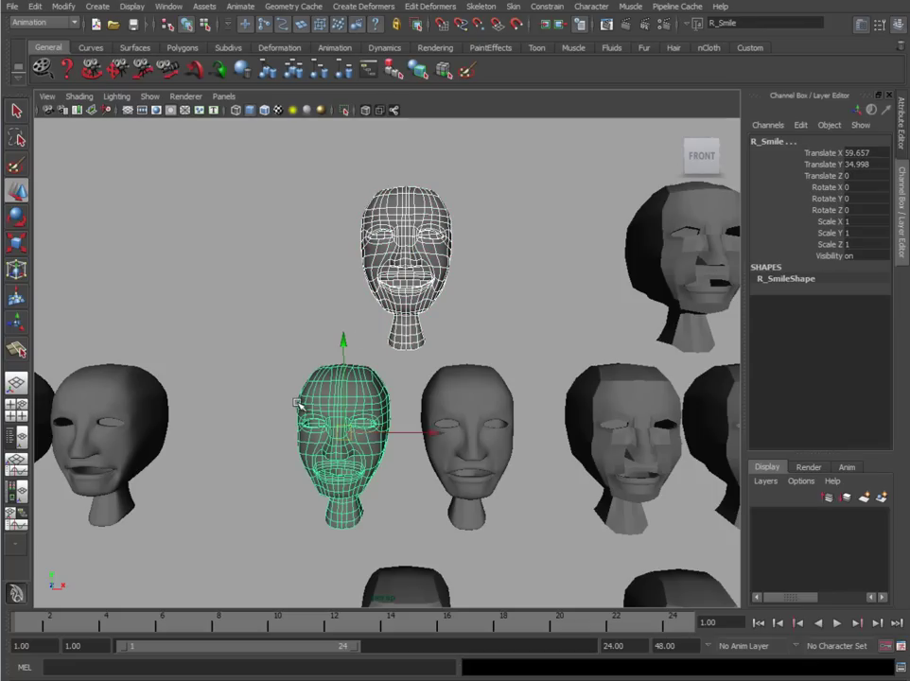
{"action": "left_click", "coordinate": [365, 7]}
{"action": "left_click", "coordinate": [451, 29]}
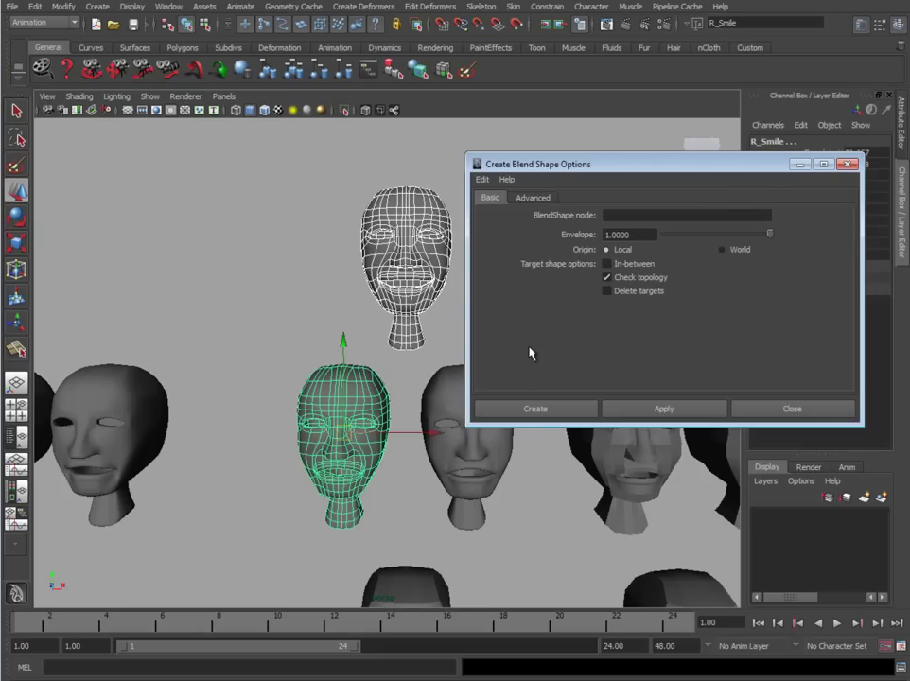
{"action": "left_click", "coordinate": [539, 410]}
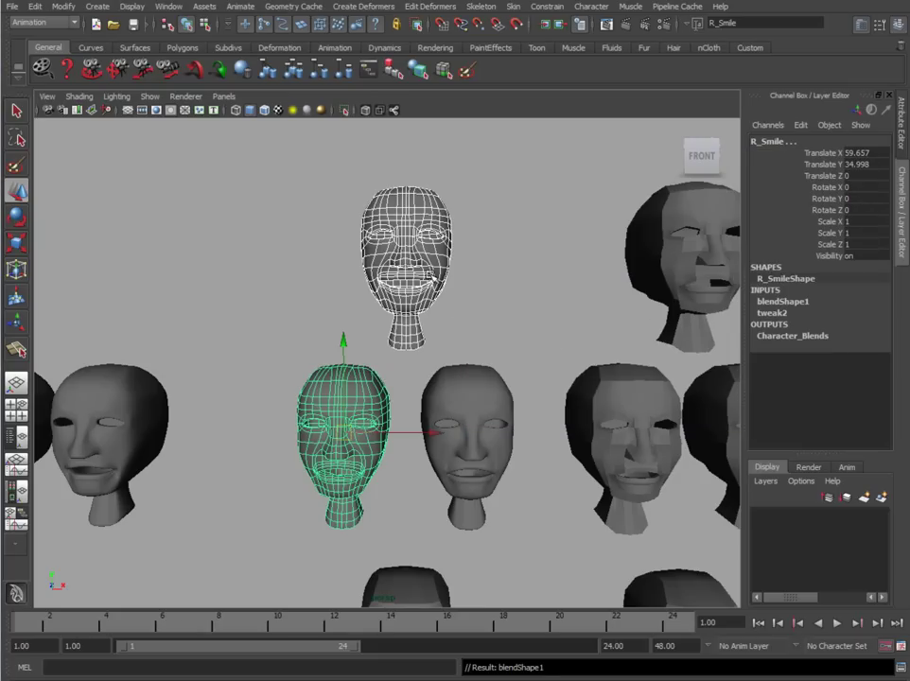
- Create the same kind of blend shape on the L_Smile head with Smile_Master as its target
{"action": "left_click", "coordinate": [427, 275]}
{"action": "left_click", "coordinate": [473, 391]}
{"action": "left_click", "coordinate": [416, 257]}
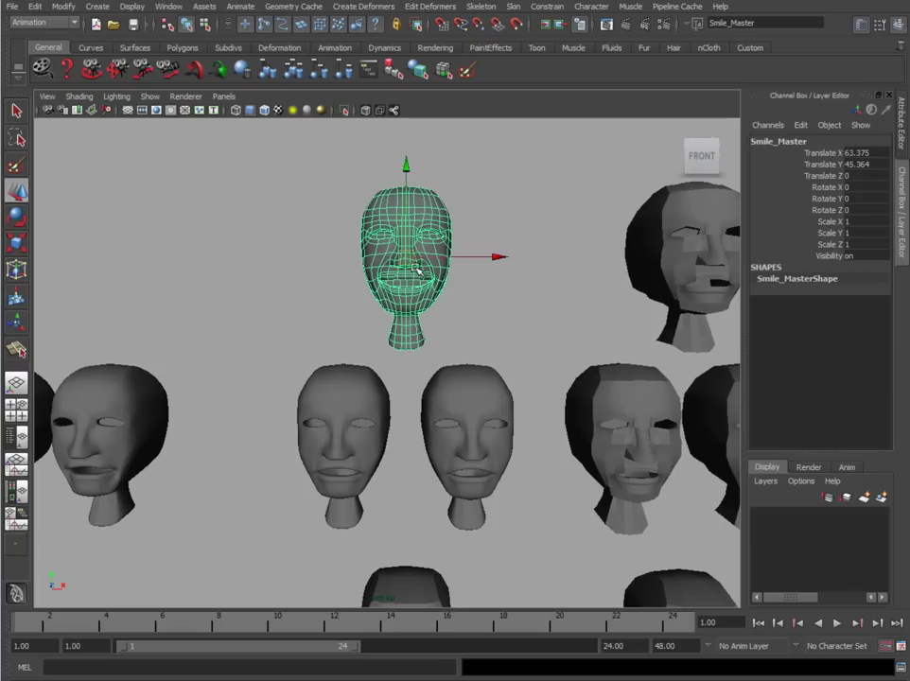
{"action": "left_click", "coordinate": [487, 397]}
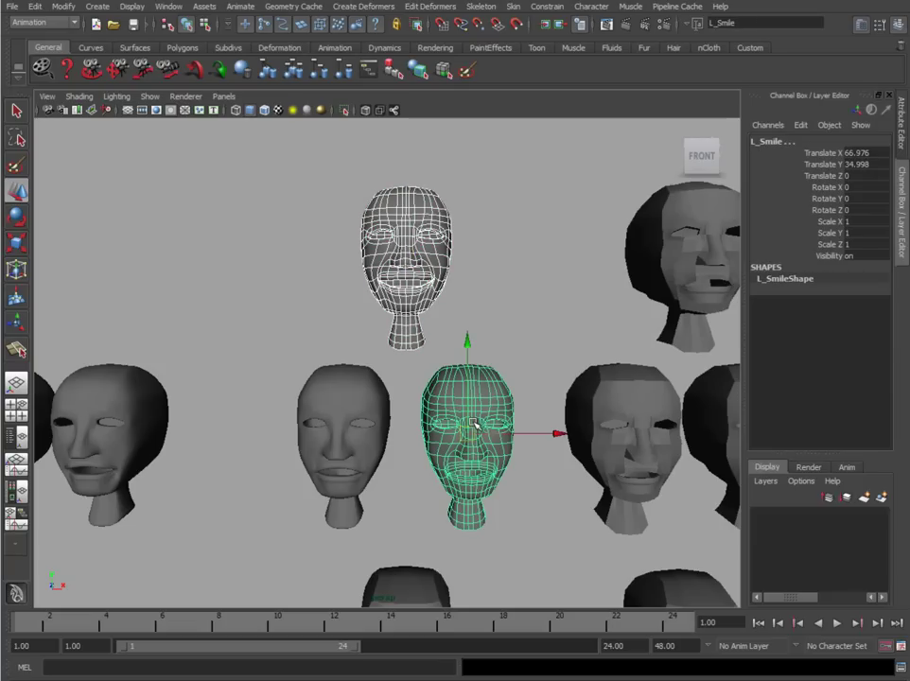
{"action": "key", "text": "g"}
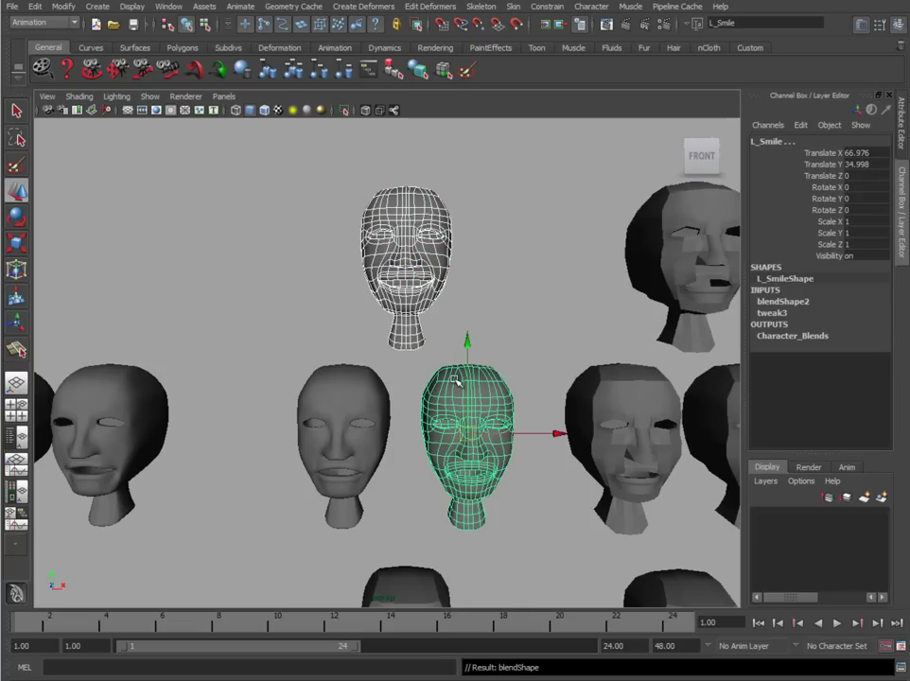
- Raise the Smile_Master blend weight on R_Smile and L_Smile together until both heads smile, and deselect them
{"action": "left_click", "coordinate": [324, 379]}
{"action": "left_click", "coordinate": [451, 385], "text": "shift"}
{"action": "middle_click_drag", "start_coordinate": [452, 393], "coordinate": [457, 345], "text": "alt"}
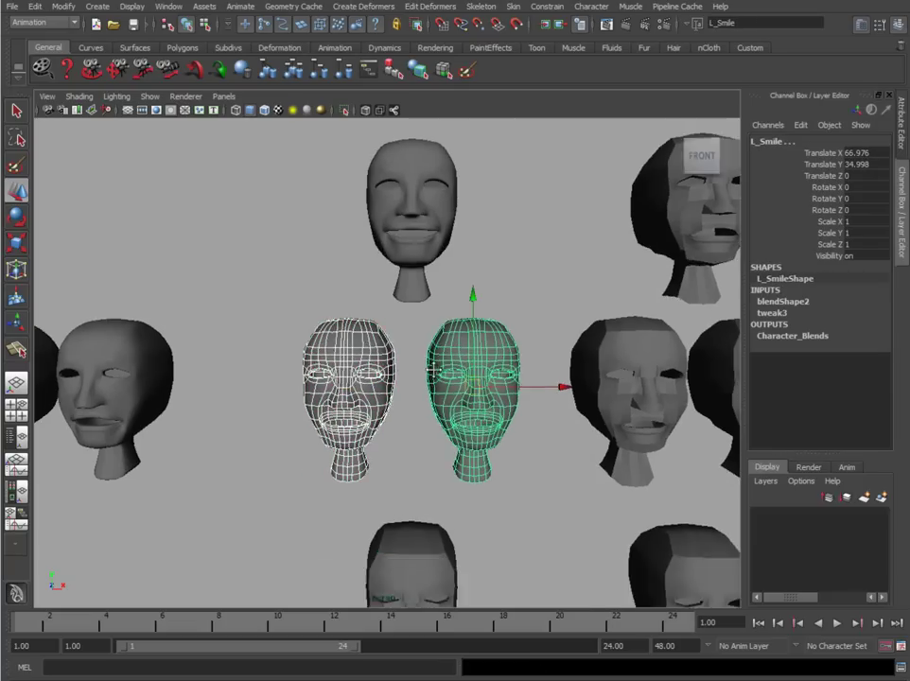
{"action": "scroll", "coordinate": [457, 345], "scroll_direction": "up", "scroll_amount": 2}
{"action": "left_click", "coordinate": [783, 301]}
{"action": "left_click", "coordinate": [821, 324]}
{"action": "middle_click_drag", "start_coordinate": [378, 401], "coordinate": [431, 397]}
{"action": "left_click", "coordinate": [433, 399]}
- Inspect the mouths of the smiling R_Smile and L_Smile heads up close
{"action": "left_click", "coordinate": [348, 345]}
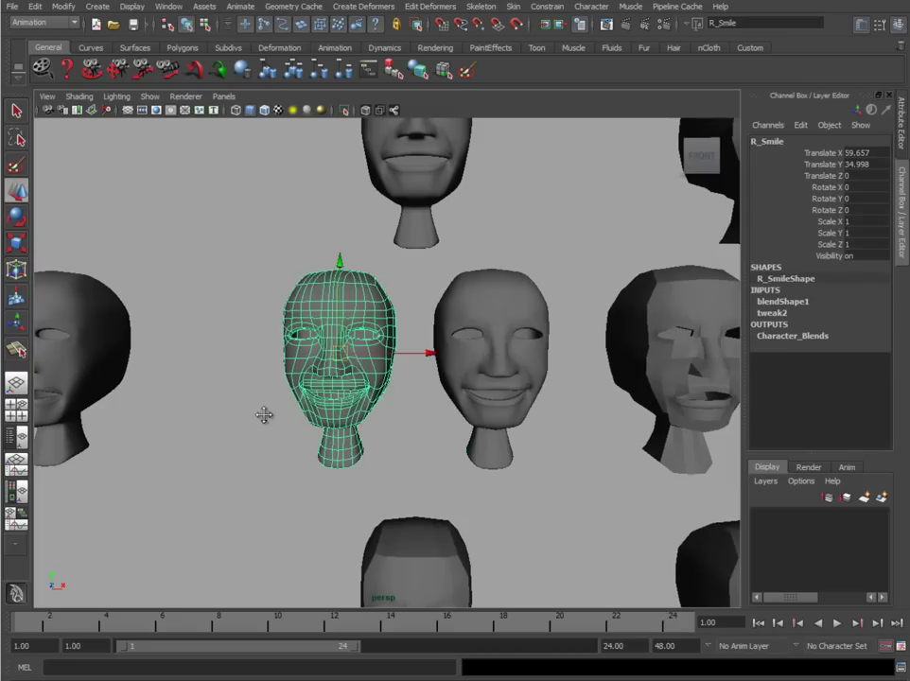
{"action": "key", "text": "f"}
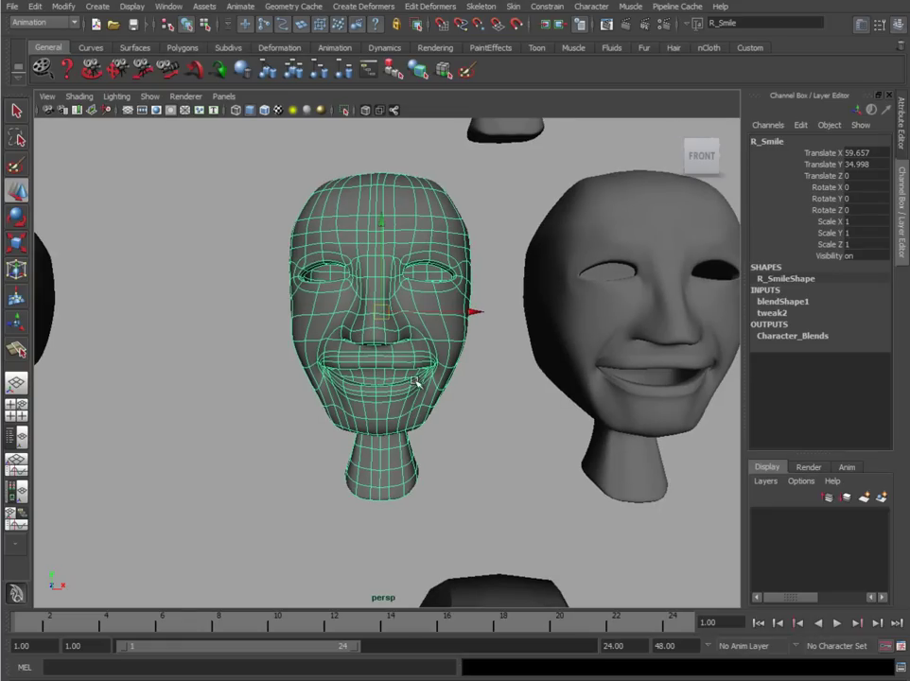
{"action": "middle_click_drag", "start_coordinate": [362, 391], "coordinate": [196, 401], "text": "alt"}
{"action": "left_click", "coordinate": [453, 362]}
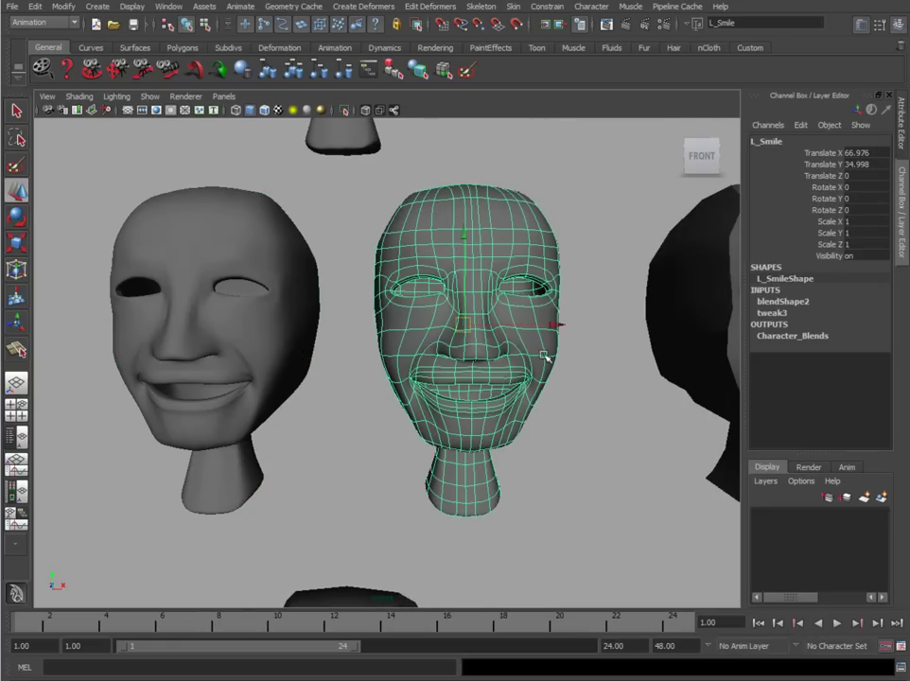
- Test the L_Smile and R_Smile blends together at 1 on the FinalConnection head, returning both to 0
{"action": "right_click_drag", "start_coordinate": [525, 395], "coordinate": [375, 385], "text": "alt"}
{"action": "middle_click_drag", "start_coordinate": [99, 497], "coordinate": [460, 244], "text": "alt"}
{"action": "right_click_drag", "start_coordinate": [369, 361], "coordinate": [556, 348], "text": "alt"}
{"action": "left_click", "coordinate": [406, 326]}
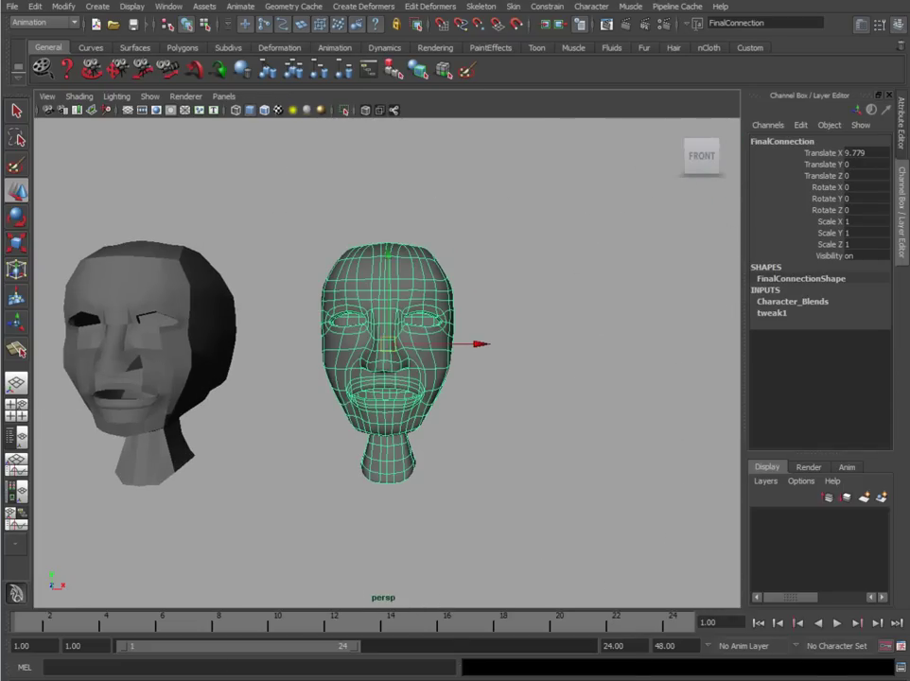
{"action": "left_click_drag", "start_coordinate": [754, 227], "coordinate": [678, 189]}
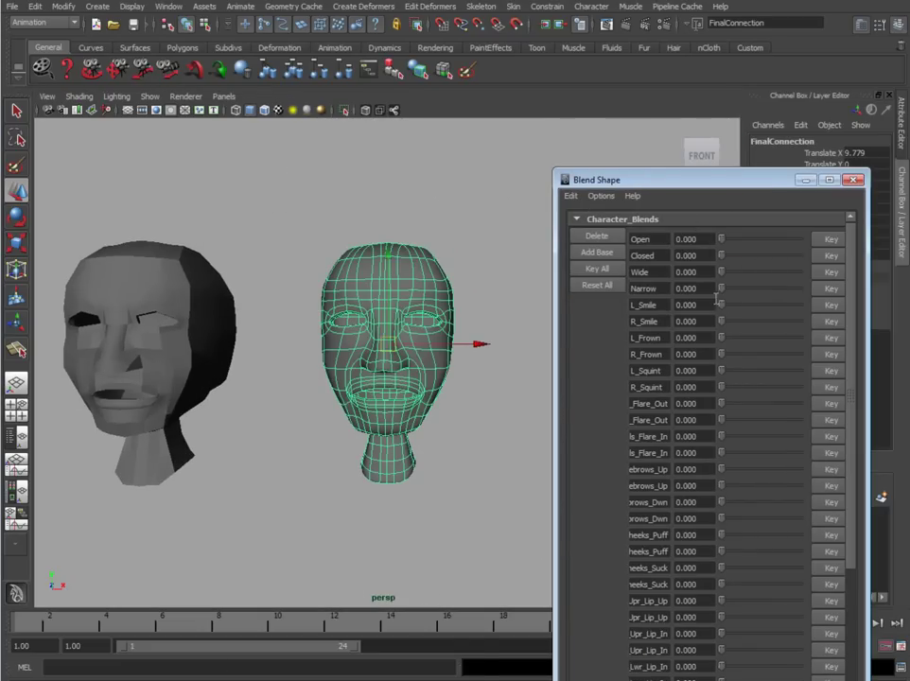
{"action": "left_click_drag", "start_coordinate": [724, 309], "coordinate": [799, 304]}
{"action": "right_click_drag", "start_coordinate": [400, 405], "coordinate": [485, 382], "text": "alt"}
{"action": "left_click_drag", "start_coordinate": [722, 324], "coordinate": [802, 322]}
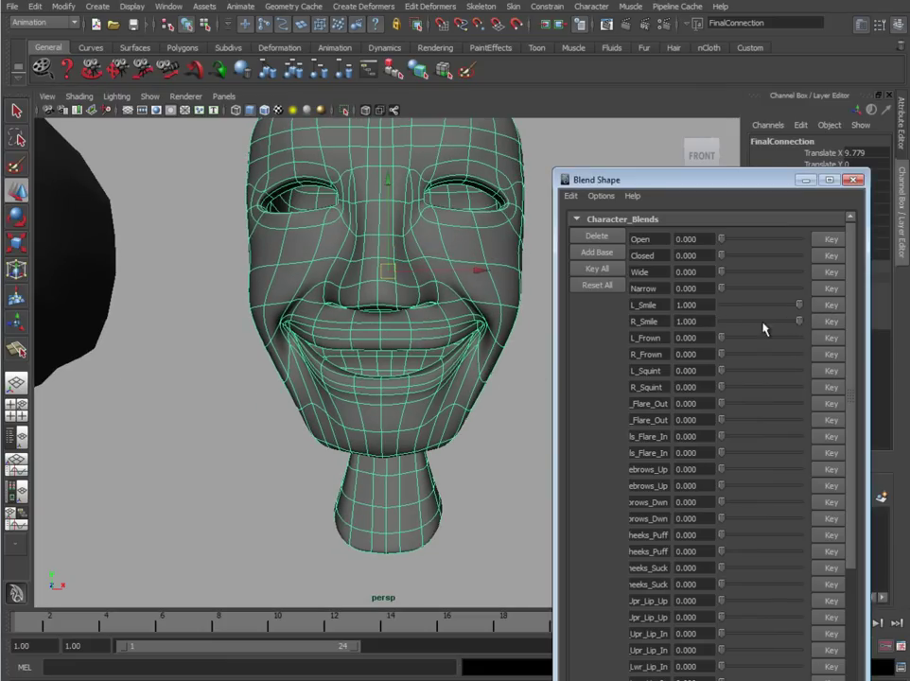
{"action": "left_click_drag", "start_coordinate": [763, 328], "coordinate": [707, 320]}
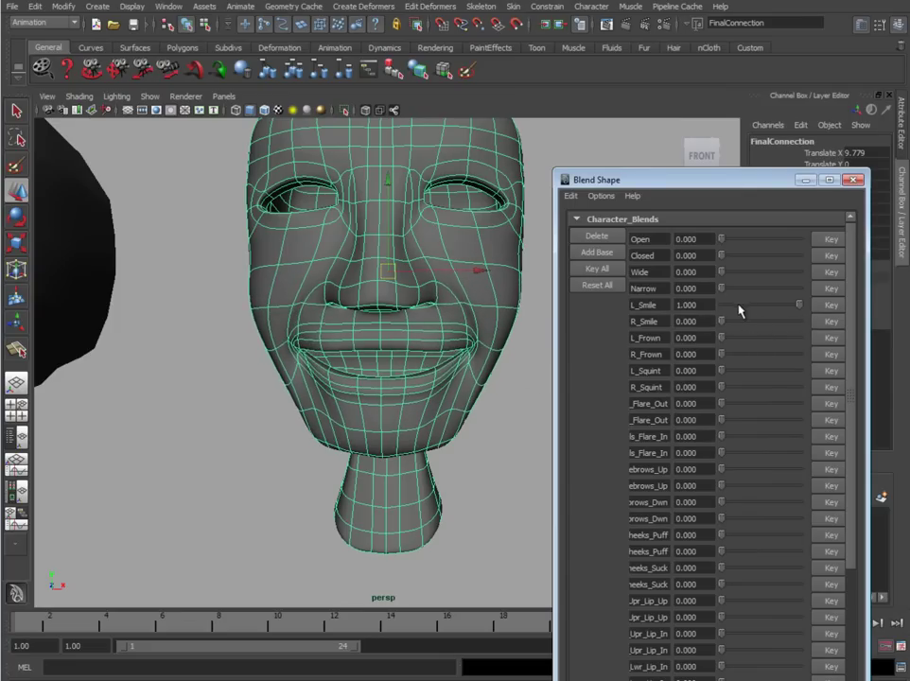
{"action": "left_click_drag", "start_coordinate": [798, 306], "coordinate": [698, 304]}
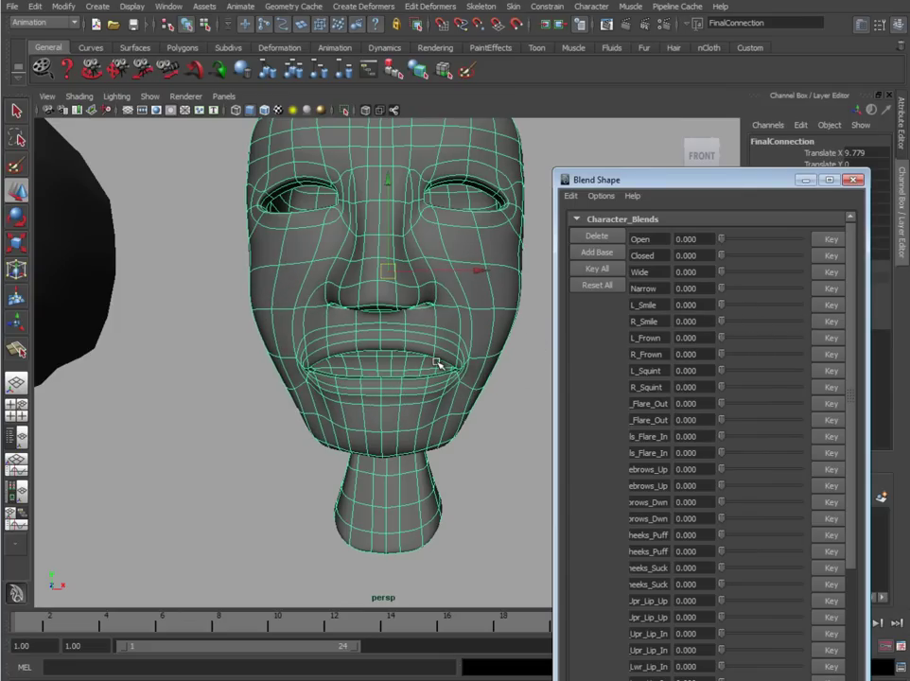
- Set the R_Smile, L_Frown and L_Smile blends to 1 on FinalConnection and frame the Smile_Master head for comparison
{"action": "left_click_drag", "start_coordinate": [722, 322], "coordinate": [816, 336]}
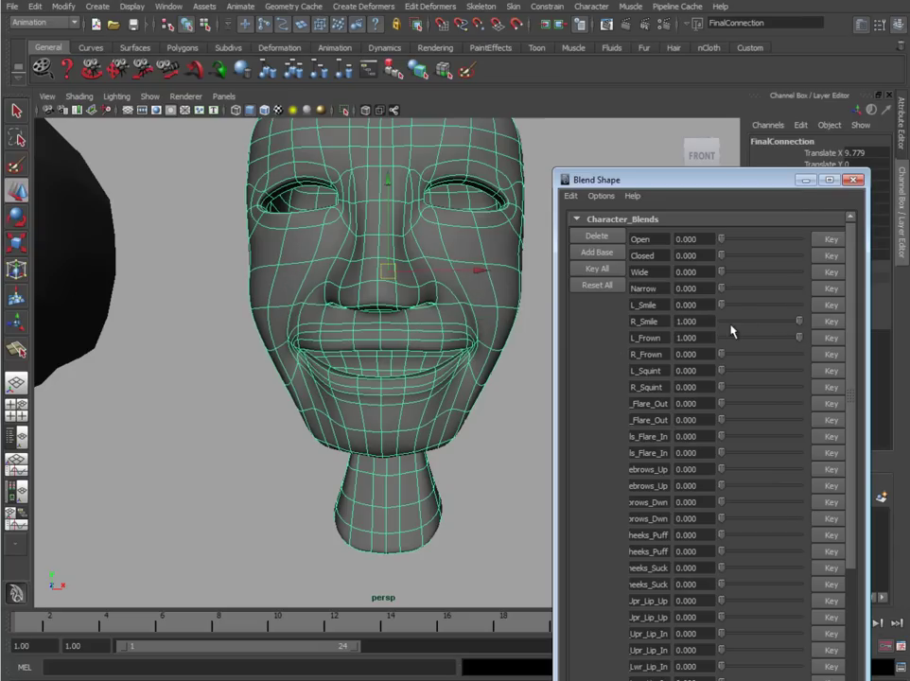
{"action": "left_click_drag", "start_coordinate": [721, 305], "coordinate": [799, 305]}
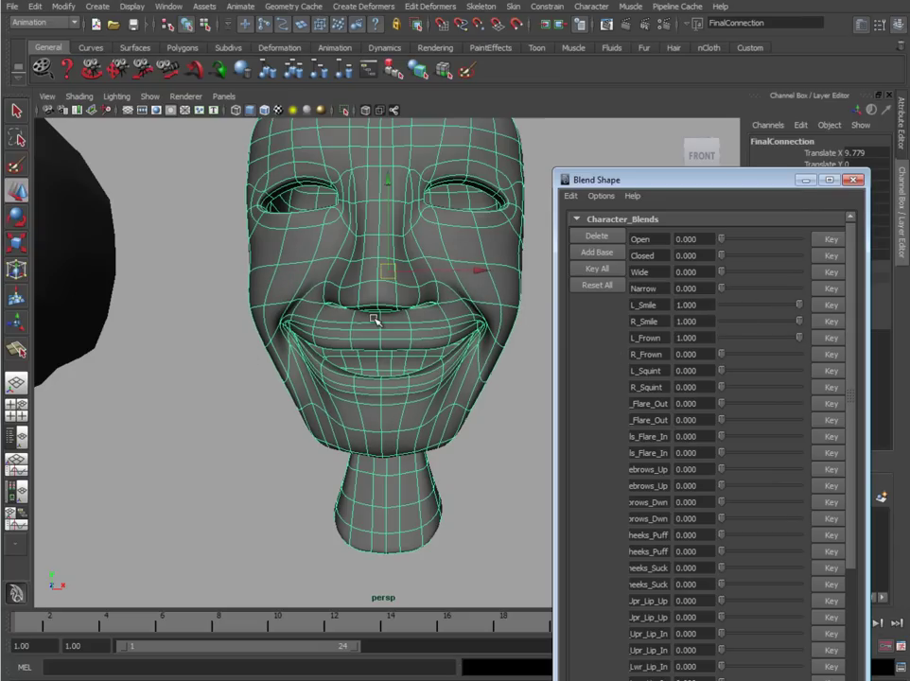
{"action": "scroll", "coordinate": [513, 294], "scroll_direction": "down", "scroll_amount": 5}
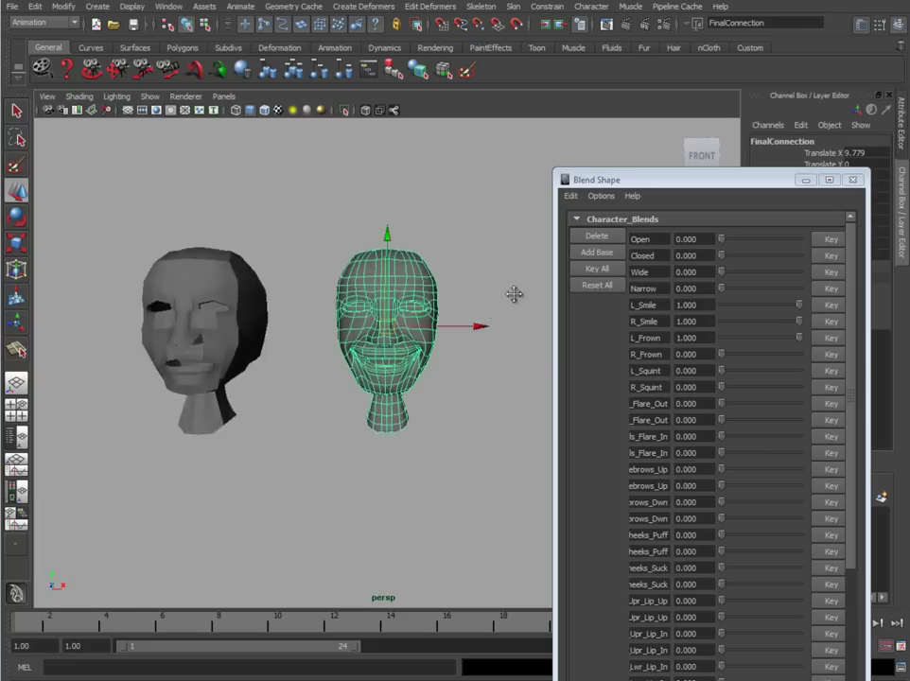
{"action": "middle_click_drag", "start_coordinate": [473, 248], "coordinate": [345, 319], "text": "alt"}
{"action": "scroll", "coordinate": [312, 320], "scroll_direction": "up", "scroll_amount": 4}
{"action": "left_click", "coordinate": [291, 318]}
{"action": "key", "text": "f"}
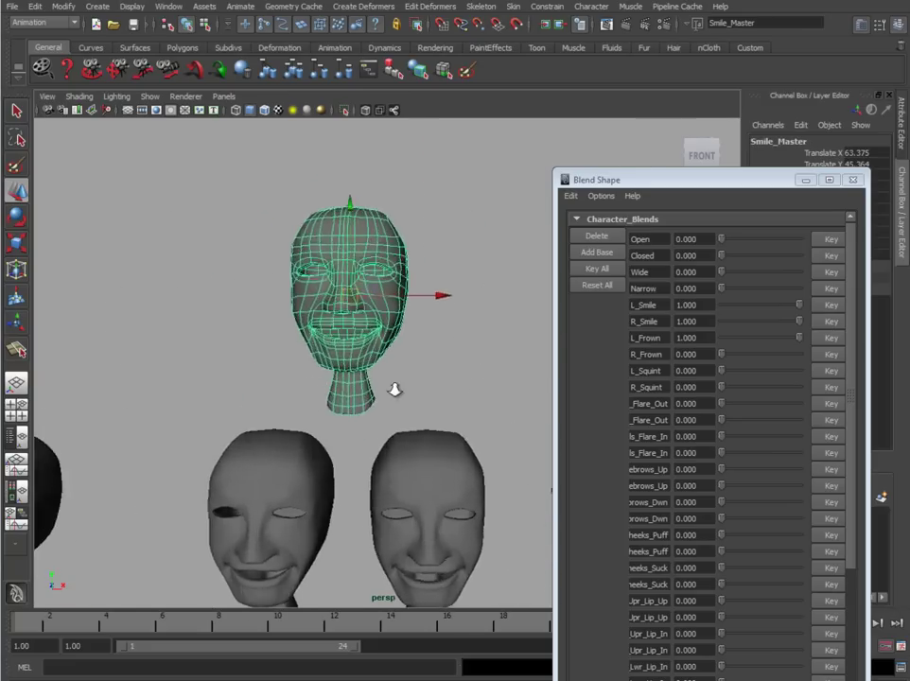
- Examine the R_Smile and L_Smile heads against the Smile_Master head above them, alternating between the two variants
{"action": "scroll", "coordinate": [357, 277], "scroll_direction": "down", "scroll_amount": 5}
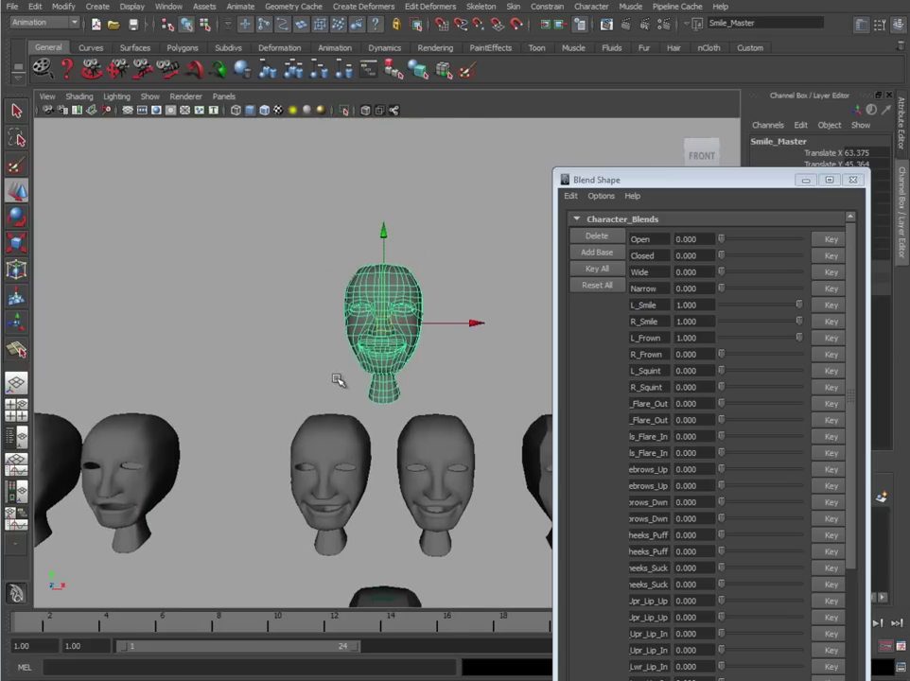
{"action": "middle_click_drag", "start_coordinate": [376, 383], "coordinate": [385, 313], "text": "alt"}
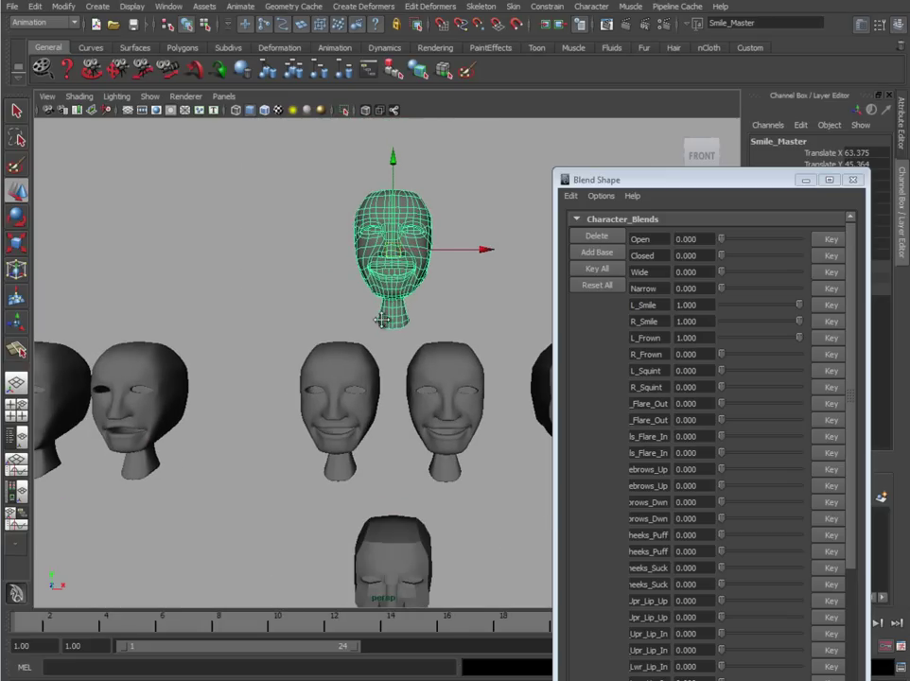
{"action": "left_click", "coordinate": [346, 375]}
{"action": "left_click", "coordinate": [439, 372]}
{"action": "left_click", "coordinate": [351, 375]}
{"action": "left_click", "coordinate": [450, 372]}
{"action": "scroll", "coordinate": [450, 371], "scroll_direction": "down", "scroll_amount": 5}
{"action": "middle_click_drag", "start_coordinate": [274, 451], "coordinate": [478, 380], "text": "alt"}
- Return the L_Smile and R_Smile blends on the FinalConnection head to 0 and close the Blend Shape editor
{"action": "left_click", "coordinate": [332, 331]}
{"action": "middle_click_drag", "start_coordinate": [154, 405], "coordinate": [193, 421], "text": "alt"}
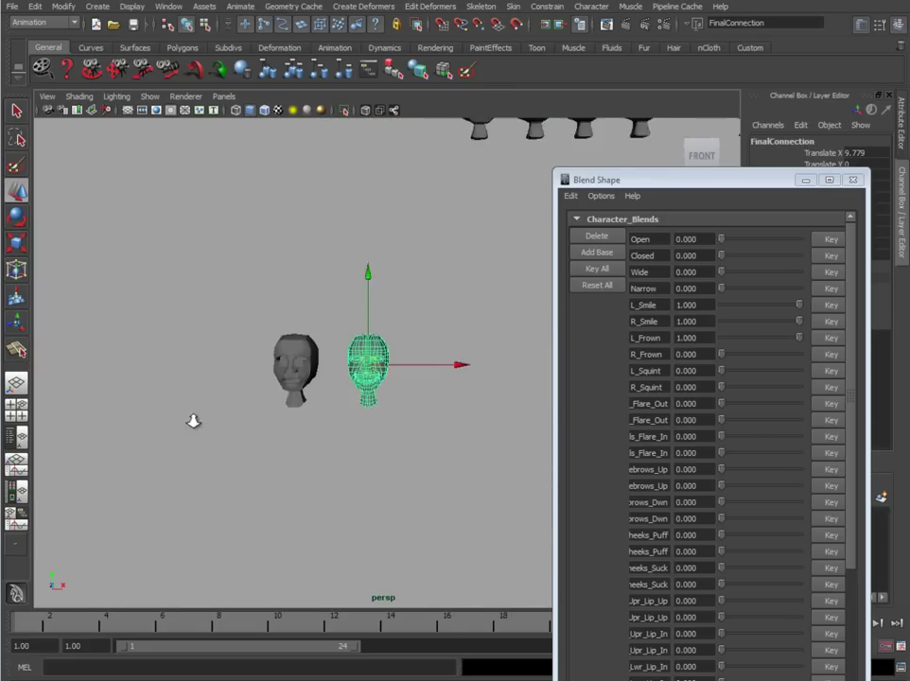
{"action": "right_click_drag", "start_coordinate": [193, 421], "coordinate": [567, 378], "text": "alt"}
{"action": "left_click", "coordinate": [743, 307]}
{"action": "left_click", "coordinate": [733, 321]}
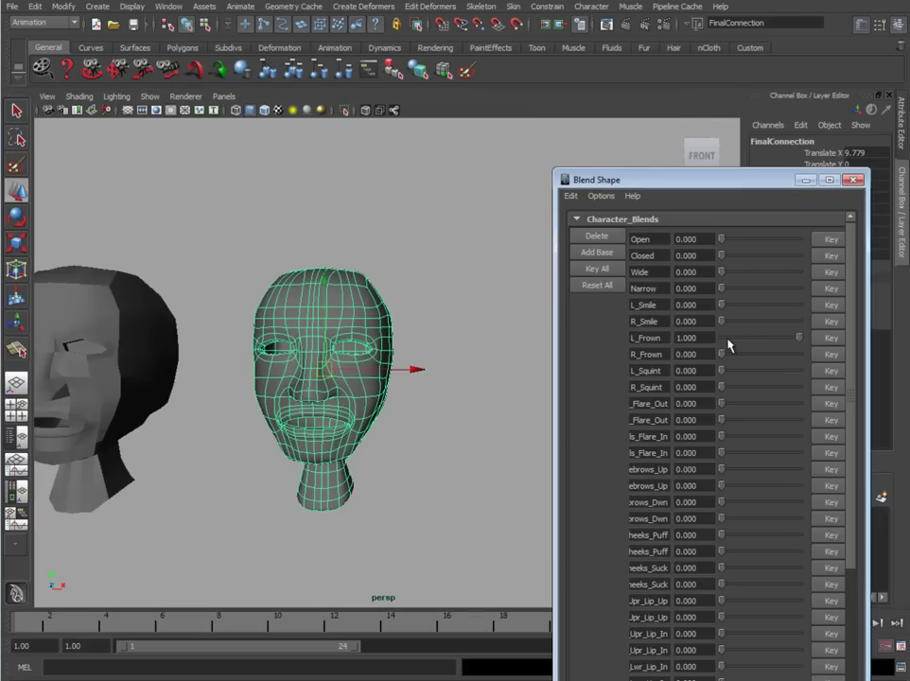
{"action": "left_click", "coordinate": [854, 180]}
- Examine which side of the mouth should smile on the R_Smile and L_Smile heads
{"action": "right_click_drag", "start_coordinate": [721, 239], "coordinate": [299, 416], "text": "alt"}
{"action": "middle_click_drag", "start_coordinate": [298, 416], "coordinate": [481, 288], "text": "alt"}
{"action": "right_click_drag", "start_coordinate": [481, 288], "coordinate": [417, 443], "text": "alt"}
{"action": "left_click", "coordinate": [272, 482]}
{"action": "middle_click_drag", "start_coordinate": [274, 487], "coordinate": [386, 412], "text": "alt"}
{"action": "right_click_drag", "start_coordinate": [386, 412], "coordinate": [478, 406], "text": "alt"}
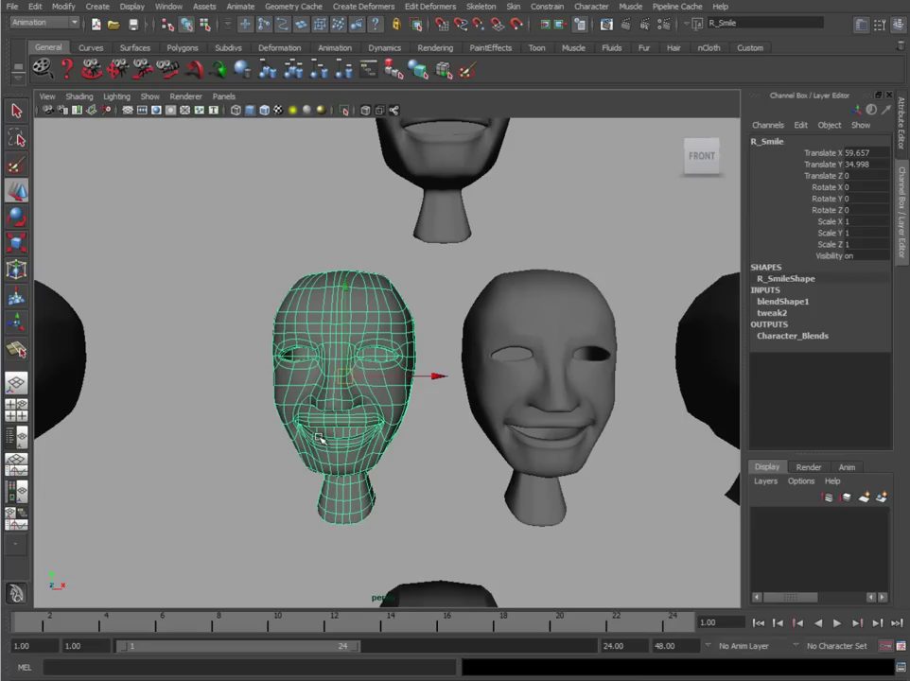
{"action": "left_click", "coordinate": [549, 397]}
{"action": "middle_click_drag", "start_coordinate": [549, 396], "coordinate": [458, 402], "text": "alt"}
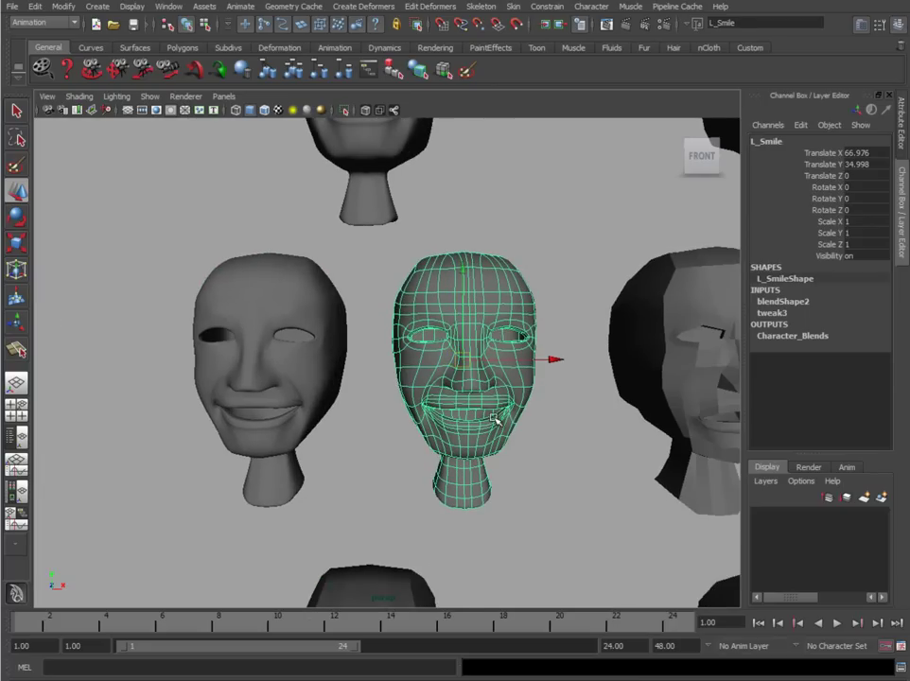
{"action": "middle_click_drag", "start_coordinate": [402, 396], "coordinate": [472, 392], "text": "alt"}
- Select the R_Smile head and activate the Paint Attributes Tool with its settings shown
{"action": "left_click", "coordinate": [375, 301]}
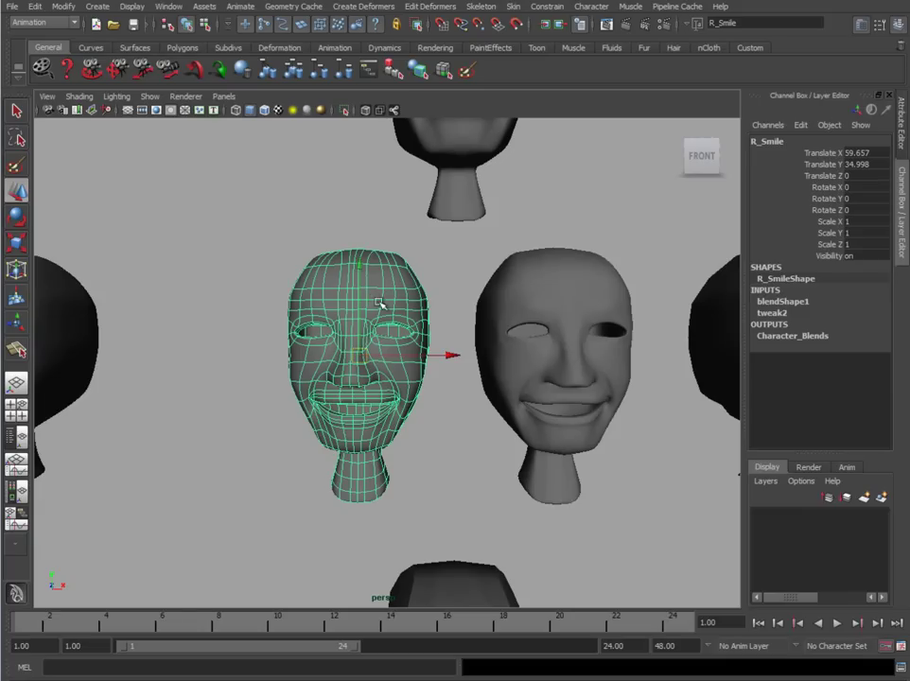
{"action": "left_click", "coordinate": [38, 8]}
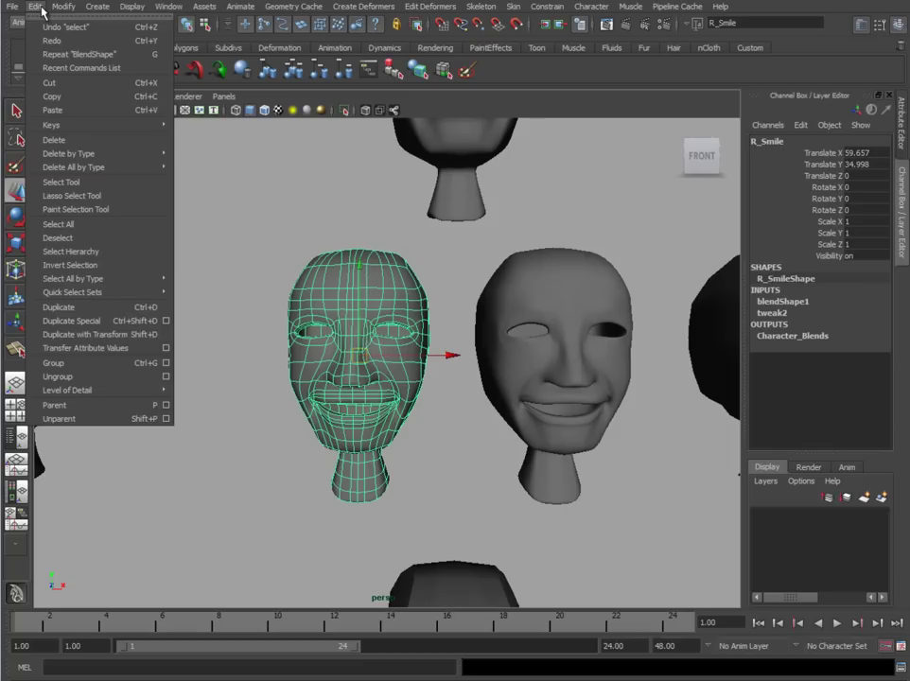
{"action": "mouse_move", "coordinate": [63, 8]}
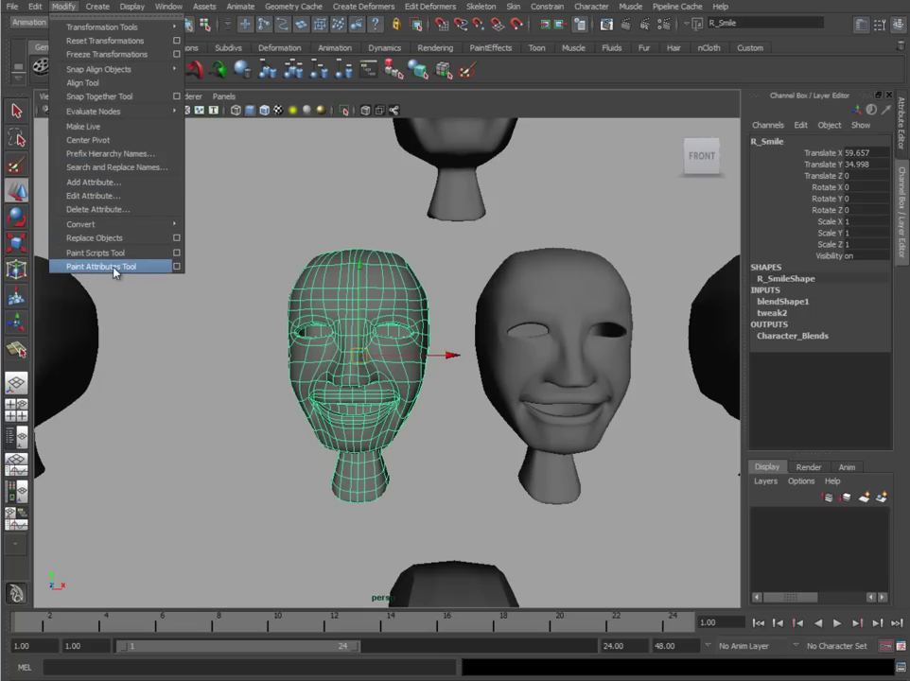
{"action": "left_click", "coordinate": [175, 267]}
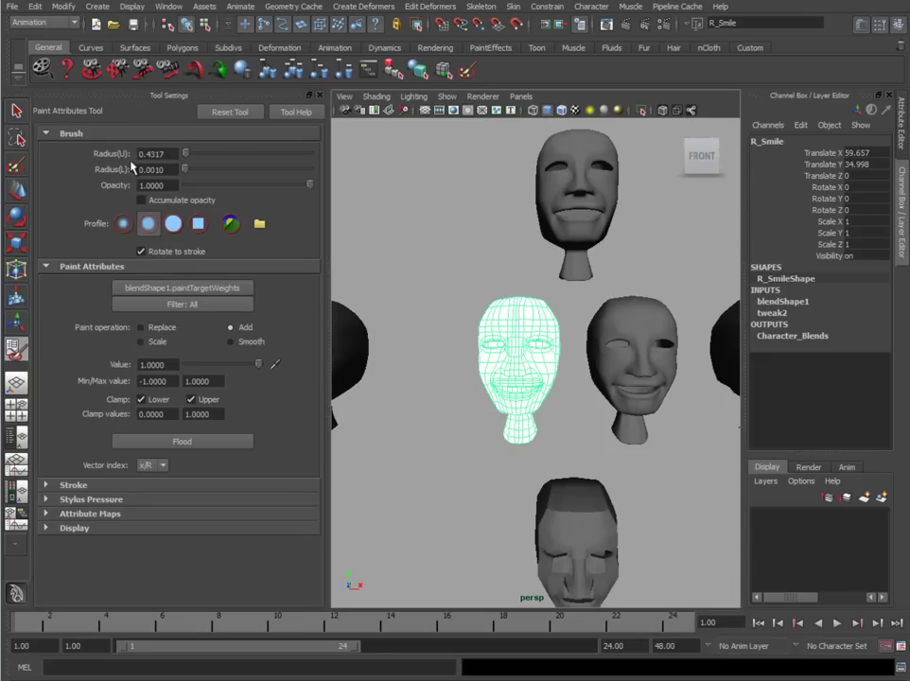
- Reset the Paint Attributes Tool to its defaults and set the paint operation to Add for the R_Smile head
{"action": "right_click_drag", "start_coordinate": [472, 388], "coordinate": [587, 389], "text": "alt"}
{"action": "middle_click_drag", "start_coordinate": [501, 365], "coordinate": [526, 346], "text": "alt"}
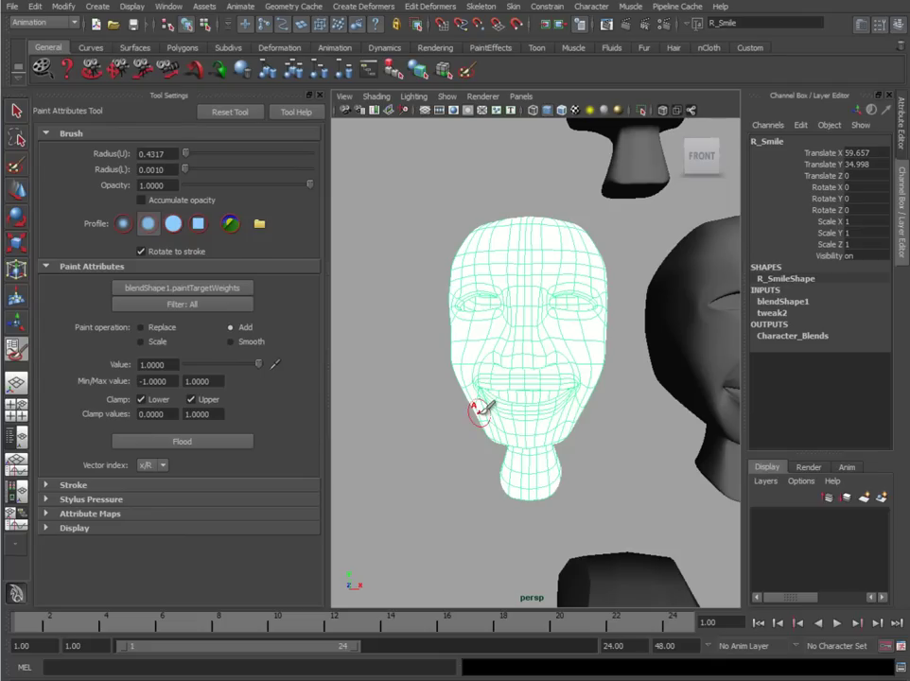
{"action": "left_click_drag", "start_coordinate": [548, 413], "coordinate": [554, 379], "text": "alt"}
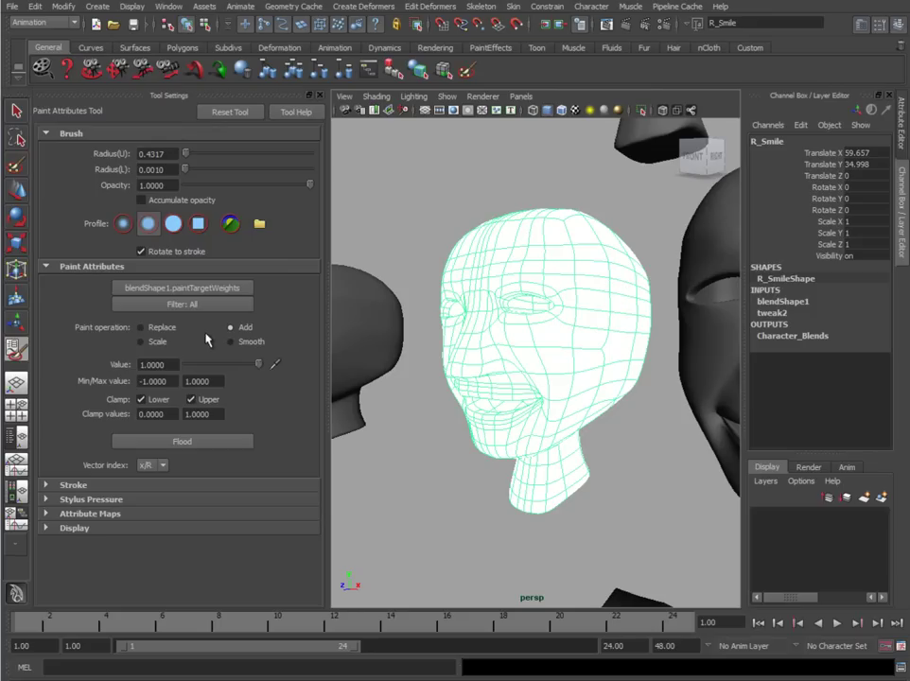
{"action": "left_click", "coordinate": [216, 113]}
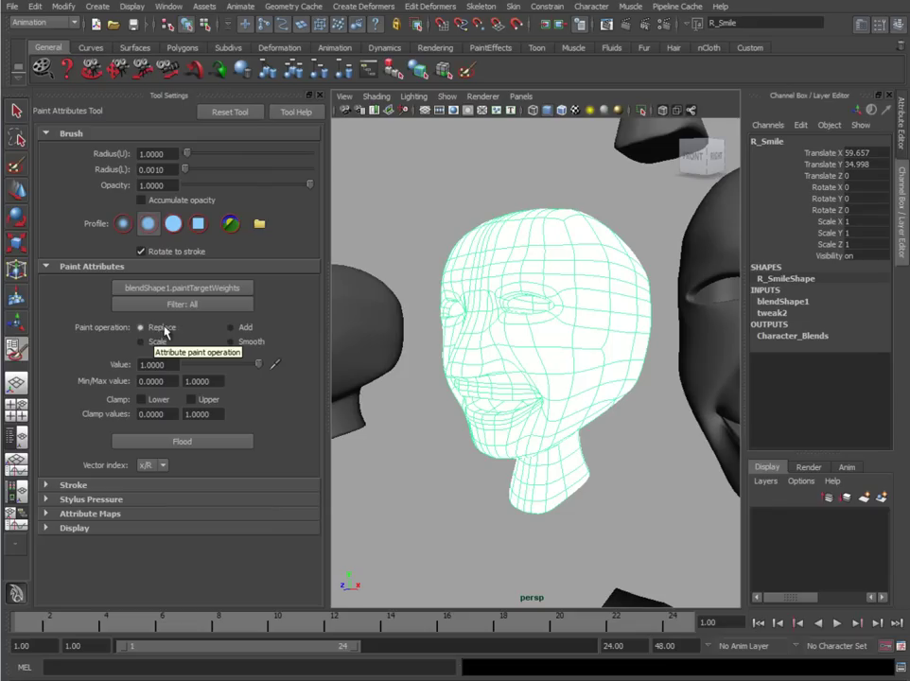
{"action": "left_click", "coordinate": [231, 327]}
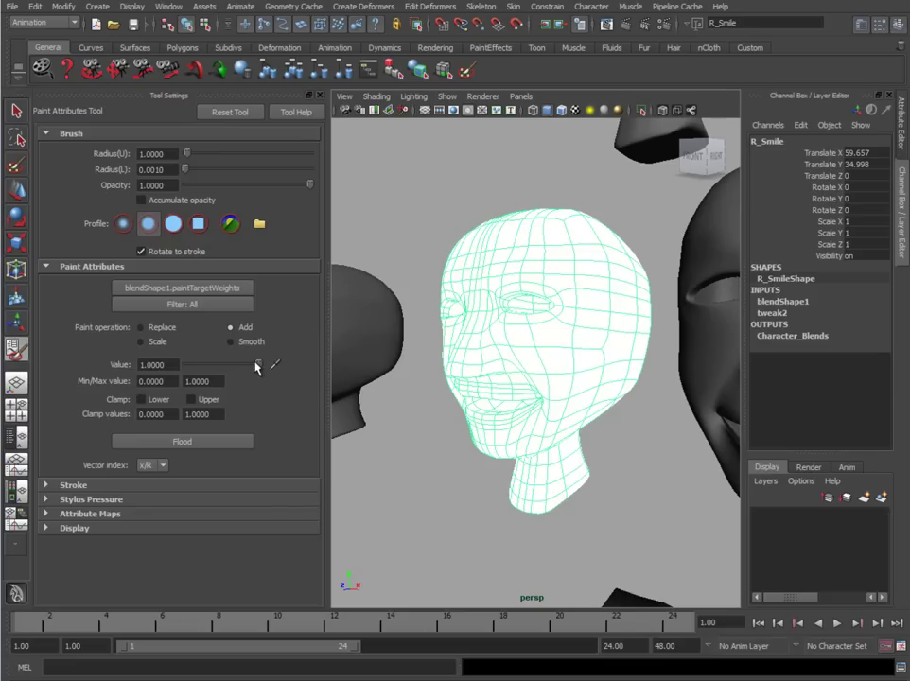
- Set the minimum paint value to -1 and lower the brush value to -1
{"action": "left_click_drag", "start_coordinate": [200, 368], "coordinate": [228, 368]}
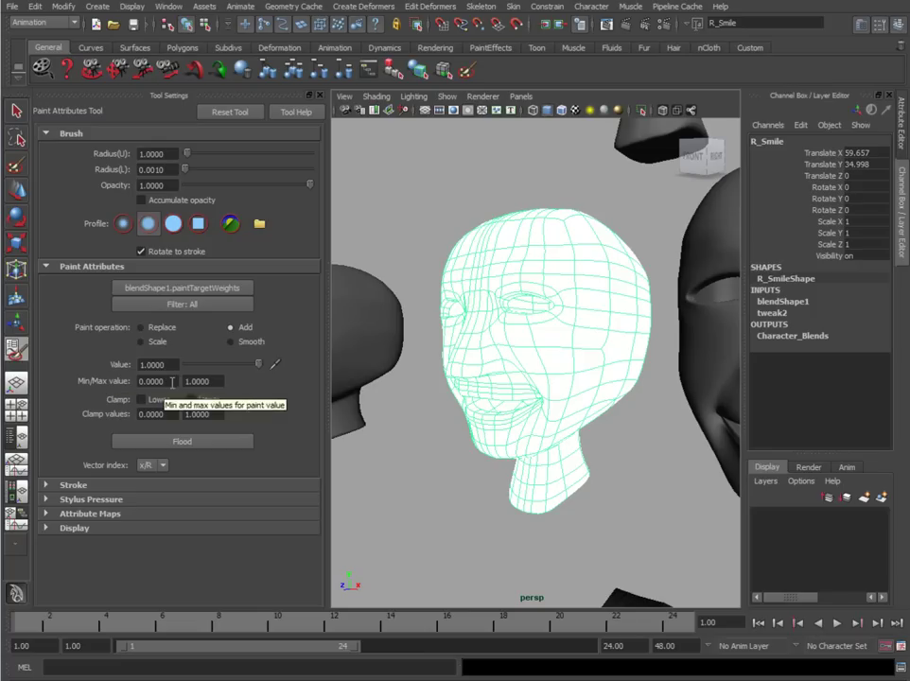
{"action": "key", "text": "Tab"}
{"action": "type", "text": "-"}
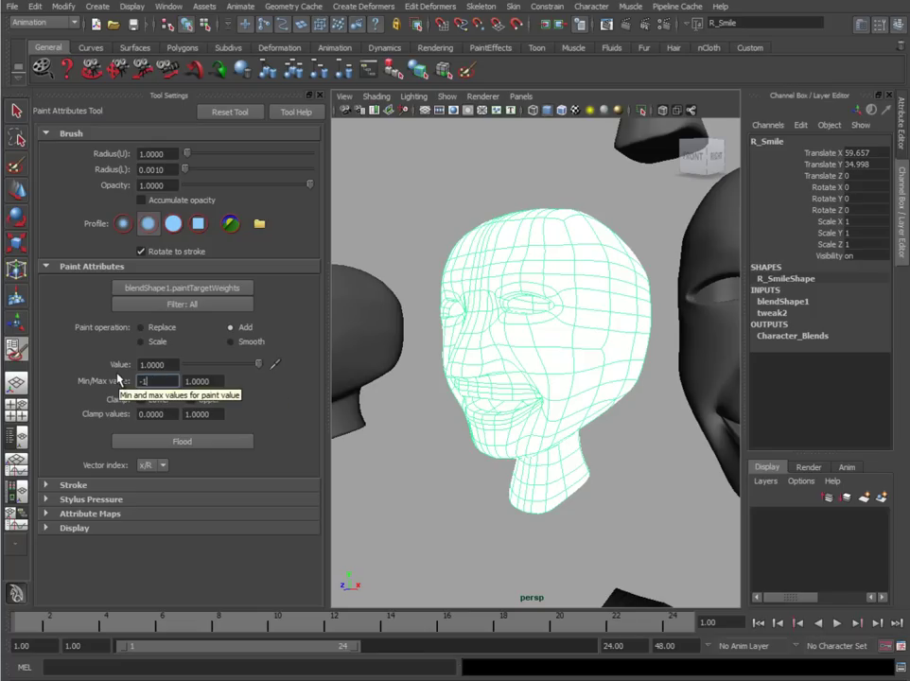
{"action": "type", "text": "1.0000"}
{"action": "left_click_drag", "start_coordinate": [259, 363], "coordinate": [178, 368]}
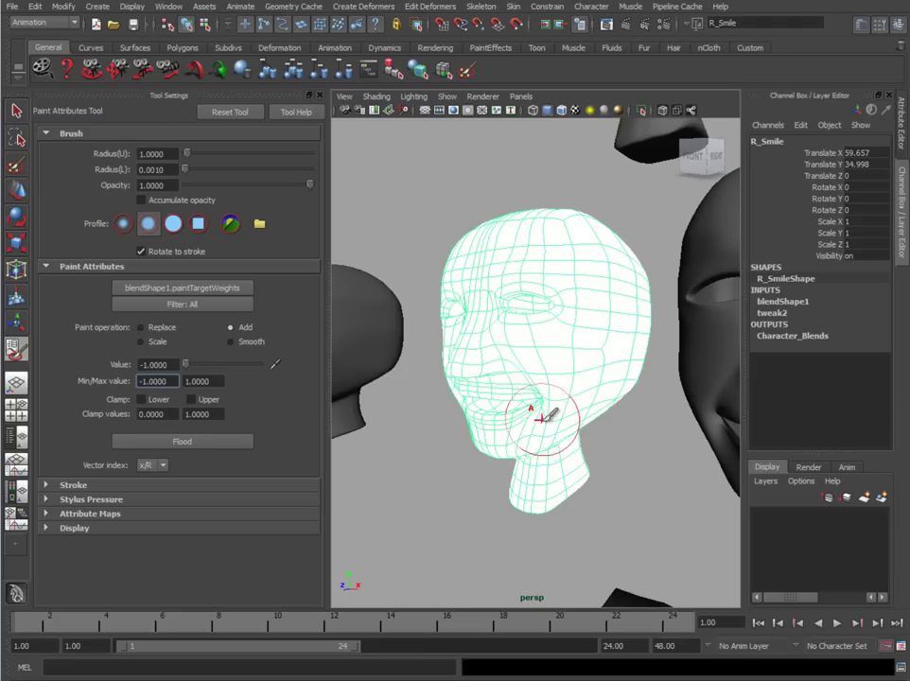
- Enable lower and upper clamping with clamp values 0 and 1, and leave the paint value at -1
{"action": "left_click_drag", "start_coordinate": [221, 413], "coordinate": [144, 414]}
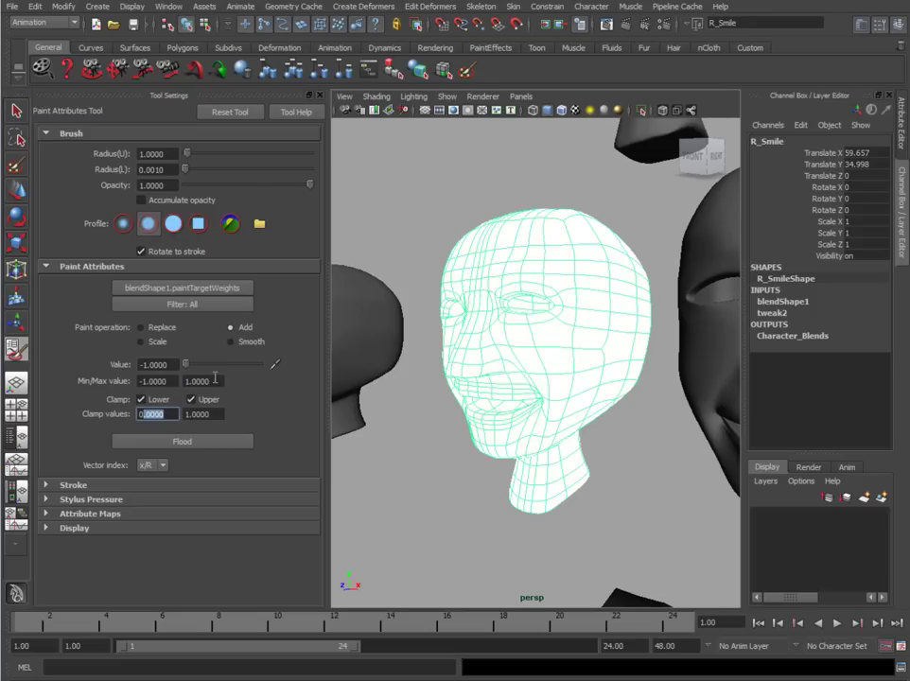
{"action": "left_click_drag", "start_coordinate": [185, 364], "coordinate": [260, 364]}
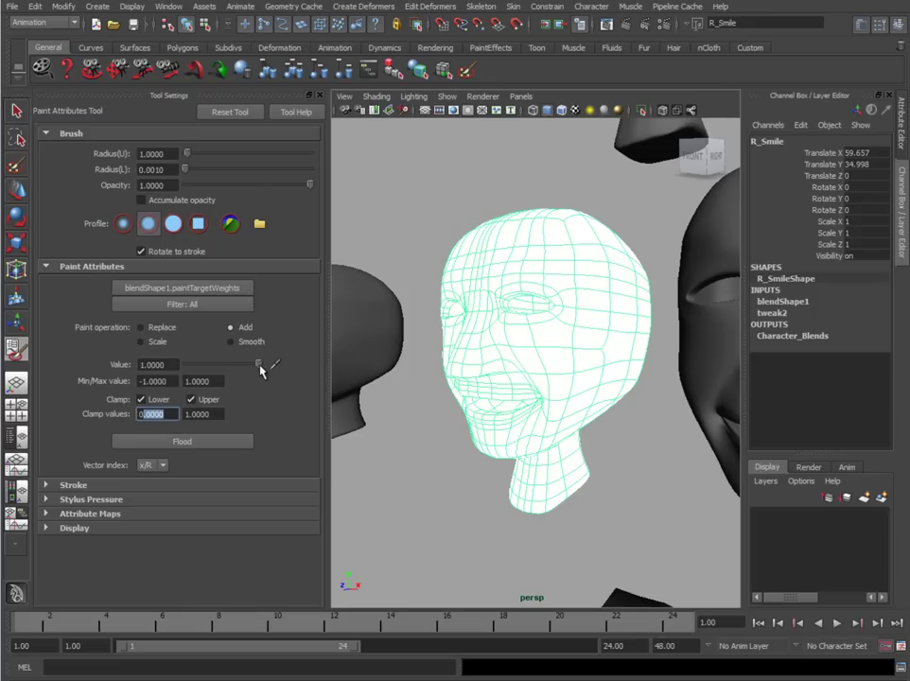
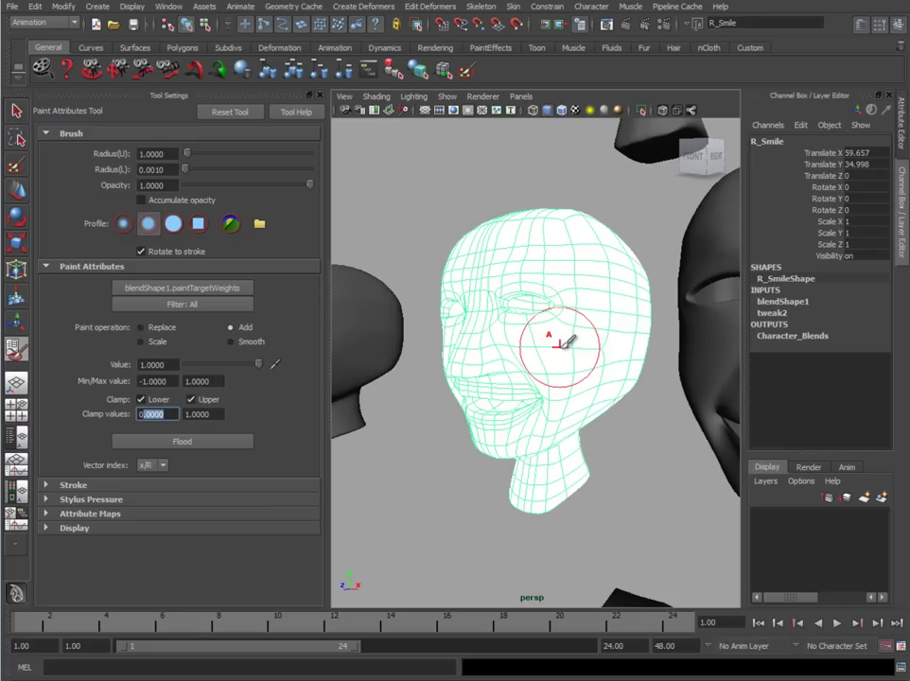
{"action": "left_click", "coordinate": [192, 400]}
{"action": "left_click", "coordinate": [219, 413]}
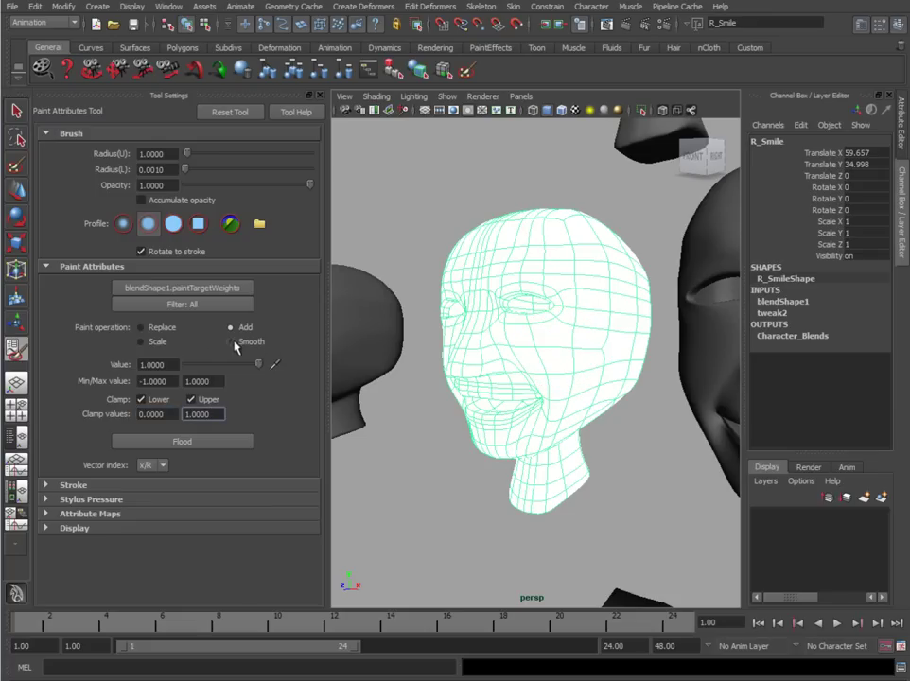
{"action": "double_click", "coordinate": [161, 365]}
{"action": "left_click_drag", "start_coordinate": [257, 362], "coordinate": [201, 364]}
- Paint out the target weights across the forehead and top of the R_Smile head with a brush radius of 1
{"action": "mouse_move", "coordinate": [416, 372]}
{"action": "left_mouse_down", "text": "alt"}
{"action": "mouse_move", "coordinate": [527, 416]}
{"action": "mouse_move", "coordinate": [575, 349]}
{"action": "left_mouse_up", "text": "alt"}
{"action": "left_click", "coordinate": [511, 232]}
{"action": "mouse_move", "coordinate": [511, 232]}
{"action": "left_mouse_down"}
{"action": "mouse_move", "coordinate": [602, 270]}
{"action": "mouse_move", "coordinate": [492, 264]}
{"action": "mouse_move", "coordinate": [568, 203]}
{"action": "mouse_move", "coordinate": [607, 196]}
{"action": "mouse_move", "coordinate": [583, 252]}
{"action": "mouse_move", "coordinate": [605, 203]}
{"action": "mouse_move", "coordinate": [528, 305]}
{"action": "mouse_move", "coordinate": [516, 201]}
{"action": "left_mouse_up"}
{"action": "mouse_move", "coordinate": [559, 253]}
{"action": "left_mouse_down", "text": "alt"}
{"action": "mouse_move", "coordinate": [558, 301]}
{"action": "mouse_move", "coordinate": [551, 289]}
{"action": "left_mouse_up", "text": "alt"}
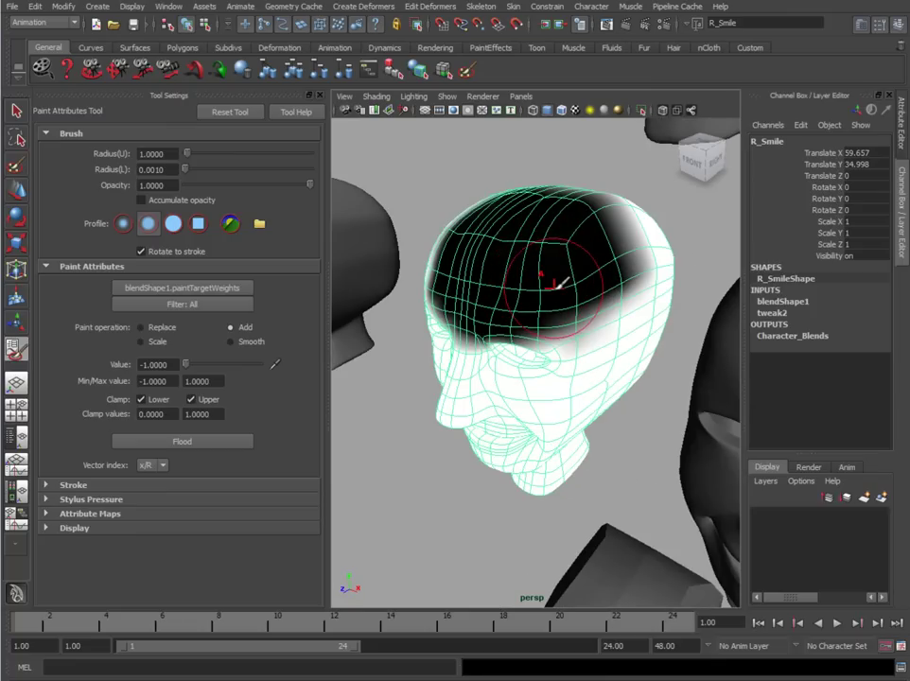
{"action": "mouse_move", "coordinate": [518, 248]}
{"action": "left_mouse_down", "text": "alt"}
{"action": "mouse_move", "coordinate": [524, 263]}
{"action": "mouse_move", "coordinate": [502, 248]}
{"action": "mouse_move", "coordinate": [562, 300]}
{"action": "mouse_move", "coordinate": [495, 220]}
{"action": "left_mouse_up", "text": "alt"}
{"action": "left_click_drag", "start_coordinate": [563, 296], "coordinate": [493, 371], "text": "alt"}
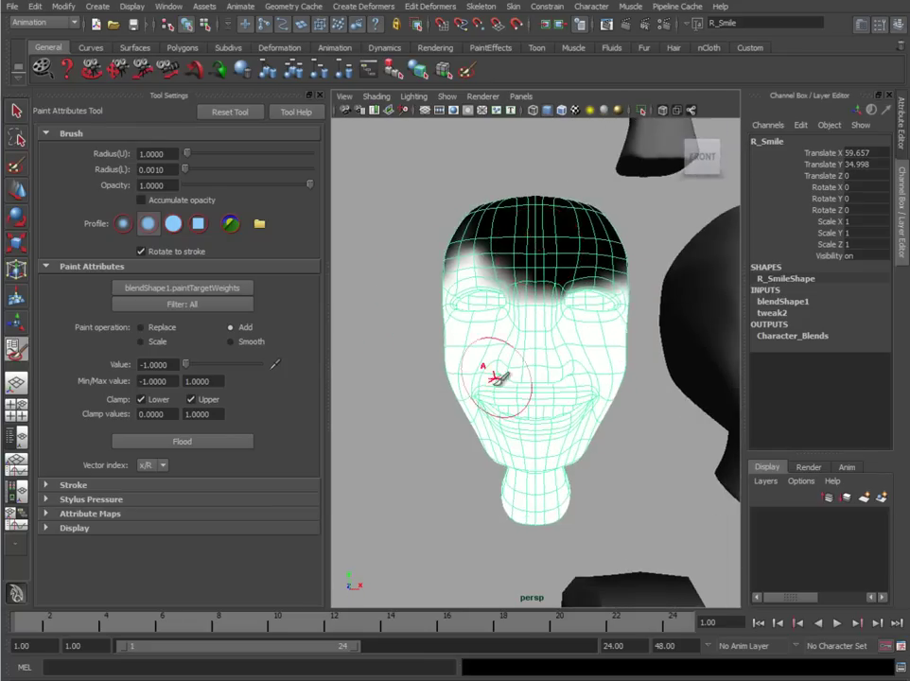
- Paint out the weights on the character's left cheek and half of the mouth on R_Smile, using a smaller brush radius of about 0.6
{"action": "right_click_drag", "start_coordinate": [493, 371], "coordinate": [582, 365], "text": "alt"}
{"action": "left_click_drag", "start_coordinate": [583, 365], "coordinate": [582, 308], "text": "alt"}
{"action": "middle_click_drag", "start_coordinate": [548, 318], "coordinate": [552, 372], "text": "alt"}
{"action": "right_click_drag", "start_coordinate": [552, 371], "coordinate": [476, 353], "text": "alt"}
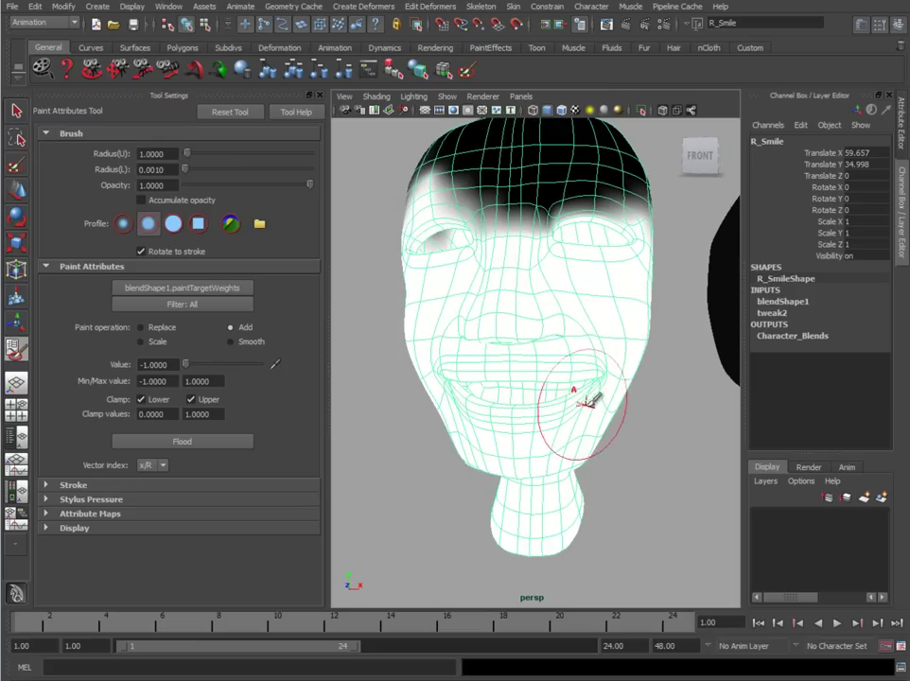
{"action": "left_click_drag", "start_coordinate": [583, 371], "coordinate": [558, 364], "text": "alt"}
{"action": "right_click_drag", "start_coordinate": [558, 364], "coordinate": [601, 359], "text": "alt"}
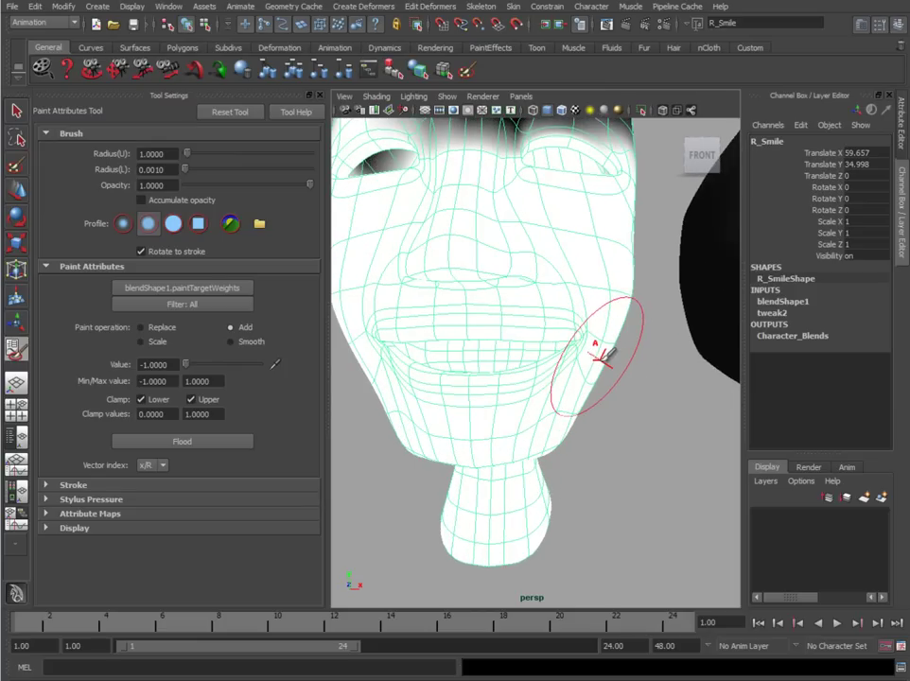
{"action": "mouse_move", "coordinate": [602, 354]}
{"action": "left_mouse_down", "text": "alt"}
{"action": "mouse_move", "coordinate": [602, 365]}
{"action": "mouse_move", "coordinate": [535, 318]}
{"action": "left_mouse_up", "text": "alt"}
{"action": "mouse_move", "coordinate": [518, 260]}
{"action": "left_mouse_down"}
{"action": "mouse_move", "coordinate": [532, 290]}
{"action": "mouse_move", "coordinate": [520, 374]}
{"action": "mouse_move", "coordinate": [530, 382]}
{"action": "mouse_move", "coordinate": [577, 324]}
{"action": "mouse_move", "coordinate": [557, 259]}
{"action": "mouse_move", "coordinate": [569, 265]}
{"action": "mouse_move", "coordinate": [539, 275]}
{"action": "mouse_move", "coordinate": [539, 316]}
{"action": "mouse_move", "coordinate": [574, 320]}
{"action": "mouse_move", "coordinate": [614, 367]}
{"action": "mouse_move", "coordinate": [598, 402]}
{"action": "left_mouse_up"}
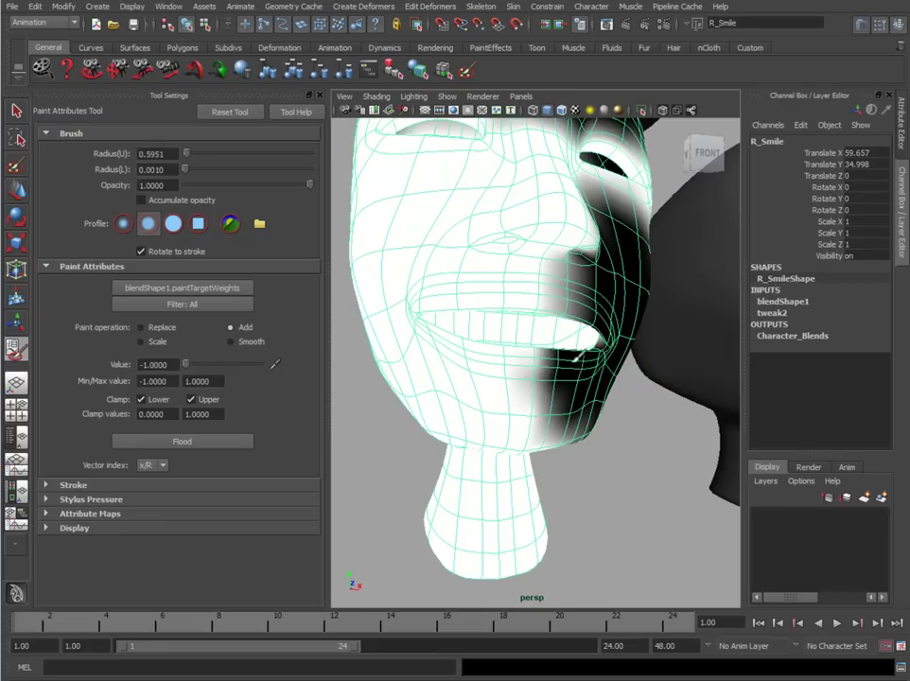
{"action": "left_click_drag", "start_coordinate": [574, 360], "coordinate": [577, 408]}
{"action": "mouse_move", "coordinate": [584, 302]}
{"action": "left_mouse_down", "text": "alt"}
{"action": "mouse_move", "coordinate": [494, 331]}
{"action": "mouse_move", "coordinate": [635, 351]}
{"action": "mouse_move", "coordinate": [674, 368]}
{"action": "mouse_move", "coordinate": [544, 346]}
{"action": "mouse_move", "coordinate": [602, 301]}
{"action": "left_mouse_up", "text": "alt"}
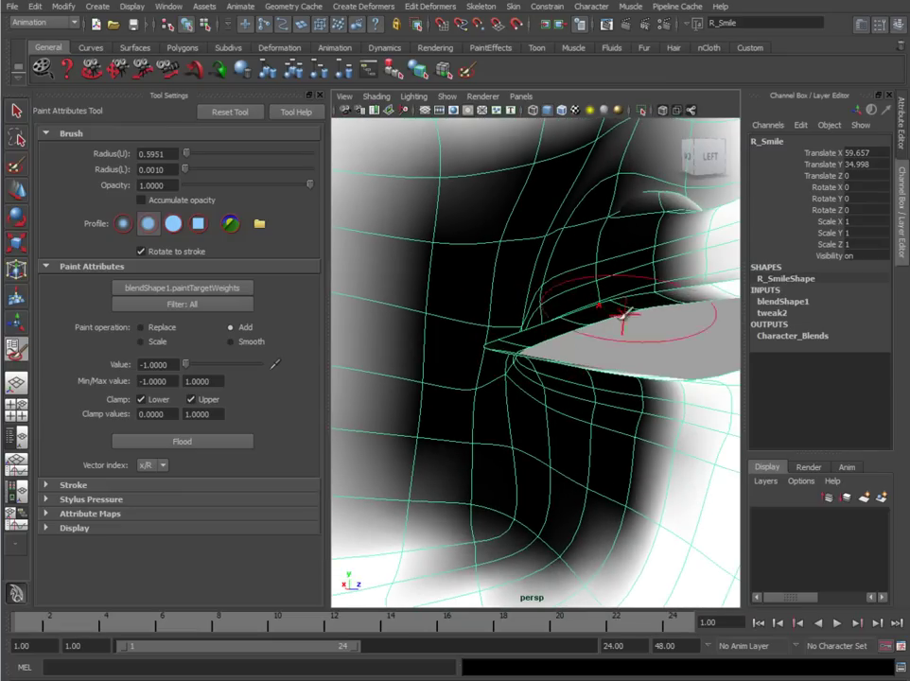
{"action": "mouse_move", "coordinate": [560, 355]}
{"action": "left_mouse_down", "text": "alt"}
{"action": "mouse_move", "coordinate": [661, 380]}
{"action": "mouse_move", "coordinate": [552, 349]}
{"action": "mouse_move", "coordinate": [579, 368]}
{"action": "mouse_move", "coordinate": [565, 297]}
{"action": "left_mouse_up", "text": "alt"}
{"action": "mouse_move", "coordinate": [459, 413]}
{"action": "left_mouse_down", "text": "alt"}
{"action": "mouse_move", "coordinate": [526, 386]}
{"action": "mouse_move", "coordinate": [426, 376]}
{"action": "mouse_move", "coordinate": [585, 375]}
{"action": "mouse_move", "coordinate": [524, 264]}
{"action": "mouse_move", "coordinate": [533, 309]}
{"action": "mouse_move", "coordinate": [524, 258]}
{"action": "mouse_move", "coordinate": [532, 290]}
{"action": "mouse_move", "coordinate": [516, 288]}
{"action": "mouse_move", "coordinate": [538, 318]}
{"action": "mouse_move", "coordinate": [605, 269]}
{"action": "mouse_move", "coordinate": [664, 244]}
{"action": "mouse_move", "coordinate": [578, 375]}
{"action": "mouse_move", "coordinate": [491, 419]}
{"action": "left_mouse_up", "text": "alt"}
- Leave painting, reselect the R_Smile head and select the Smile_Master weight of its blendShape1 input
{"action": "key", "text": "w"}
{"action": "left_click", "coordinate": [589, 416]}
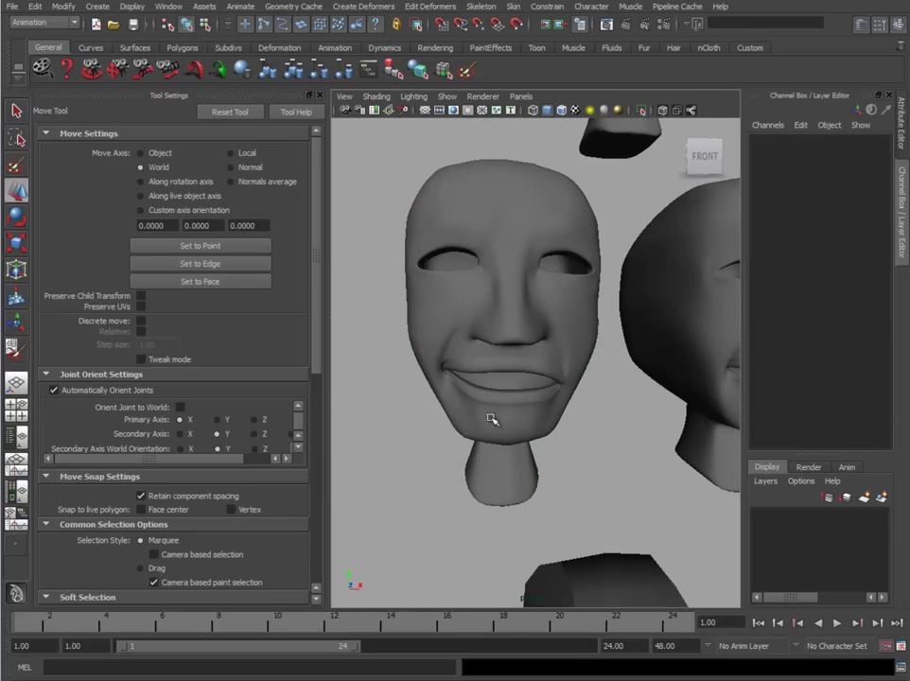
{"action": "left_click", "coordinate": [450, 369]}
{"action": "left_click", "coordinate": [785, 302]}
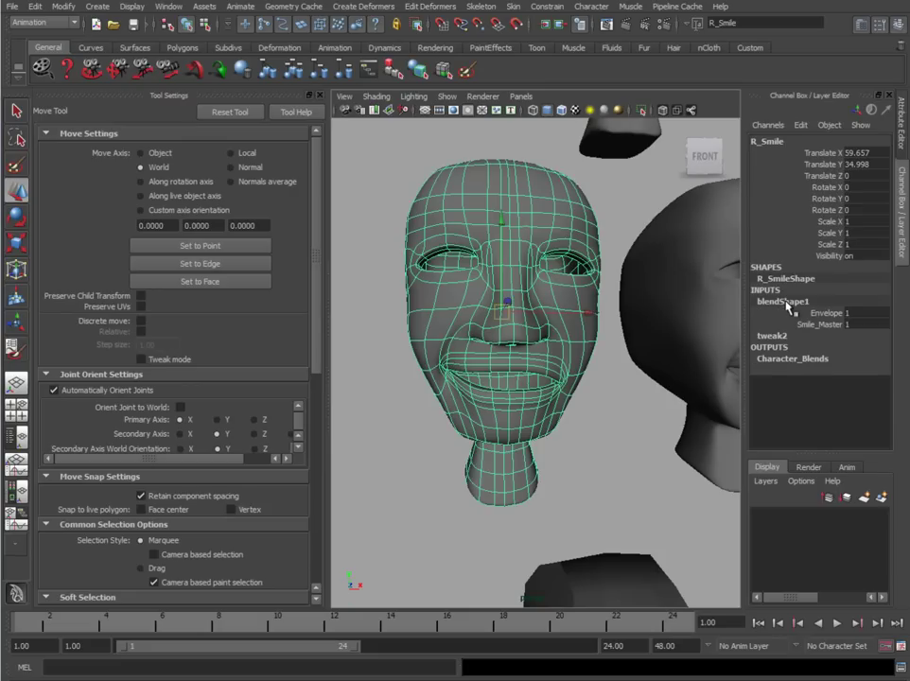
{"action": "left_click", "coordinate": [825, 324]}
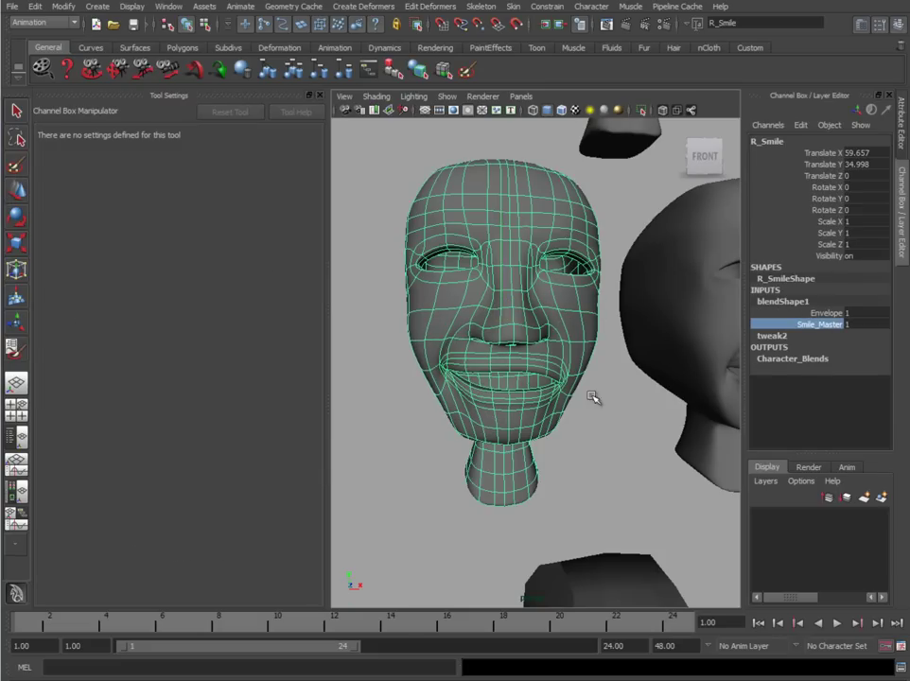
- Select the L_Smile head and paint out the weights around the character's right cheek and mouth corner with the Paint Attributes Tool
{"action": "middle_click_drag", "start_coordinate": [608, 440], "coordinate": [426, 402], "text": "alt"}
{"action": "left_click", "coordinate": [516, 307]}
{"action": "key", "text": "w"}
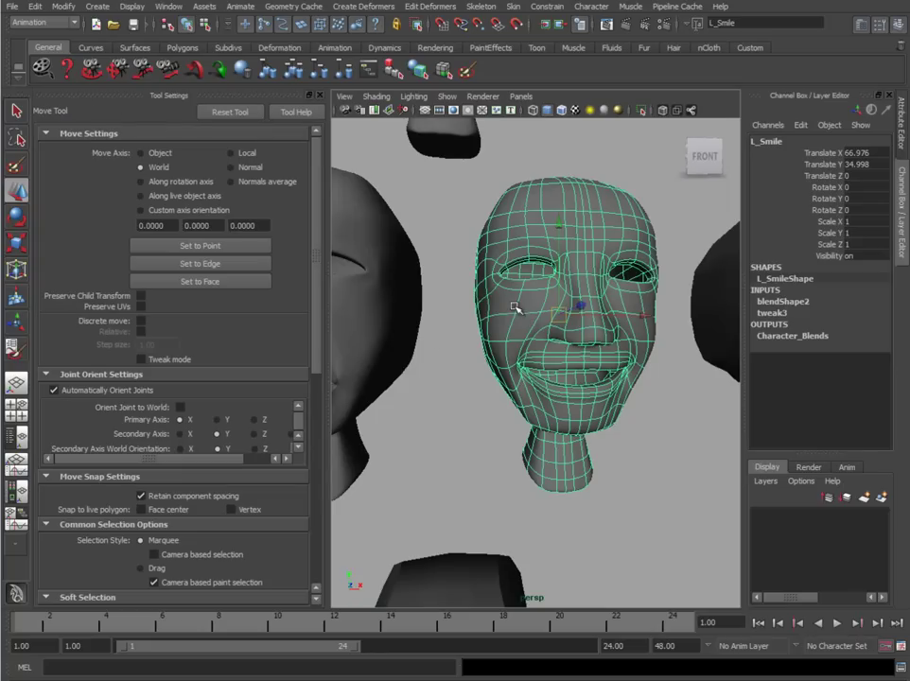
{"action": "left_click", "coordinate": [15, 348]}
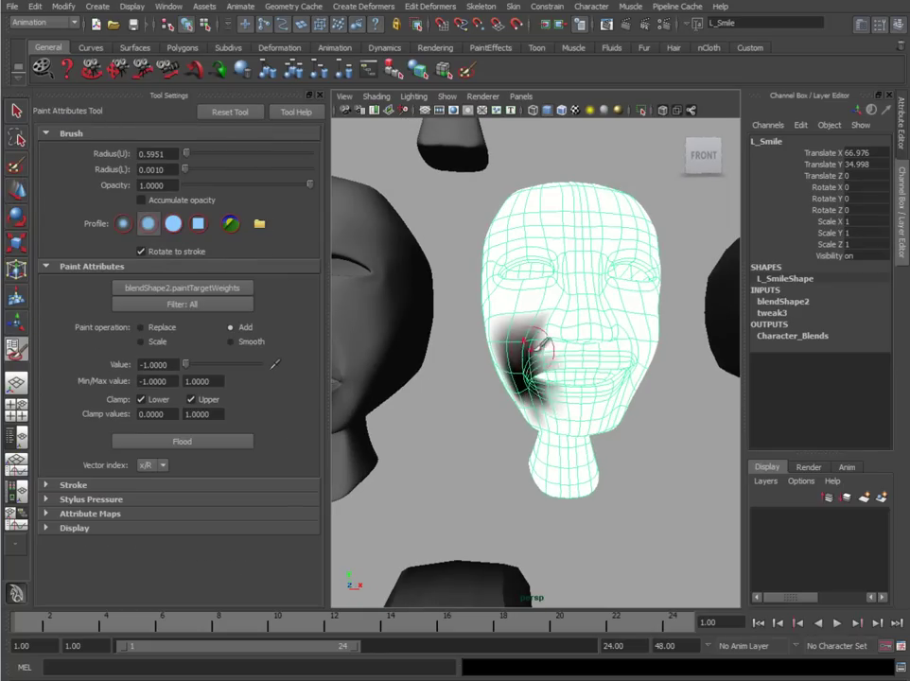
{"action": "left_click_drag", "start_coordinate": [539, 344], "coordinate": [553, 328]}
- Enlarge the brush radius to about 1.39 and paint out the character's right side and top of the L_Smile head
{"action": "right_click_drag", "start_coordinate": [556, 405], "coordinate": [611, 430], "text": "alt"}
{"action": "mouse_move", "coordinate": [611, 429]}
{"action": "left_mouse_down", "text": "alt"}
{"action": "mouse_move", "coordinate": [567, 359]}
{"action": "mouse_move", "coordinate": [559, 370]}
{"action": "mouse_move", "coordinate": [539, 253]}
{"action": "mouse_move", "coordinate": [567, 269]}
{"action": "mouse_move", "coordinate": [600, 251]}
{"action": "left_mouse_up", "text": "alt"}
{"action": "left_click_drag", "start_coordinate": [541, 299], "coordinate": [609, 304], "text": "alt"}
{"action": "mouse_move", "coordinate": [591, 260]}
{"action": "left_mouse_down"}
{"action": "mouse_move", "coordinate": [510, 240]}
{"action": "mouse_move", "coordinate": [567, 234]}
{"action": "left_mouse_up"}
{"action": "mouse_move", "coordinate": [515, 203]}
{"action": "left_mouse_down"}
{"action": "mouse_move", "coordinate": [465, 261]}
{"action": "mouse_move", "coordinate": [463, 355]}
{"action": "left_mouse_up"}
{"action": "right_click_drag", "start_coordinate": [546, 358], "coordinate": [468, 331], "text": "alt"}
{"action": "mouse_move", "coordinate": [466, 331]}
{"action": "left_mouse_down", "text": "alt"}
{"action": "mouse_move", "coordinate": [464, 305]}
{"action": "mouse_move", "coordinate": [501, 307]}
{"action": "mouse_move", "coordinate": [457, 203]}
{"action": "mouse_move", "coordinate": [416, 156]}
{"action": "mouse_move", "coordinate": [522, 196]}
{"action": "mouse_move", "coordinate": [444, 218]}
{"action": "left_mouse_up", "text": "alt"}
{"action": "right_click_drag", "start_coordinate": [445, 218], "coordinate": [454, 240], "text": "alt"}
{"action": "left_click_drag", "start_coordinate": [455, 240], "coordinate": [444, 274], "text": "alt"}
{"action": "right_click_drag", "start_coordinate": [445, 274], "coordinate": [439, 290], "text": "alt"}
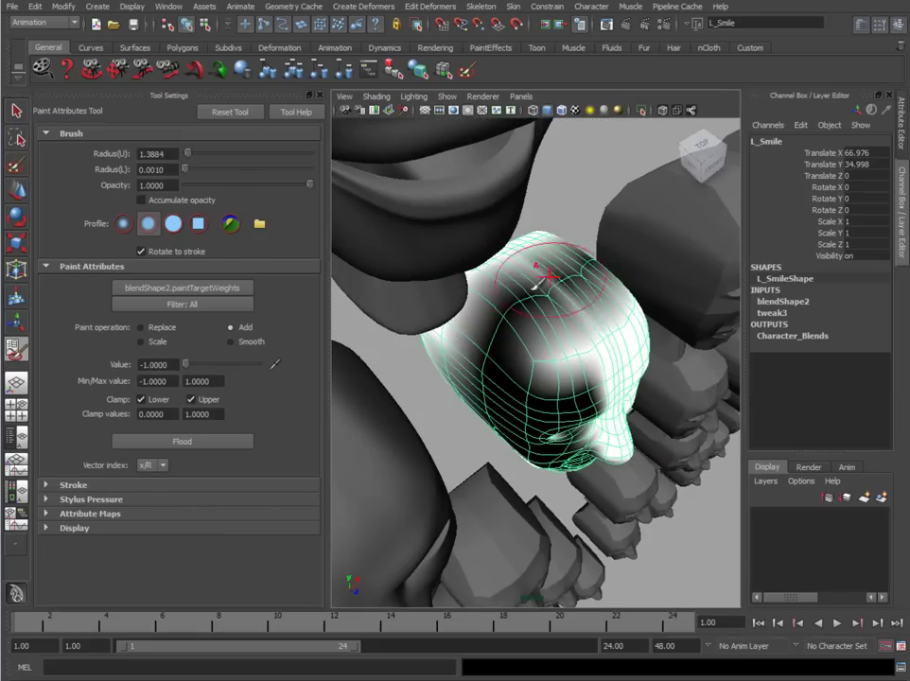
- Paint out the remaining forehead, eye, nose and chin weights on L_Smile, keeping the character's left mouth side weighted
{"action": "left_click_drag", "start_coordinate": [605, 317], "coordinate": [463, 305], "text": "alt"}
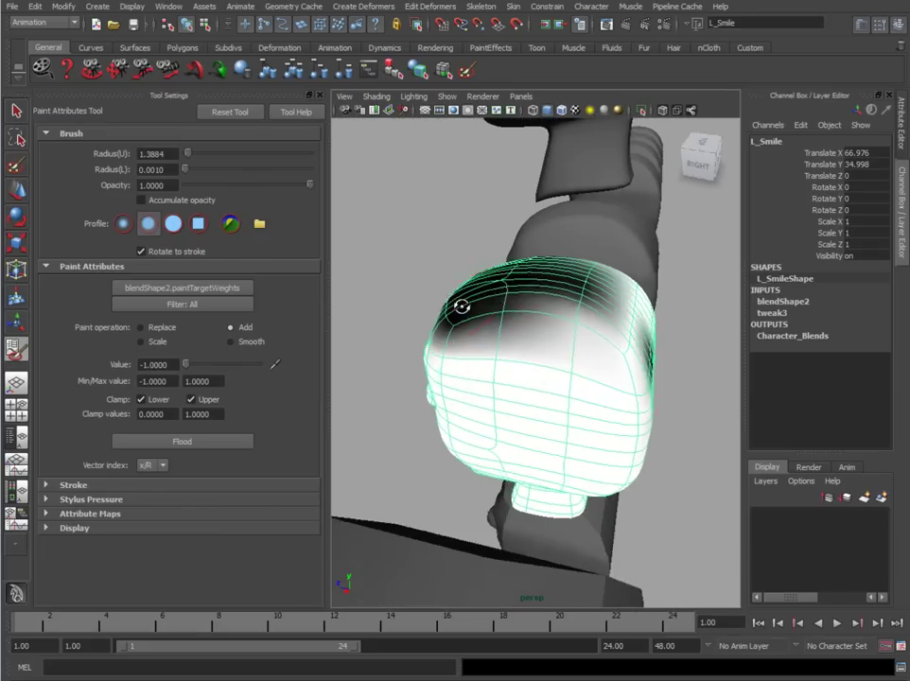
{"action": "mouse_move", "coordinate": [522, 315]}
{"action": "left_mouse_down", "text": "alt"}
{"action": "mouse_move", "coordinate": [442, 342]}
{"action": "mouse_move", "coordinate": [575, 361]}
{"action": "mouse_move", "coordinate": [467, 308]}
{"action": "mouse_move", "coordinate": [533, 432]}
{"action": "mouse_move", "coordinate": [567, 470]}
{"action": "mouse_move", "coordinate": [432, 417]}
{"action": "mouse_move", "coordinate": [526, 412]}
{"action": "mouse_move", "coordinate": [595, 366]}
{"action": "left_mouse_up", "text": "alt"}
{"action": "left_click_drag", "start_coordinate": [458, 356], "coordinate": [641, 295], "text": "alt"}
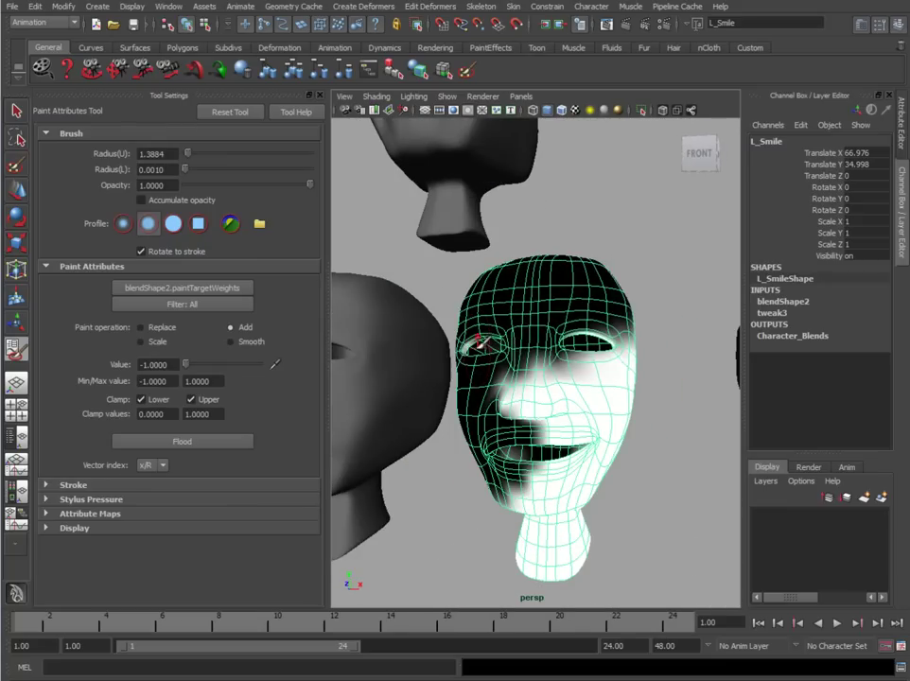
{"action": "left_click_drag", "start_coordinate": [641, 341], "coordinate": [558, 327], "text": "alt"}
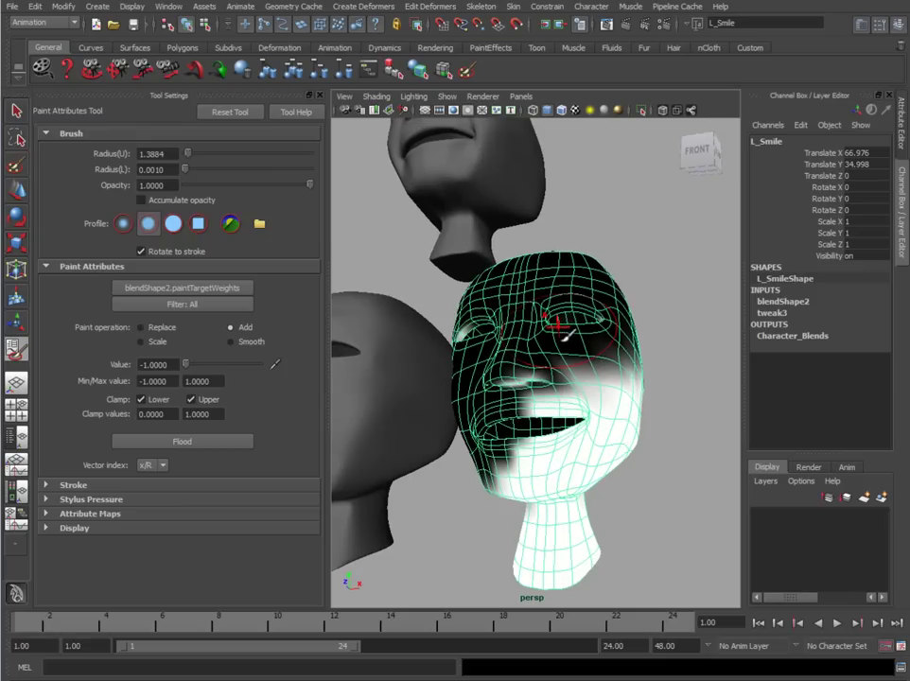
{"action": "mouse_move", "coordinate": [493, 458]}
{"action": "left_mouse_down"}
{"action": "mouse_move", "coordinate": [532, 506]}
{"action": "mouse_move", "coordinate": [576, 462]}
{"action": "mouse_move", "coordinate": [575, 487]}
{"action": "mouse_move", "coordinate": [579, 472]}
{"action": "left_mouse_up"}
{"action": "right_click_drag", "start_coordinate": [543, 425], "coordinate": [669, 337], "text": "alt"}
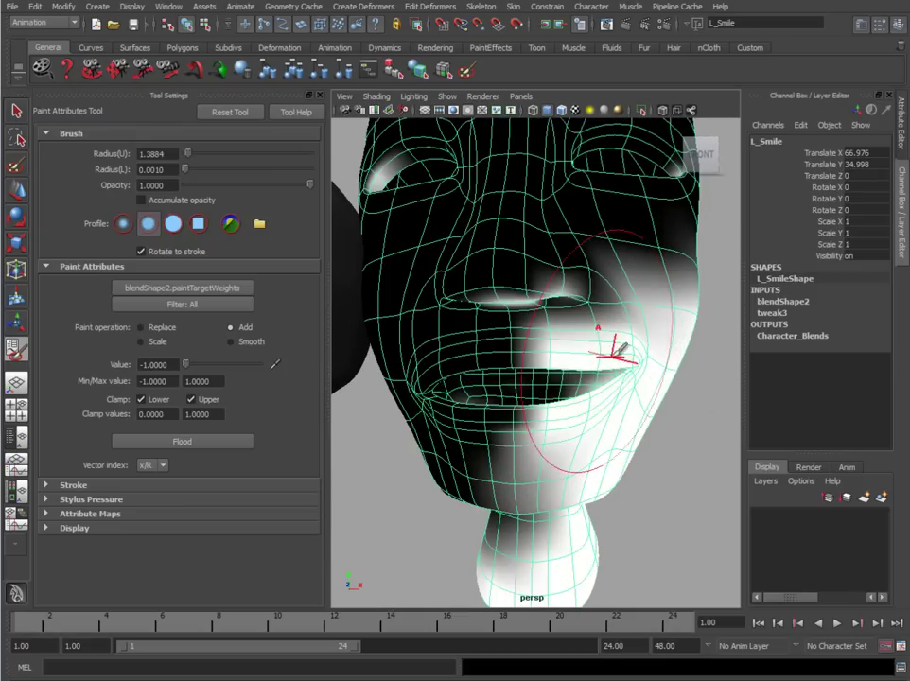
- Leave painting and compare the R_Smile and L_Smile heads side by side
{"action": "key", "text": "w"}
{"action": "left_click", "coordinate": [631, 459]}
{"action": "right_click_drag", "start_coordinate": [631, 460], "coordinate": [511, 443], "text": "alt"}
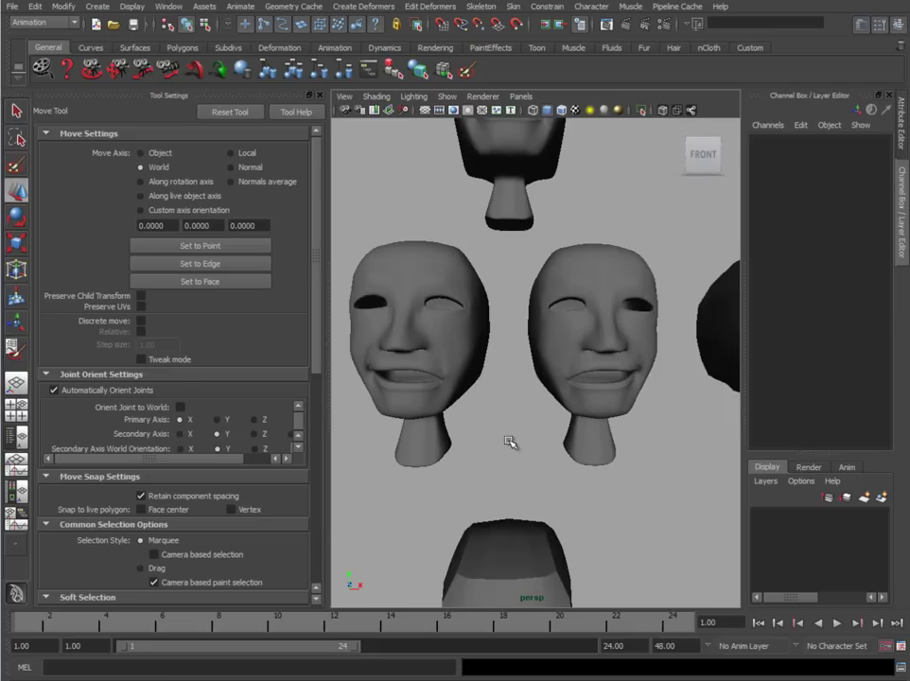
{"action": "left_click", "coordinate": [419, 369]}
{"action": "left_click", "coordinate": [613, 385]}
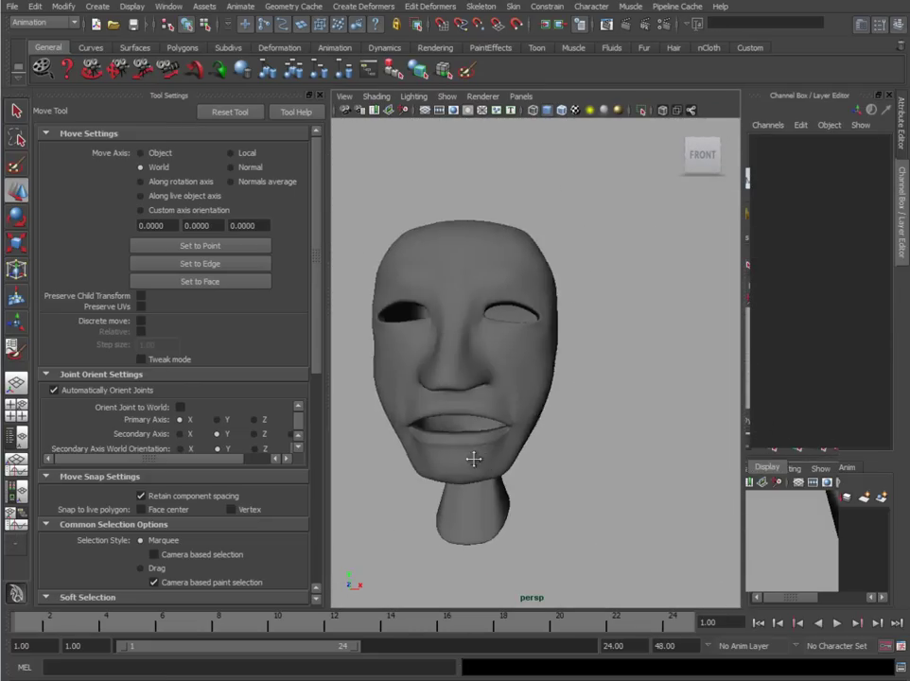
- Test the L_Smile and R_Smile blends on the FinalConnection head in the Blend Shape editor and return both to 0
{"action": "left_click", "coordinate": [483, 391]}
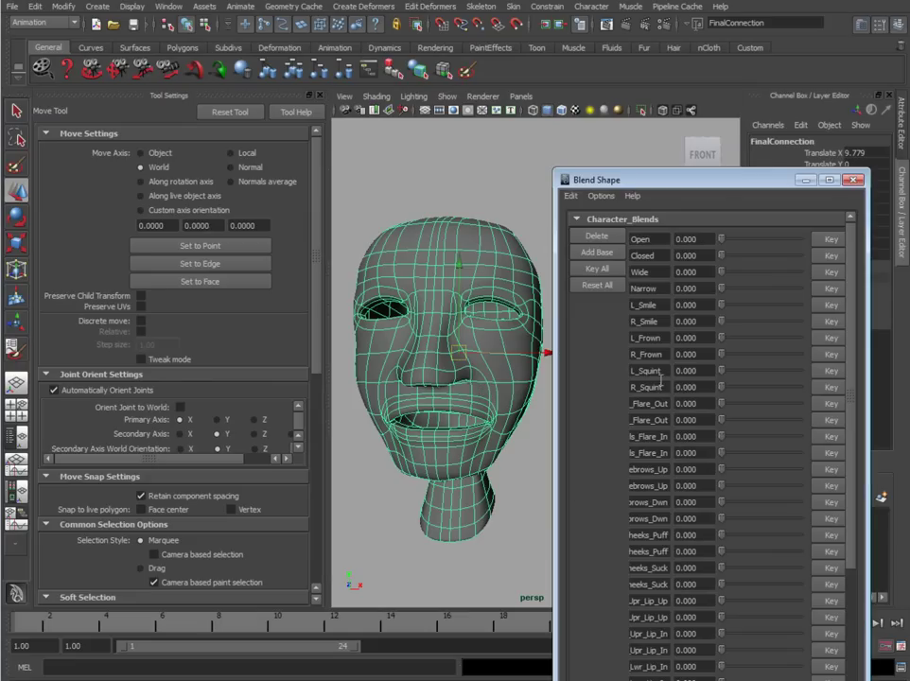
{"action": "double_click", "coordinate": [643, 304]}
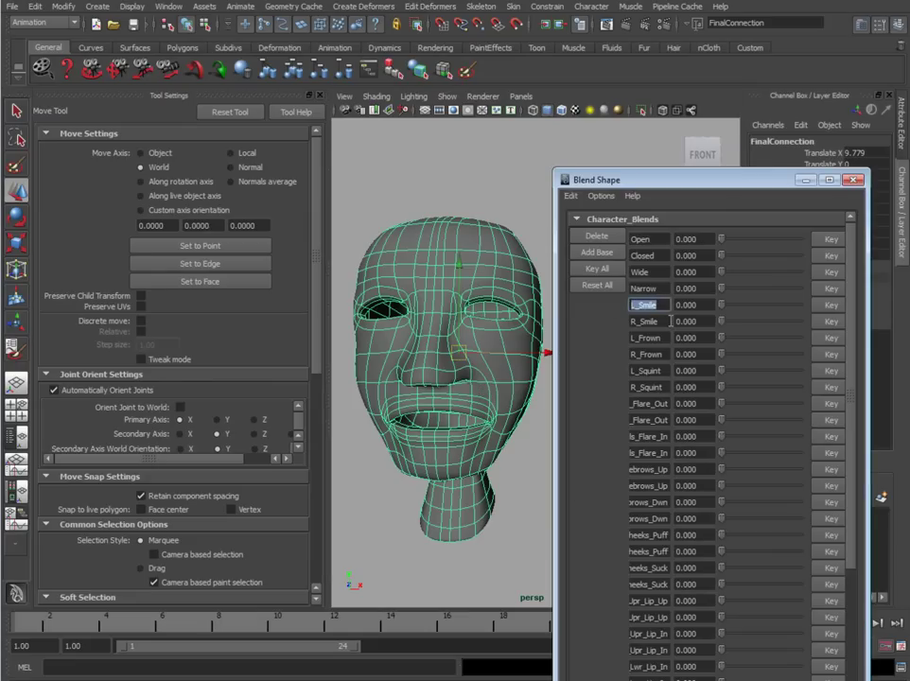
{"action": "left_click_drag", "start_coordinate": [724, 305], "coordinate": [835, 312]}
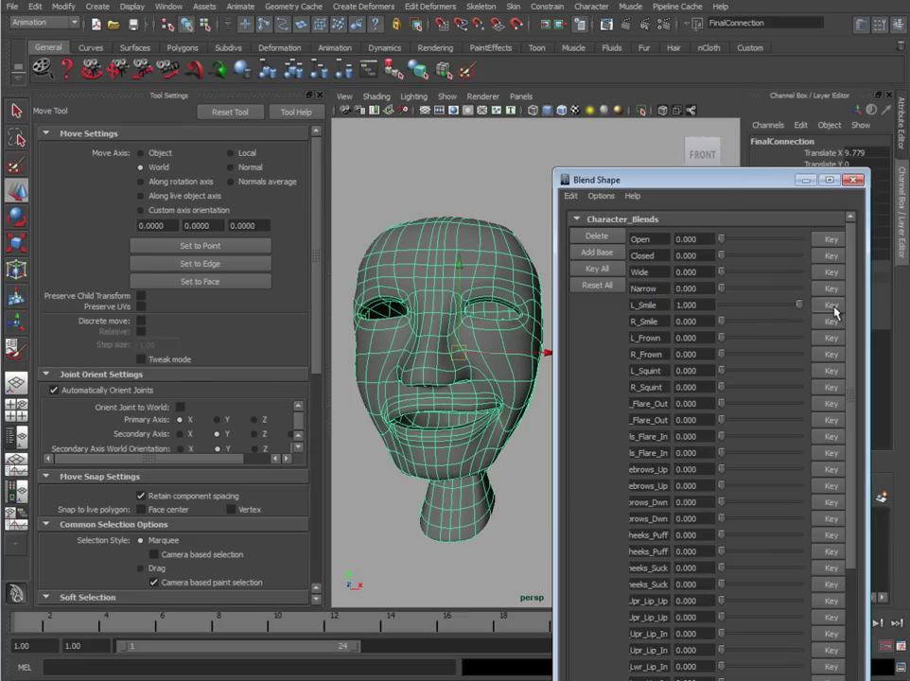
{"action": "left_click_drag", "start_coordinate": [729, 325], "coordinate": [715, 307]}
{"action": "left_click_drag", "start_coordinate": [799, 321], "coordinate": [727, 310]}
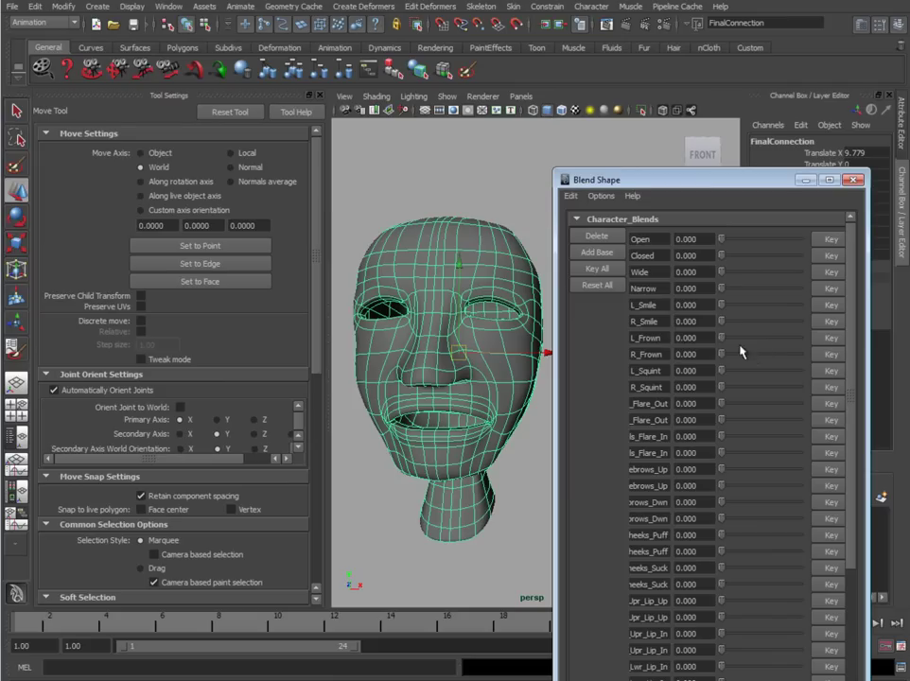
- Set both L_Smile and R_Smile to 1 on FinalConnection and move the Blend Shape editor aside to inspect the combined smile
{"action": "left_click_drag", "start_coordinate": [721, 305], "coordinate": [821, 326]}
{"action": "left_click_drag", "start_coordinate": [648, 188], "coordinate": [804, 217]}
{"action": "left_click_drag", "start_coordinate": [646, 358], "coordinate": [542, 442], "text": "alt"}
{"action": "left_click", "coordinate": [627, 416]}
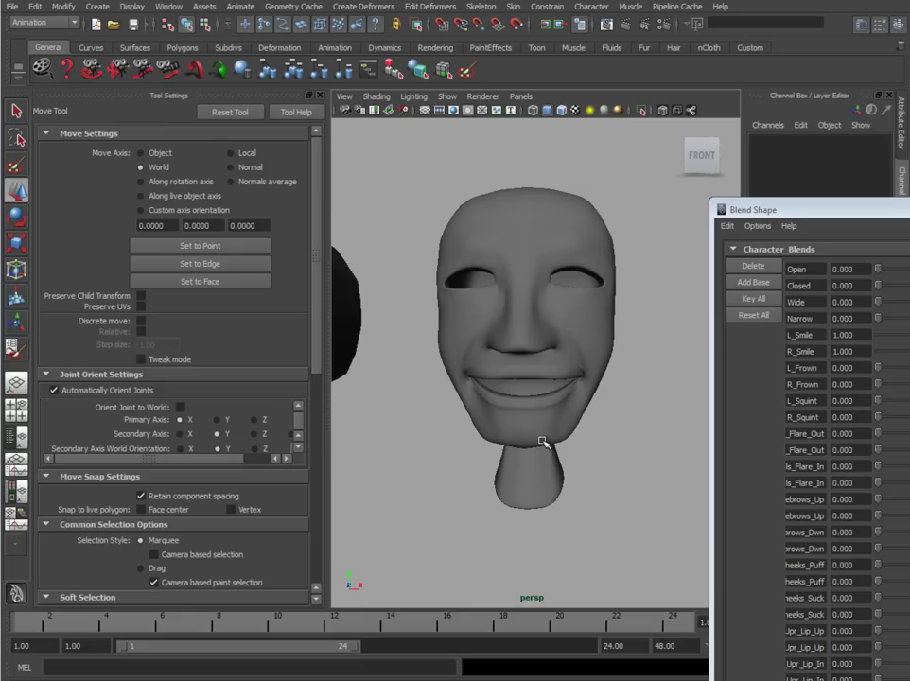
{"action": "right_click_drag", "start_coordinate": [596, 389], "coordinate": [609, 410], "text": "alt"}
{"action": "middle_click_drag", "start_coordinate": [609, 411], "coordinate": [536, 460], "text": "alt"}
{"action": "right_click_drag", "start_coordinate": [537, 460], "coordinate": [509, 448], "text": "alt"}
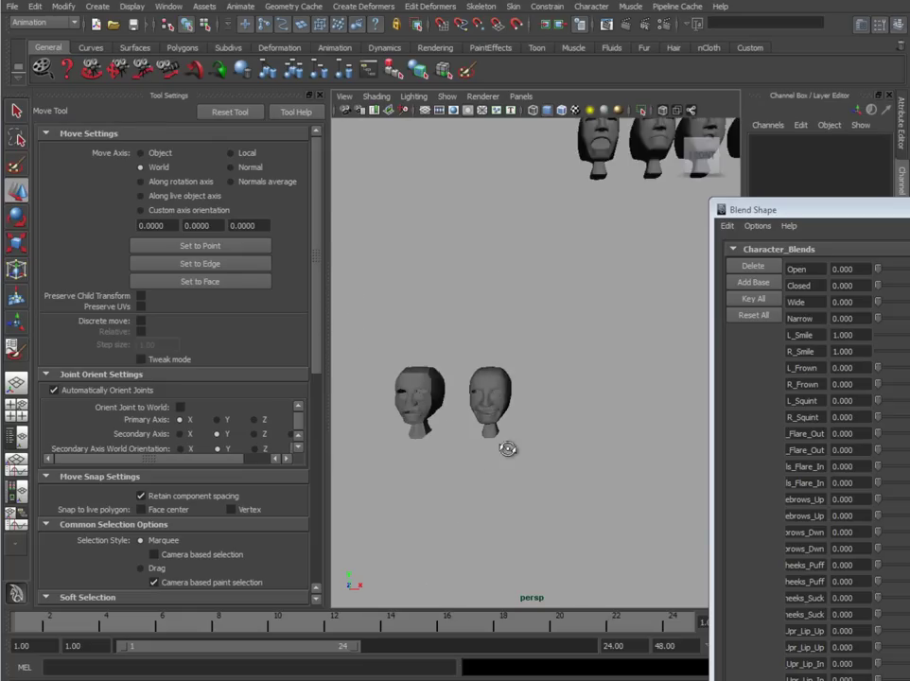
- Select Smile_Master, L_Smile and the final head in wireframe display to examine how the master's construction history links the heads
{"action": "middle_click_drag", "start_coordinate": [686, 370], "coordinate": [569, 435], "text": "alt"}
{"action": "middle_click_drag", "start_coordinate": [686, 313], "coordinate": [491, 329], "text": "alt"}
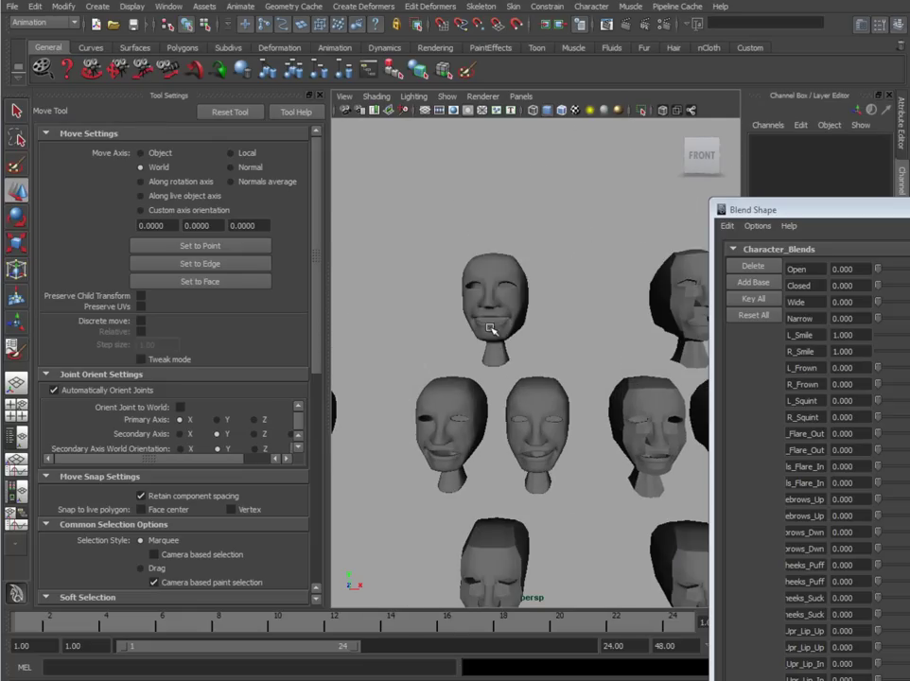
{"action": "left_click", "coordinate": [497, 307]}
{"action": "right_click_drag", "start_coordinate": [459, 391], "coordinate": [594, 426], "text": "alt"}
{"action": "right_click_drag", "start_coordinate": [552, 396], "coordinate": [528, 402], "text": "alt"}
{"action": "middle_click_drag", "start_coordinate": [527, 402], "coordinate": [544, 377], "text": "alt"}
{"action": "key", "text": "4"}
{"action": "left_click_drag", "start_coordinate": [509, 427], "coordinate": [572, 310], "text": "alt"}
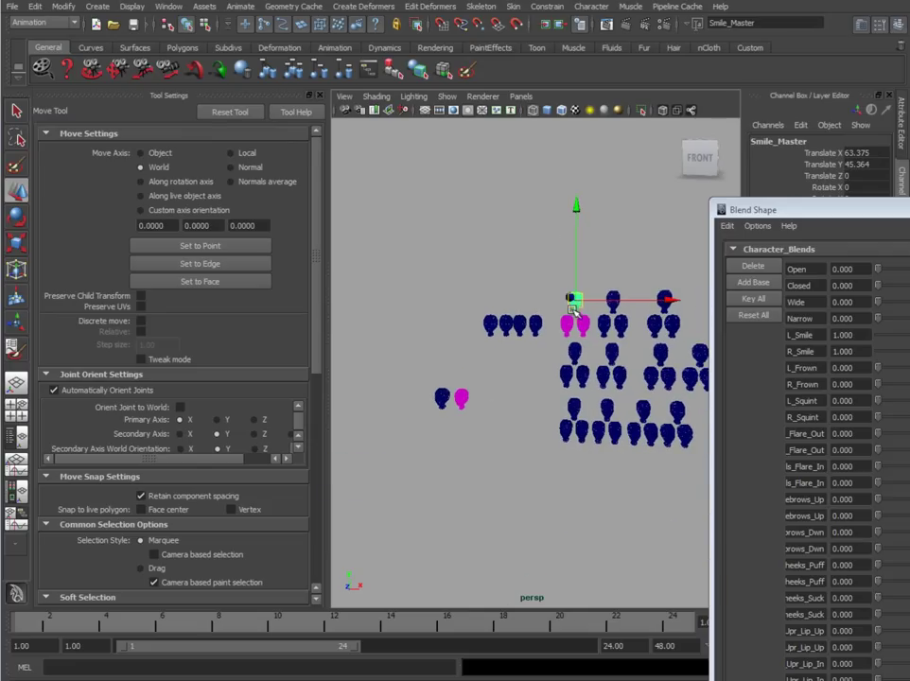
{"action": "left_click", "coordinate": [580, 320]}
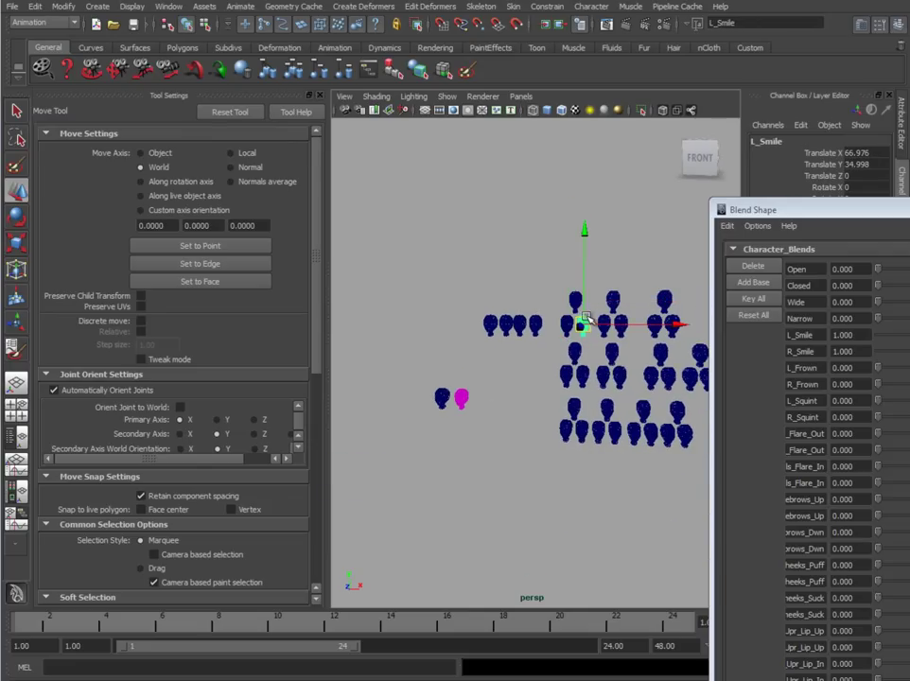
{"action": "left_click", "coordinate": [461, 399]}
{"action": "scroll", "coordinate": [458, 365], "scroll_direction": "up", "scroll_amount": 6}
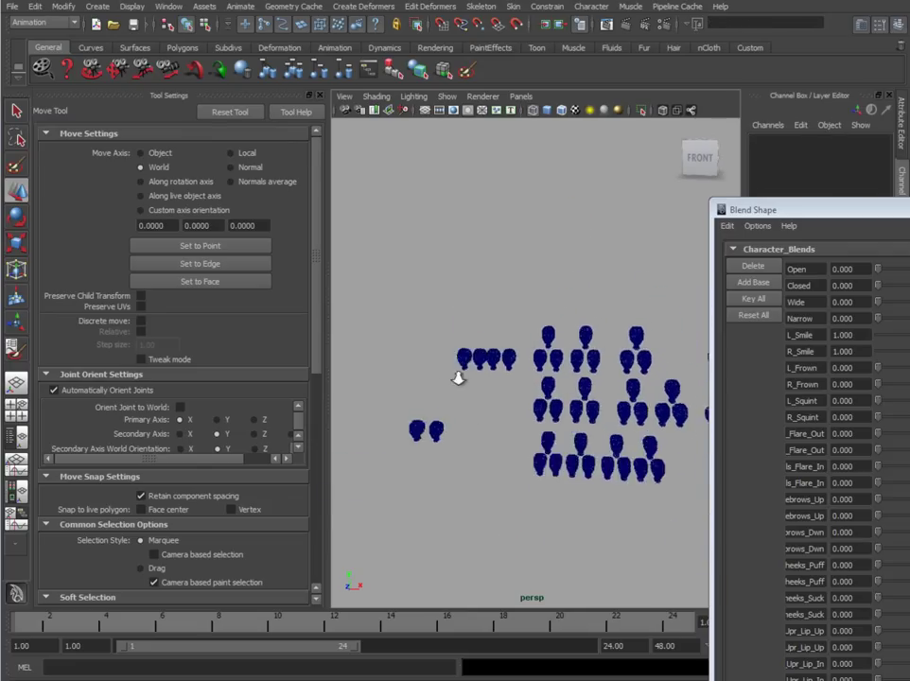
- Reshape Smile_Master's smile by moving its soft-selected mouth-corner vertices in shaded display
{"action": "left_click", "coordinate": [552, 348]}
{"action": "key", "text": "5"}
{"action": "right_click_drag", "start_coordinate": [553, 348], "coordinate": [516, 302], "text": "alt"}
{"action": "middle_click_drag", "start_coordinate": [515, 302], "coordinate": [518, 365], "text": "alt"}
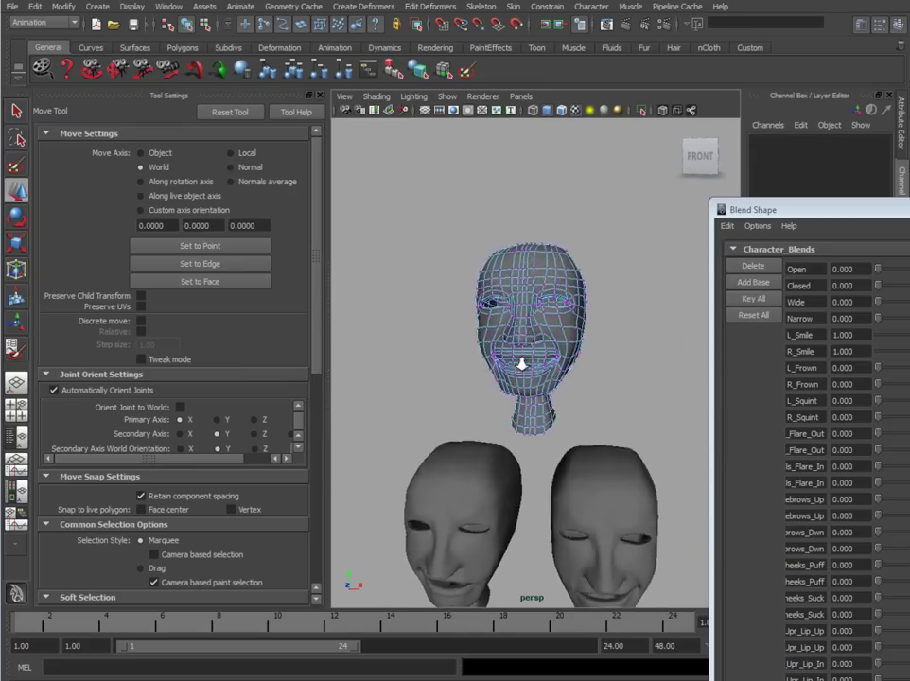
{"action": "scroll", "coordinate": [517, 365], "scroll_direction": "up", "scroll_amount": 5}
{"action": "left_click_drag", "start_coordinate": [436, 347], "coordinate": [575, 405]}
{"action": "scroll", "coordinate": [524, 375], "scroll_direction": "down", "scroll_amount": 6}
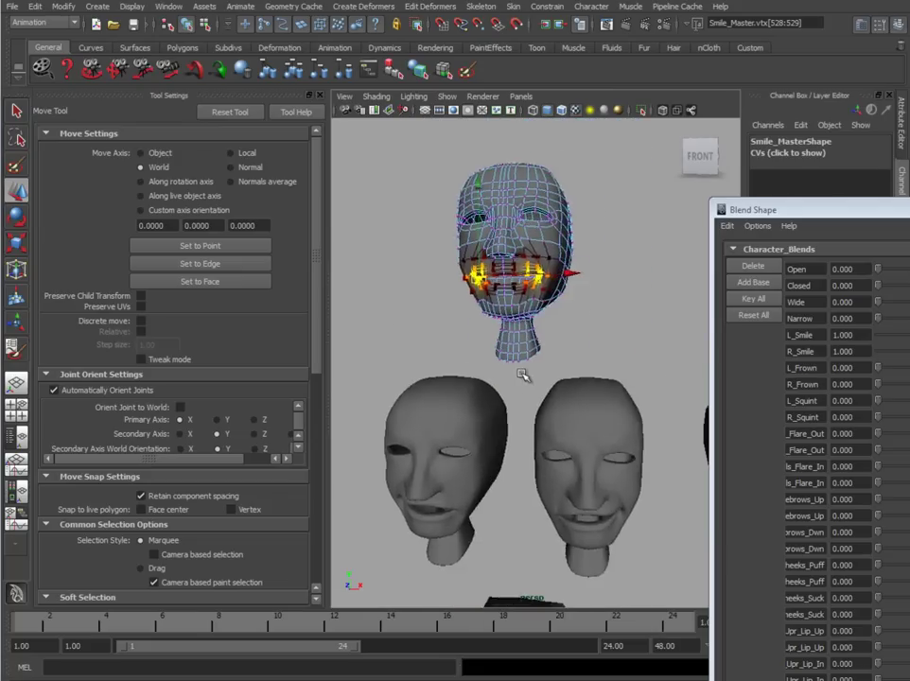
{"action": "mouse_move", "coordinate": [566, 457]}
{"action": "middle_mouse_down"}
{"action": "mouse_move", "coordinate": [575, 443]}
{"action": "mouse_move", "coordinate": [556, 427]}
{"action": "mouse_move", "coordinate": [572, 446]}
{"action": "middle_mouse_up"}
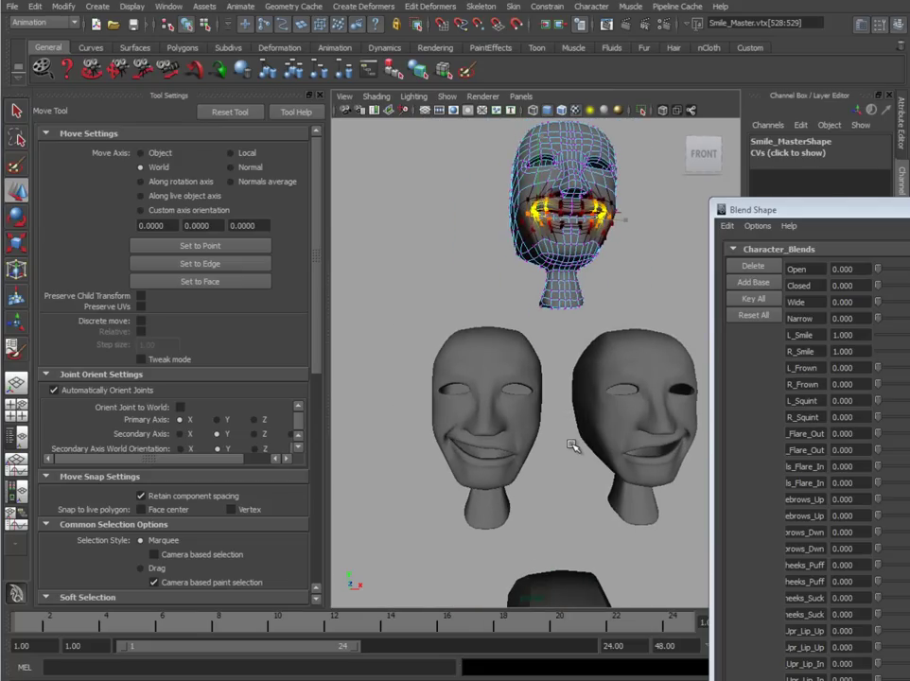
- Compare how the reshaped smile carries over to the R_Smile, L_Smile and FinalConnection heads
{"action": "right_click_drag", "start_coordinate": [572, 445], "coordinate": [567, 495], "text": "alt"}
{"action": "middle_click_drag", "start_coordinate": [492, 511], "coordinate": [605, 397], "text": "alt"}
{"action": "middle_click_drag", "start_coordinate": [430, 456], "coordinate": [542, 448], "text": "alt"}
{"action": "right_click_drag", "start_coordinate": [542, 448], "coordinate": [571, 470], "text": "alt"}
{"action": "middle_click_drag", "start_coordinate": [591, 490], "coordinate": [560, 481], "text": "alt"}
{"action": "right_click_drag", "start_coordinate": [617, 487], "coordinate": [538, 467], "text": "alt"}
{"action": "middle_click_drag", "start_coordinate": [587, 442], "coordinate": [556, 453], "text": "alt"}
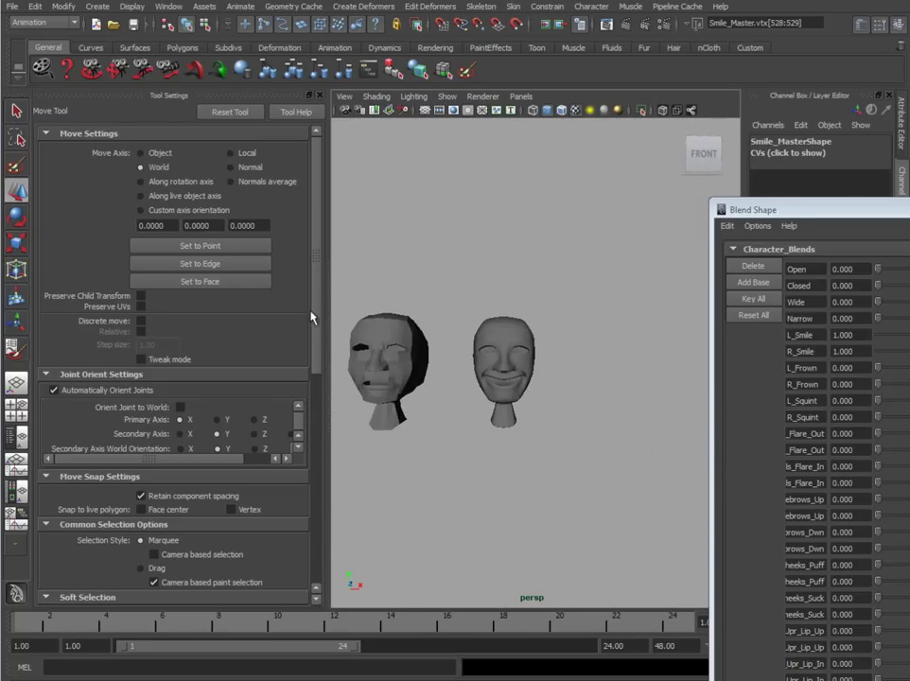
- Close the tool settings, switch to a four-view layout and replace the top view with a new shaded perspective view of FinalConnection
{"action": "left_click", "coordinate": [318, 96]}
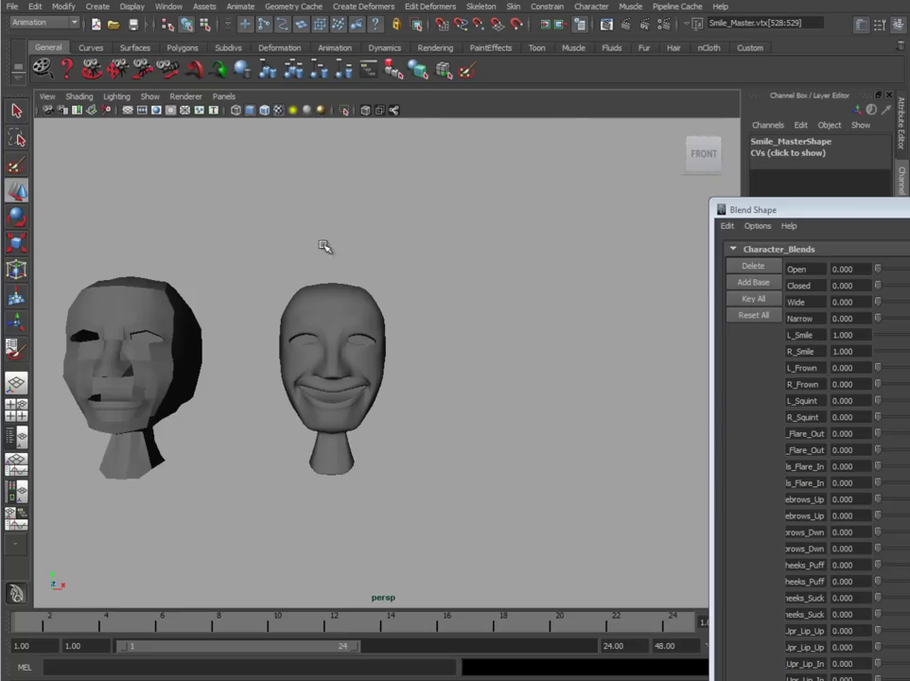
{"action": "left_click", "coordinate": [22, 413]}
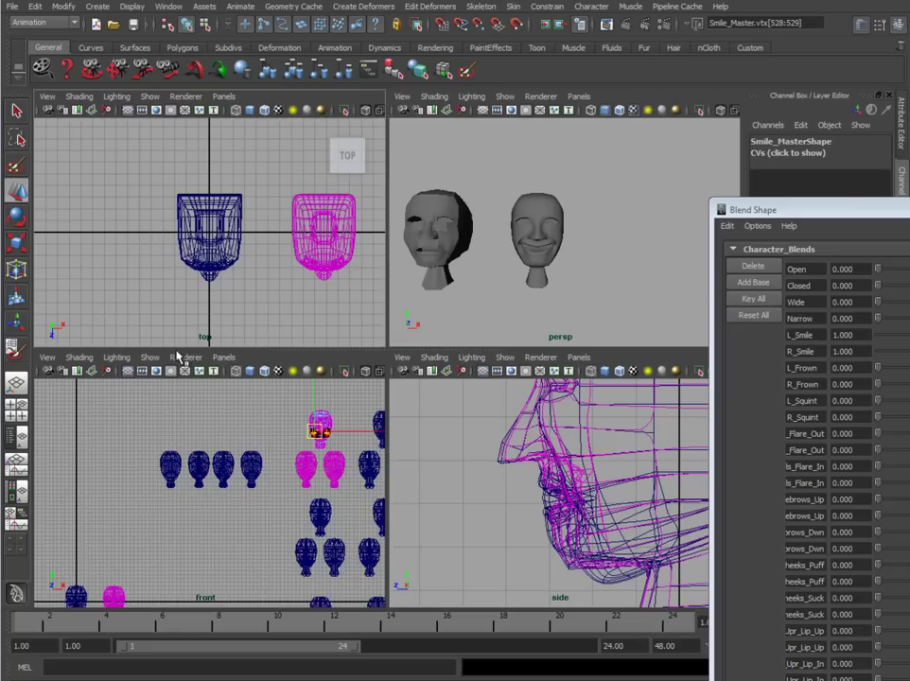
{"action": "left_click", "coordinate": [222, 96]}
{"action": "mouse_move", "coordinate": [293, 108]}
{"action": "left_click", "coordinate": [346, 125]}
{"action": "mouse_move", "coordinate": [177, 264]}
{"action": "left_mouse_down", "text": "alt"}
{"action": "mouse_move", "coordinate": [276, 245]}
{"action": "mouse_move", "coordinate": [187, 258]}
{"action": "mouse_move", "coordinate": [230, 255]}
{"action": "mouse_move", "coordinate": [253, 283]}
{"action": "left_mouse_up", "text": "alt"}
{"action": "key", "text": "5"}
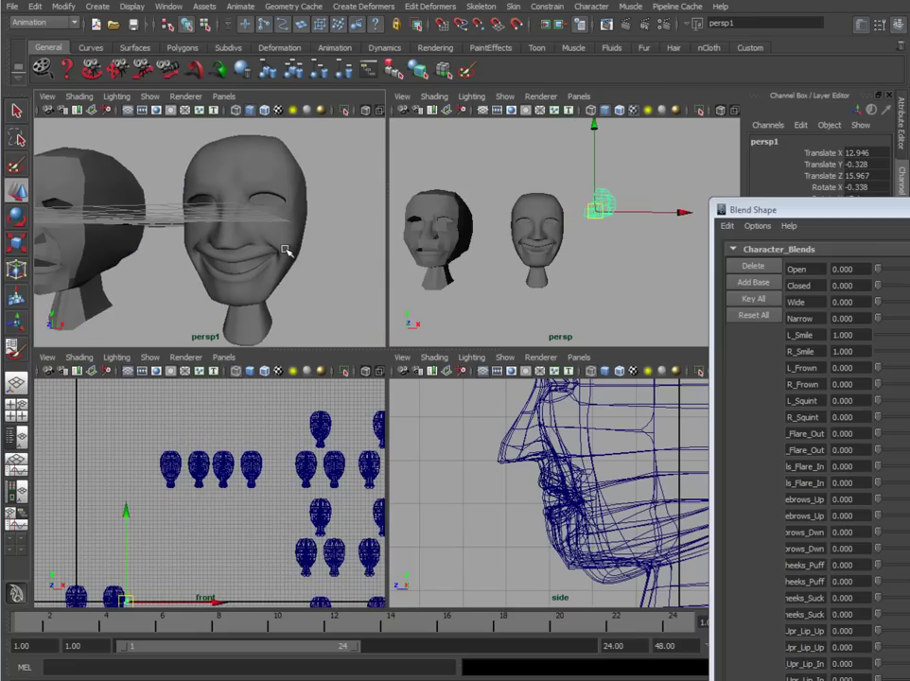
- Move Smile_Master's soft-selected mouth-corner vertices in depth and rotate them about the Y axis
{"action": "left_click_drag", "start_coordinate": [243, 242], "coordinate": [489, 279], "text": "alt"}
{"action": "middle_click_drag", "start_coordinate": [489, 279], "coordinate": [454, 317], "text": "alt"}
{"action": "right_click_drag", "start_coordinate": [454, 317], "coordinate": [601, 261], "text": "alt"}
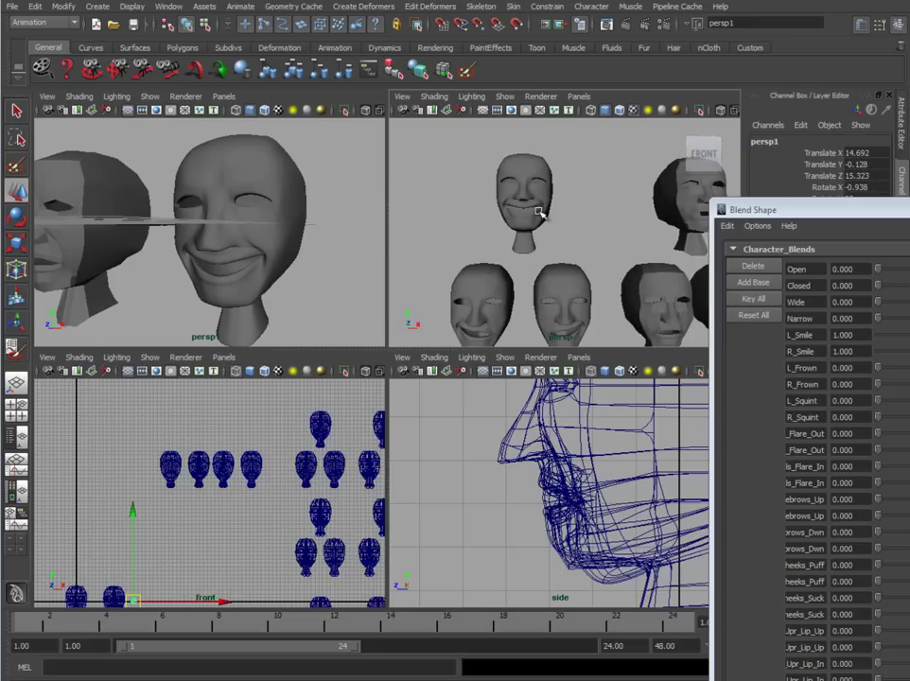
{"action": "left_click", "coordinate": [537, 211]}
{"action": "right_click_drag", "start_coordinate": [541, 220], "coordinate": [630, 280], "text": "alt"}
{"action": "left_click_drag", "start_coordinate": [630, 280], "coordinate": [593, 281], "text": "alt"}
{"action": "right_click_drag", "start_coordinate": [579, 219], "coordinate": [530, 219]}
{"action": "left_click_drag", "start_coordinate": [531, 241], "coordinate": [568, 271], "text": "alt"}
{"action": "right_click_drag", "start_coordinate": [569, 271], "coordinate": [593, 271], "text": "alt"}
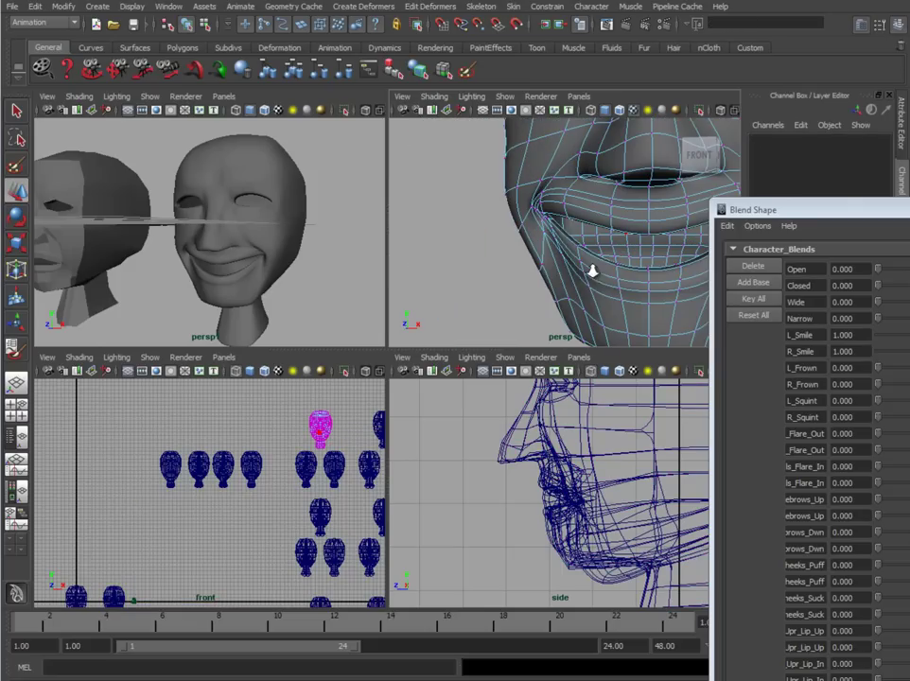
{"action": "left_click_drag", "start_coordinate": [536, 203], "coordinate": [584, 253]}
{"action": "left_click_drag", "start_coordinate": [515, 255], "coordinate": [575, 211], "text": "alt"}
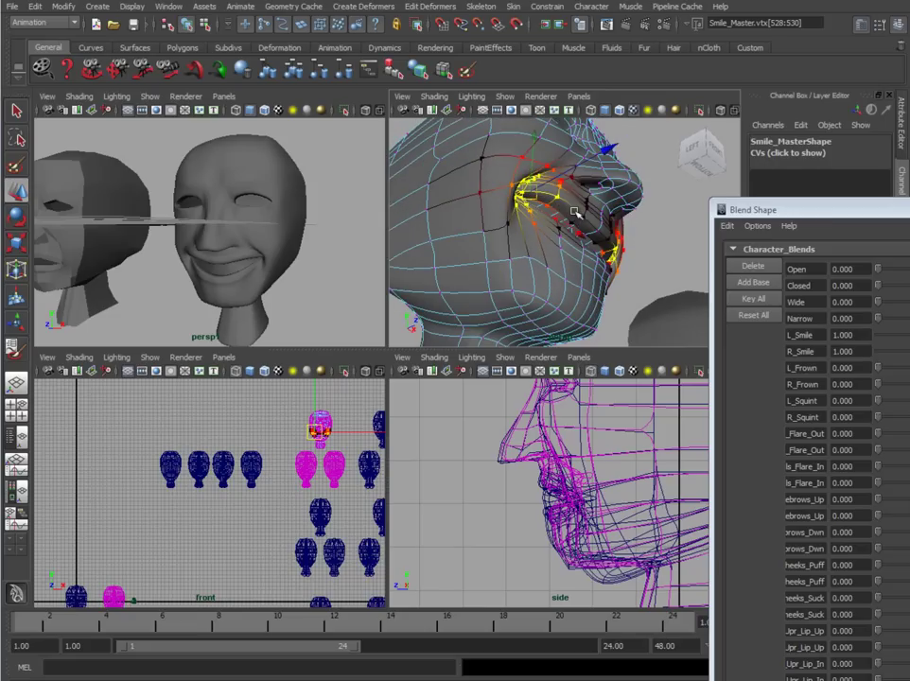
{"action": "left_click_drag", "start_coordinate": [610, 148], "coordinate": [553, 203]}
{"action": "key", "text": "e"}
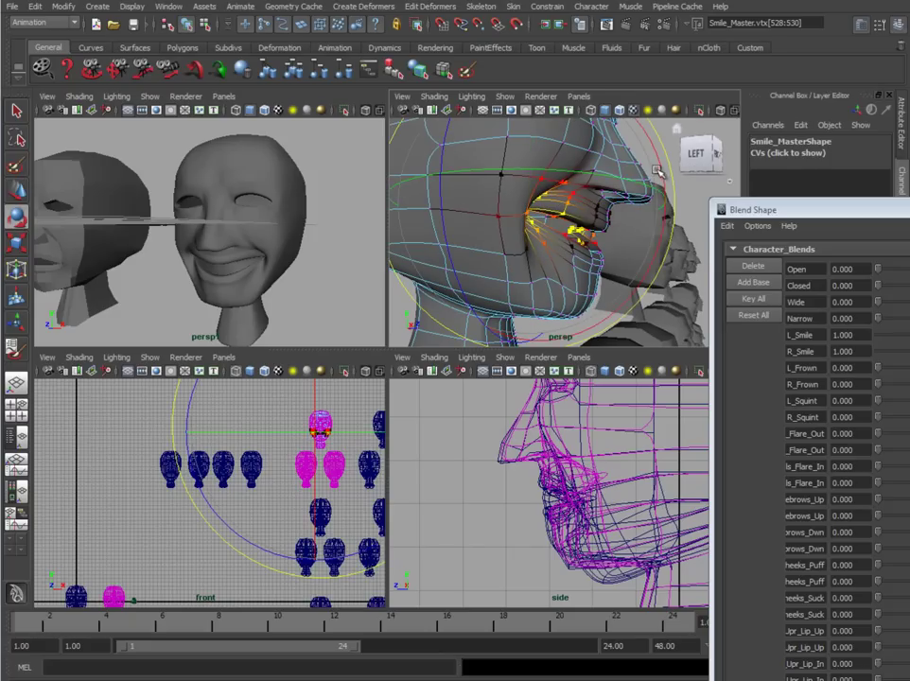
{"action": "left_click_drag", "start_coordinate": [658, 175], "coordinate": [511, 210], "text": "alt"}
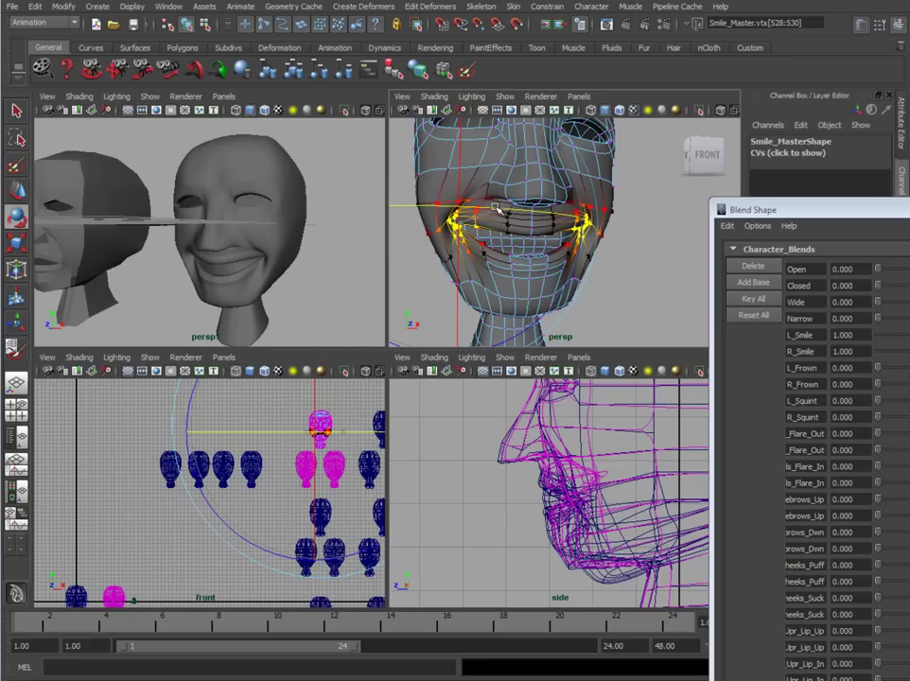
- Select the cheek vertex beside Smile_Master's mouth corner with the Move tool and view the cheek from below
{"action": "left_click", "coordinate": [632, 267]}
{"action": "left_click_drag", "start_coordinate": [628, 267], "coordinate": [594, 204], "text": "alt"}
{"action": "left_click", "coordinate": [595, 195]}
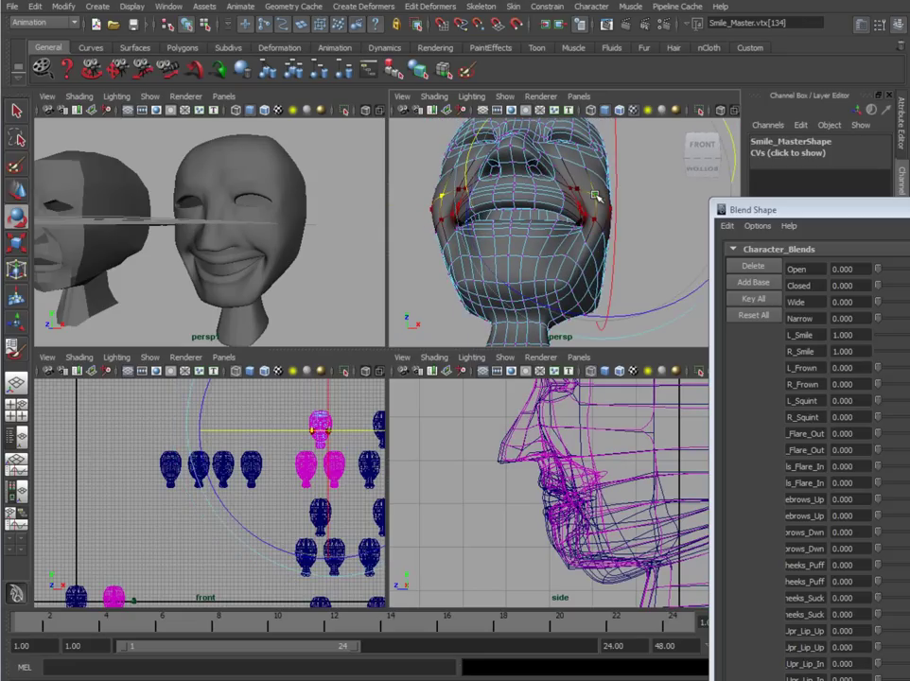
{"action": "key", "text": "w"}
{"action": "left_click_drag", "start_coordinate": [602, 257], "coordinate": [636, 250], "text": "alt"}
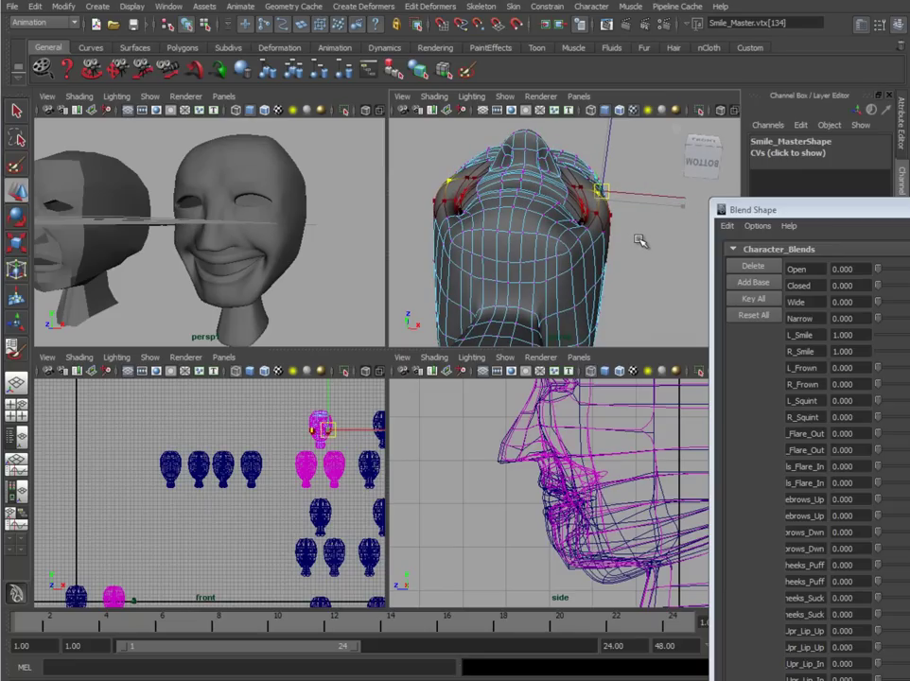
- Inspect FinalConnection's smile from several angles, test R_Smile back up to 1, and bring the whole Blend Shape editor into view
{"action": "left_click_drag", "start_coordinate": [316, 262], "coordinate": [335, 242], "text": "alt"}
{"action": "middle_click_drag", "start_coordinate": [335, 242], "coordinate": [295, 248], "text": "alt"}
{"action": "right_click_drag", "start_coordinate": [242, 251], "coordinate": [312, 268], "text": "alt"}
{"action": "left_click_drag", "start_coordinate": [311, 268], "coordinate": [266, 273], "text": "alt"}
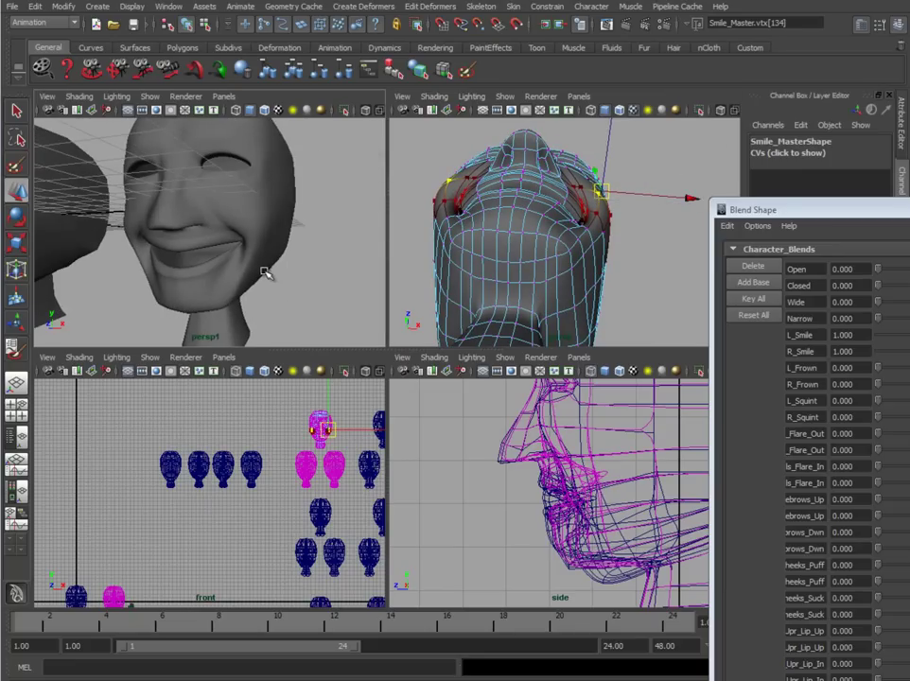
{"action": "left_click_drag", "start_coordinate": [216, 225], "coordinate": [349, 253], "text": "alt"}
{"action": "mouse_move", "coordinate": [896, 333]}
{"action": "left_mouse_down"}
{"action": "mouse_move", "coordinate": [860, 331]}
{"action": "mouse_move", "coordinate": [908, 333]}
{"action": "left_mouse_up"}
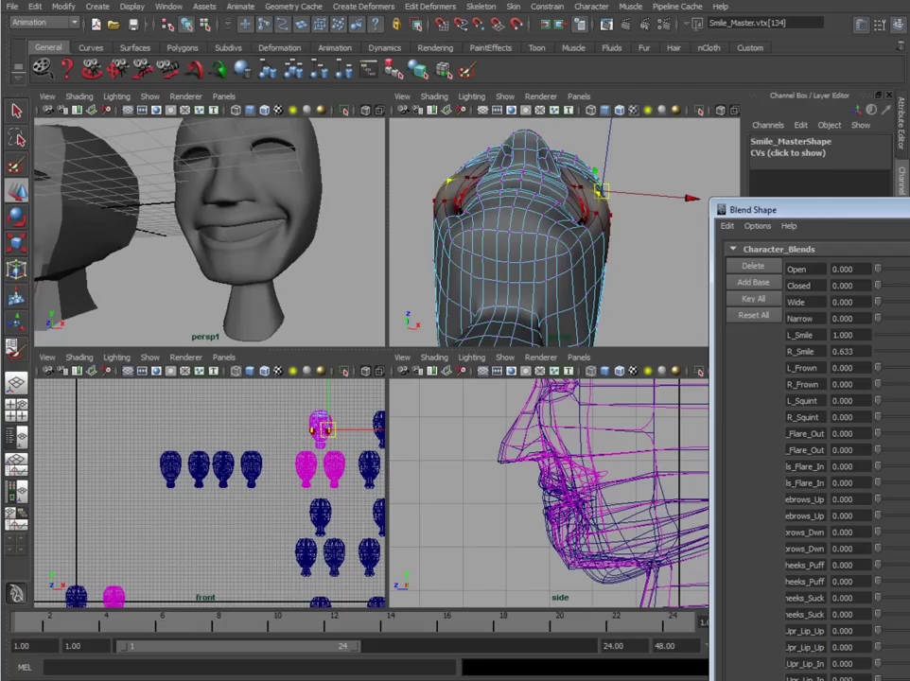
{"action": "left_click_drag", "start_coordinate": [747, 209], "coordinate": [419, 71]}
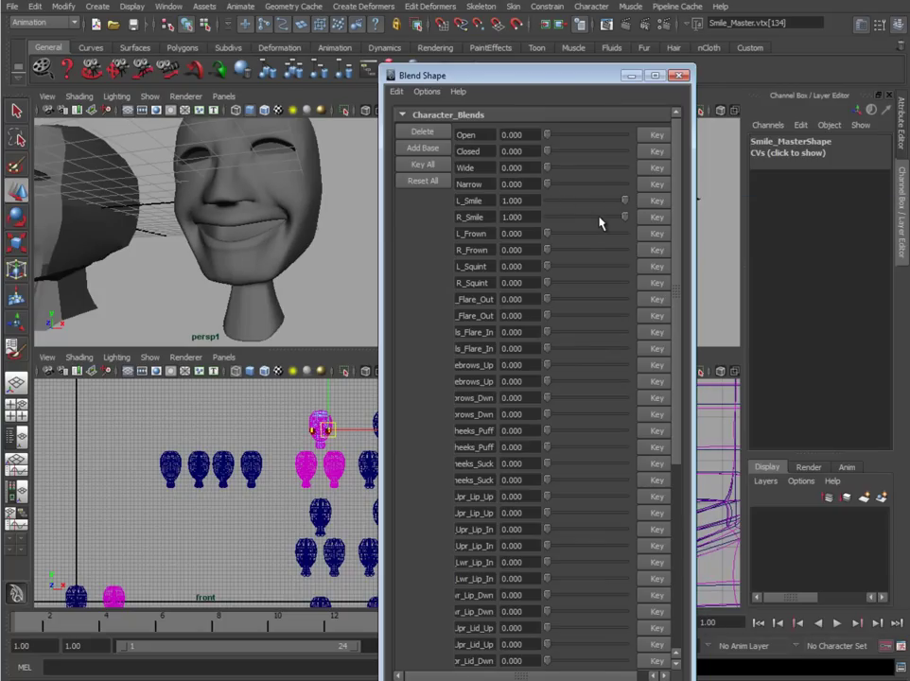
{"action": "left_click_drag", "start_coordinate": [353, 179], "coordinate": [236, 256], "text": "alt"}
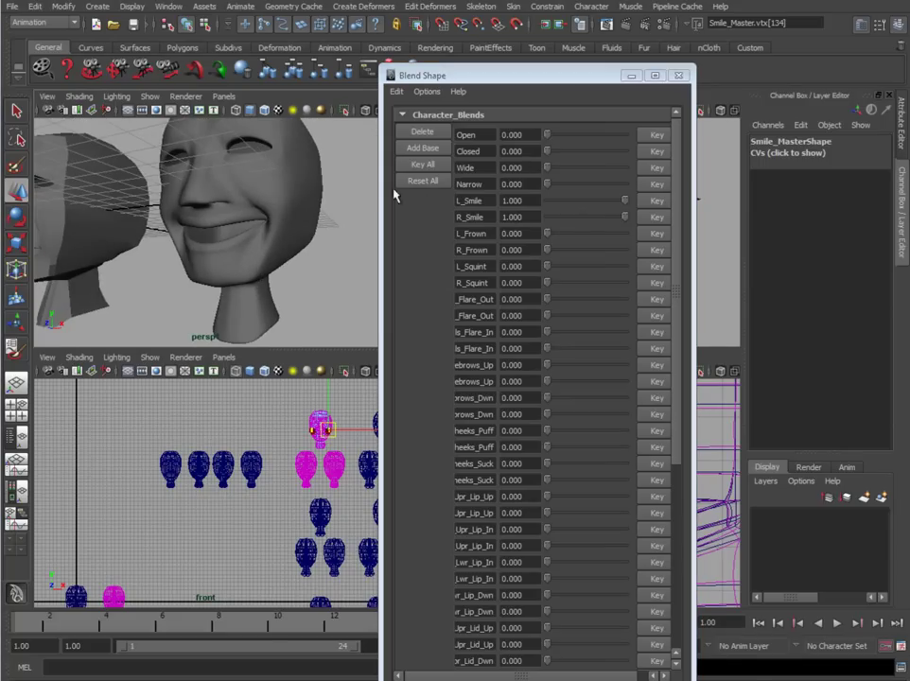
- Set Closed to 1 with L_Smile and R_Smile at 1 and inspect the closed-mouth smile on FinalConnection
{"action": "left_click", "coordinate": [516, 135]}
{"action": "key", "text": "Tab"}
{"action": "key", "text": "Tab"}
{"action": "key", "text": "Tab"}
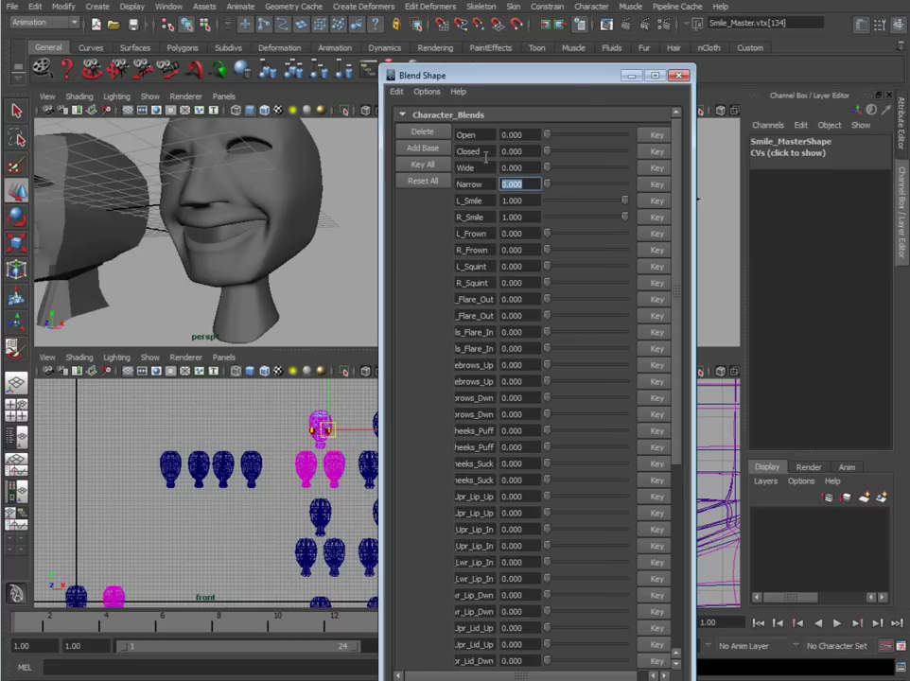
{"action": "left_click_drag", "start_coordinate": [548, 156], "coordinate": [625, 161]}
{"action": "left_click_drag", "start_coordinate": [248, 227], "coordinate": [276, 249], "text": "alt"}
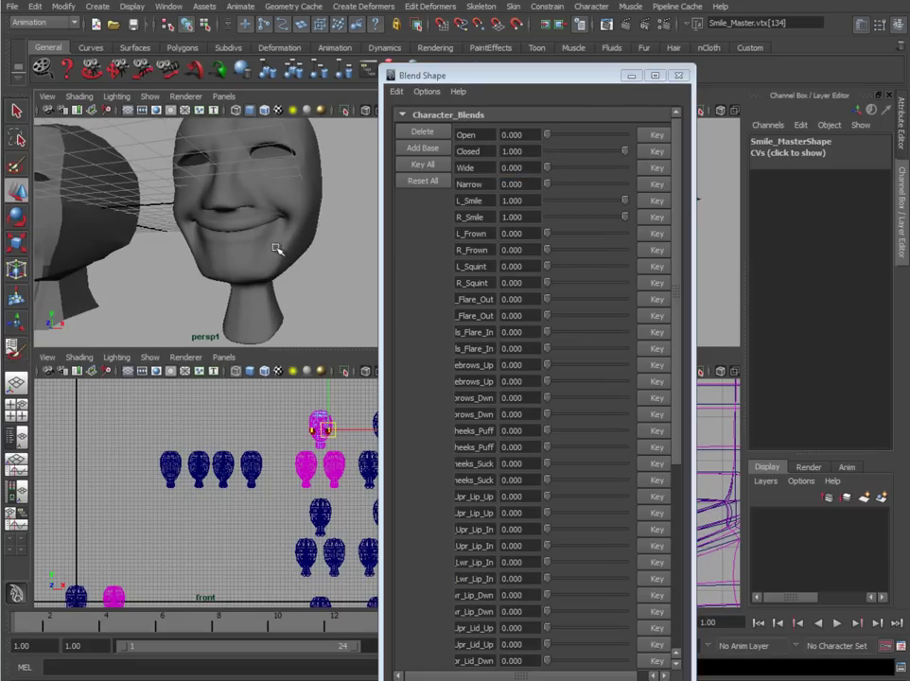
{"action": "left_click", "coordinate": [522, 152]}
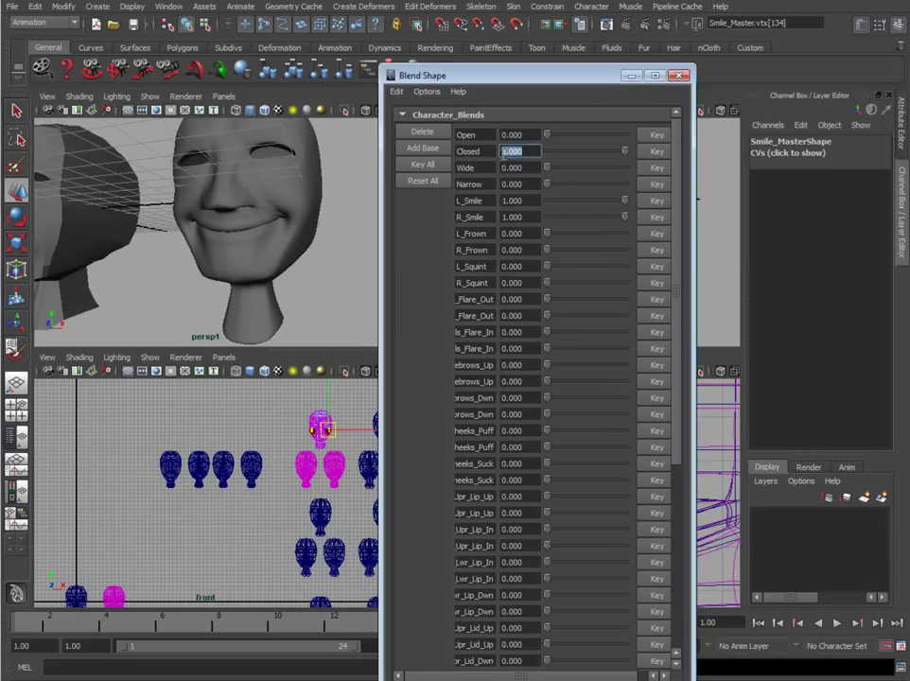
{"action": "left_click", "coordinate": [531, 199]}
{"action": "left_click", "coordinate": [532, 214]}
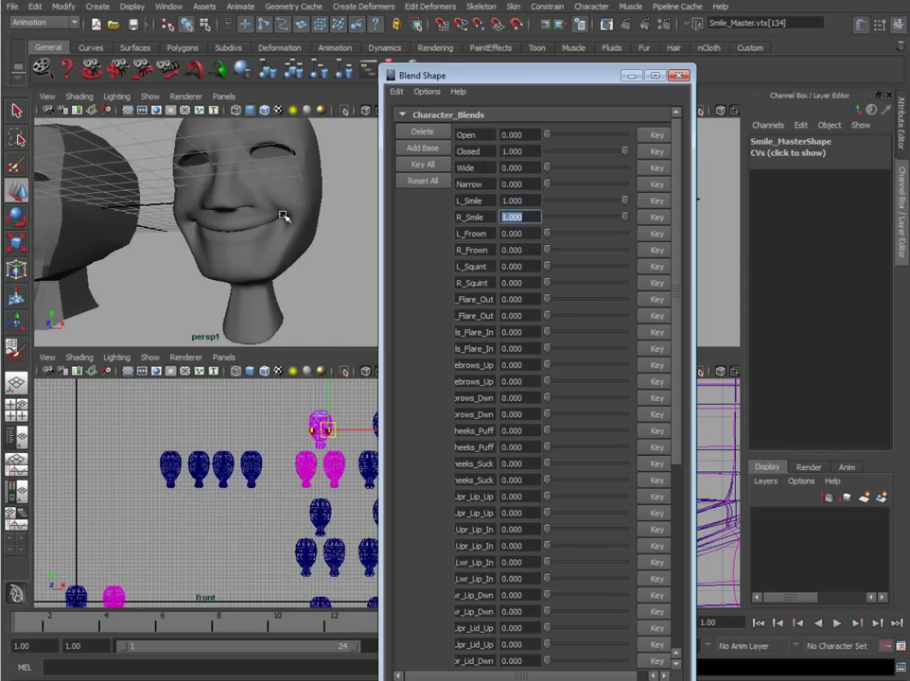
{"action": "left_click_drag", "start_coordinate": [283, 216], "coordinate": [293, 276], "text": "alt"}
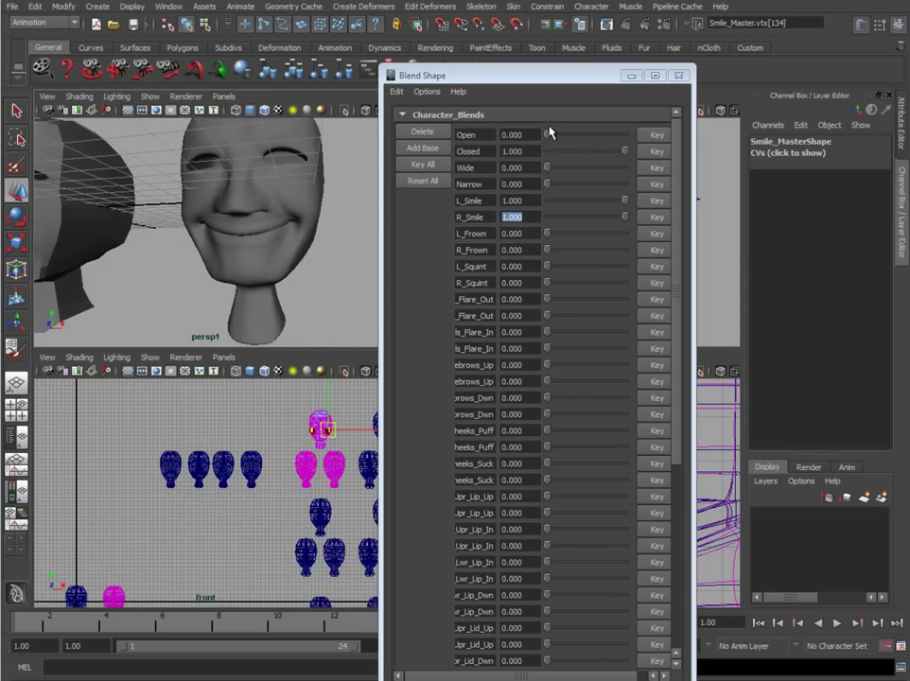
- Return Closed to 0, test Open at 1 together with both smiles, and return Open to 0
{"action": "mouse_move", "coordinate": [624, 151]}
{"action": "left_mouse_down"}
{"action": "mouse_move", "coordinate": [540, 151]}
{"action": "mouse_move", "coordinate": [575, 136]}
{"action": "mouse_move", "coordinate": [616, 145]}
{"action": "mouse_move", "coordinate": [623, 136]}
{"action": "left_mouse_up"}
{"action": "mouse_move", "coordinate": [237, 227]}
{"action": "left_mouse_down", "text": "alt"}
{"action": "mouse_move", "coordinate": [175, 242]}
{"action": "mouse_move", "coordinate": [246, 242]}
{"action": "left_mouse_up", "text": "alt"}
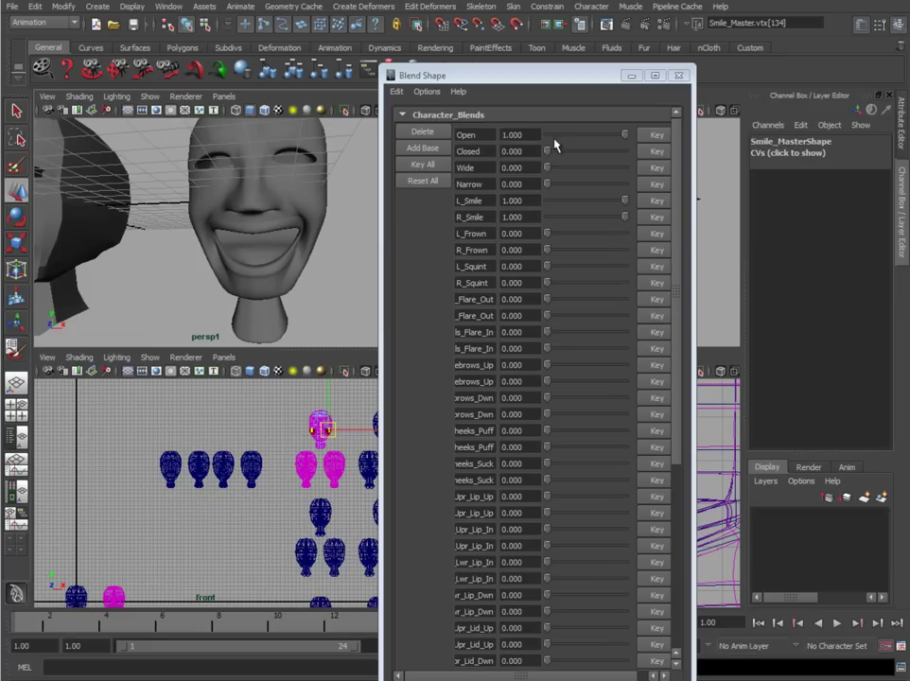
{"action": "left_click_drag", "start_coordinate": [624, 136], "coordinate": [473, 177]}
{"action": "left_click_drag", "start_coordinate": [152, 269], "coordinate": [304, 269], "text": "alt"}
- Return L_Smile and R_Smile to 0 and close the Blend Shape editor
{"action": "left_click_drag", "start_coordinate": [624, 201], "coordinate": [520, 223]}
{"action": "left_click_drag", "start_coordinate": [342, 243], "coordinate": [244, 258], "text": "alt"}
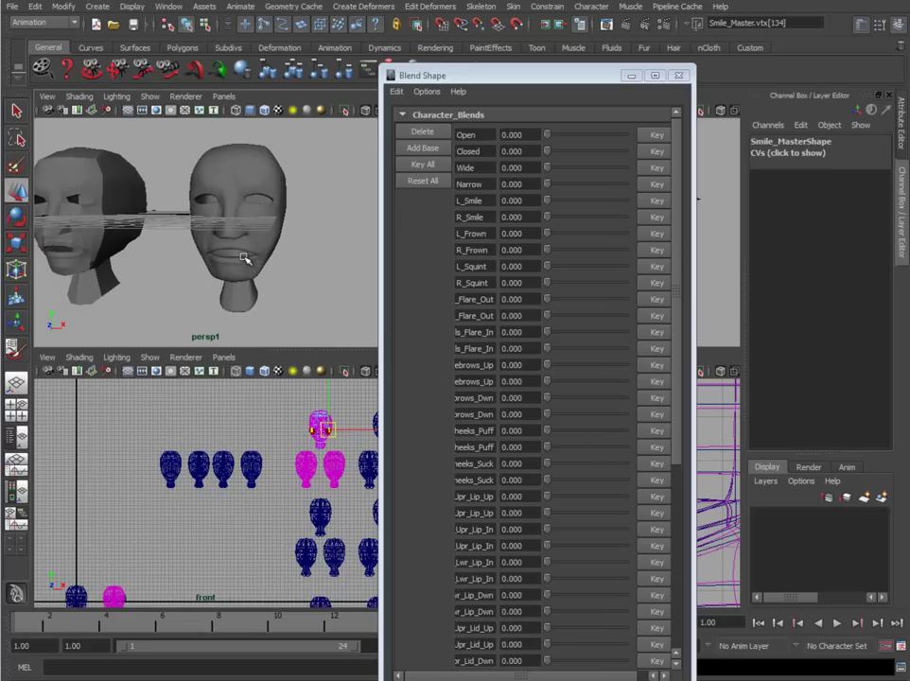
{"action": "left_click", "coordinate": [678, 77]}
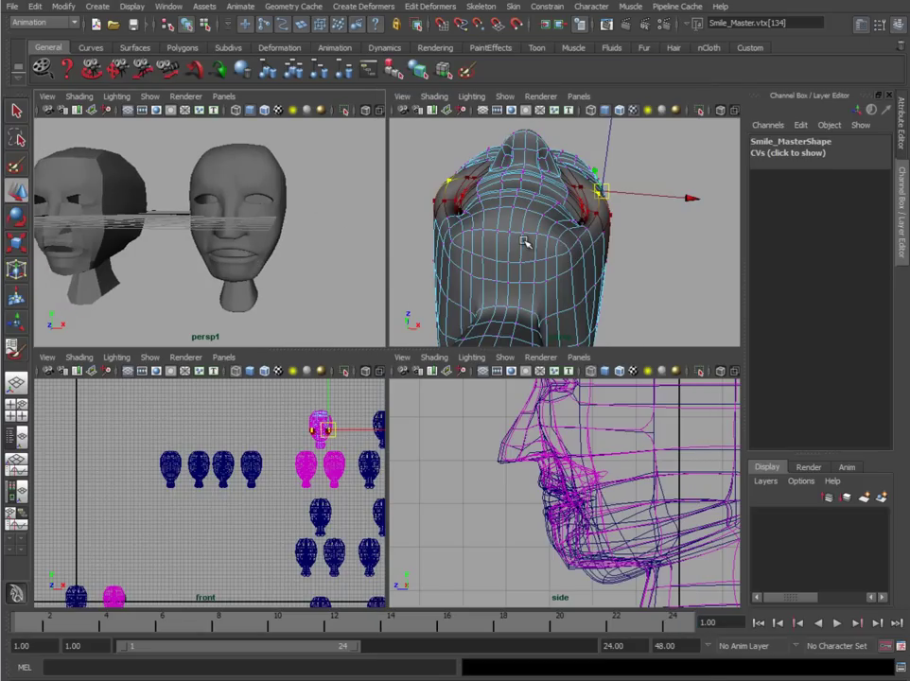
- Maximize the perspective view, return to object mode, and examine Frown_Master with its left and right frown heads
{"action": "key", "text": "space"}
{"action": "right_click_drag", "start_coordinate": [542, 345], "coordinate": [435, 382], "text": "alt"}
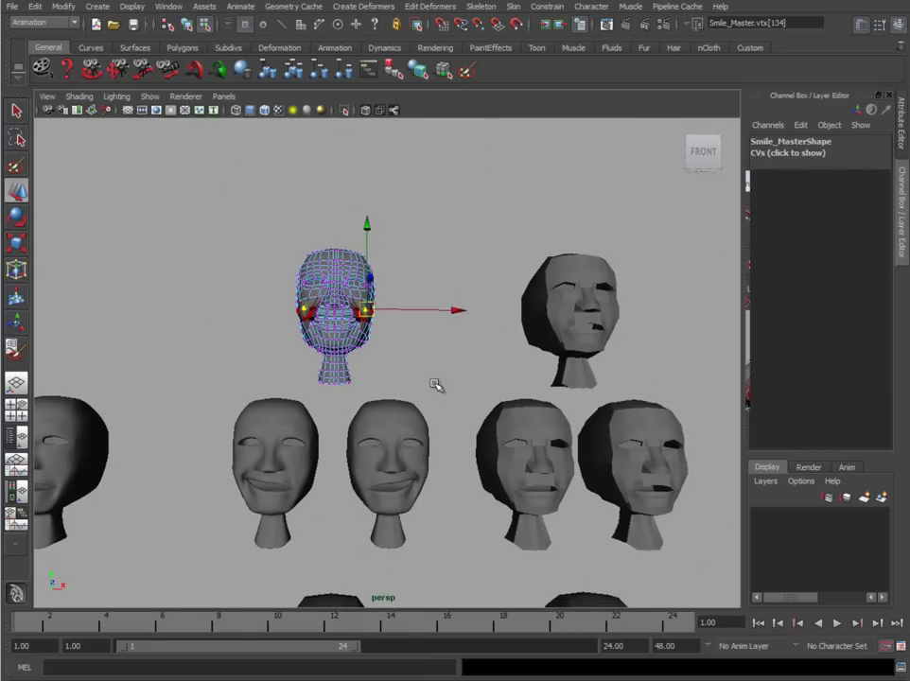
{"action": "key", "text": "F8"}
{"action": "left_click", "coordinate": [435, 369]}
{"action": "left_click", "coordinate": [567, 308]}
{"action": "middle_click_drag", "start_coordinate": [547, 411], "coordinate": [421, 380], "text": "alt"}
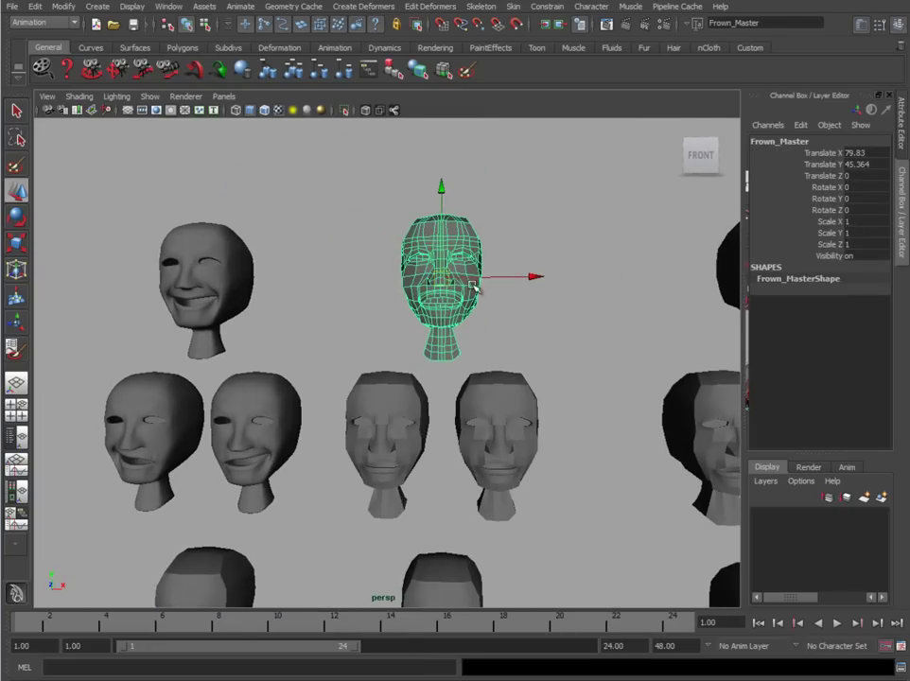
{"action": "left_click", "coordinate": [387, 397]}
{"action": "left_click", "coordinate": [506, 395]}
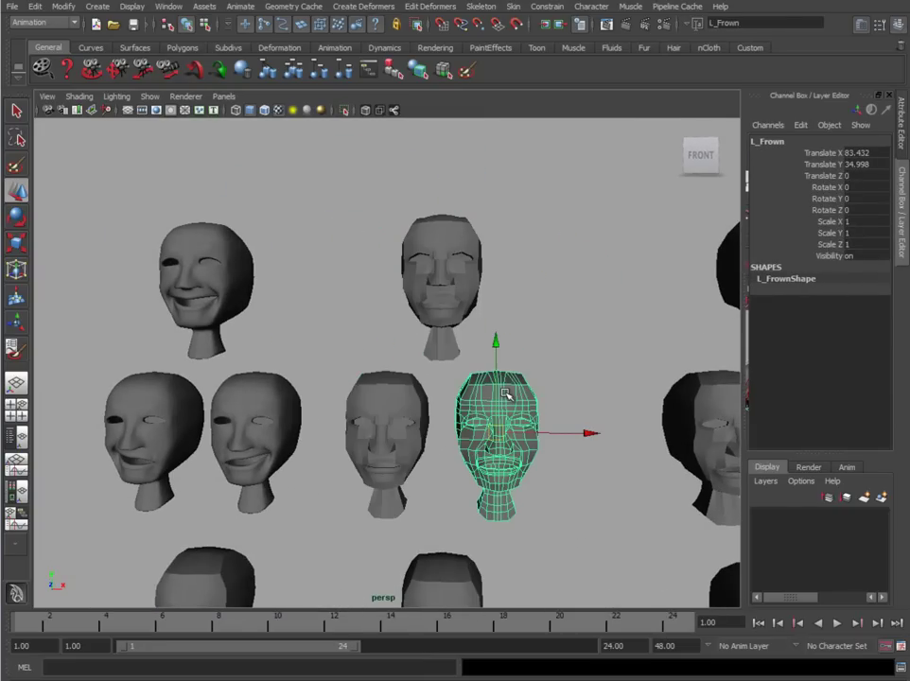
- Examine Squint_Master and select its left and right squint heads in turn
{"action": "middle_click_drag", "start_coordinate": [590, 398], "coordinate": [312, 380], "text": "alt"}
{"action": "left_click", "coordinate": [455, 260]}
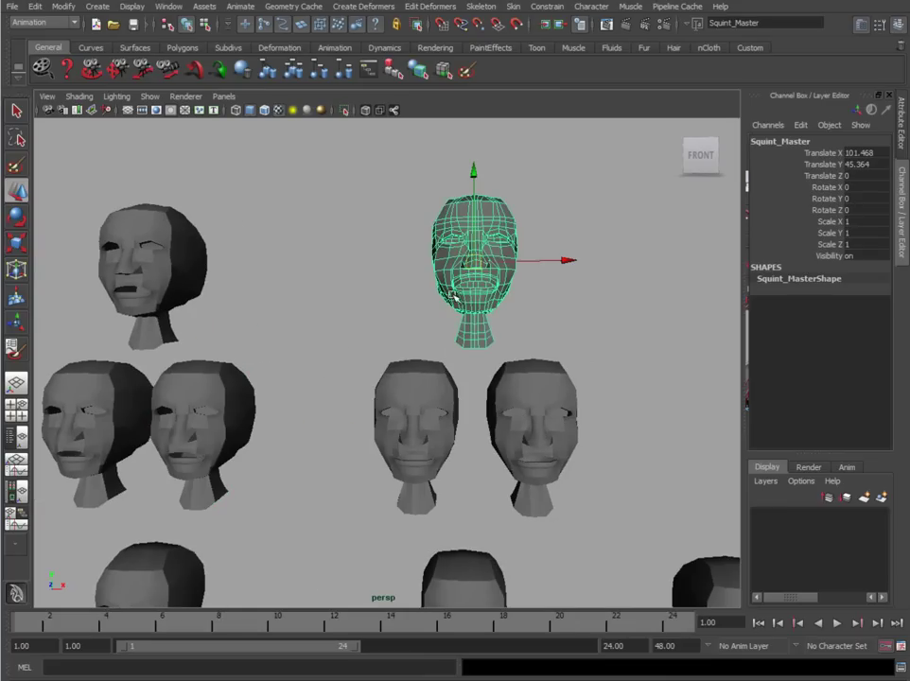
{"action": "middle_click_drag", "start_coordinate": [455, 260], "coordinate": [394, 250], "text": "alt"}
{"action": "left_click", "coordinate": [357, 406]}
{"action": "left_click", "coordinate": [466, 365]}
- Examine the nostril flare masters and their side heads, ending with L_Nostrils_Flare_In selected
{"action": "middle_click_drag", "start_coordinate": [587, 462], "coordinate": [166, 398], "text": "alt"}
{"action": "left_click", "coordinate": [454, 281]}
{"action": "left_click", "coordinate": [520, 407]}
{"action": "middle_click_drag", "start_coordinate": [725, 220], "coordinate": [406, 260], "text": "alt"}
{"action": "left_click", "coordinate": [335, 416]}
{"action": "left_click", "coordinate": [467, 370]}
{"action": "right_click_drag", "start_coordinate": [467, 370], "coordinate": [386, 406], "text": "alt"}
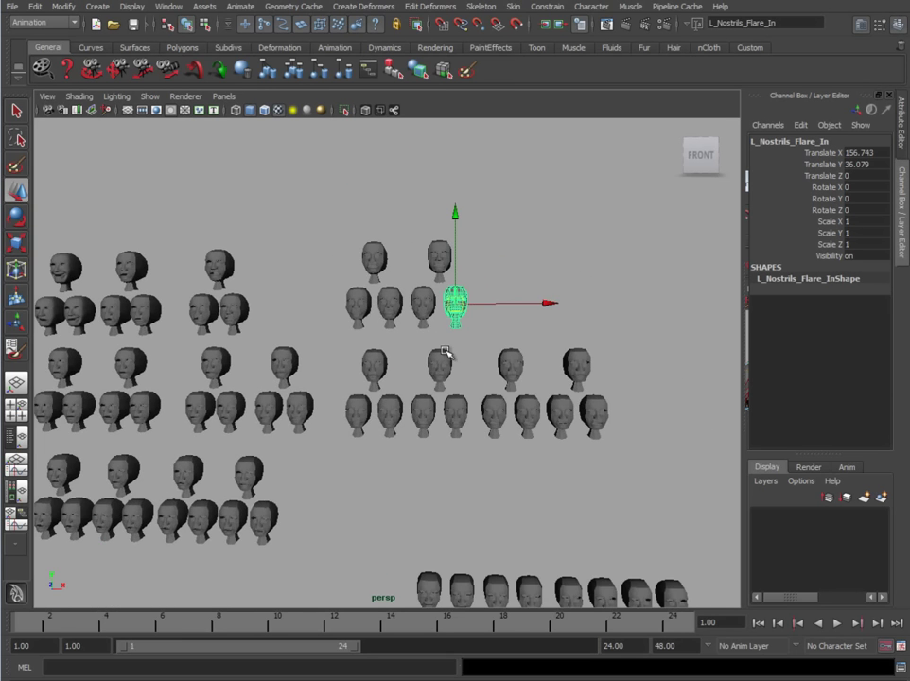
- Examine the remaining master heads in turn, selecting each master and the left and right heads below it
{"action": "right_click_drag", "start_coordinate": [444, 351], "coordinate": [498, 433], "text": "alt"}
{"action": "left_click_drag", "start_coordinate": [498, 433], "coordinate": [449, 501], "text": "alt"}
{"action": "left_click", "coordinate": [287, 260]}
{"action": "left_click_drag", "start_coordinate": [210, 376], "coordinate": [328, 421]}
{"action": "middle_click_drag", "start_coordinate": [337, 426], "coordinate": [293, 419], "text": "alt"}
{"action": "left_click", "coordinate": [307, 269]}
{"action": "left_click_drag", "start_coordinate": [225, 370], "coordinate": [420, 416]}
{"action": "middle_click_drag", "start_coordinate": [552, 452], "coordinate": [302, 422], "text": "alt"}
{"action": "left_click", "coordinate": [349, 254]}
{"action": "left_click_drag", "start_coordinate": [257, 342], "coordinate": [437, 380]}
- Clear the selection and review the complete layout of blend shape target heads
{"action": "right_click_drag", "start_coordinate": [625, 464], "coordinate": [517, 464], "text": "alt"}
{"action": "left_click", "coordinate": [516, 463]}
{"action": "middle_click_drag", "start_coordinate": [280, 382], "coordinate": [417, 407], "text": "alt"}
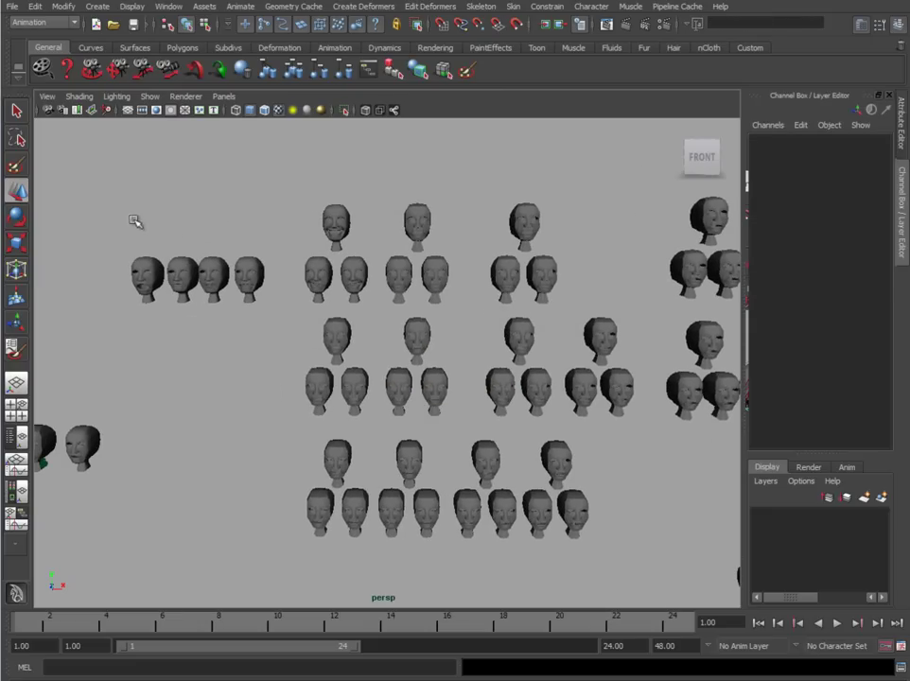
{"action": "middle_click_drag", "start_coordinate": [137, 323], "coordinate": [290, 347], "text": "alt"}
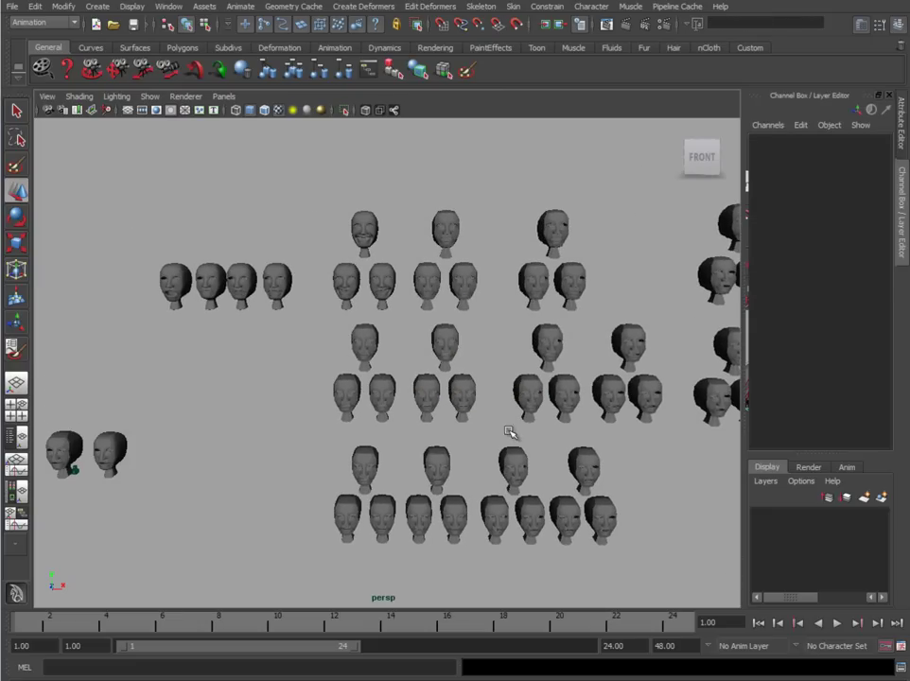